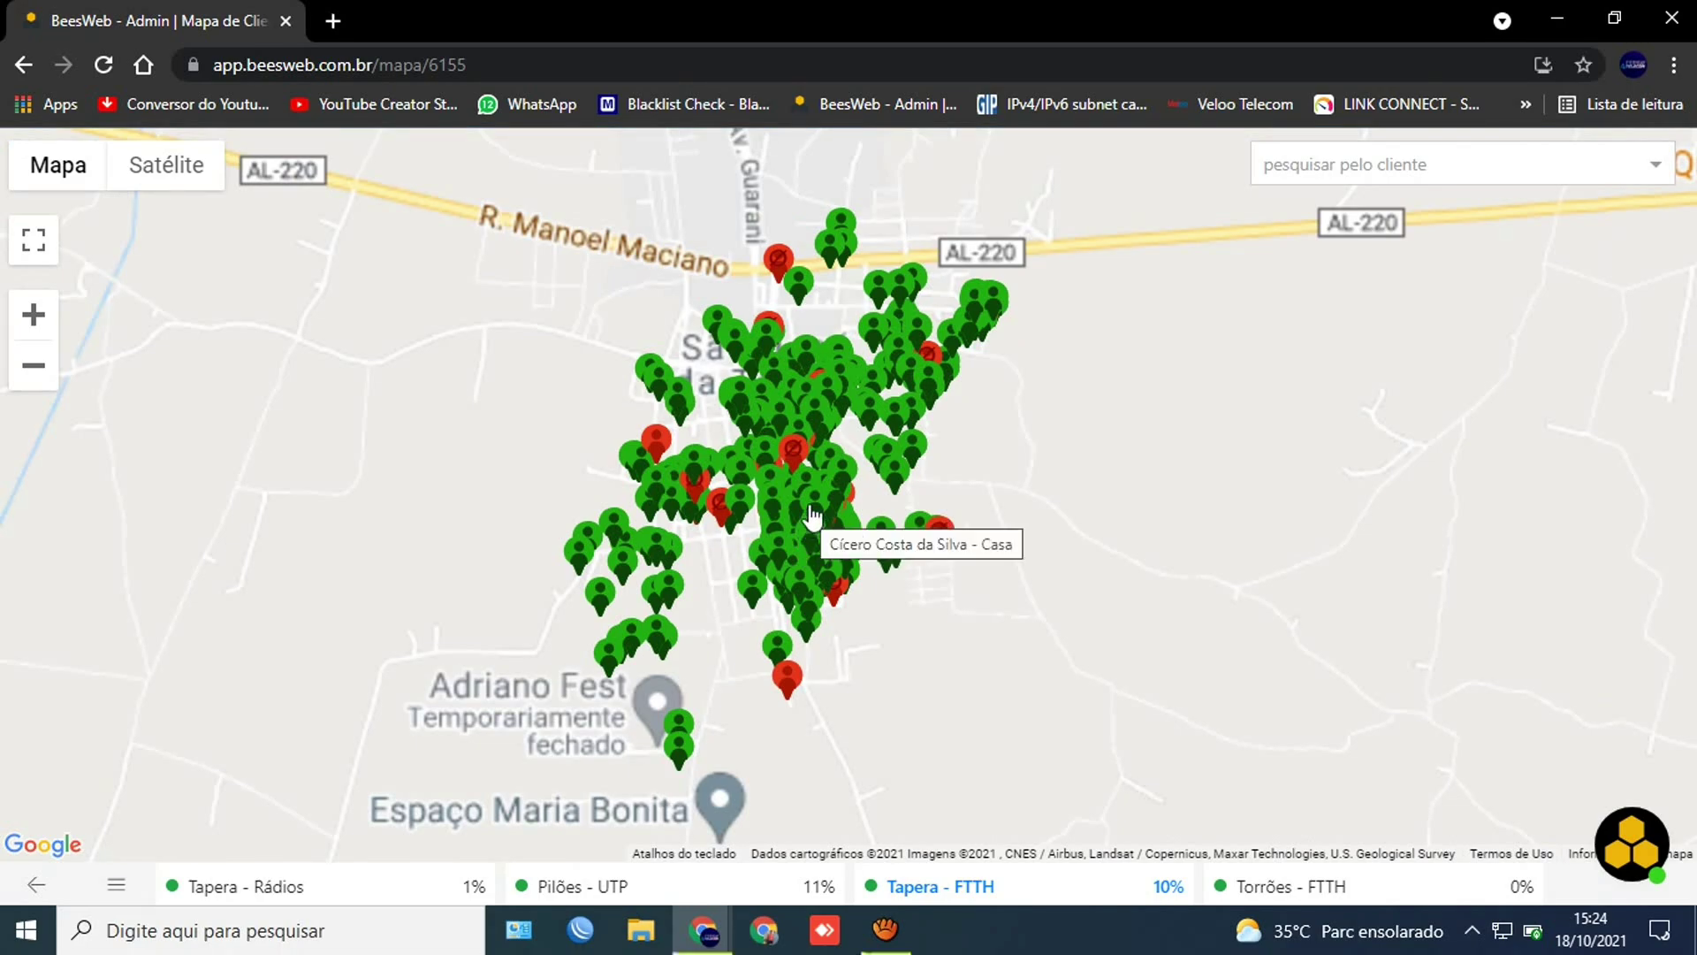
# Step: Examine how the customer markers are distributed across São José da Tapera on the network map
pyautogui.scroll(1, 807, 493)
pyautogui.moveTo(881, 523); pyautogui.dragTo(804, 576)
pyautogui.scroll(-1, 789, 537)
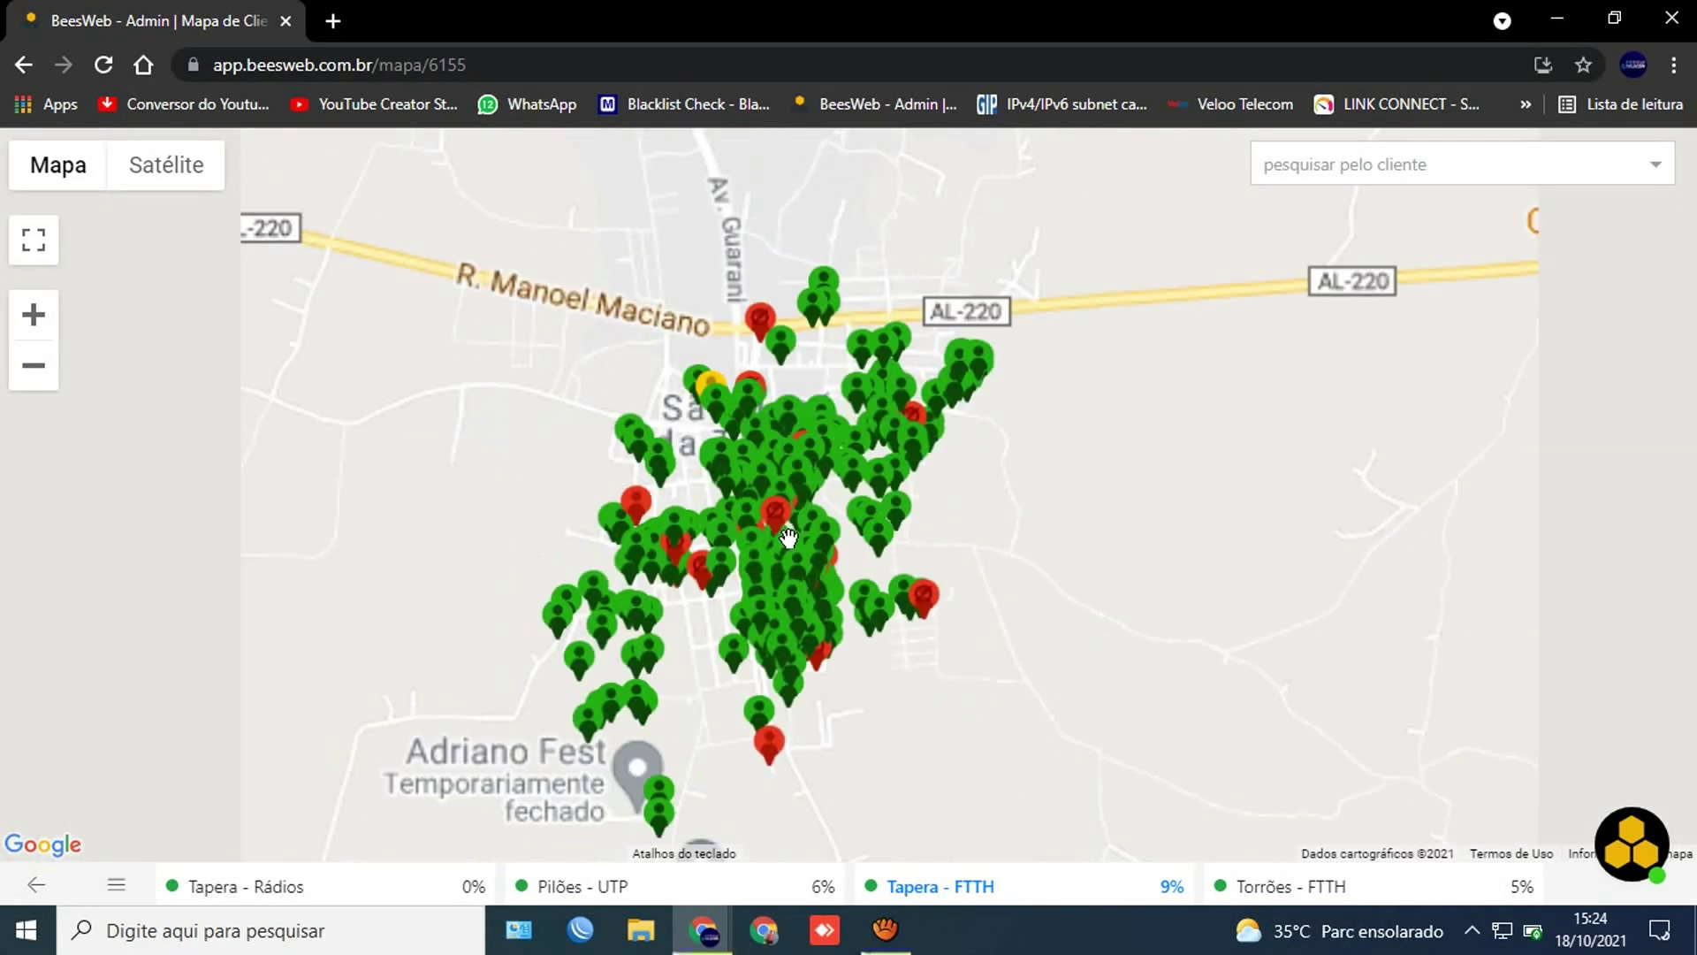
pyautogui.scroll(-1, 886, 528)
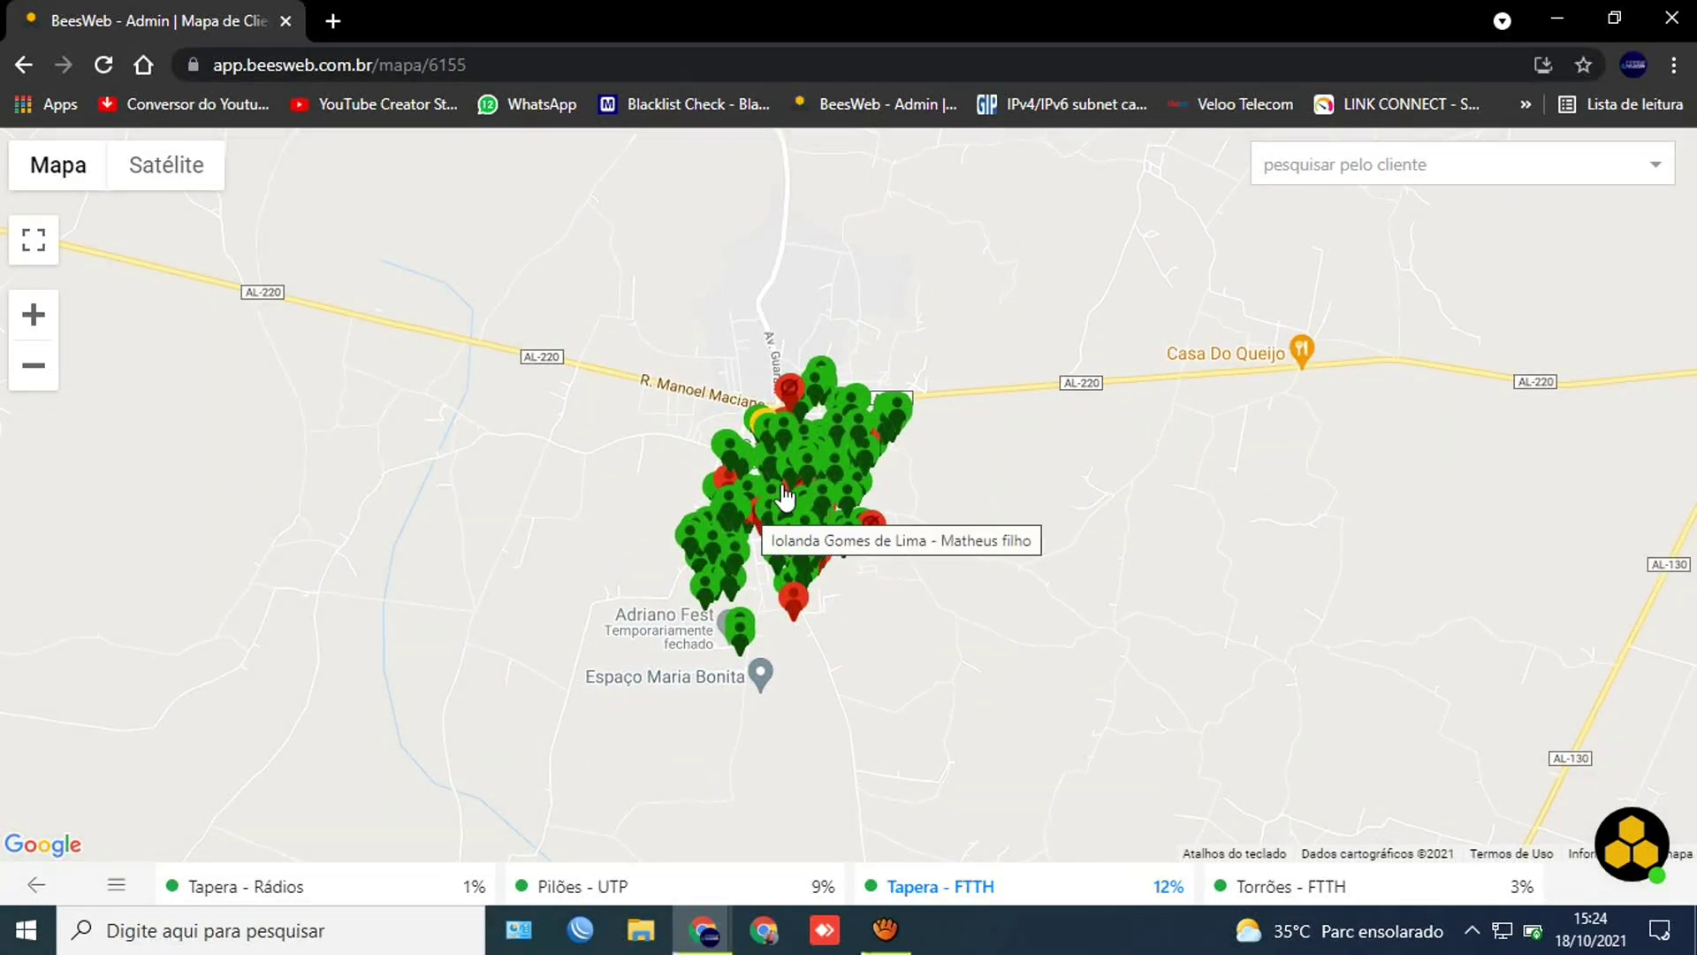
pyautogui.scroll(2, 793, 530)
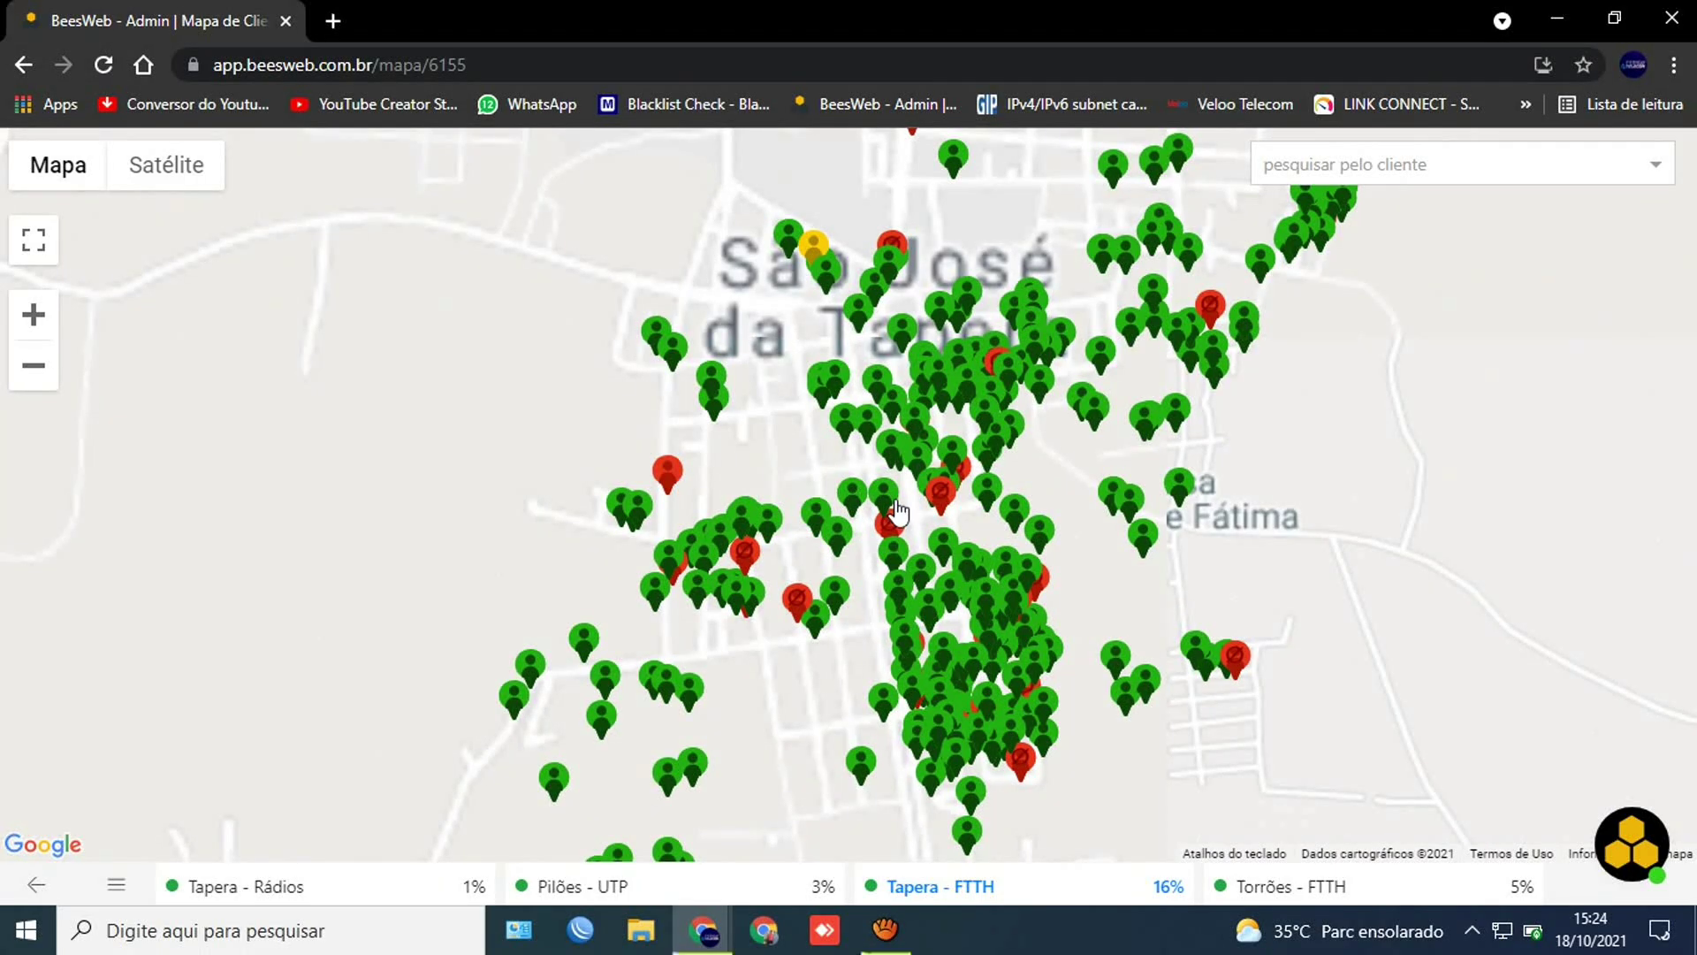
pyautogui.moveTo(1038, 462); pyautogui.dragTo(814, 440)
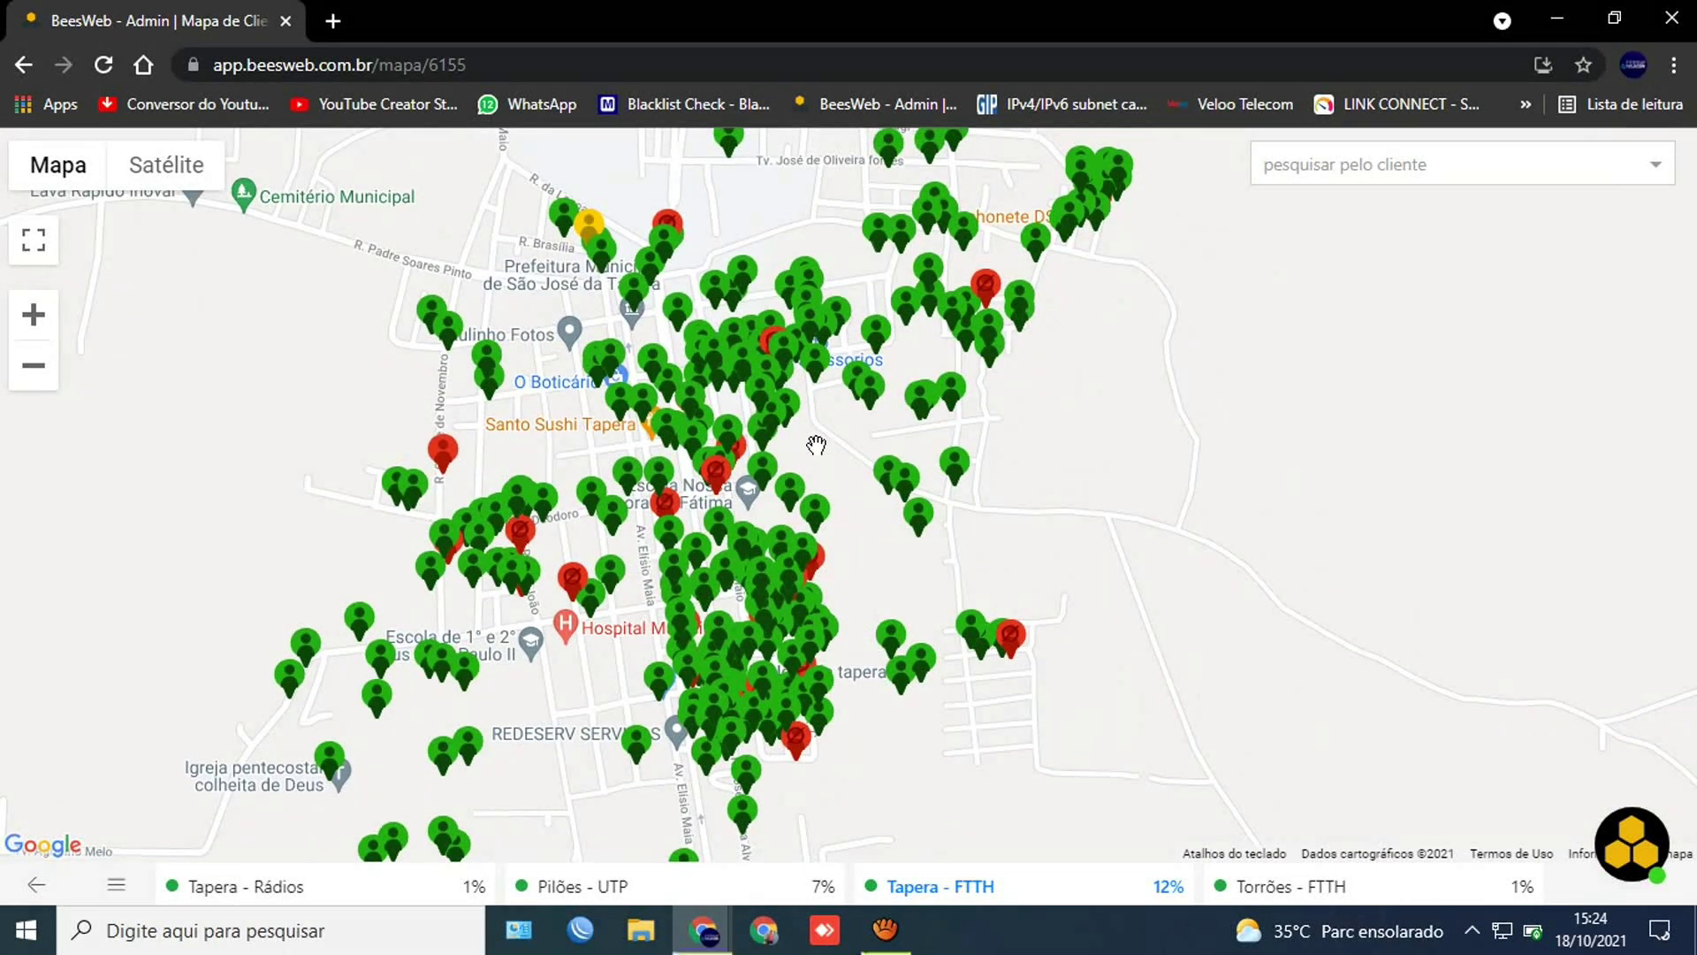
pyautogui.scroll(1, 816, 445)
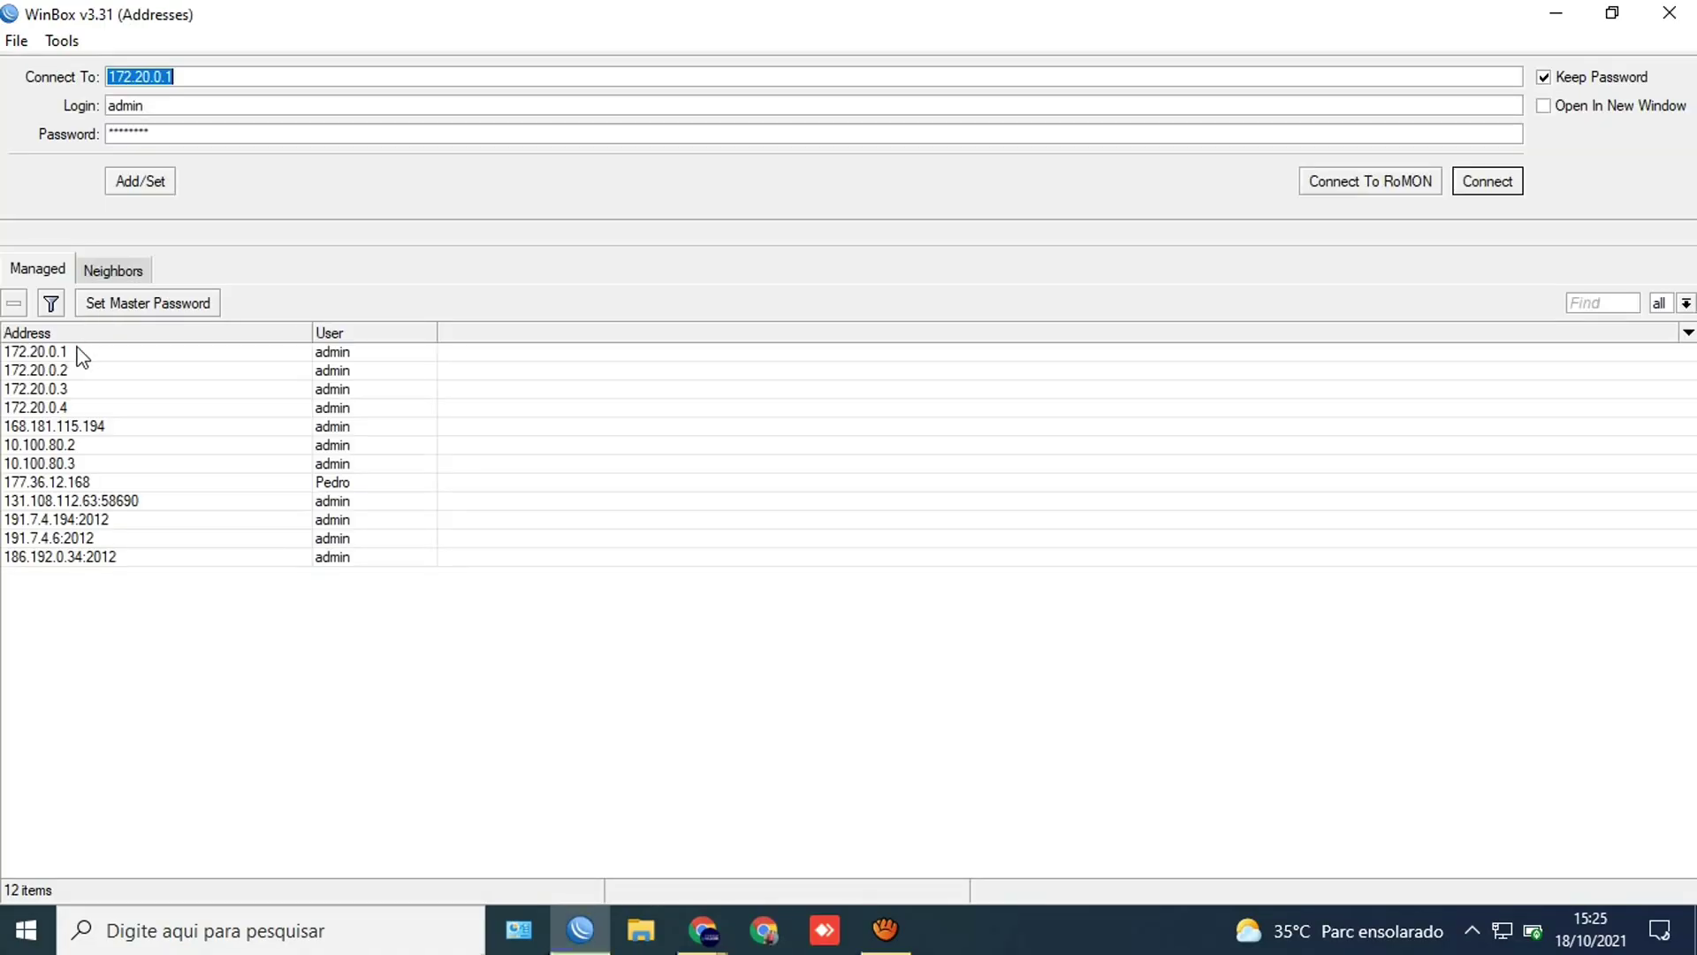
# Step: Switch to WinBox, connect to the border router at 172.20.0.1 and select the ether2 - TAPERA port among its interfaces
pyautogui.doubleClick(82, 354)
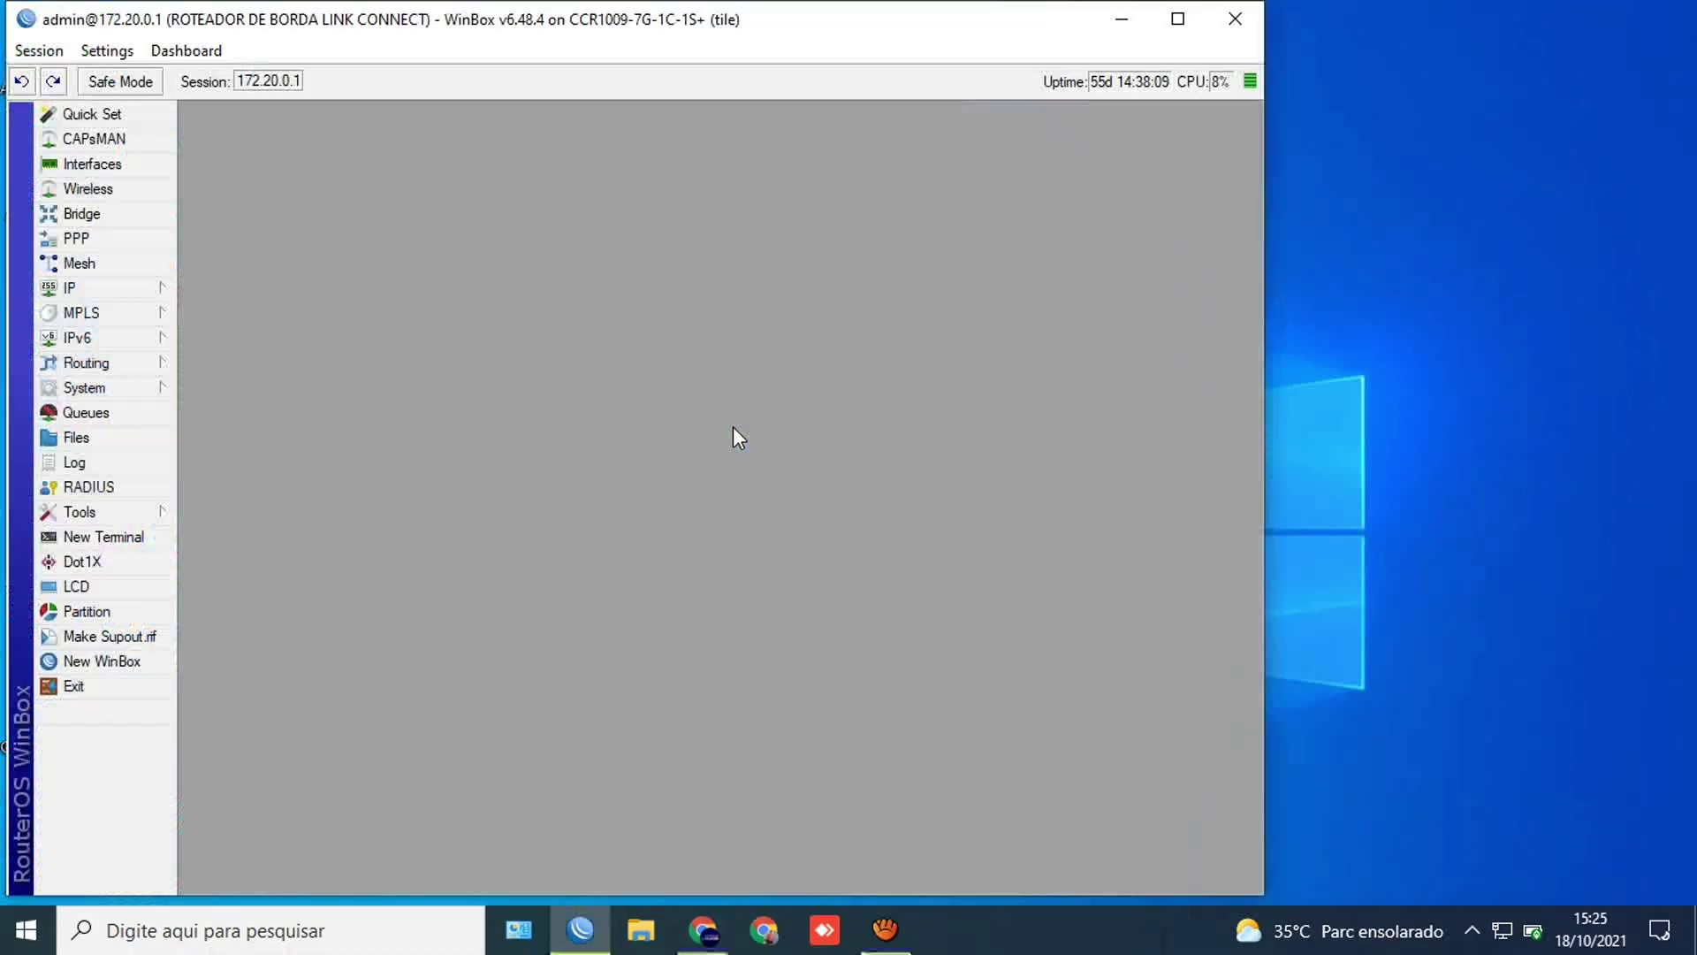
pyautogui.click(1194, 19)
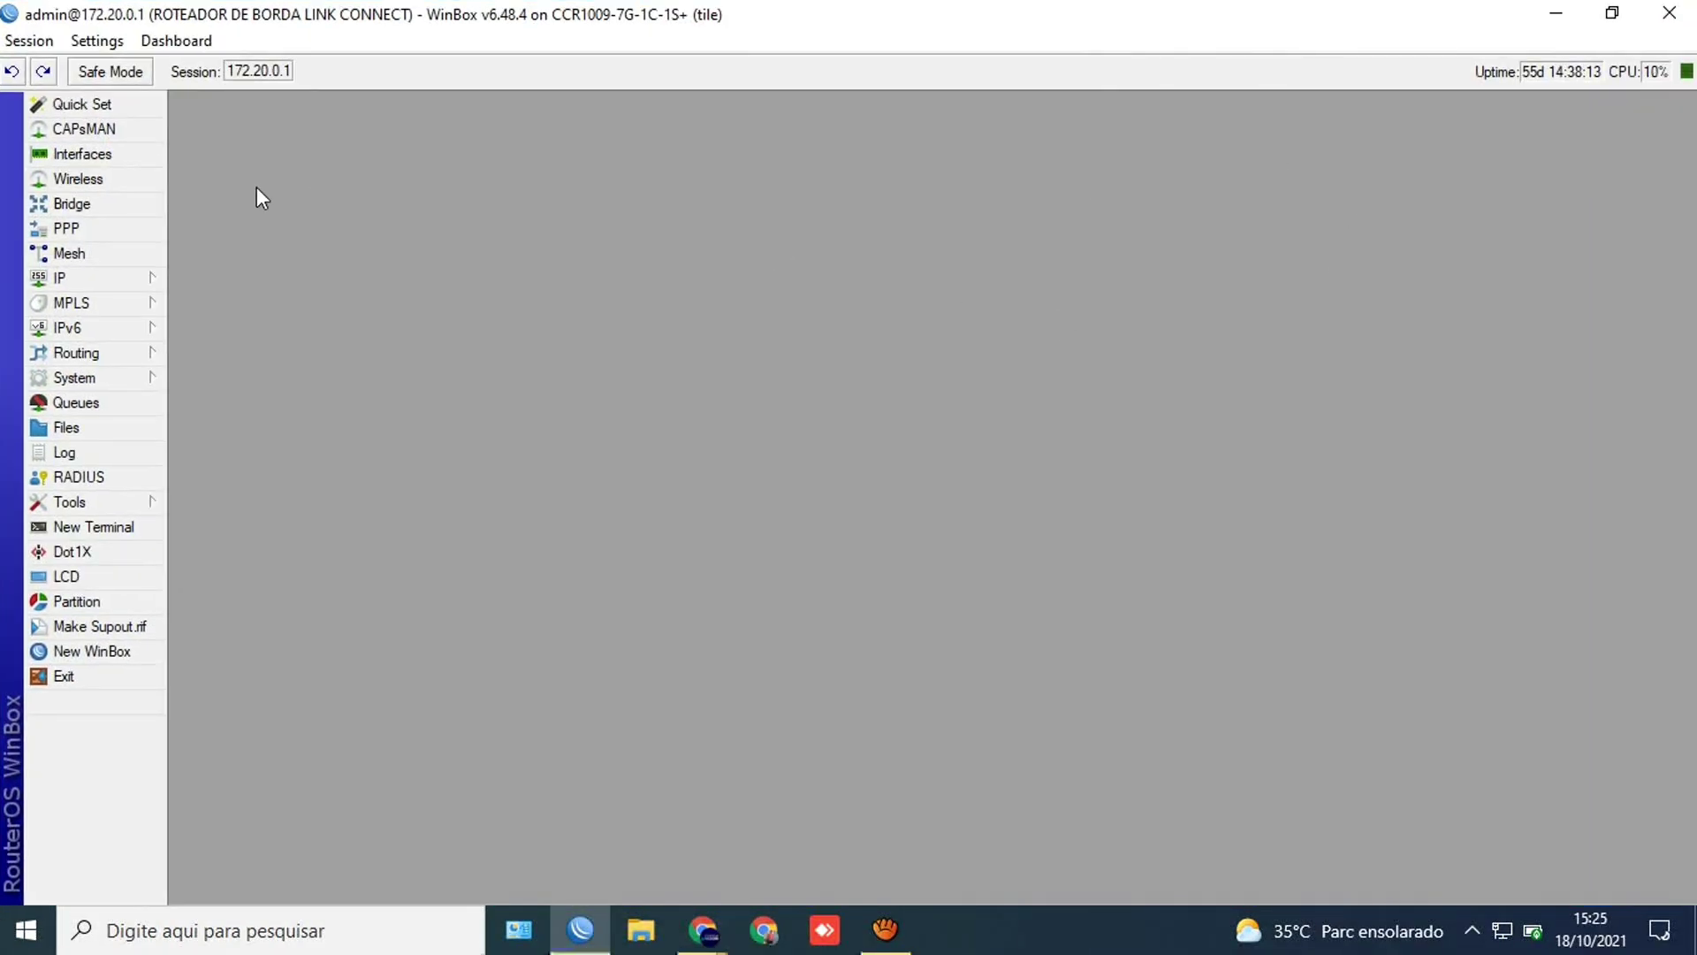
pyautogui.click(132, 157)
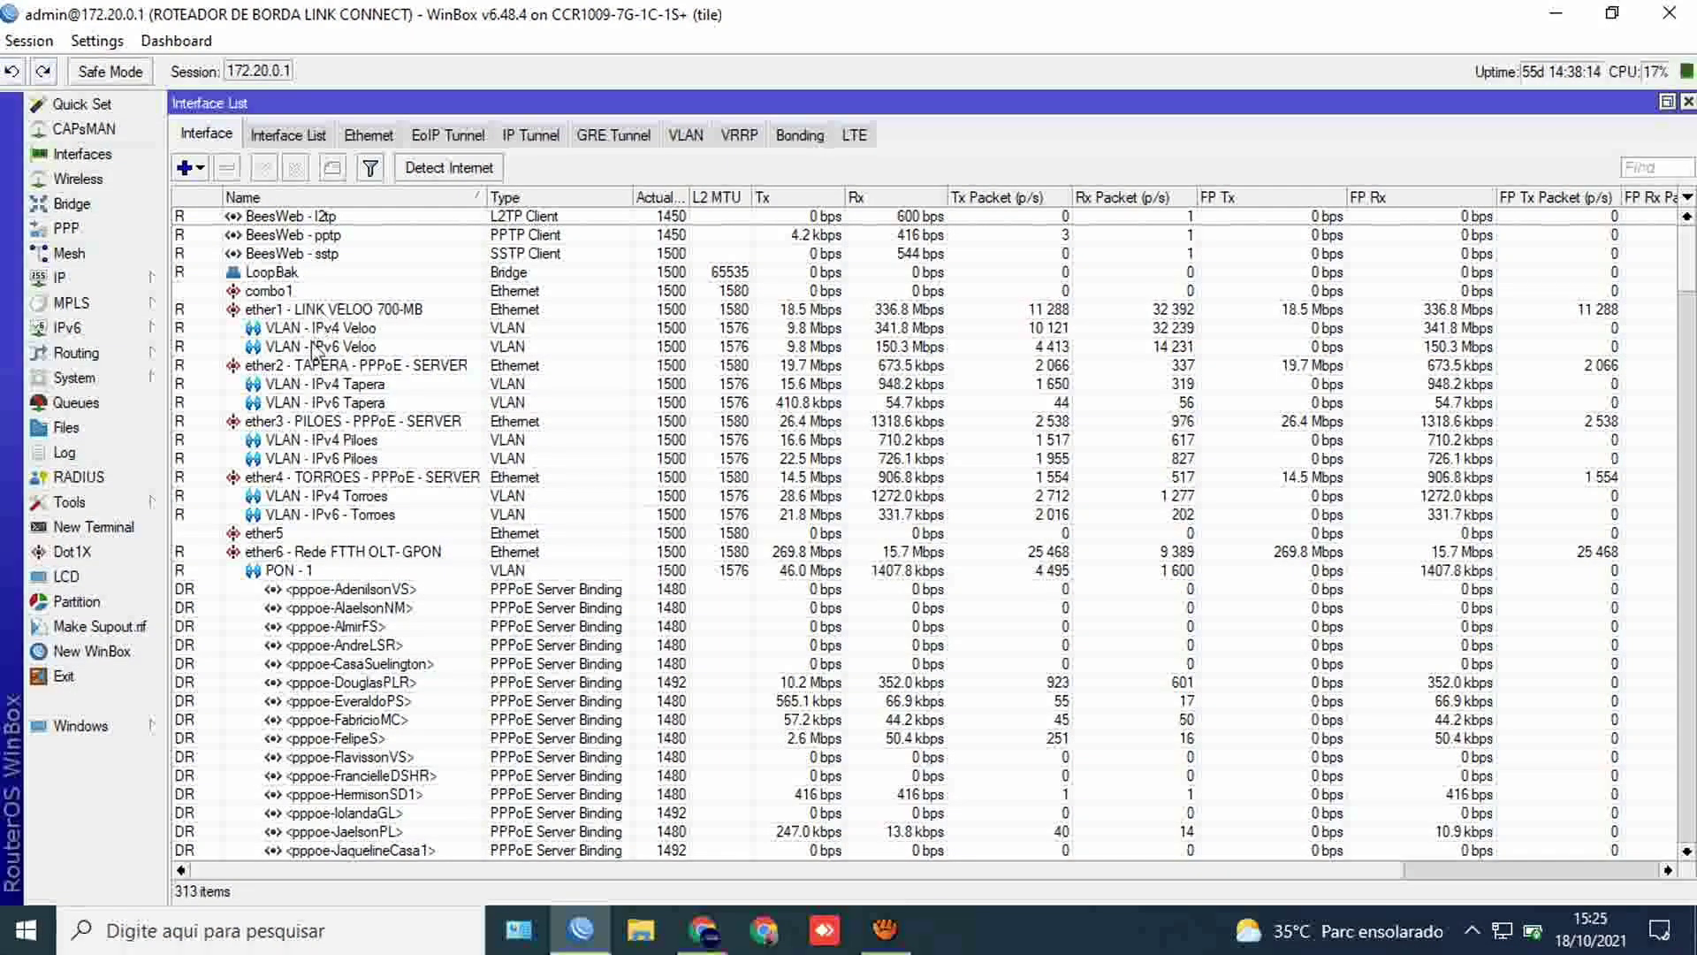
pyautogui.click(451, 367)
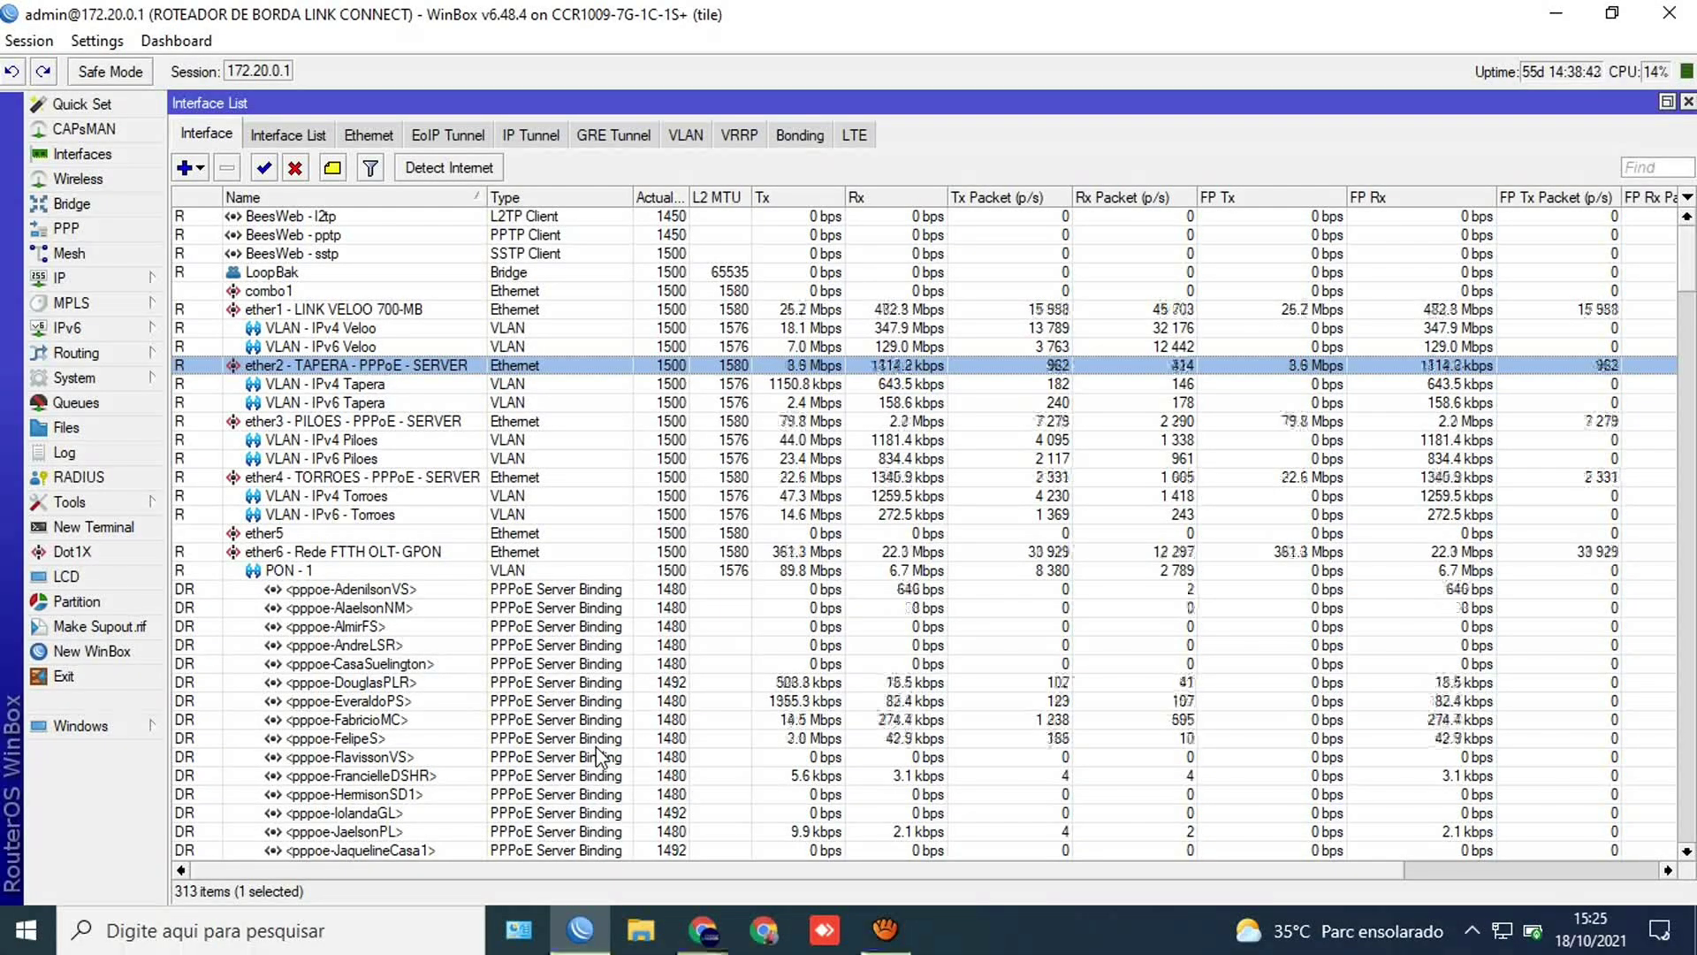
# Step: Open another WinBox instance and connect to the Tapera PPPoE server at 172.20.0.2
pyautogui.press('super+Left')
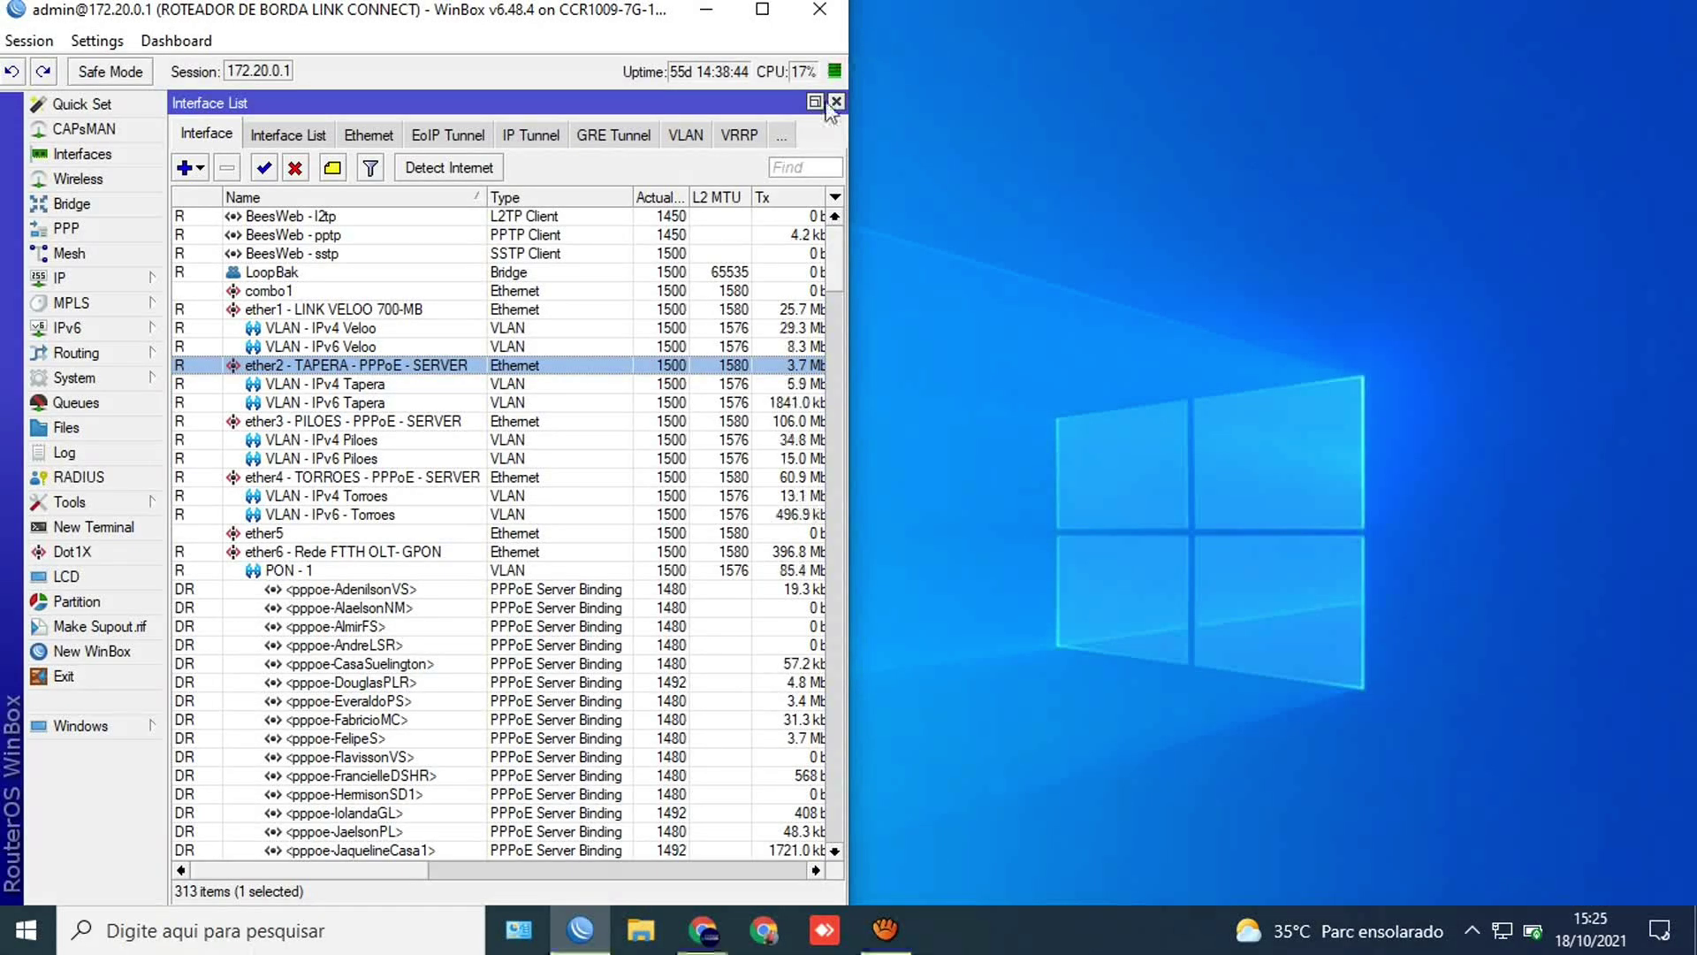
pyautogui.rightClick(580, 928)
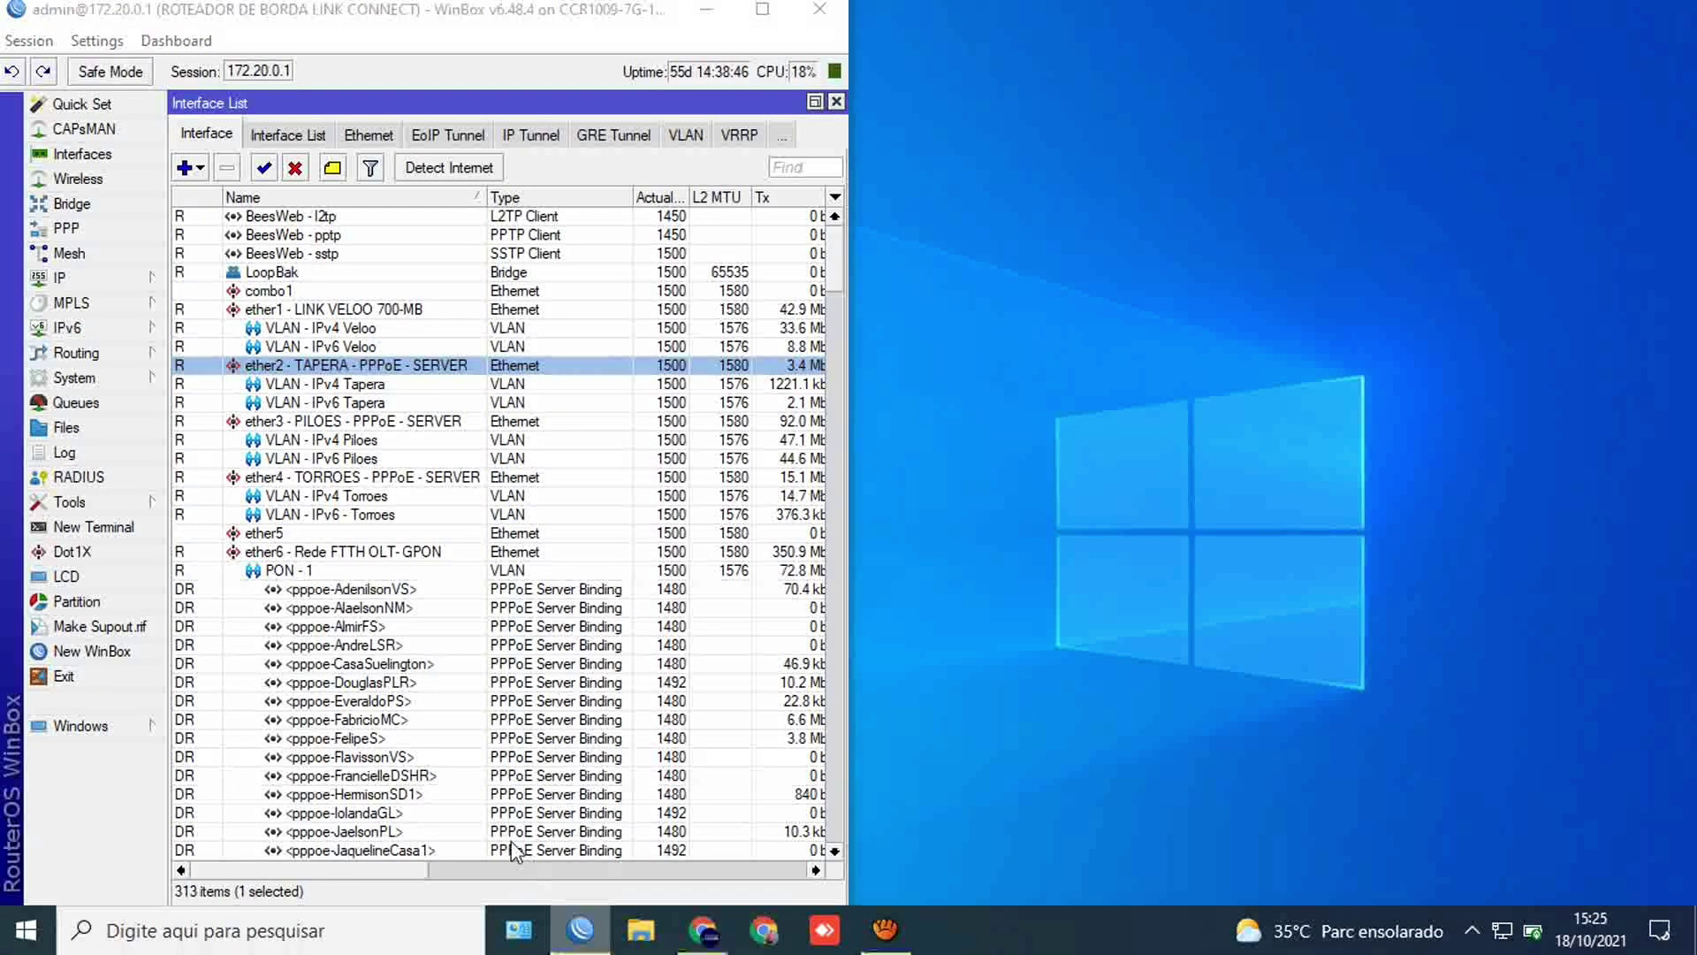
pyautogui.click(482, 806)
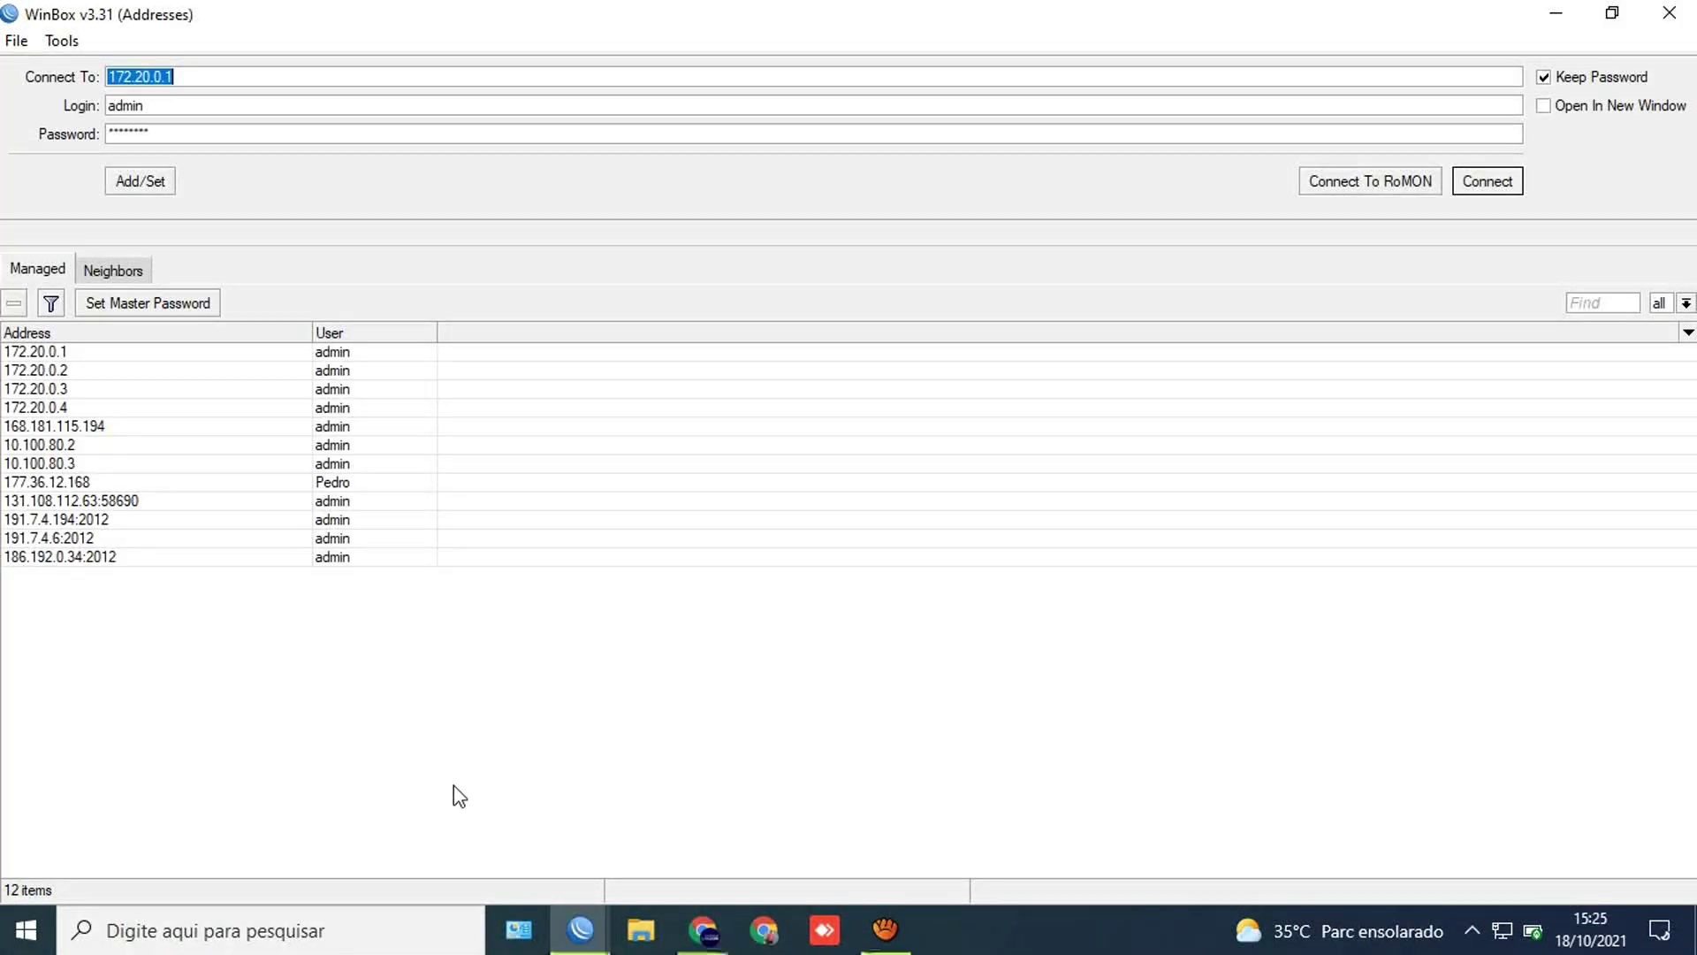
pyautogui.doubleClick(78, 371)
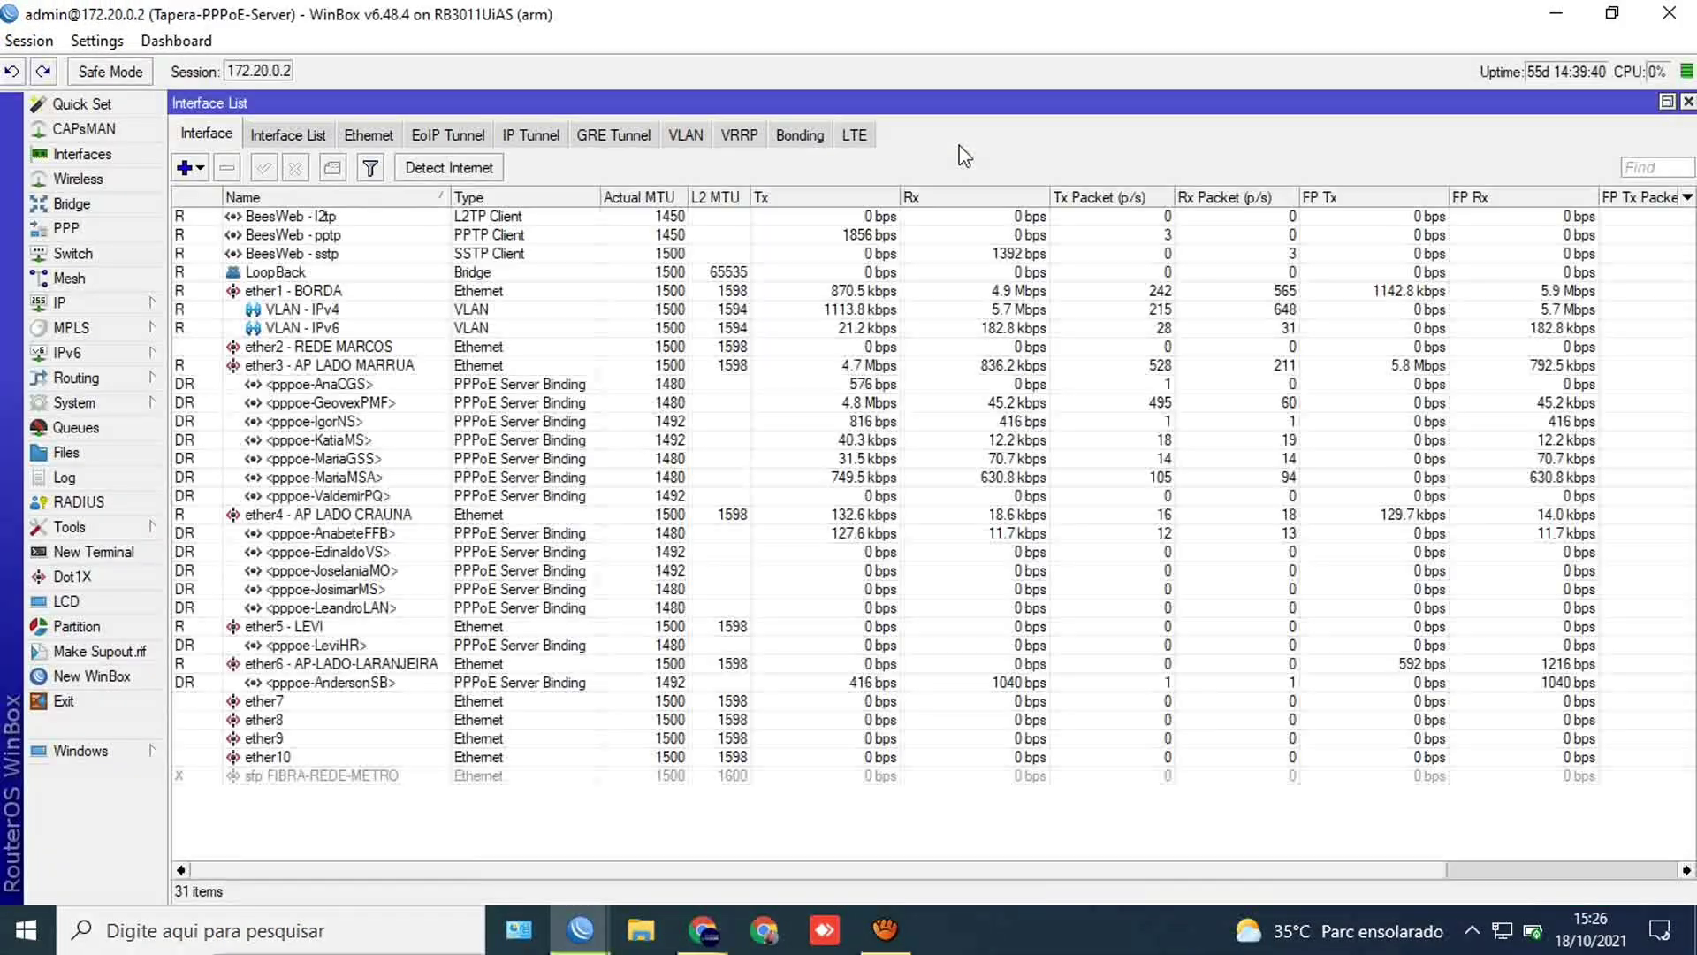
# Step: Examine the Marrua, Crauna and Laranjeira access point ports and their PPPoE clients in the Tapera server's interface list
pyautogui.click(311, 365)
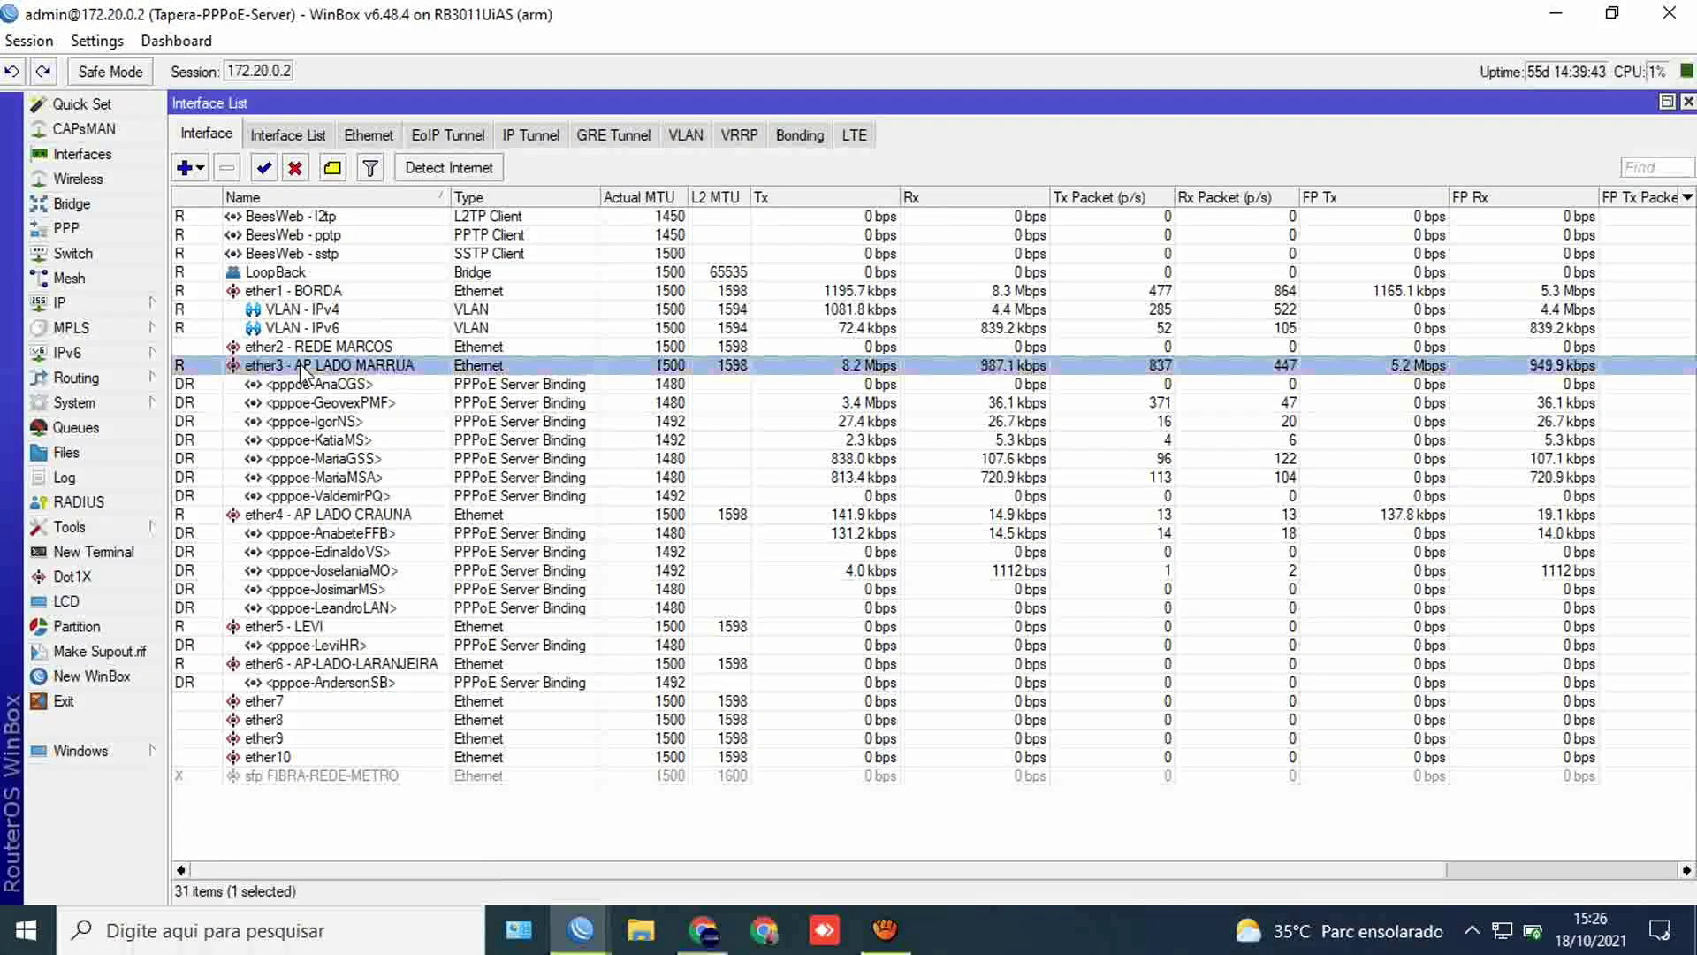
pyautogui.click(313, 516)
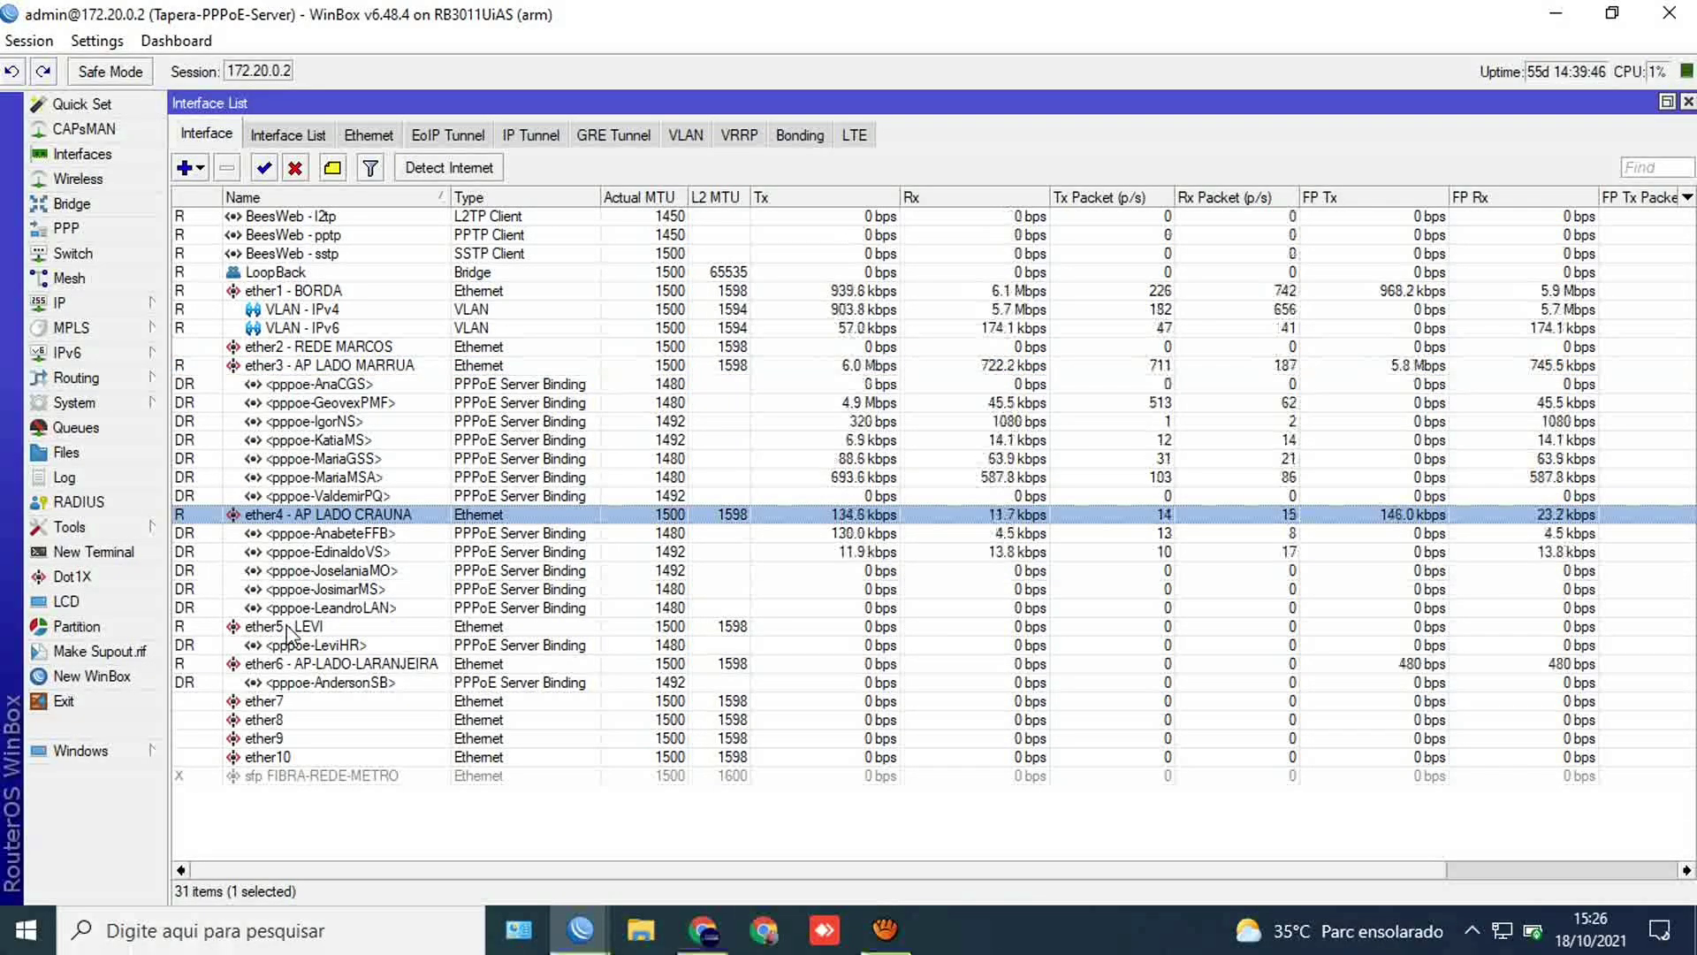
pyautogui.click(305, 663)
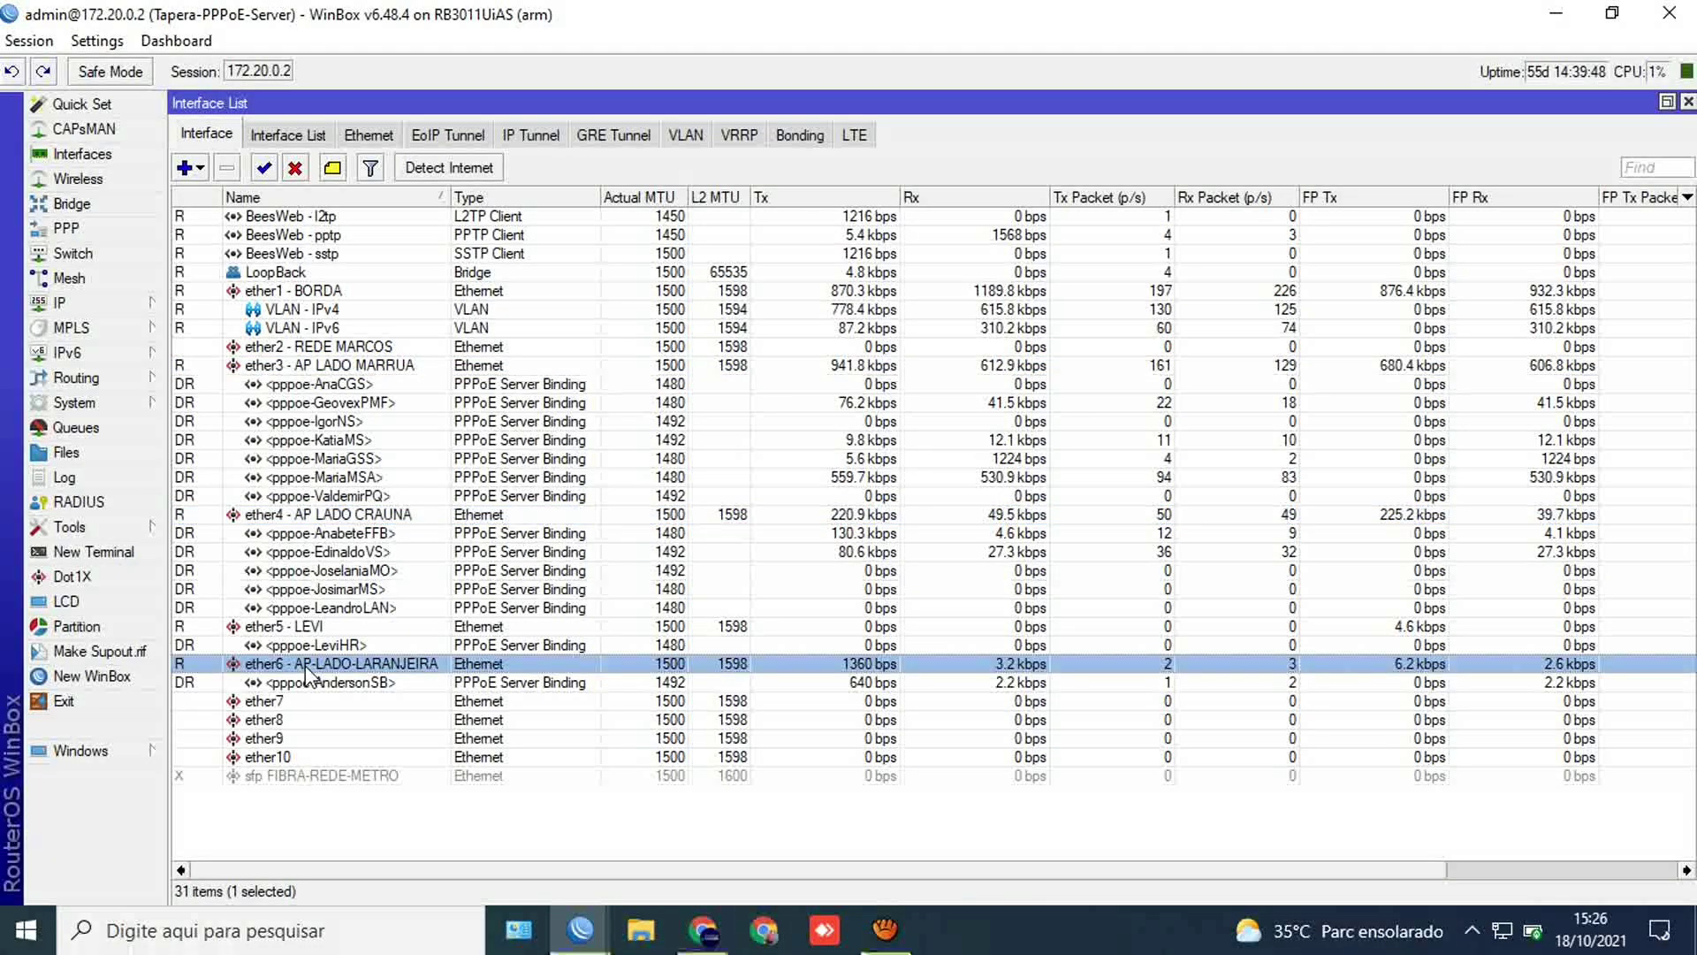
pyautogui.click(293, 520)
pyautogui.click(317, 368)
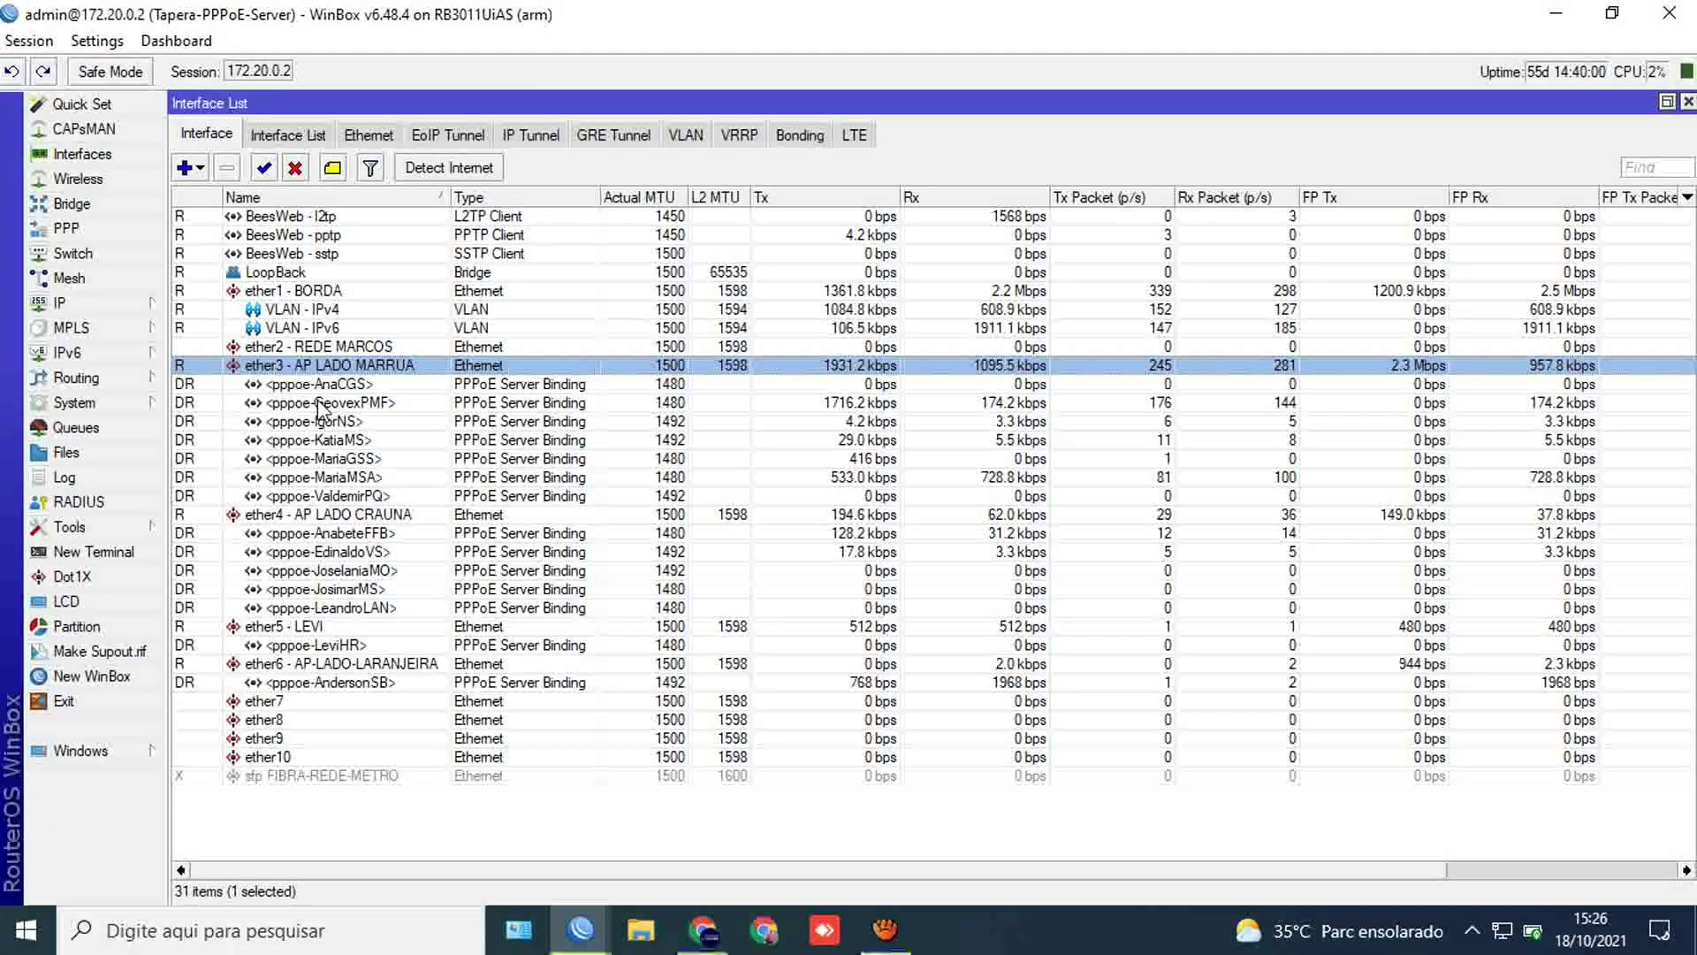
pyautogui.click(301, 663)
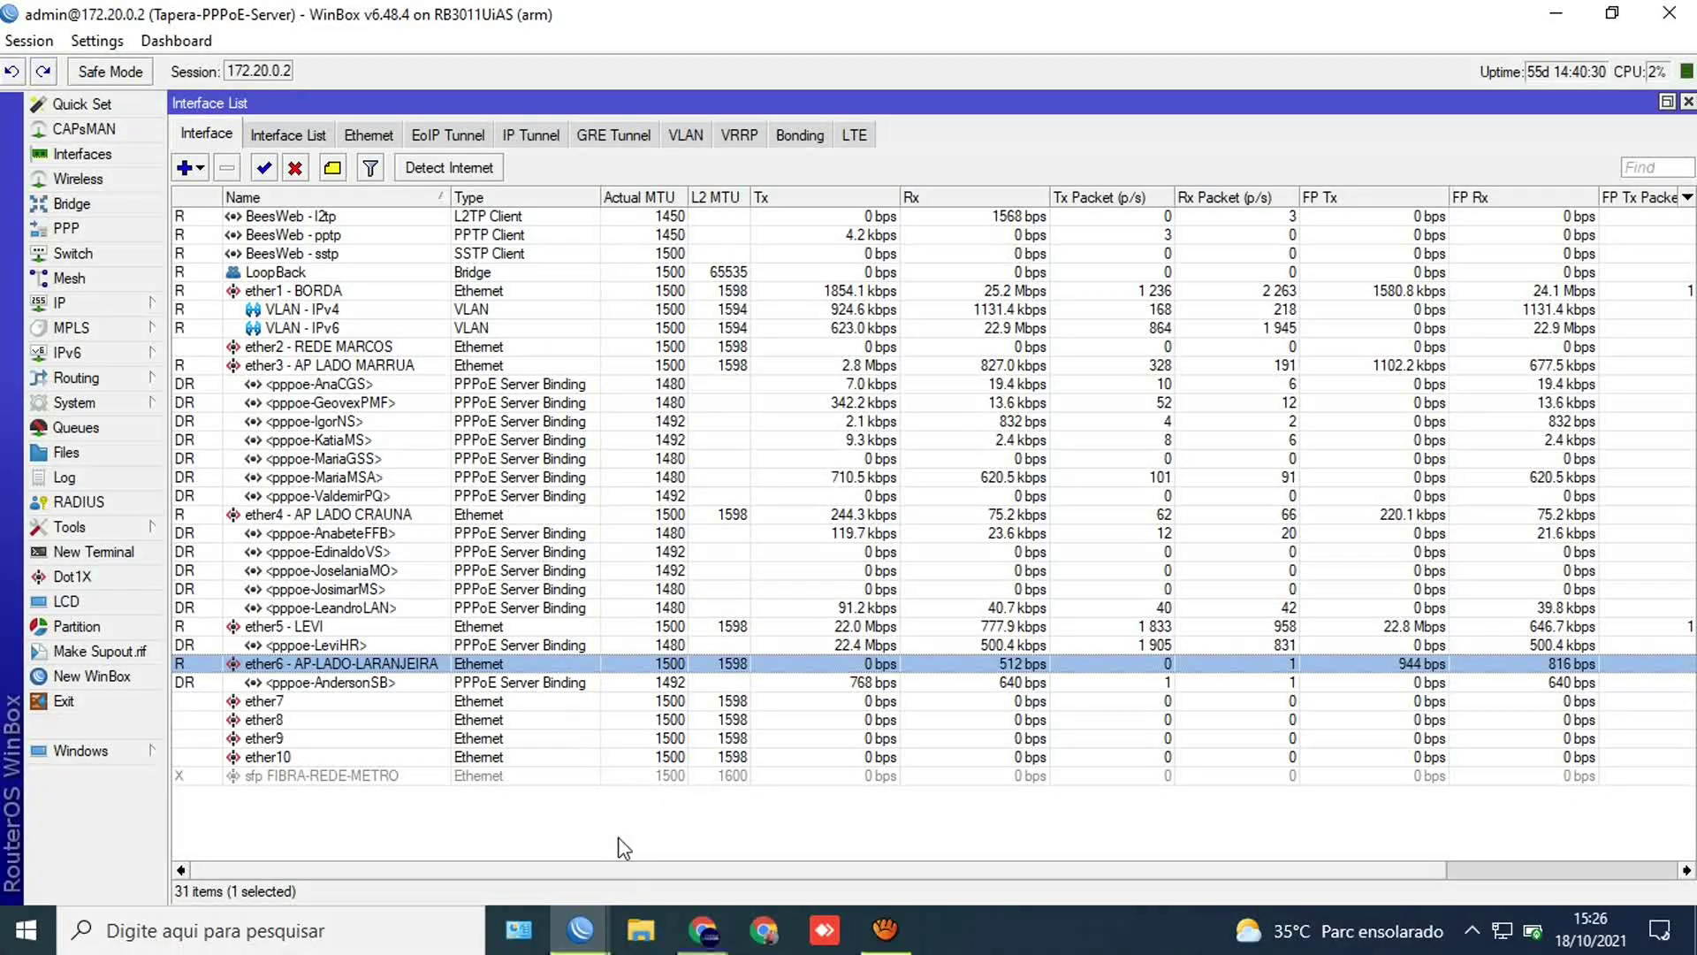
pyautogui.moveTo(591, 928)
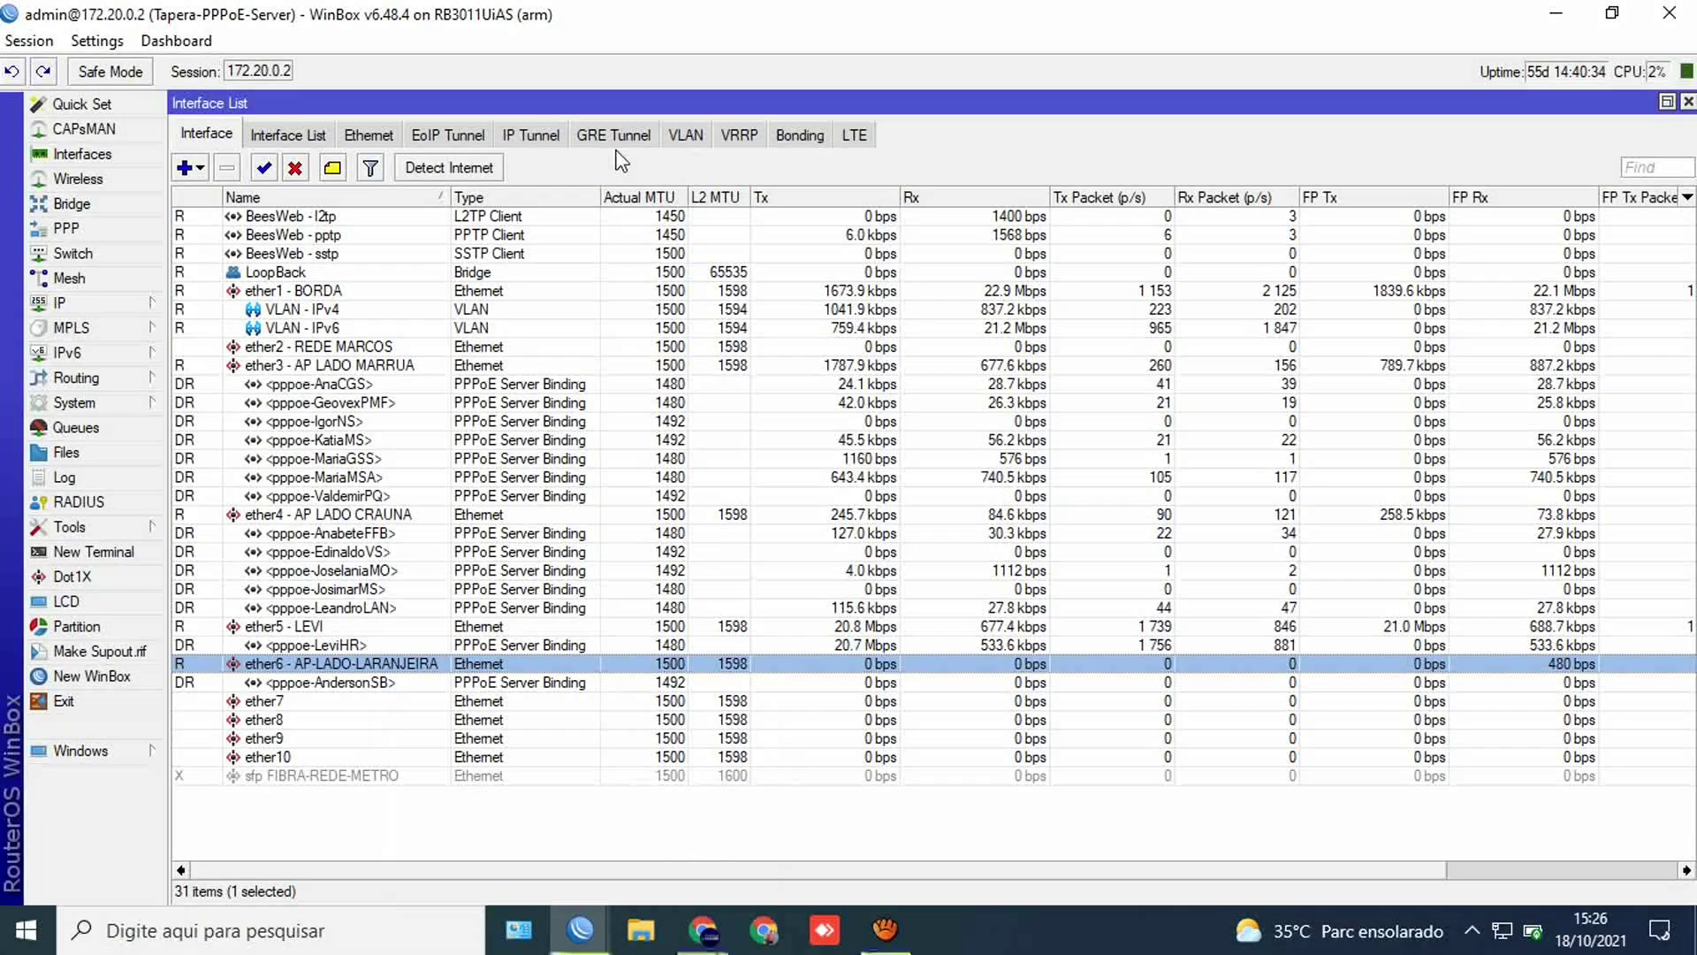
# Step: Create a VLAN interface named "VLAN - AP CRAUNAS" with VLAN ID 10 on ether1 - BORDA and apply it
pyautogui.click(685, 137)
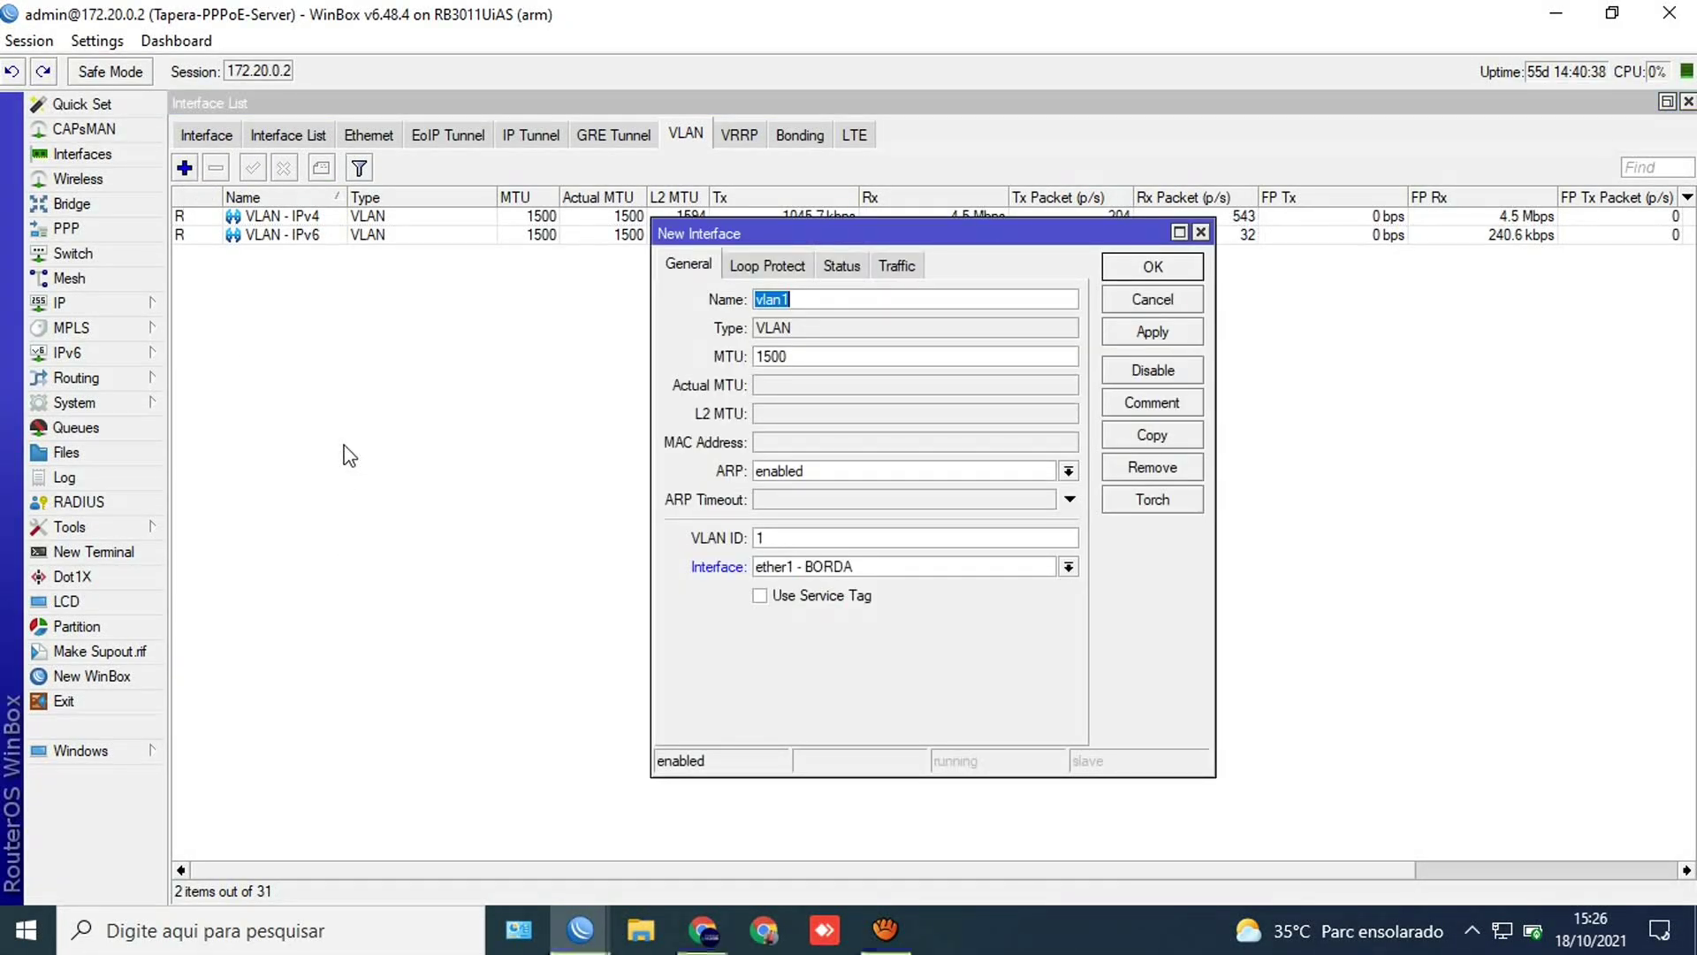
pyautogui.write('VLAN -')
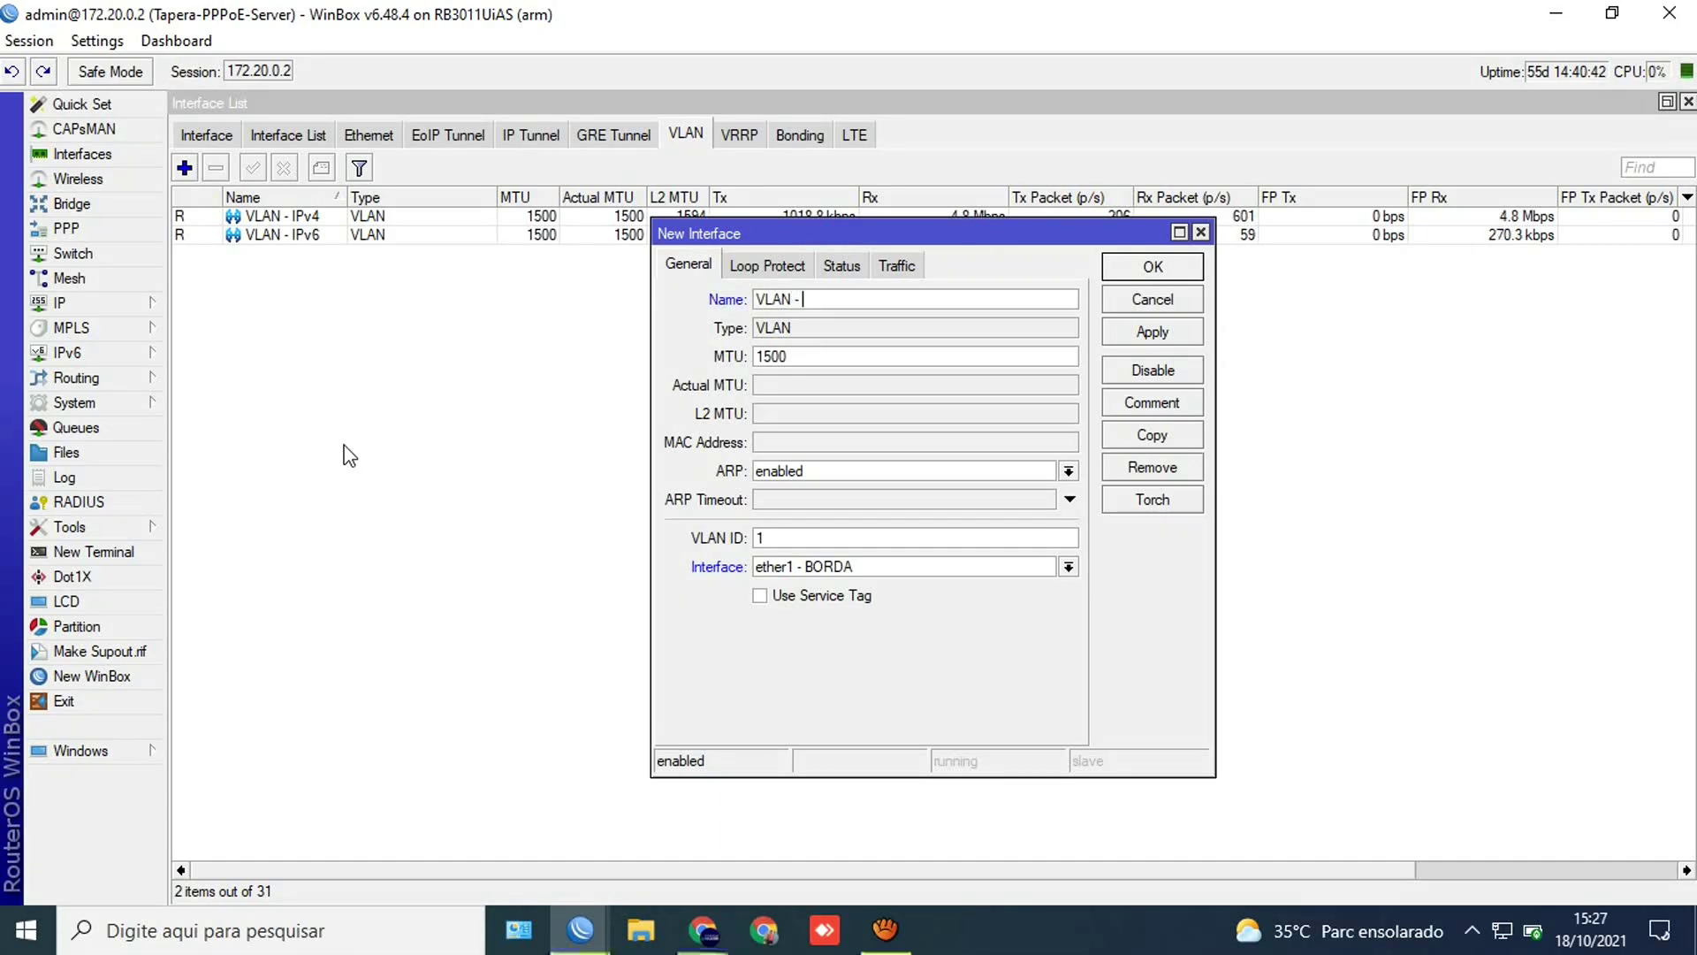
pyautogui.write(' AP C')
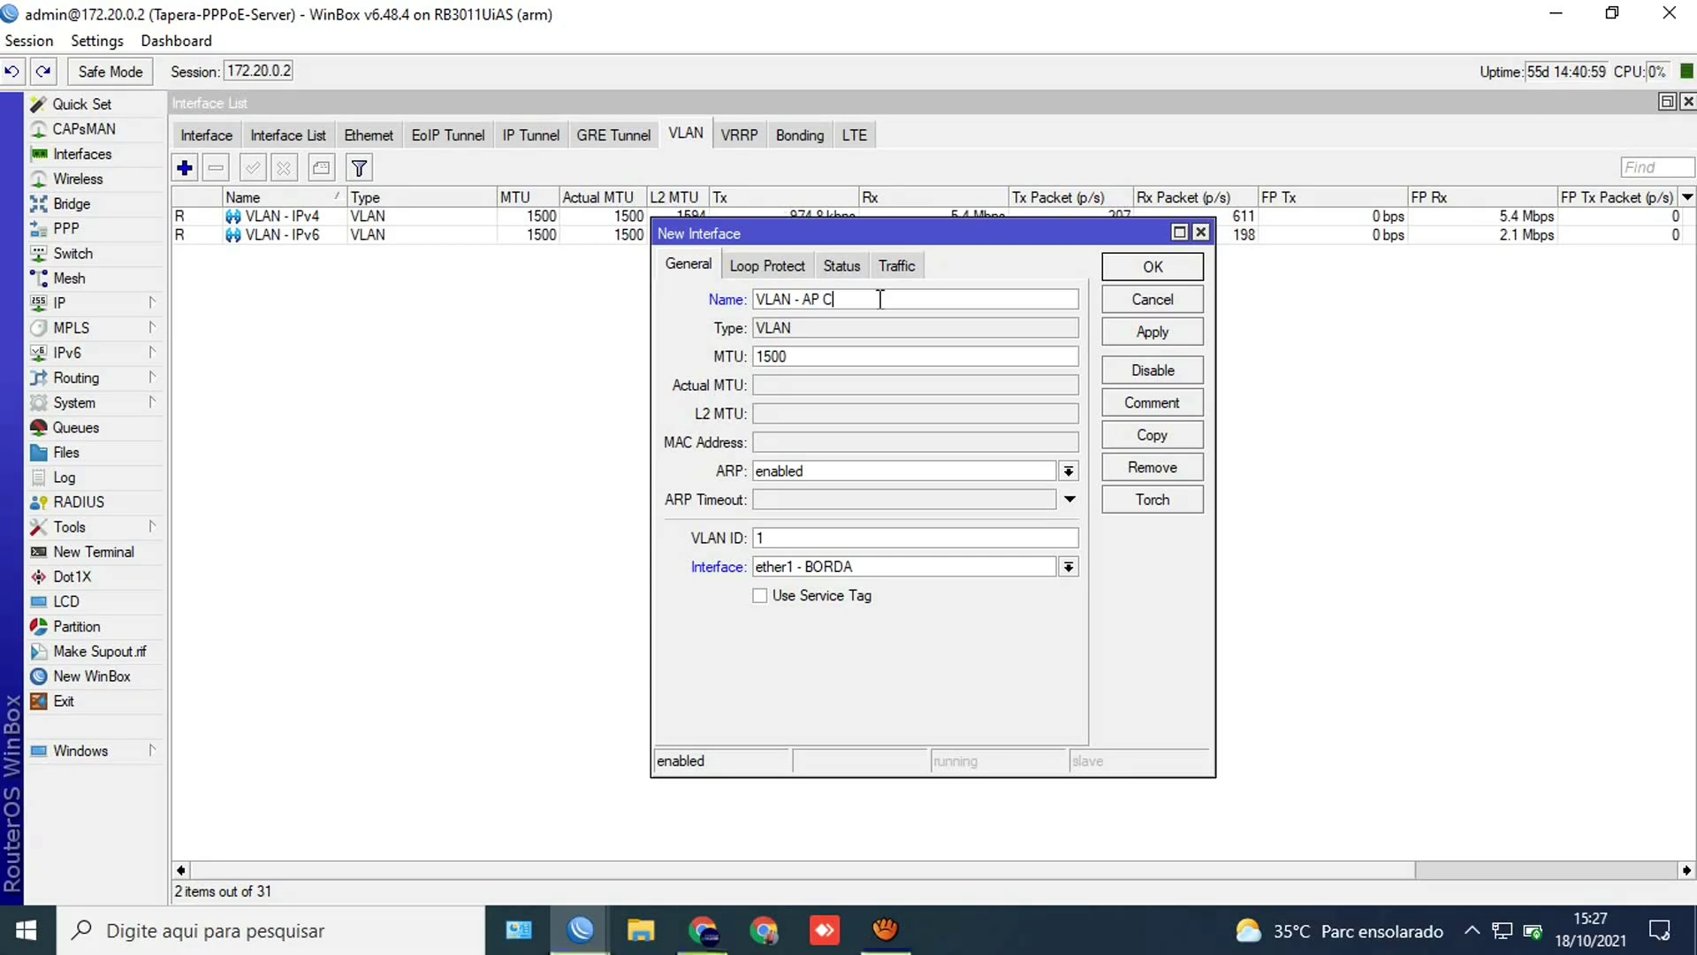
pyautogui.write('RAUNAS')
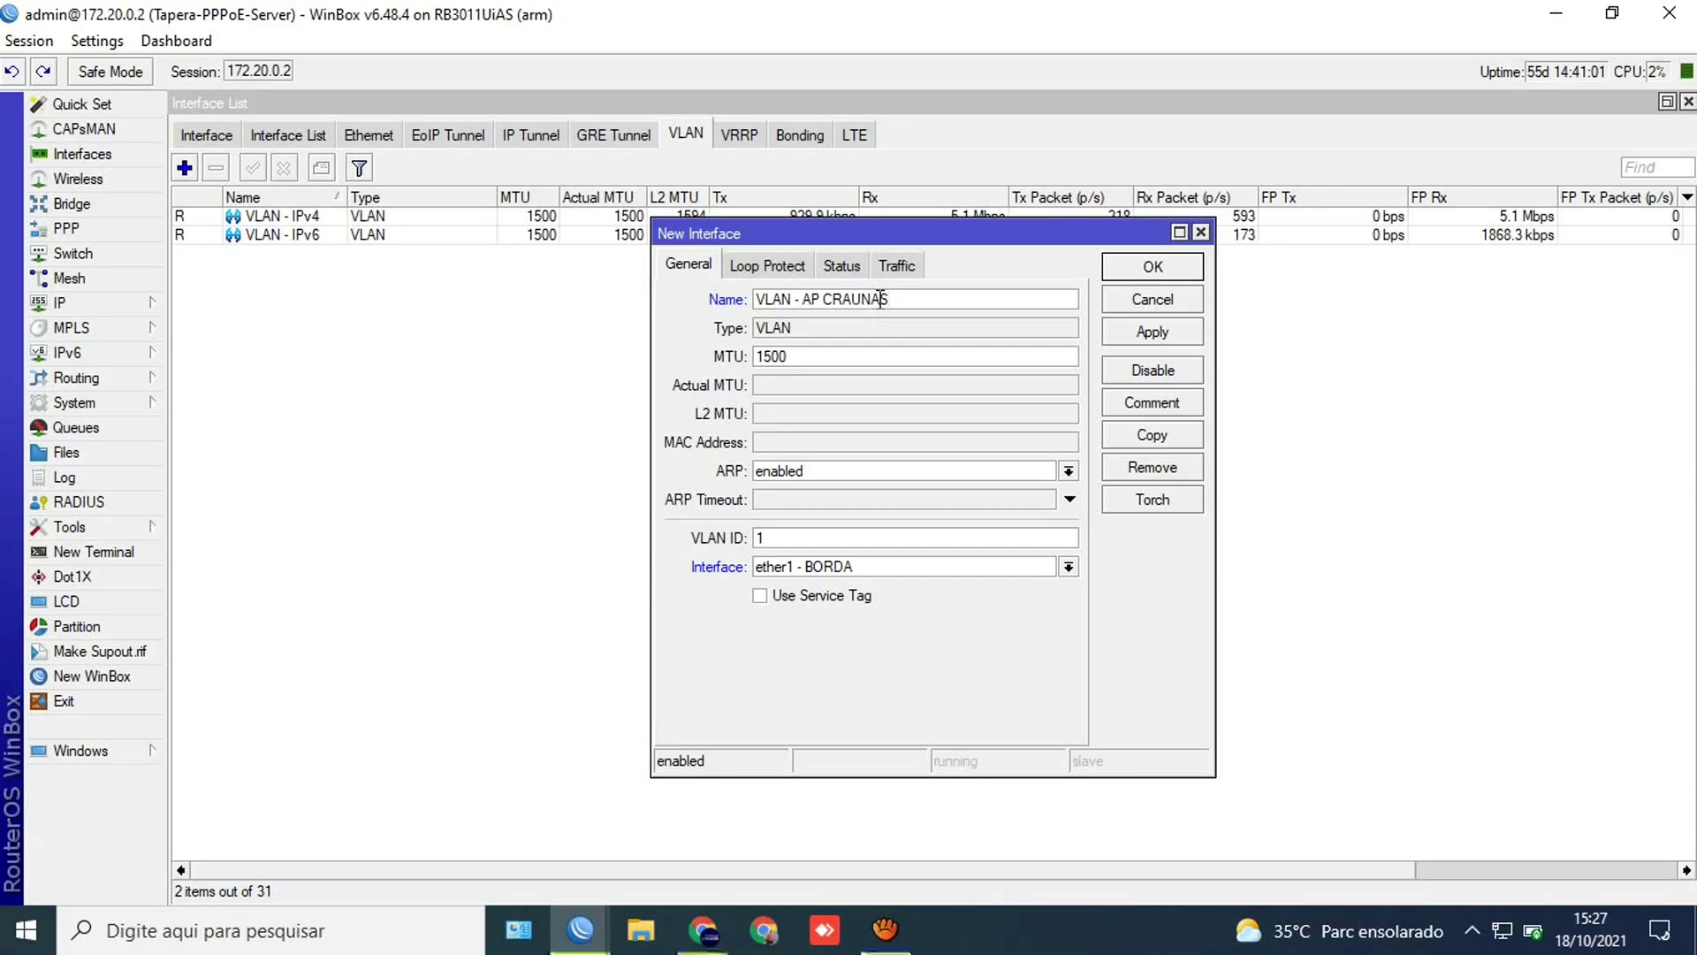
pyautogui.doubleClick(755, 537)
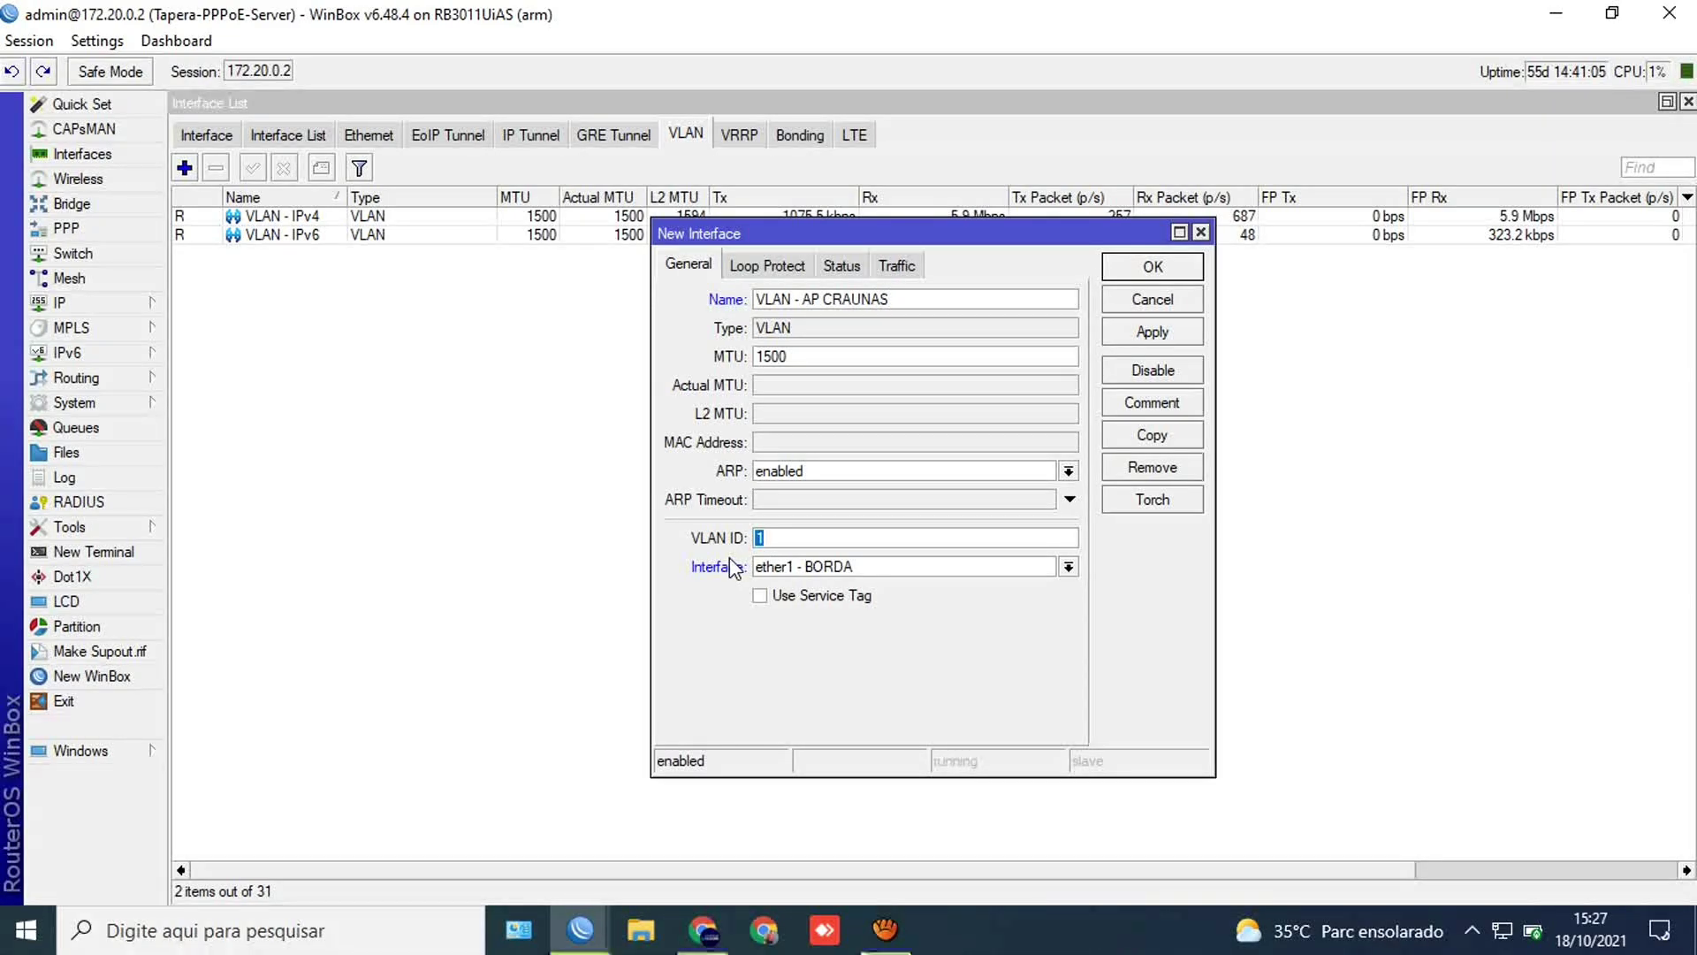
pyautogui.write('10')
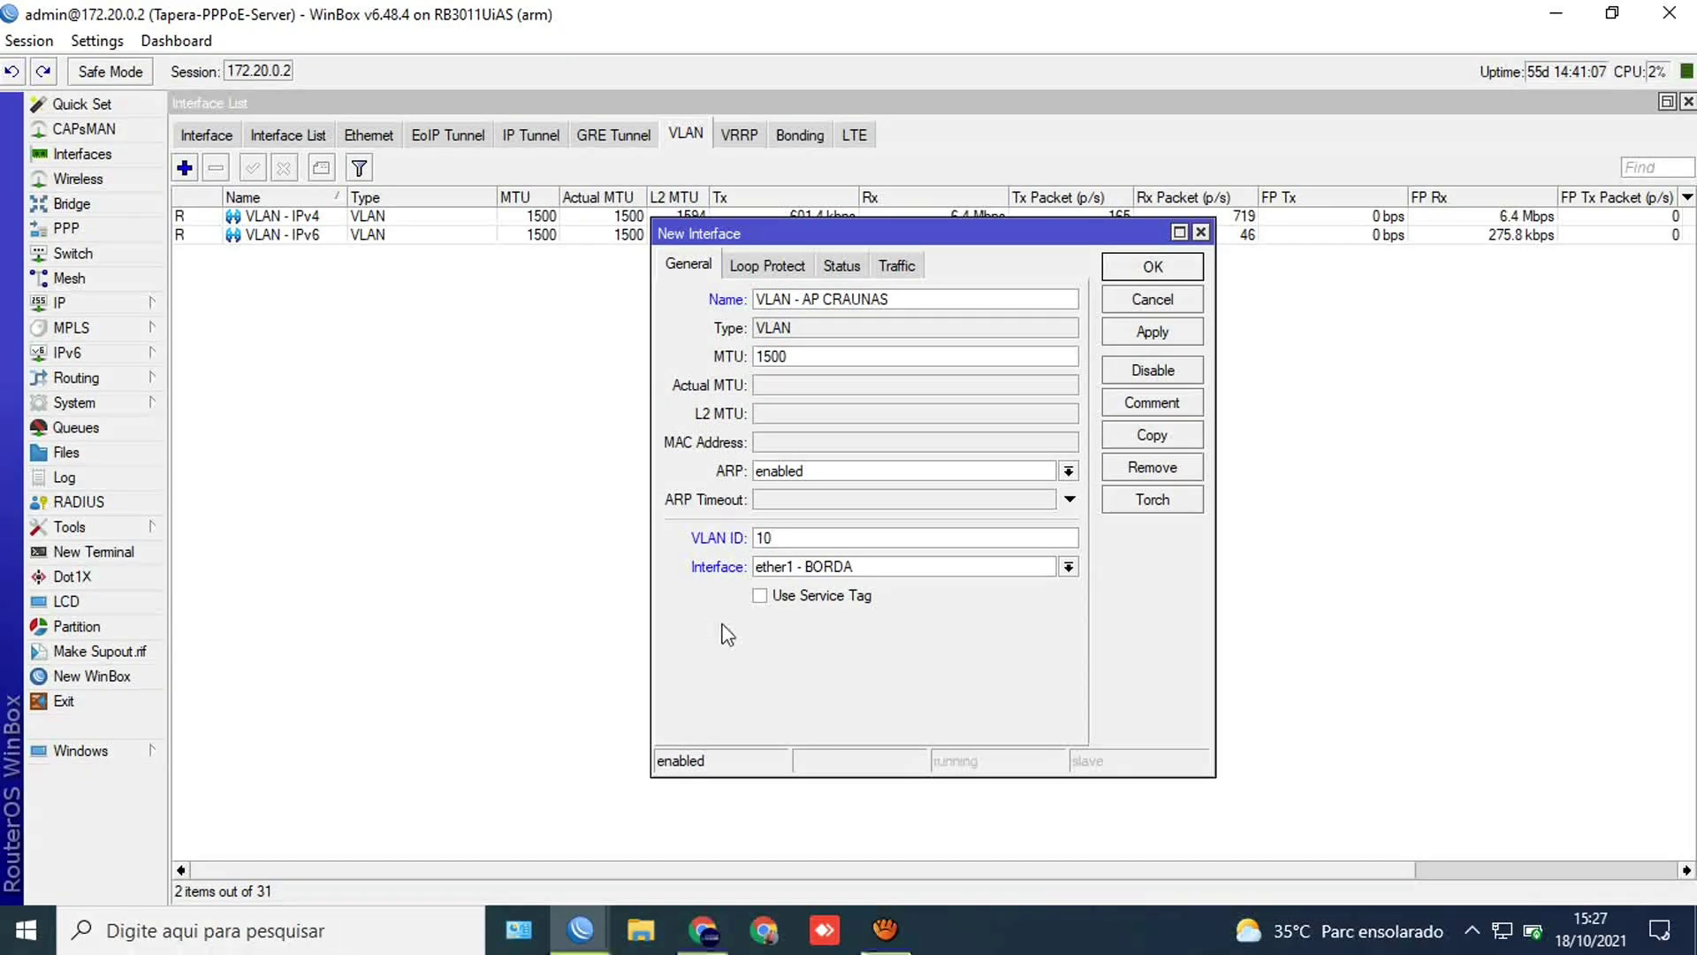
pyautogui.click(1137, 336)
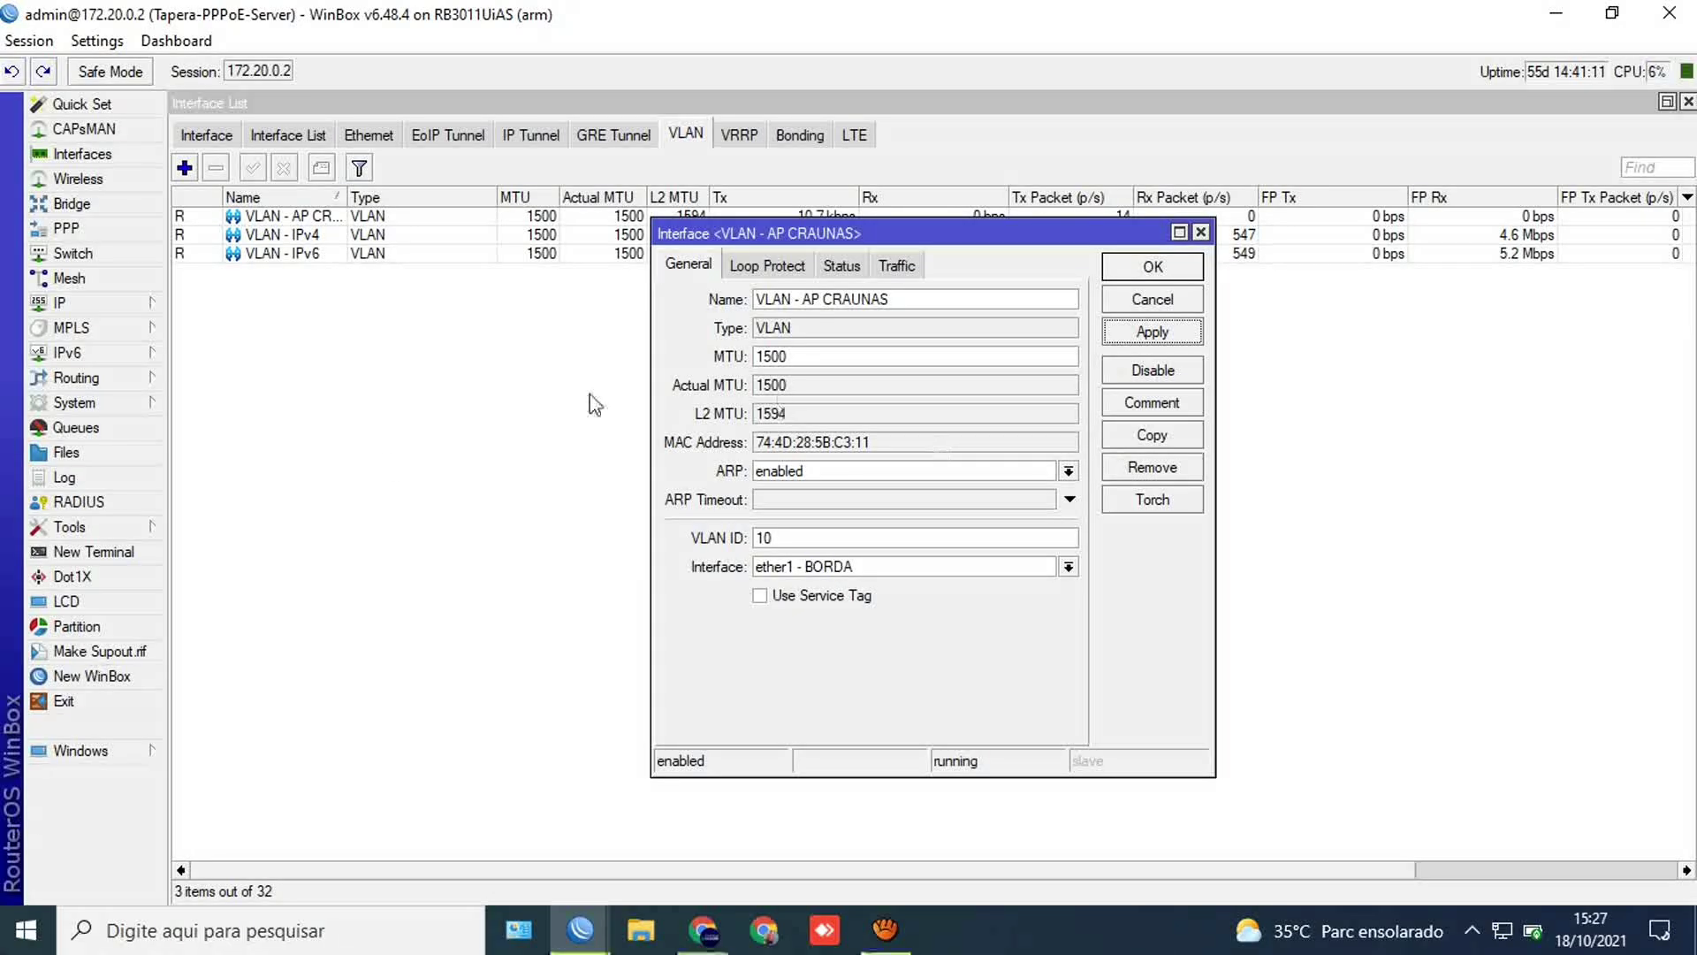
# Step: Review the new Craunas VLAN under ether1 - BORDA and compare it with the Marrua, Crauna and Laranjeira ports
pyautogui.click(215, 132)
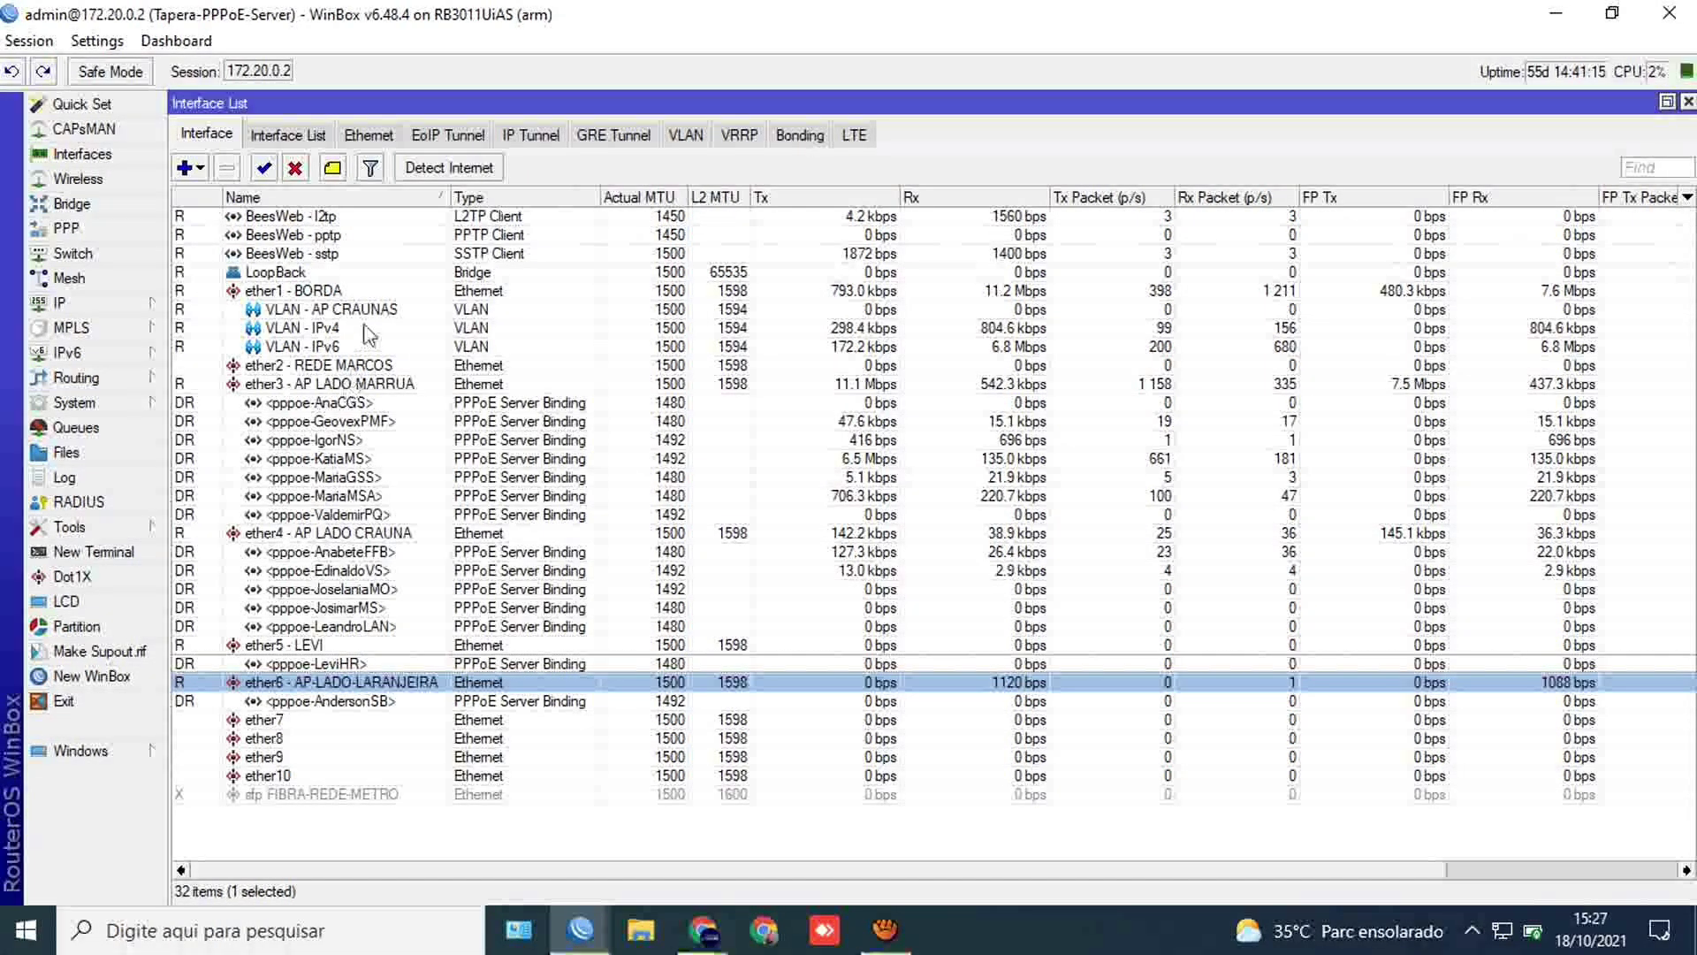
pyautogui.click(347, 386)
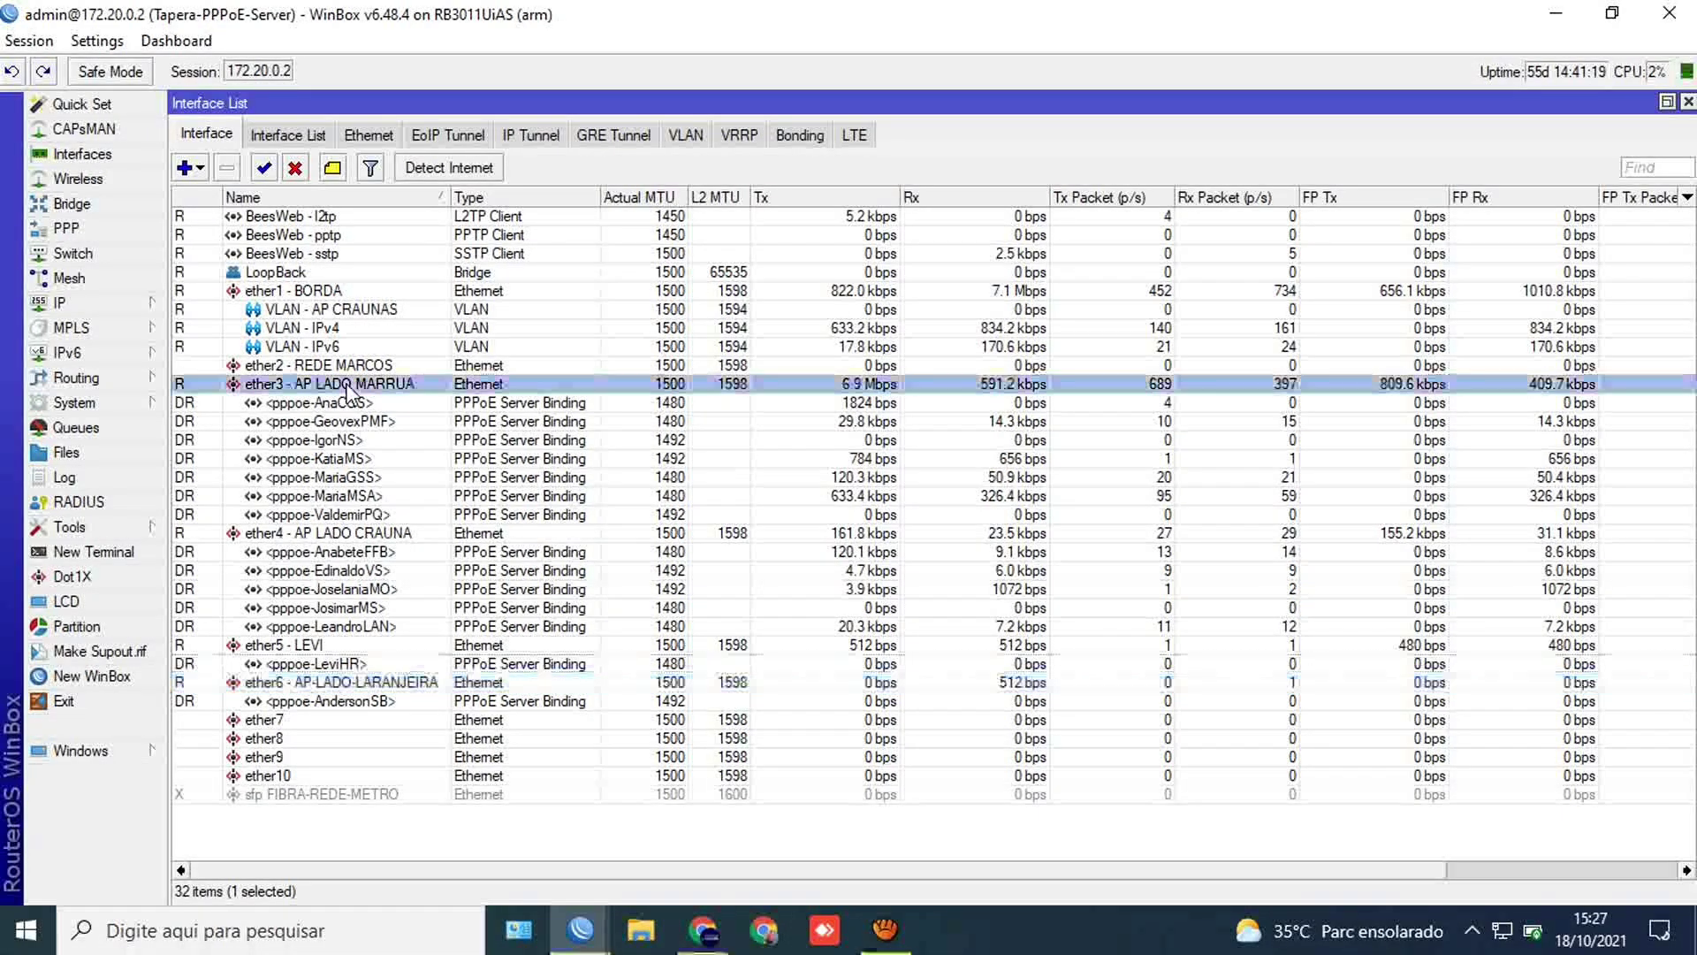
pyautogui.click(366, 533)
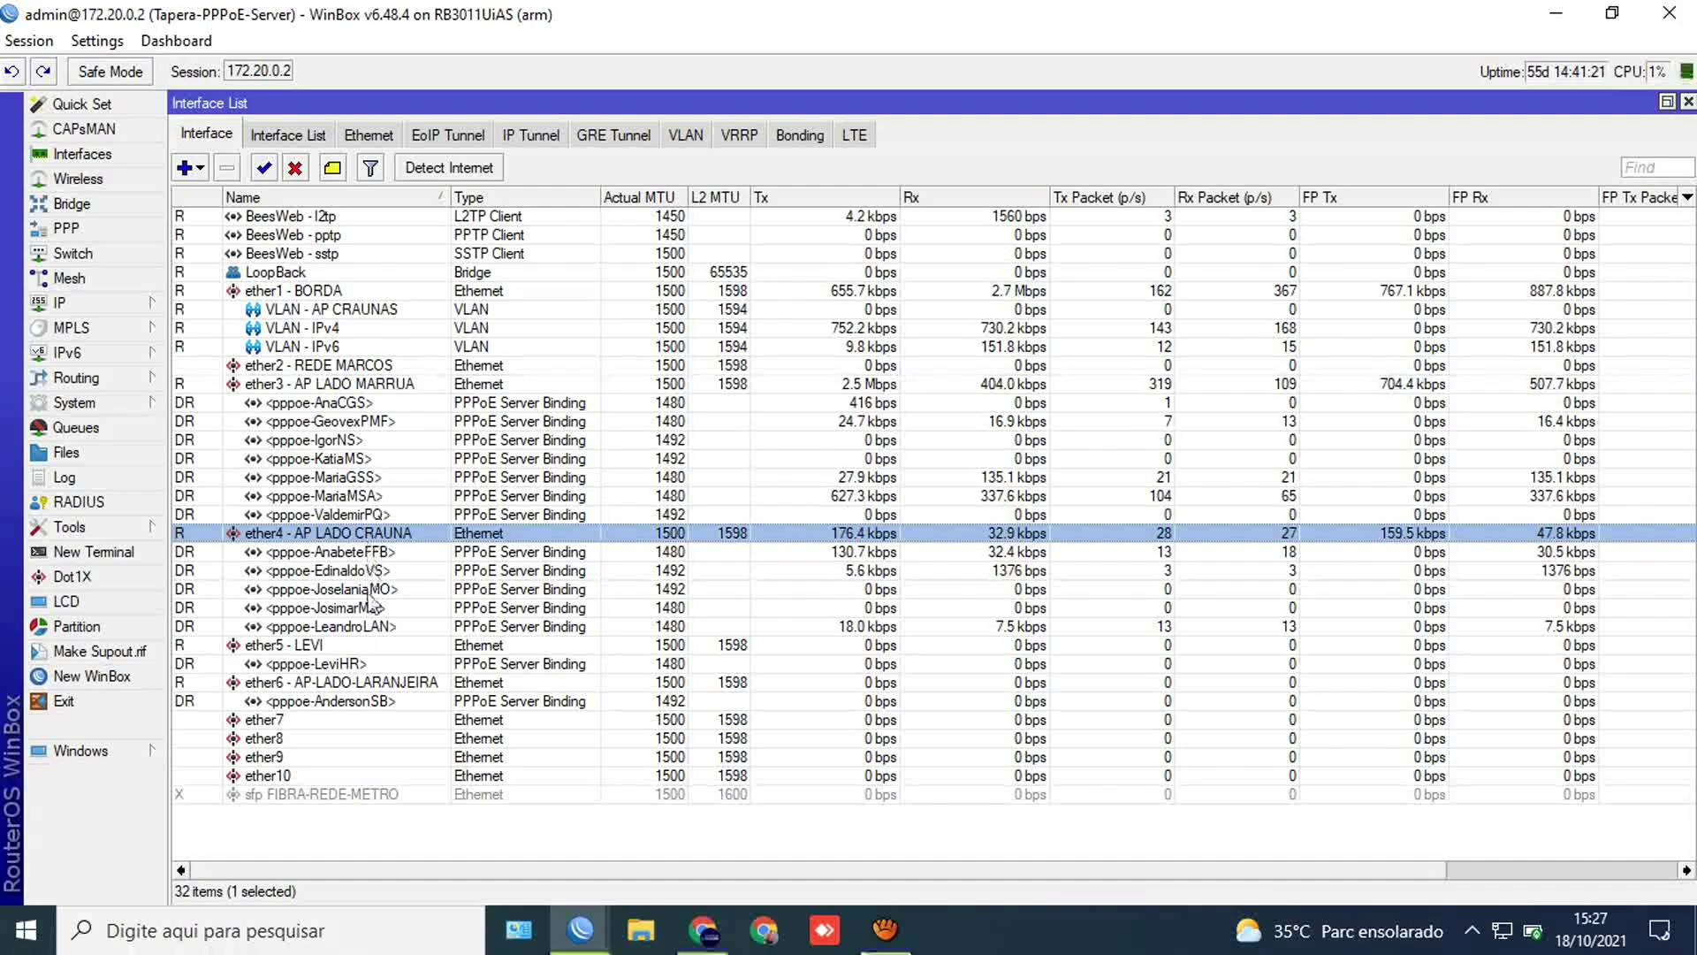
pyautogui.click(316, 682)
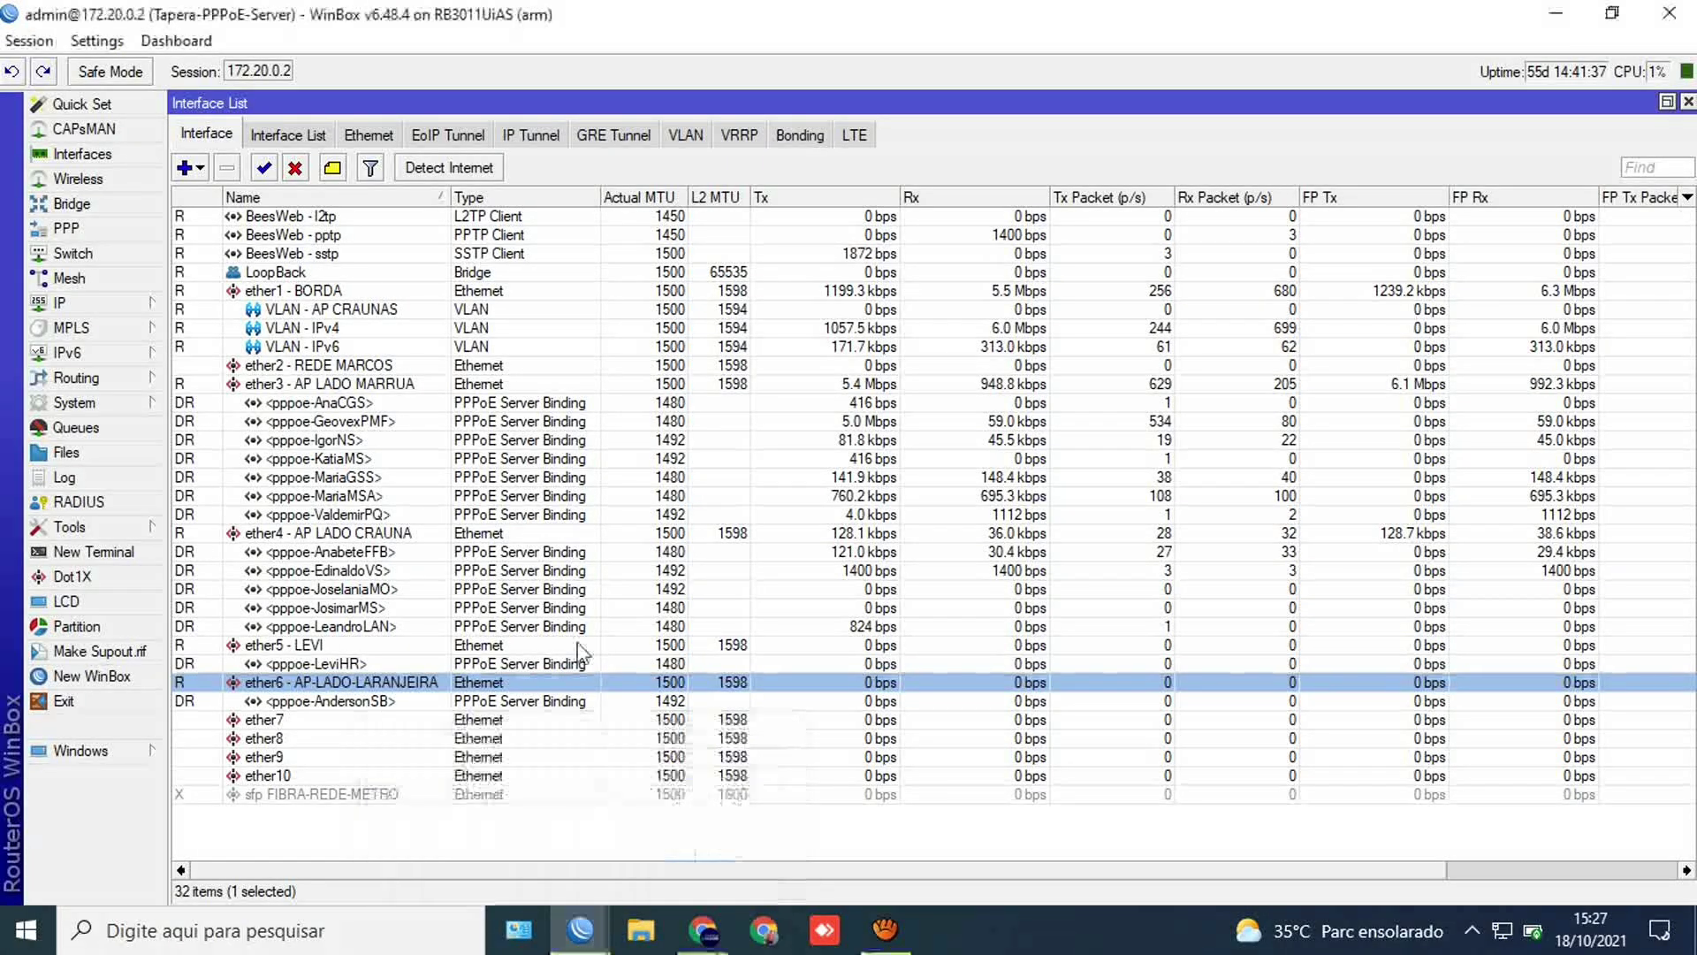
# Step: Create a VLAN interface named "VLAN - AP LARANJEIRA" with VLAN ID 30 on ether1 - BORDA and apply it
pyautogui.click(686, 137)
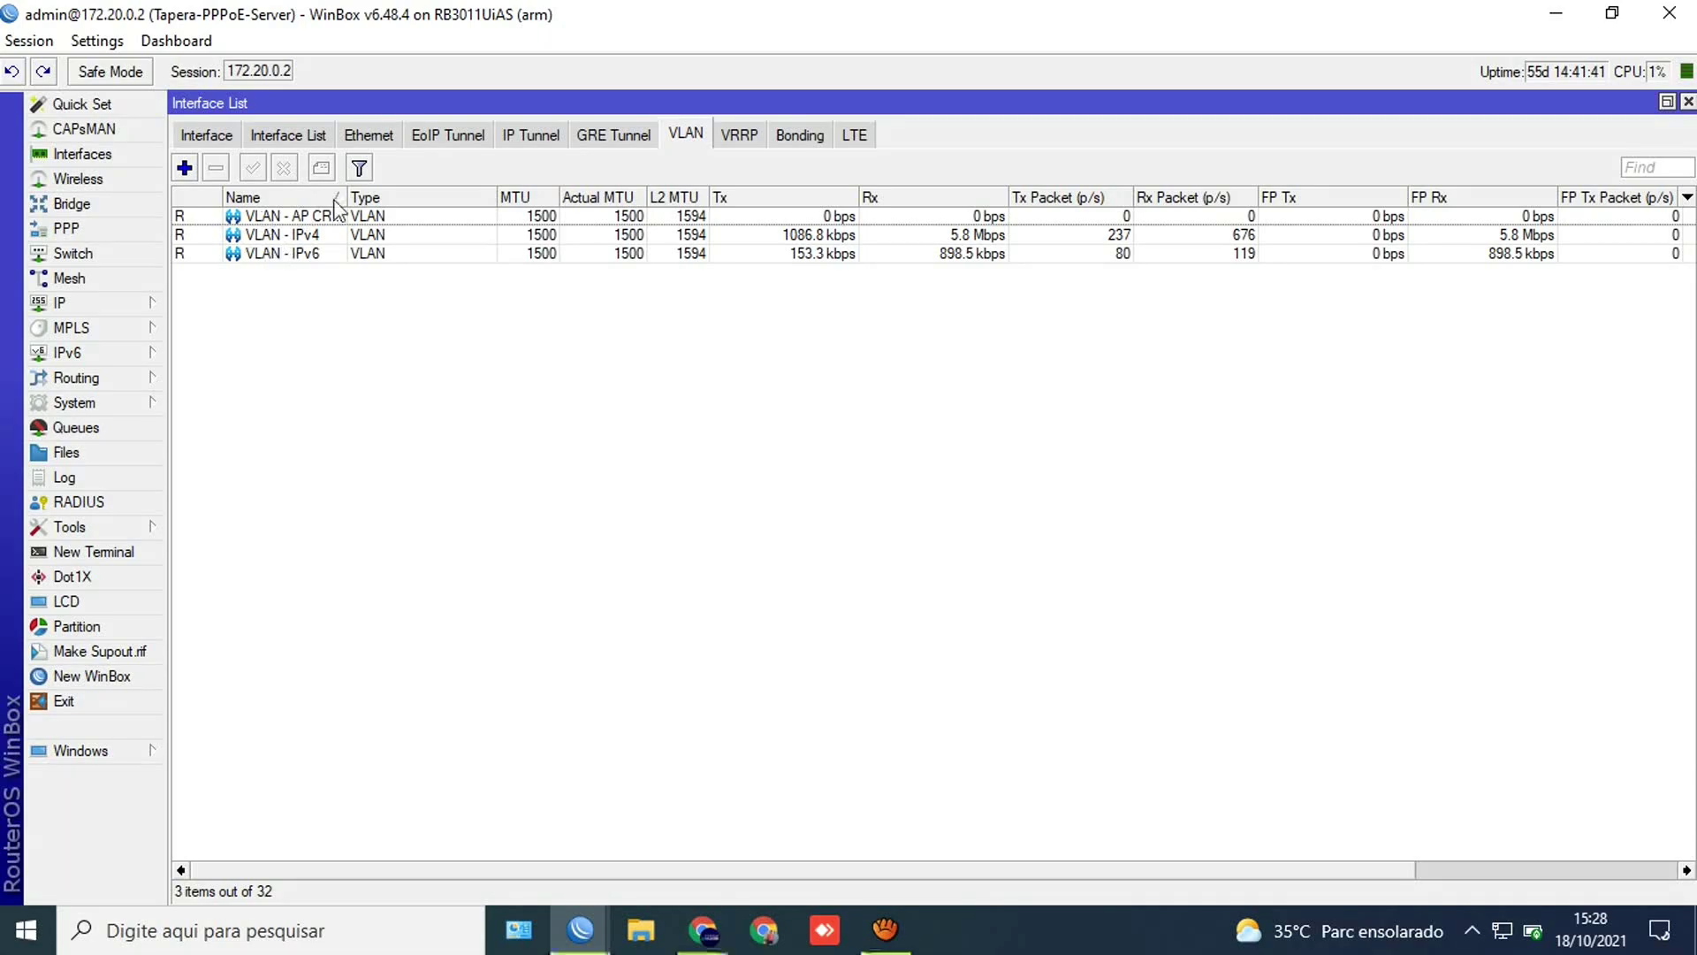
pyautogui.moveTo(347, 199); pyautogui.dragTo(648, 198)
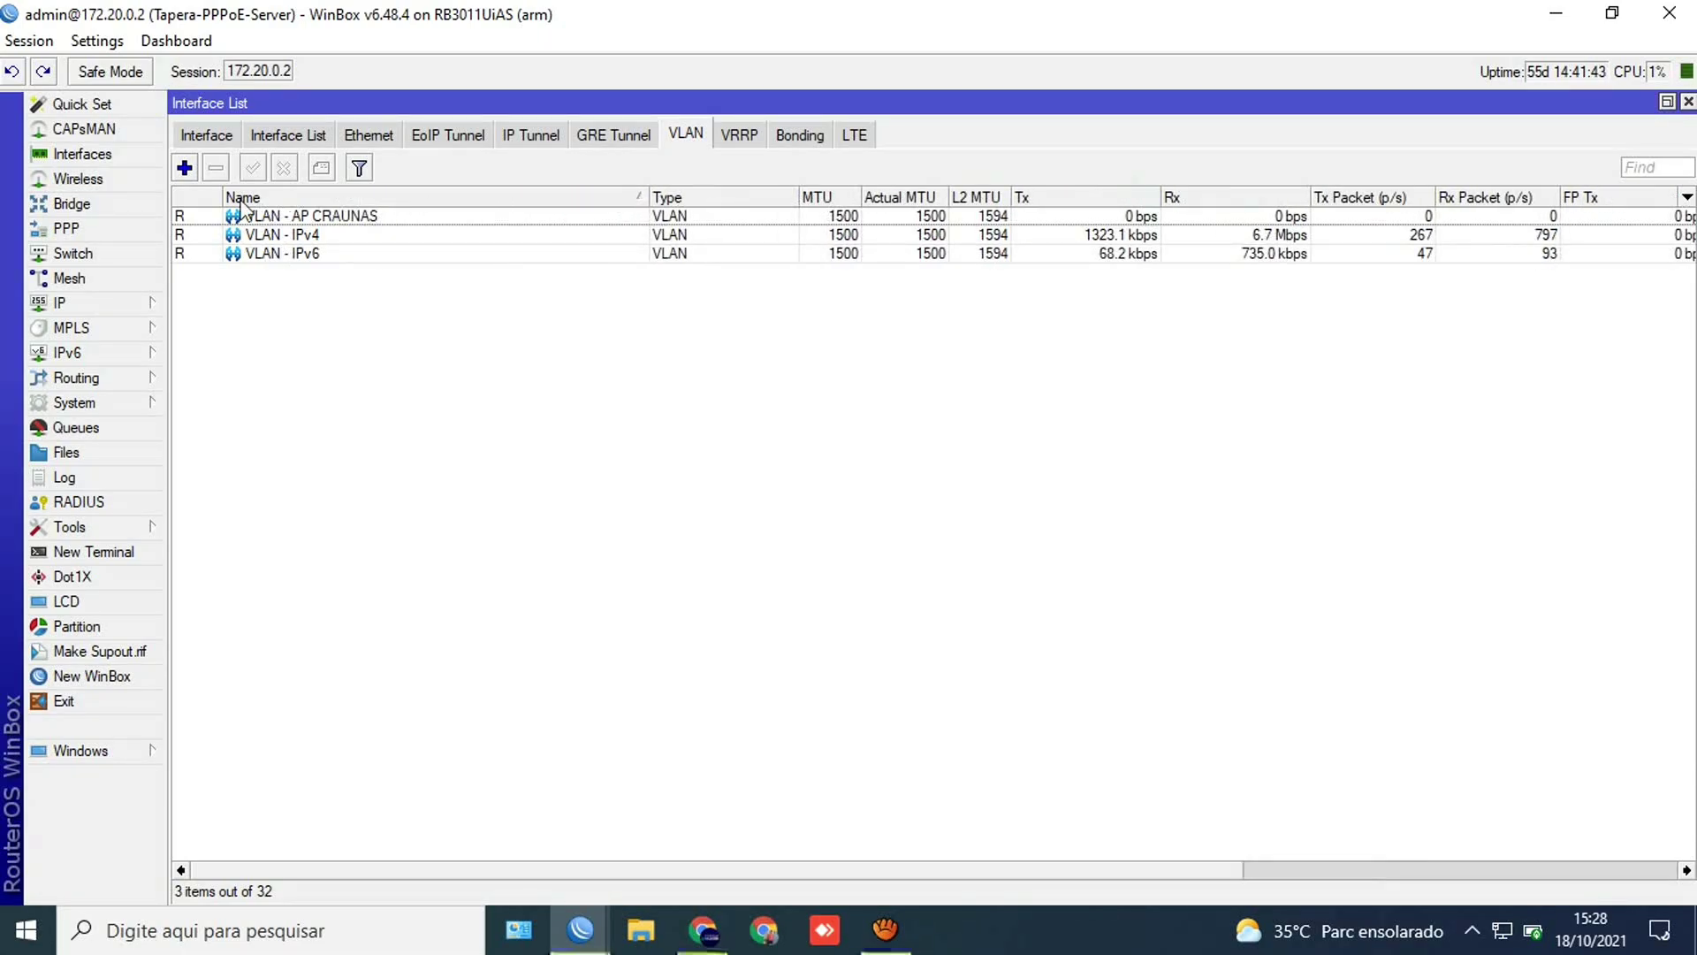
pyautogui.click(184, 168)
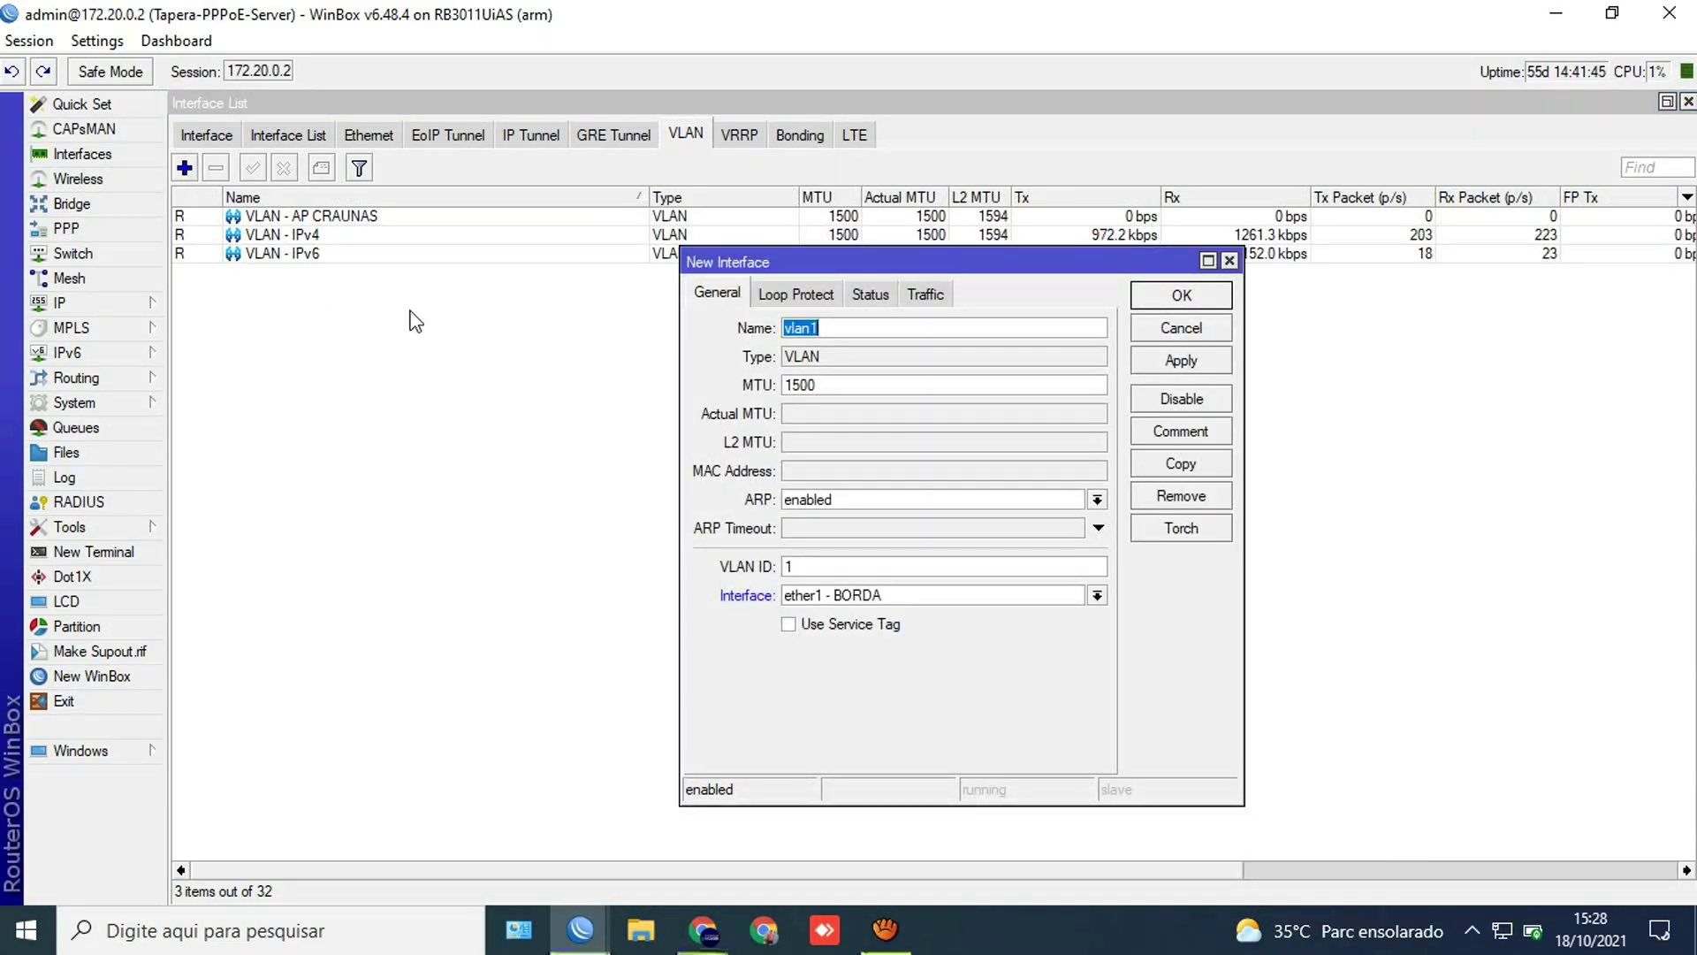
pyautogui.write('VLAN-')
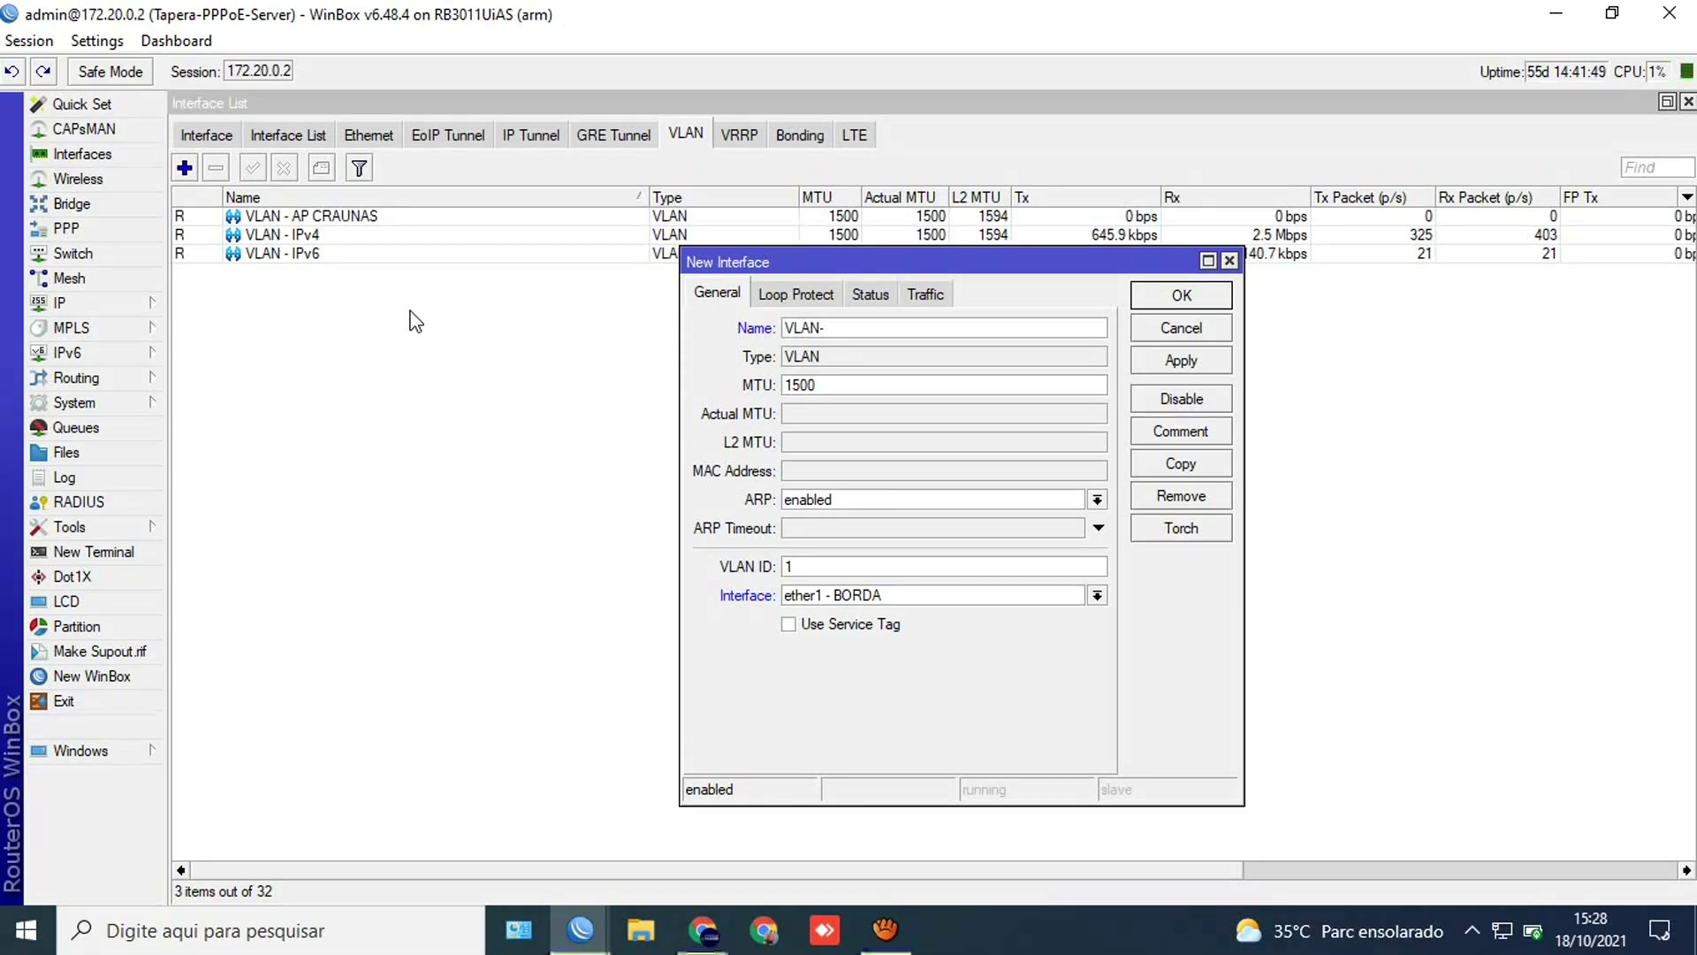
pyautogui.press('BackSpace')
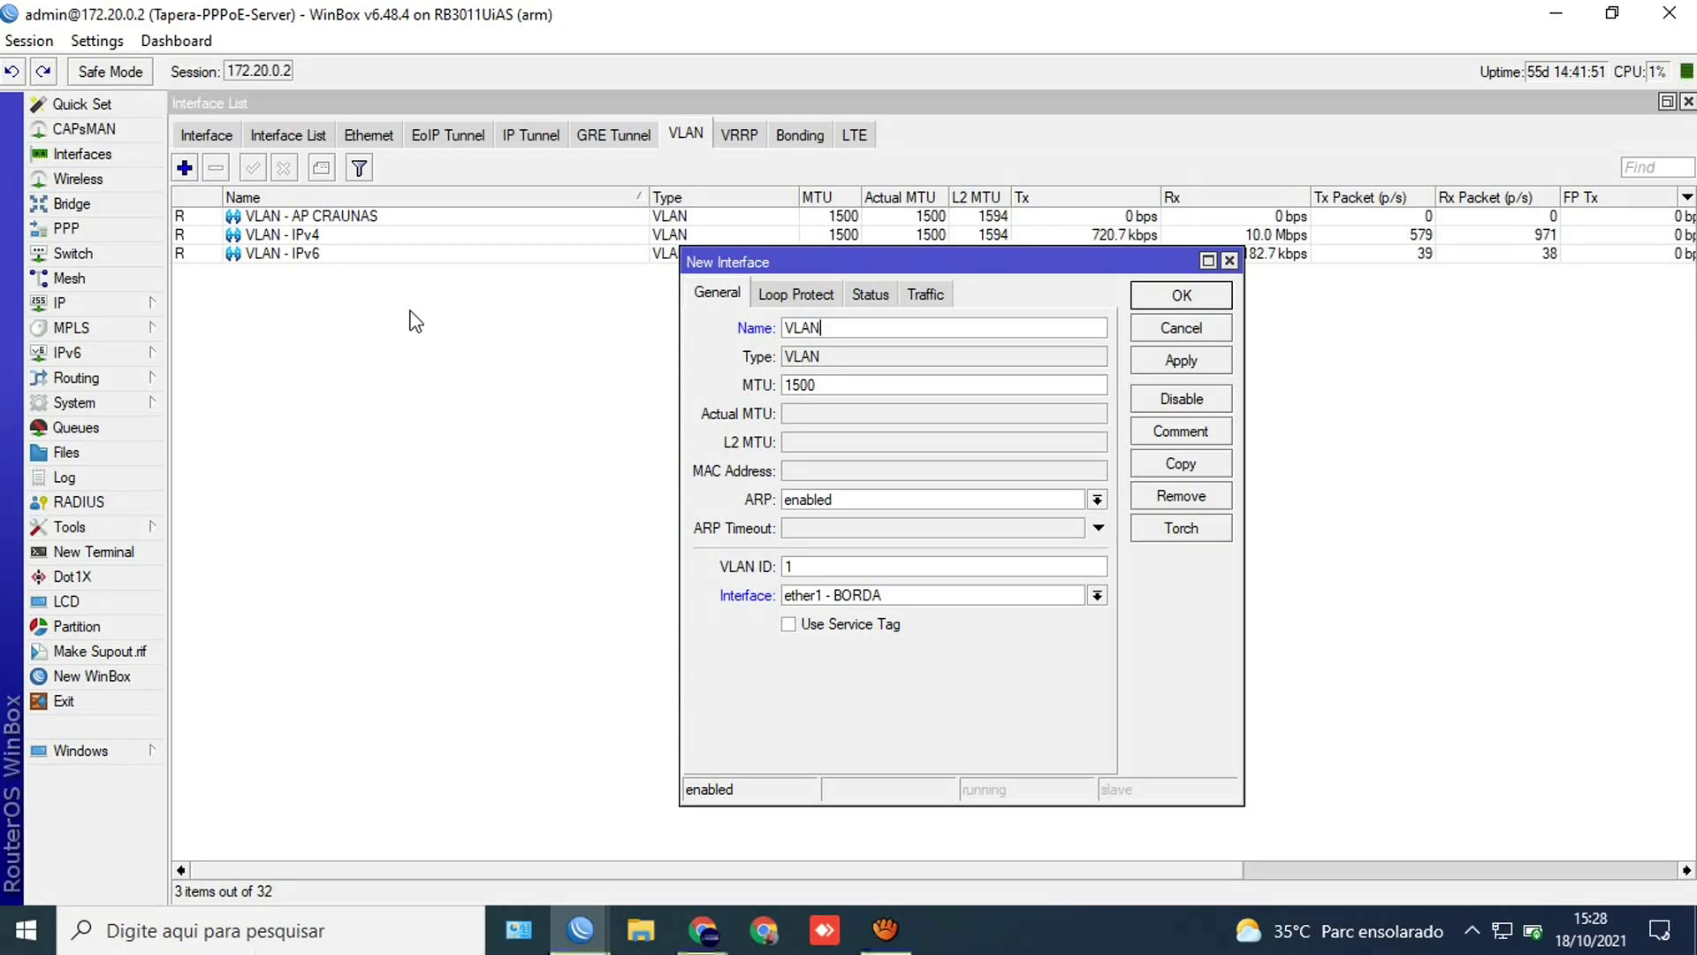
pyautogui.write('- AP')
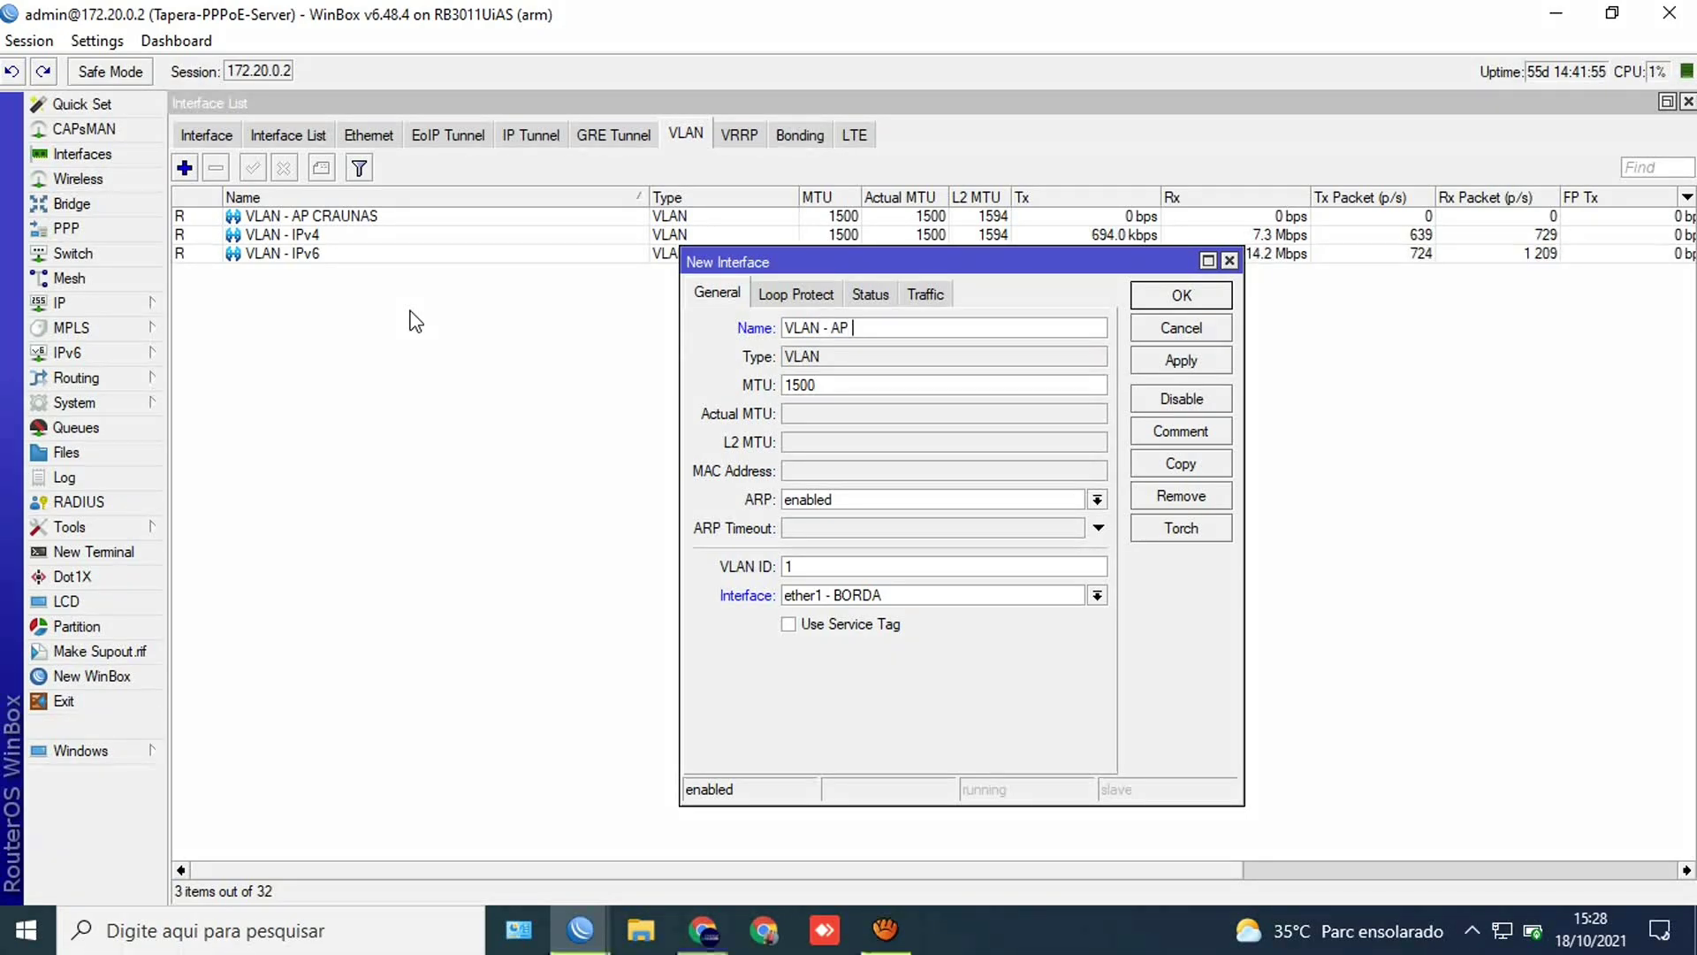
pyautogui.write(' LARA')
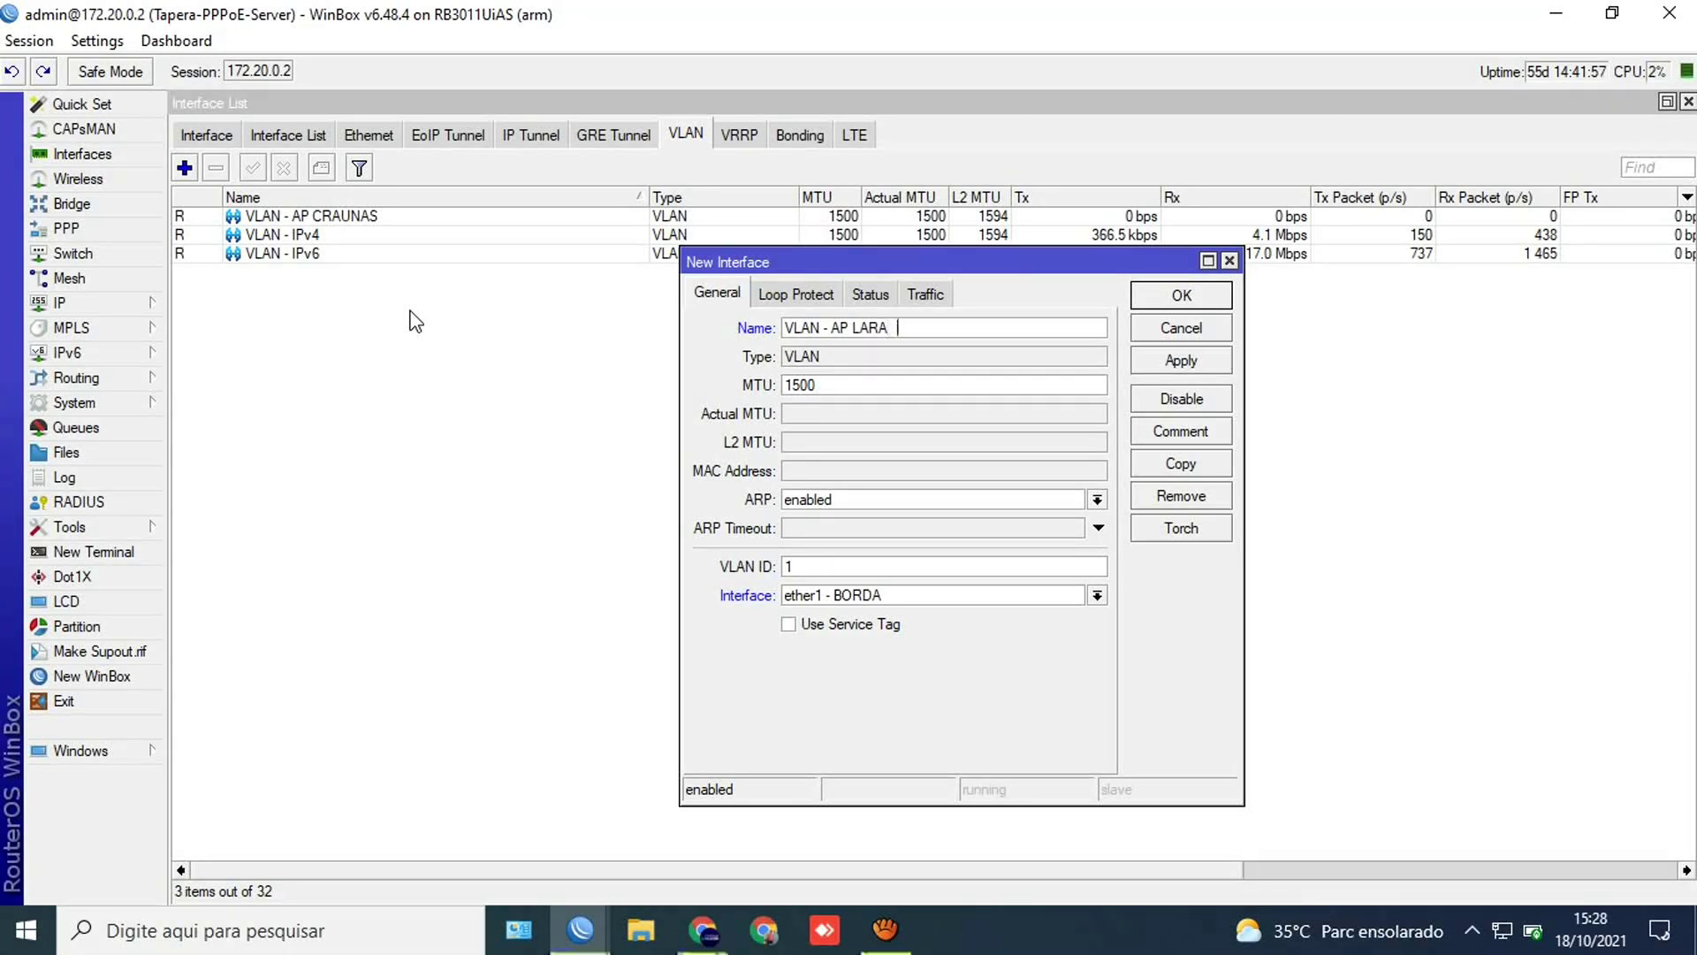
pyautogui.write('NJEIRA')
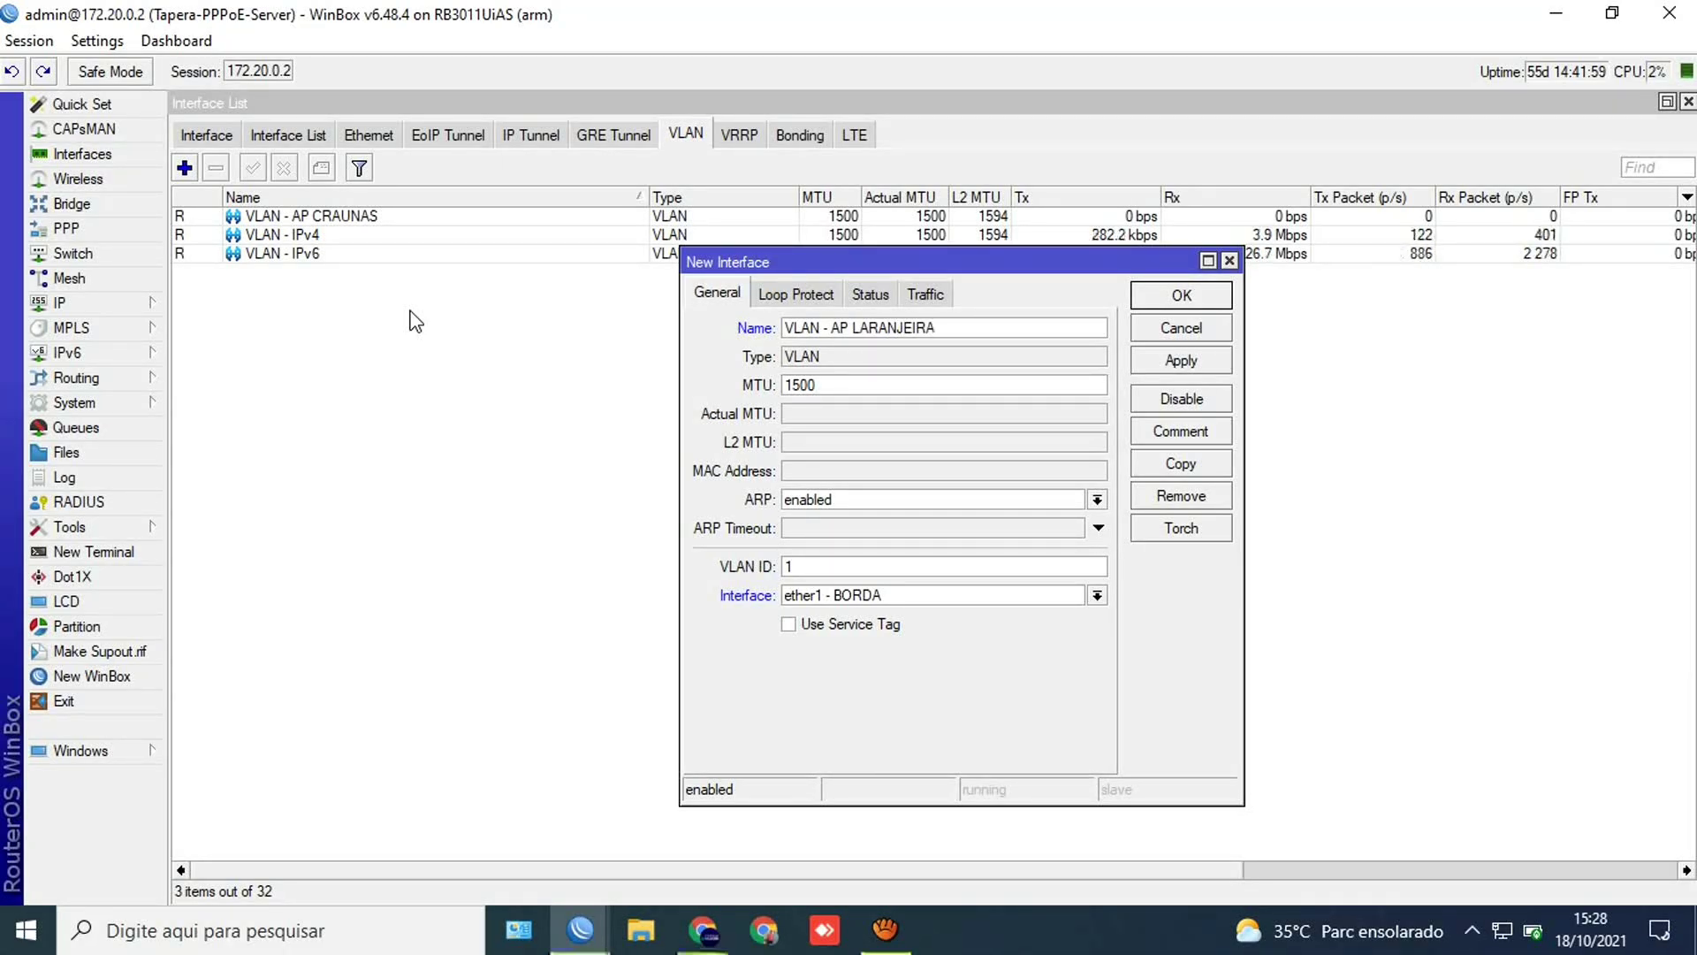
pyautogui.doubleClick(790, 567)
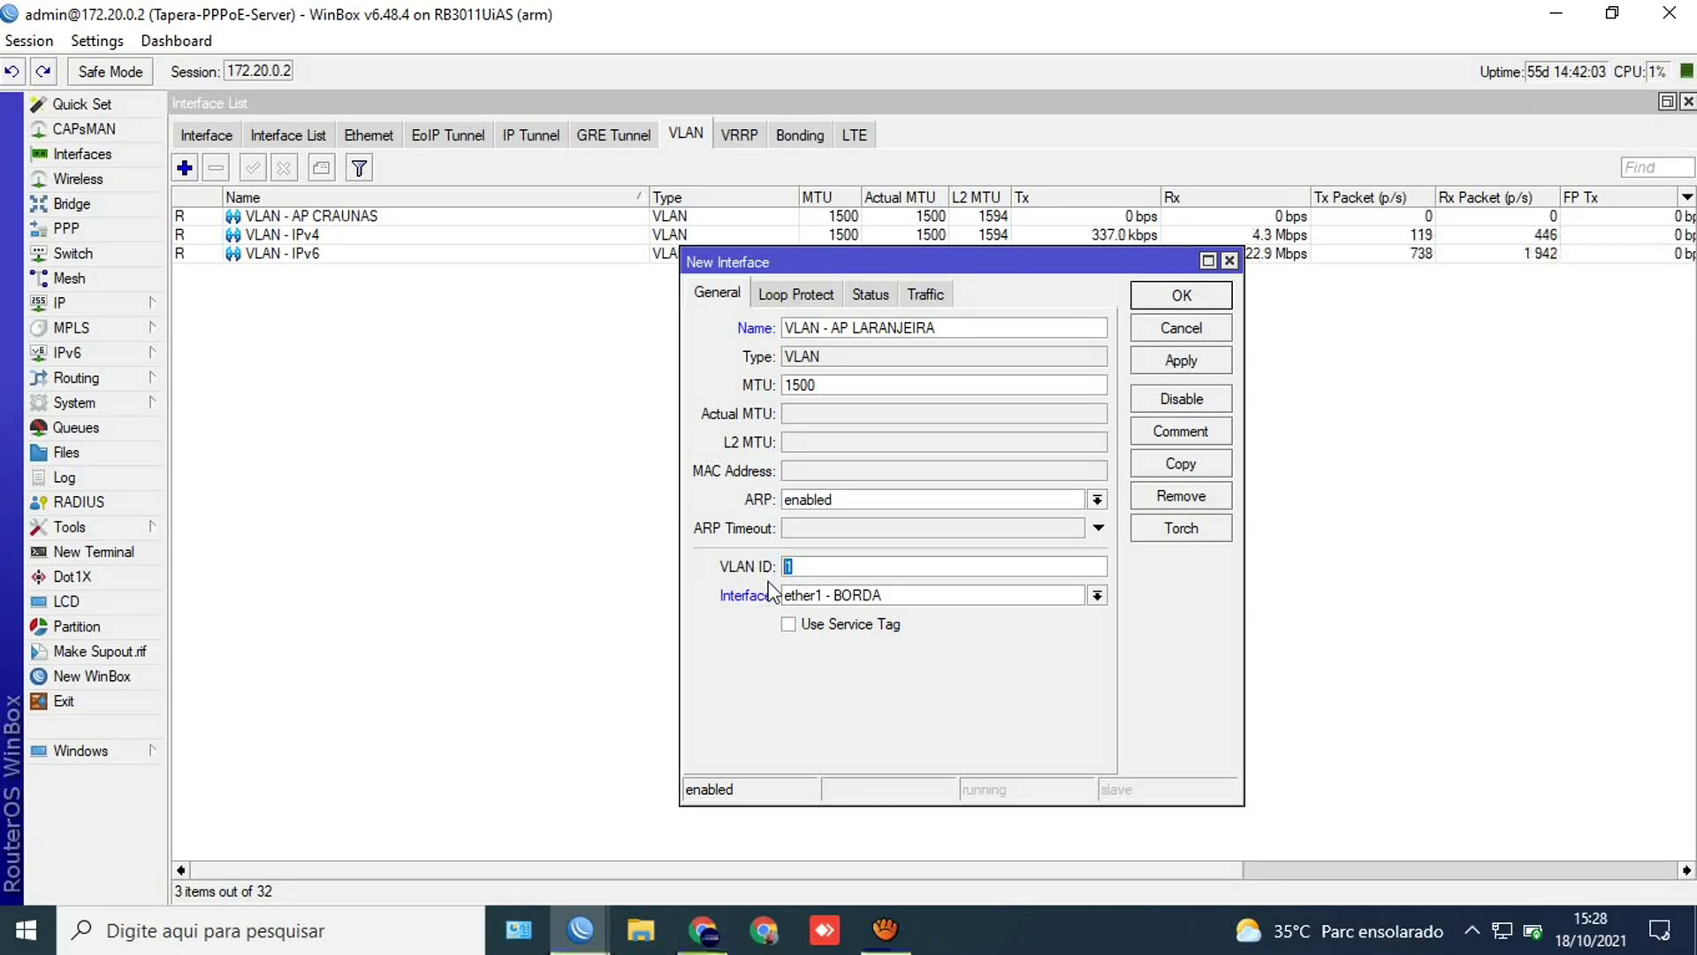
pyautogui.write('30')
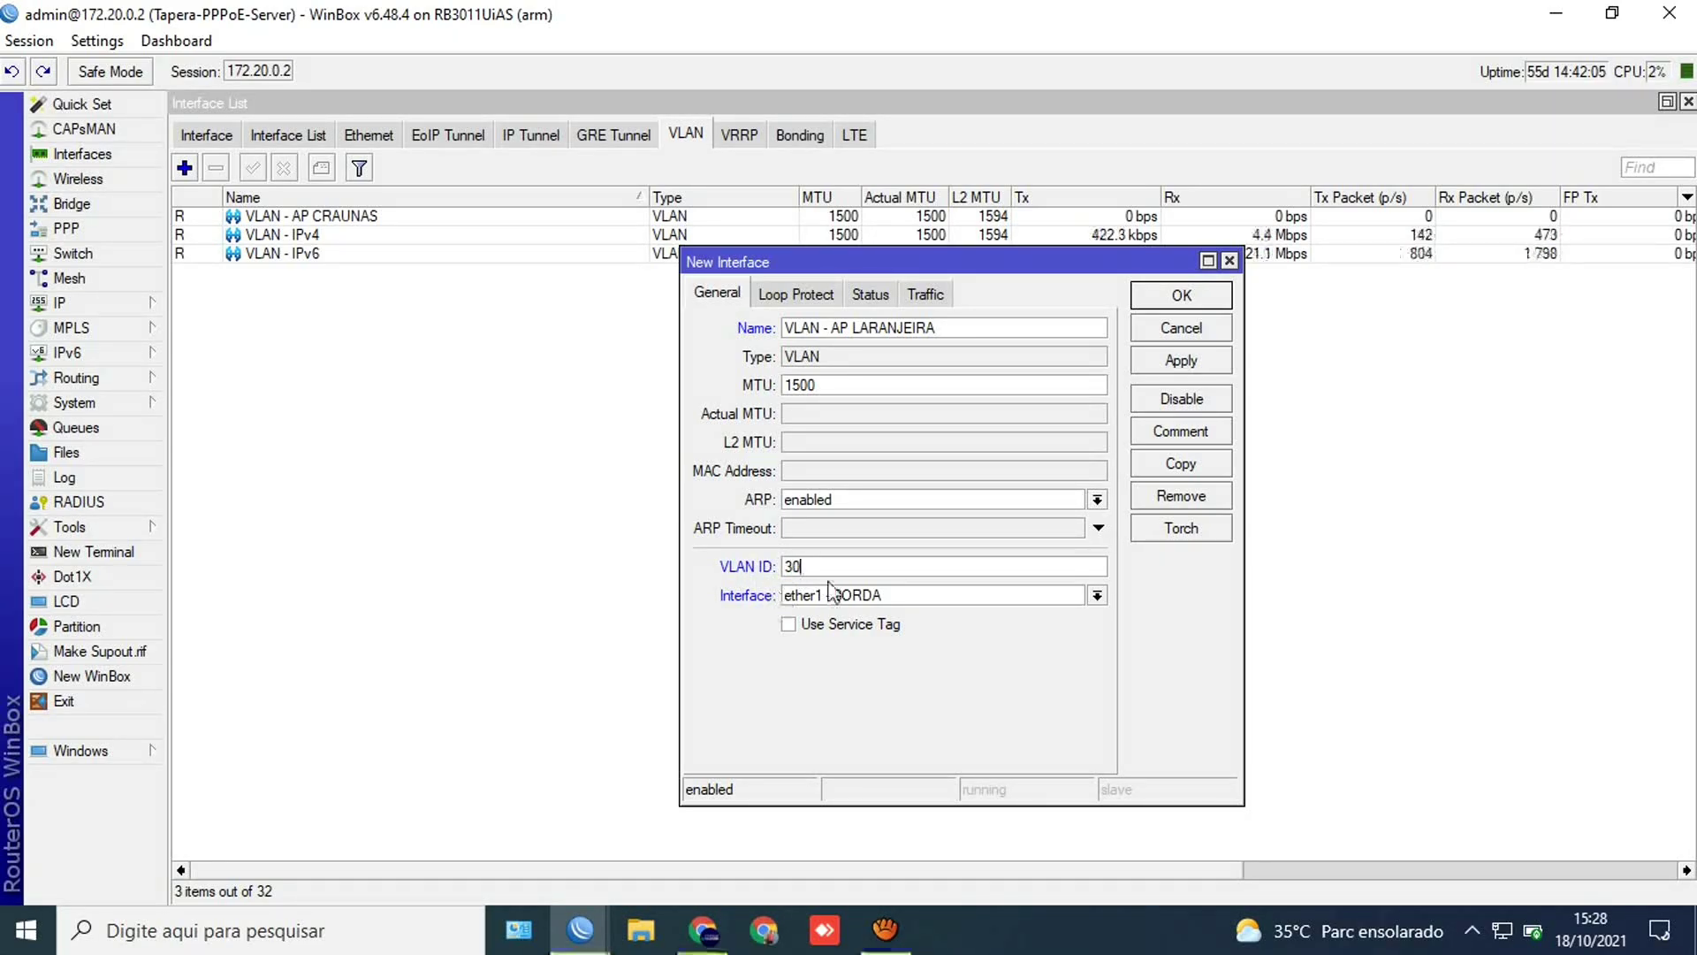
pyautogui.click(1179, 363)
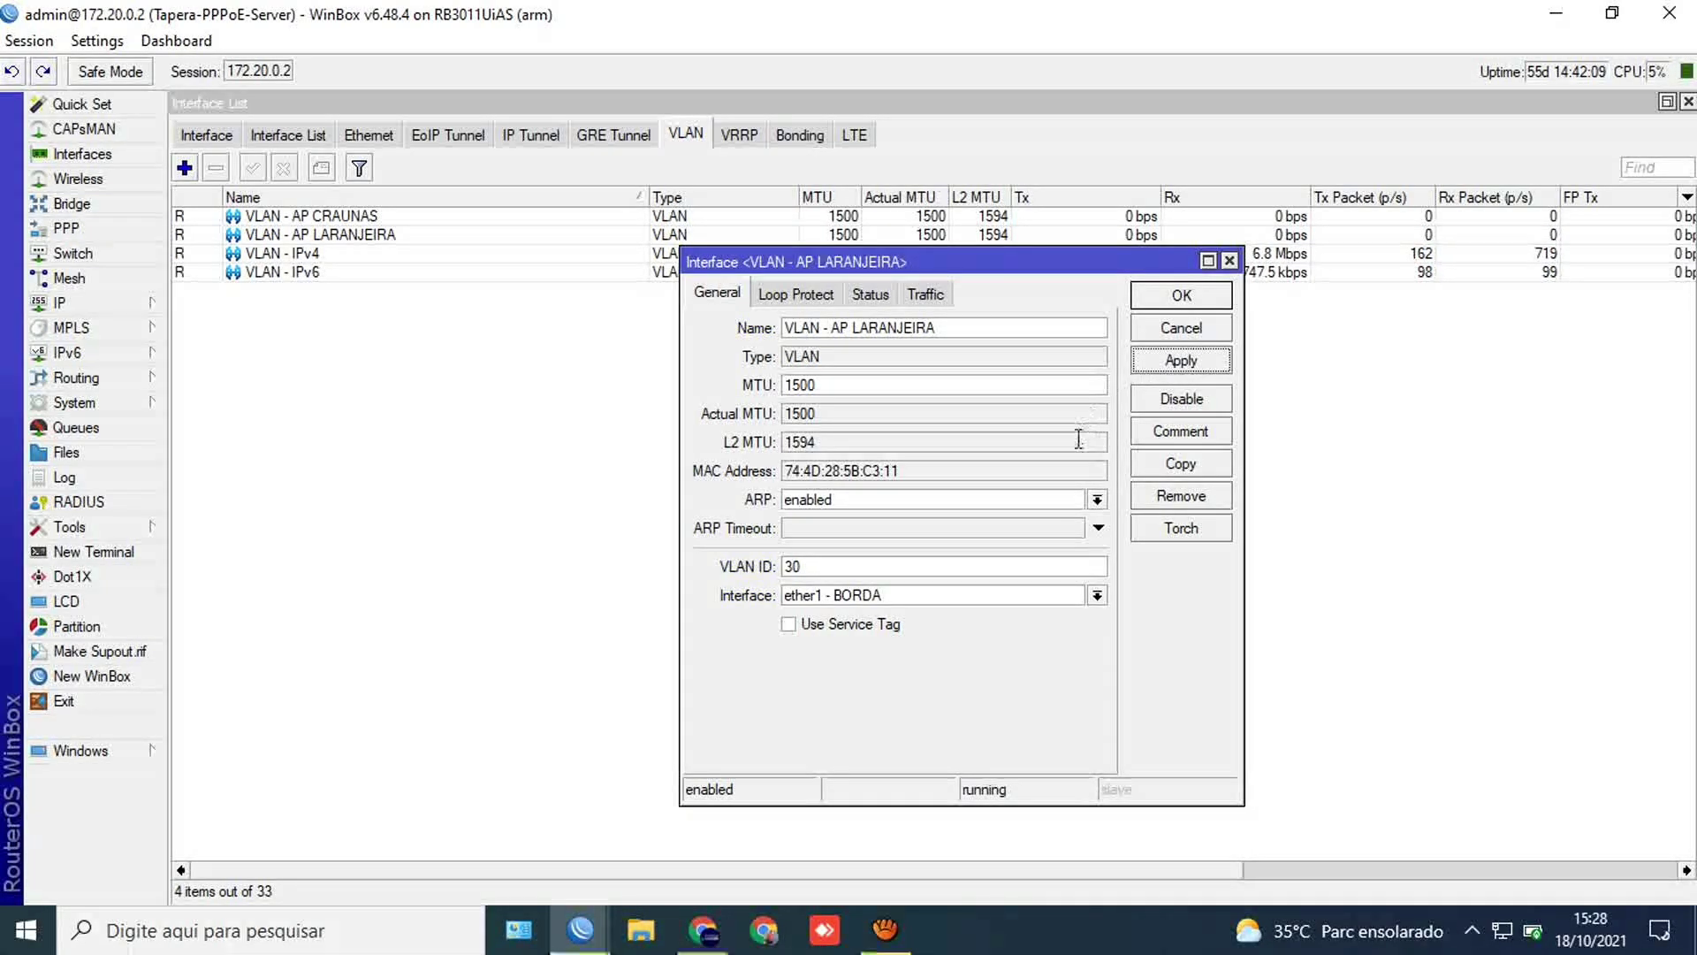
# Step: Copy the Laranjeira VLAN as a new interface named "VLAN - AP MARRUA" and apply it with VLAN ID 11 on ether1 - BORDA
pyautogui.click(1182, 465)
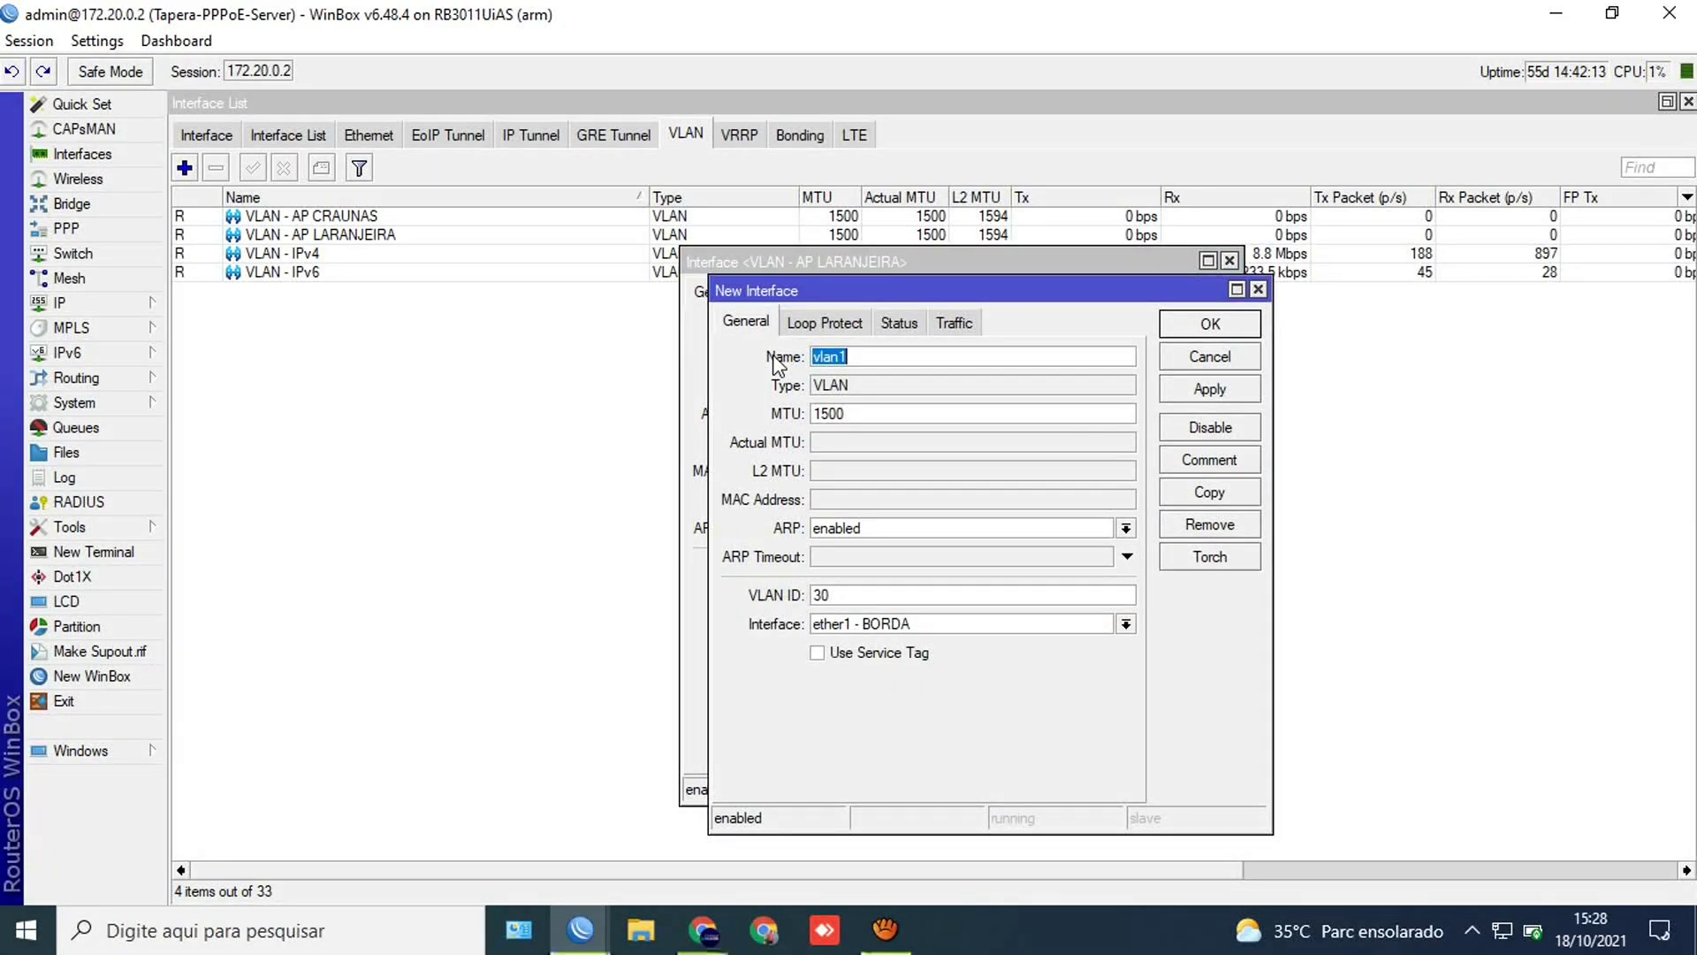
pyautogui.write('VLAN - AP ')
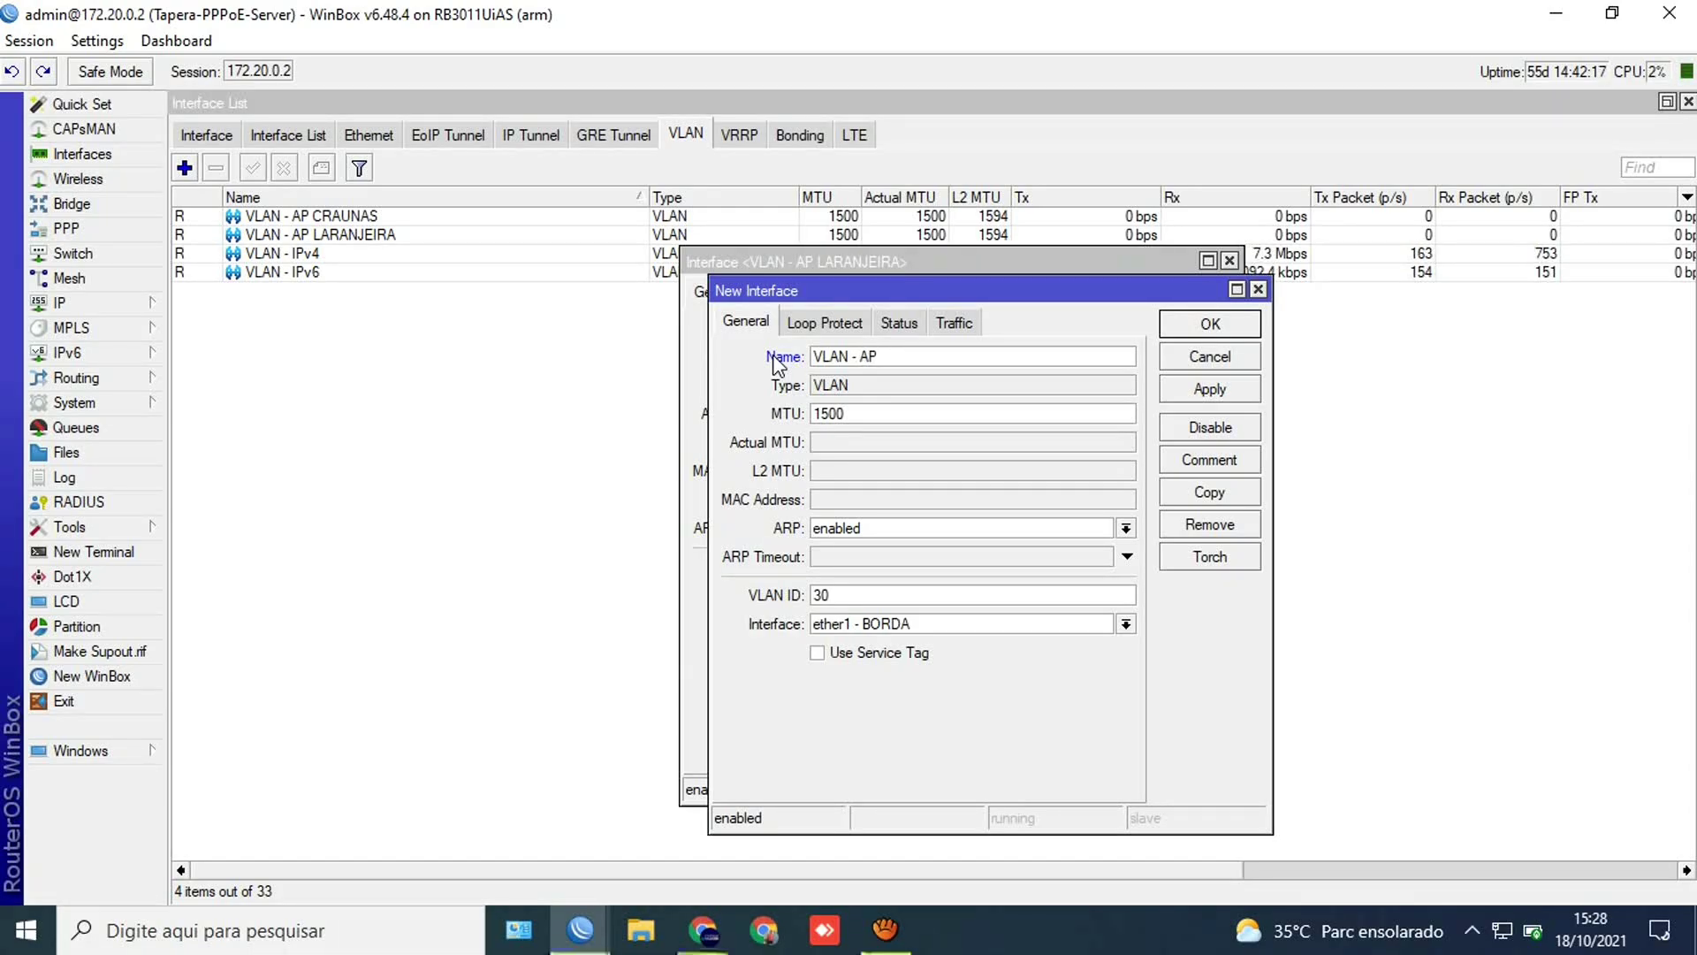
pyautogui.write('MARR')
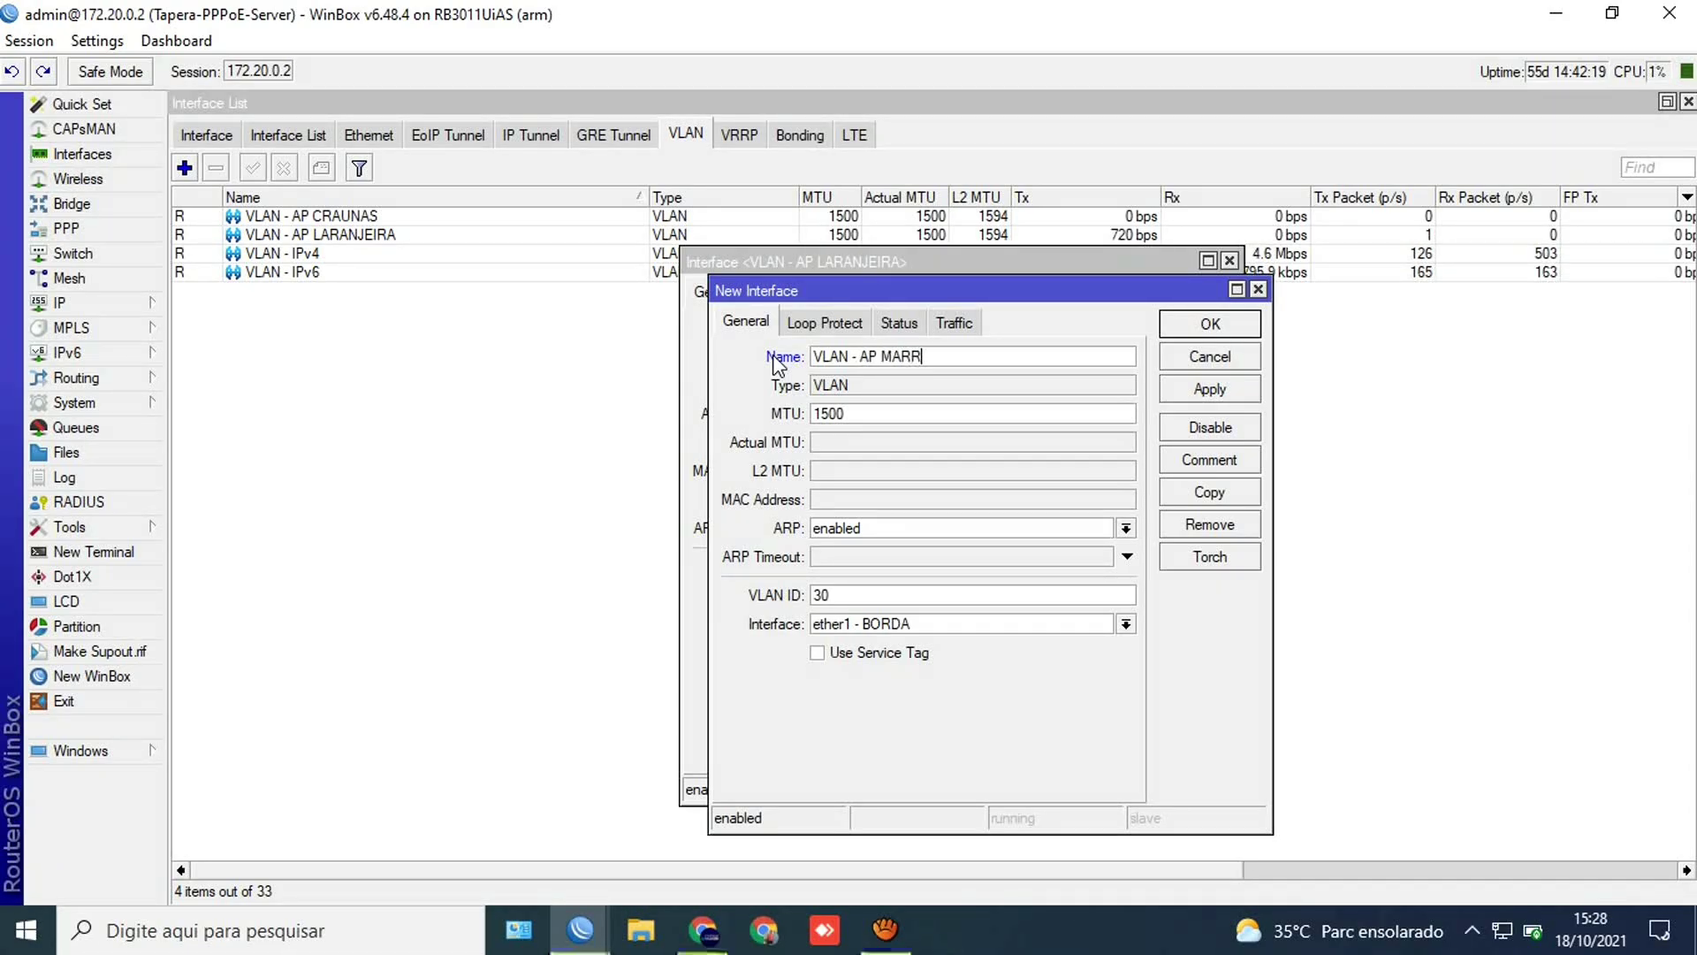
pyautogui.write('UA')
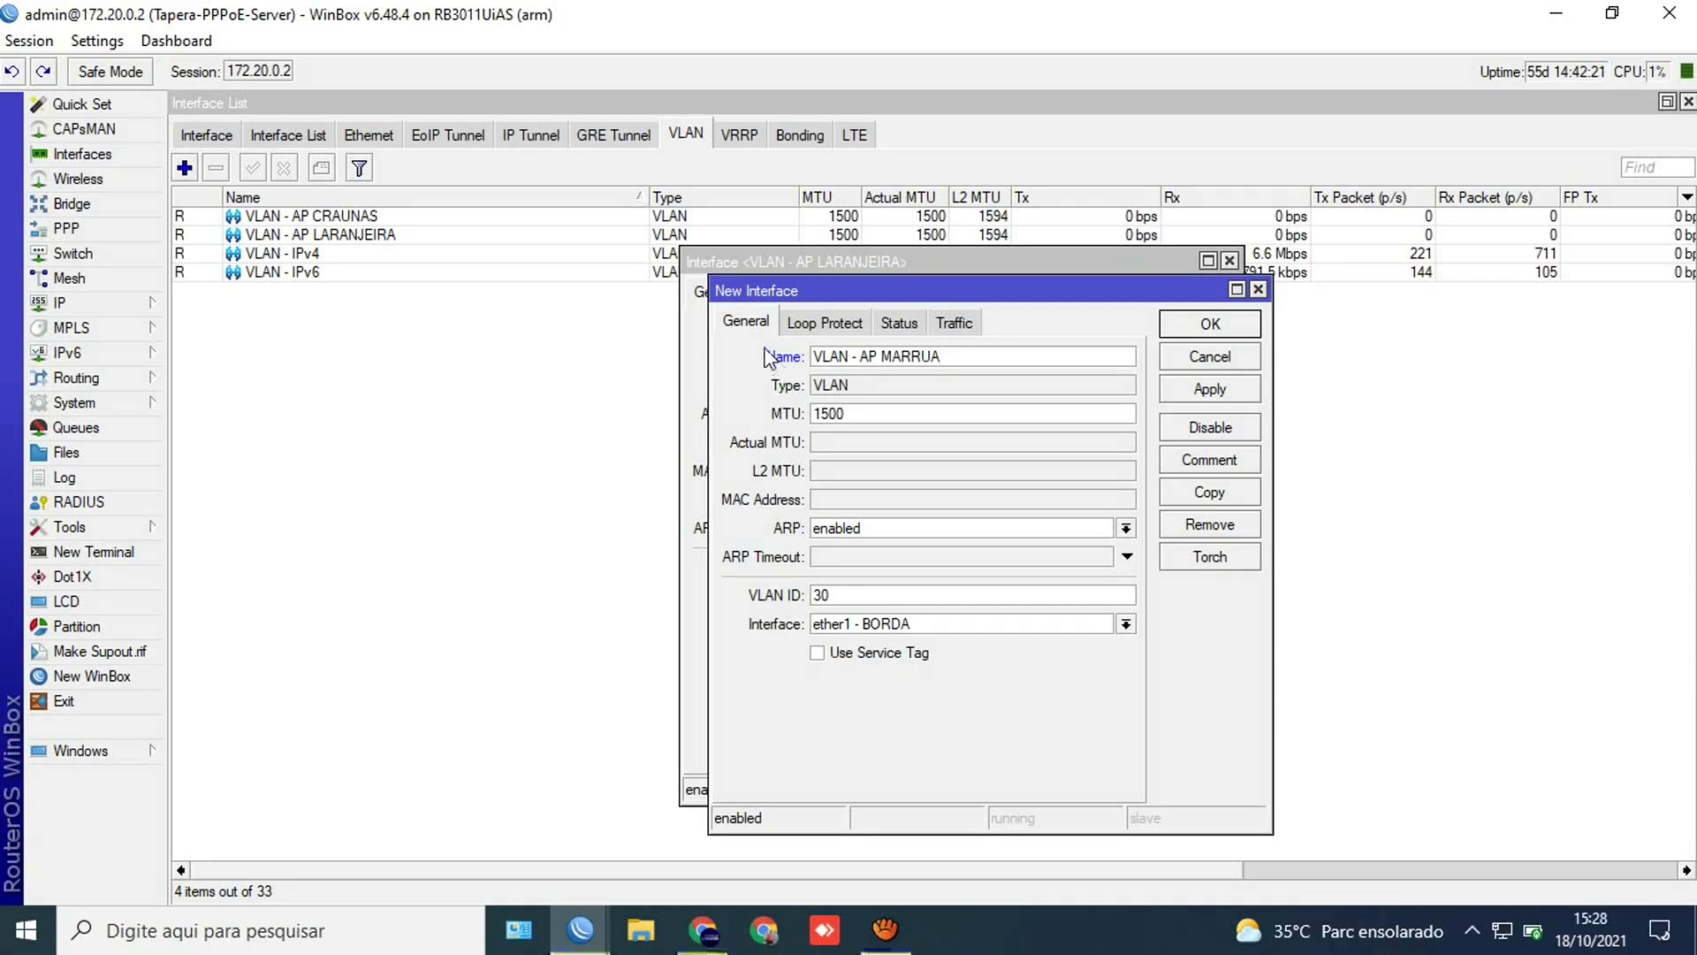
pyautogui.doubleClick(842, 602)
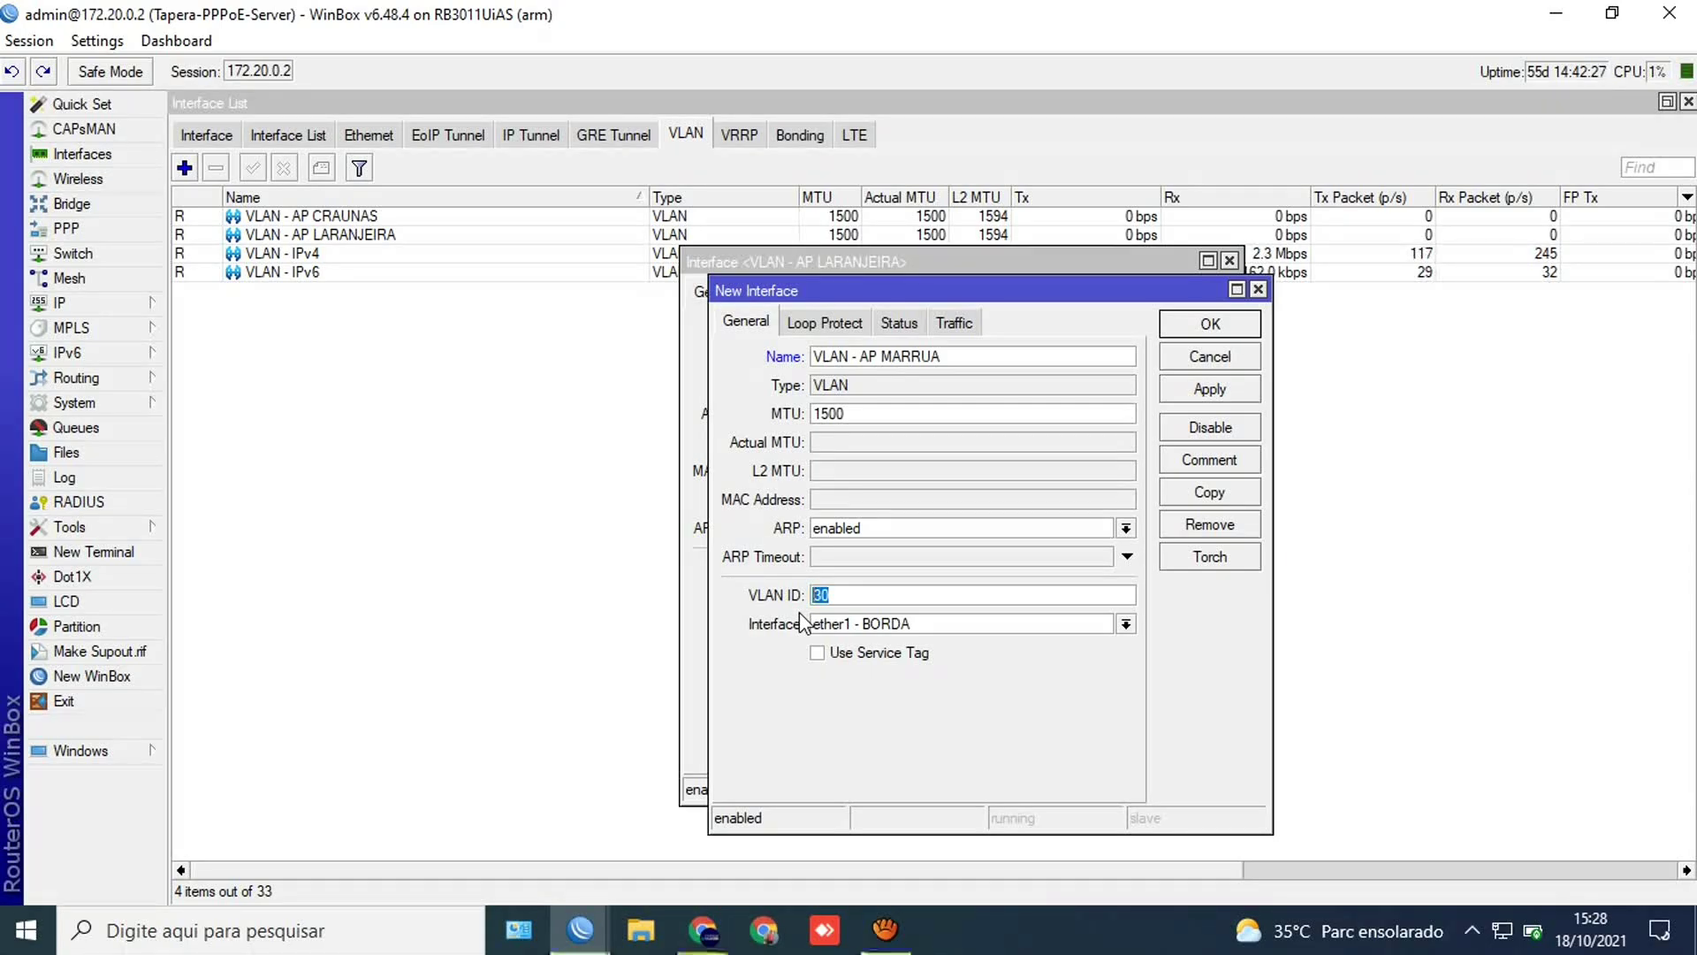
pyautogui.click(1246, 391)
pyautogui.click(1000, 489)
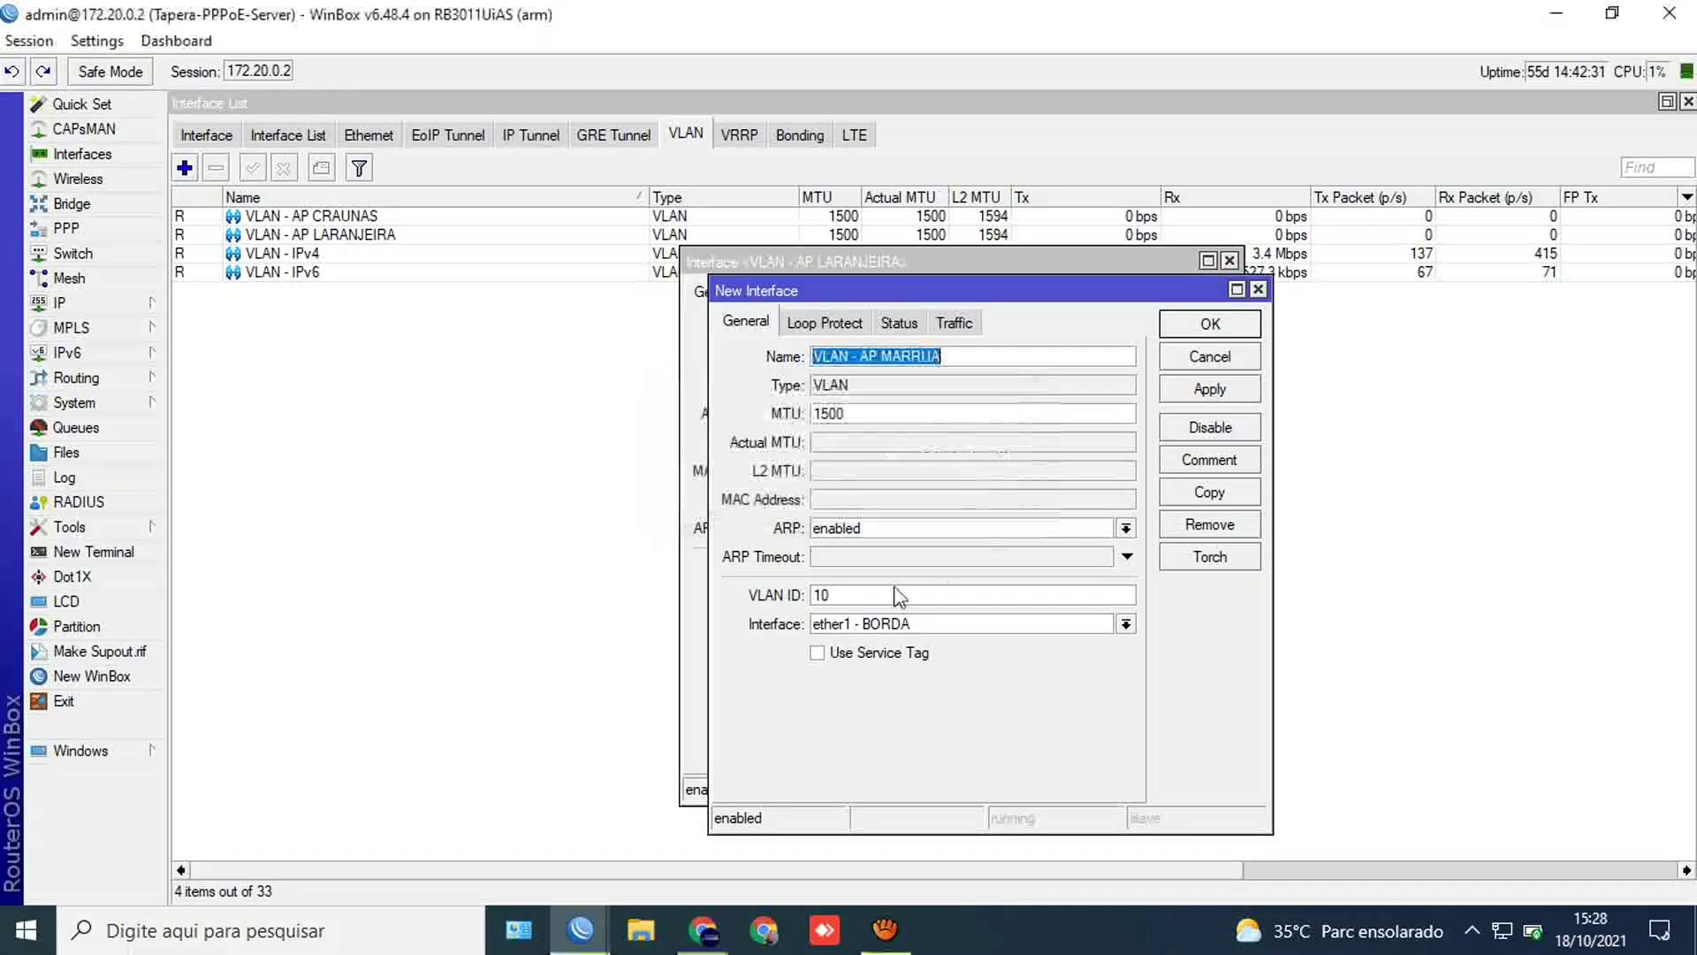
pyautogui.click(831, 595)
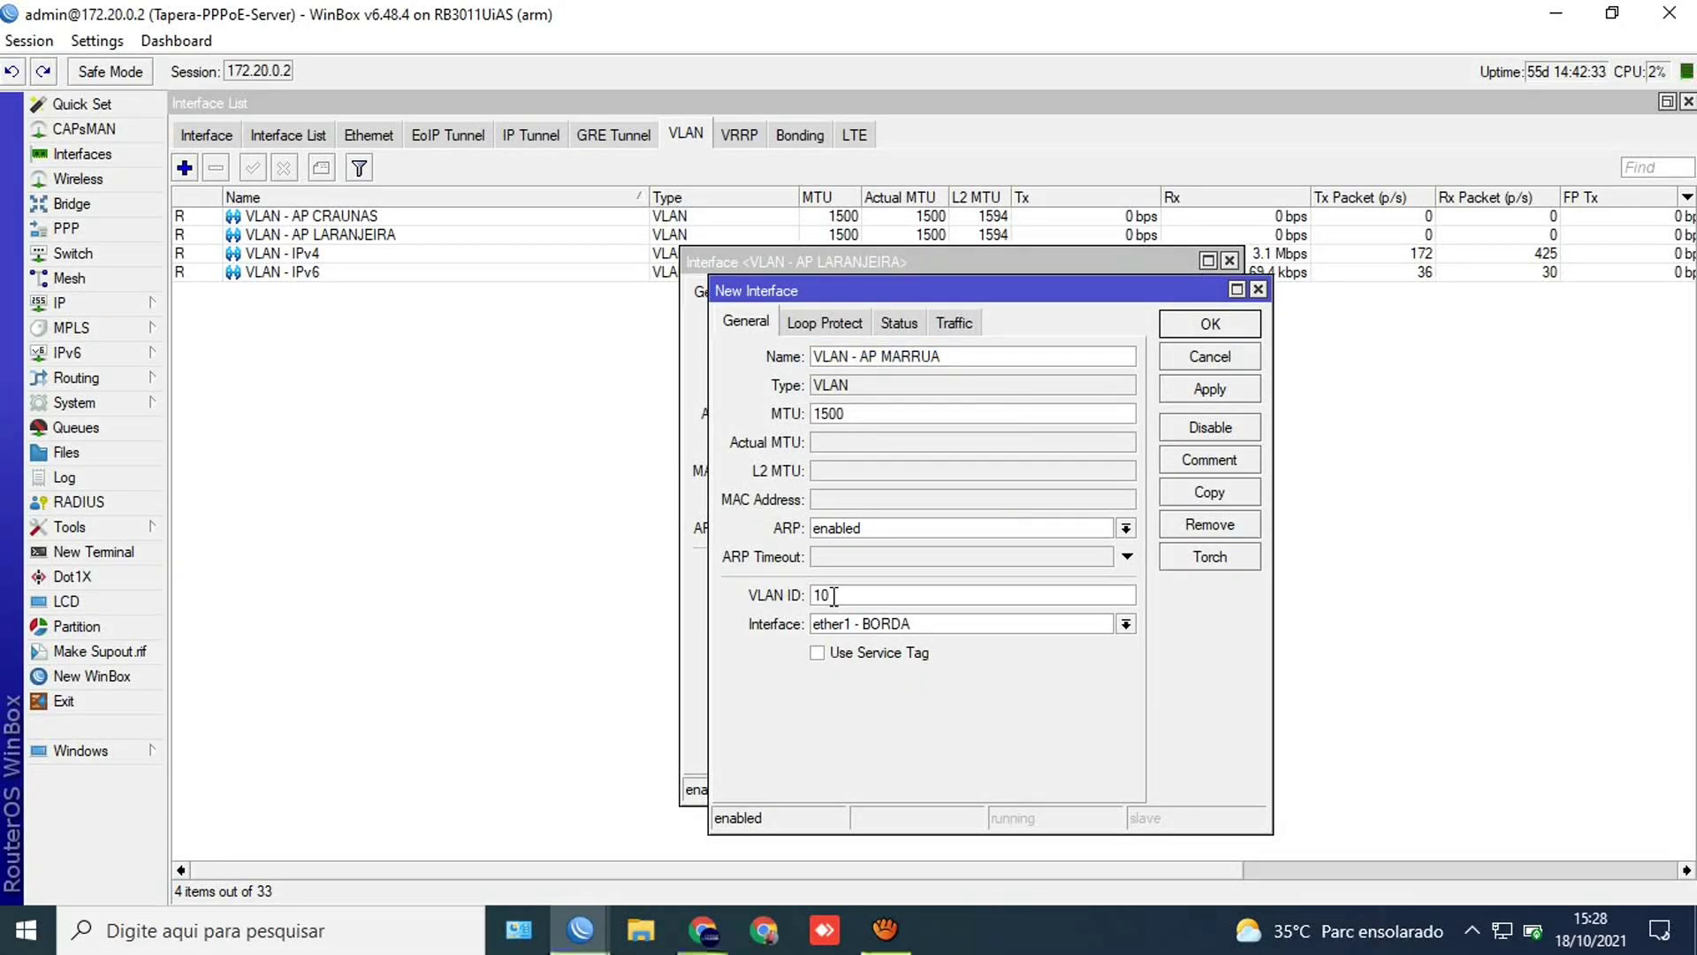
pyautogui.click(1225, 397)
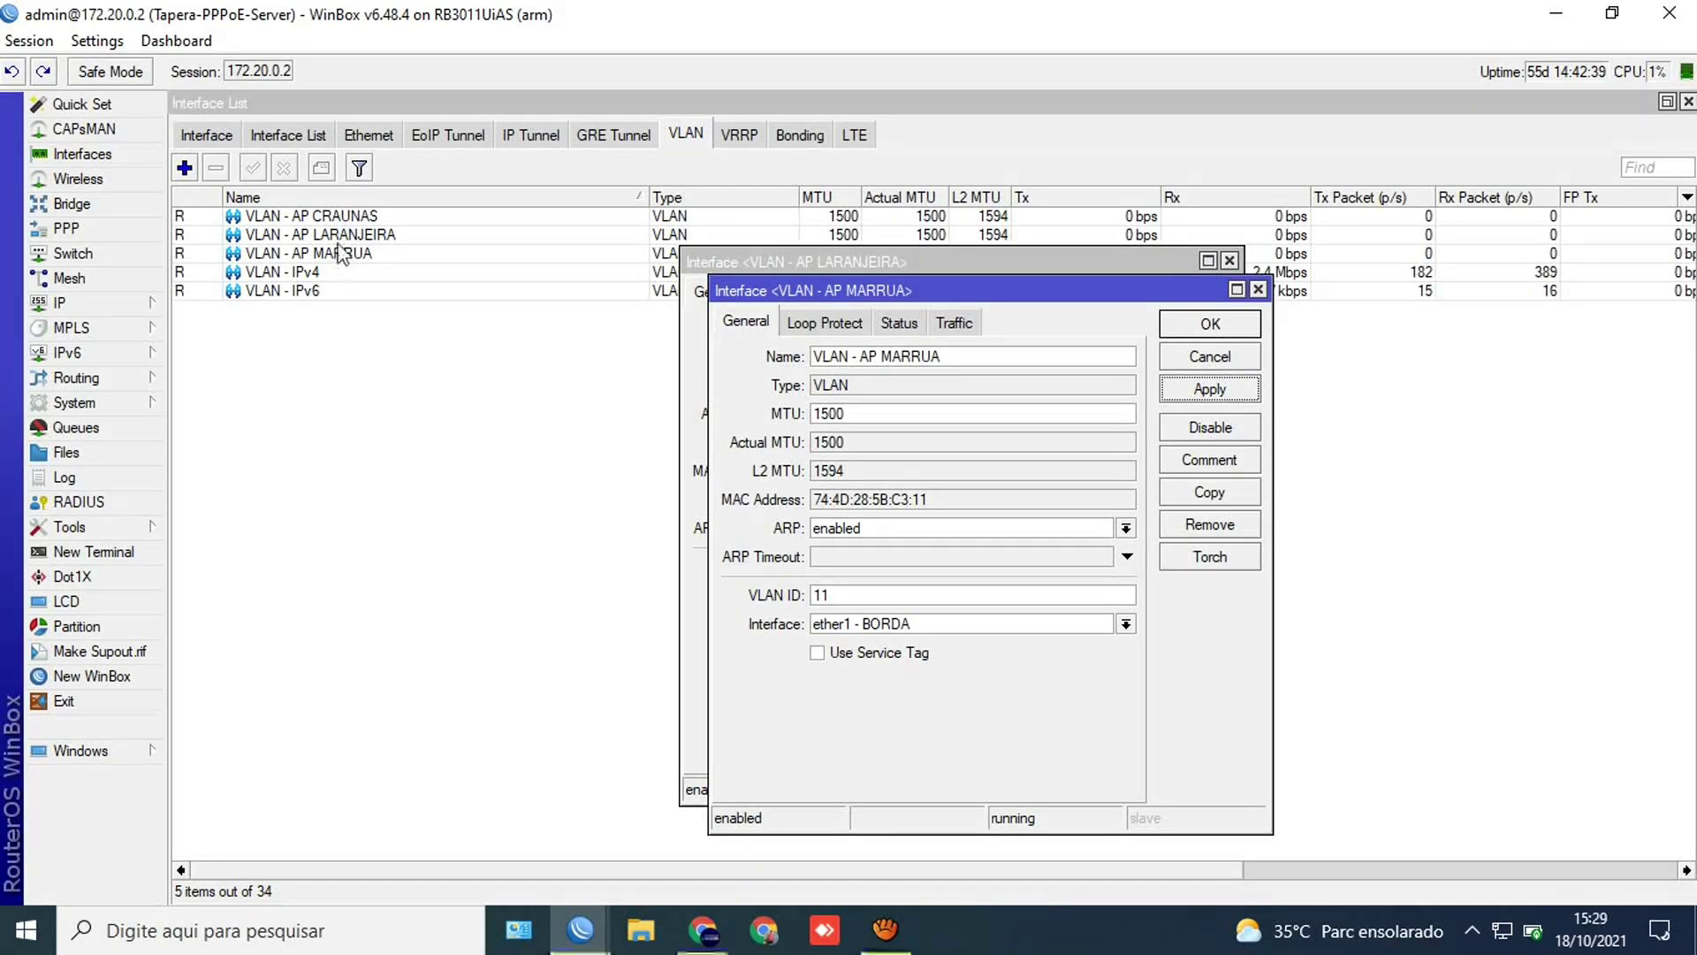
# Step: Set the VLAN ID of "VLAN - AP CRAUNAS" to 20 and save it
pyautogui.doubleClick(343, 217)
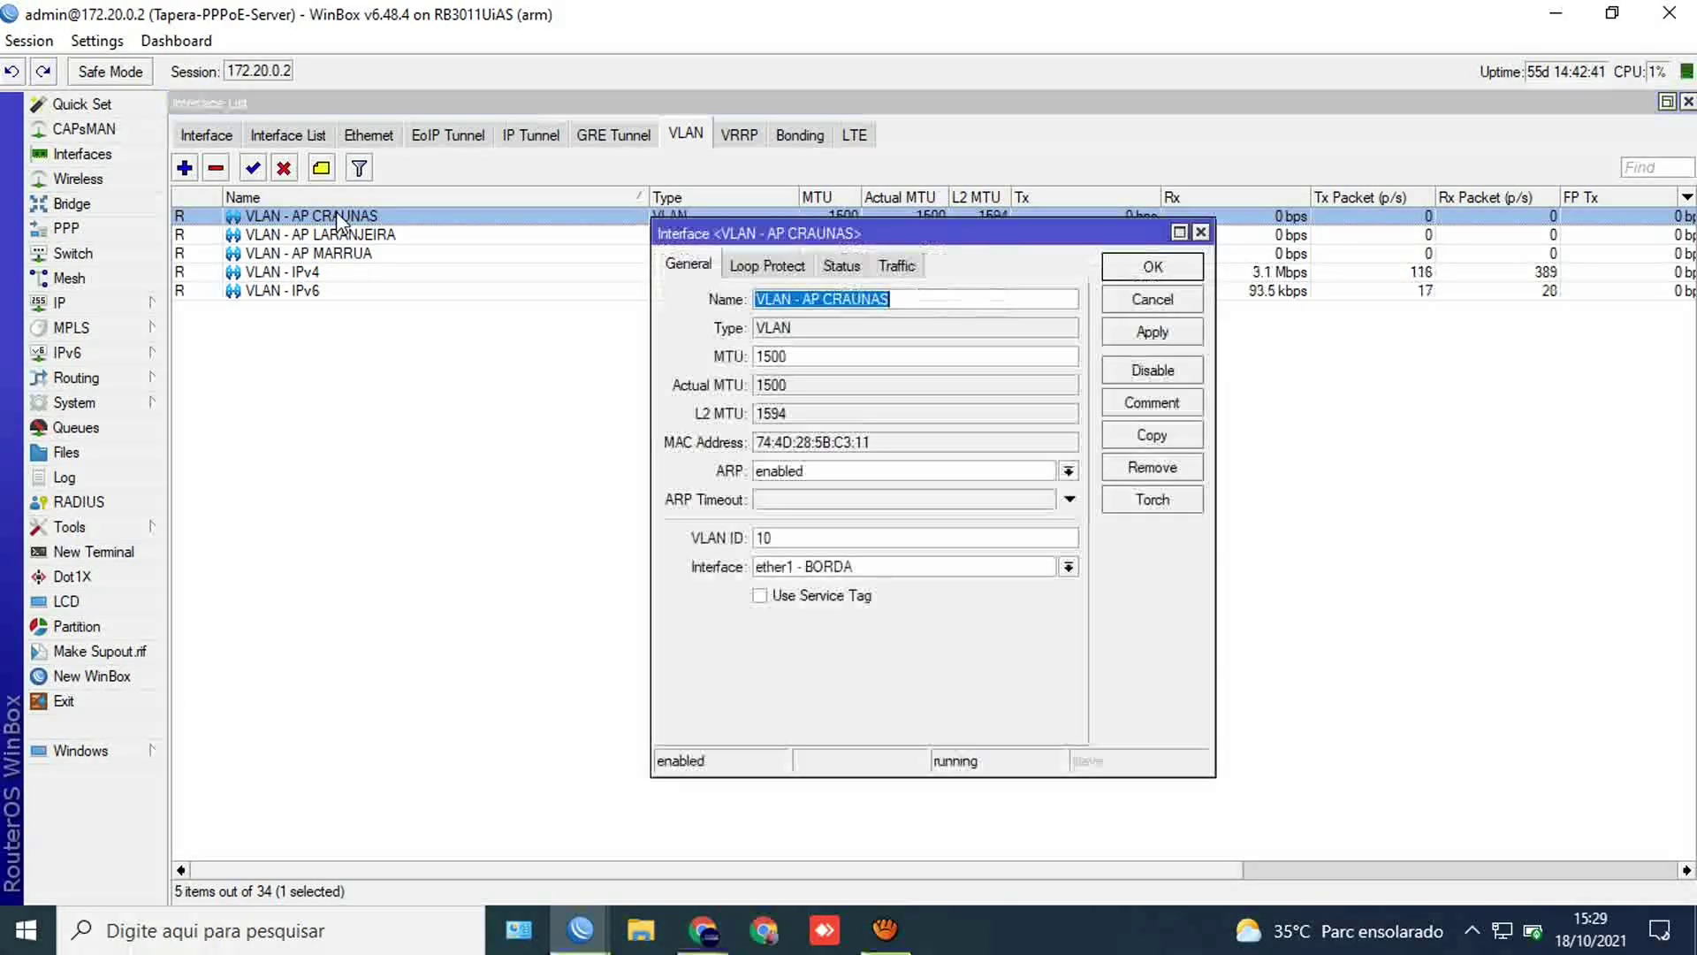
pyautogui.click(771, 539)
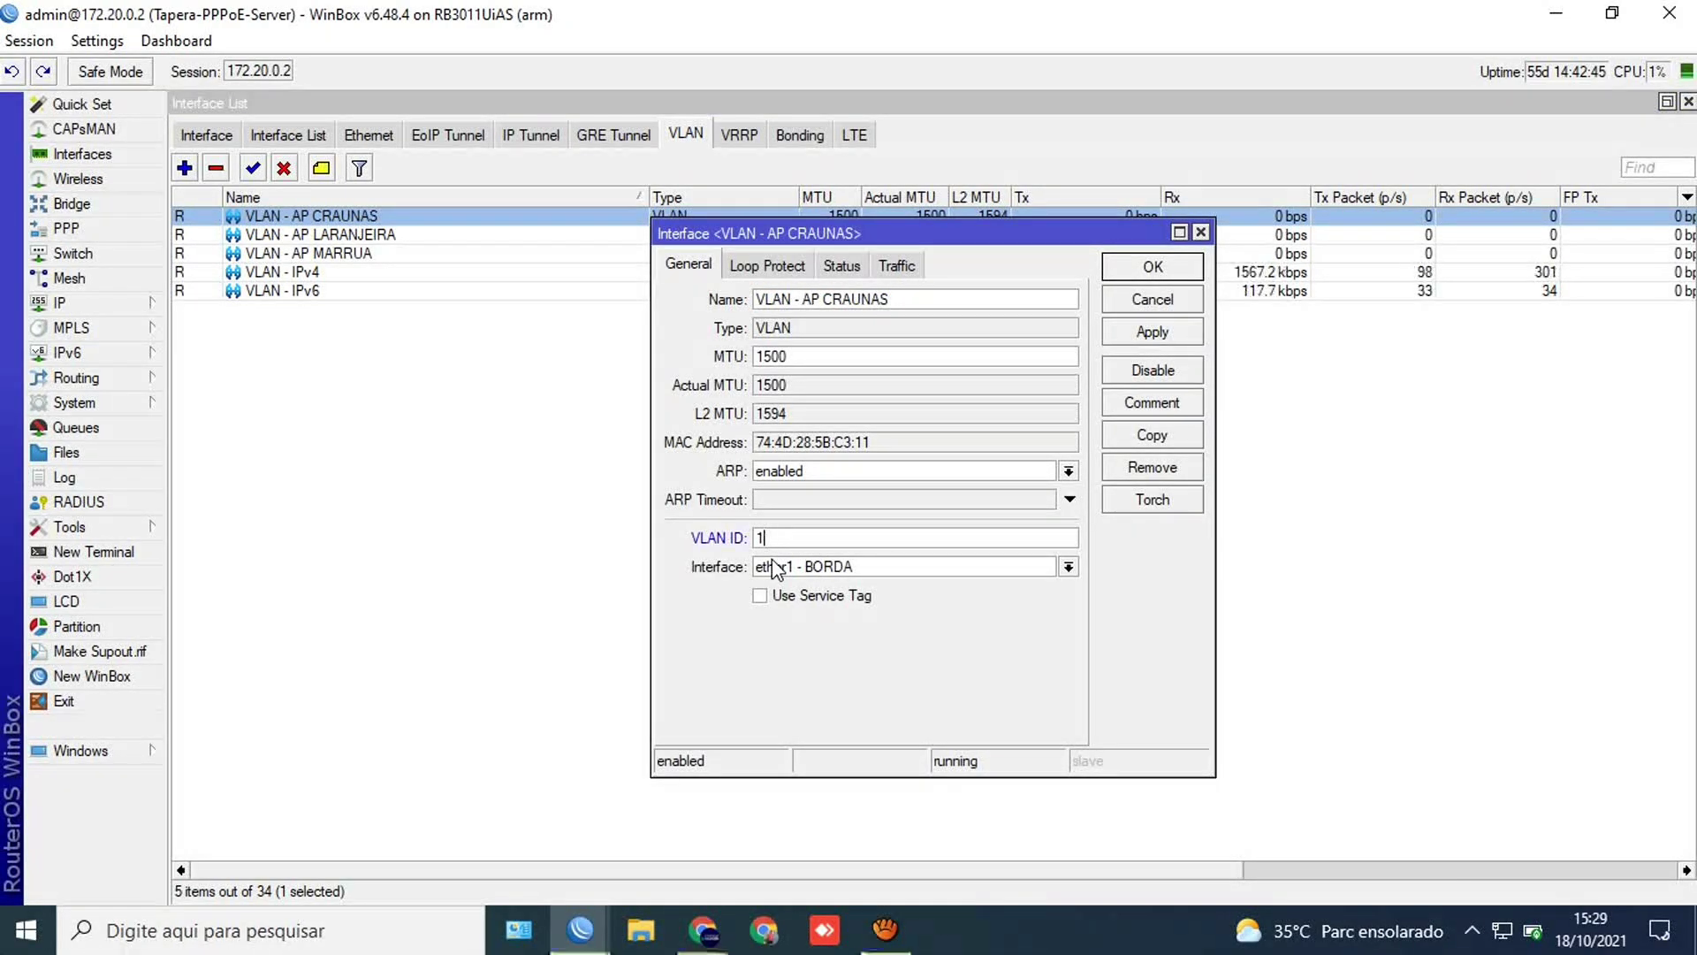
pyautogui.press('BackSpace')
pyautogui.press('BackSpace')
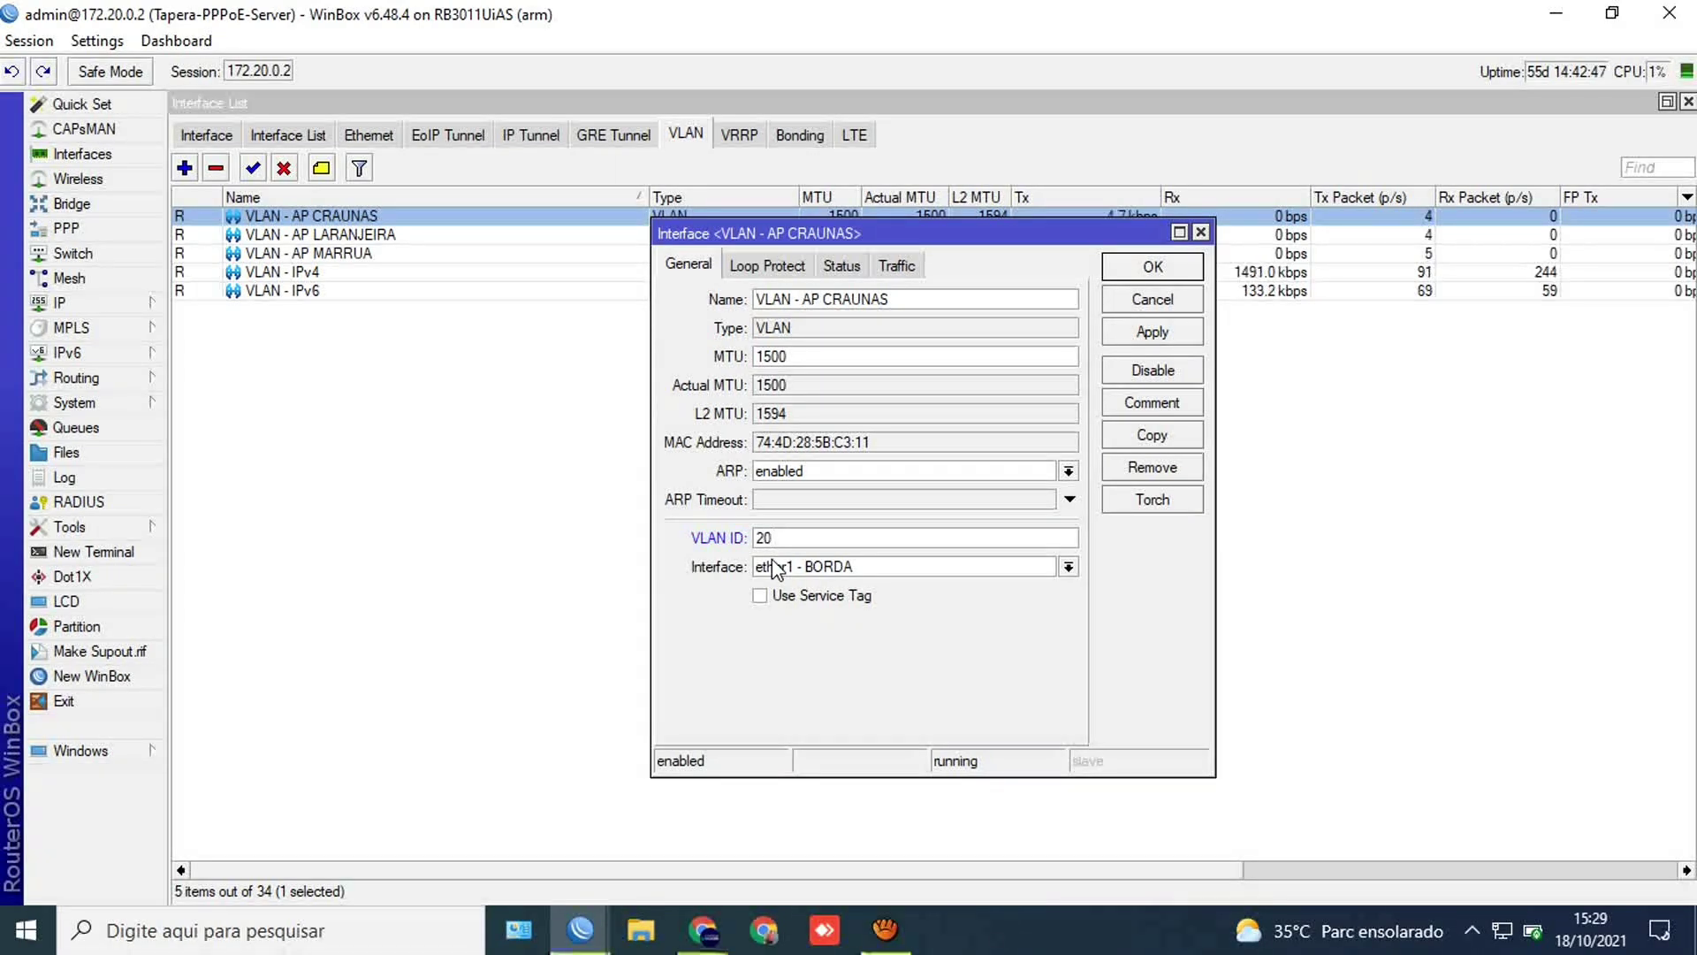
pyautogui.click(1143, 267)
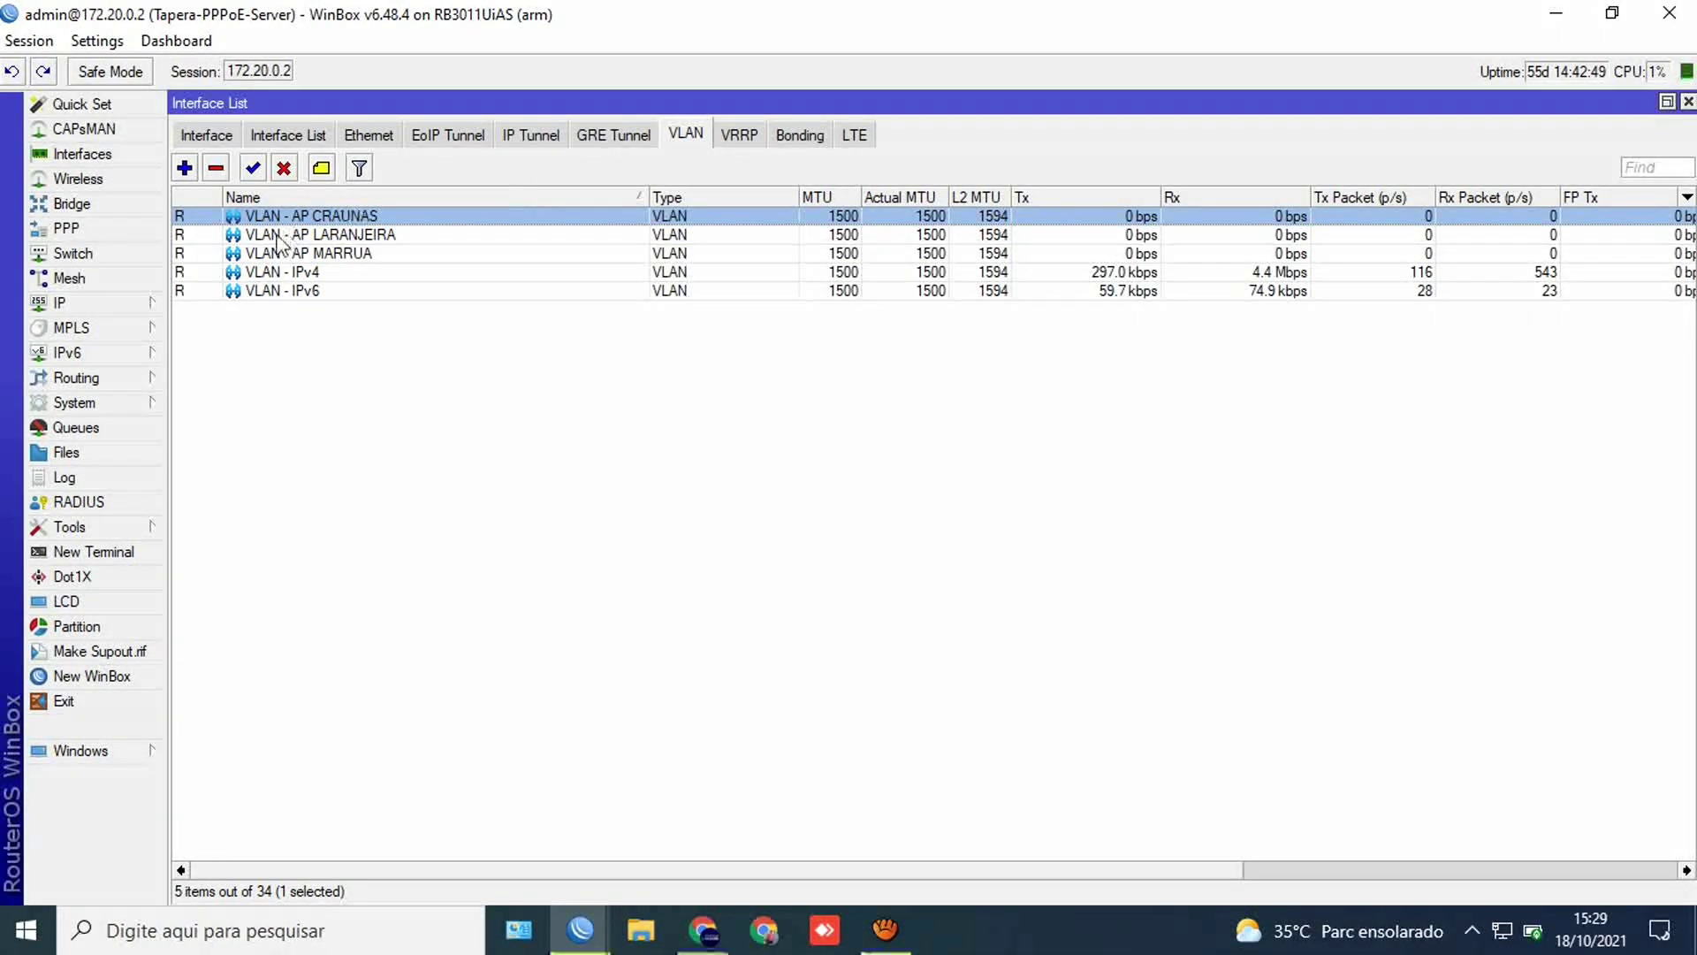
# Step: Set the VLAN ID of "VLAN - AP MARRUA" to 10, save it and close the open Laranjeira VLAN settings
pyautogui.doubleClick(345, 253)
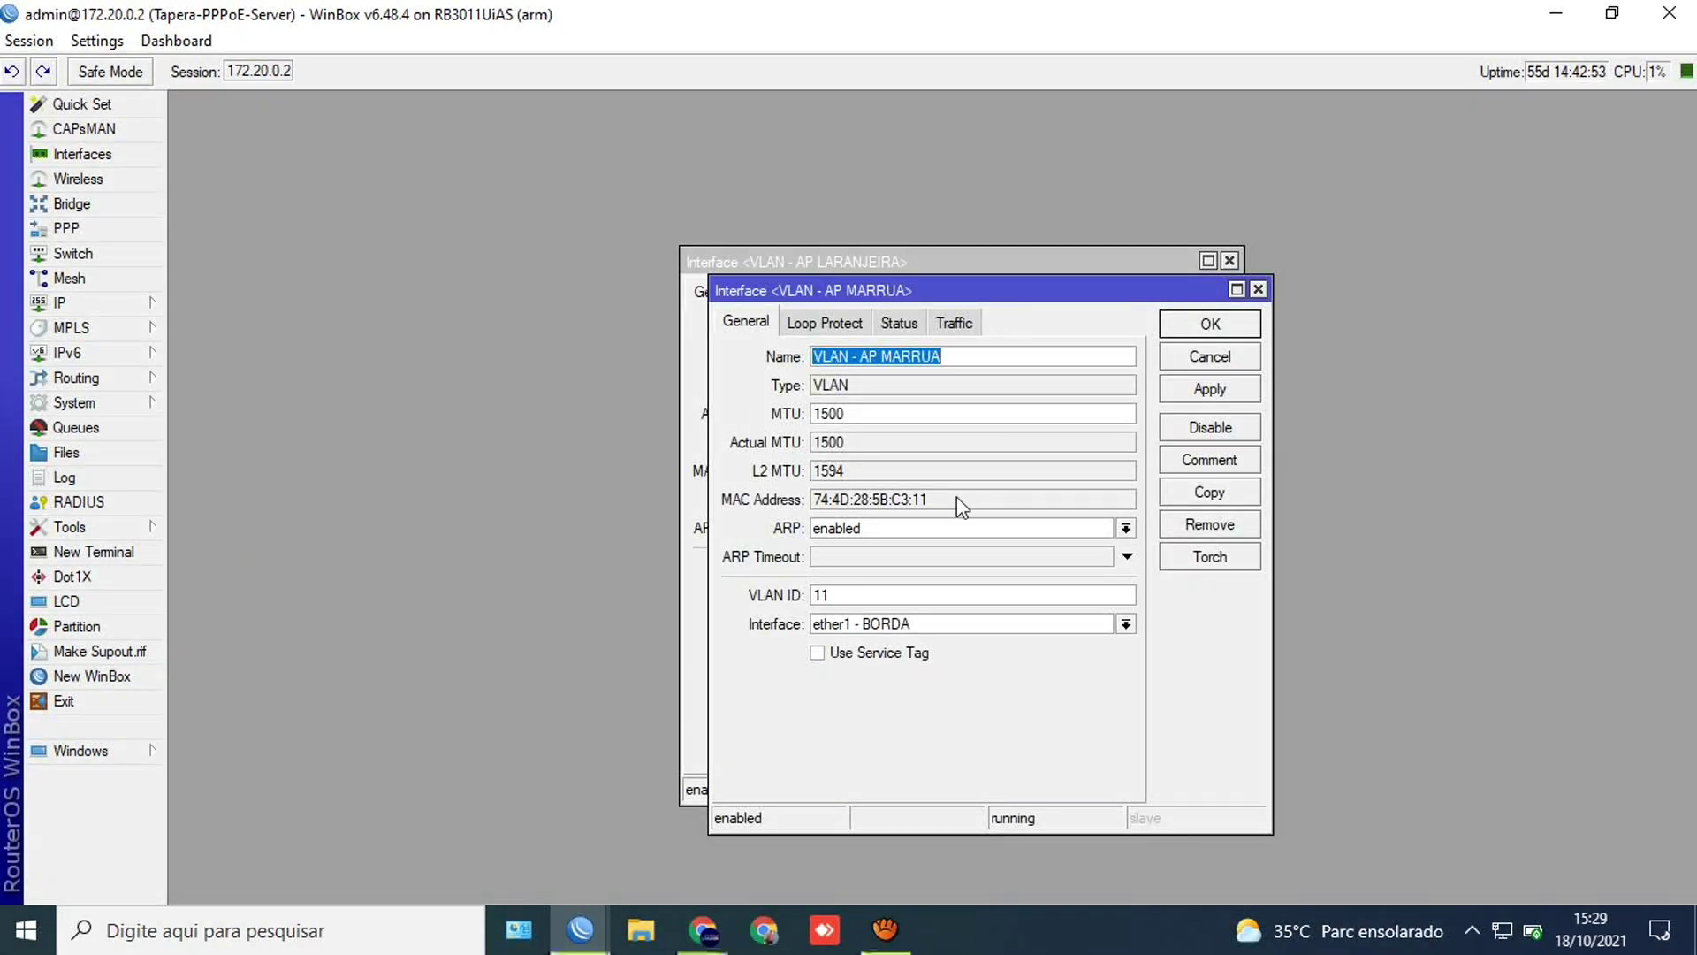
pyautogui.click(939, 594)
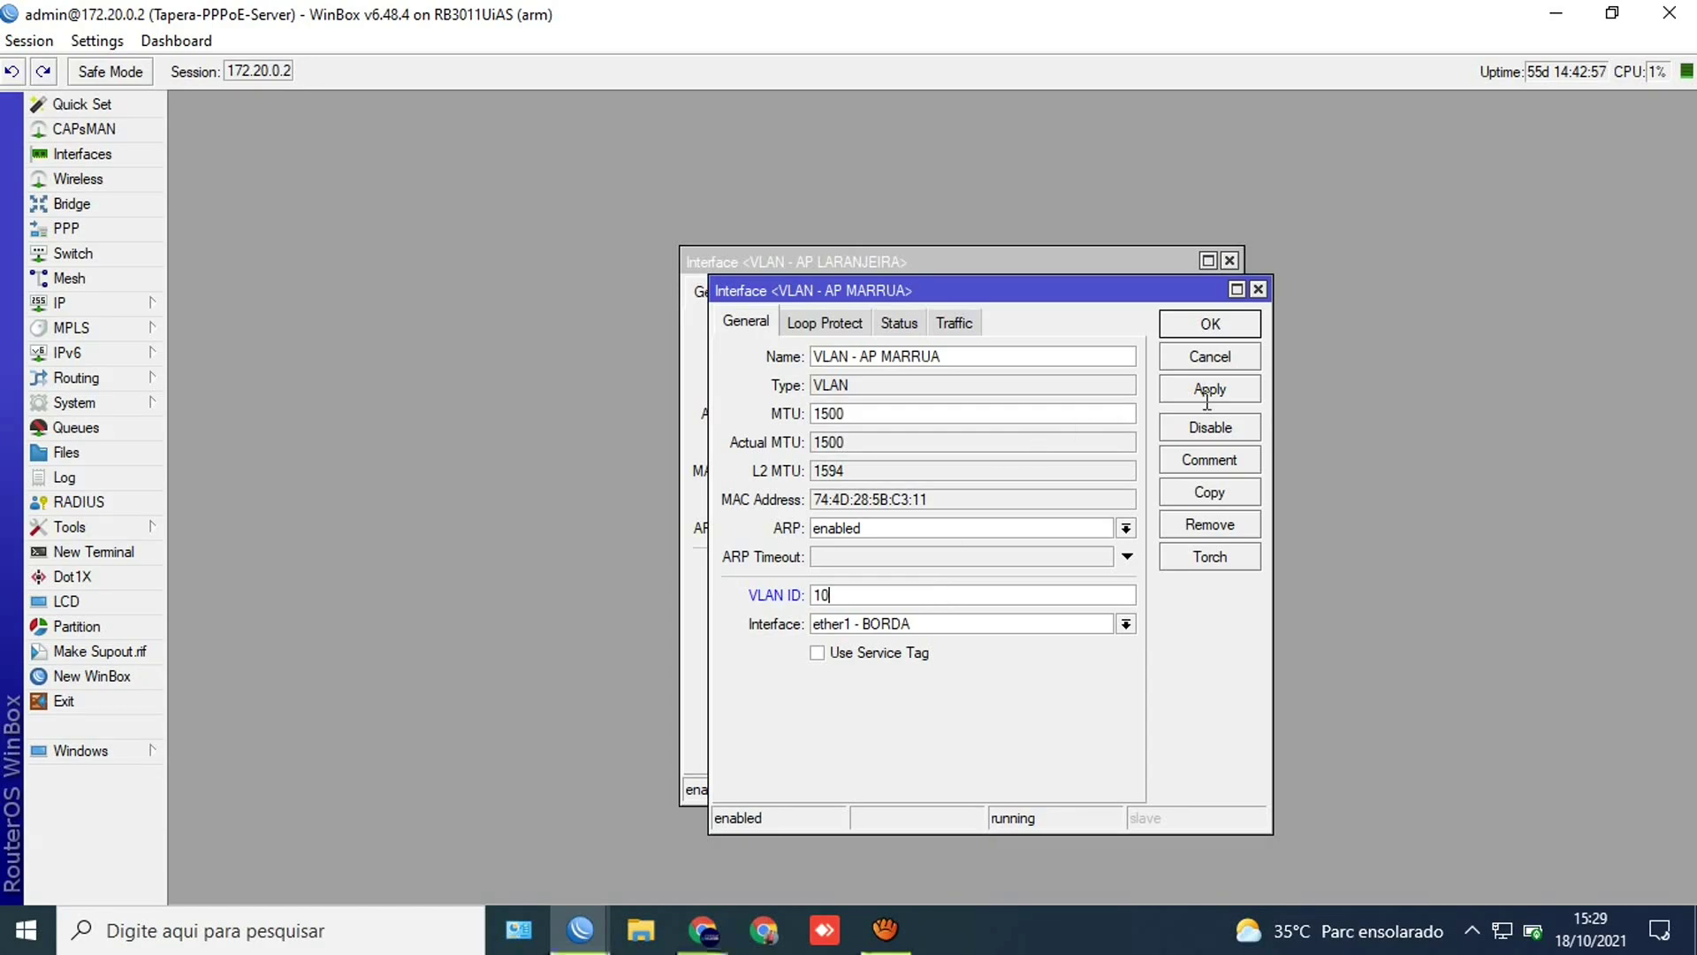
pyautogui.click(1210, 324)
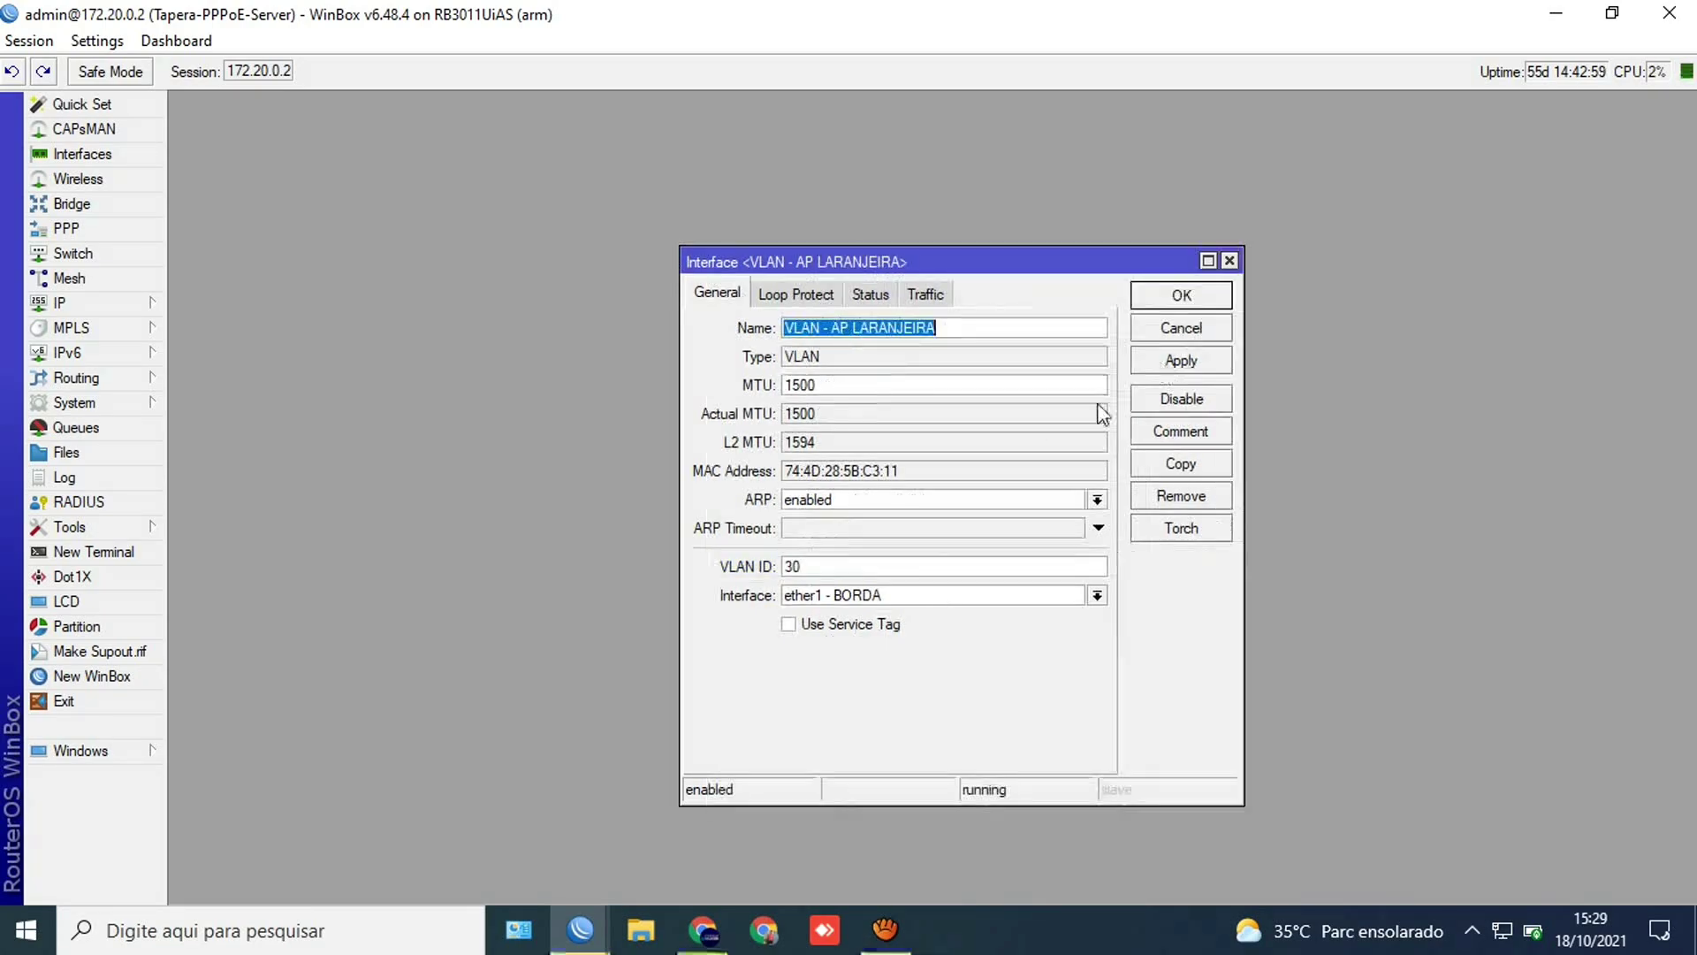
pyautogui.click(1181, 297)
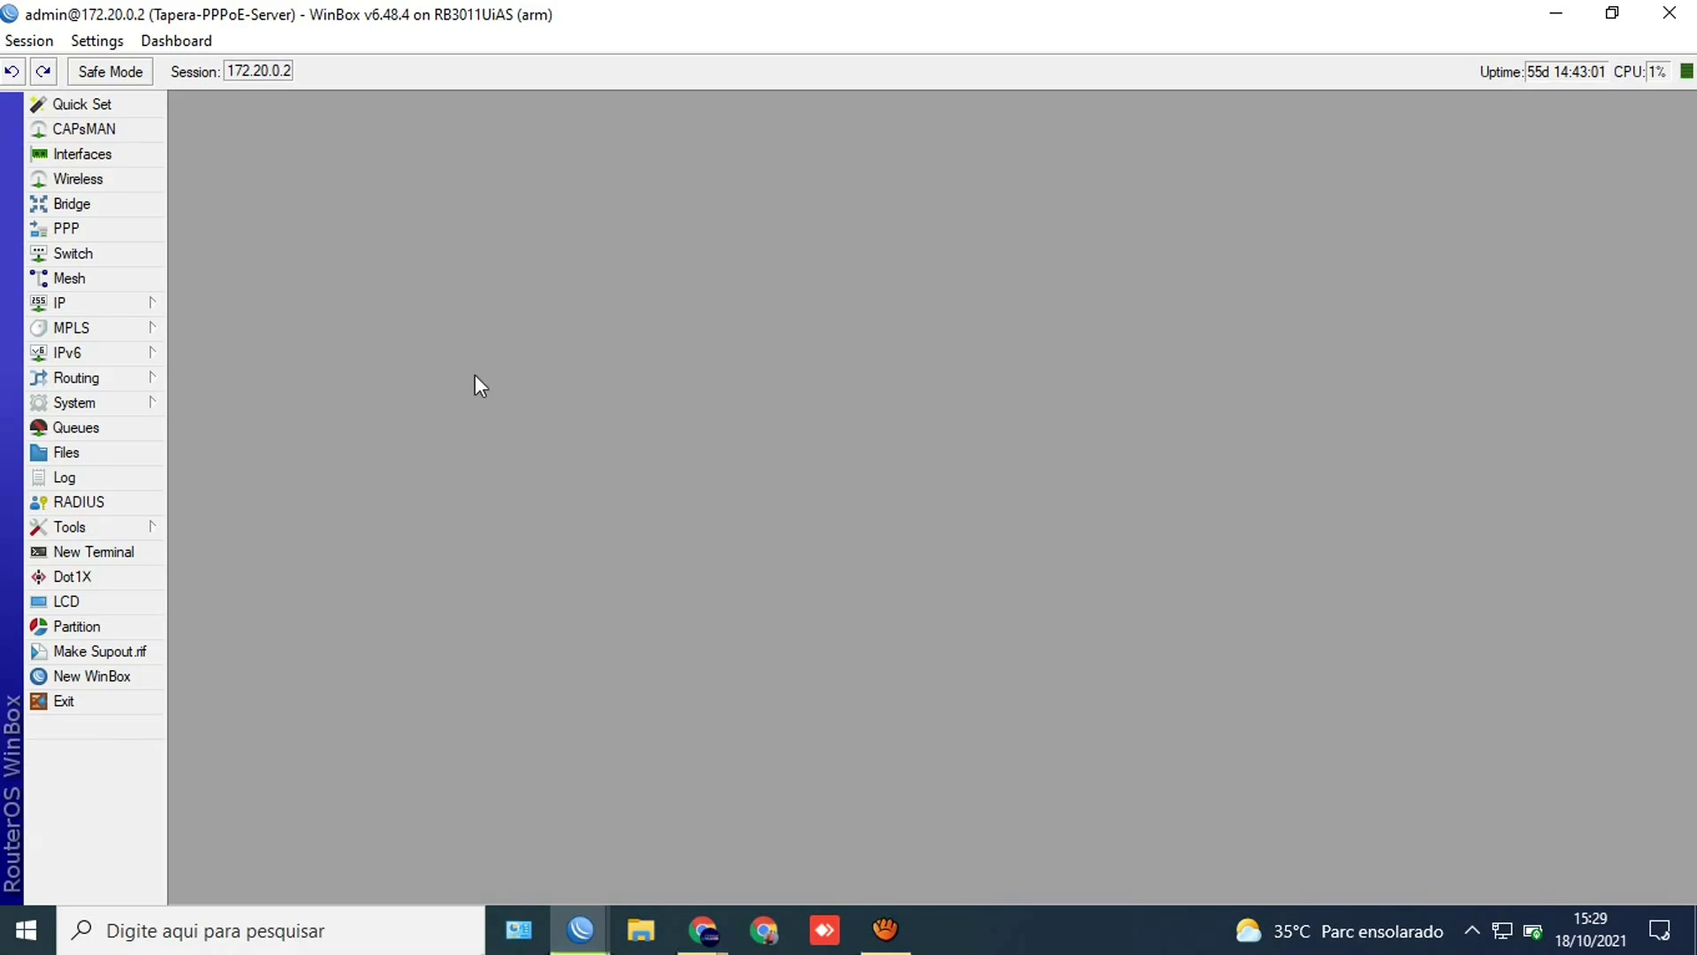
# Step: Check the VLAN IDs of the Craunas, Laranjeira and Marrua VLANs one by one, closing all open windows when done
pyautogui.click(87, 157)
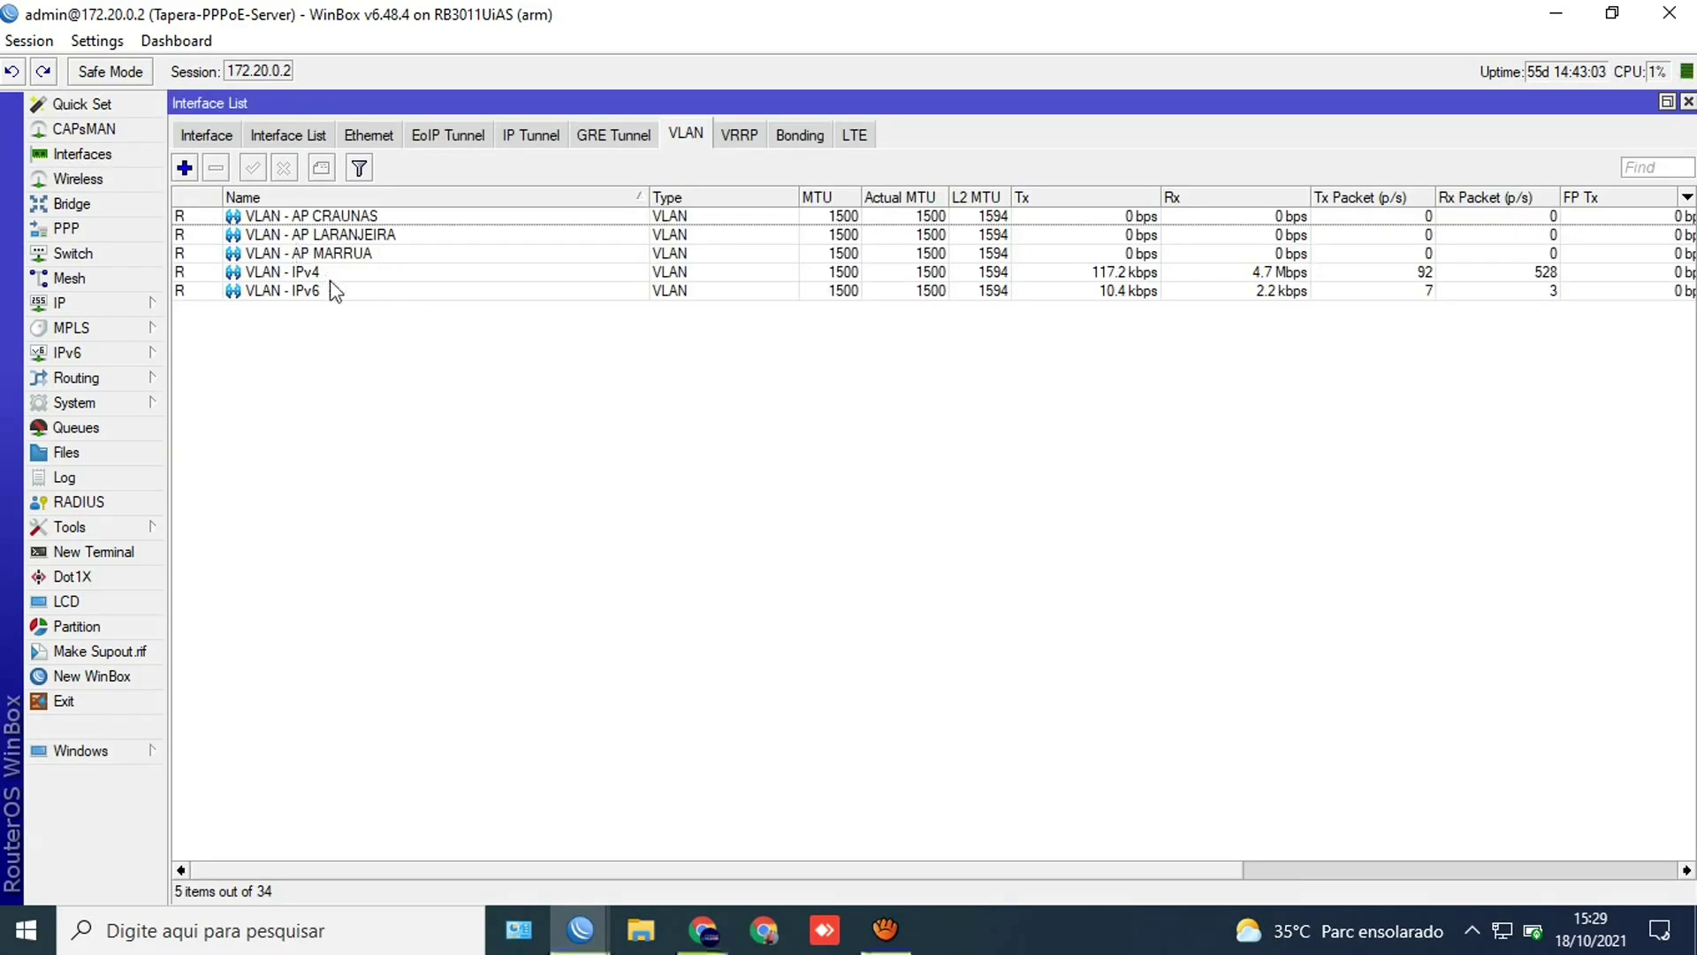
pyautogui.doubleClick(382, 220)
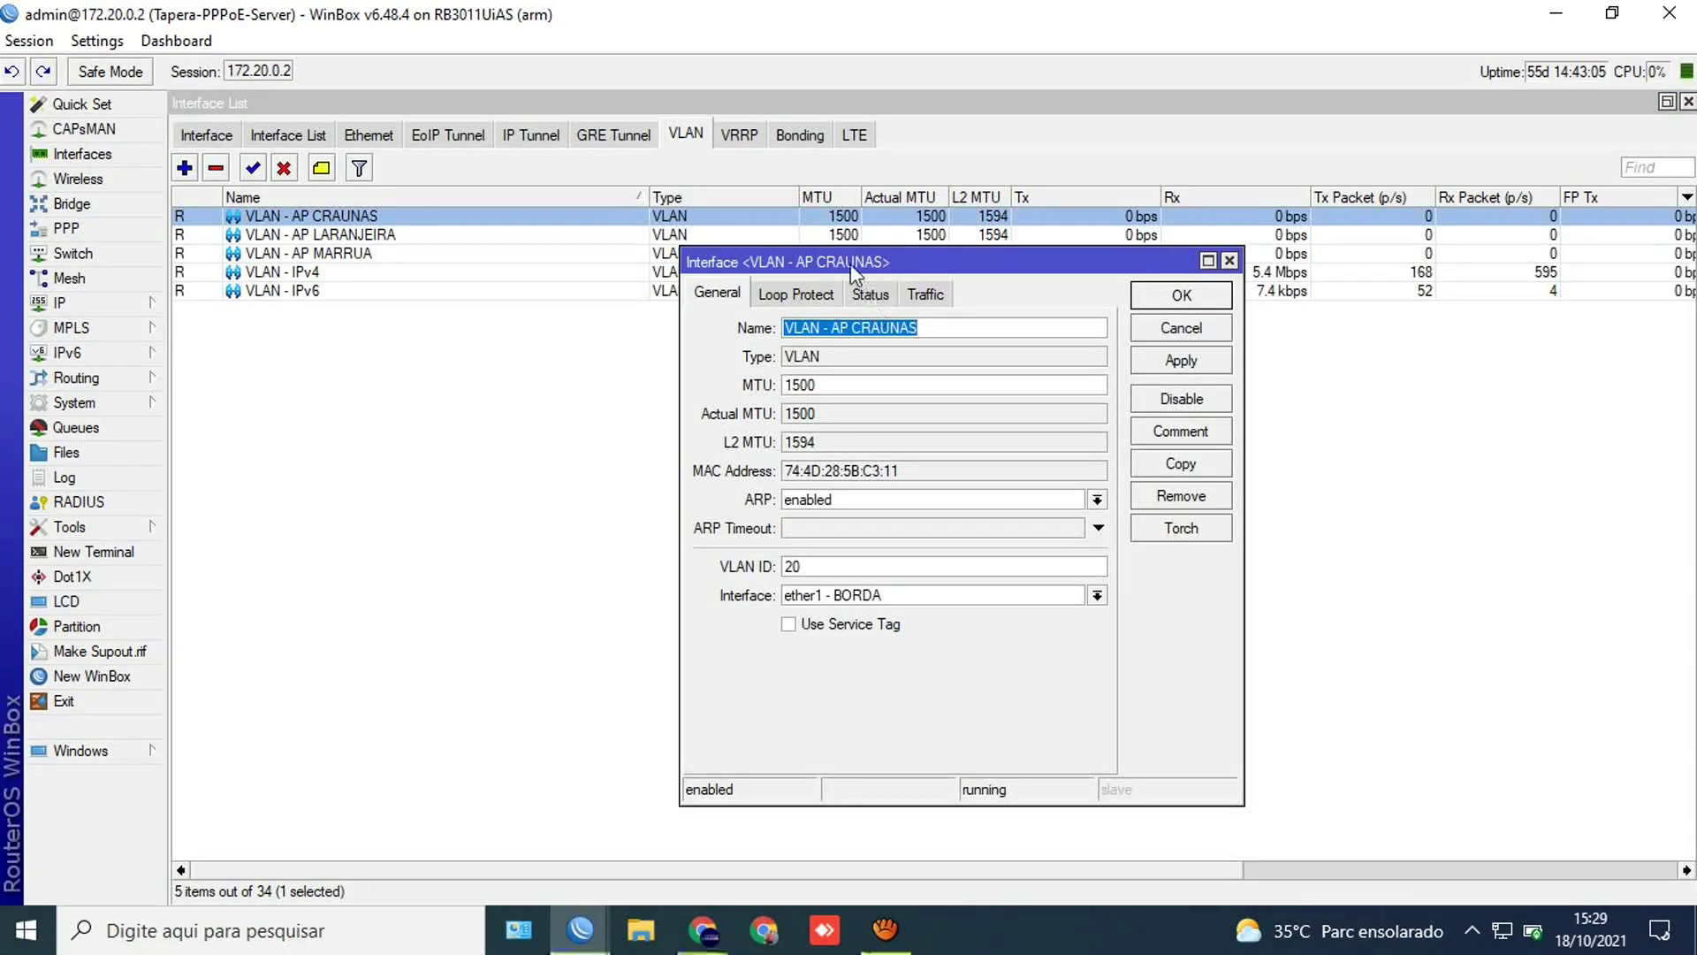
pyautogui.moveTo(806, 265); pyautogui.dragTo(366, 284)
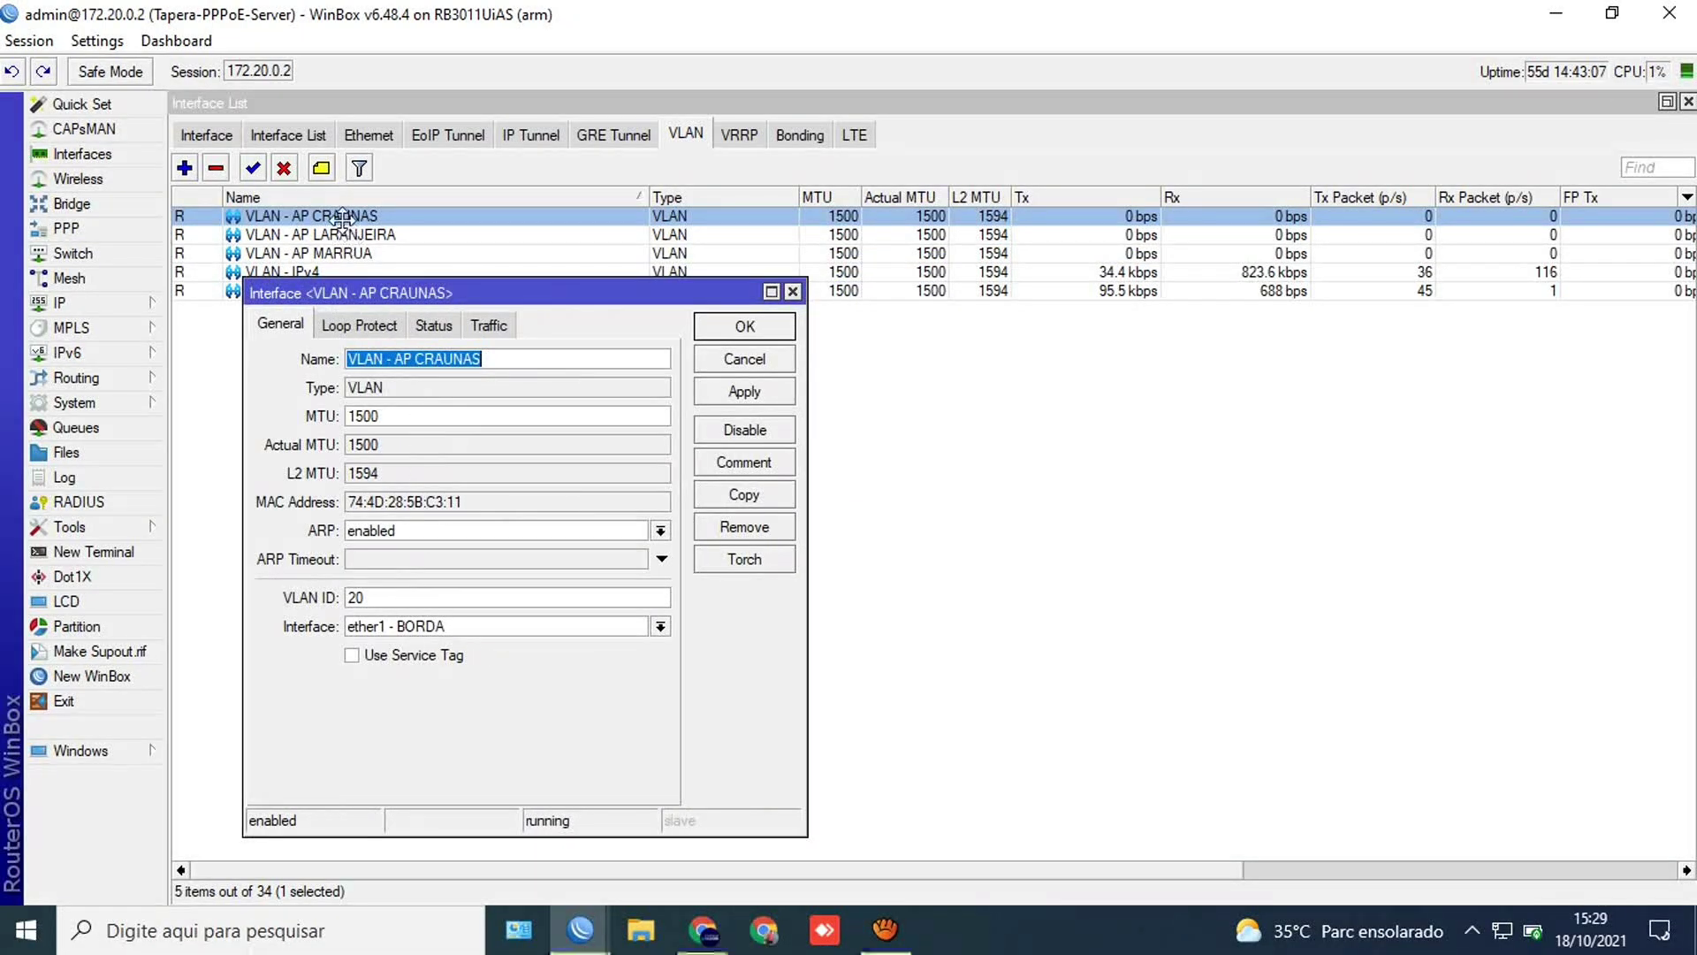
pyautogui.click(340, 239)
pyautogui.doubleClick(340, 243)
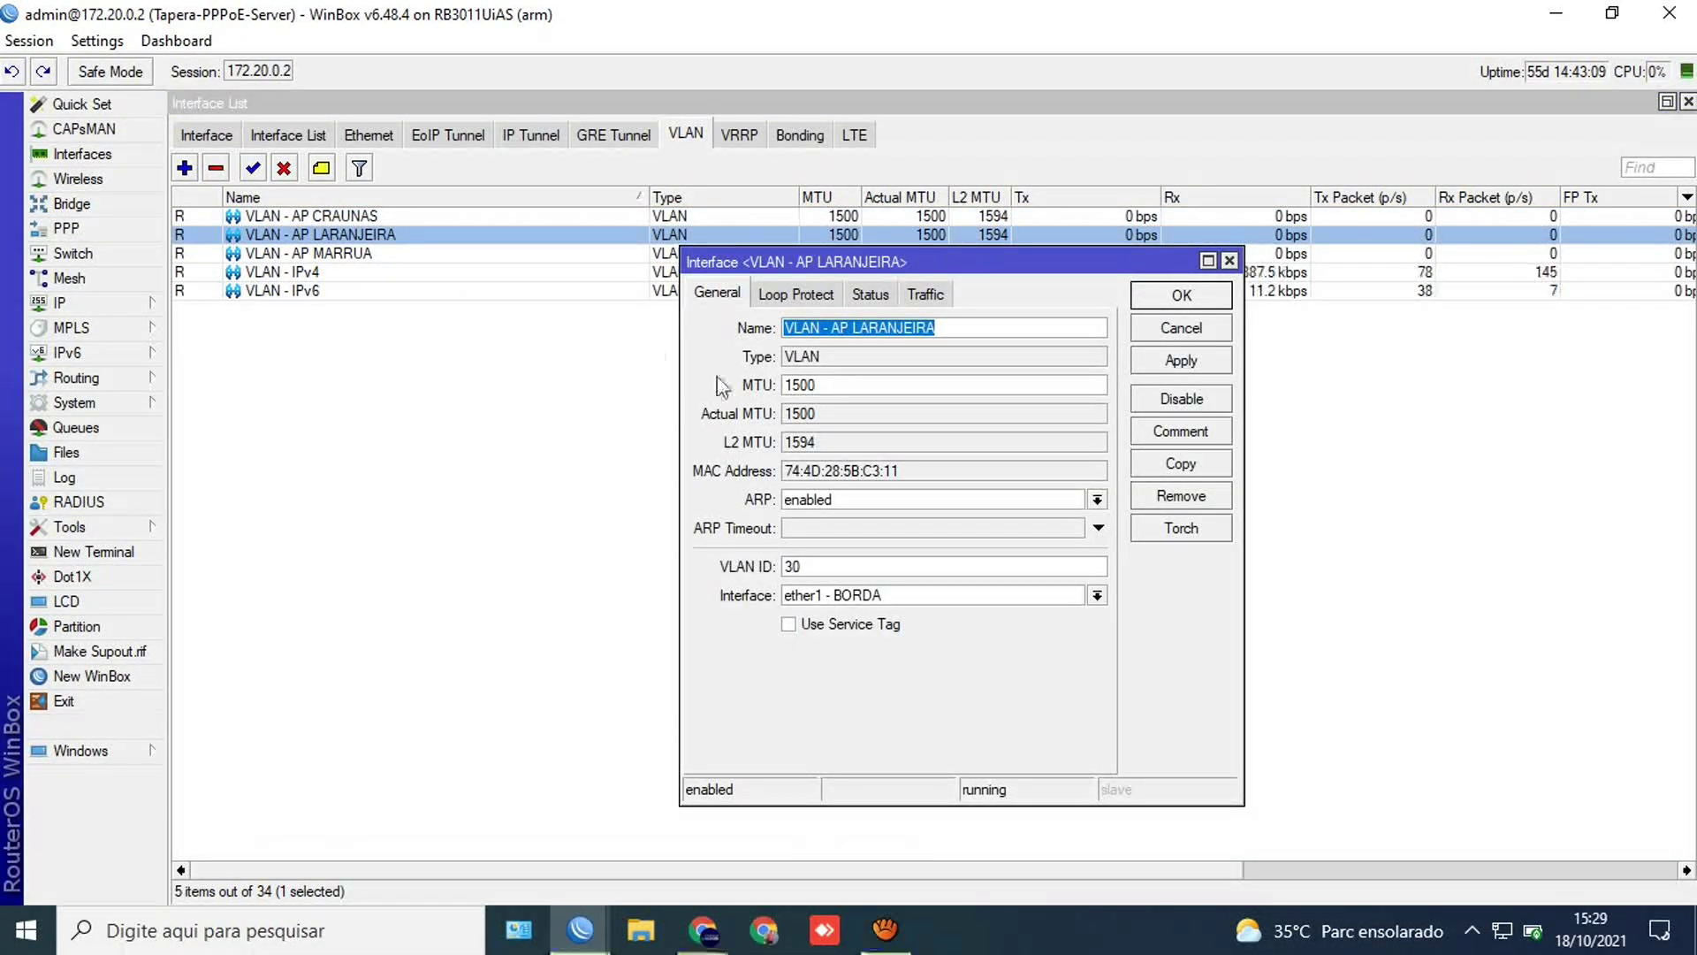
pyautogui.click(380, 258)
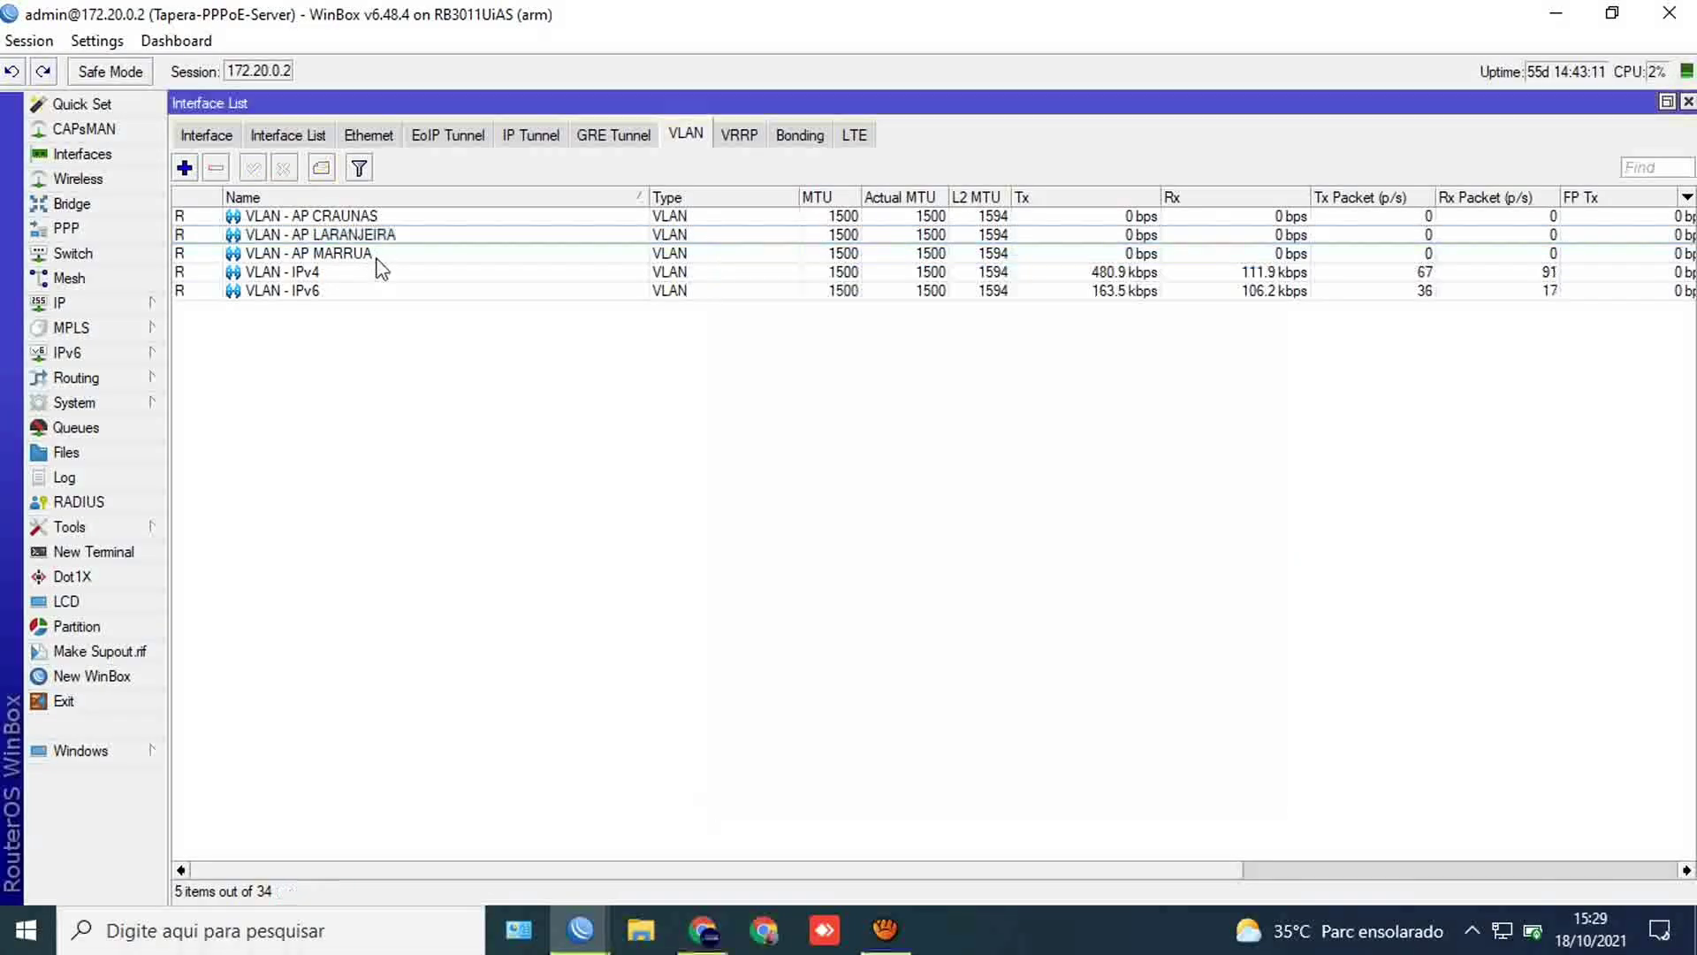
pyautogui.doubleClick(380, 255)
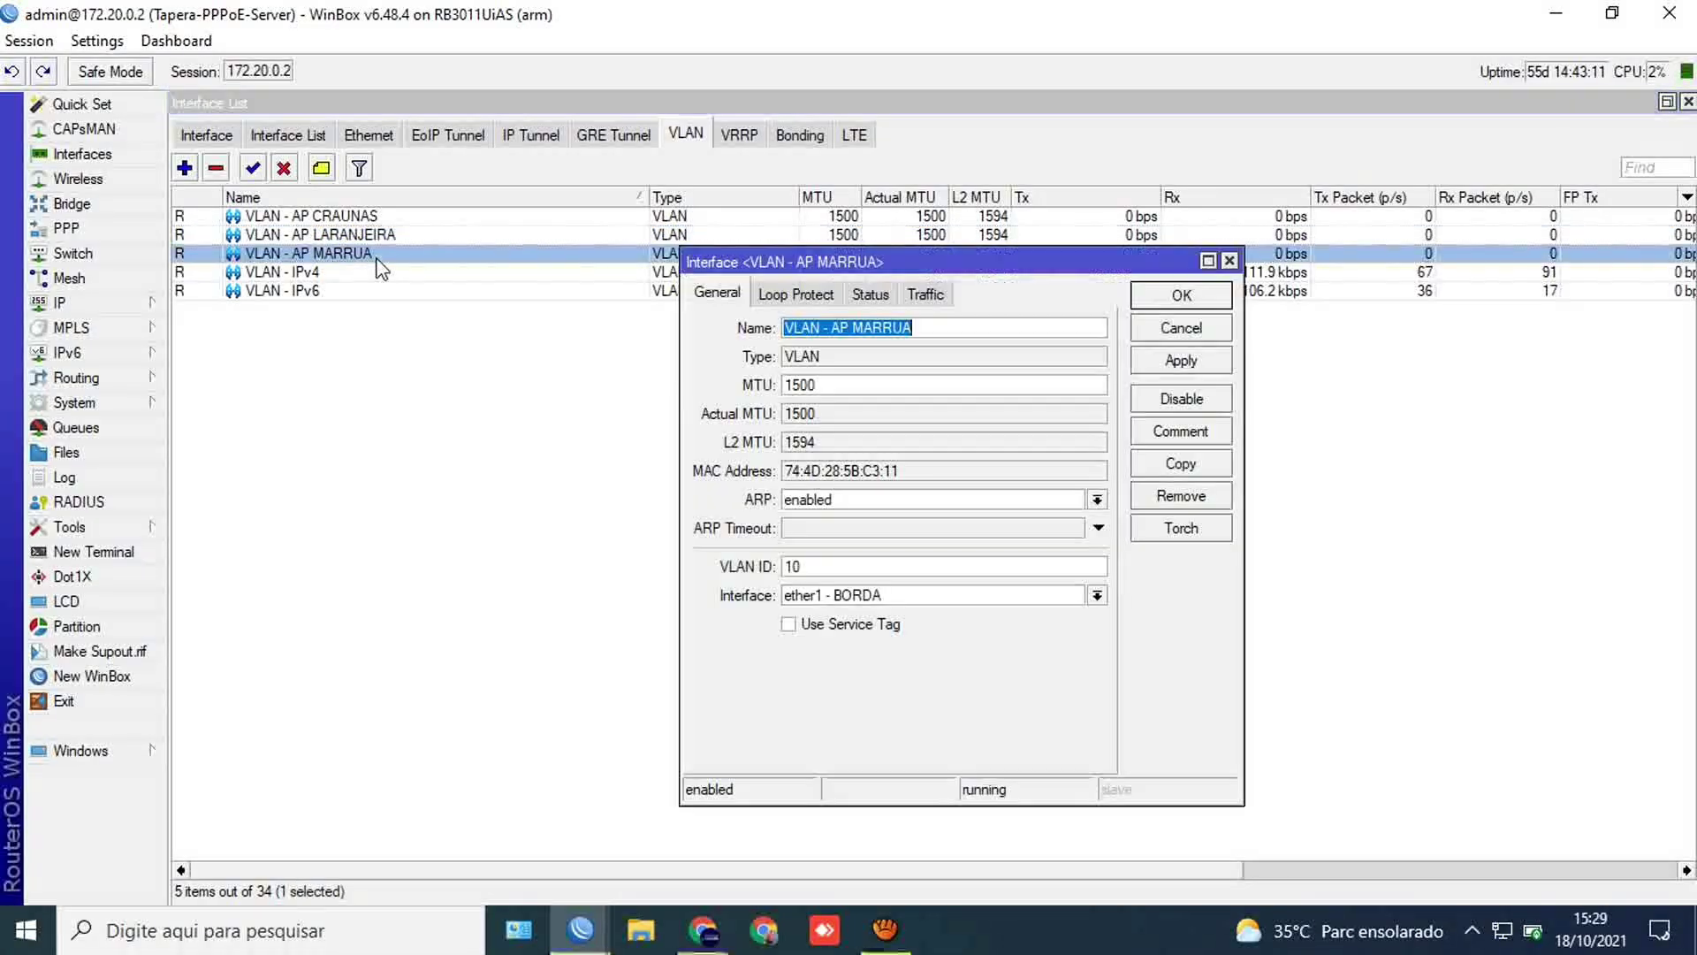
pyautogui.click(1182, 294)
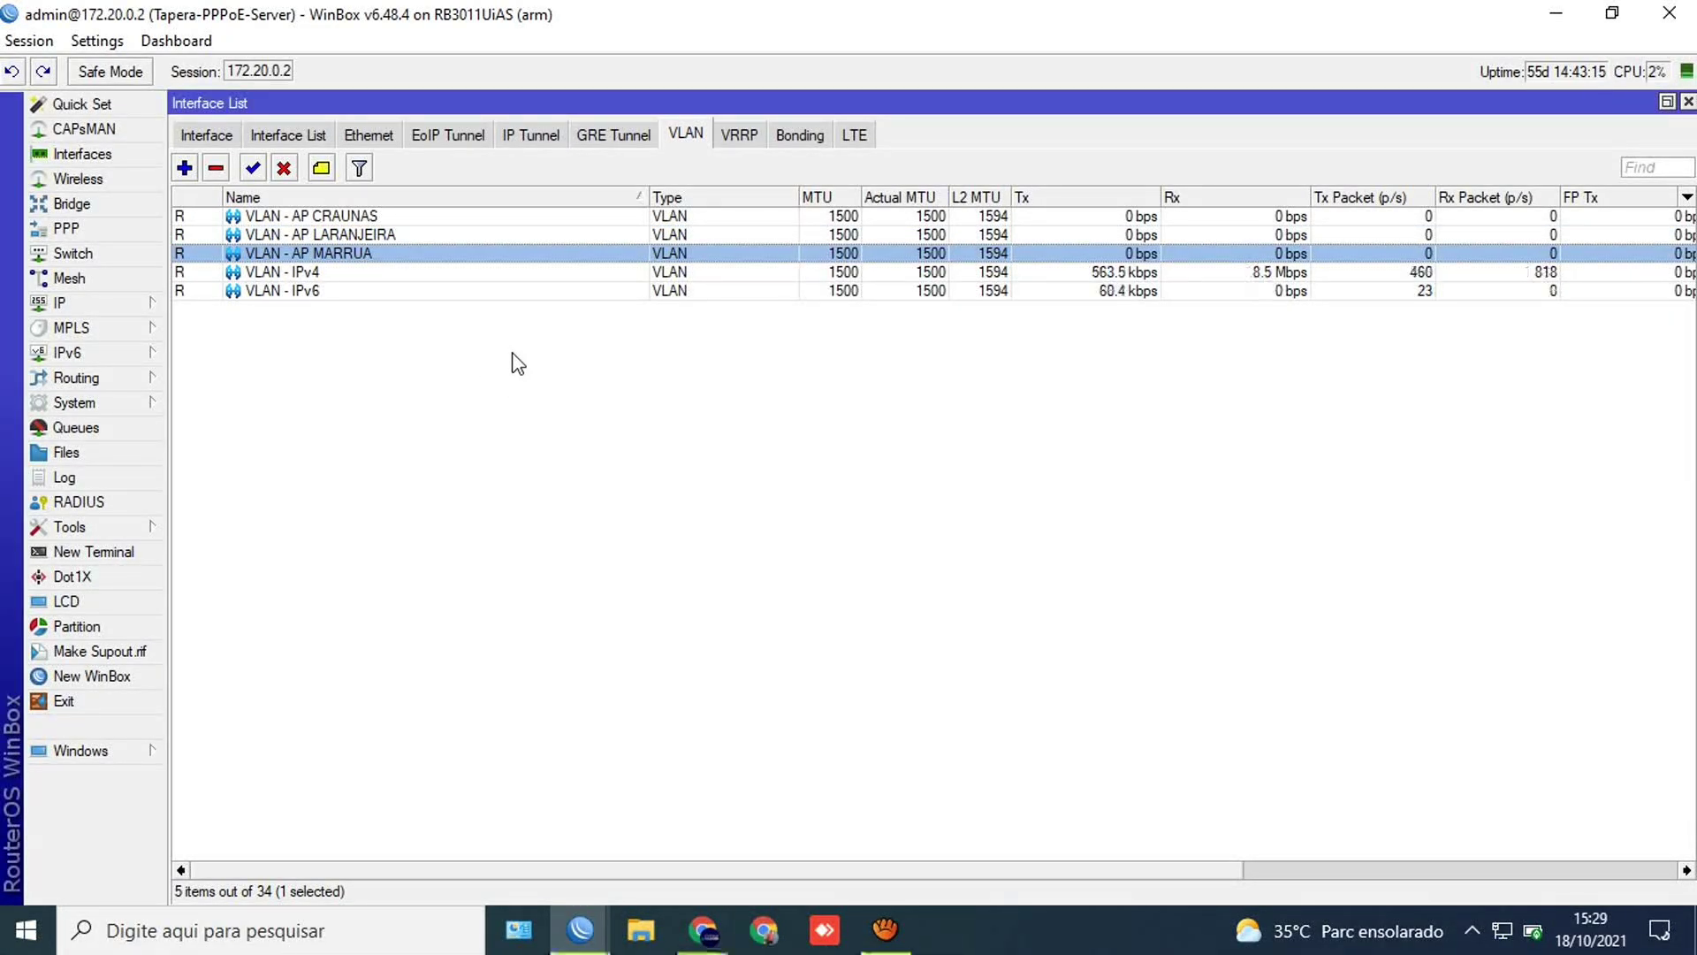
pyautogui.press('Escape')
pyautogui.press('Escape')
pyautogui.press('Escape')
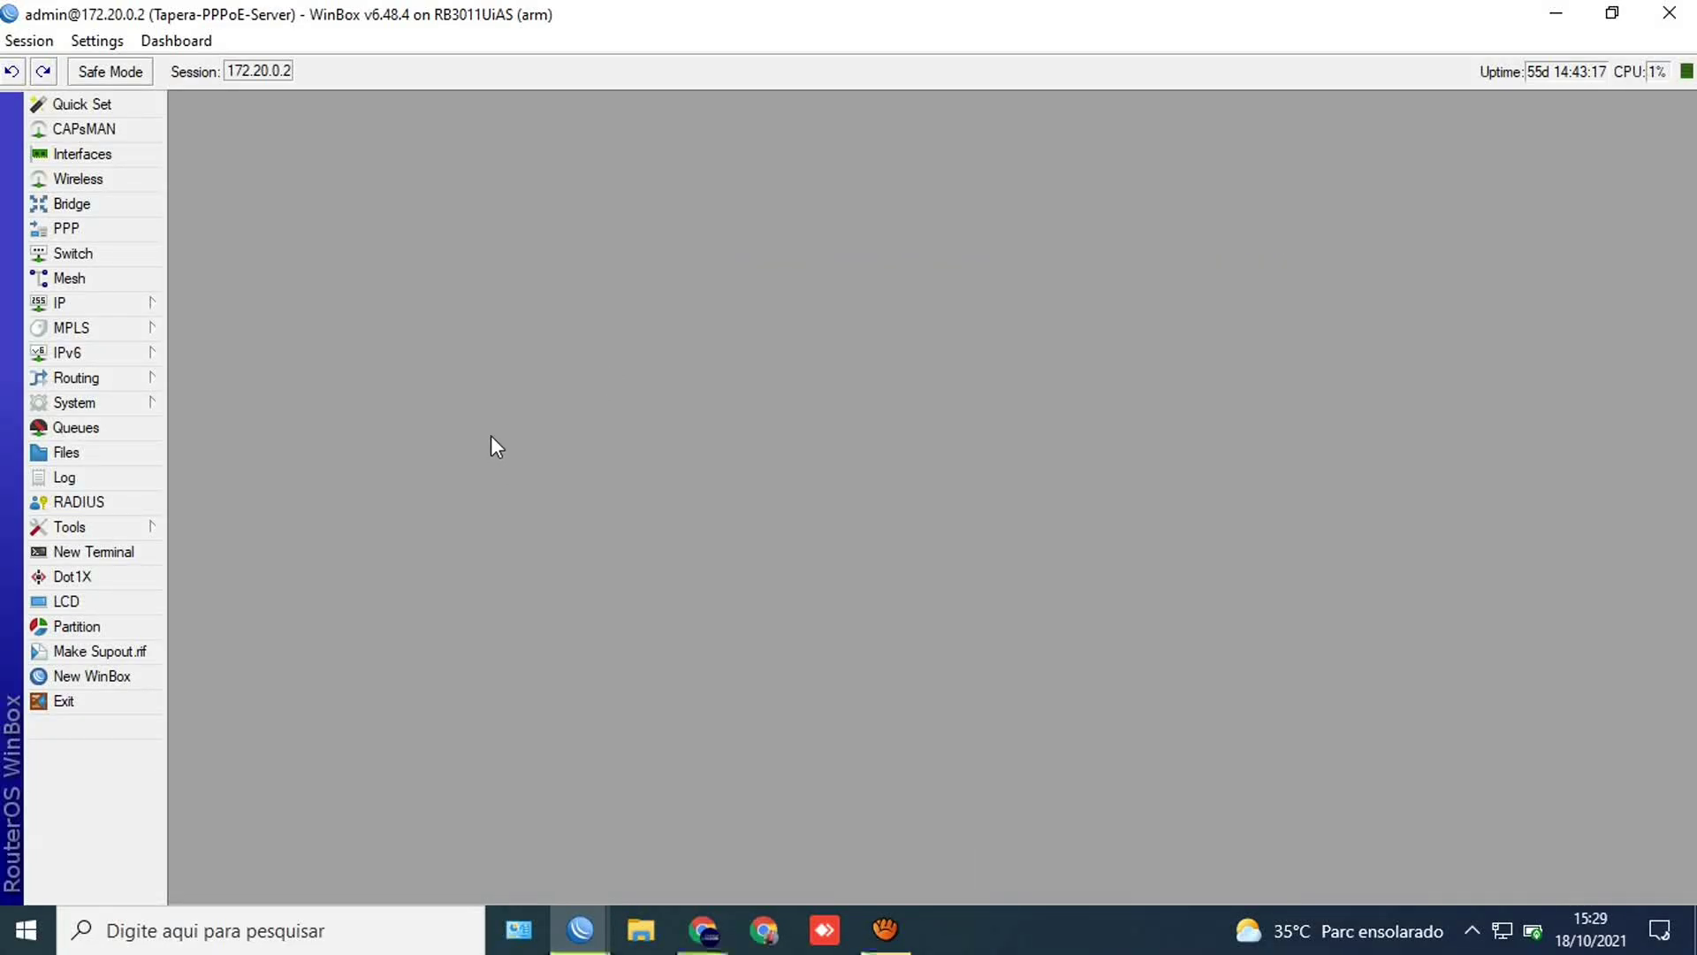
# Step: Review the Laranjeira VLAN's settings in the interface list, close them and show the list of all interfaces
pyautogui.click(84, 154)
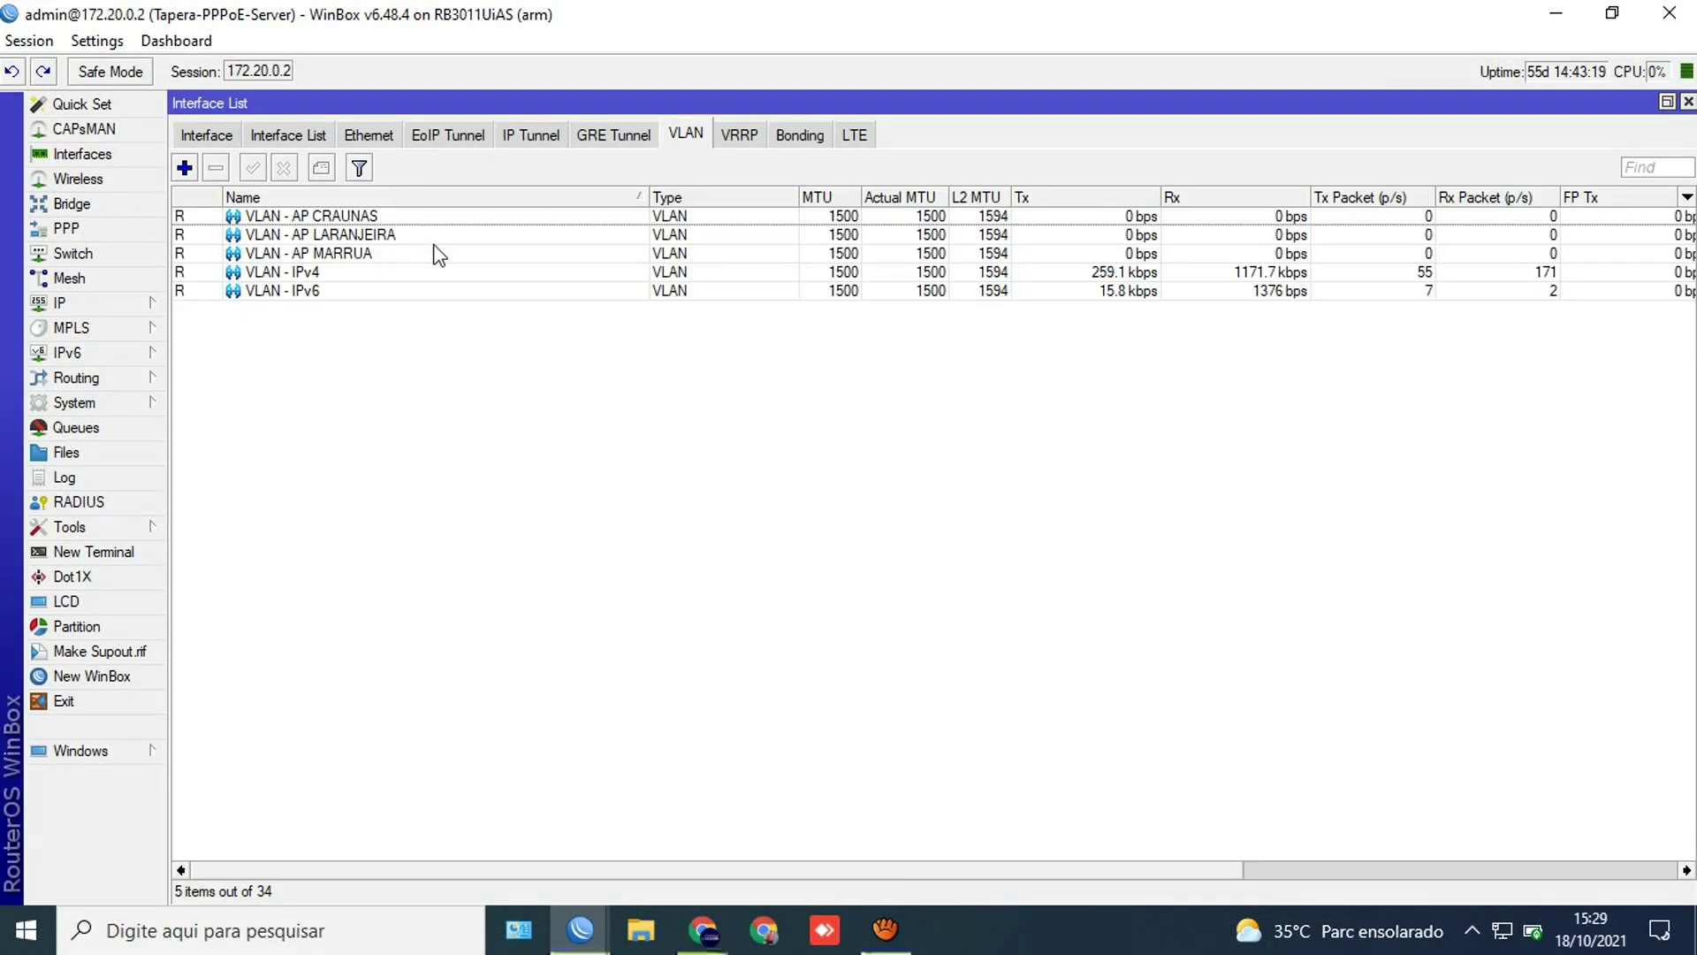
pyautogui.doubleClick(344, 234)
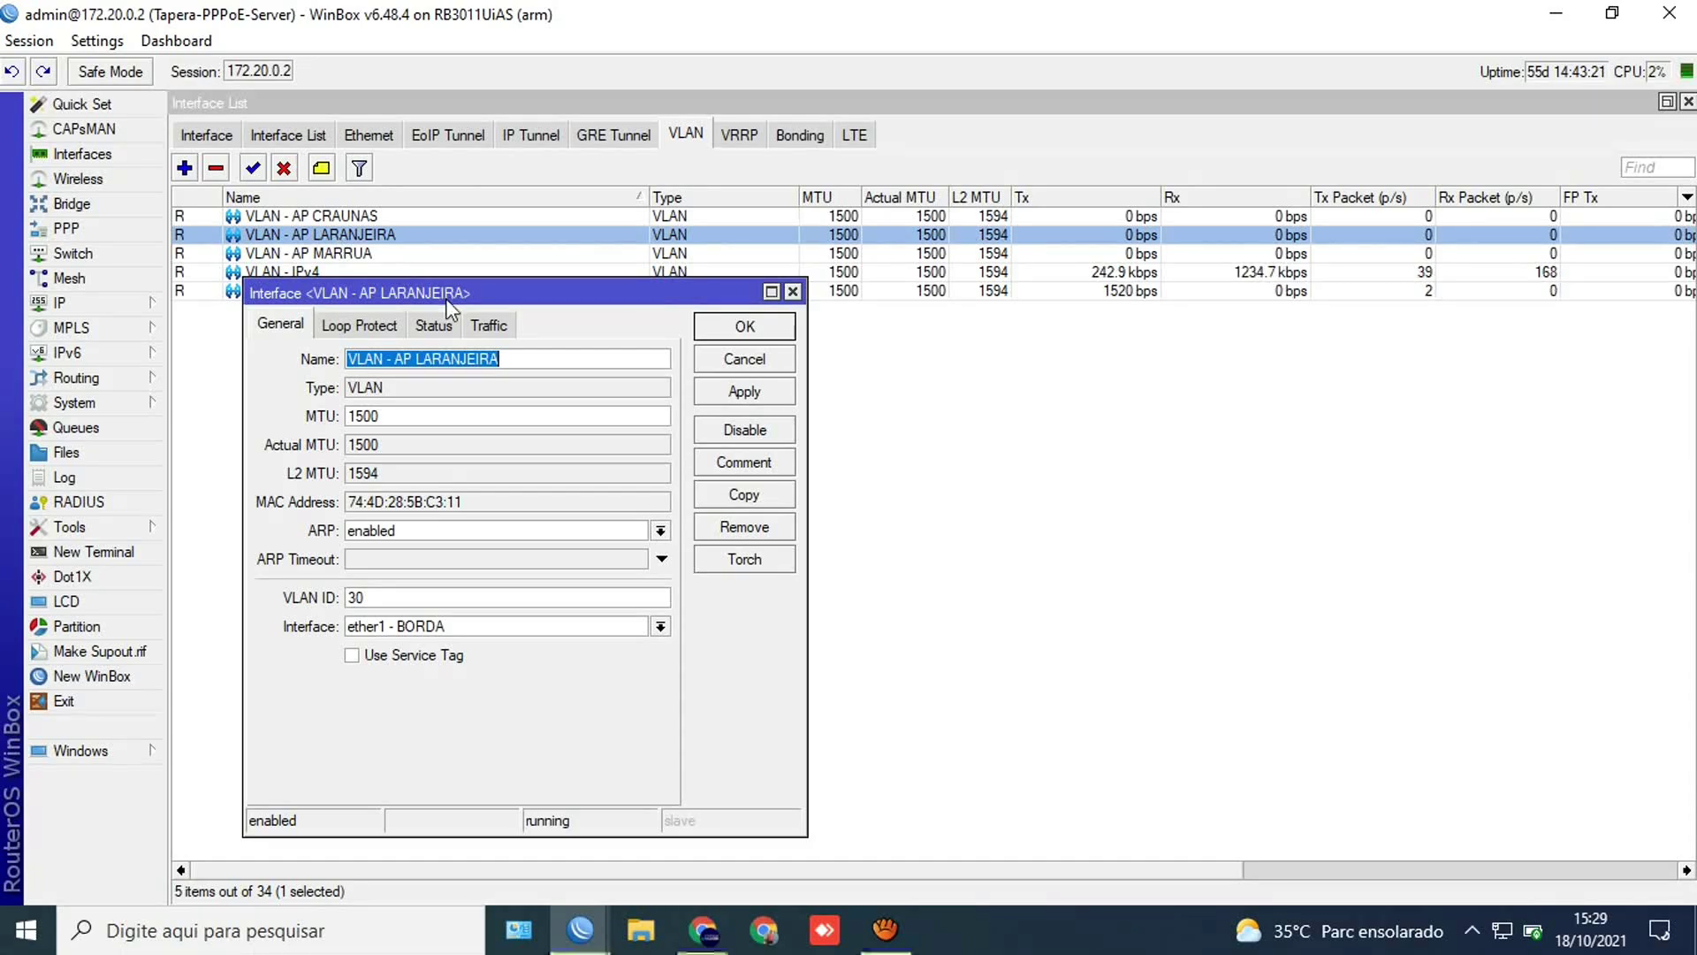
pyautogui.press('Escape')
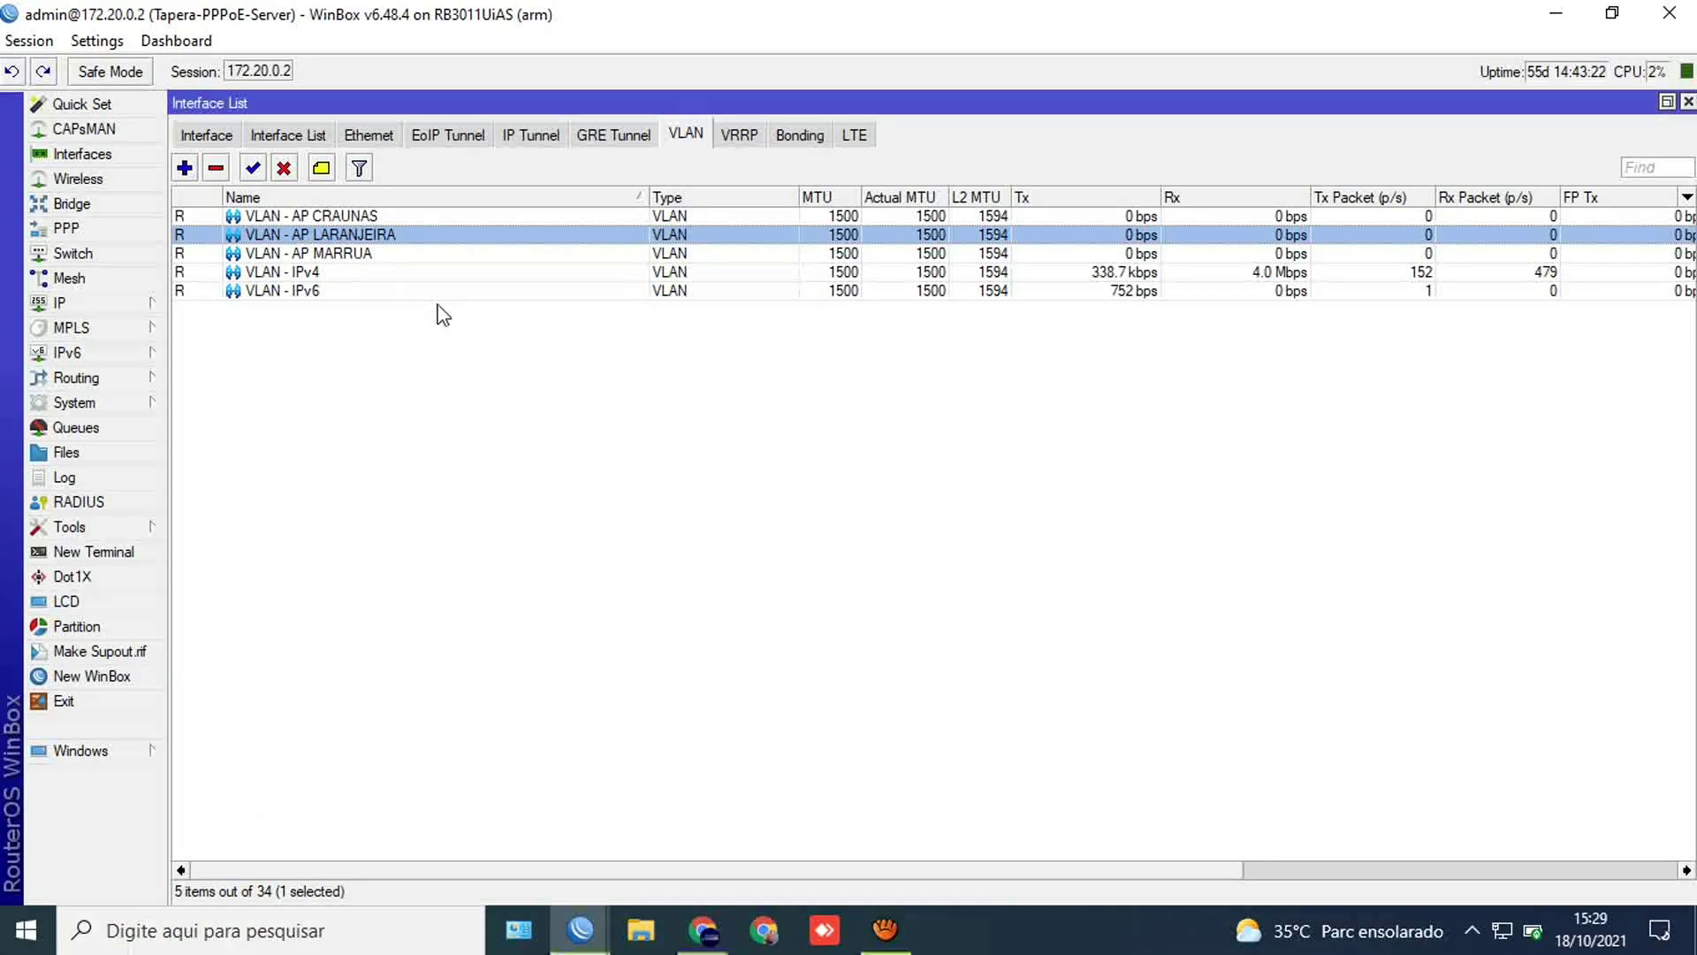
pyautogui.click(200, 134)
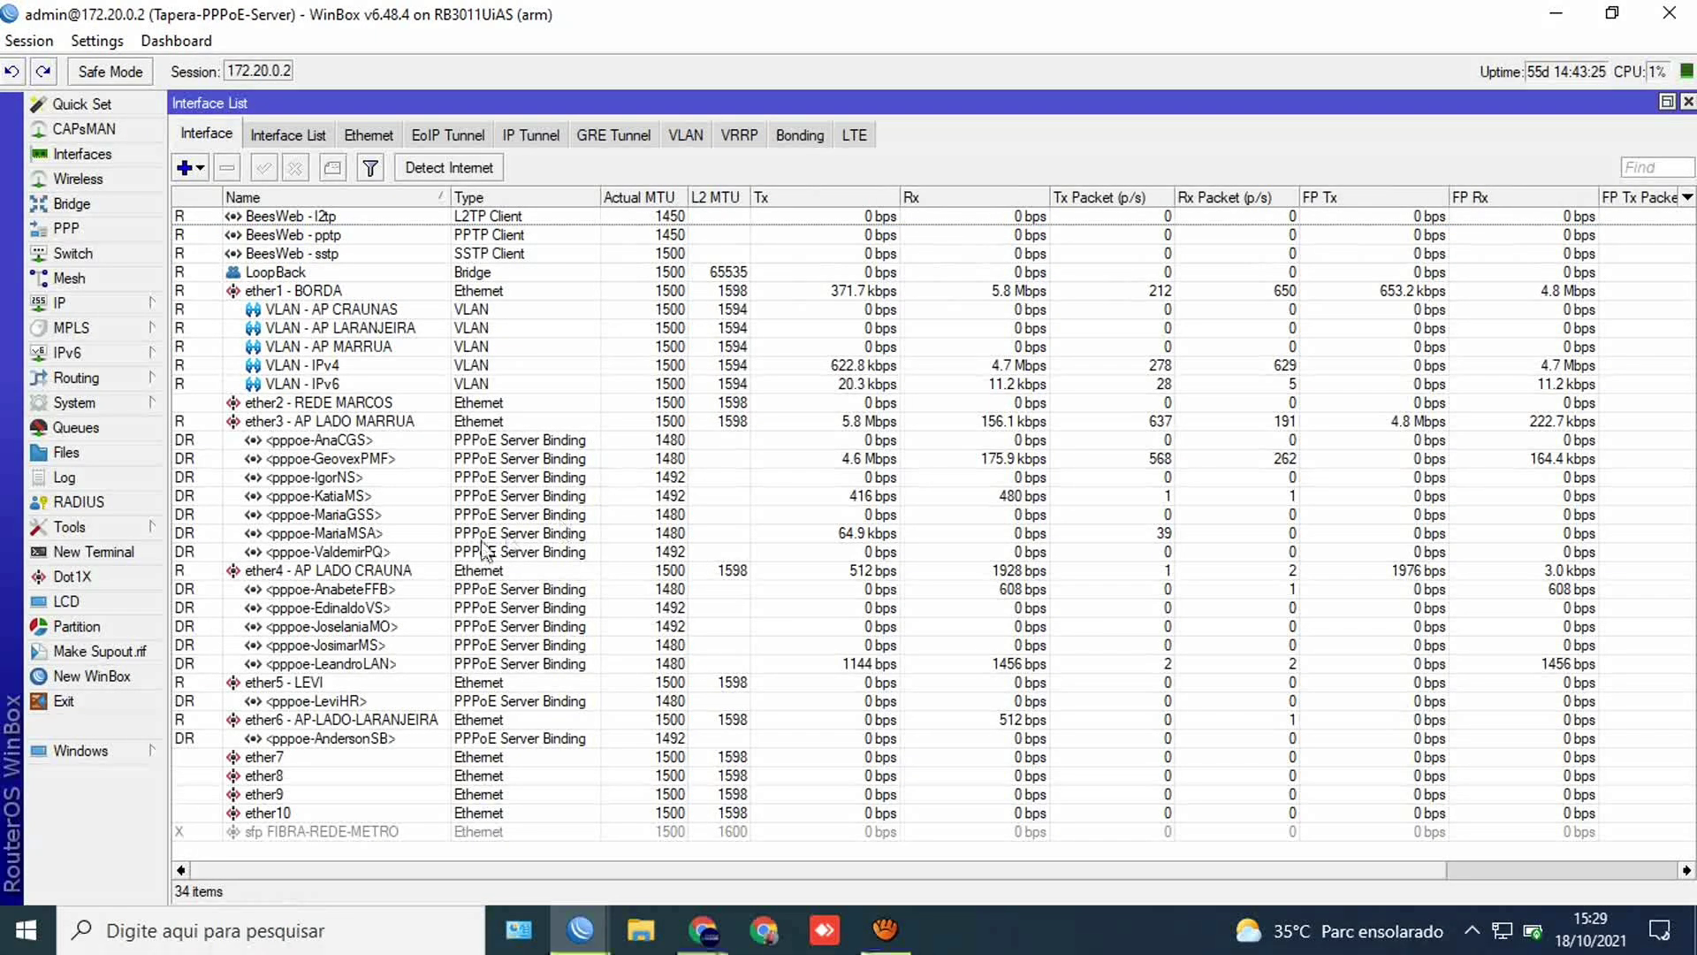
pyautogui.click(71, 205)
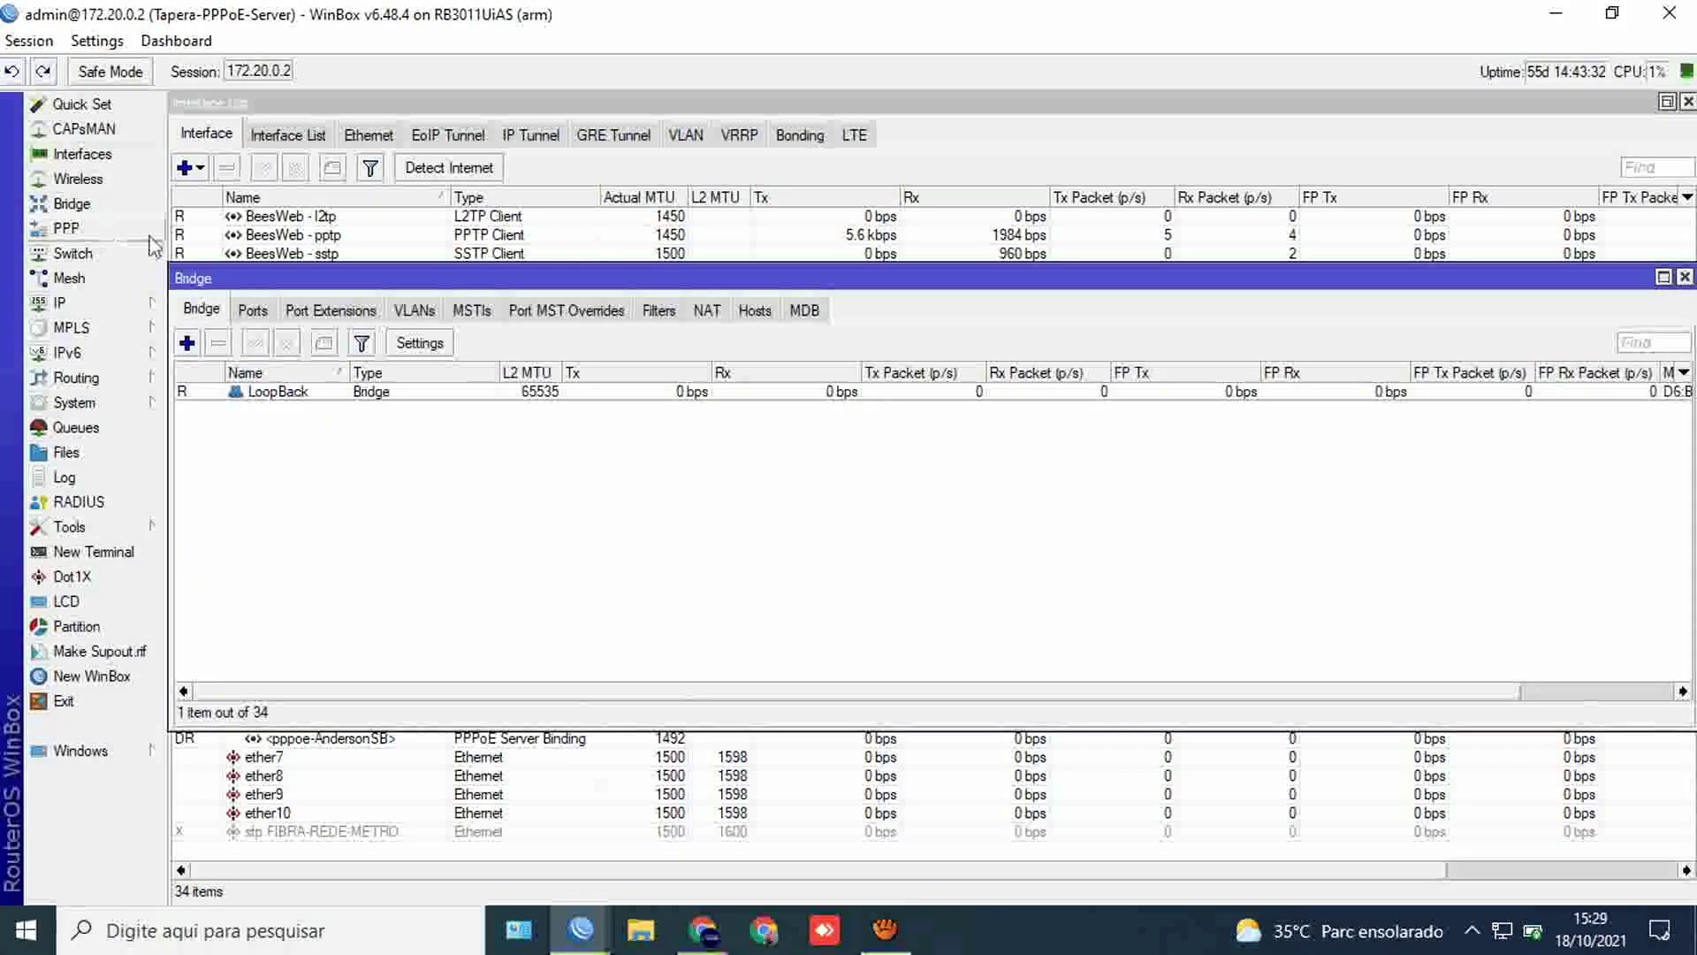
pyautogui.click(188, 344)
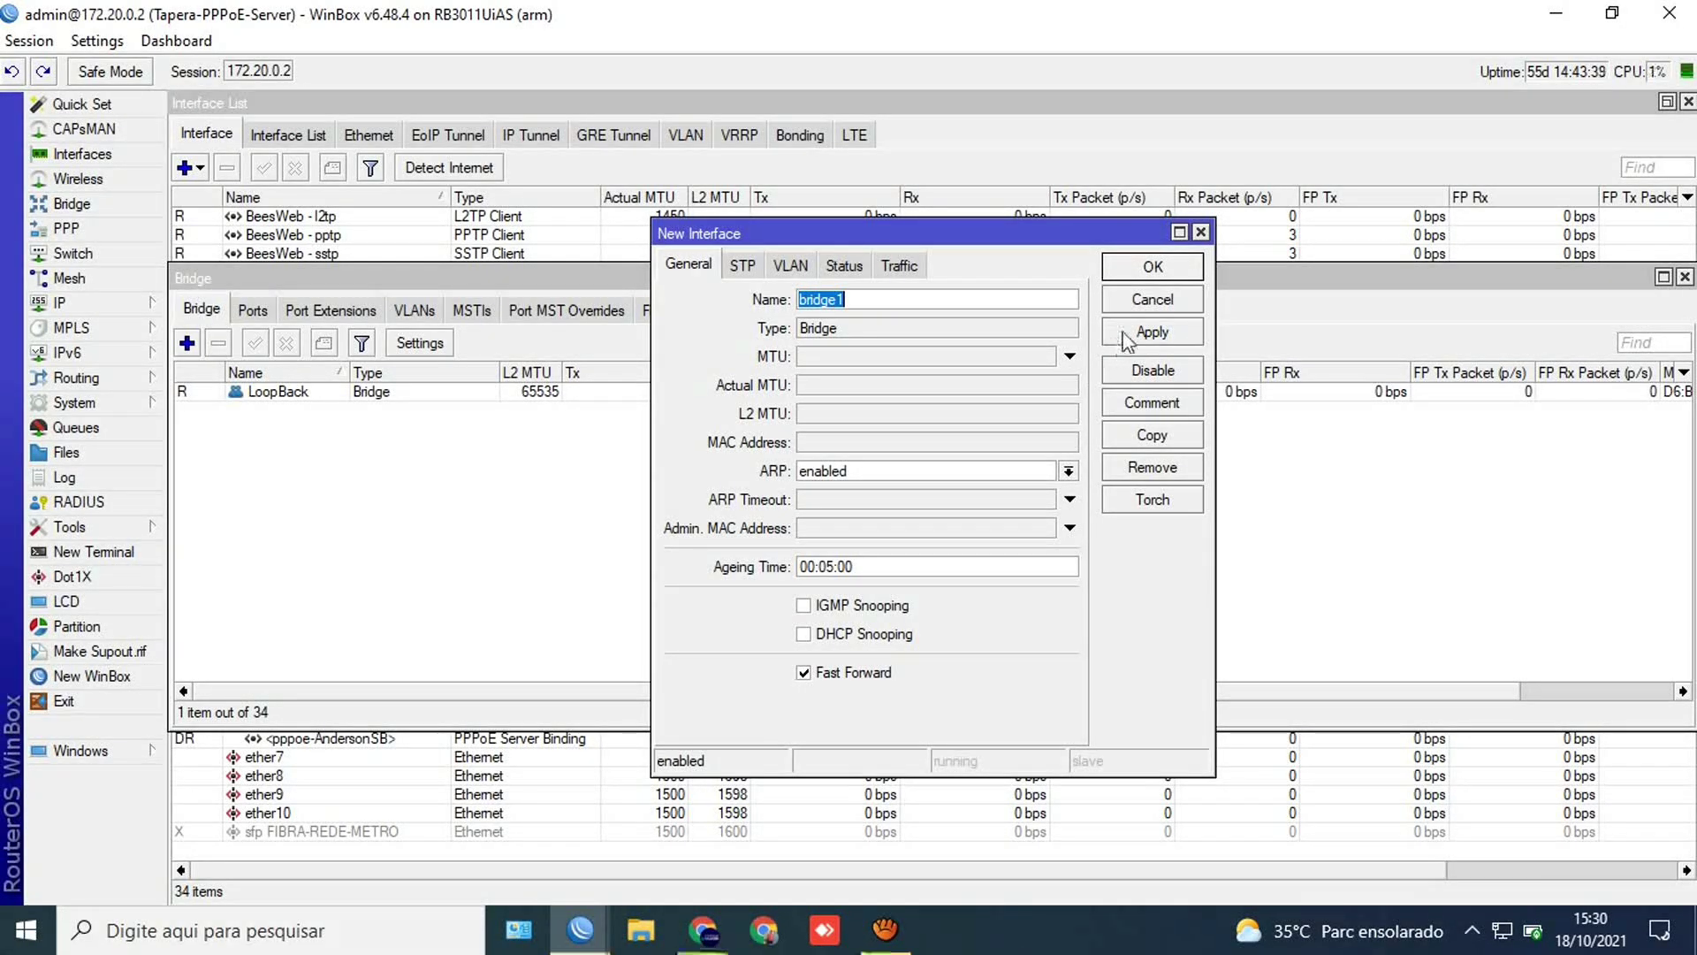
pyautogui.click(1201, 234)
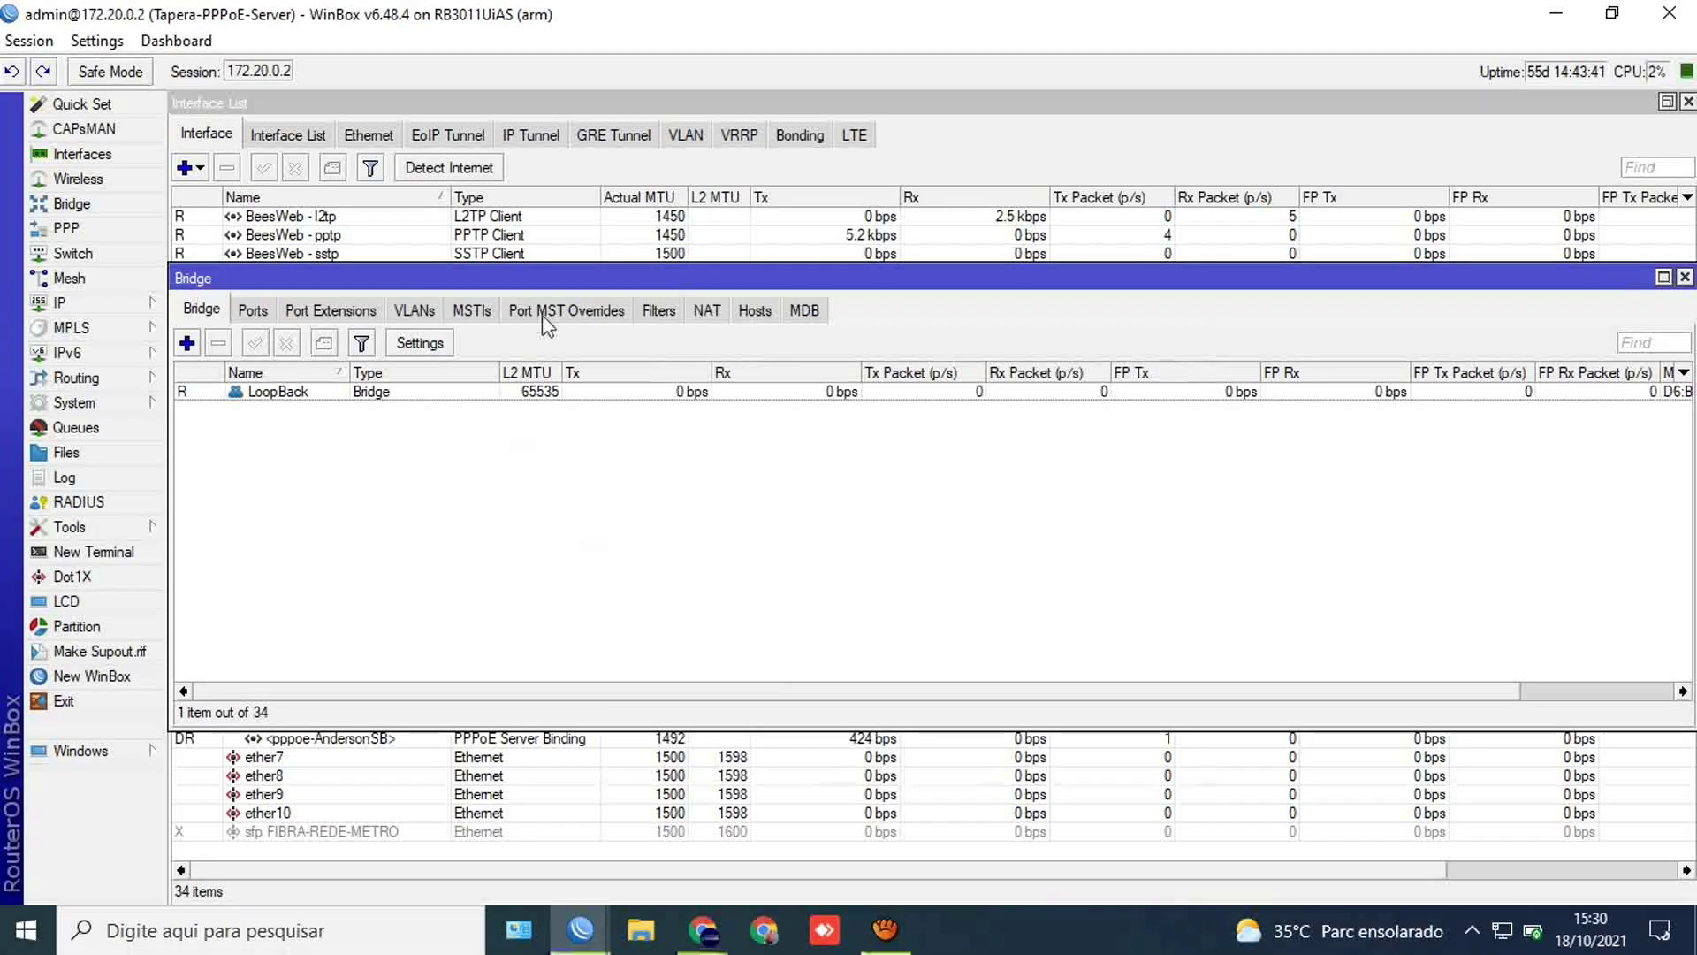
pyautogui.press('Escape')
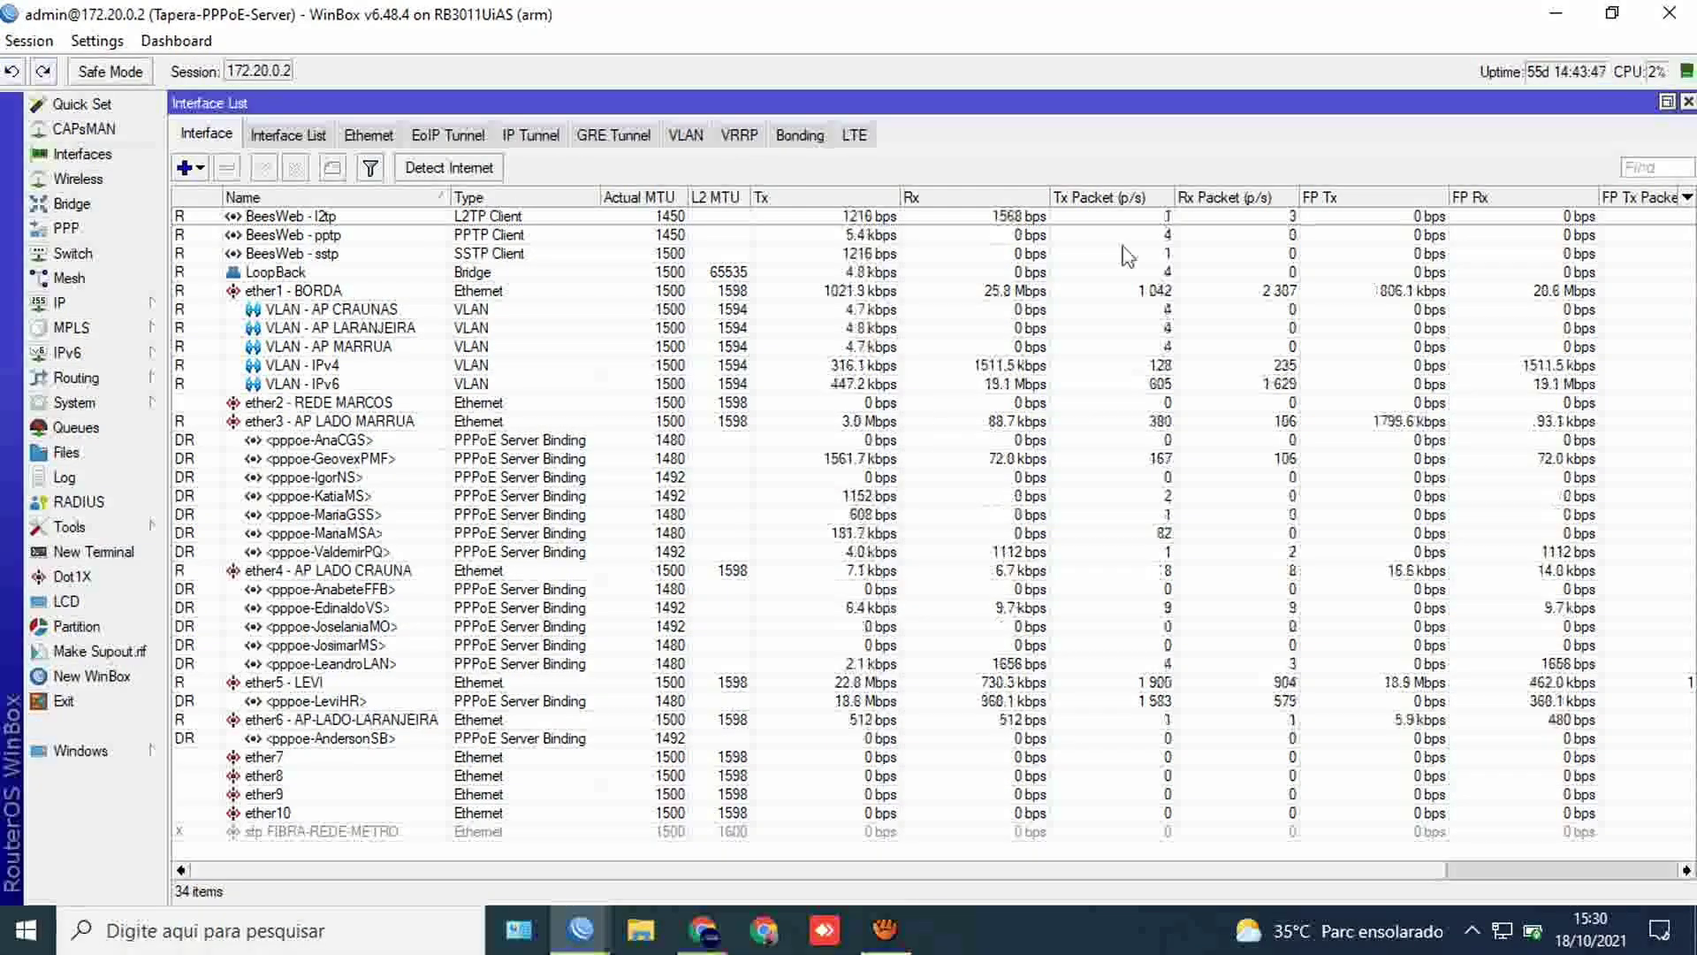
# Step: Switch to the border router's WinBox session at 172.20.0.1, maximize it and show its VLAN list with a wider name column
pyautogui.hotkey('alt', 'Tab')
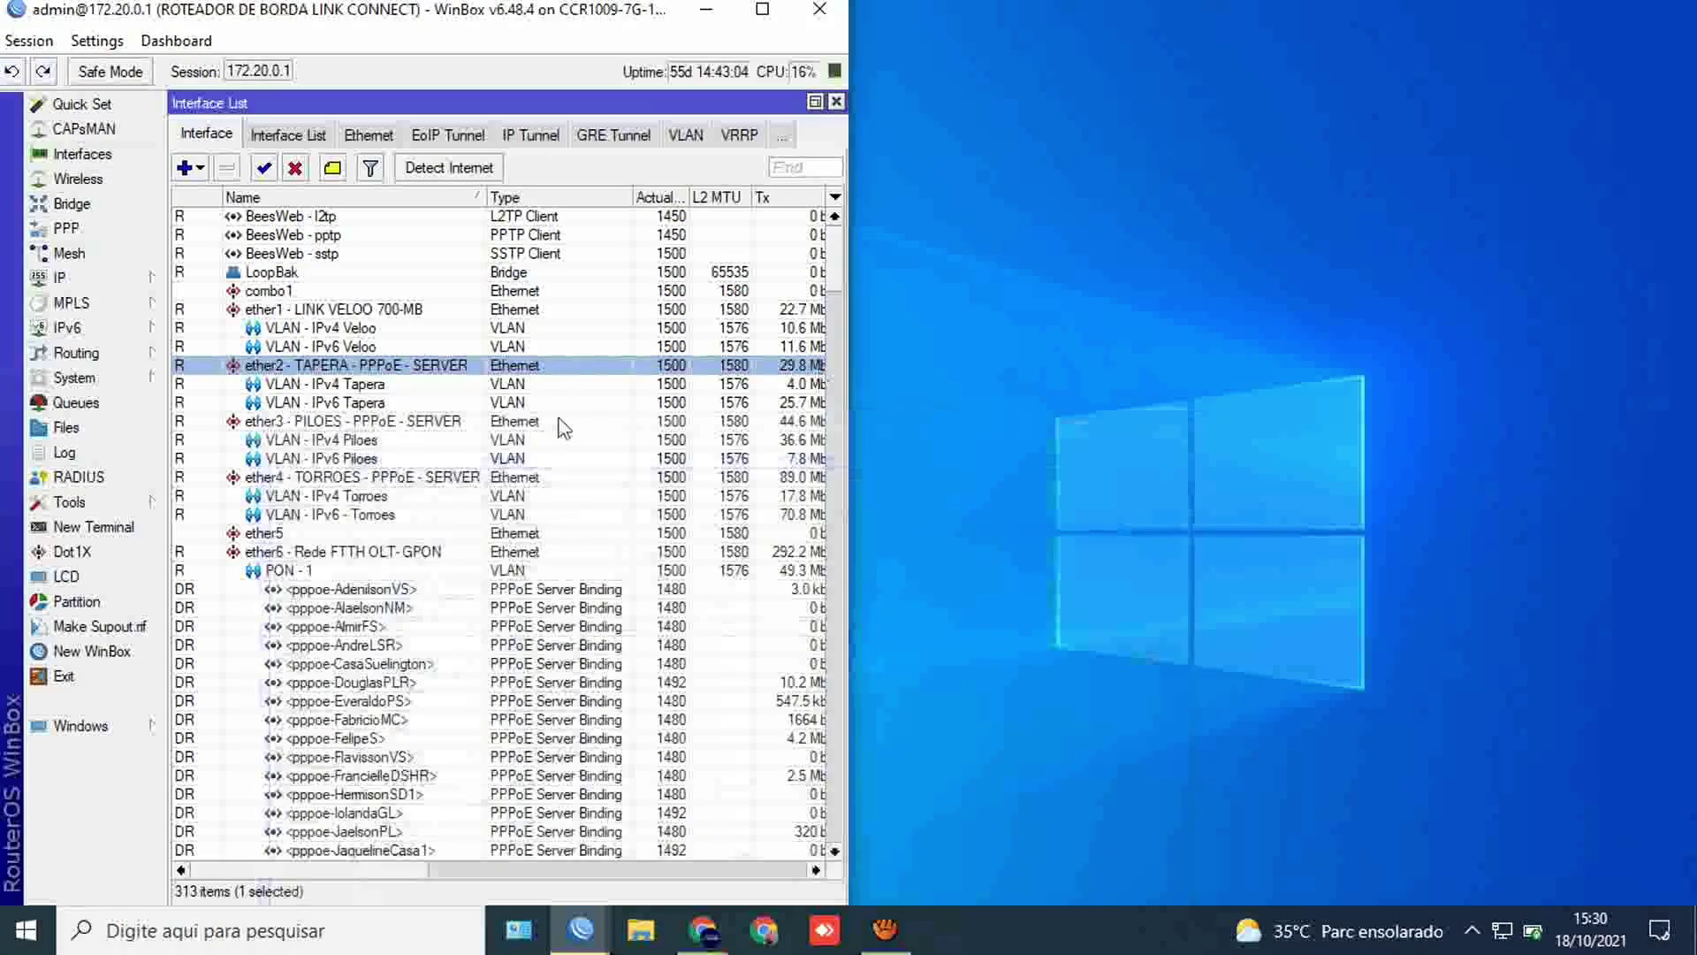
pyautogui.press('super+Up')
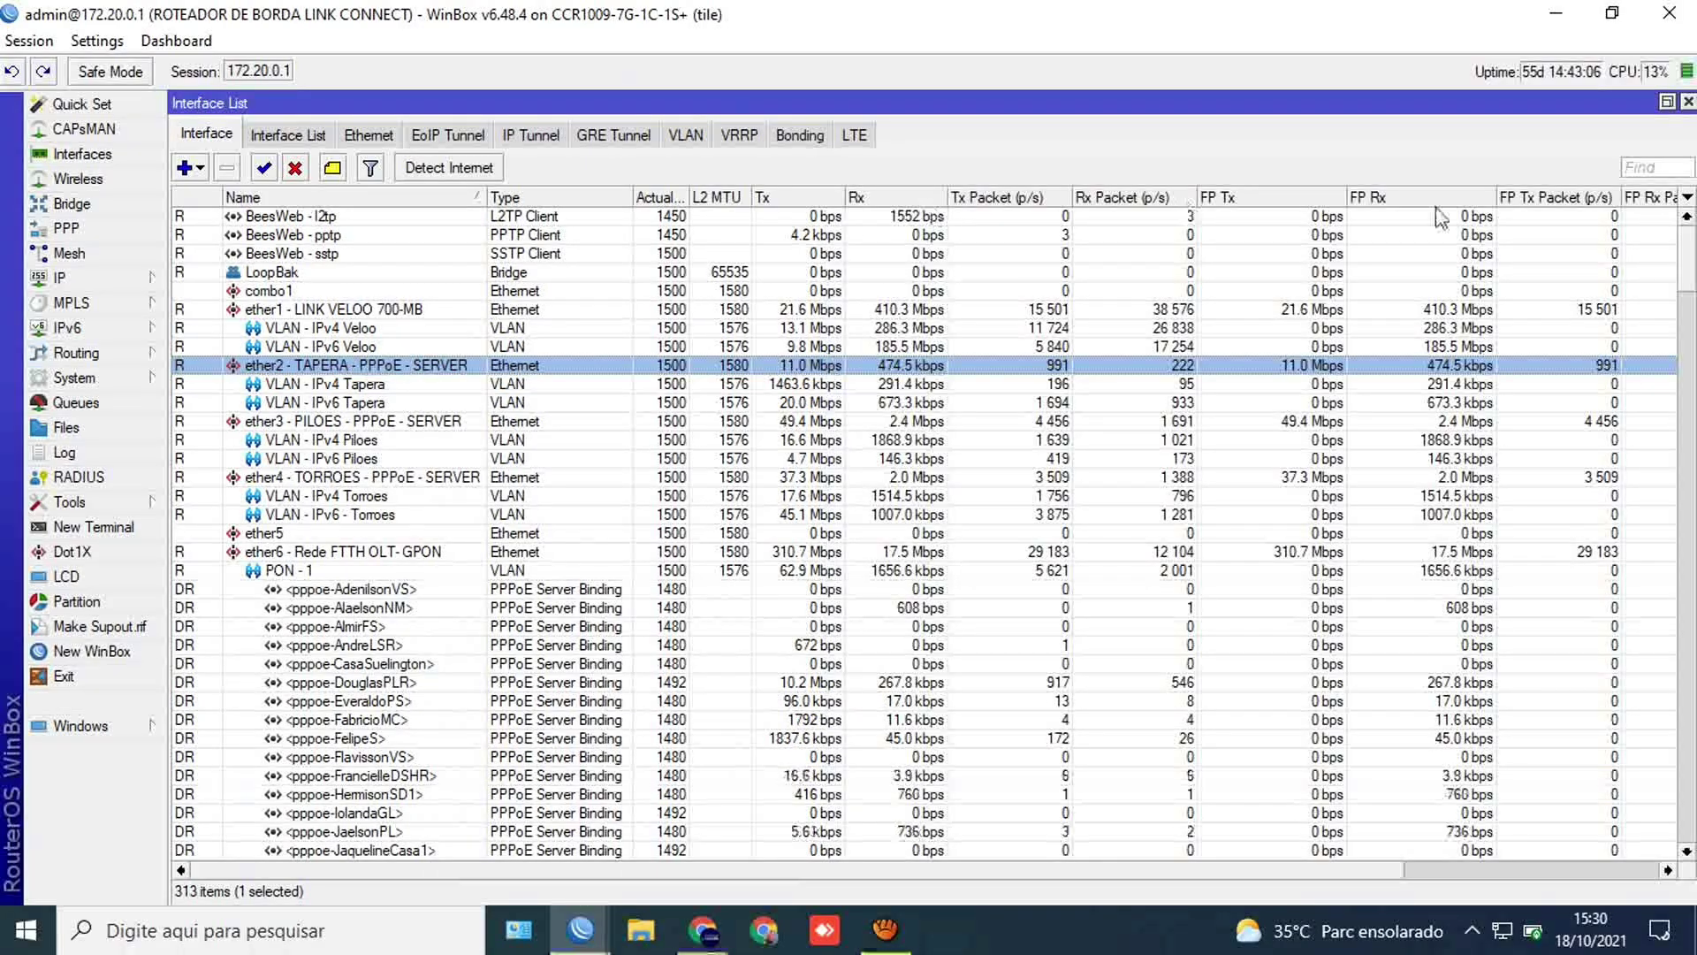
pyautogui.click(687, 137)
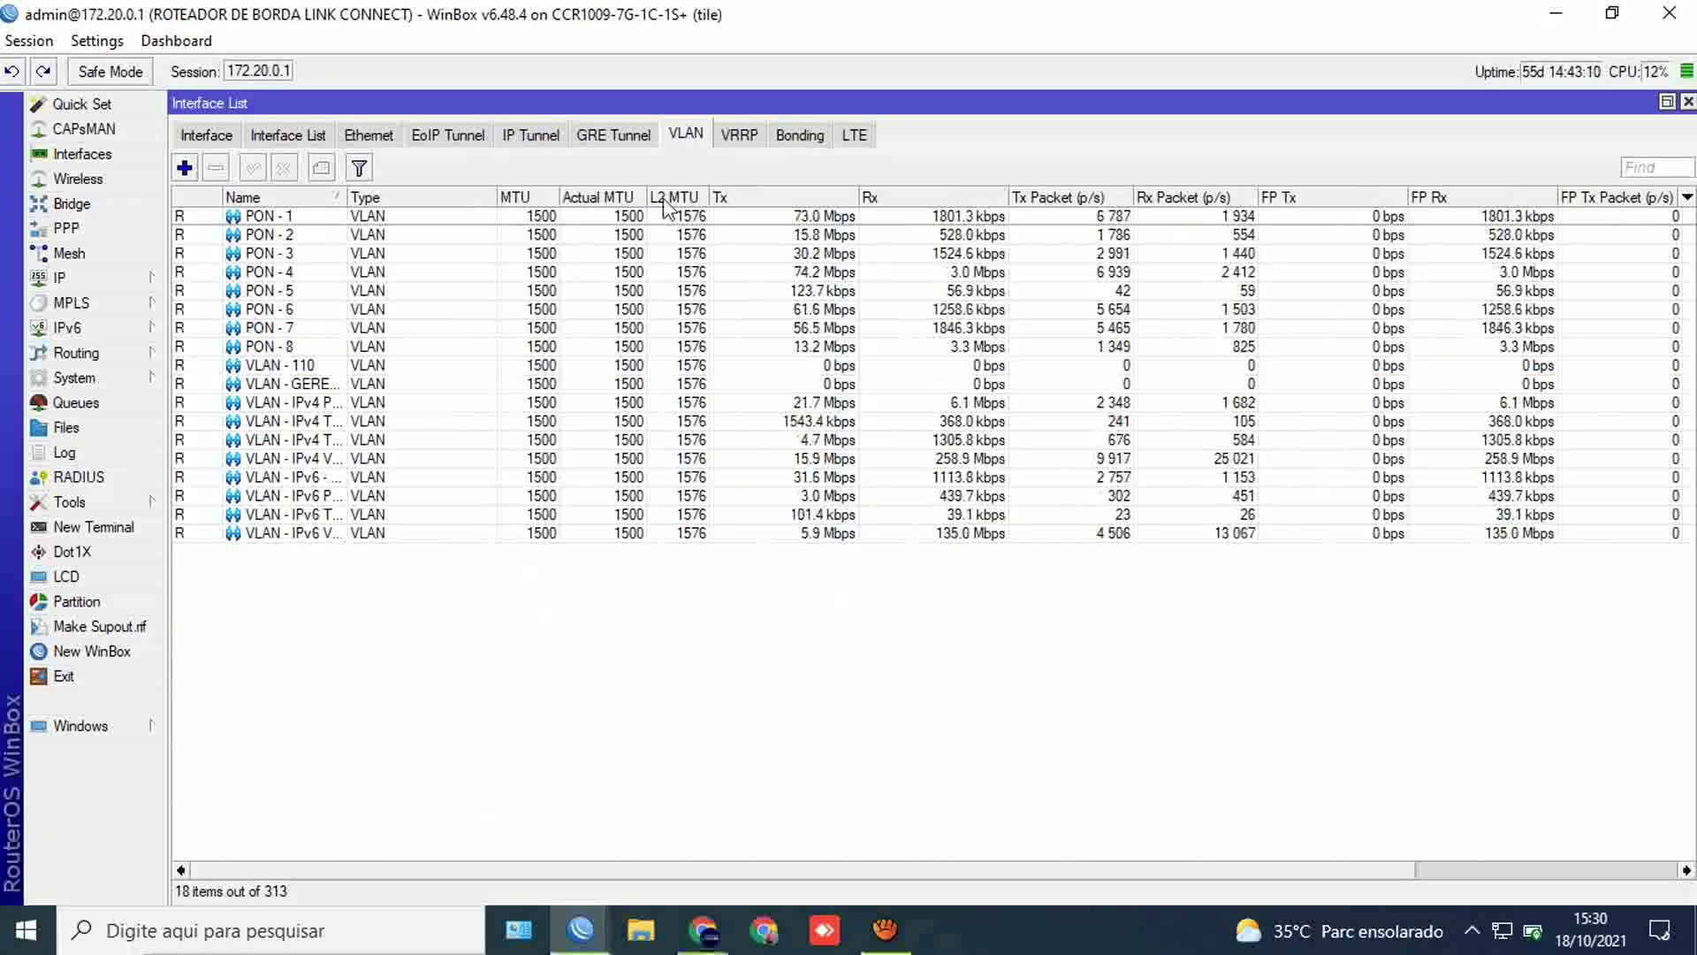
pyautogui.moveTo(346, 209); pyautogui.dragTo(446, 211)
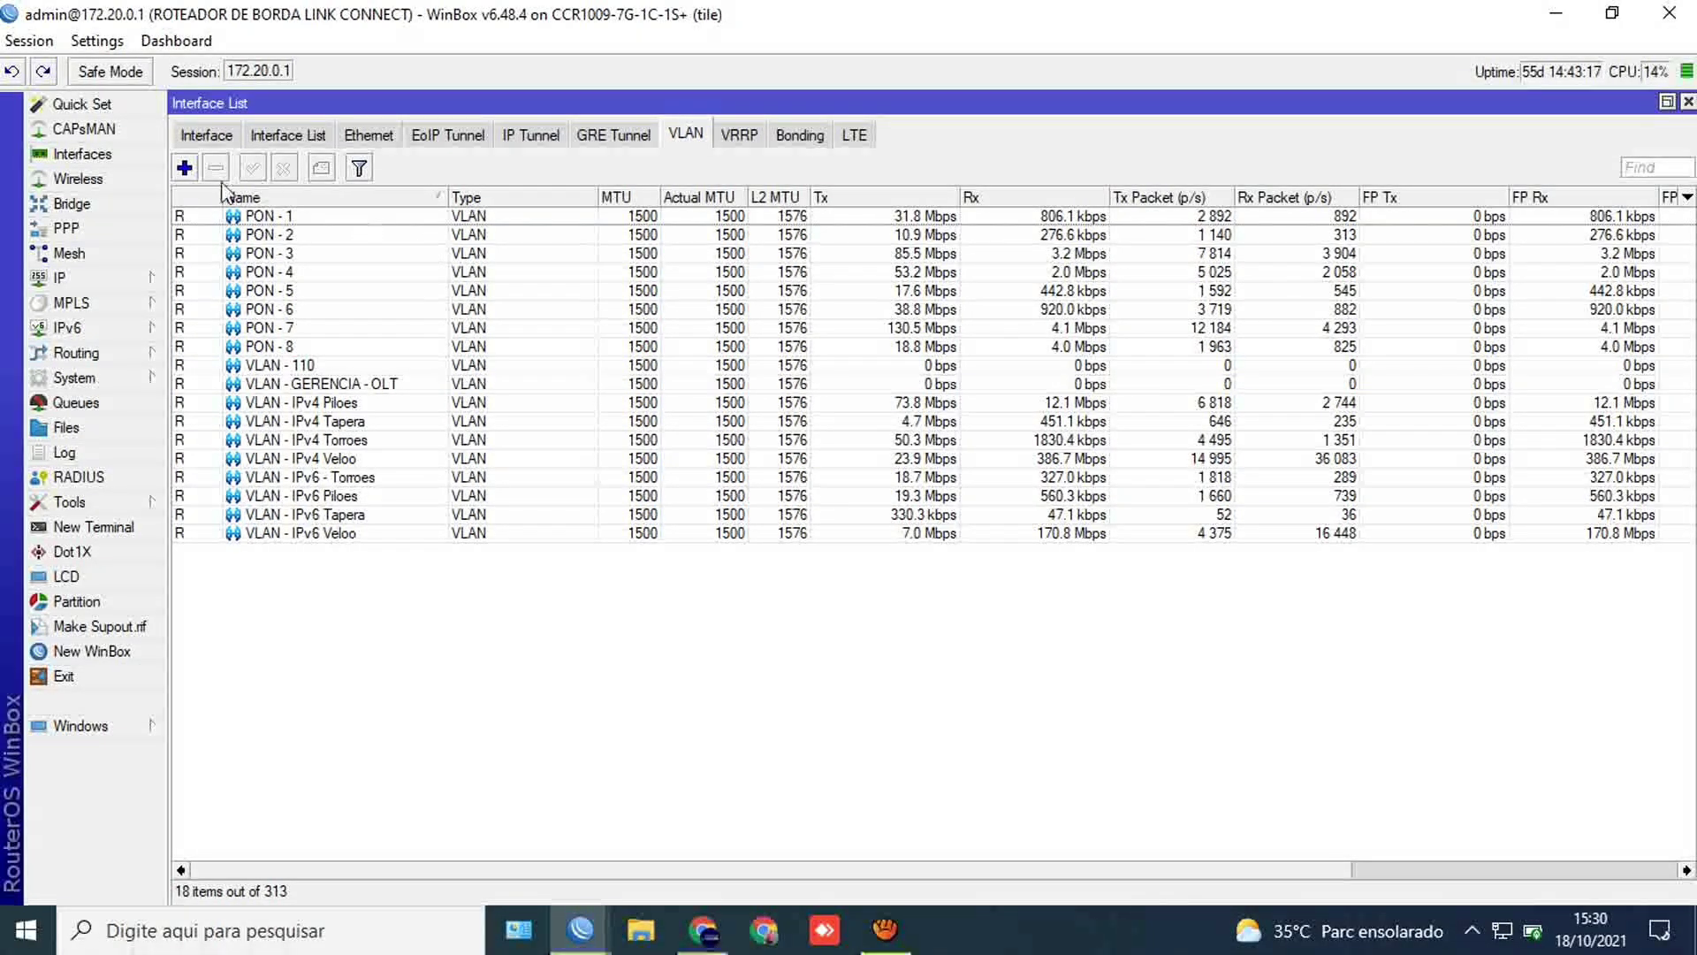
# Step: Start a new VLAN interface on the border router and name it "VLAN - AP MARRUA"
pyautogui.click(184, 167)
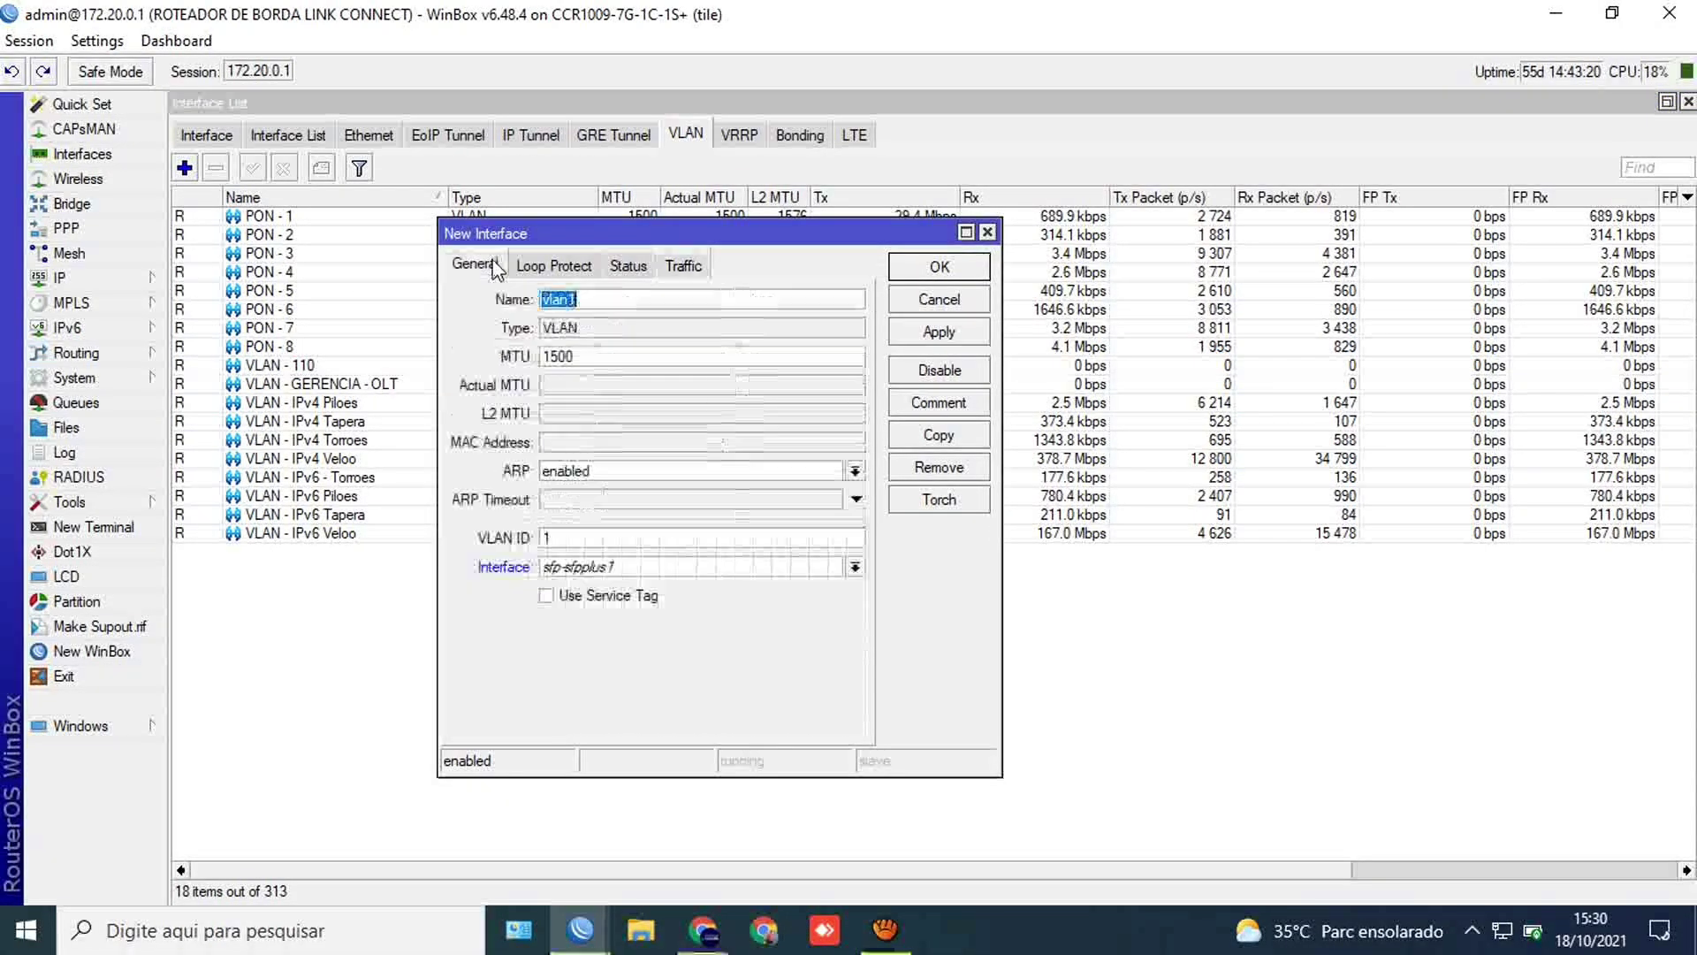
pyautogui.press('Escape')
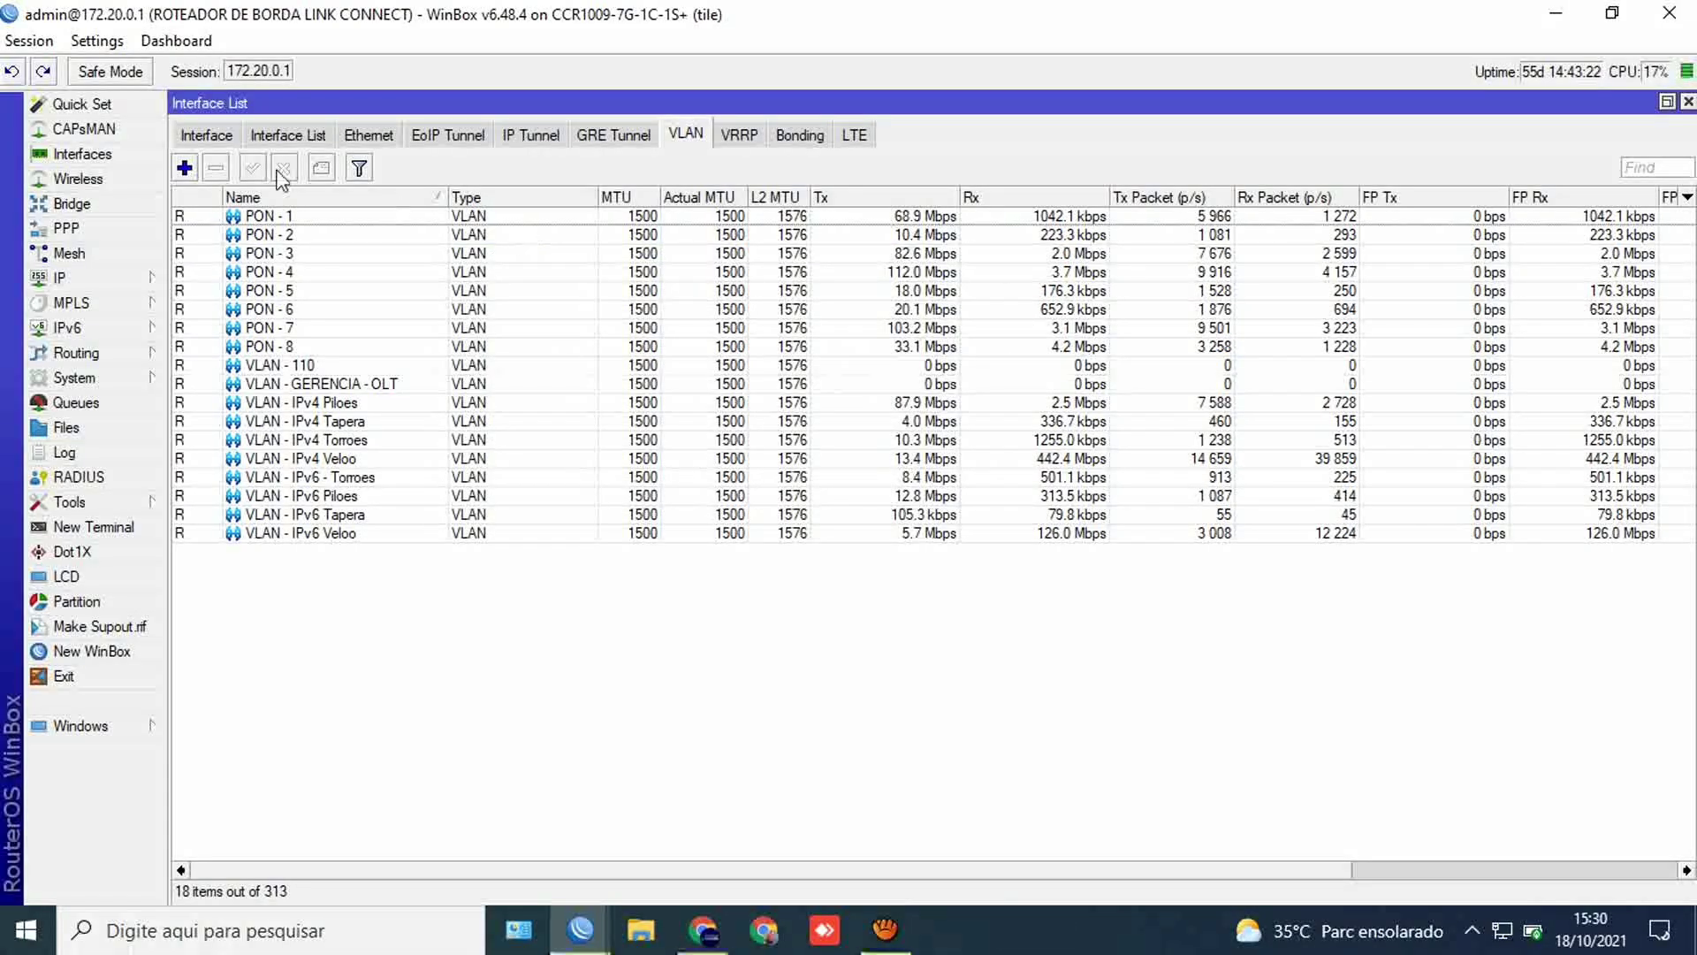
pyautogui.click(193, 173)
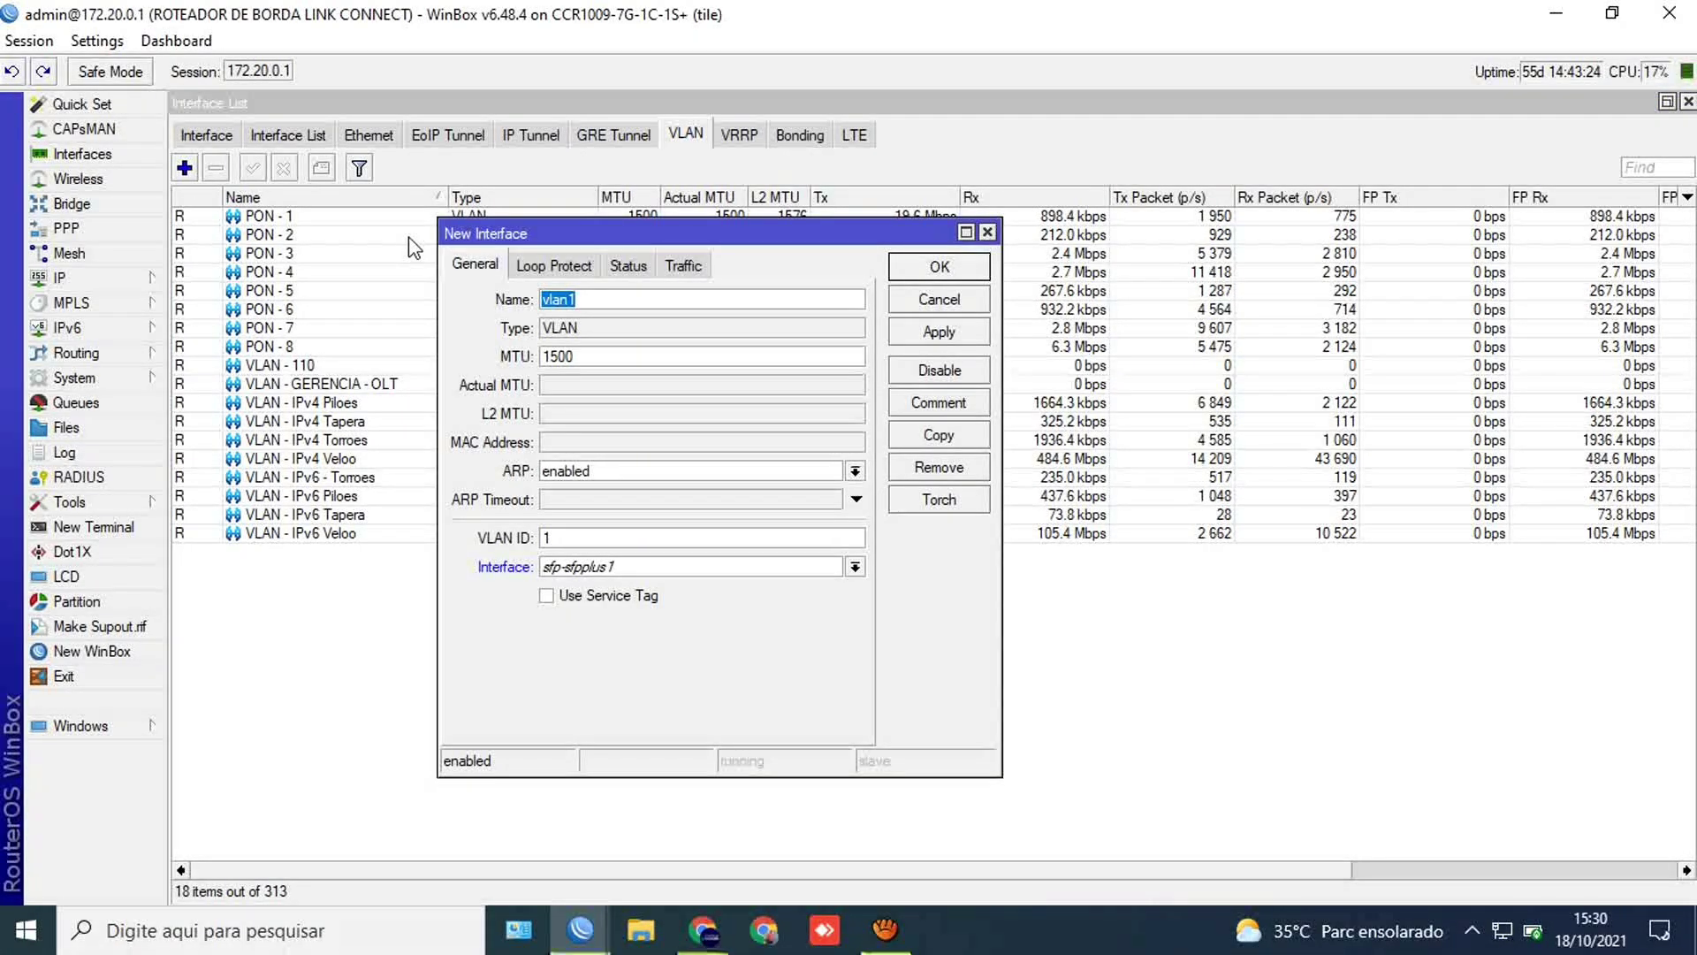
pyautogui.write('VL')
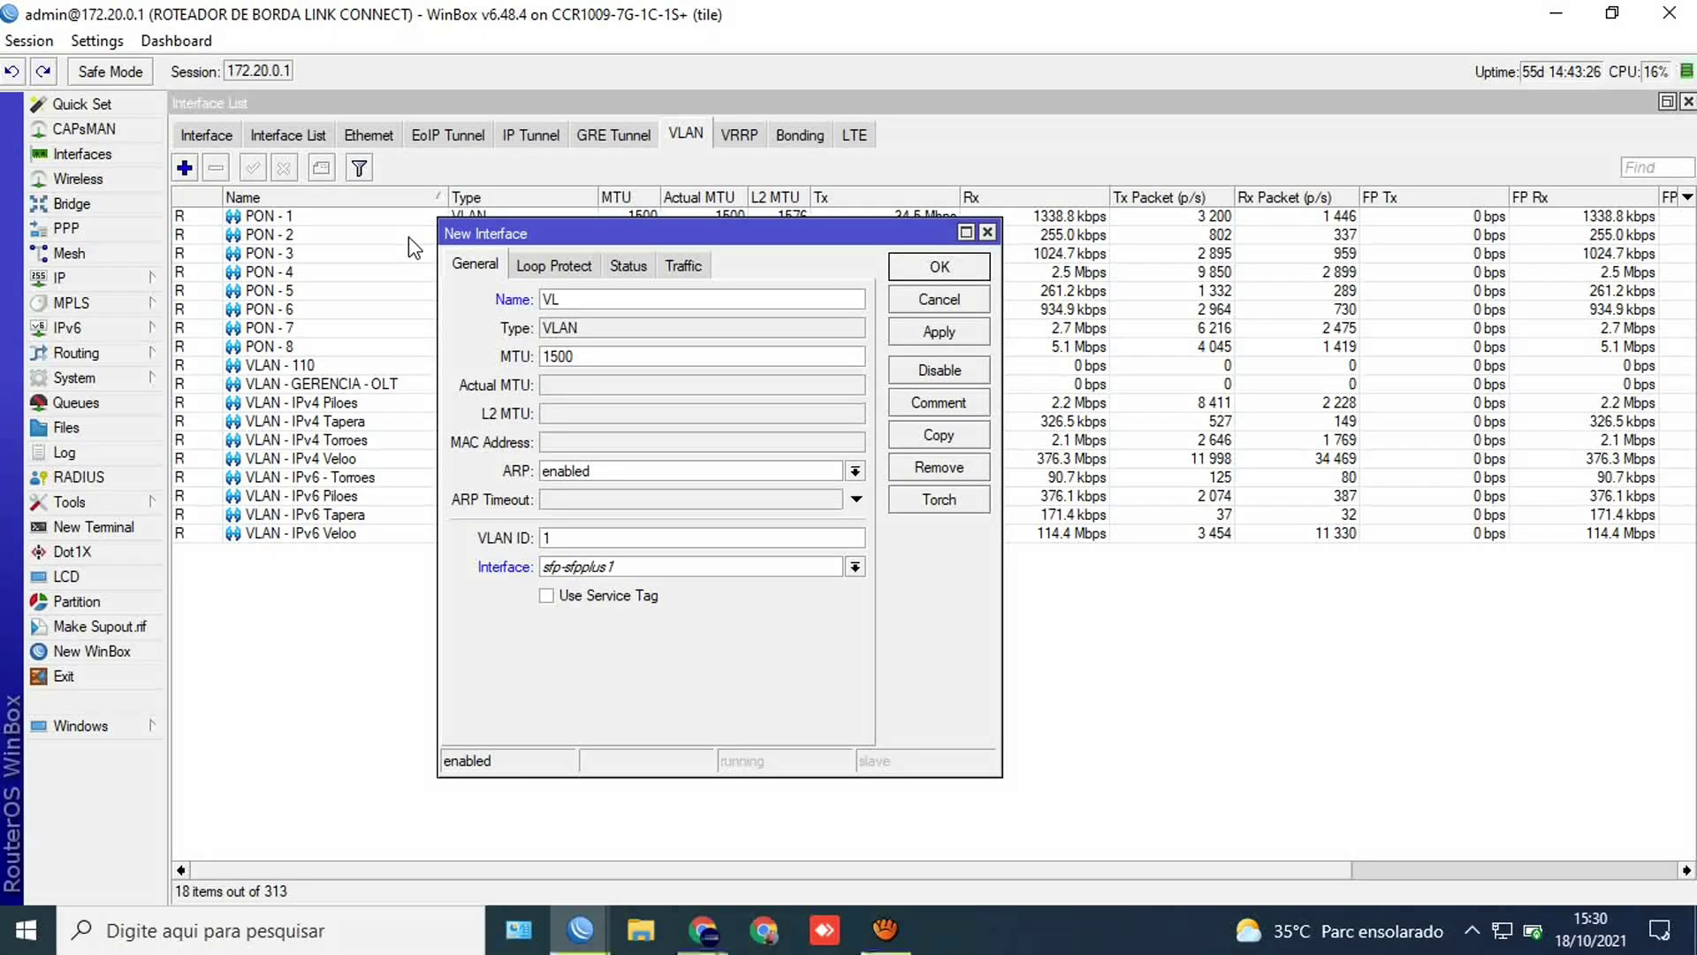
pyautogui.write('AN - ')
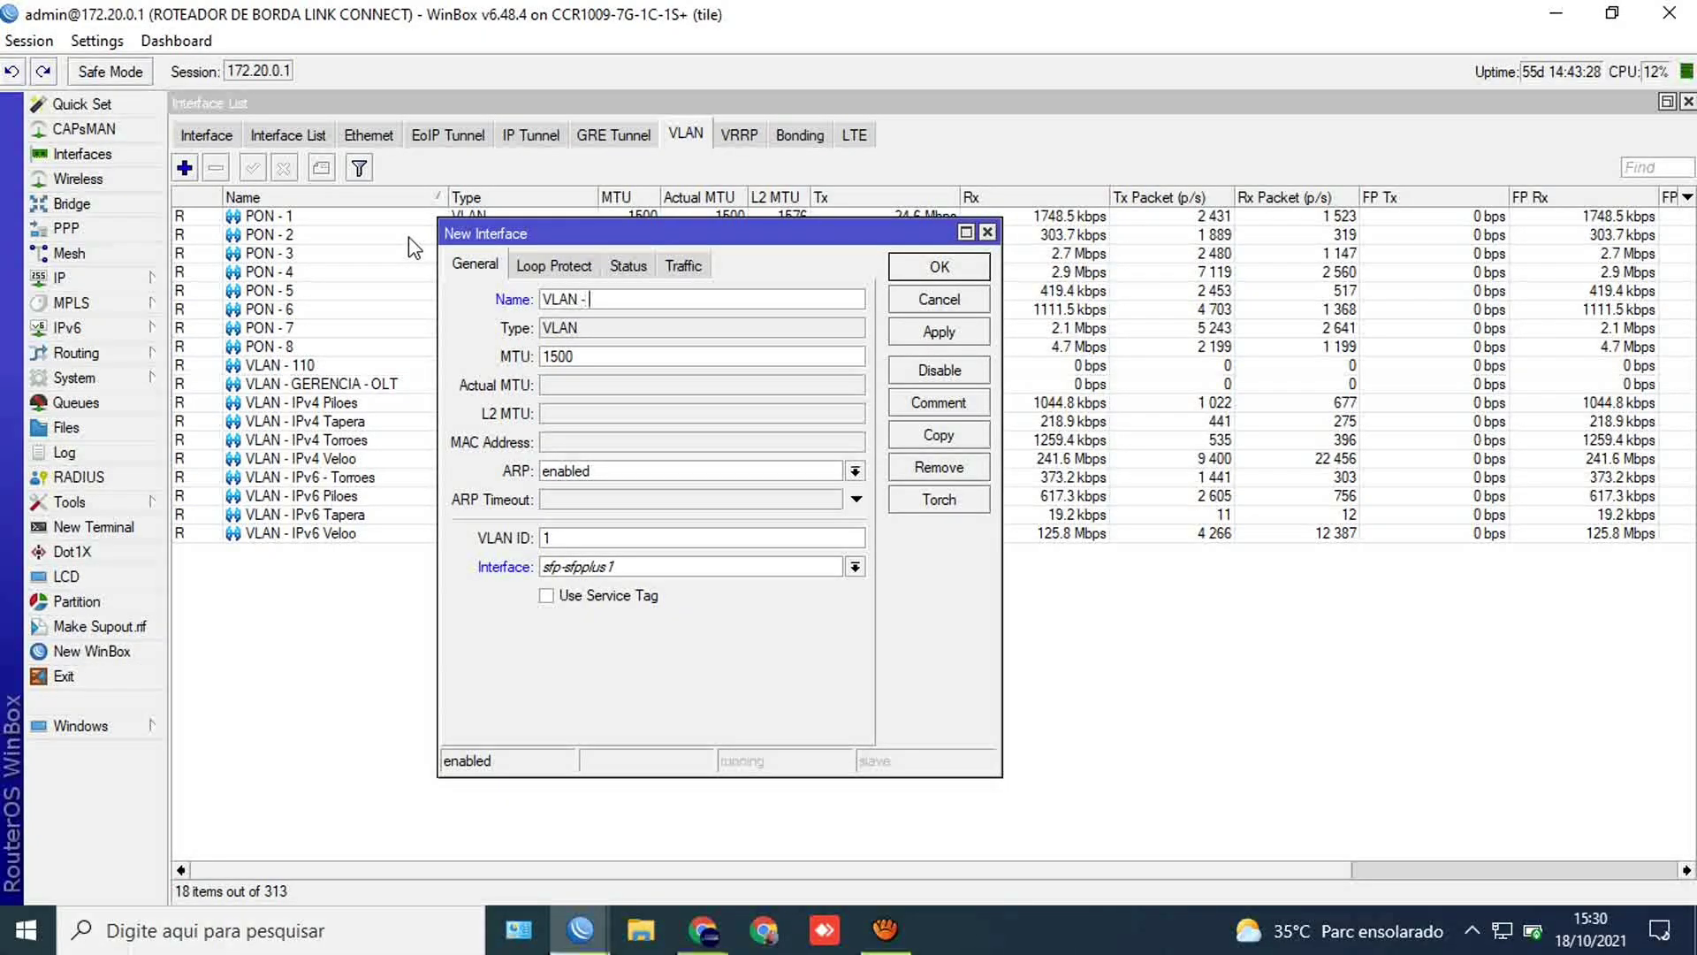
pyautogui.write('AP')
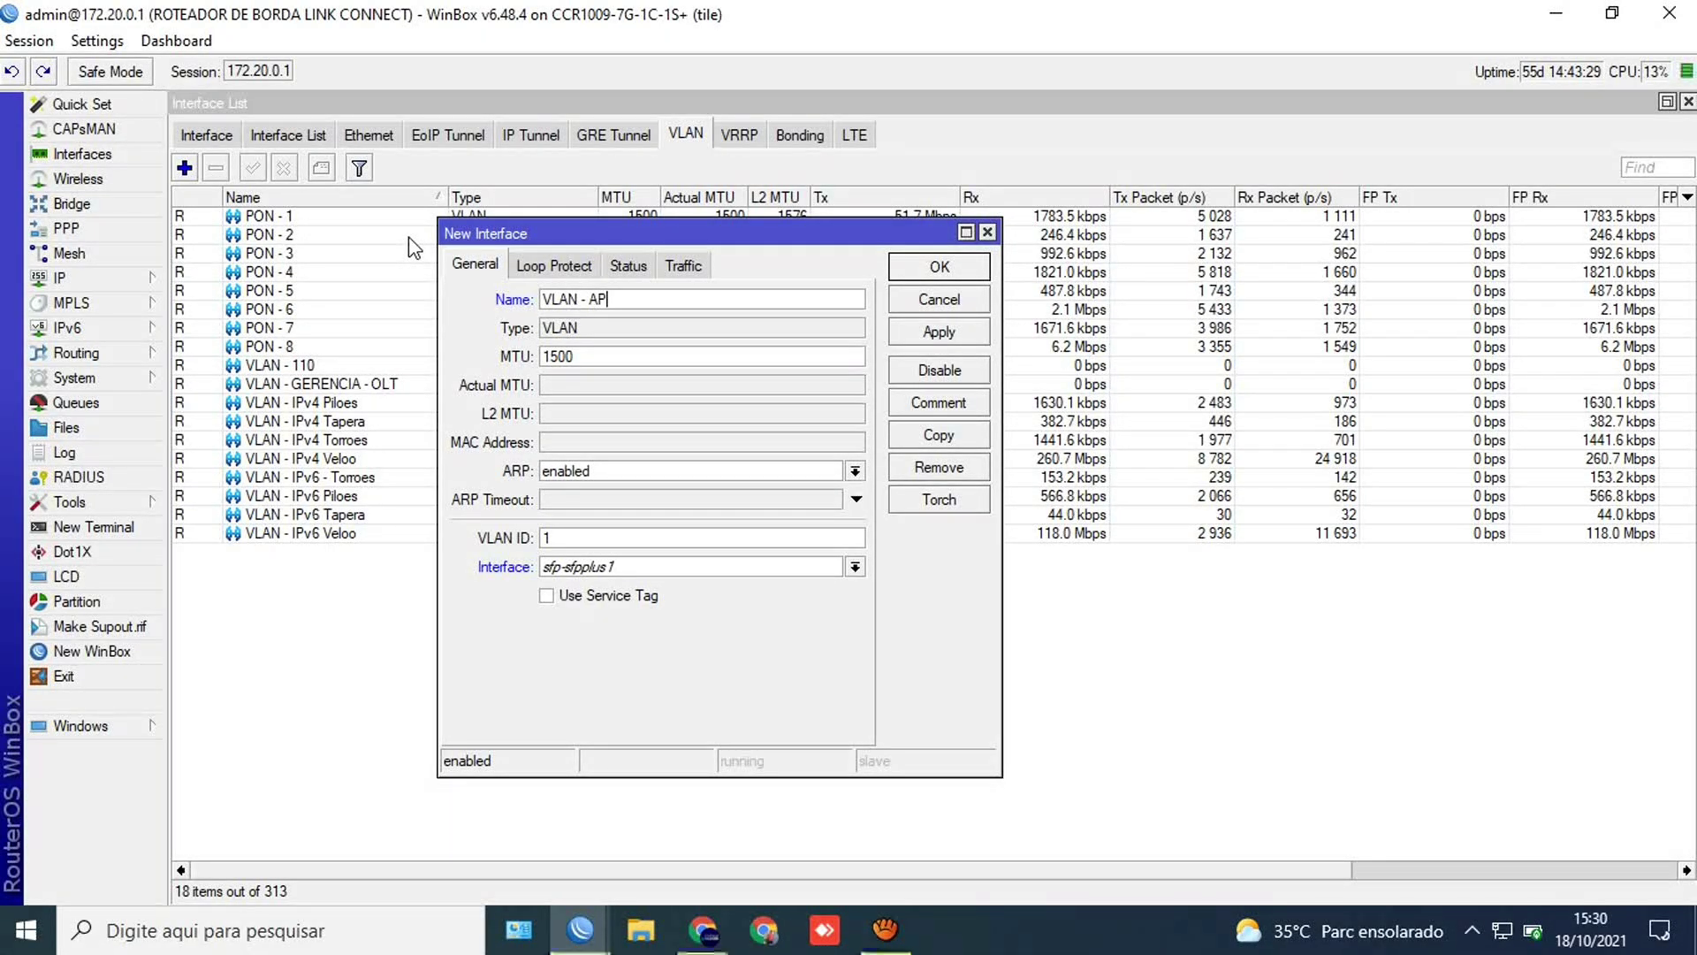
pyautogui.write(' MARR')
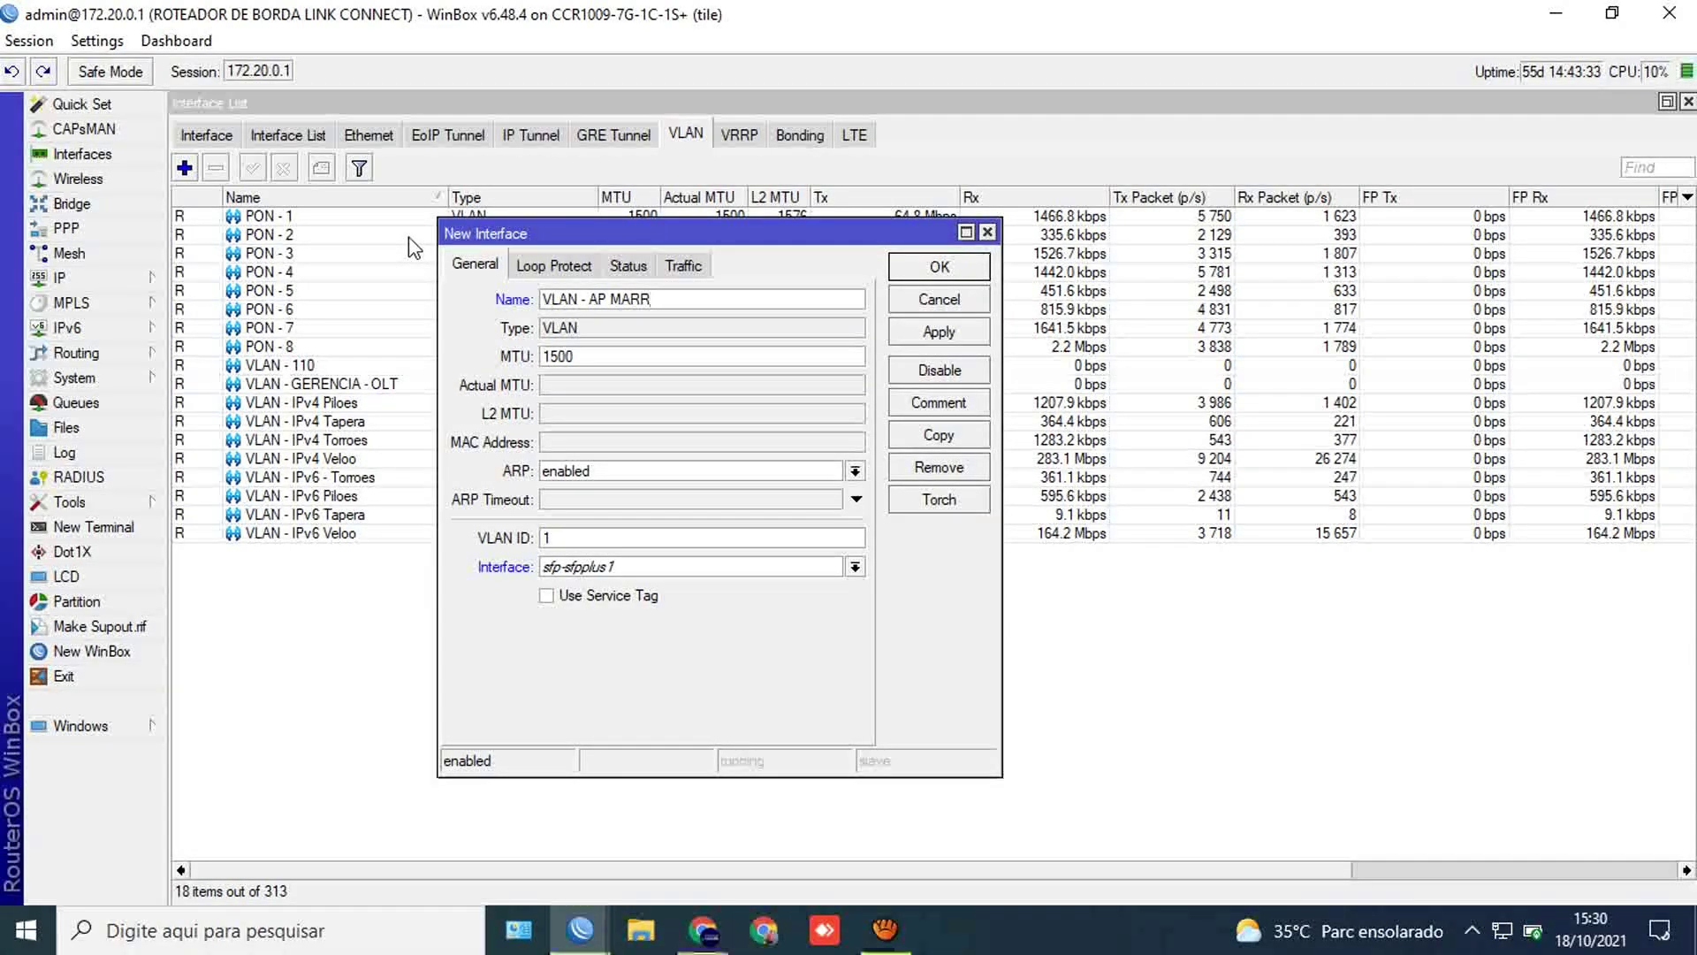
pyautogui.write('UA')
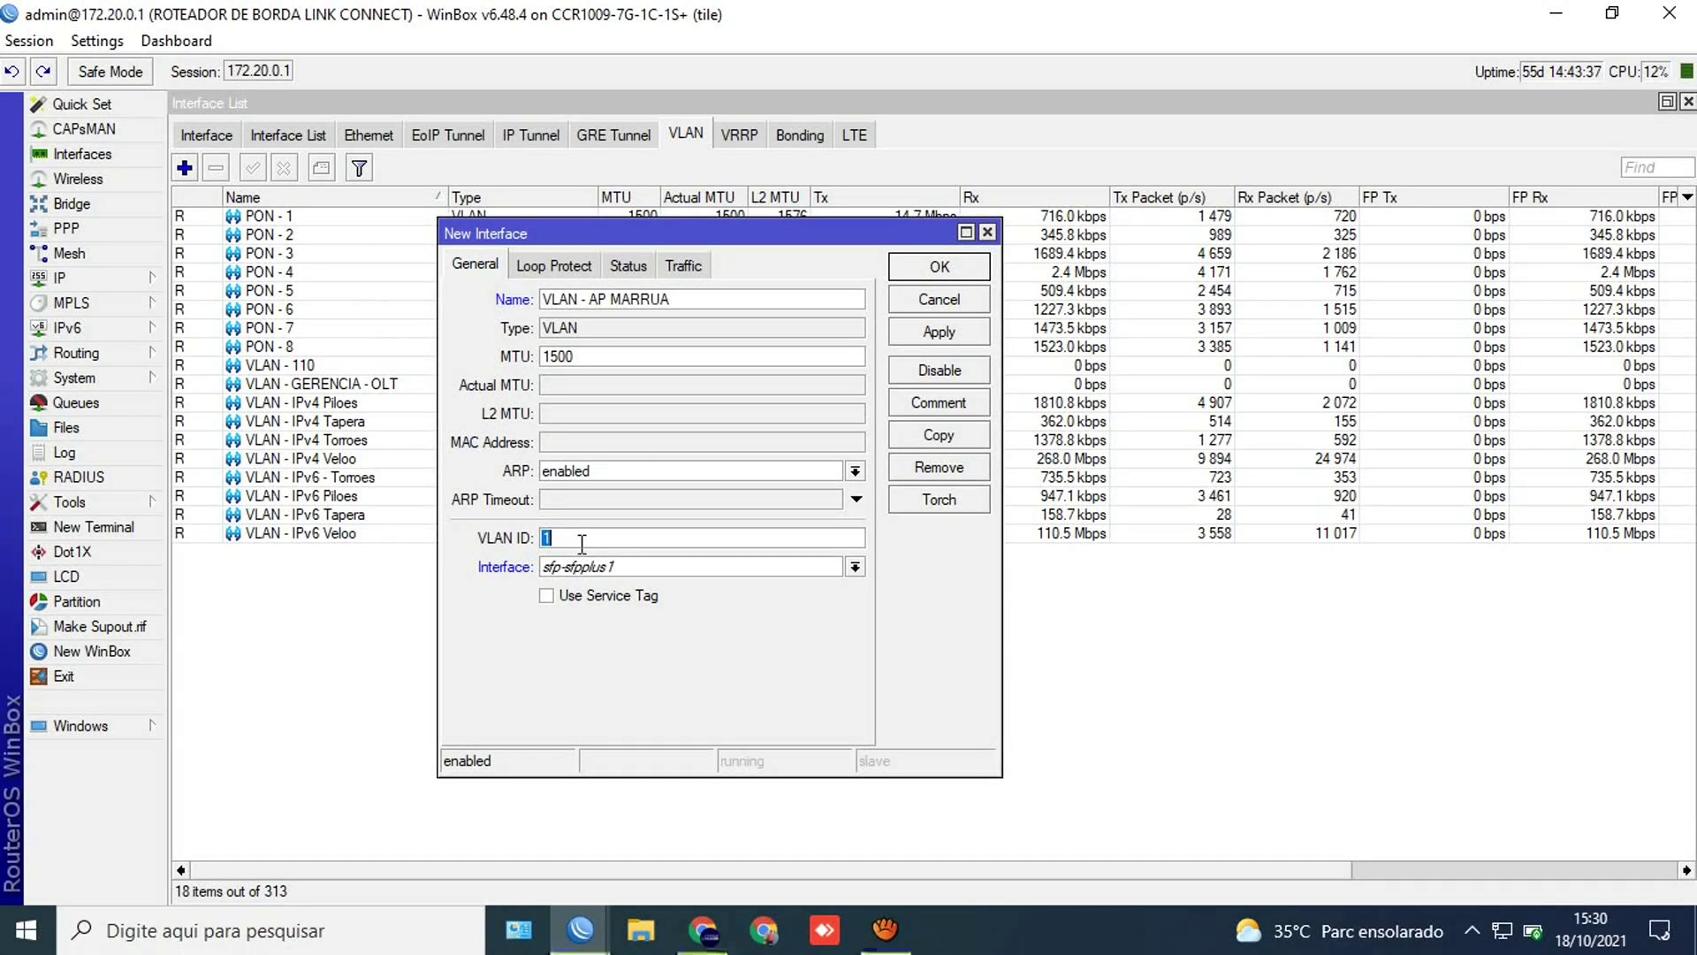
# Step: Give the new Marrua VLAN the VLAN ID 10 on "ether2 - TAPERA - PPPoE - SERVER" and save it
pyautogui.write('10')
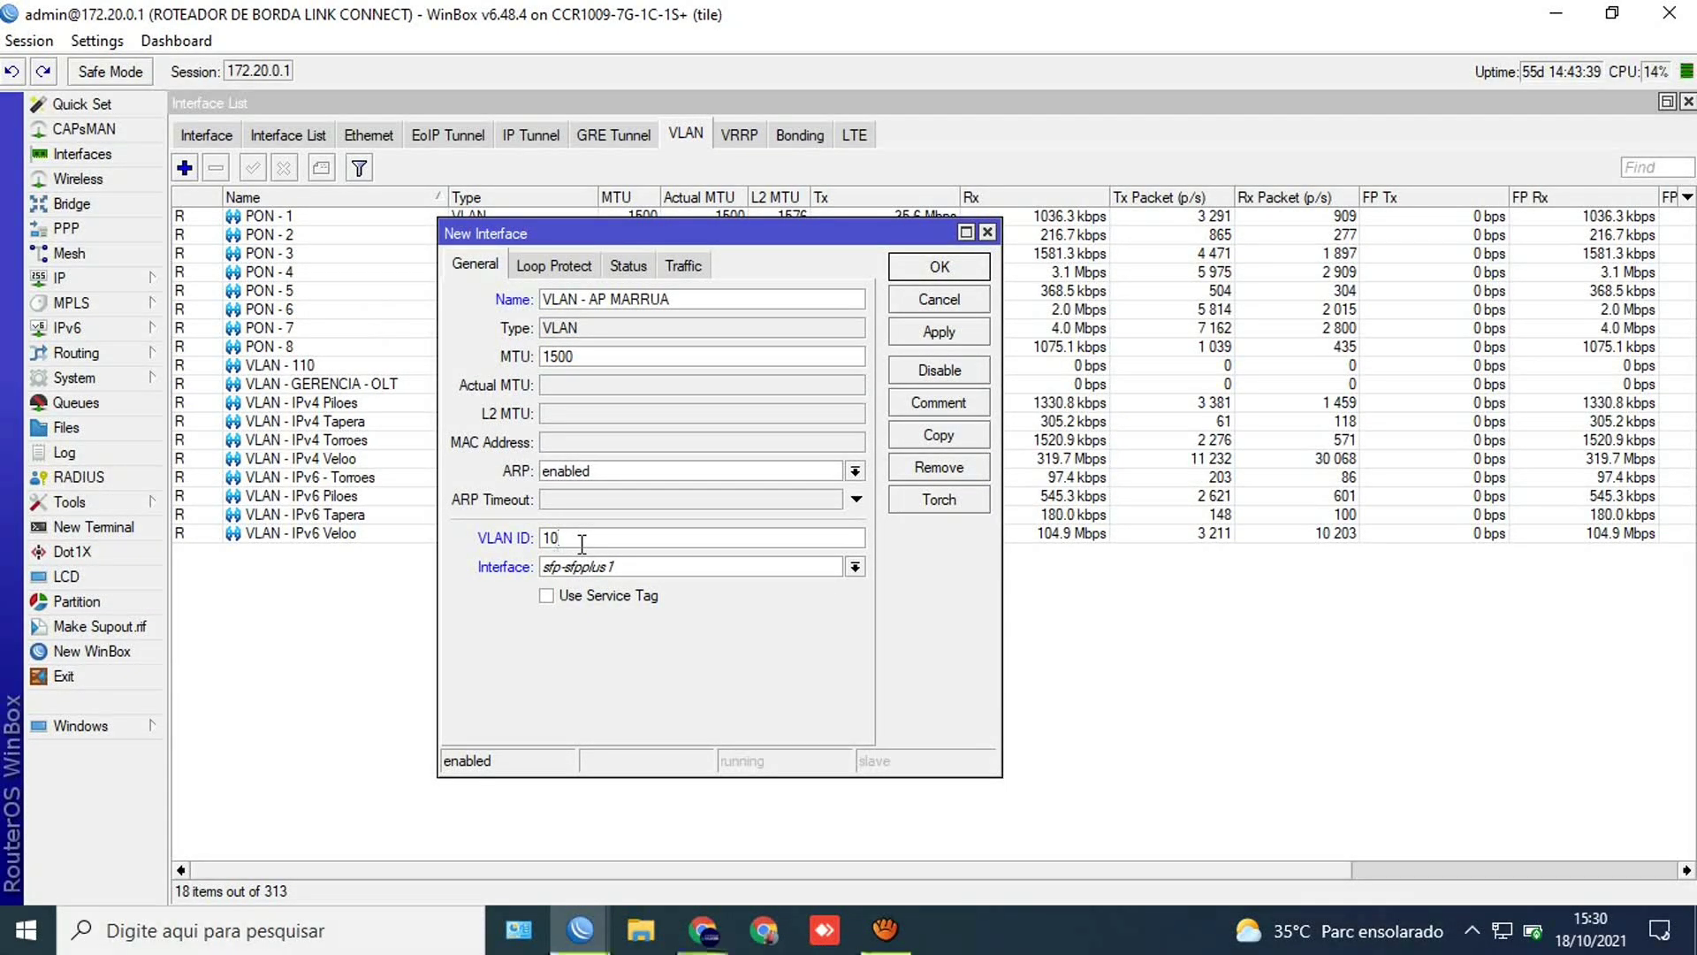
pyautogui.click(605, 567)
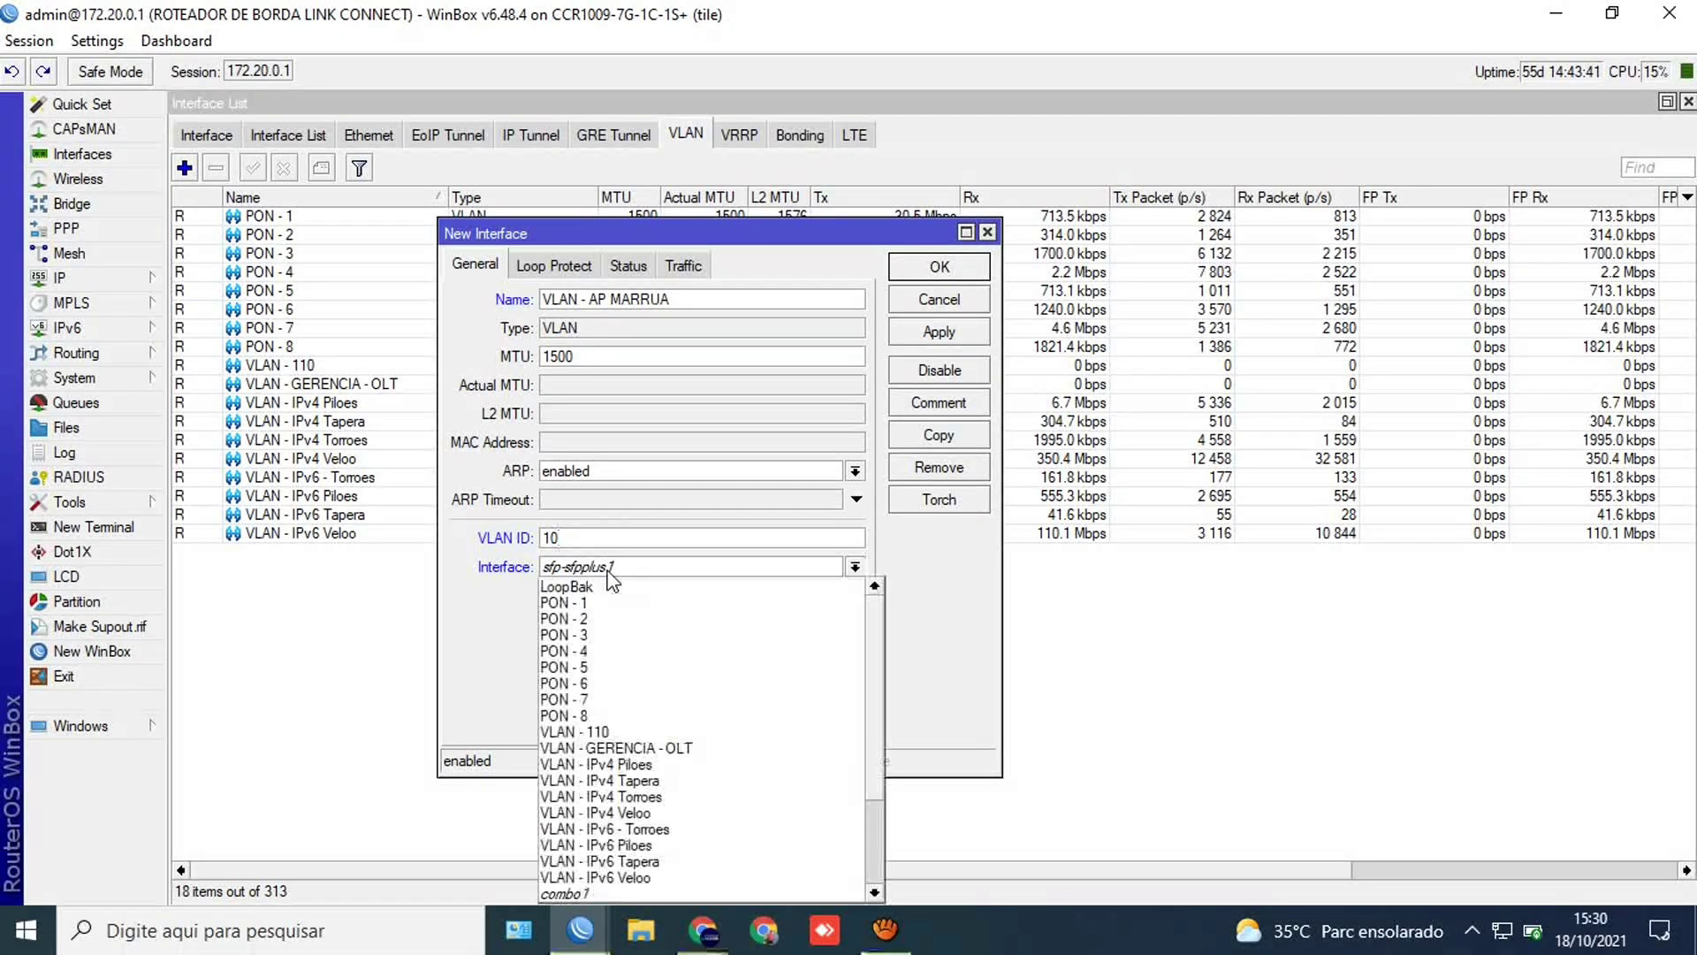
pyautogui.scroll(-3, 619, 778)
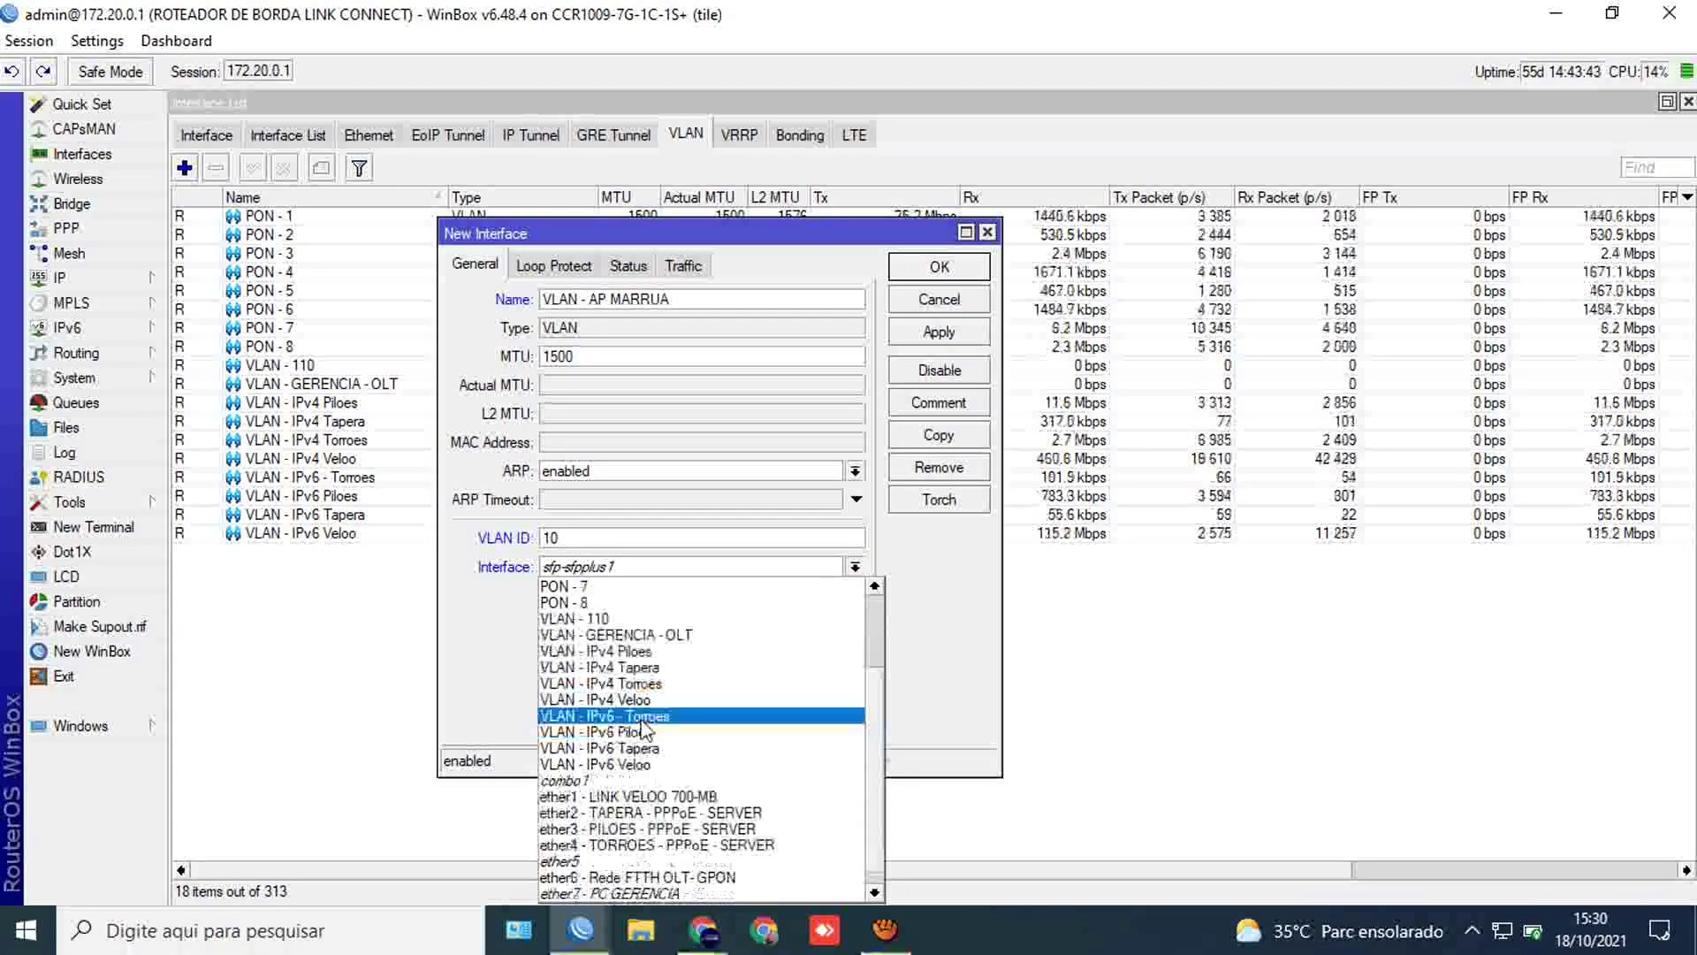
pyautogui.click(676, 799)
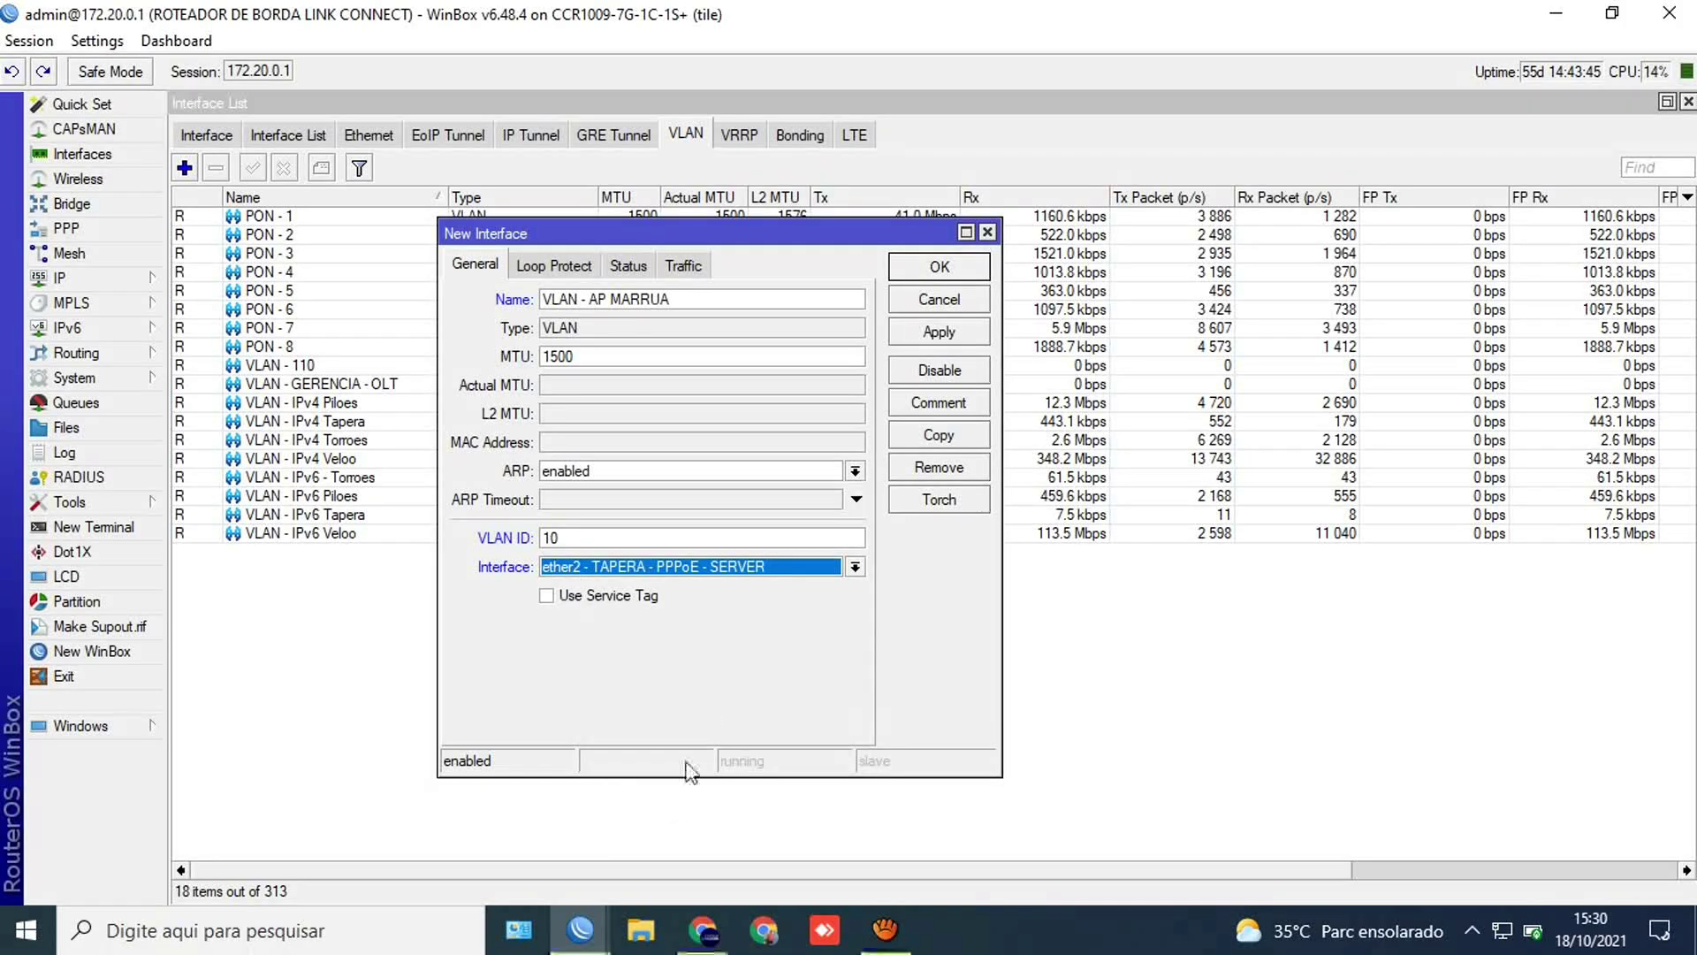
pyautogui.click(955, 331)
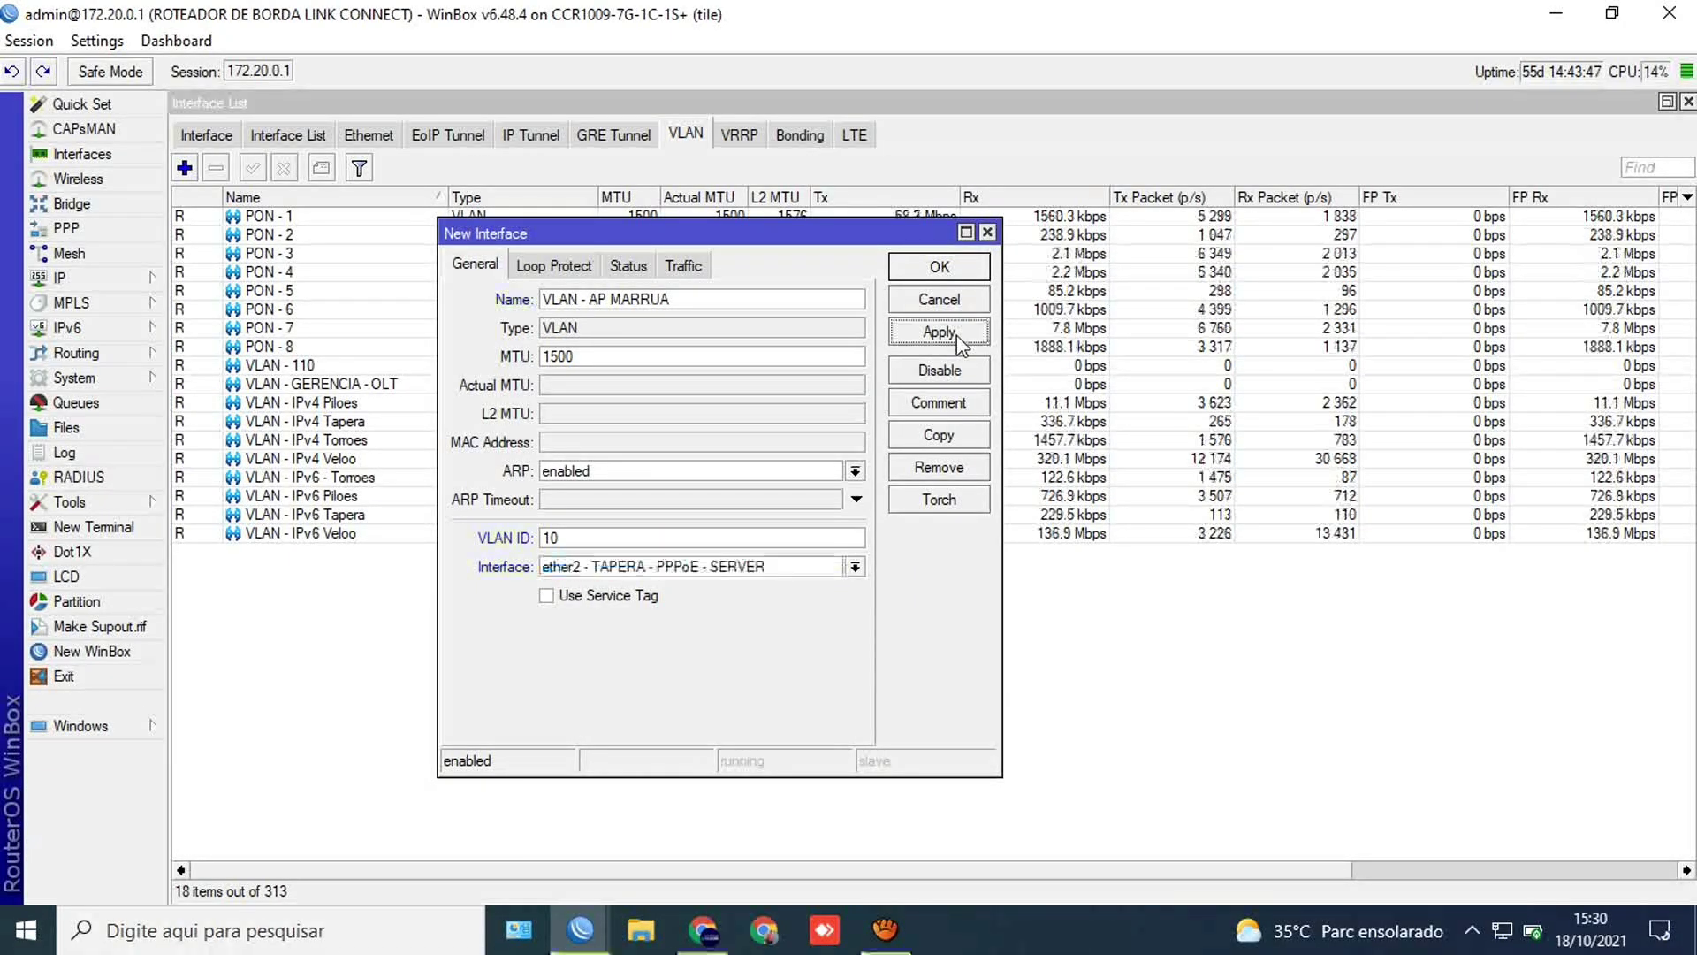
pyautogui.click(911, 272)
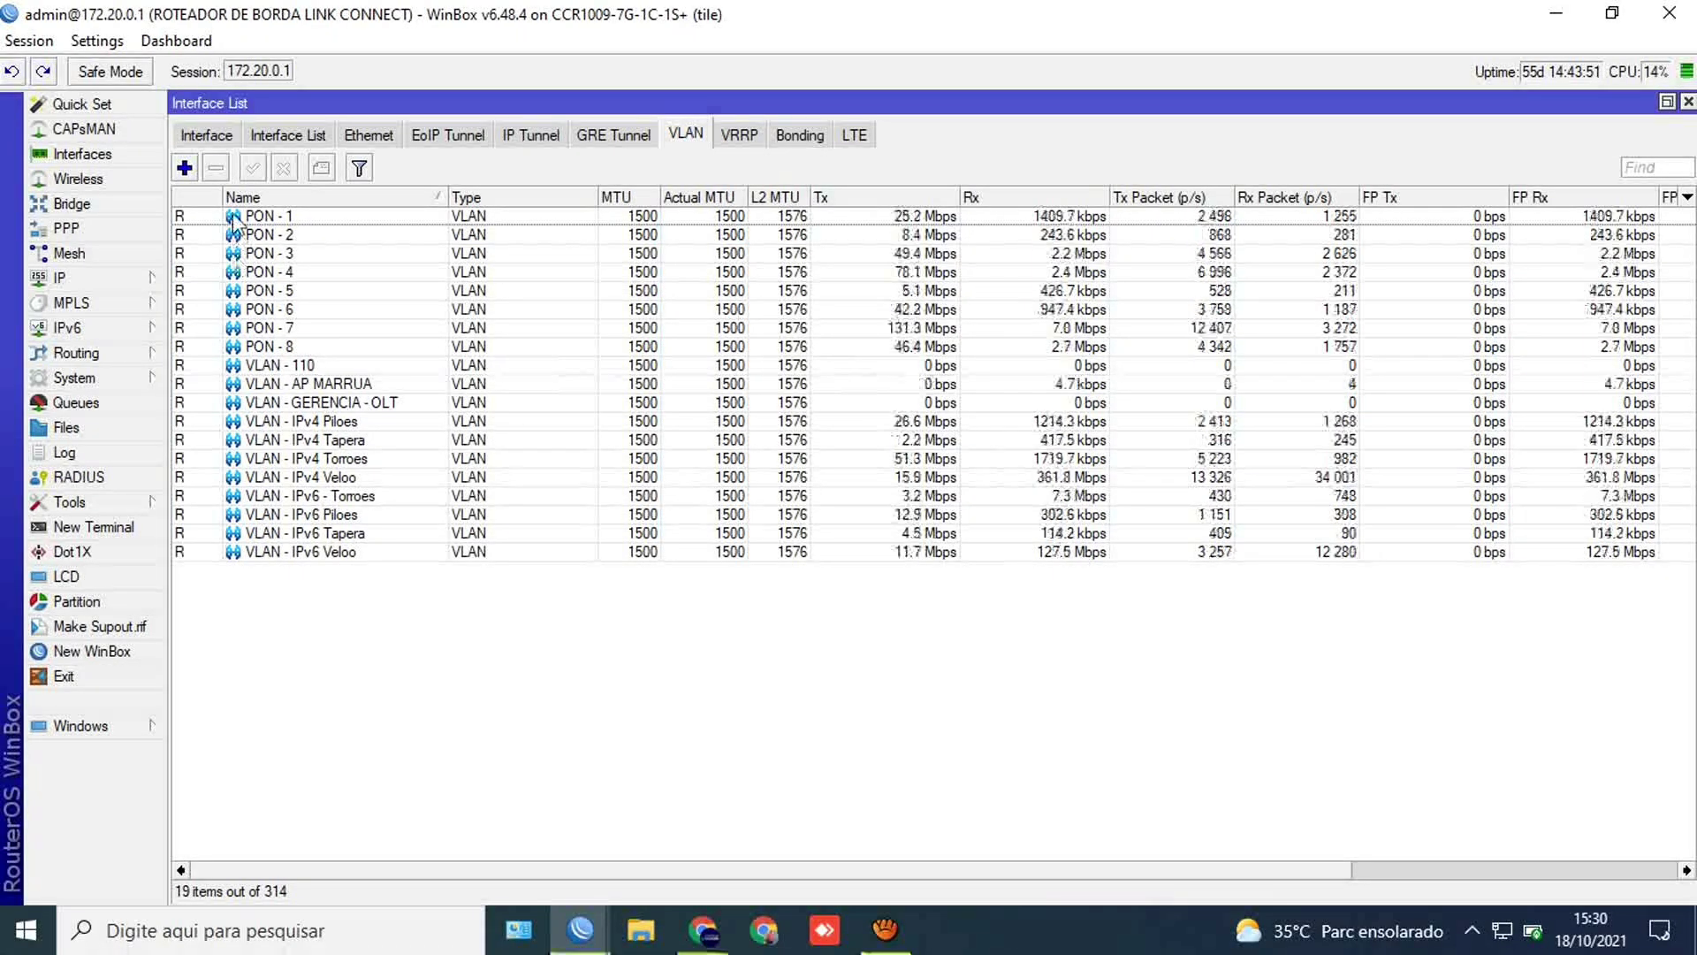
# Step: Copy the Marrua VLAN as a new interface named "VLAN - AP CRAUNAS" and apply it with VLAN ID 20
pyautogui.doubleClick(310, 383)
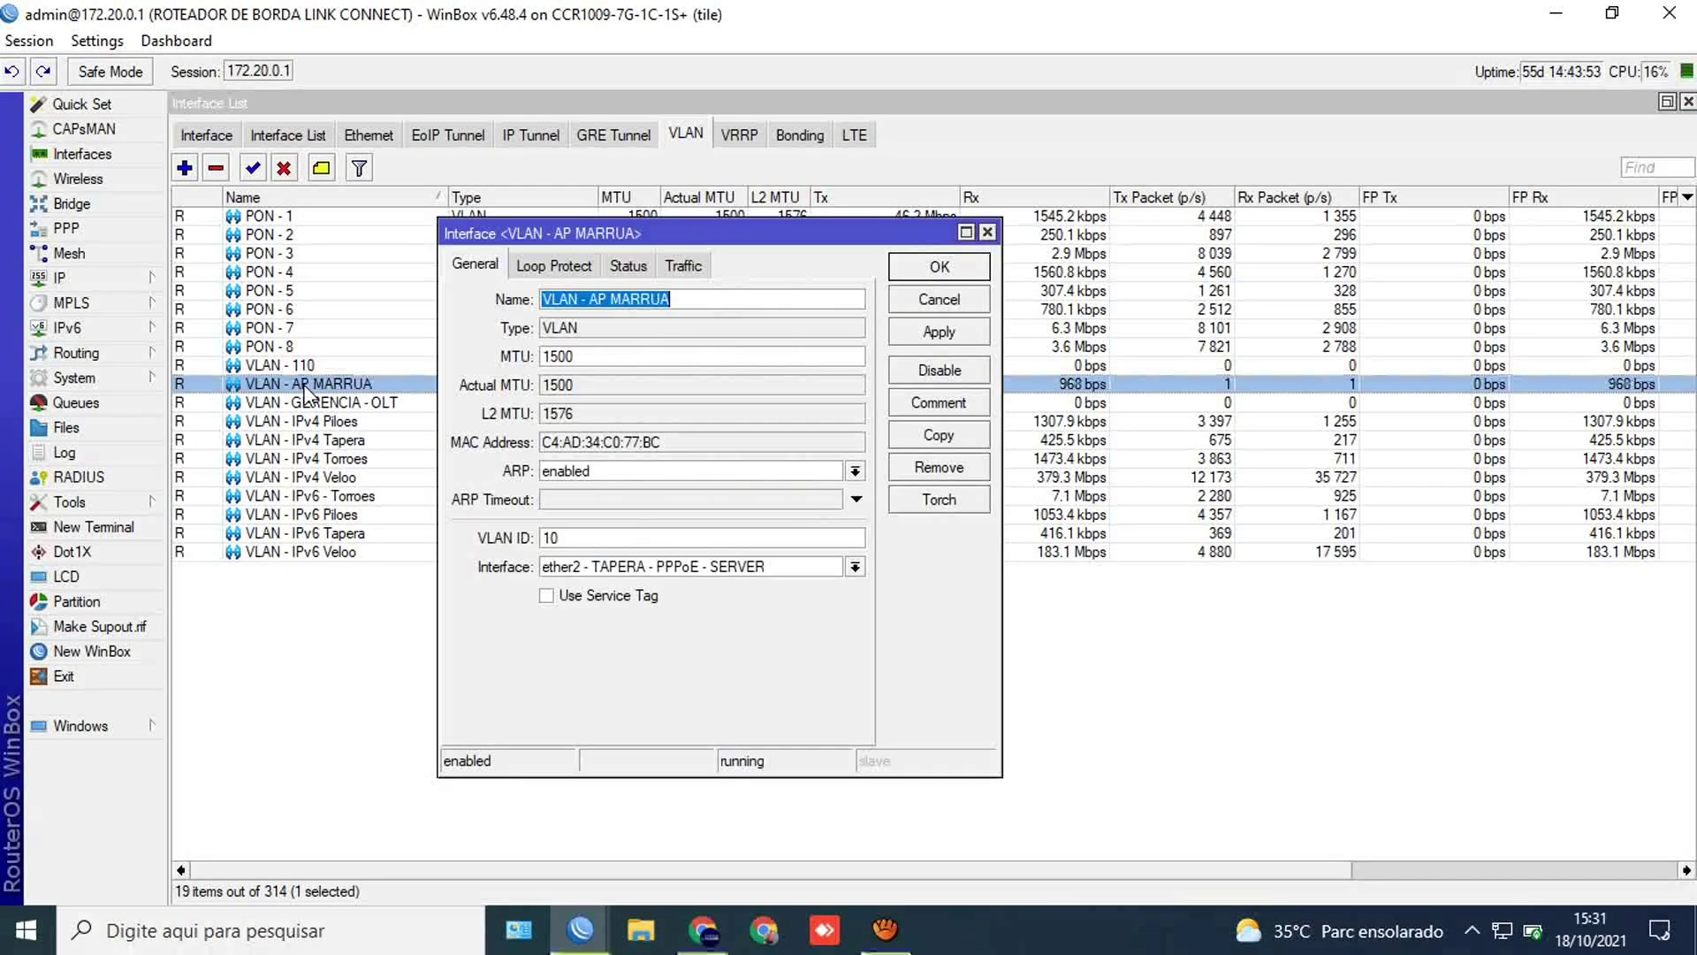
pyautogui.click(939, 435)
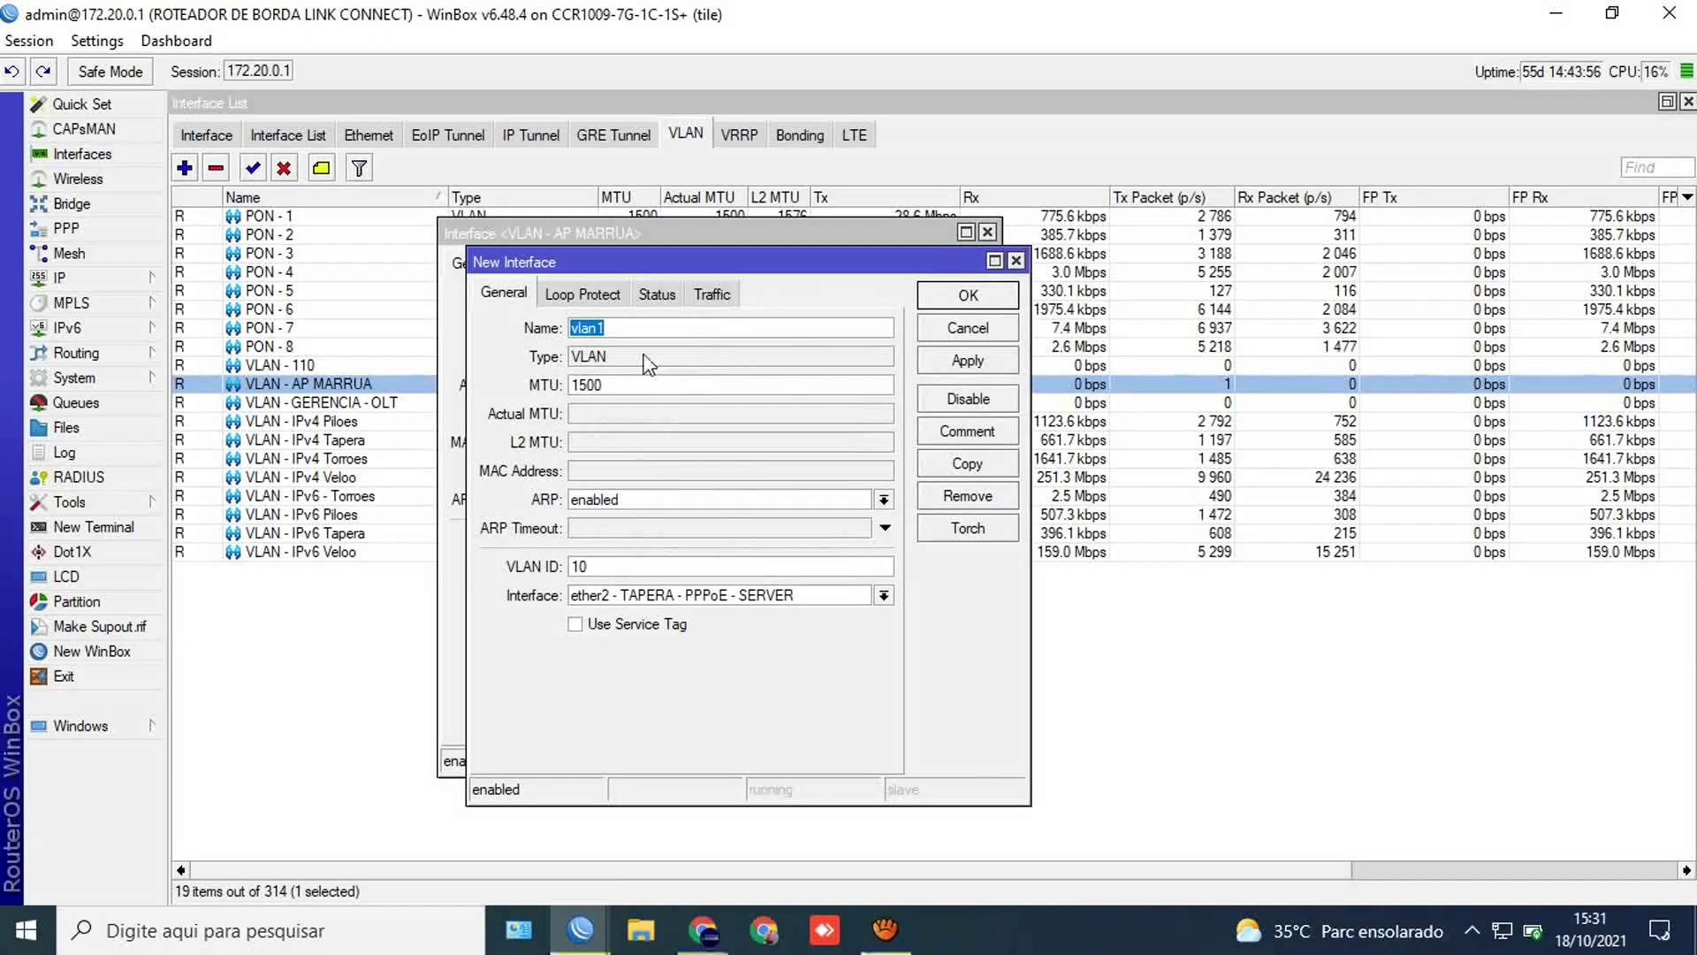
pyautogui.write('VLA')
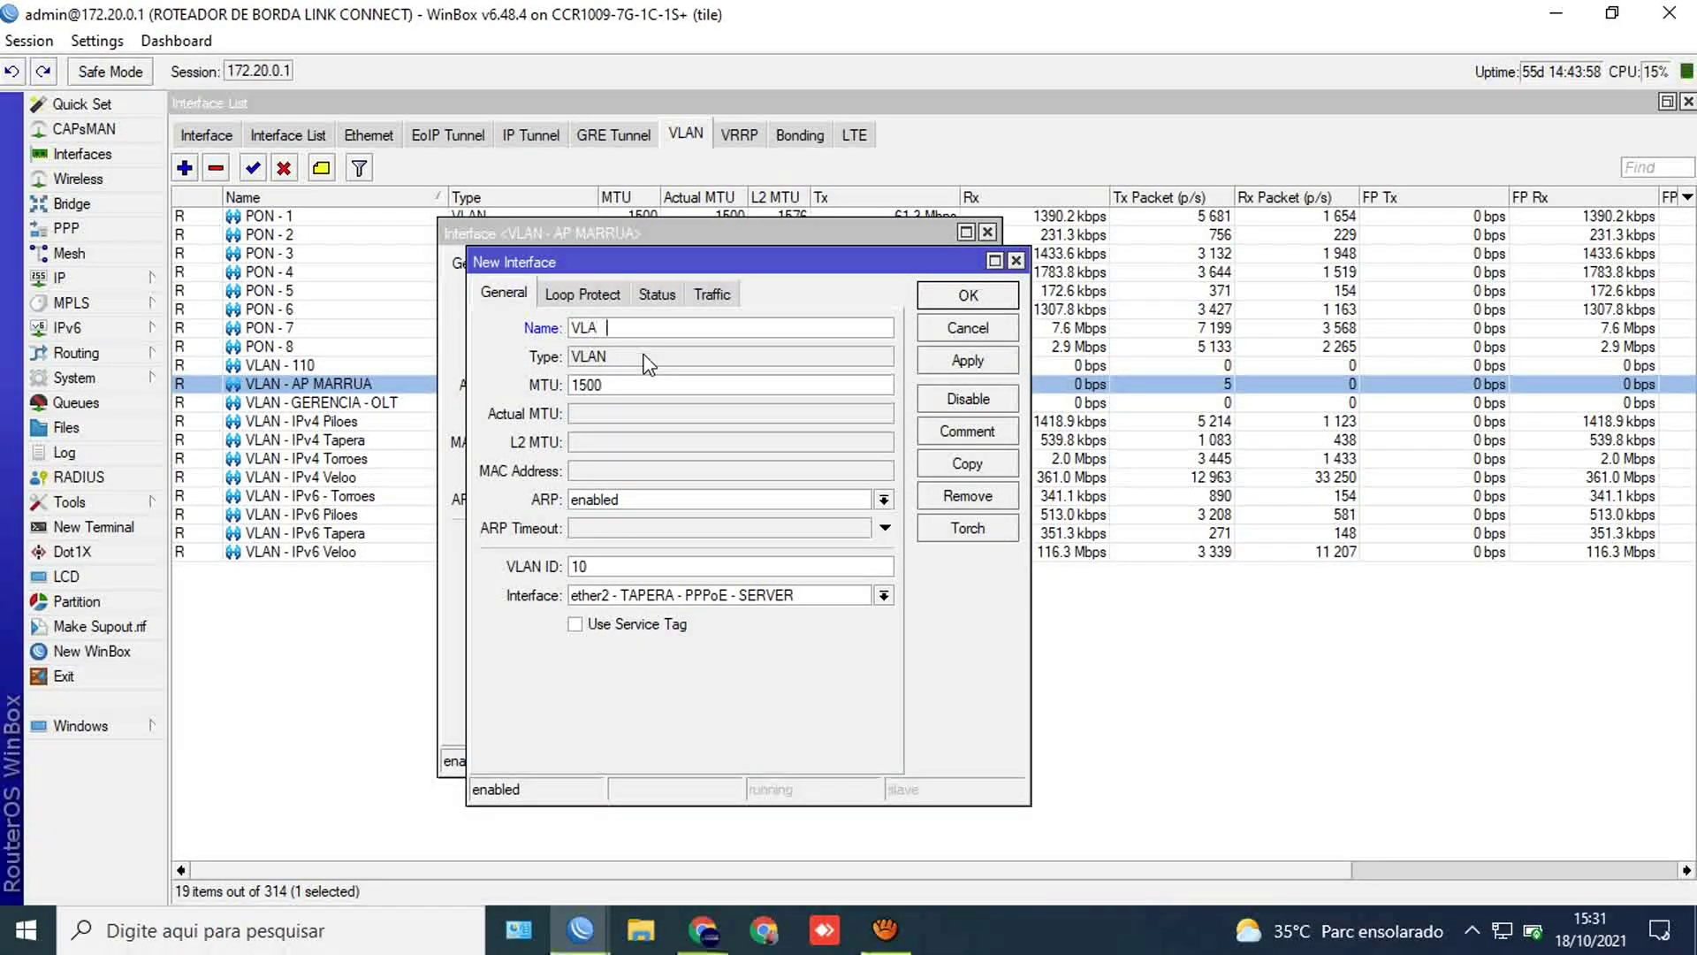
pyautogui.write('N - ')
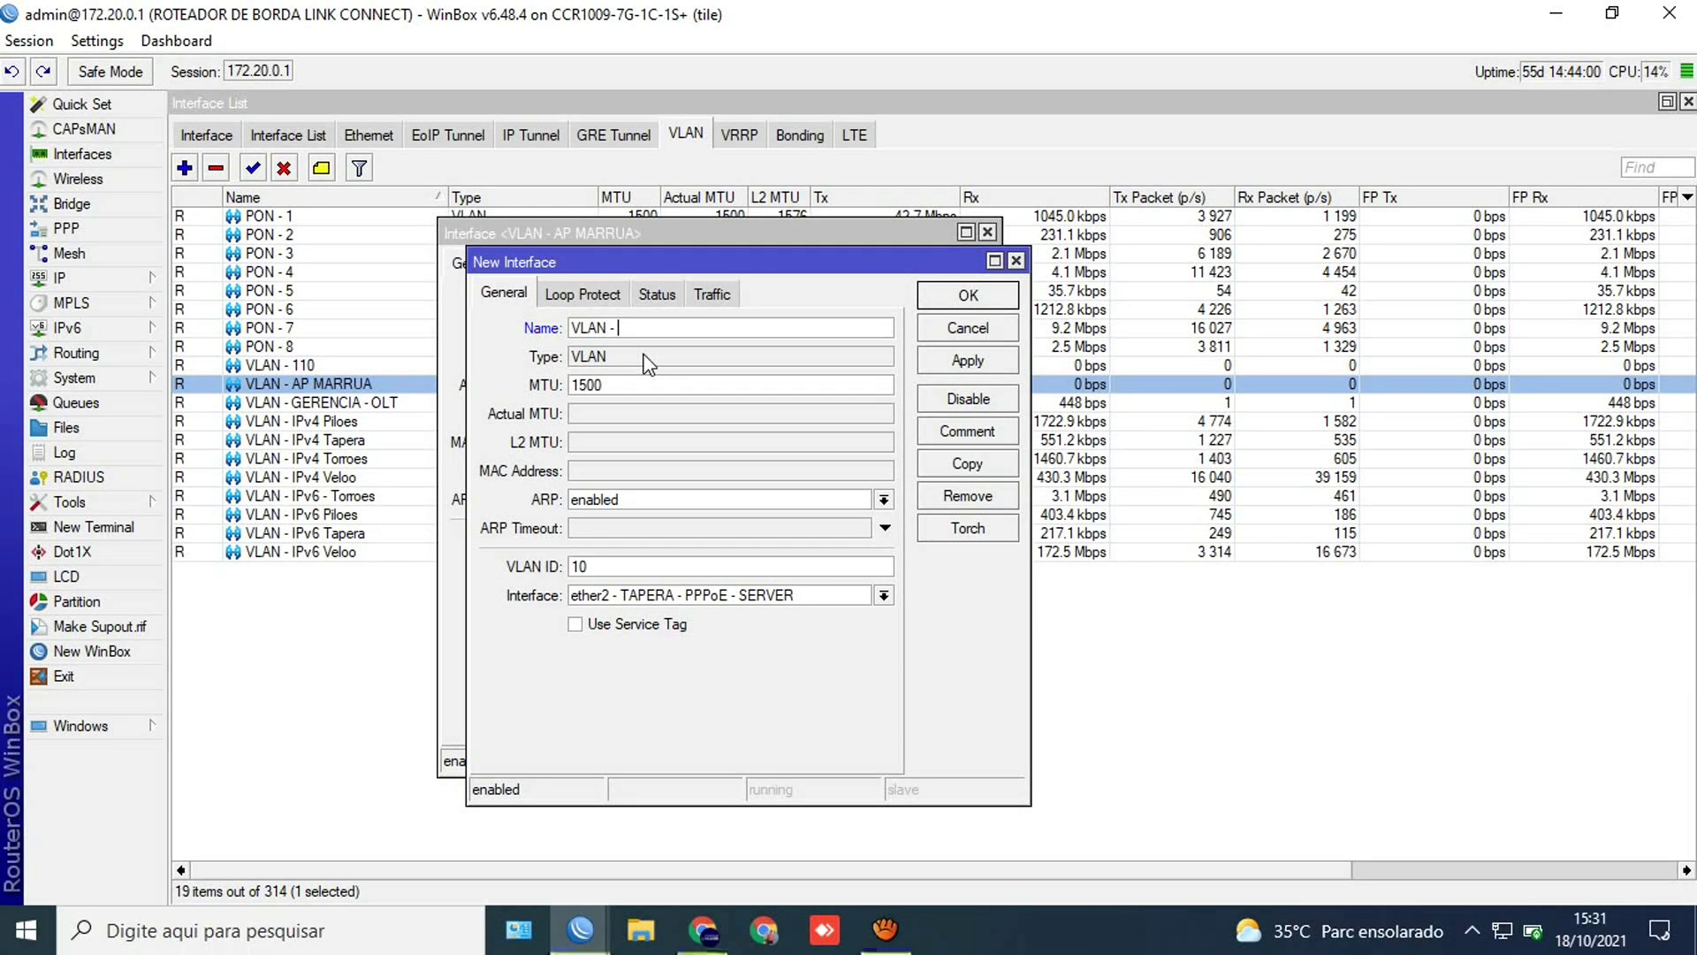
pyautogui.write('AP')
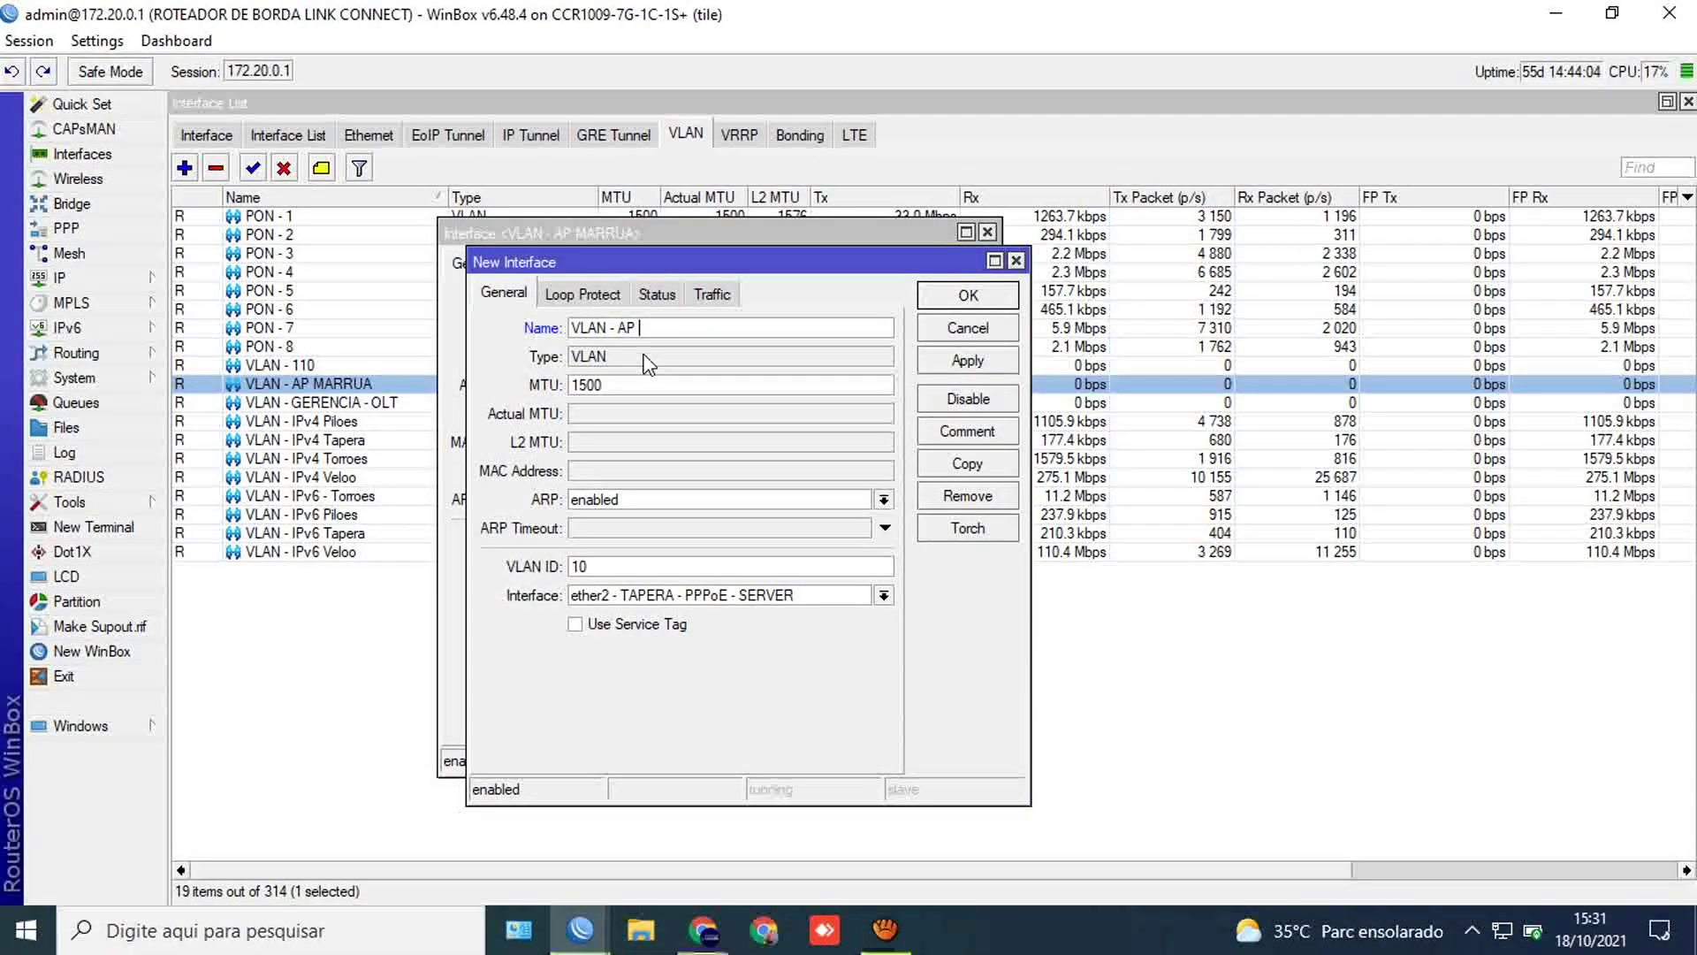
pyautogui.write(' CRAUNAS')
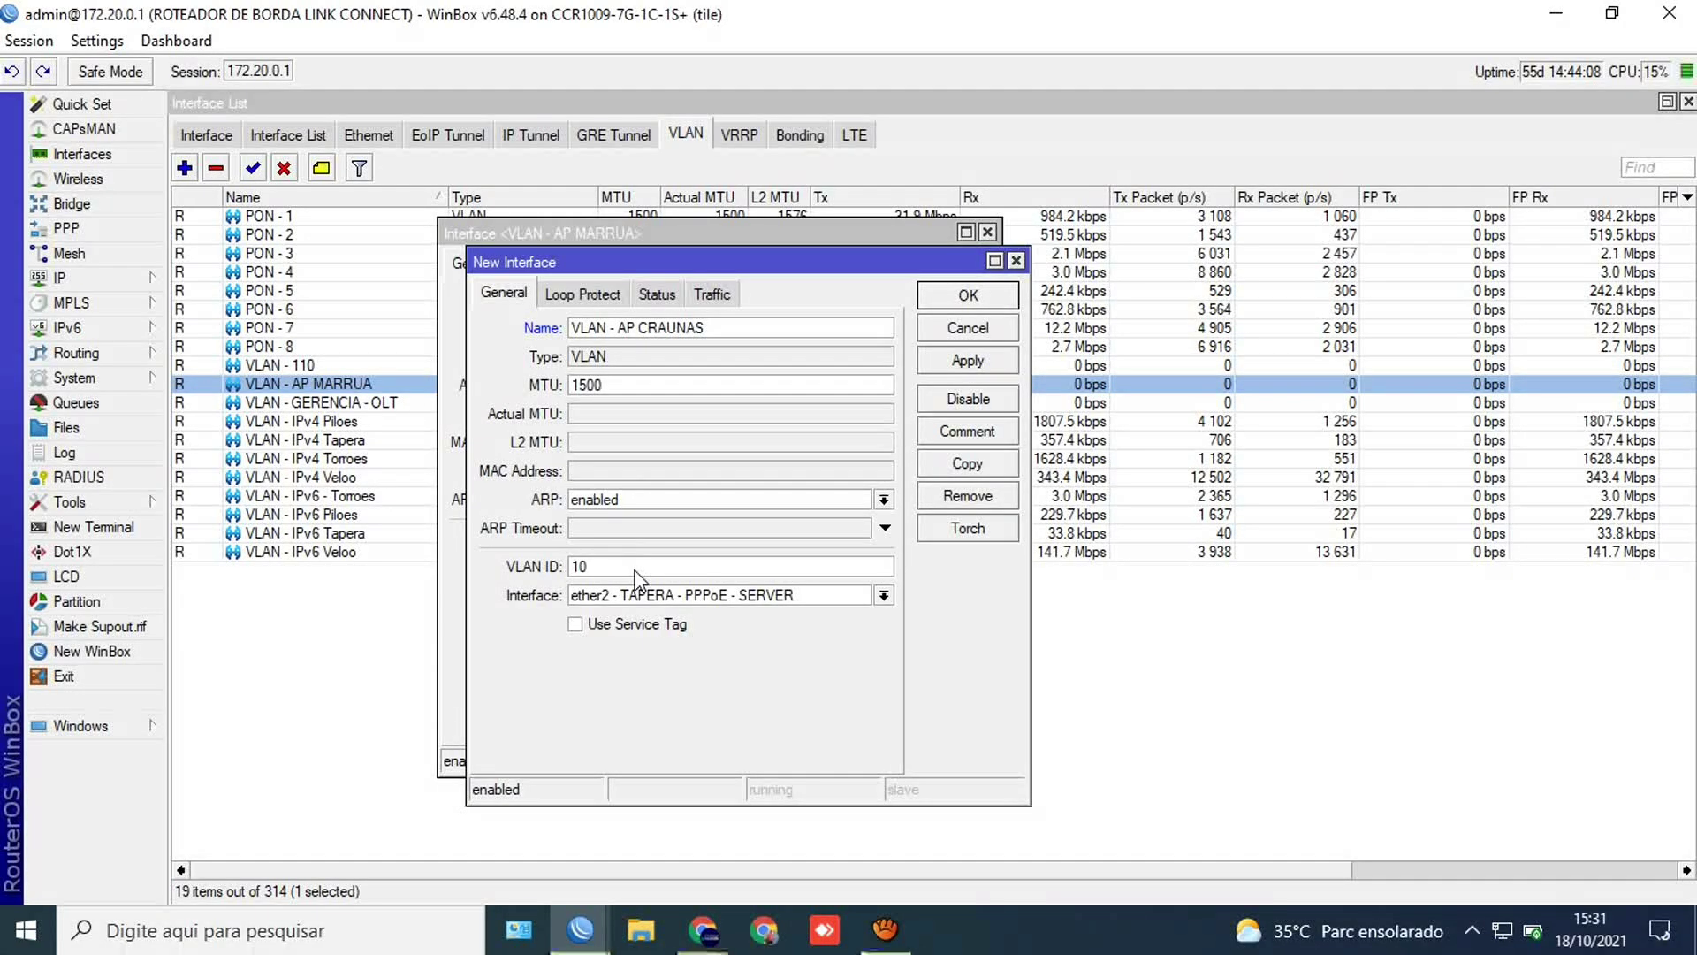
pyautogui.press('BackSpace')
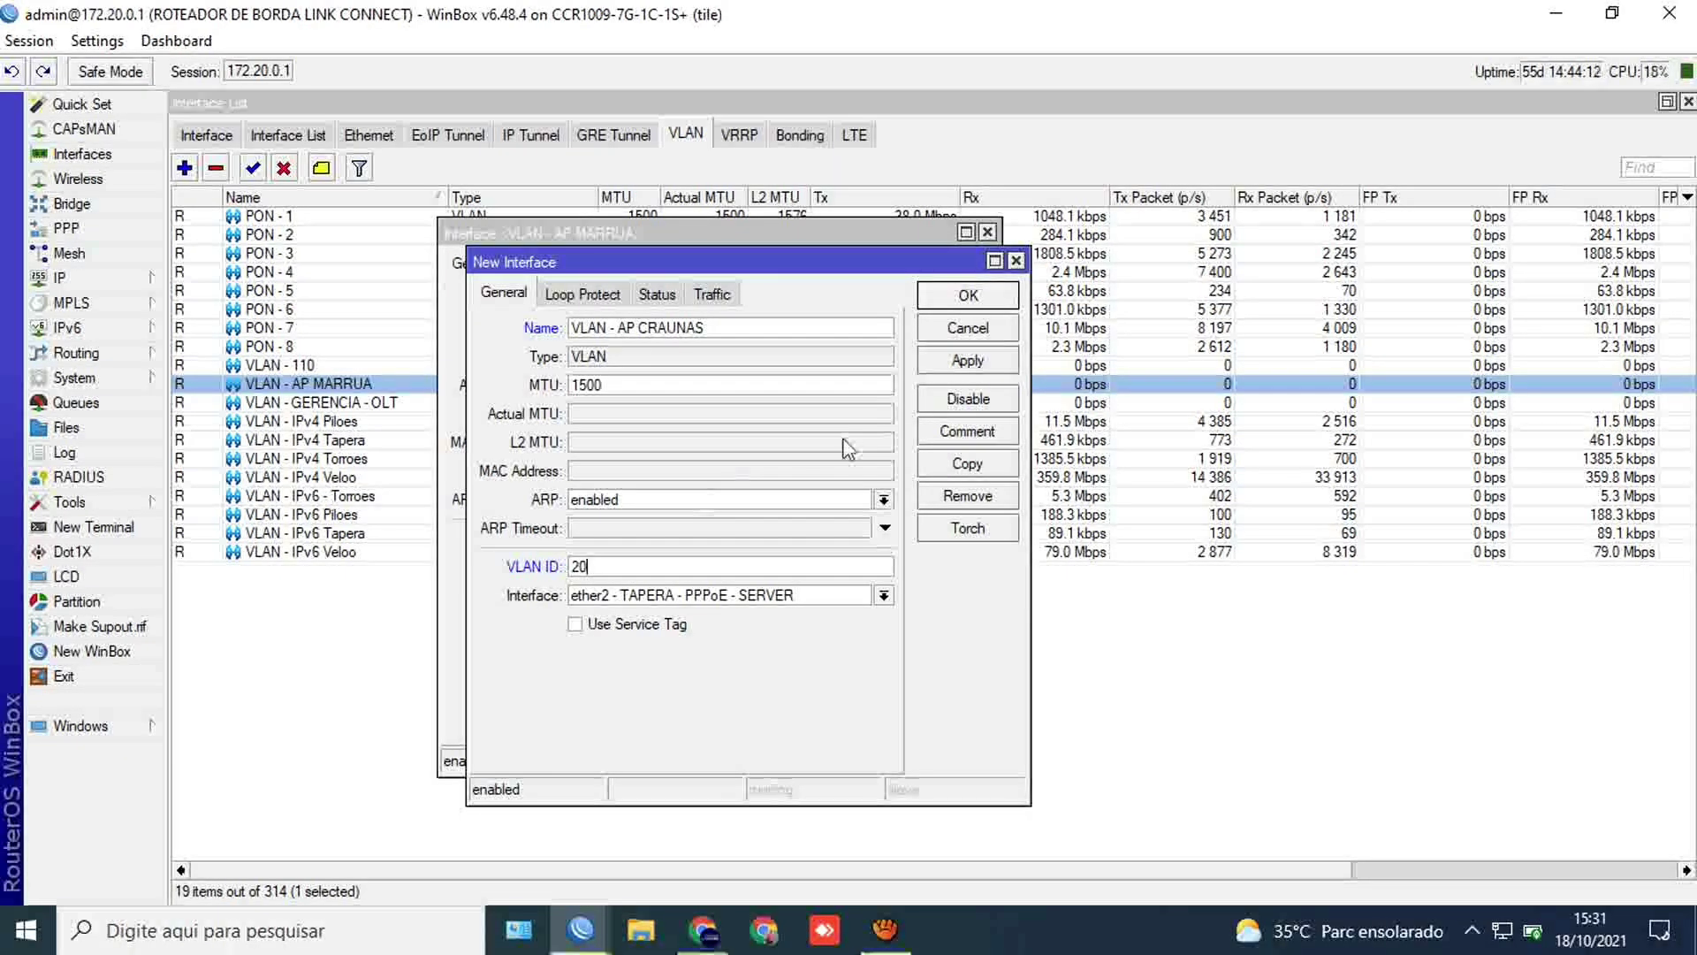
pyautogui.click(937, 363)
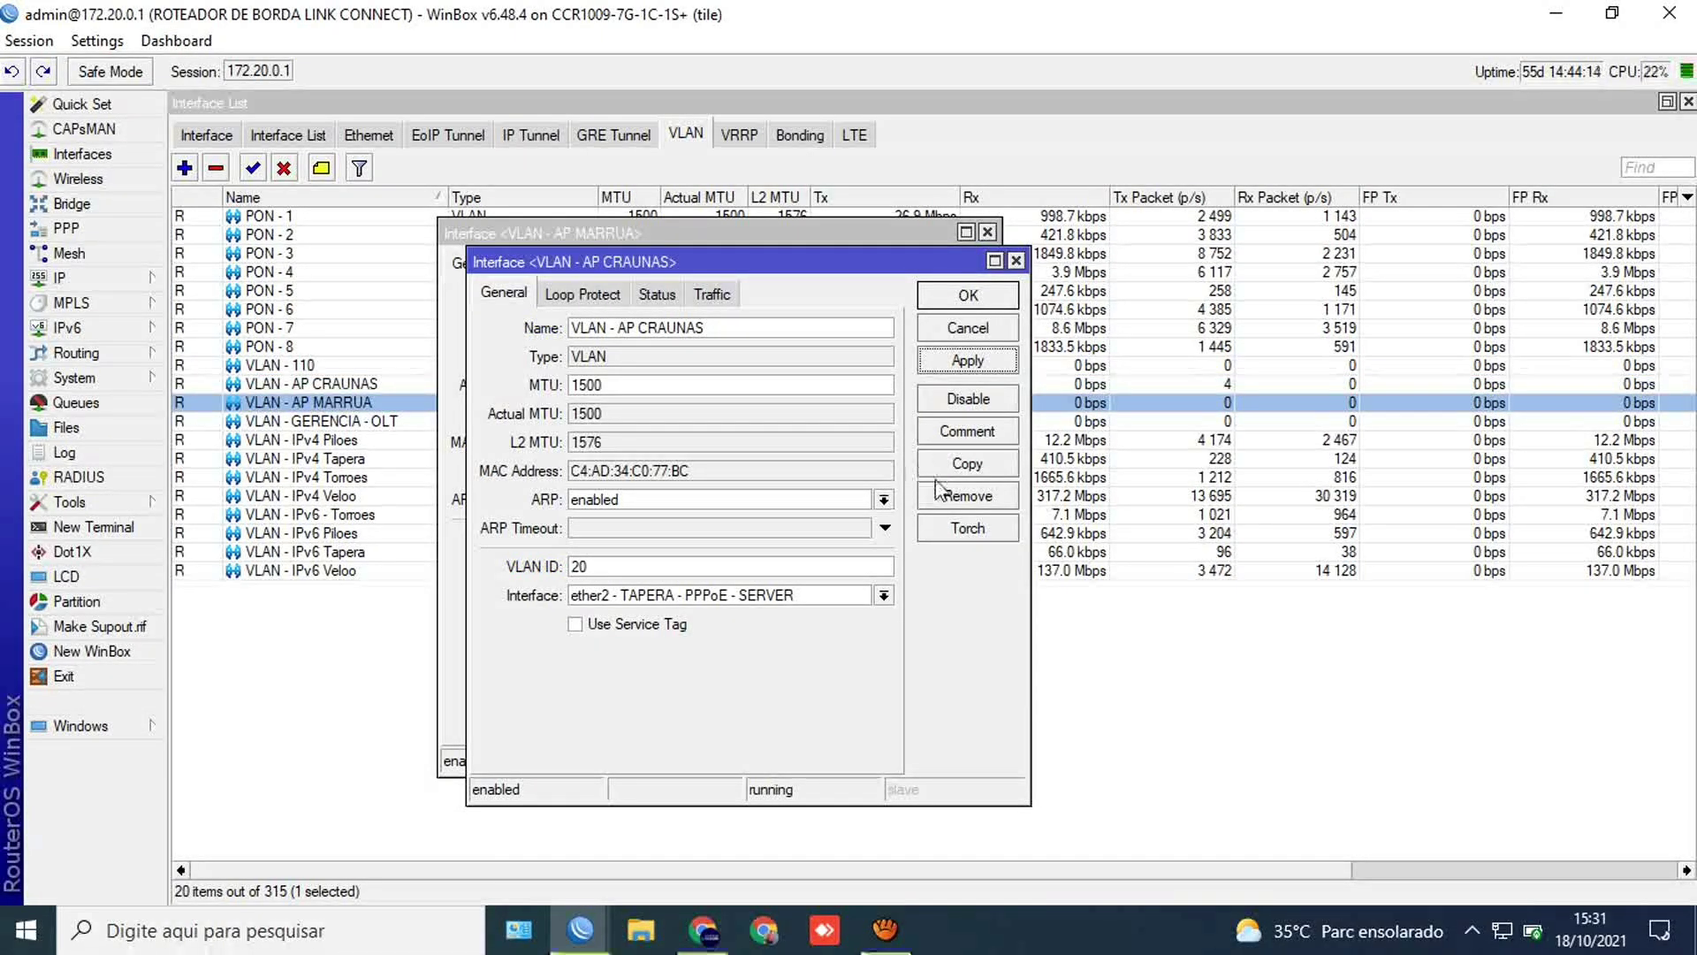
# Step: Copy the Craunas VLAN as a new interface and name it "VLAN - AP LARANJEIRA"
pyautogui.click(977, 469)
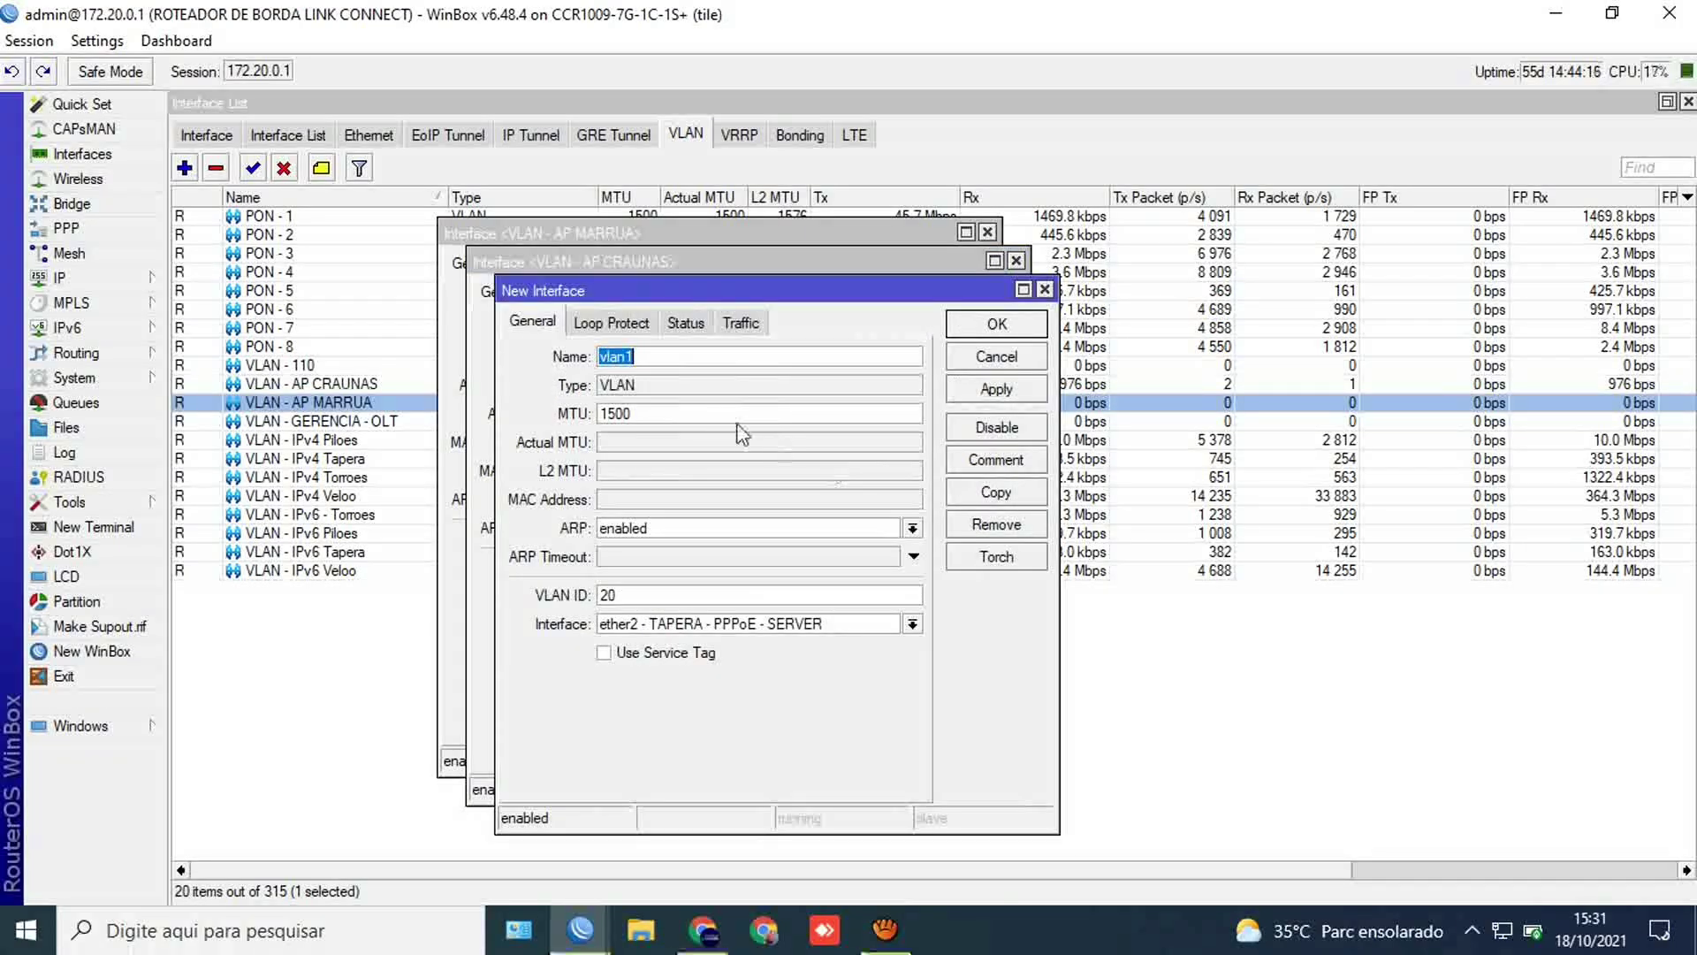
pyautogui.write('VLA')
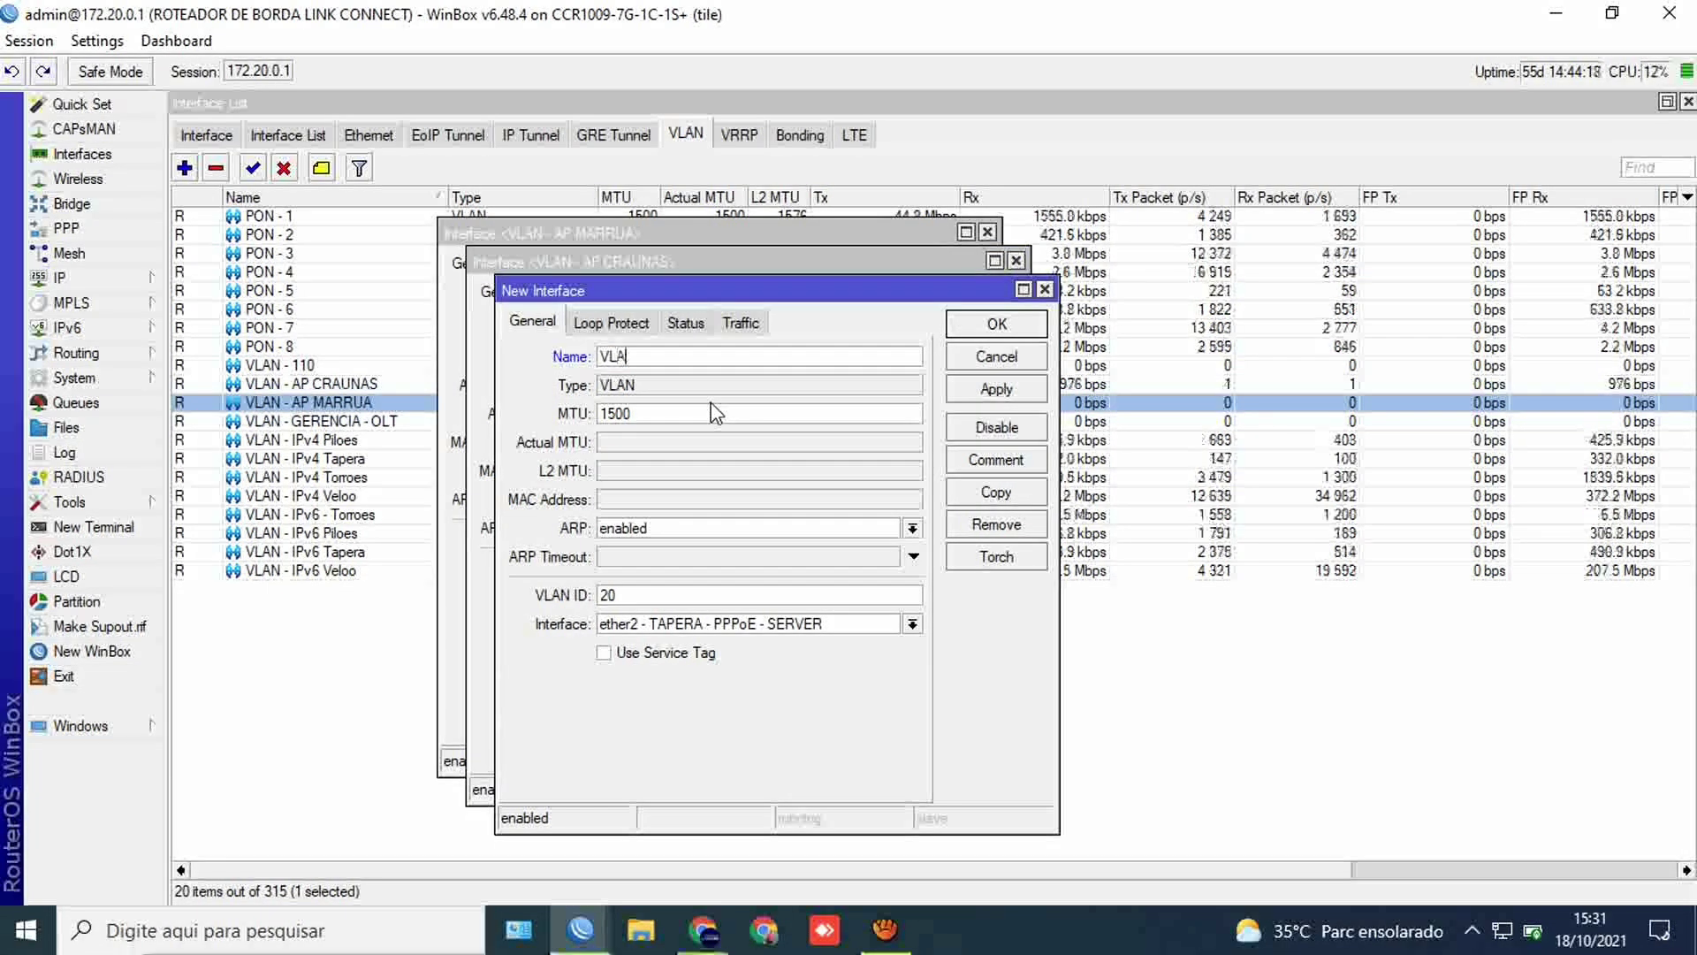
pyautogui.write('N -')
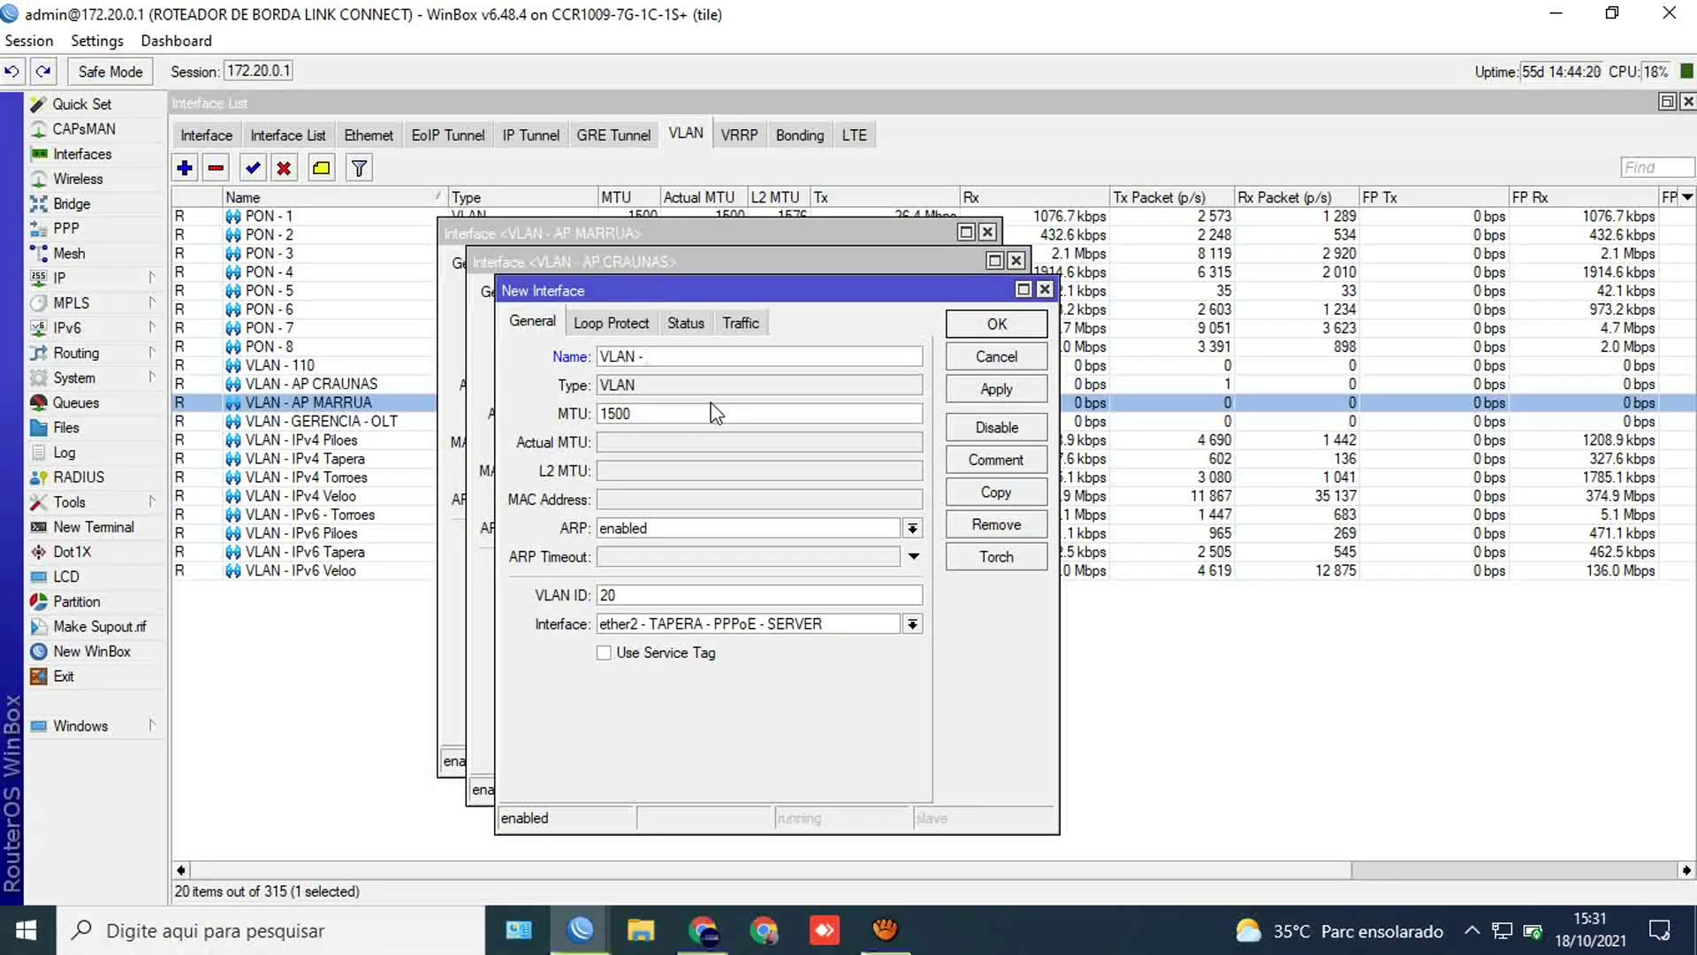
pyautogui.write(' AP')
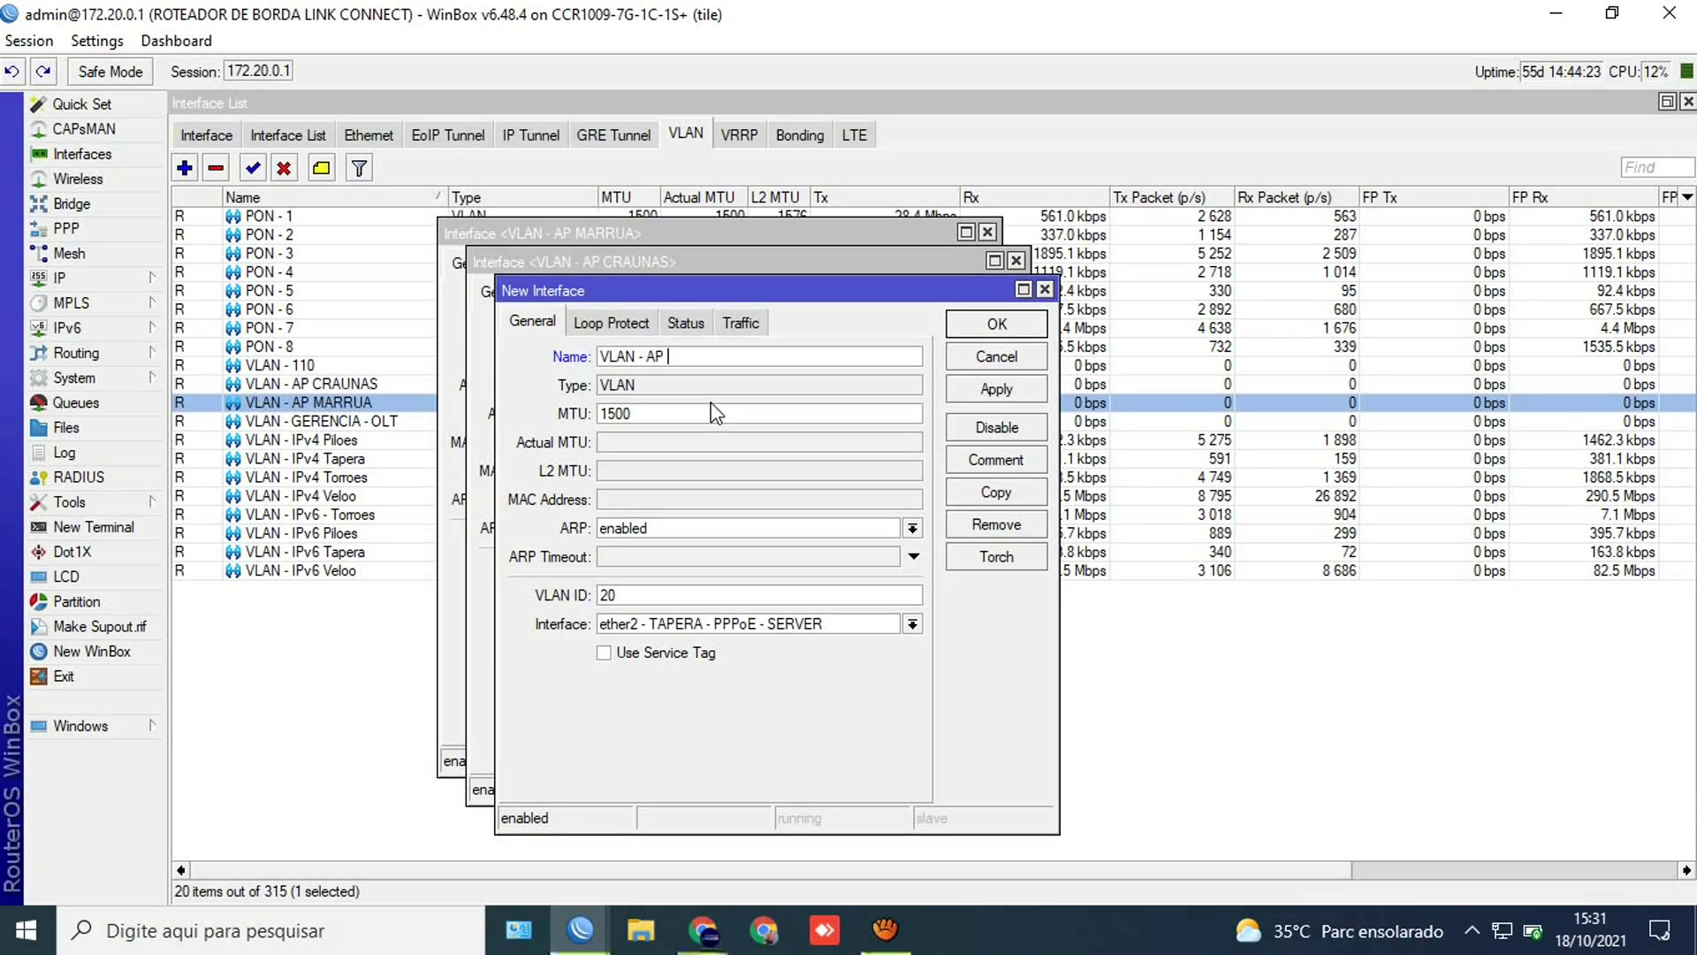
pyautogui.write(' LA')
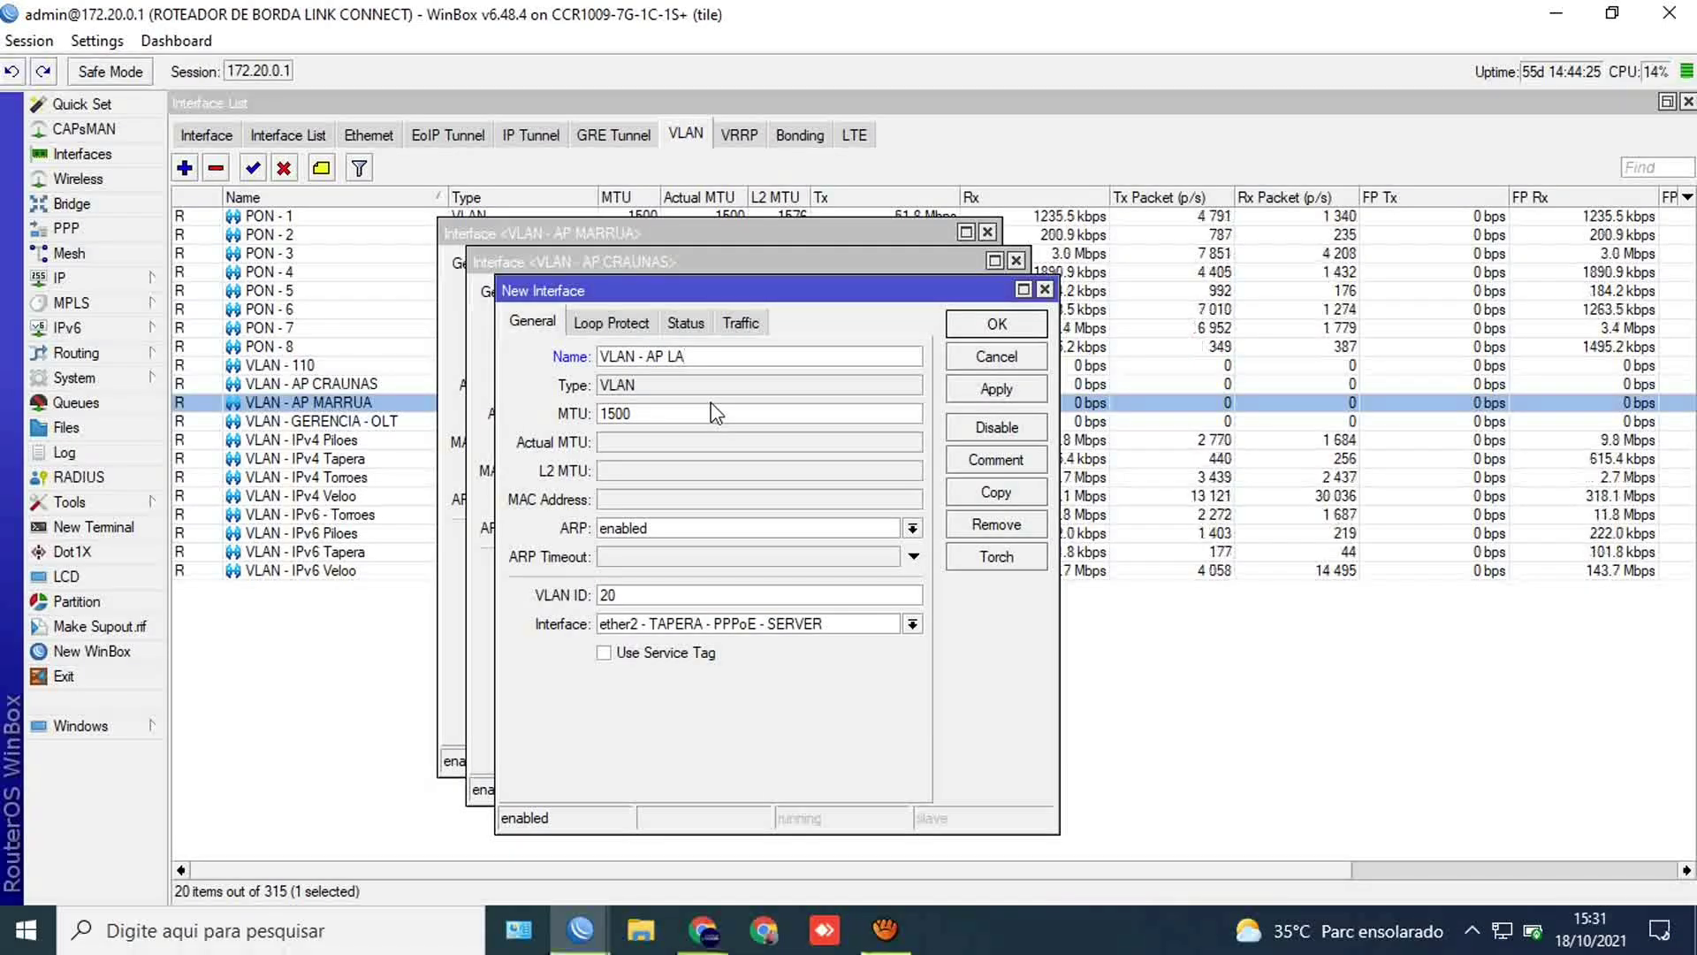
pyautogui.write('RANJE')
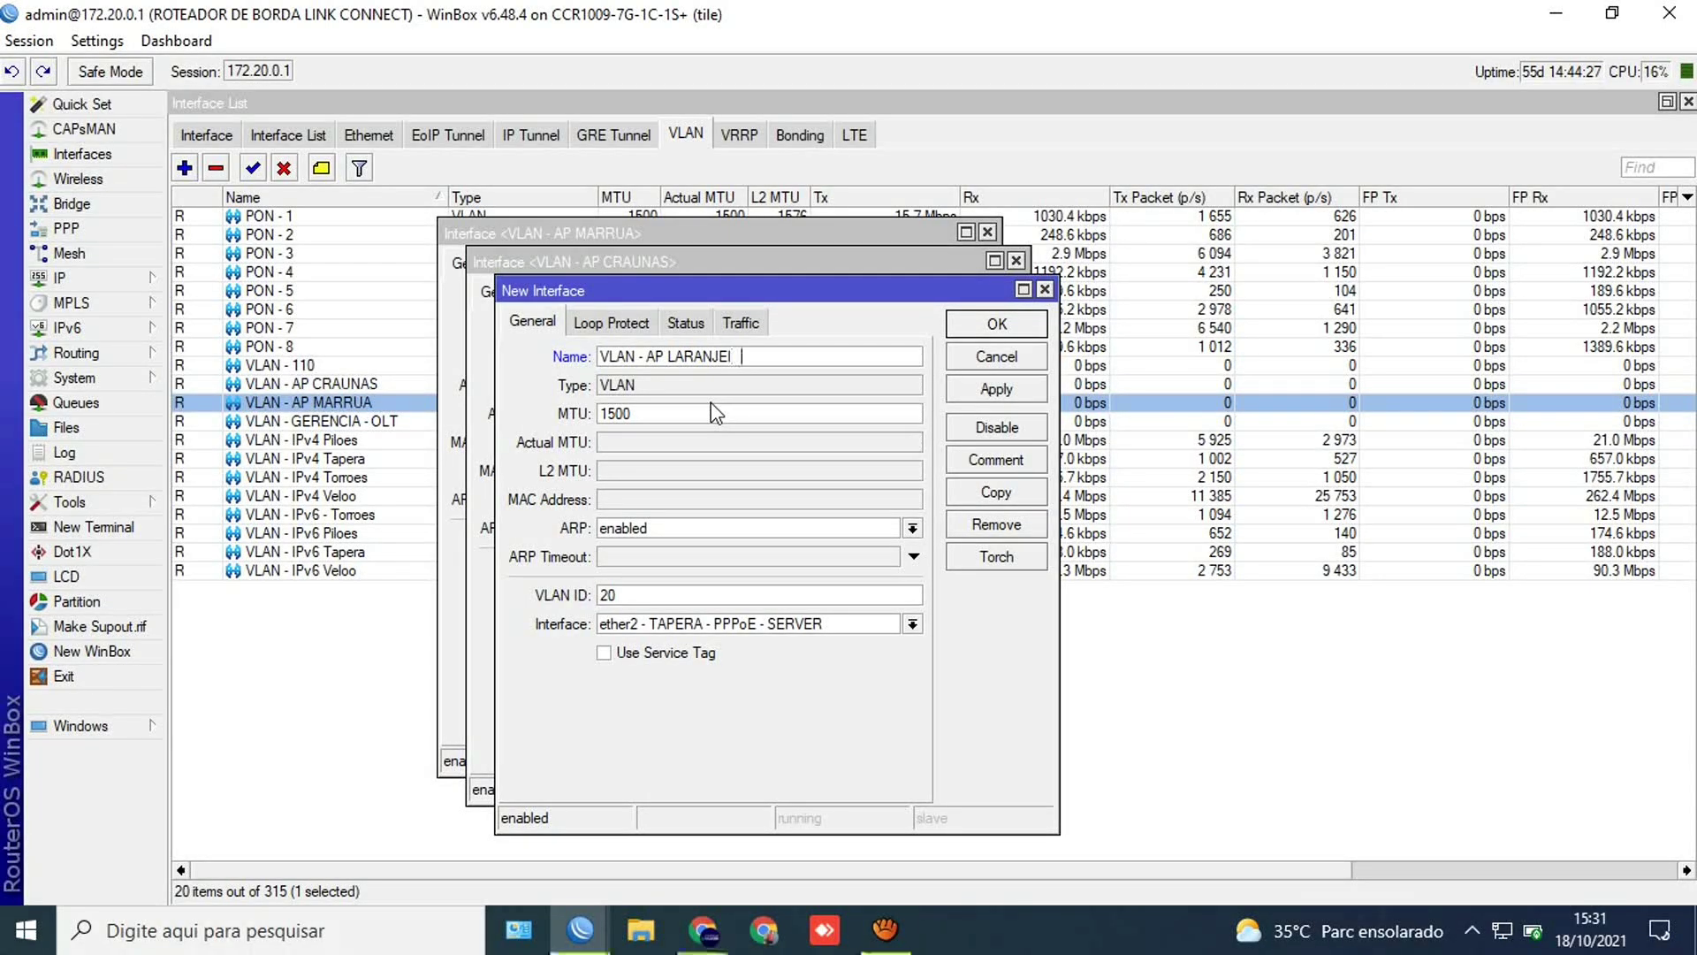
pyautogui.press('BackSpace')
pyautogui.write('RA')
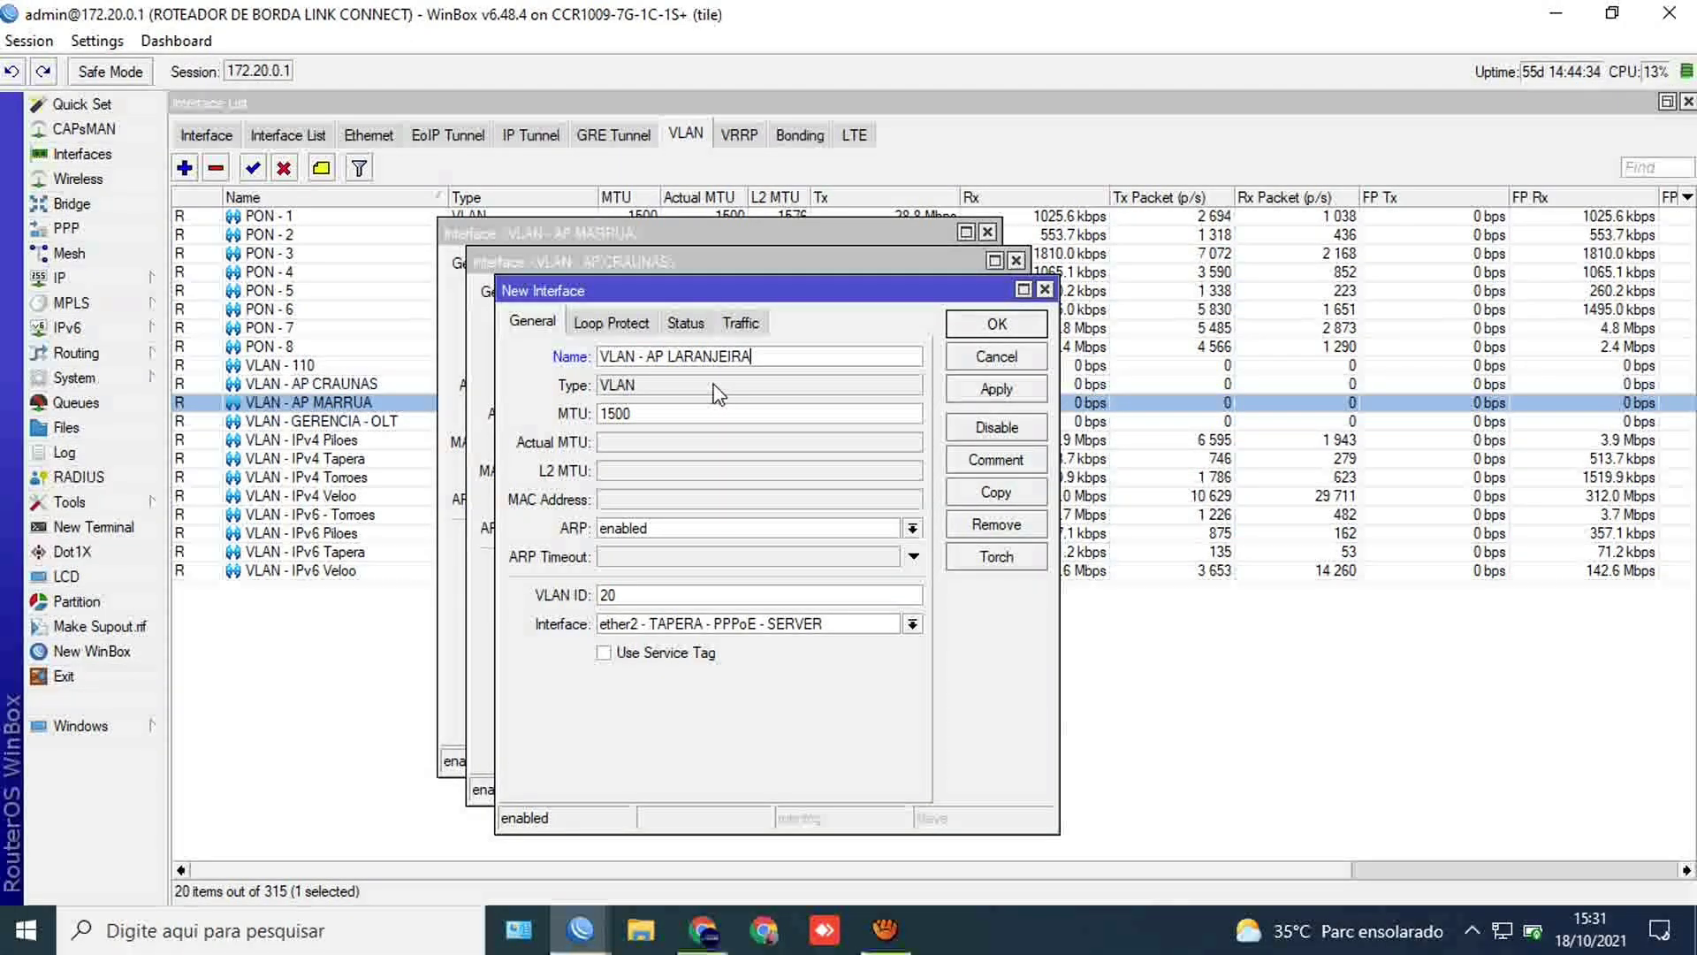
# Step: Set the Laranjeira VLAN's ID to 30, save it and close the remaining VLAN windows
pyautogui.click(628, 597)
pyautogui.press('BackSpace')
pyautogui.press('BackSpace')
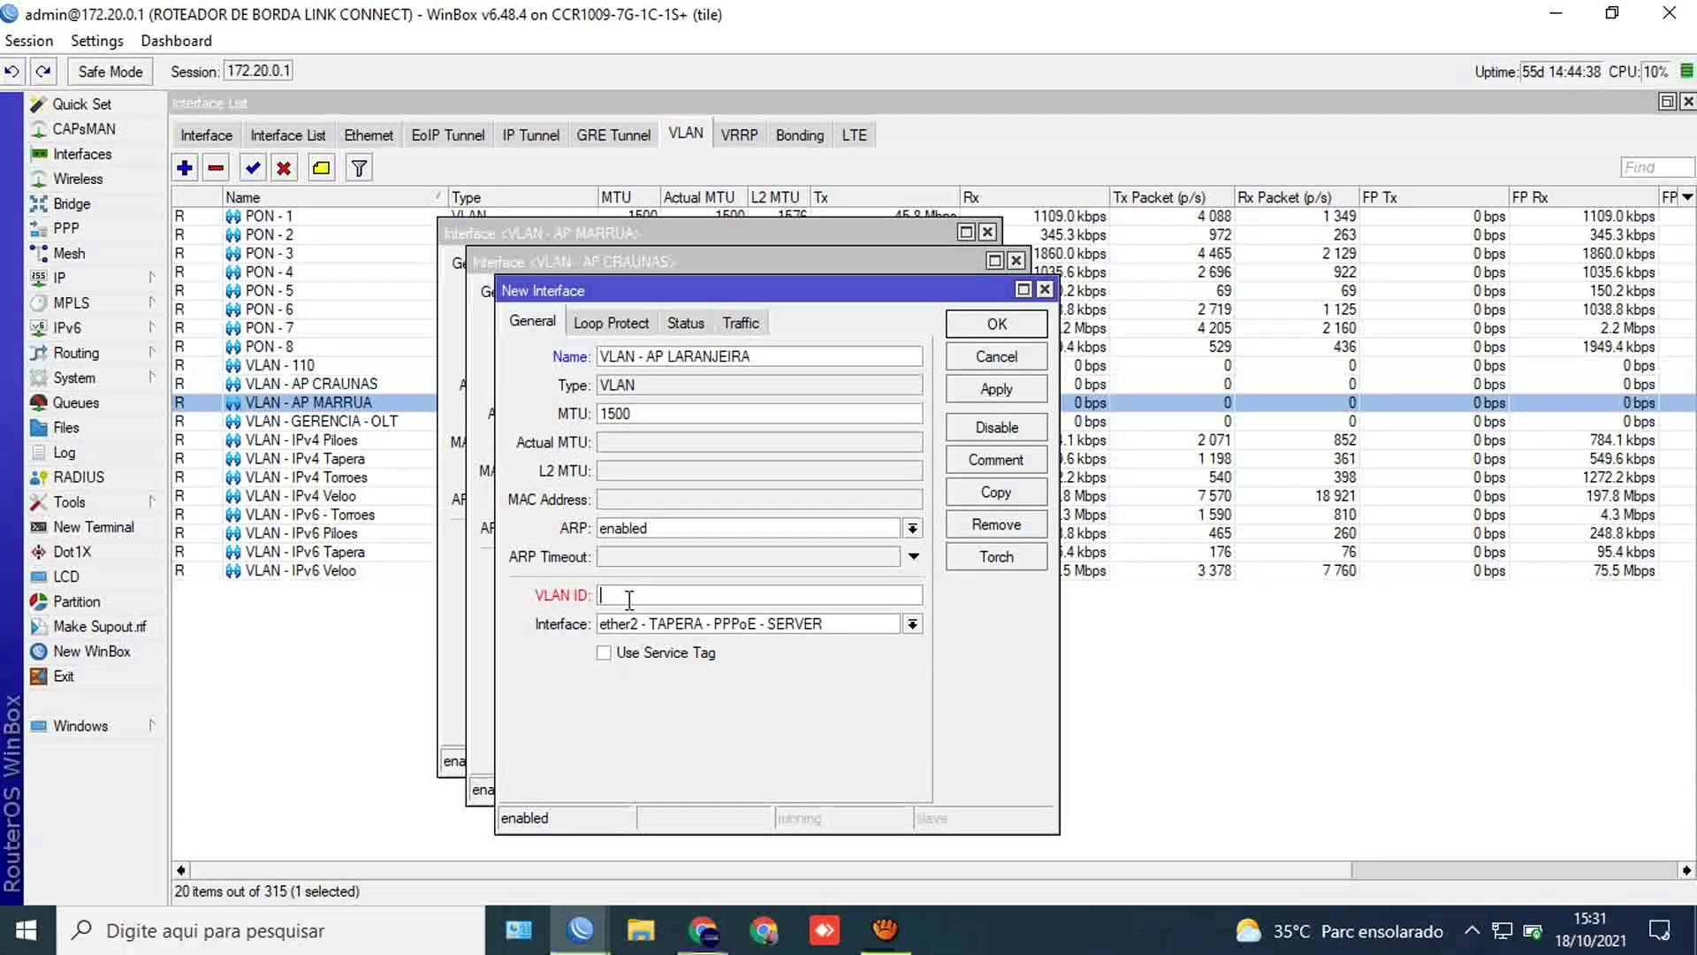
pyautogui.write('30')
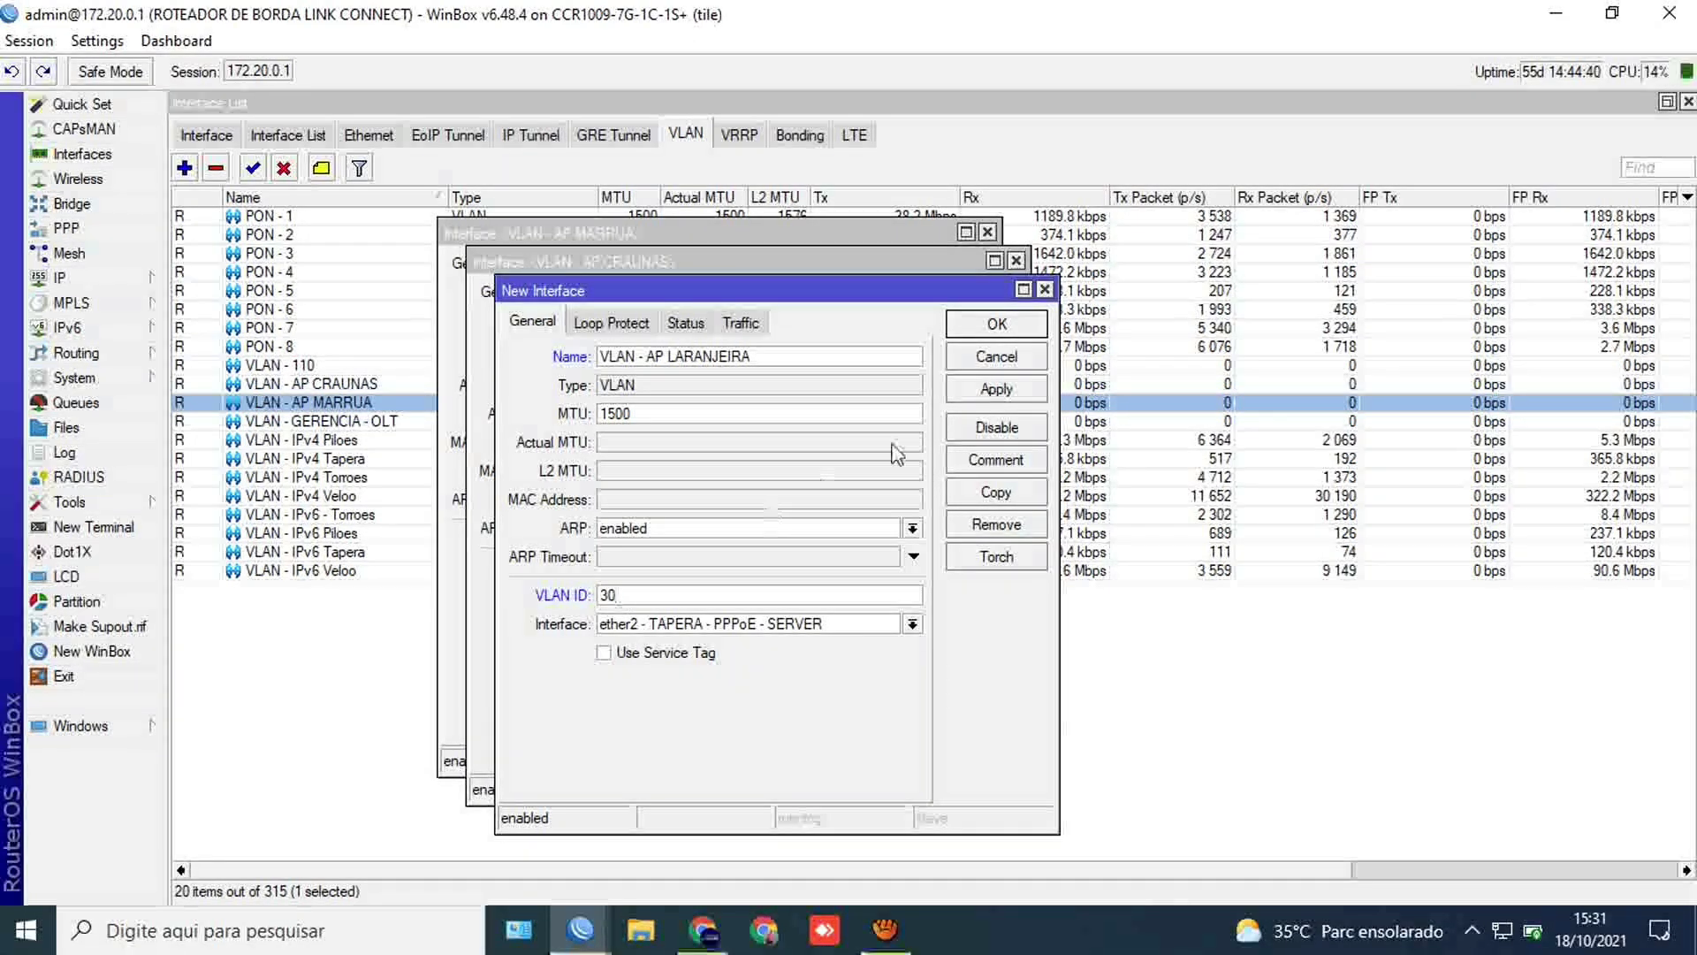
pyautogui.click(996, 389)
pyautogui.click(988, 325)
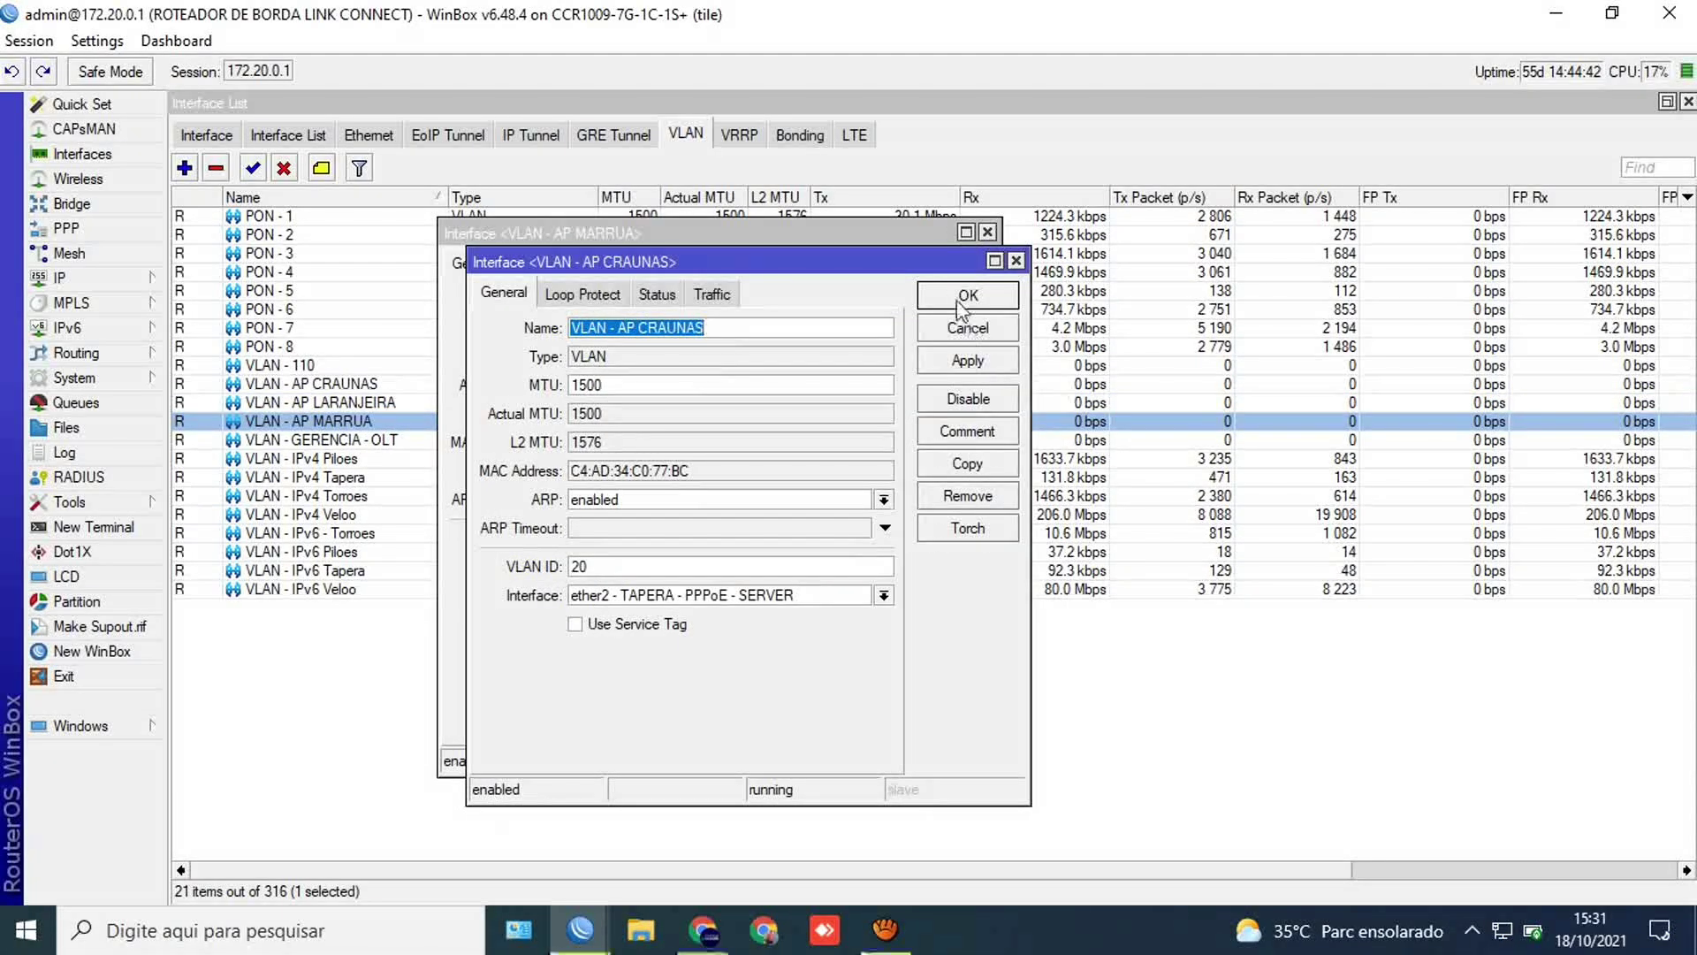
pyautogui.click(961, 305)
pyautogui.click(939, 266)
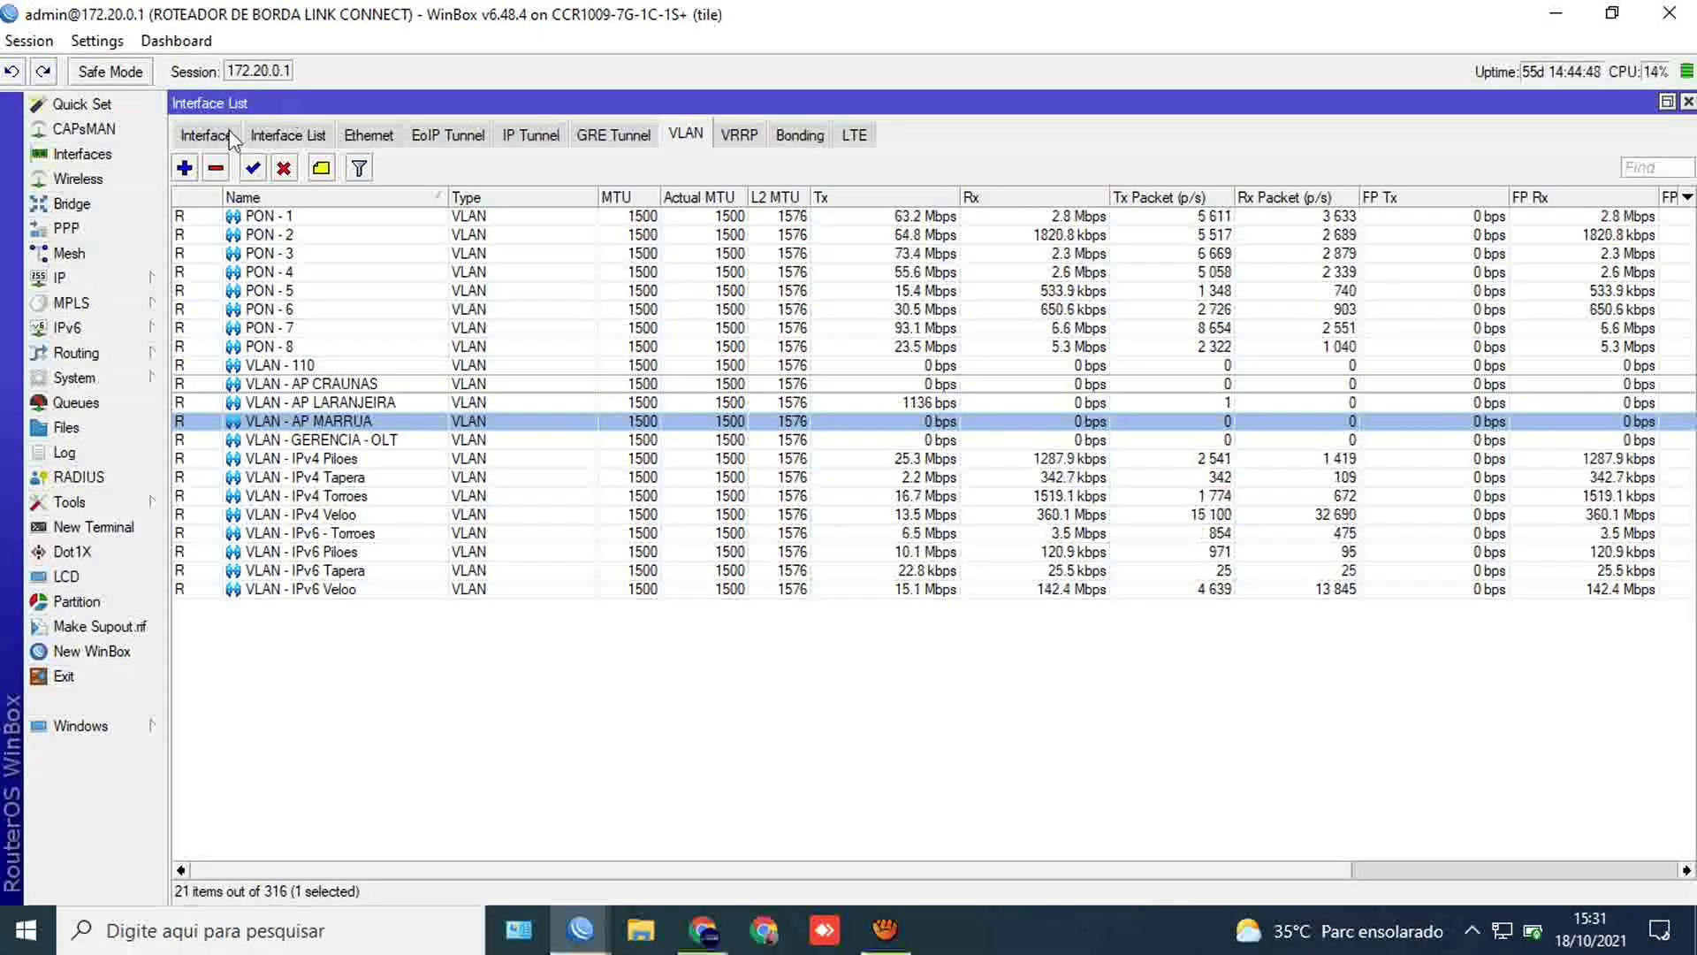
# Step: Check in the full interface list which VLANs sit under "ether2 - TAPERA - PPPoE - SERVER"
pyautogui.click(232, 135)
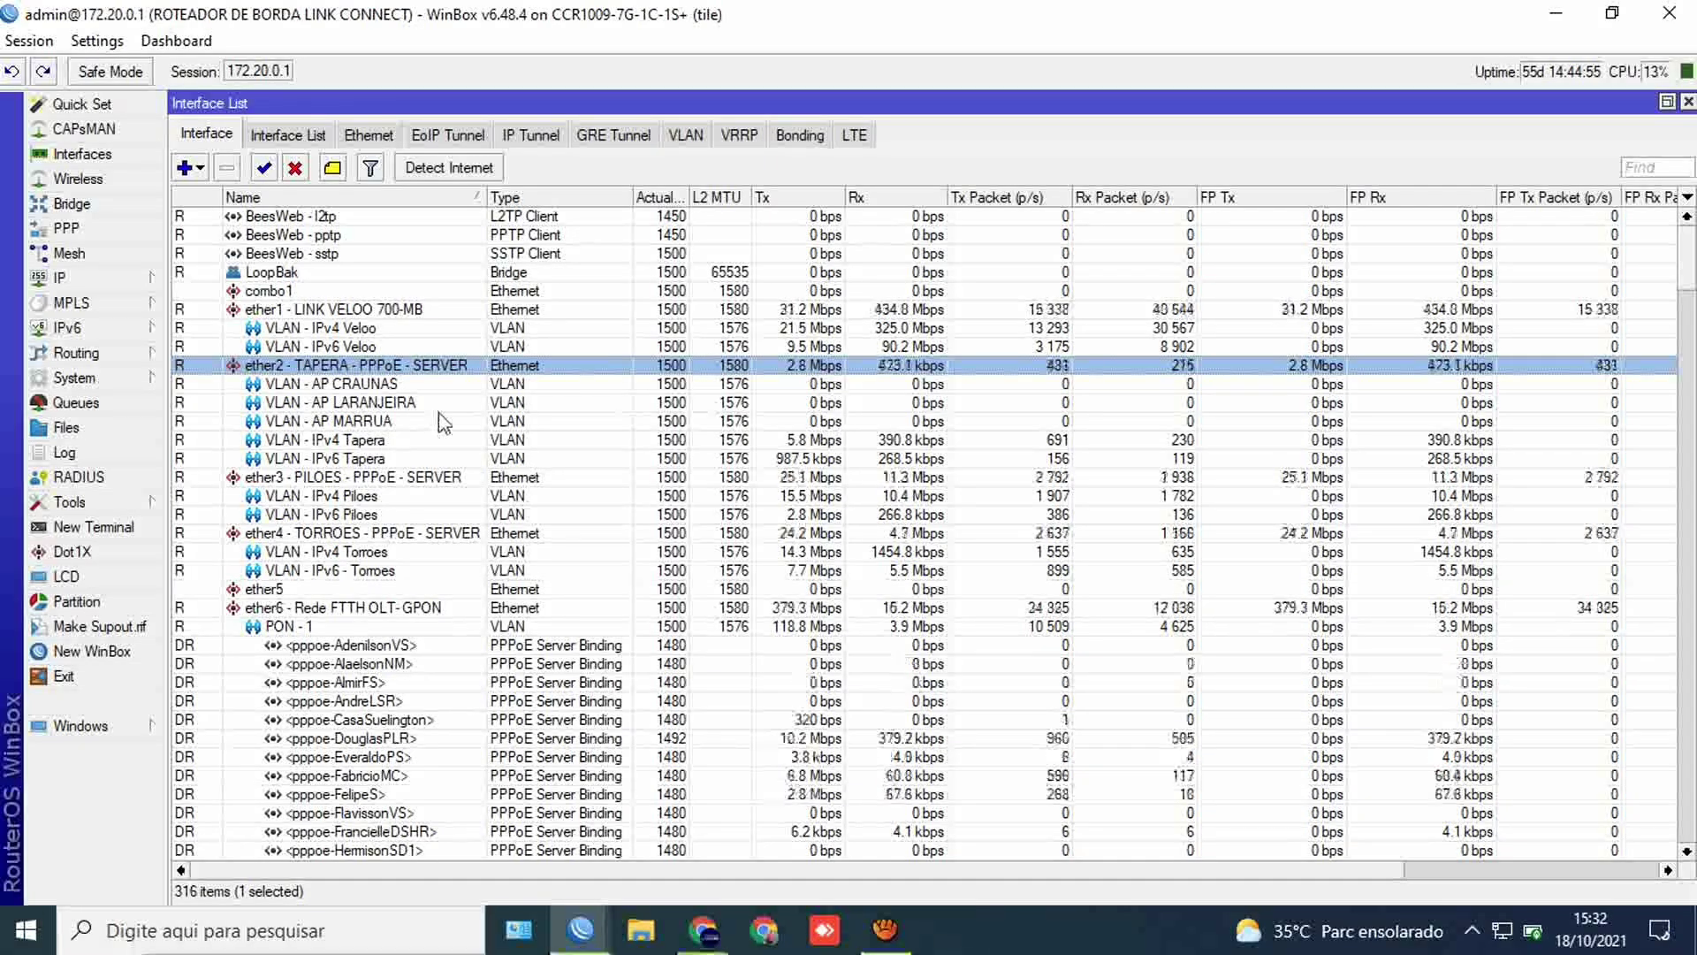
pyautogui.press('Down')
pyautogui.press('Down')
pyautogui.press('Down')
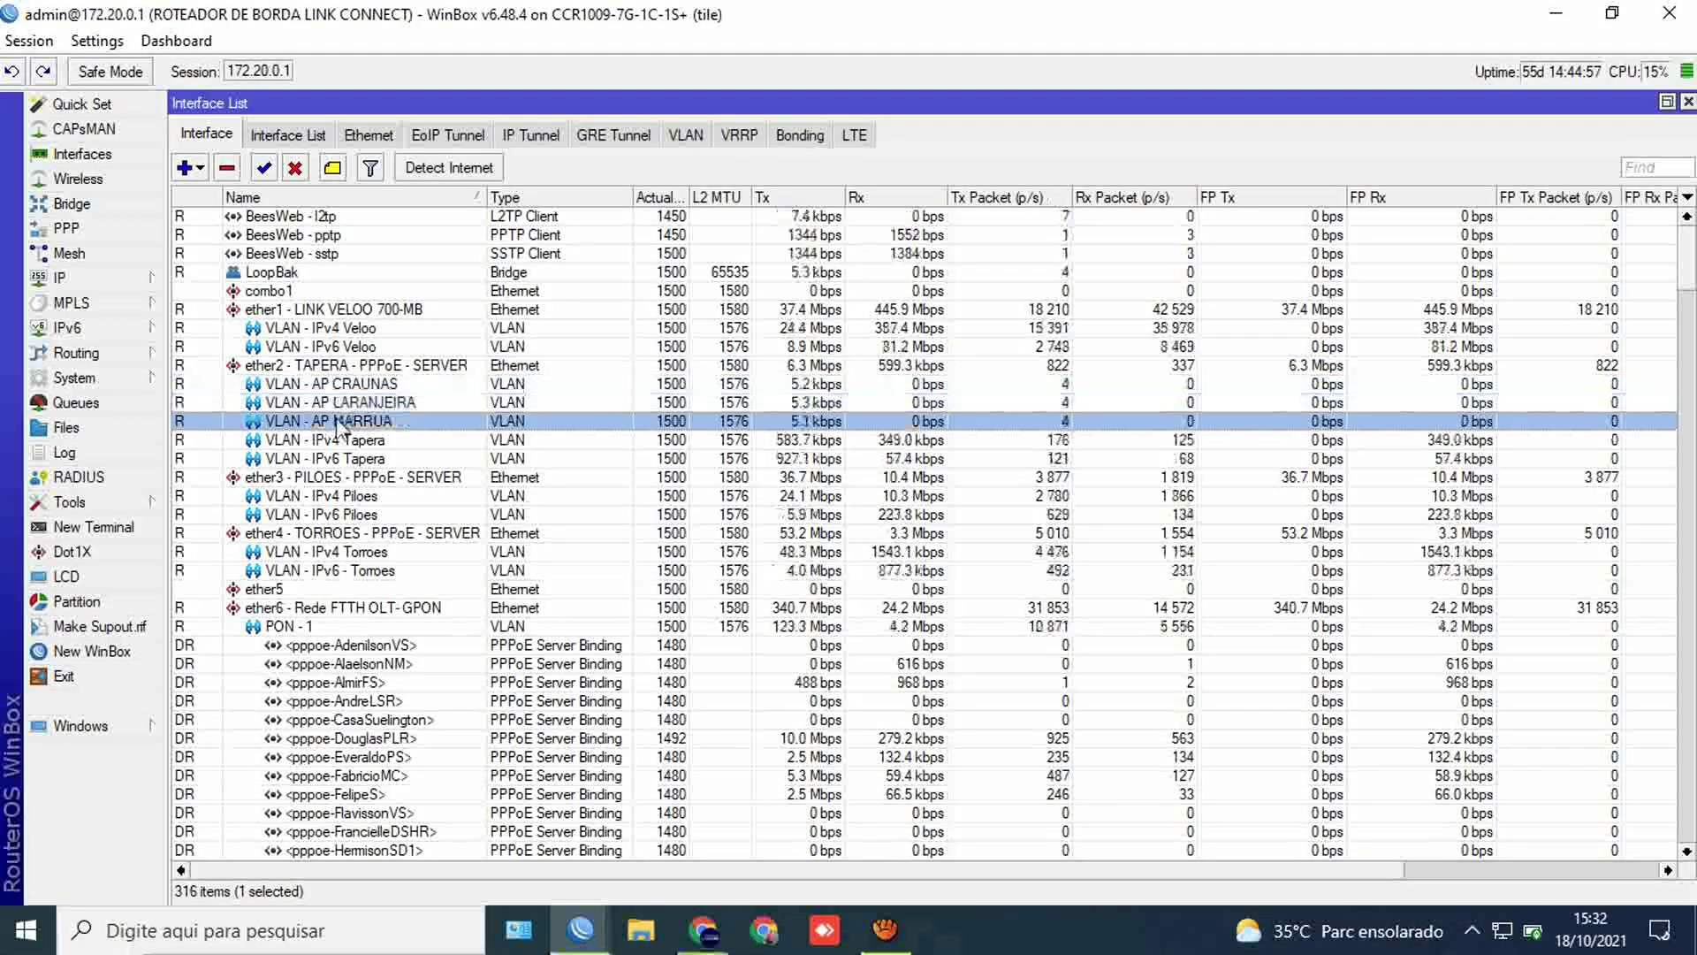
pyautogui.click(352, 458)
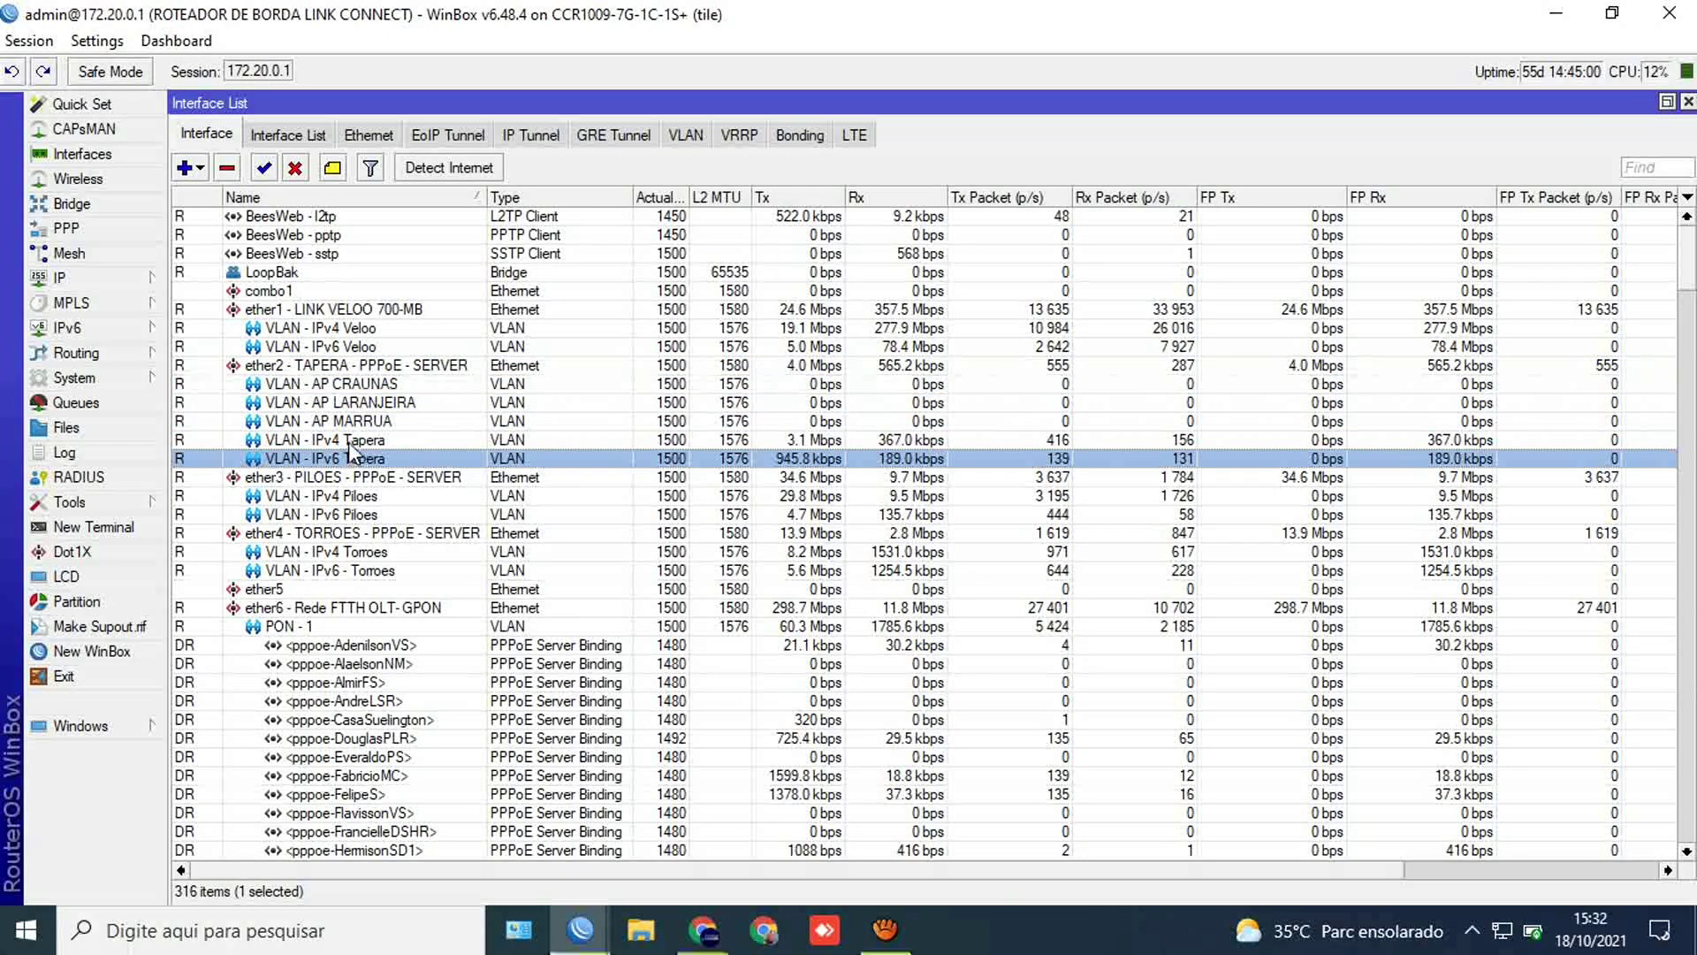
pyautogui.click(325, 370)
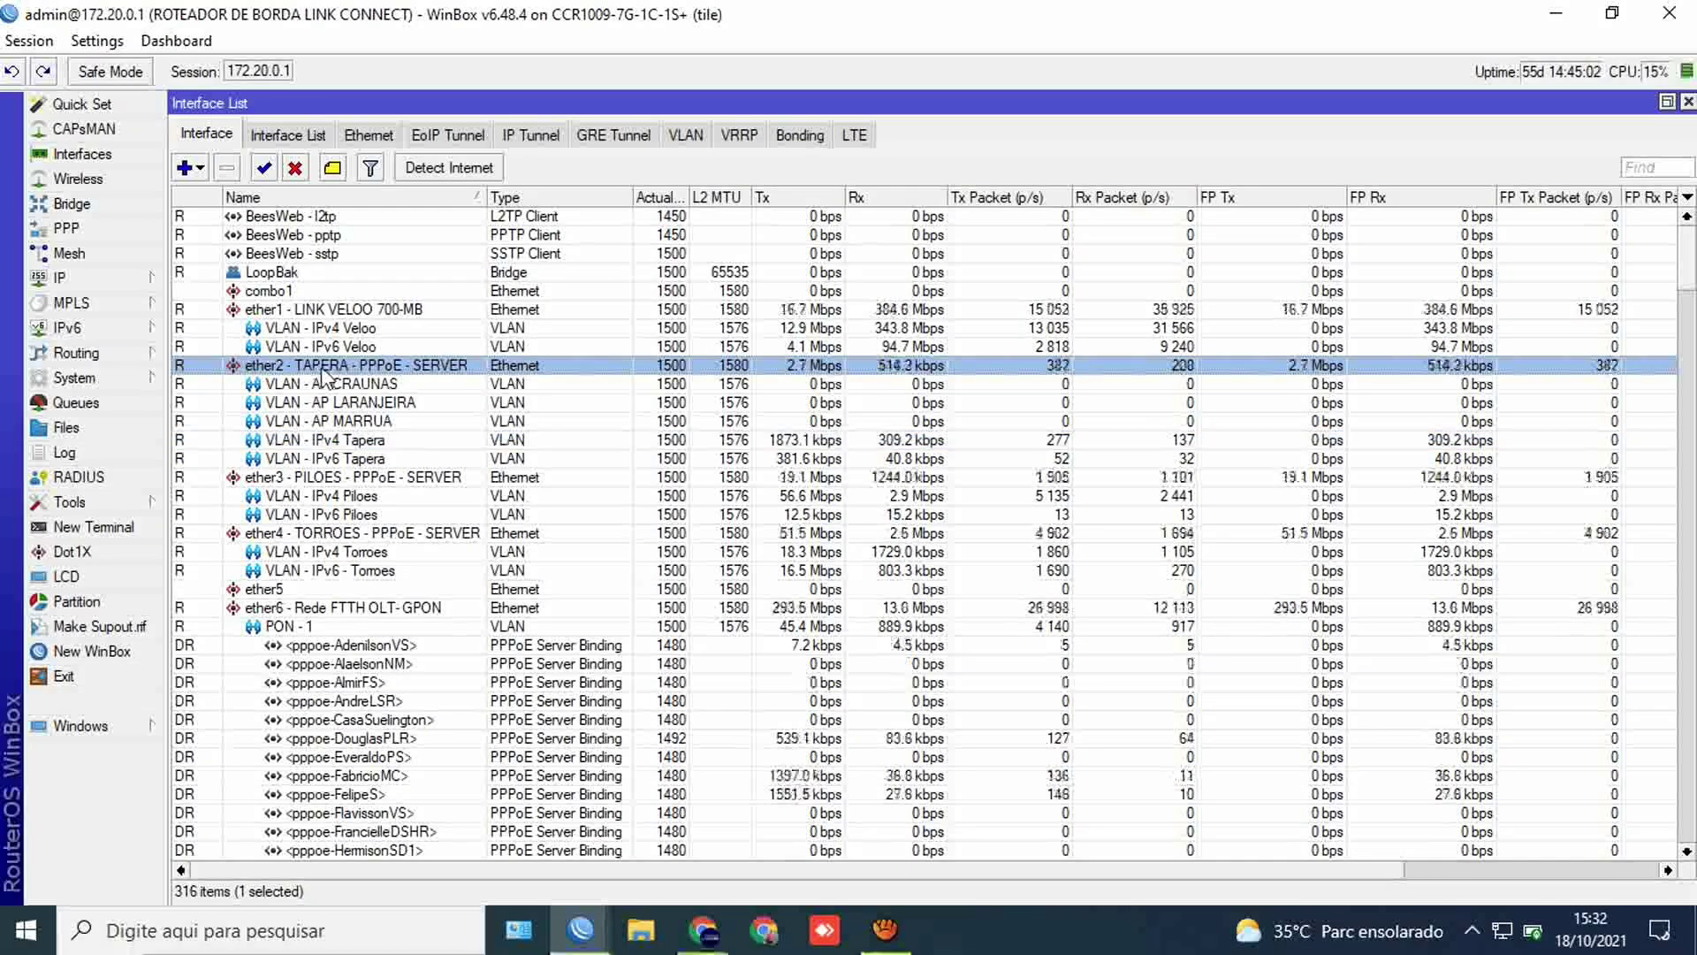
# Step: Show the border router's PPPoE servers and review the settings of service1
pyautogui.click(66, 228)
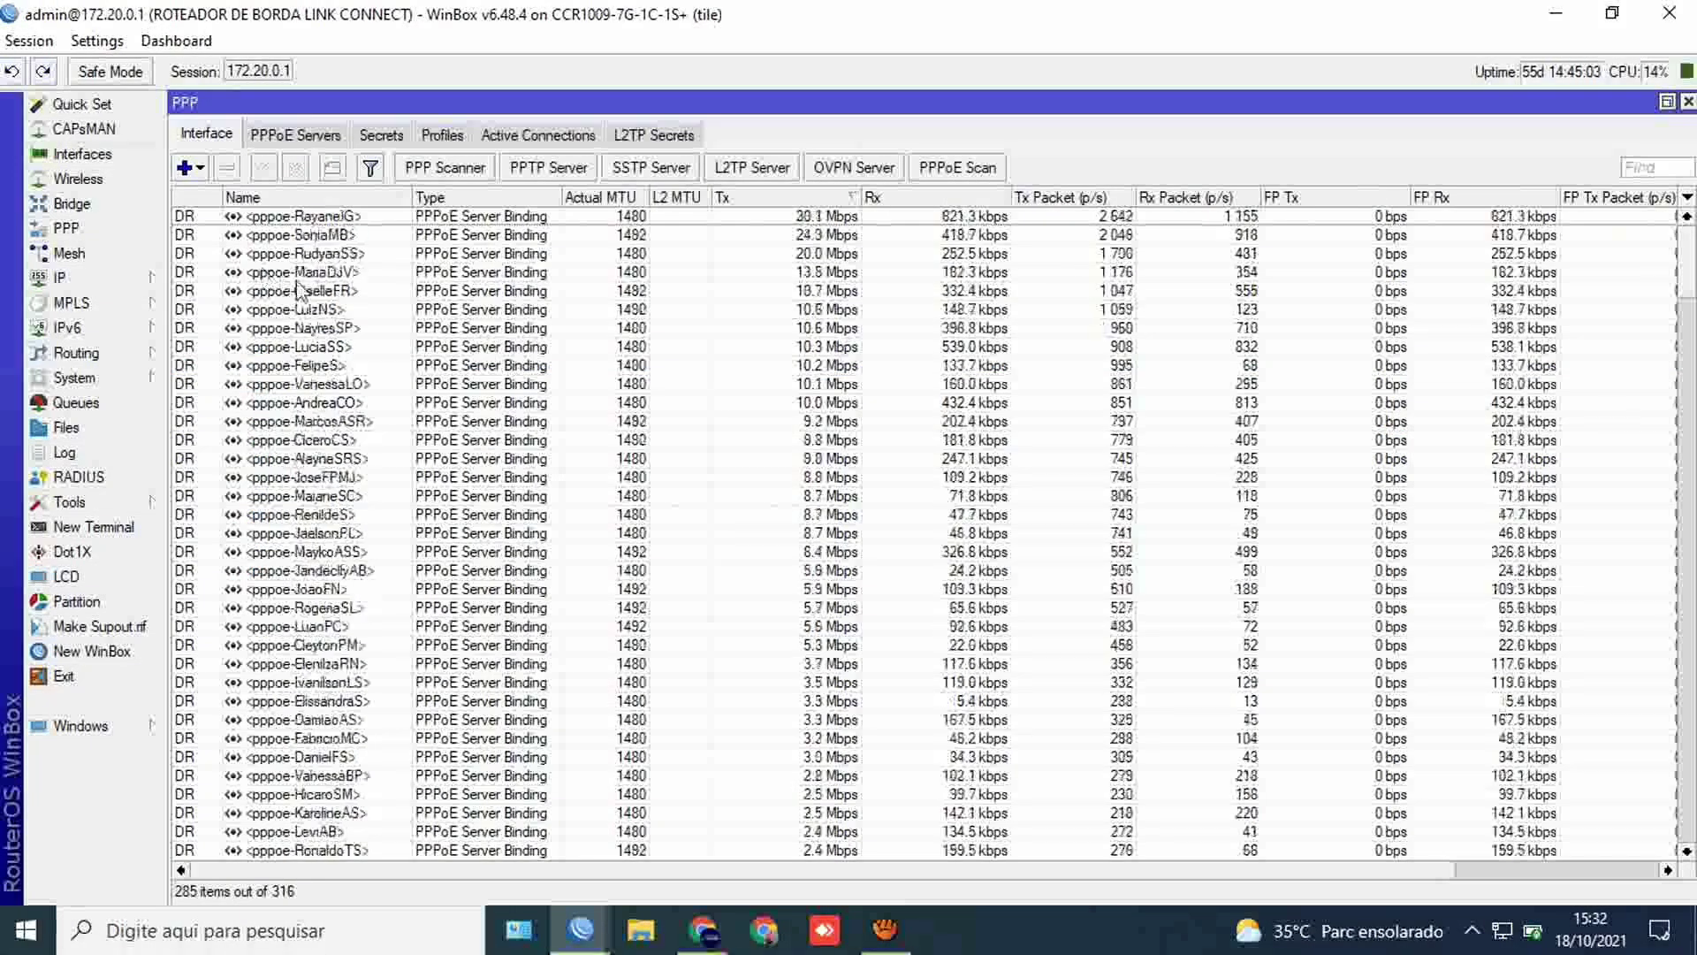
pyautogui.click(280, 141)
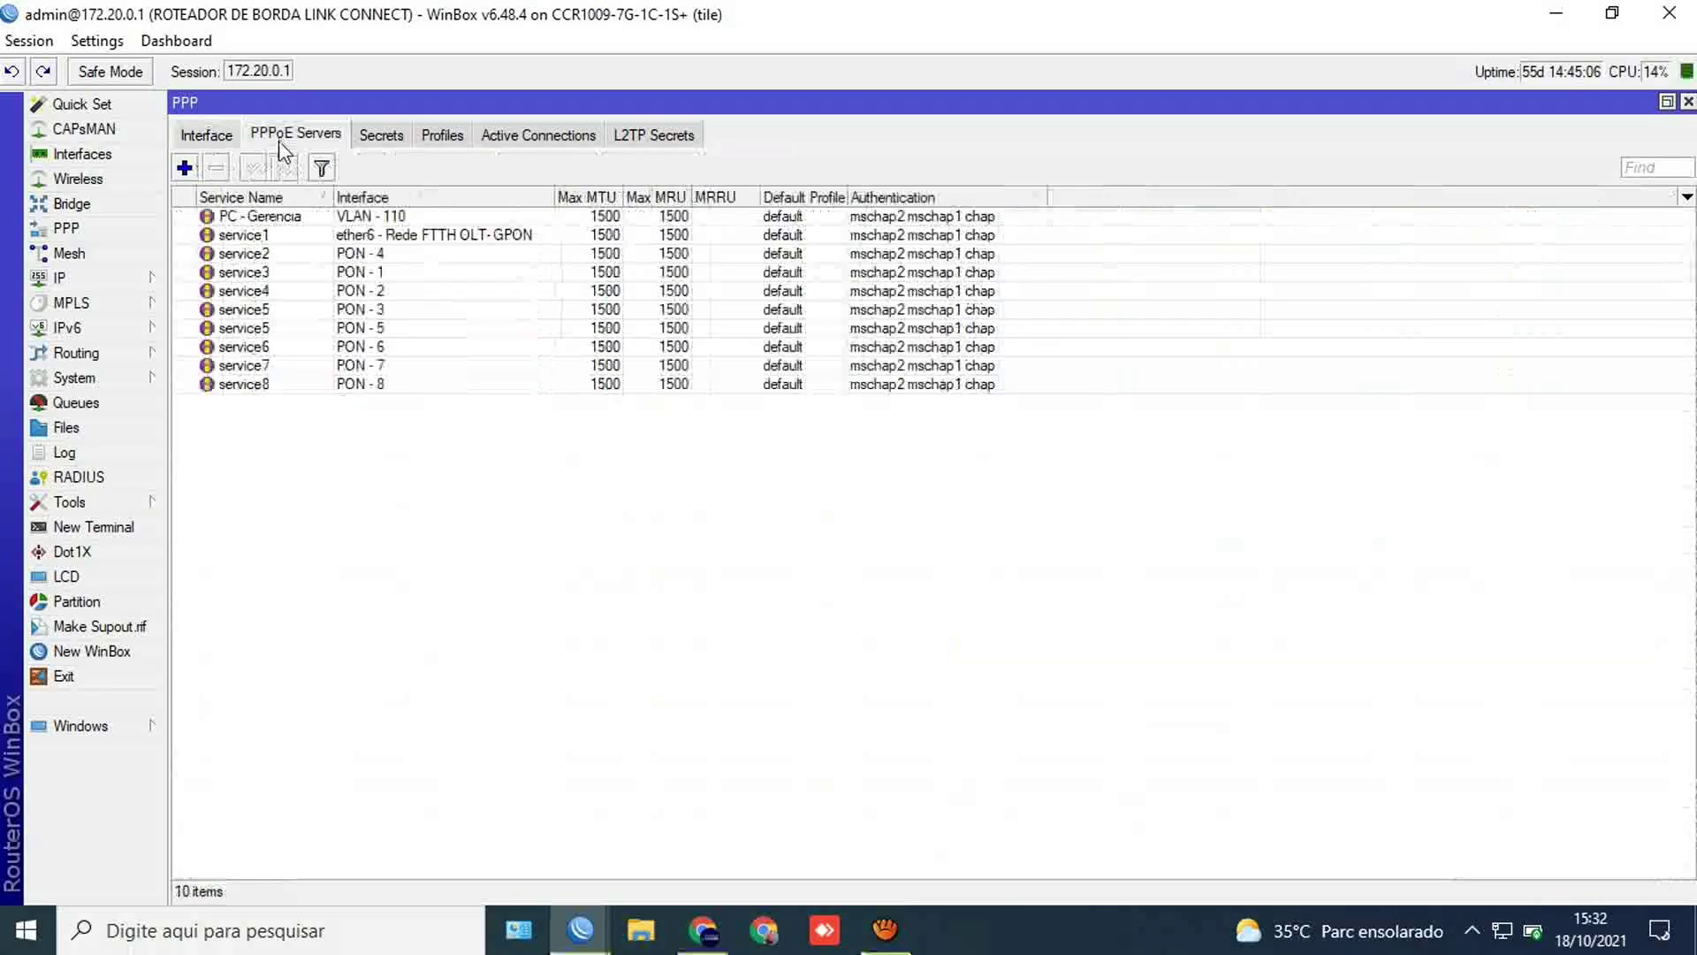
pyautogui.click(223, 141)
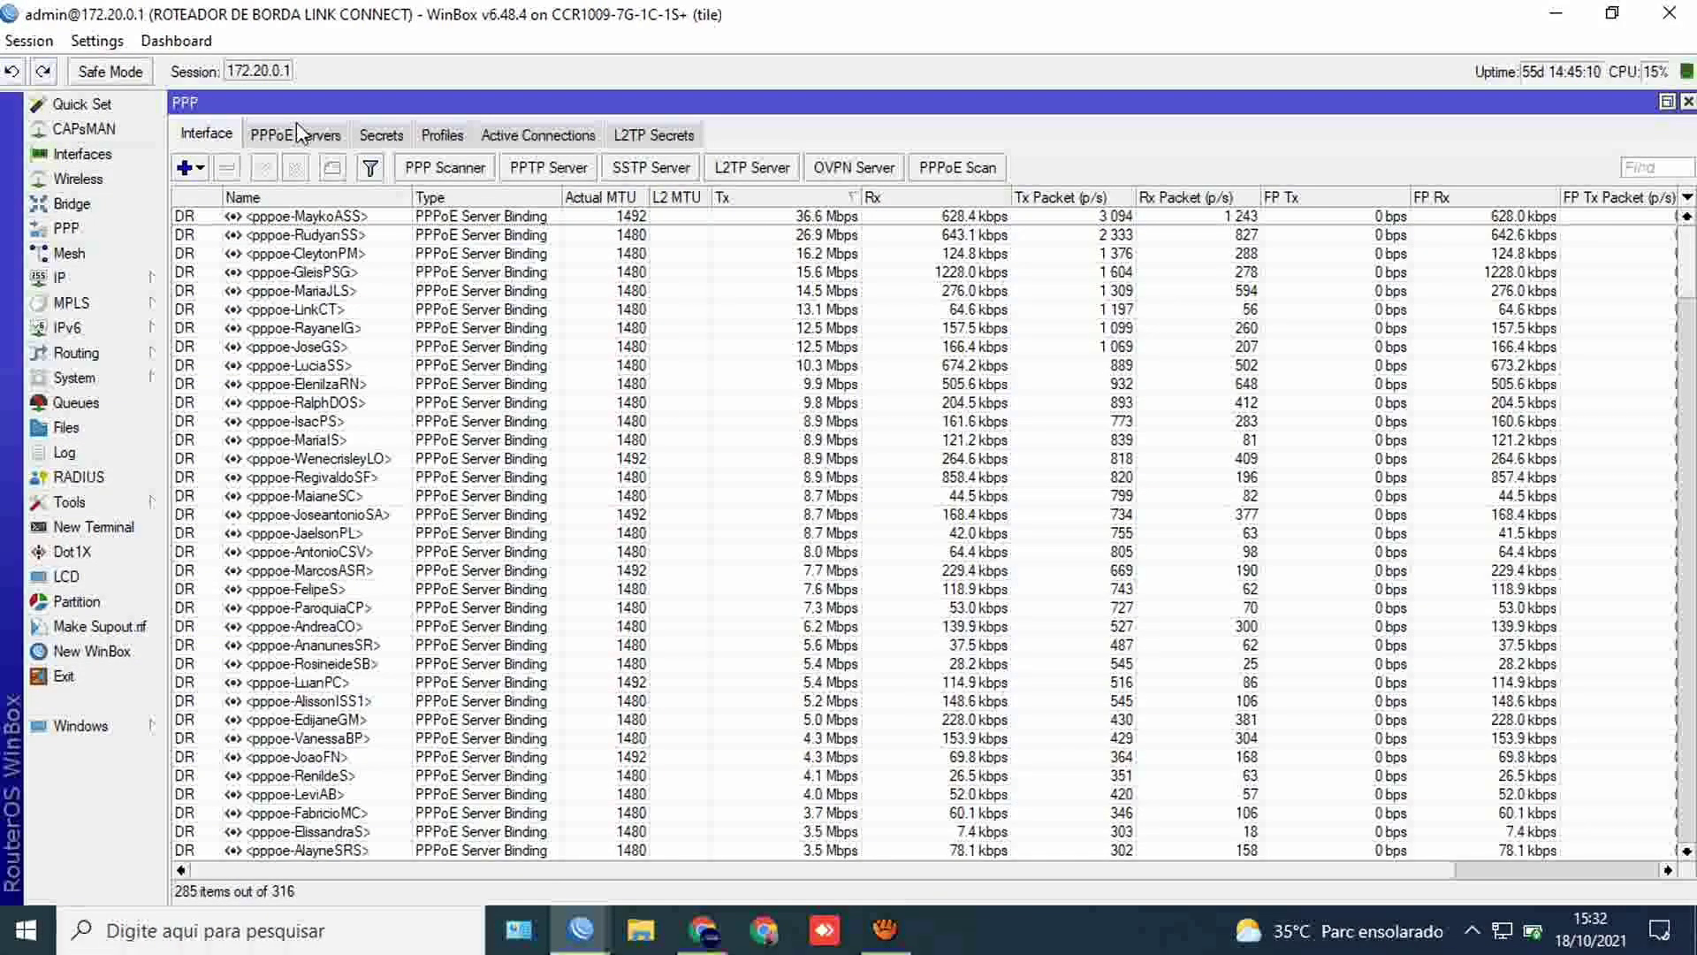
pyautogui.click(303, 140)
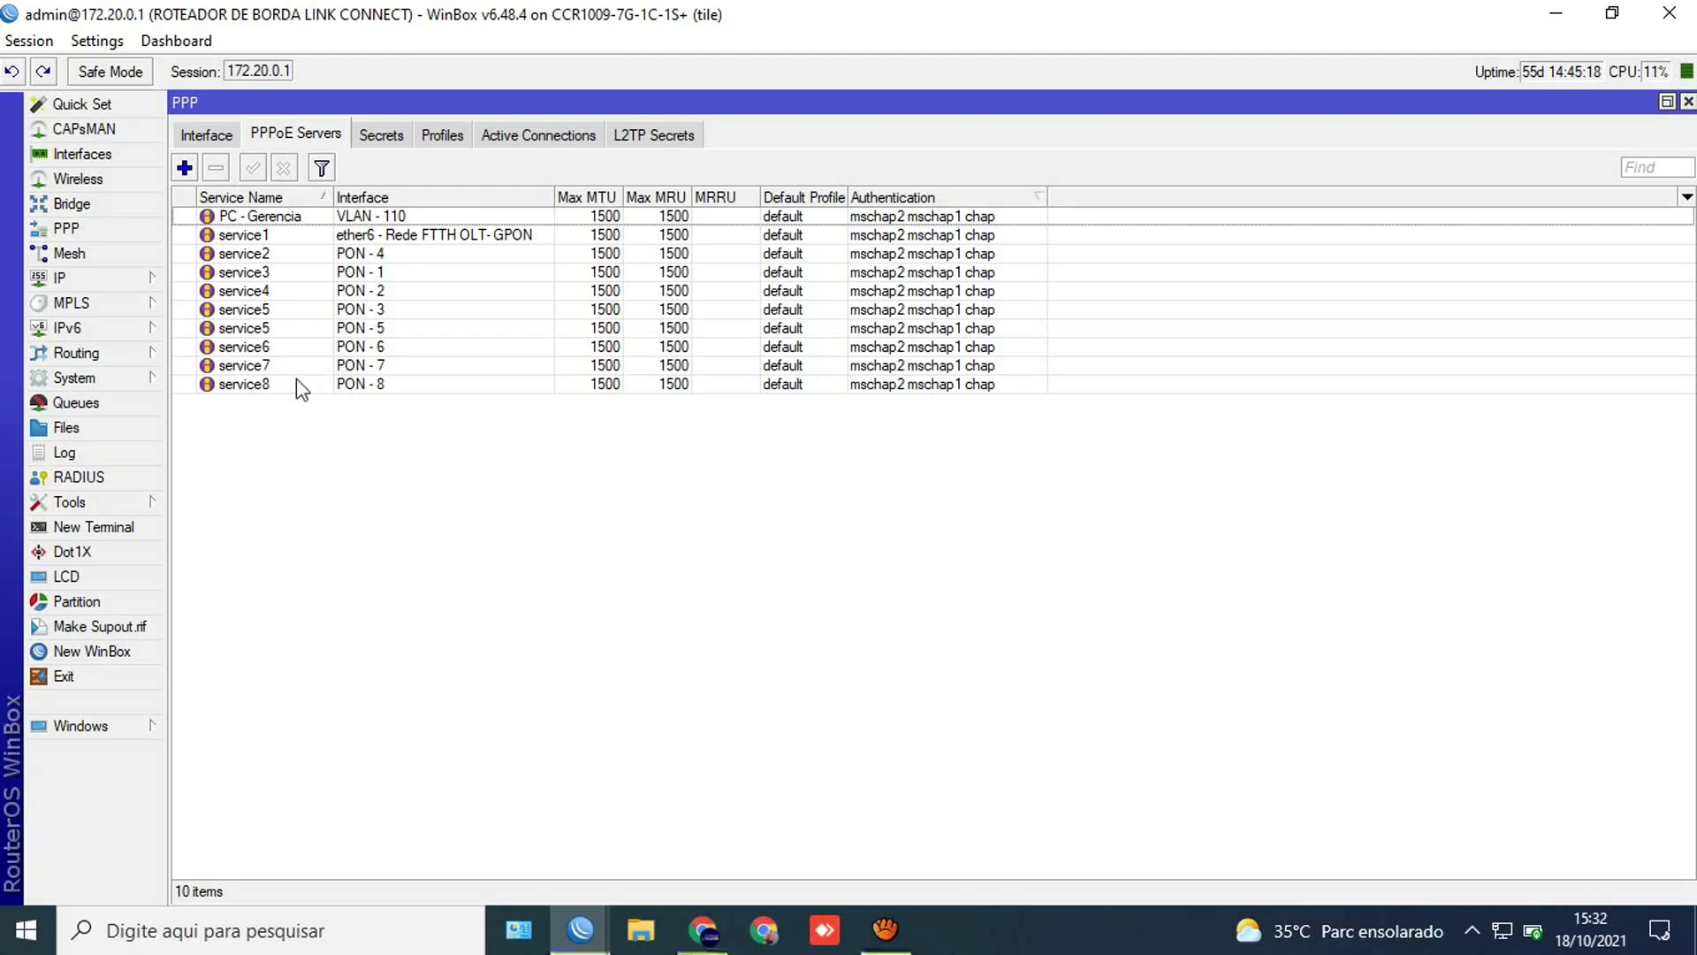
pyautogui.doubleClick(277, 236)
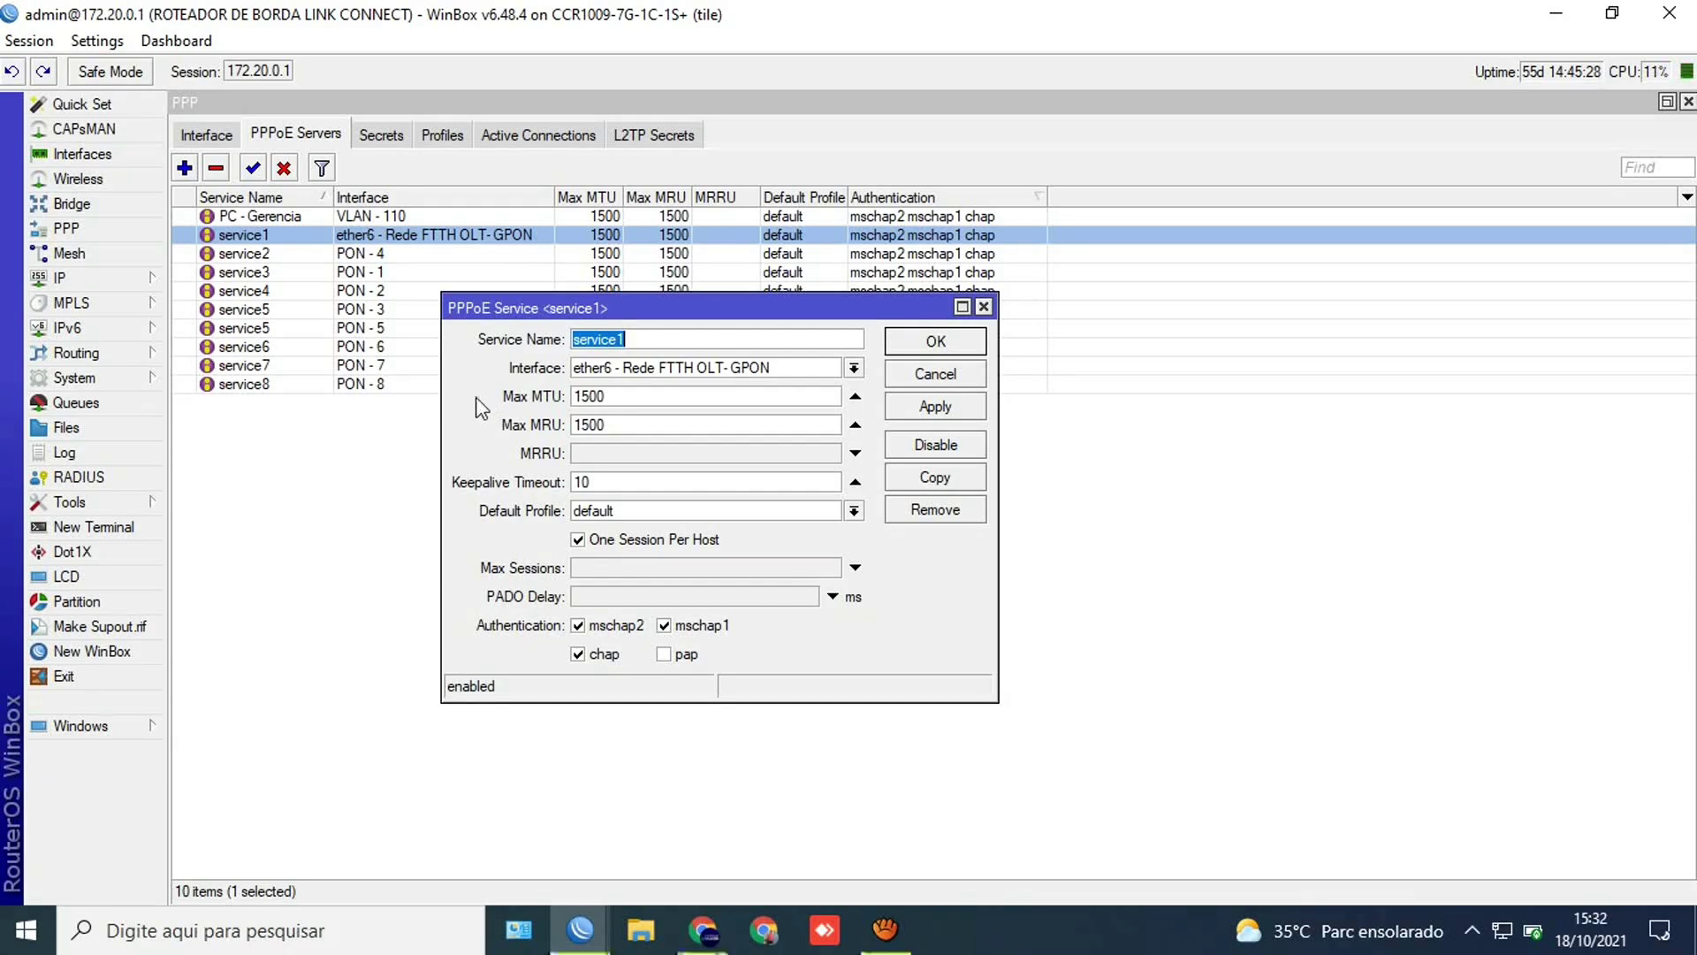
pyautogui.click(984, 307)
# Step: Copy the PPPoE service on PON - 8 as a new service on interface "VLAN - AP MARRUA" and apply it
pyautogui.click(336, 384)
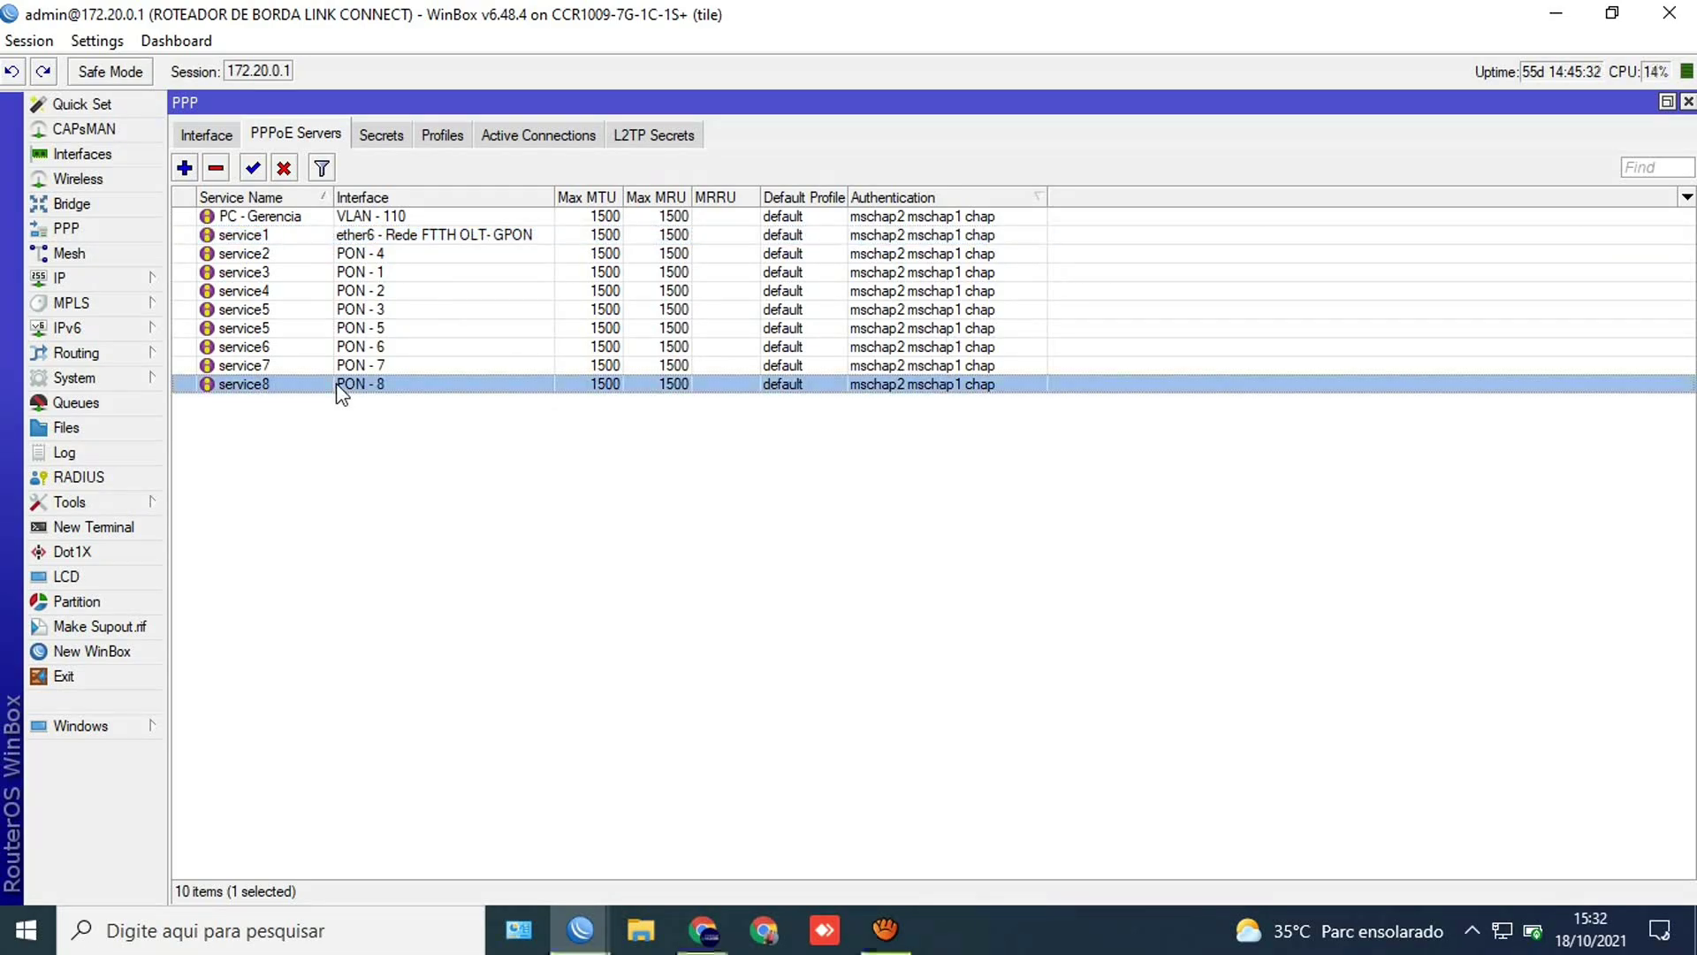
pyautogui.doubleClick(428, 389)
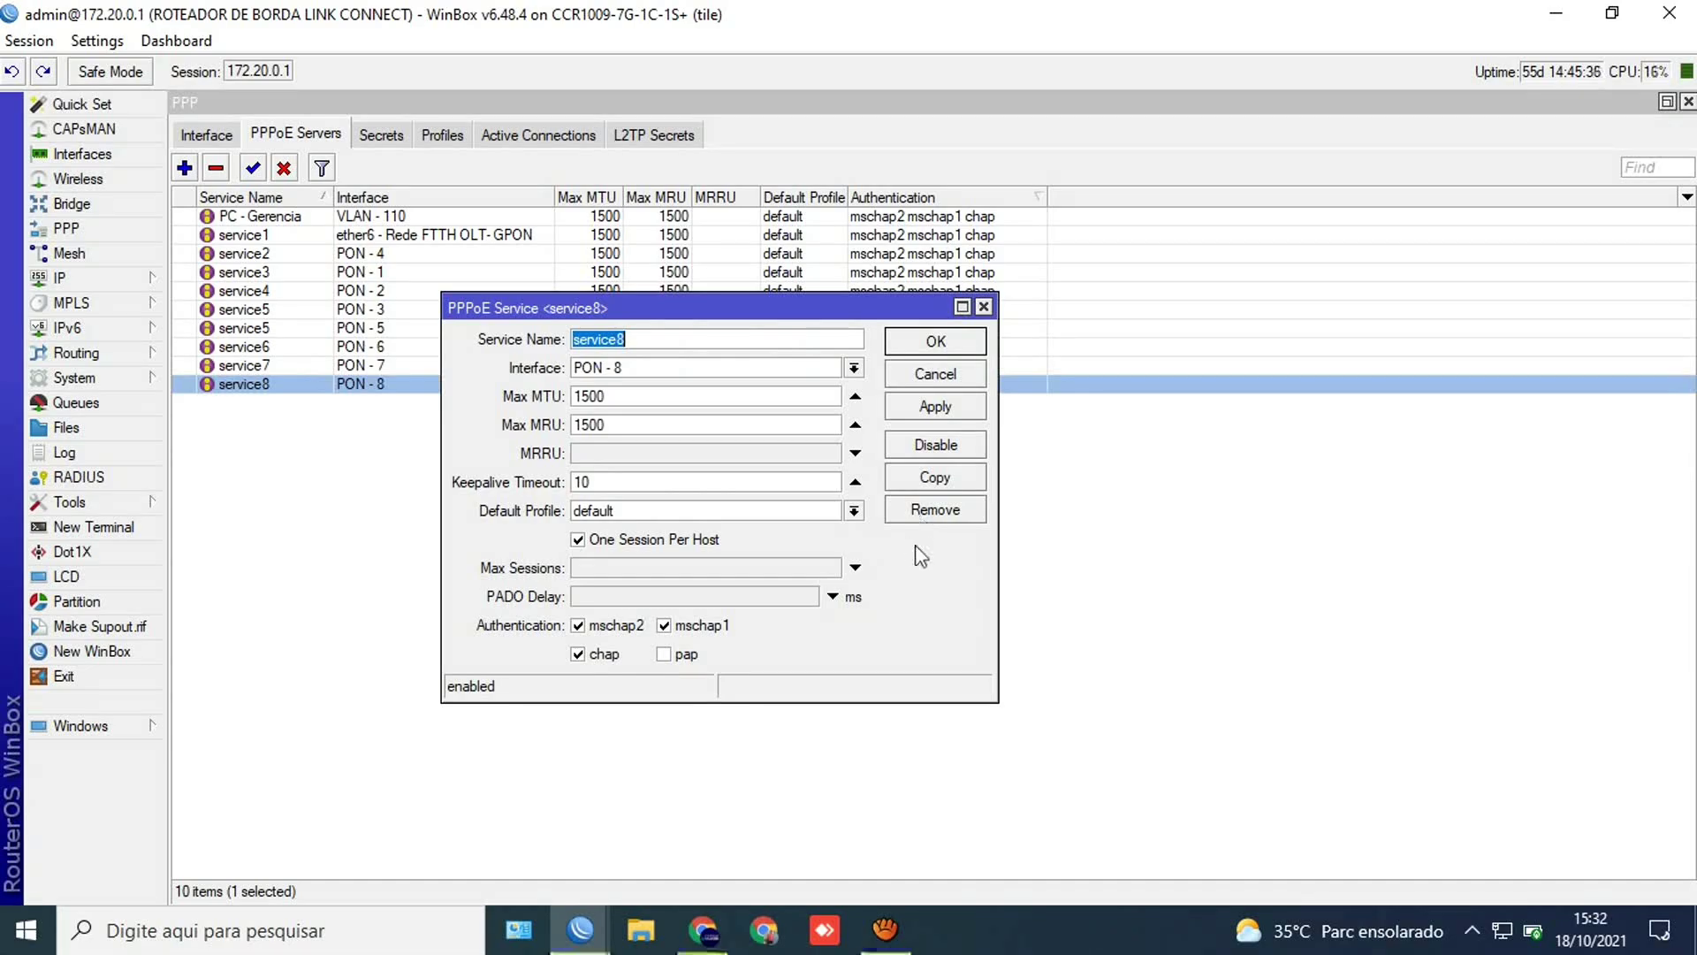
pyautogui.click(915, 481)
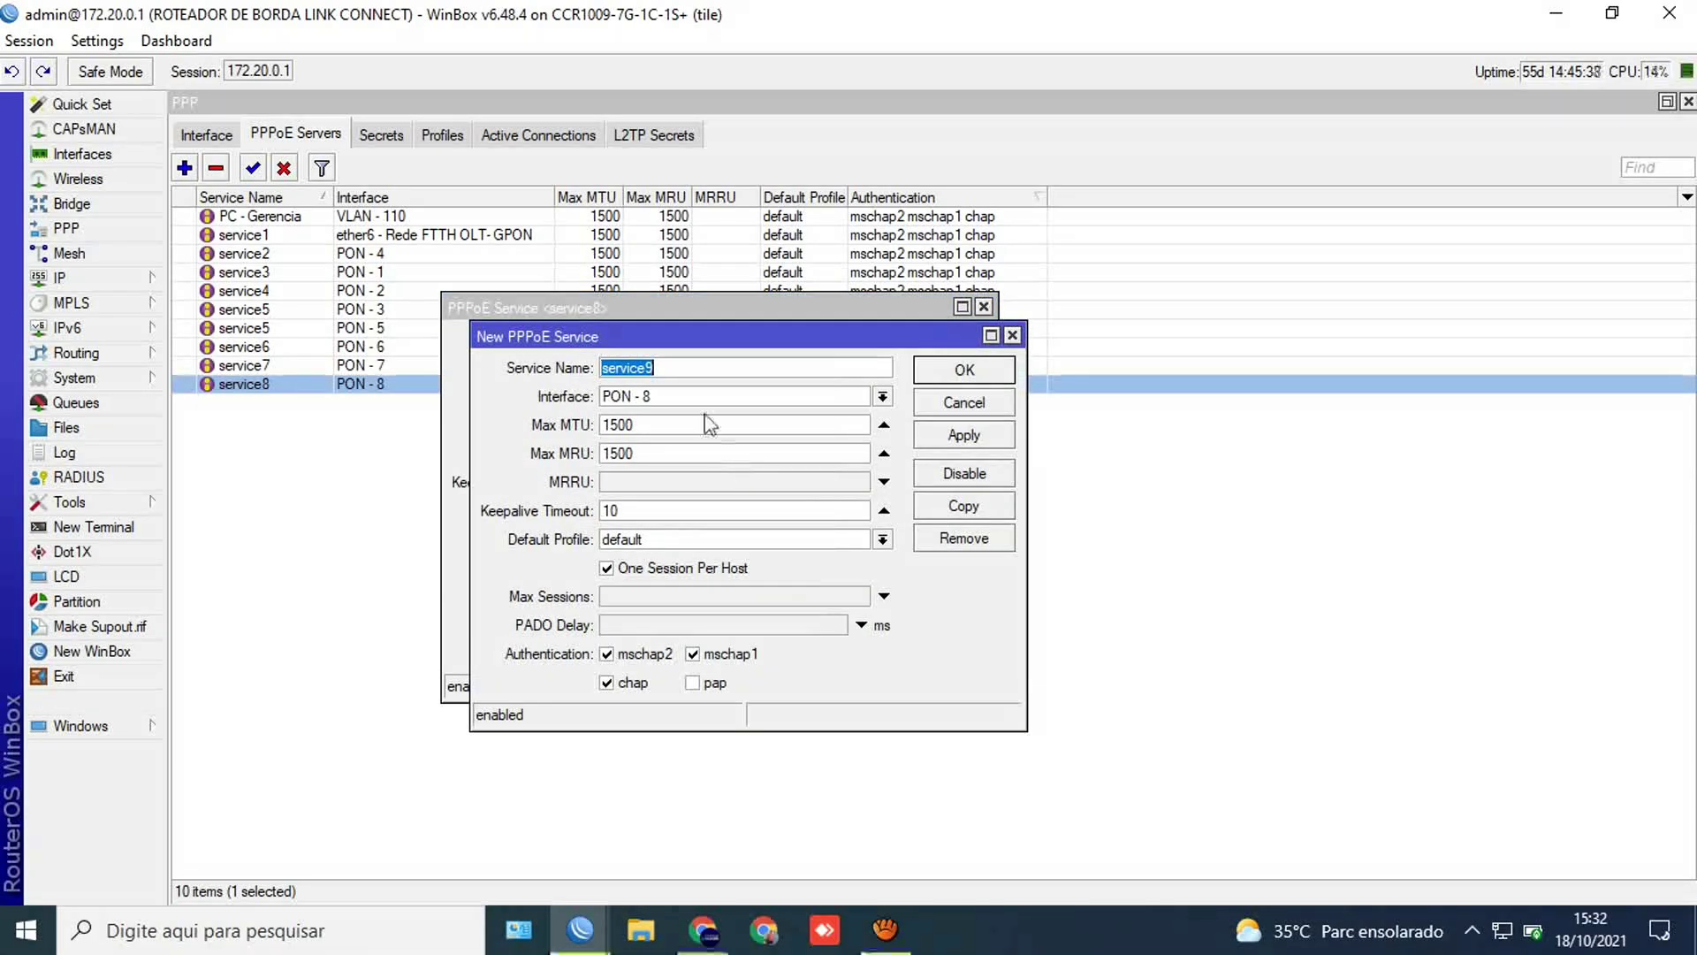
pyautogui.click(639, 305)
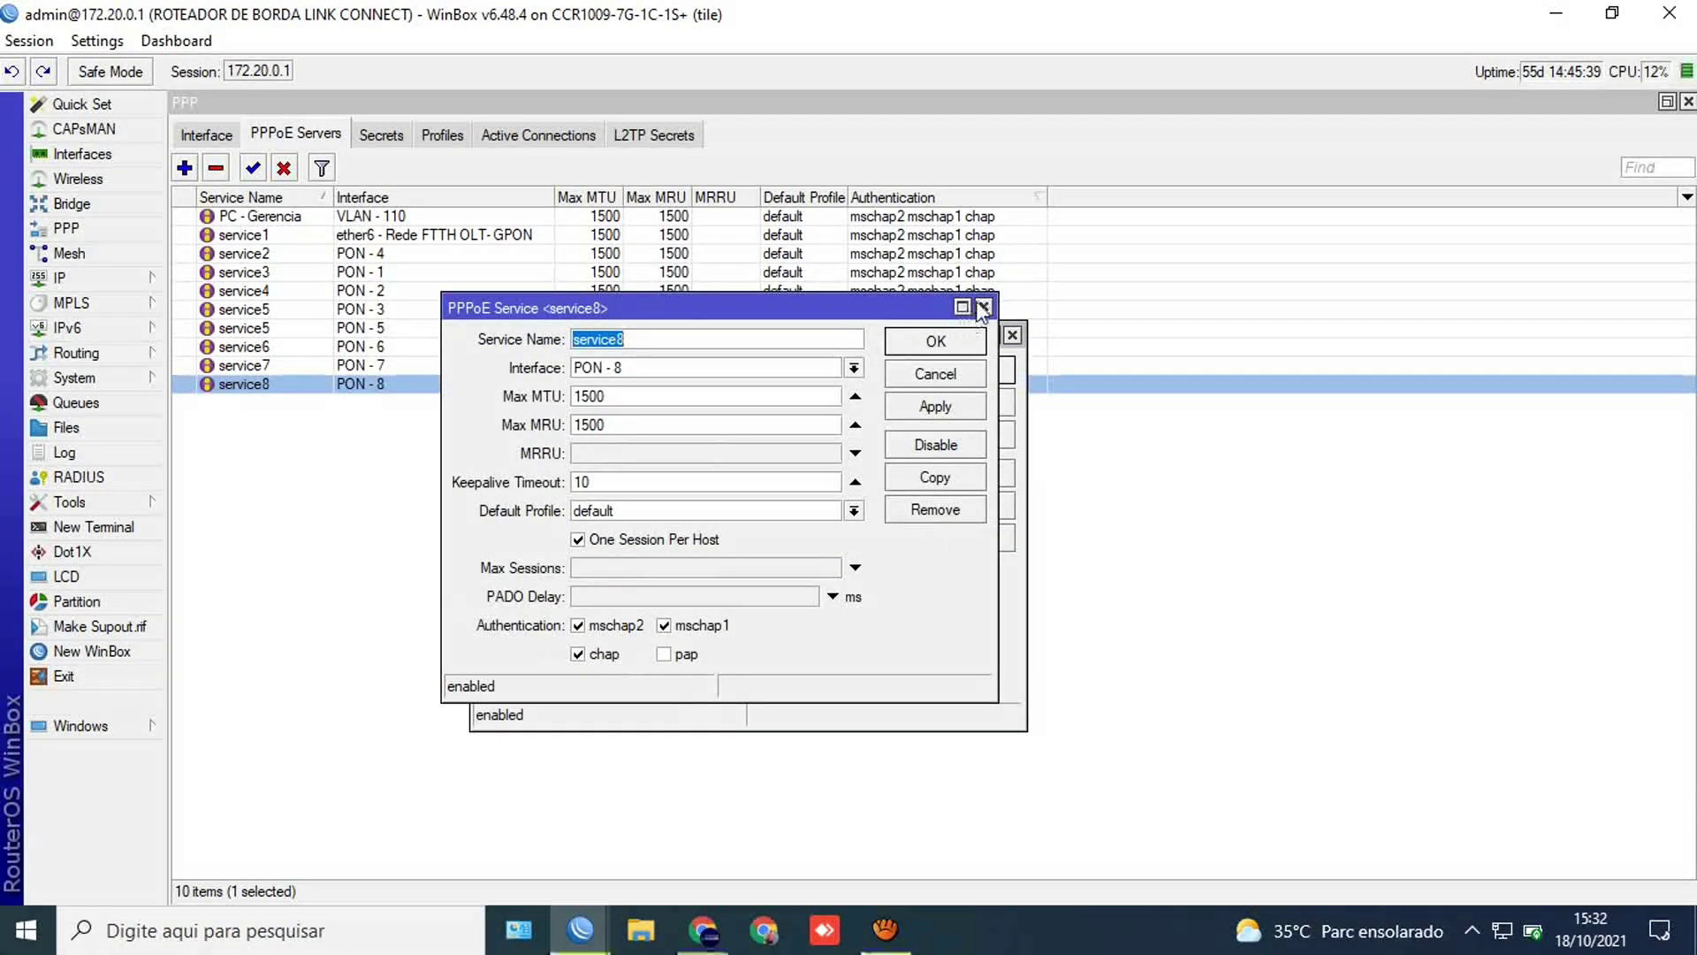
pyautogui.click(984, 306)
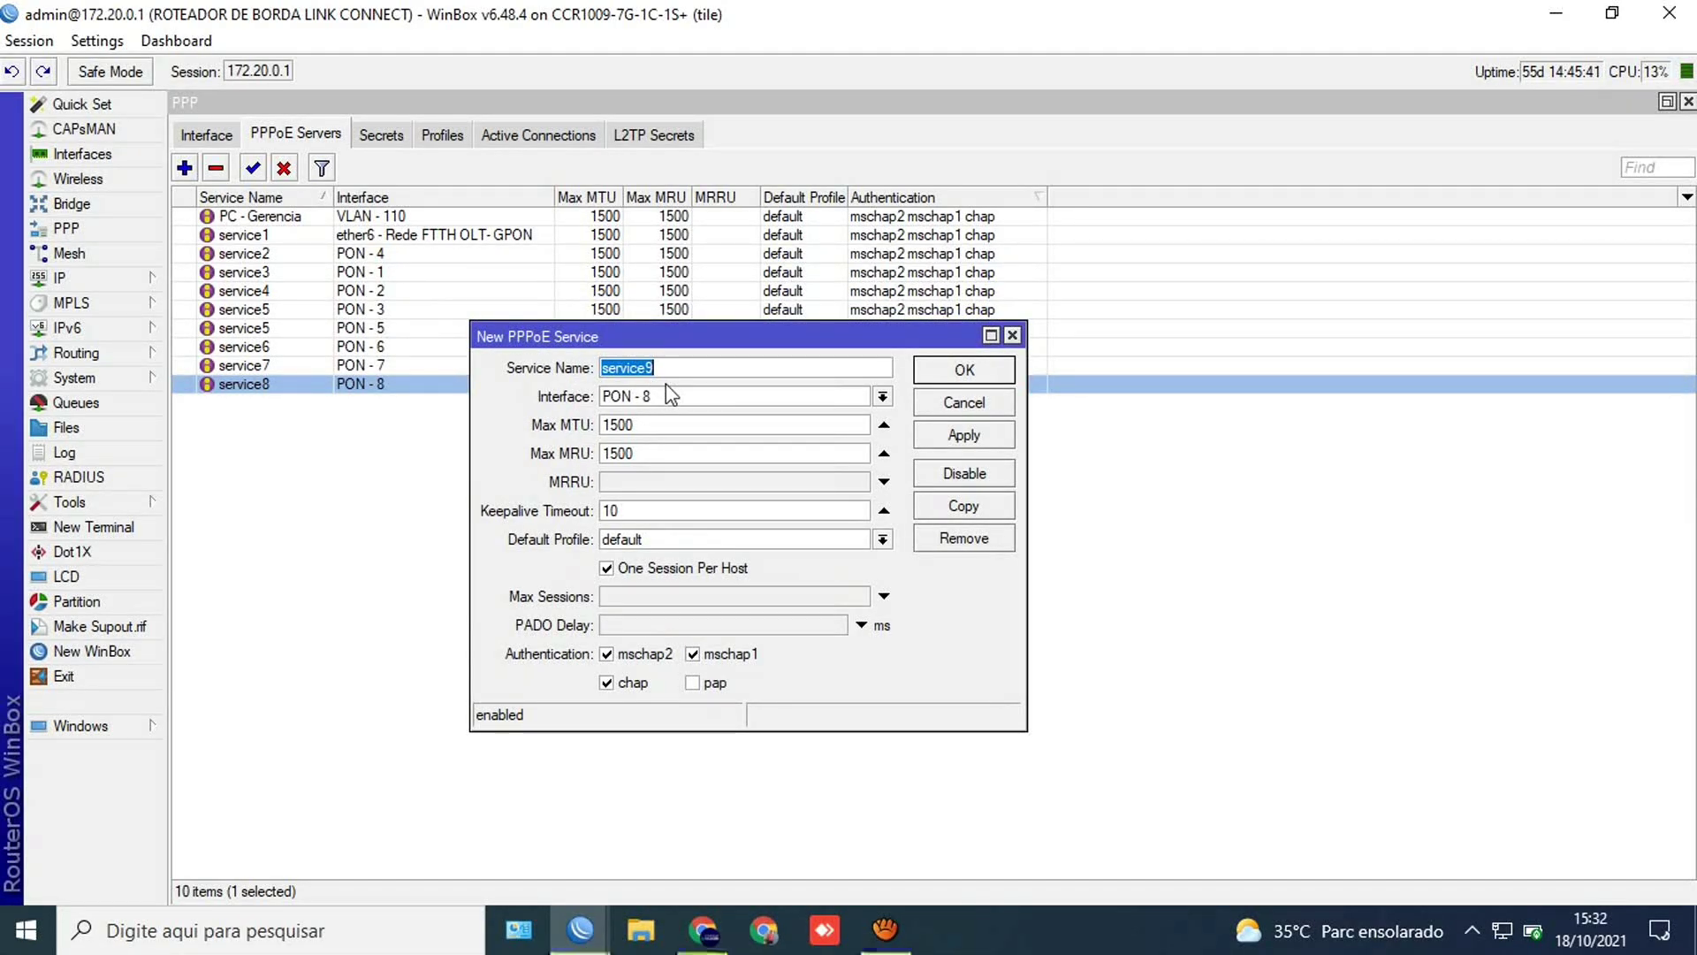
pyautogui.click(672, 399)
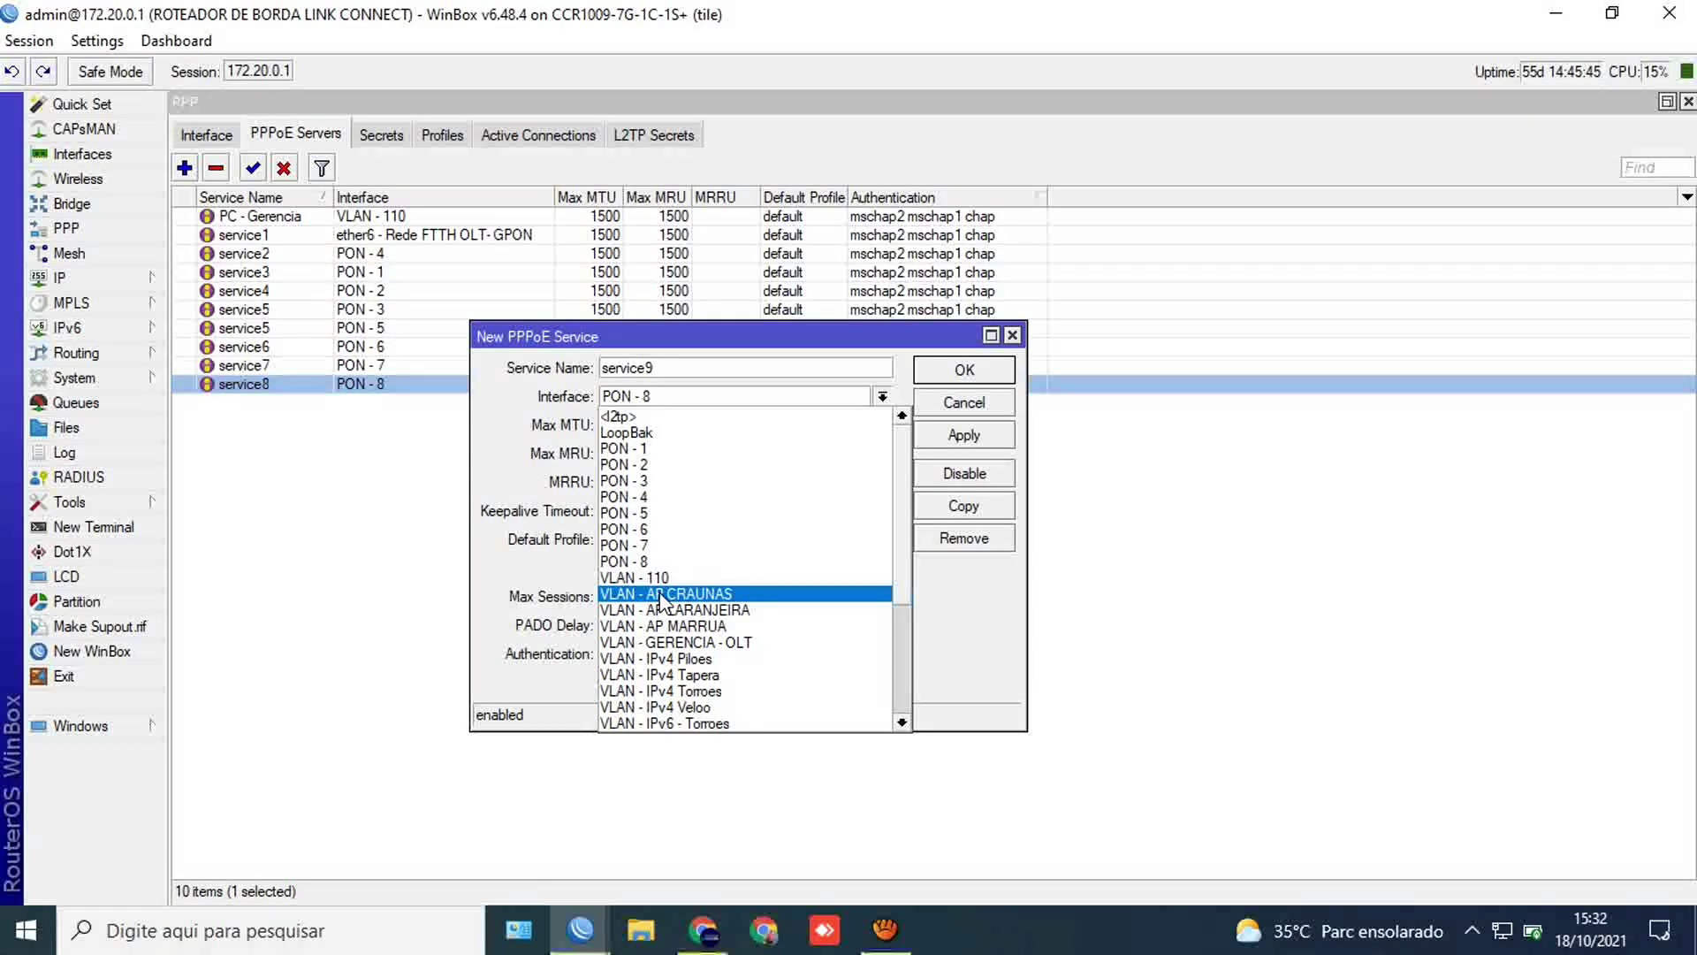
pyautogui.click(669, 628)
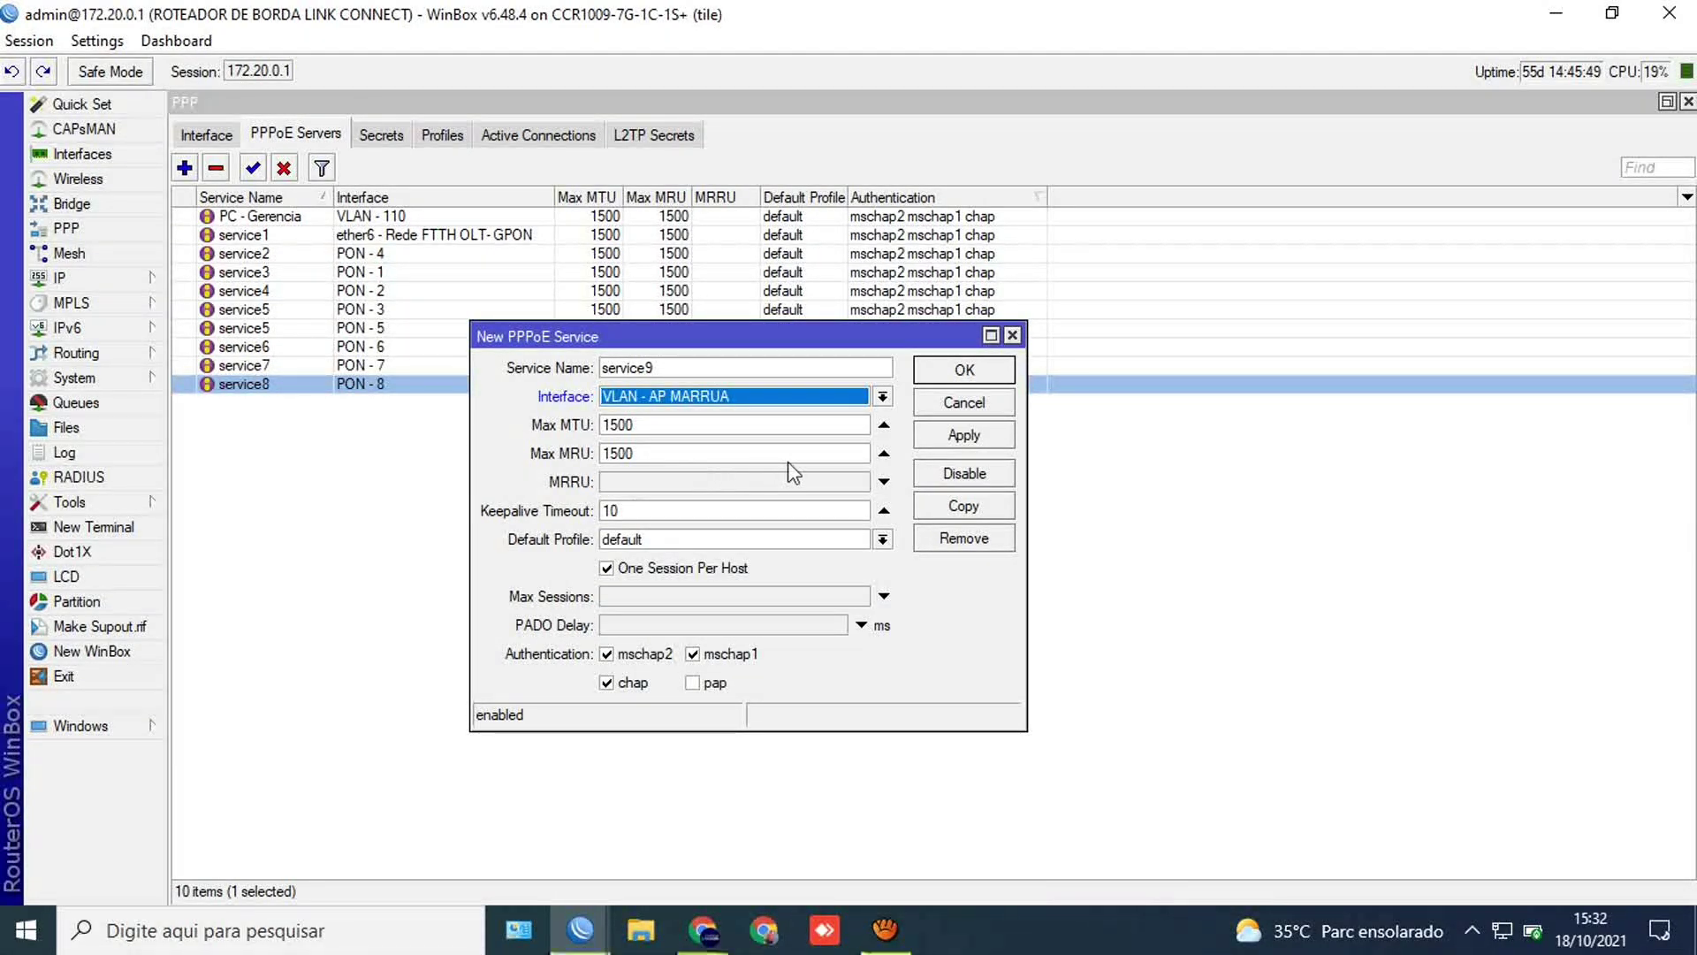
pyautogui.click(945, 442)
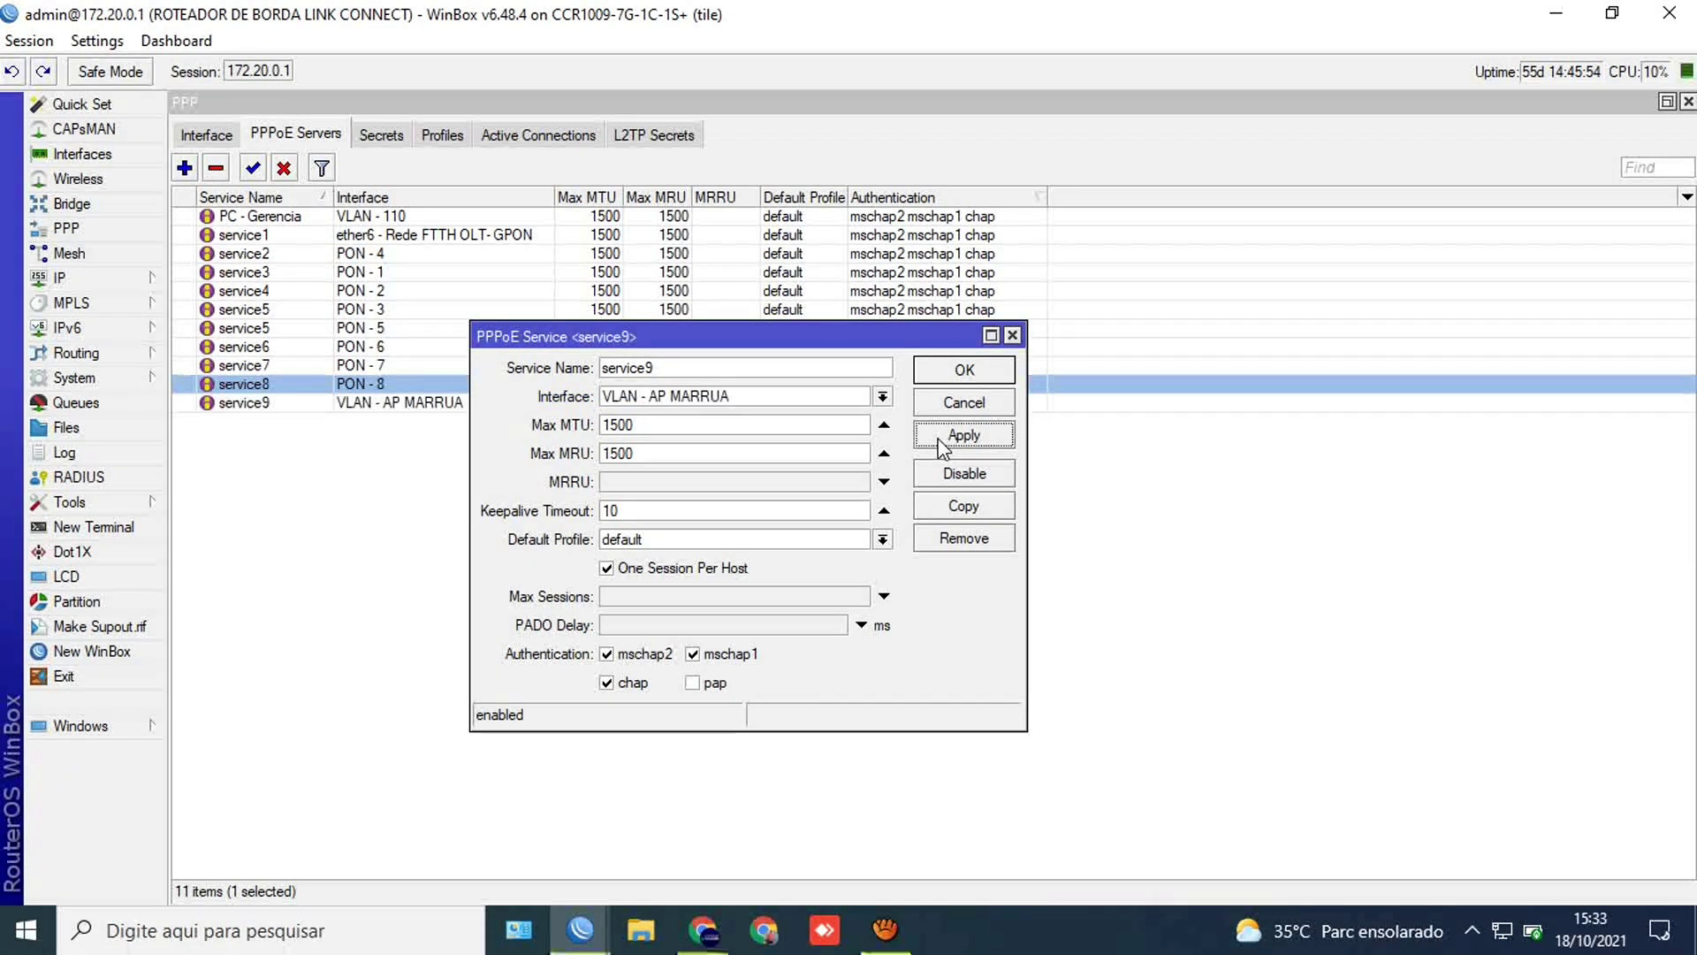
# Step: Copy the Marrua PPPoE service as a new one on interface "VLAN - AP CRAUNAS" and apply it
pyautogui.click(930, 513)
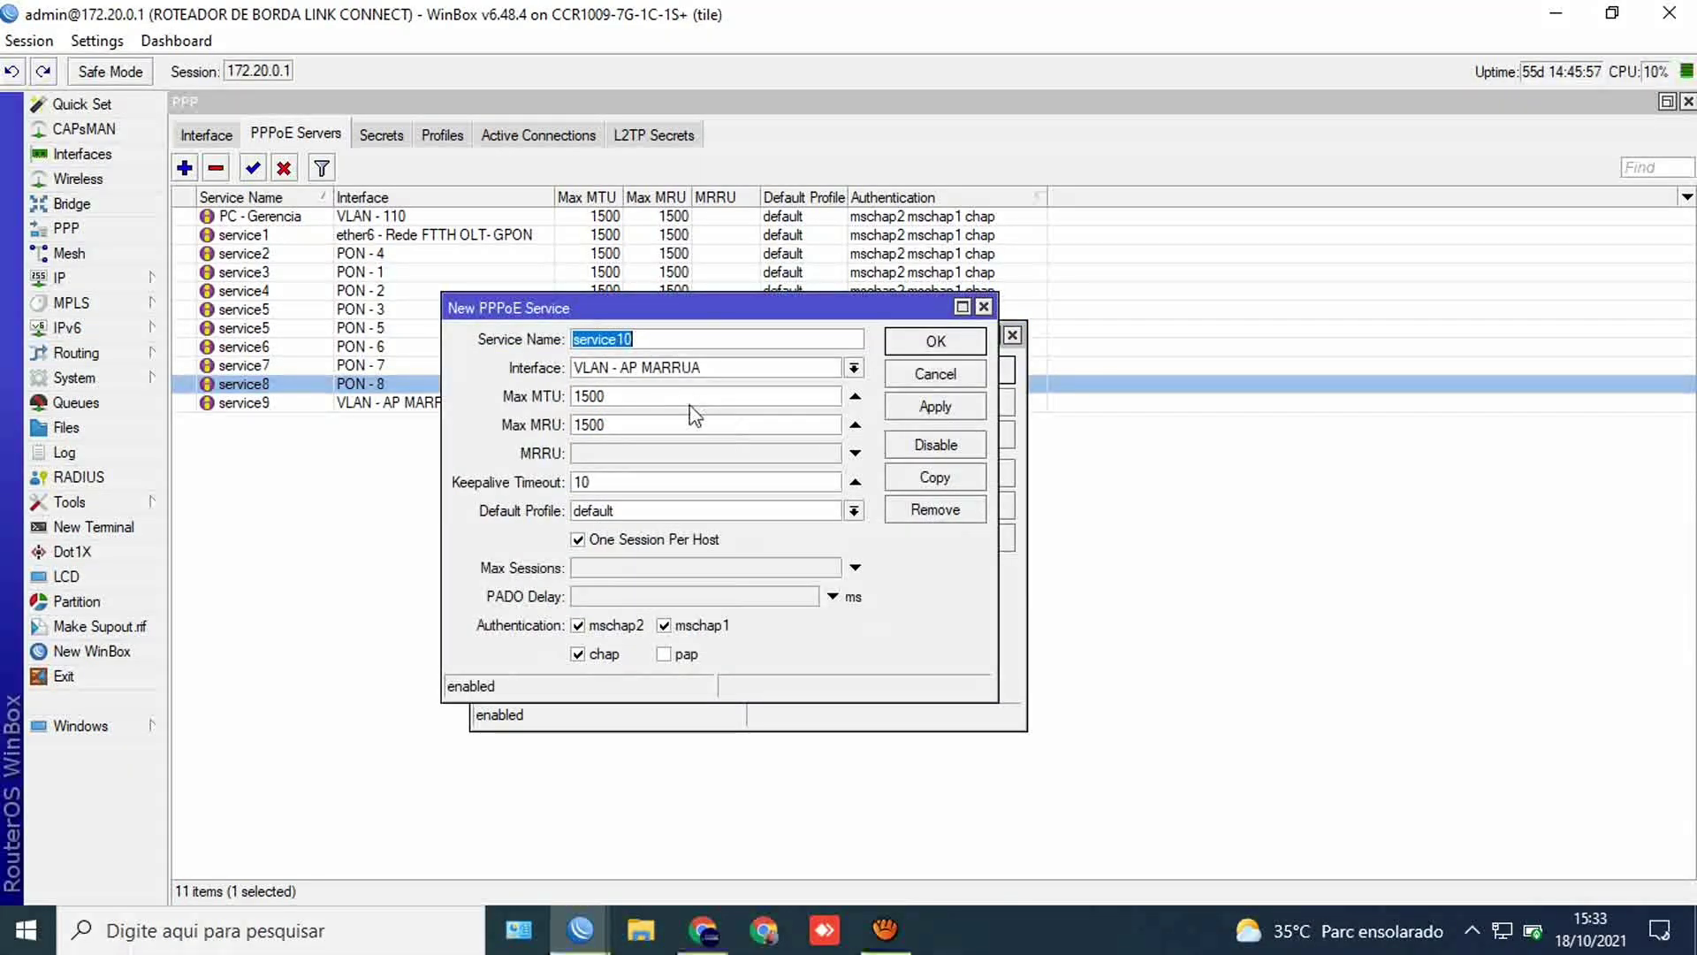
pyautogui.click(683, 367)
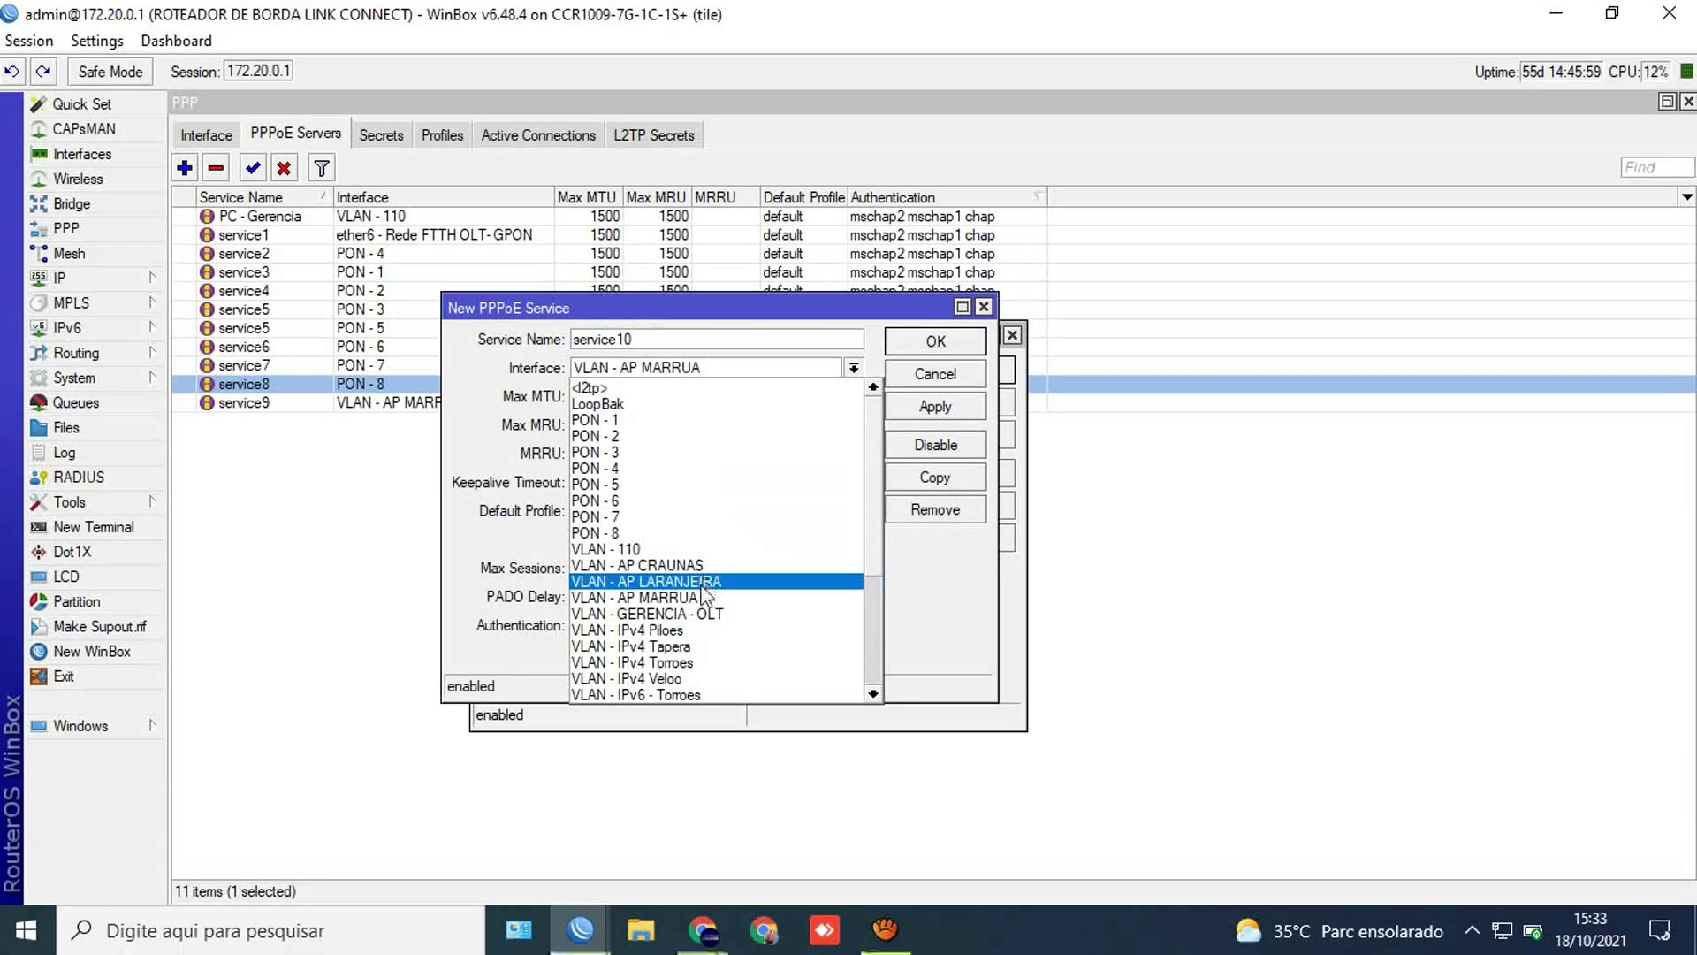
pyautogui.click(649, 566)
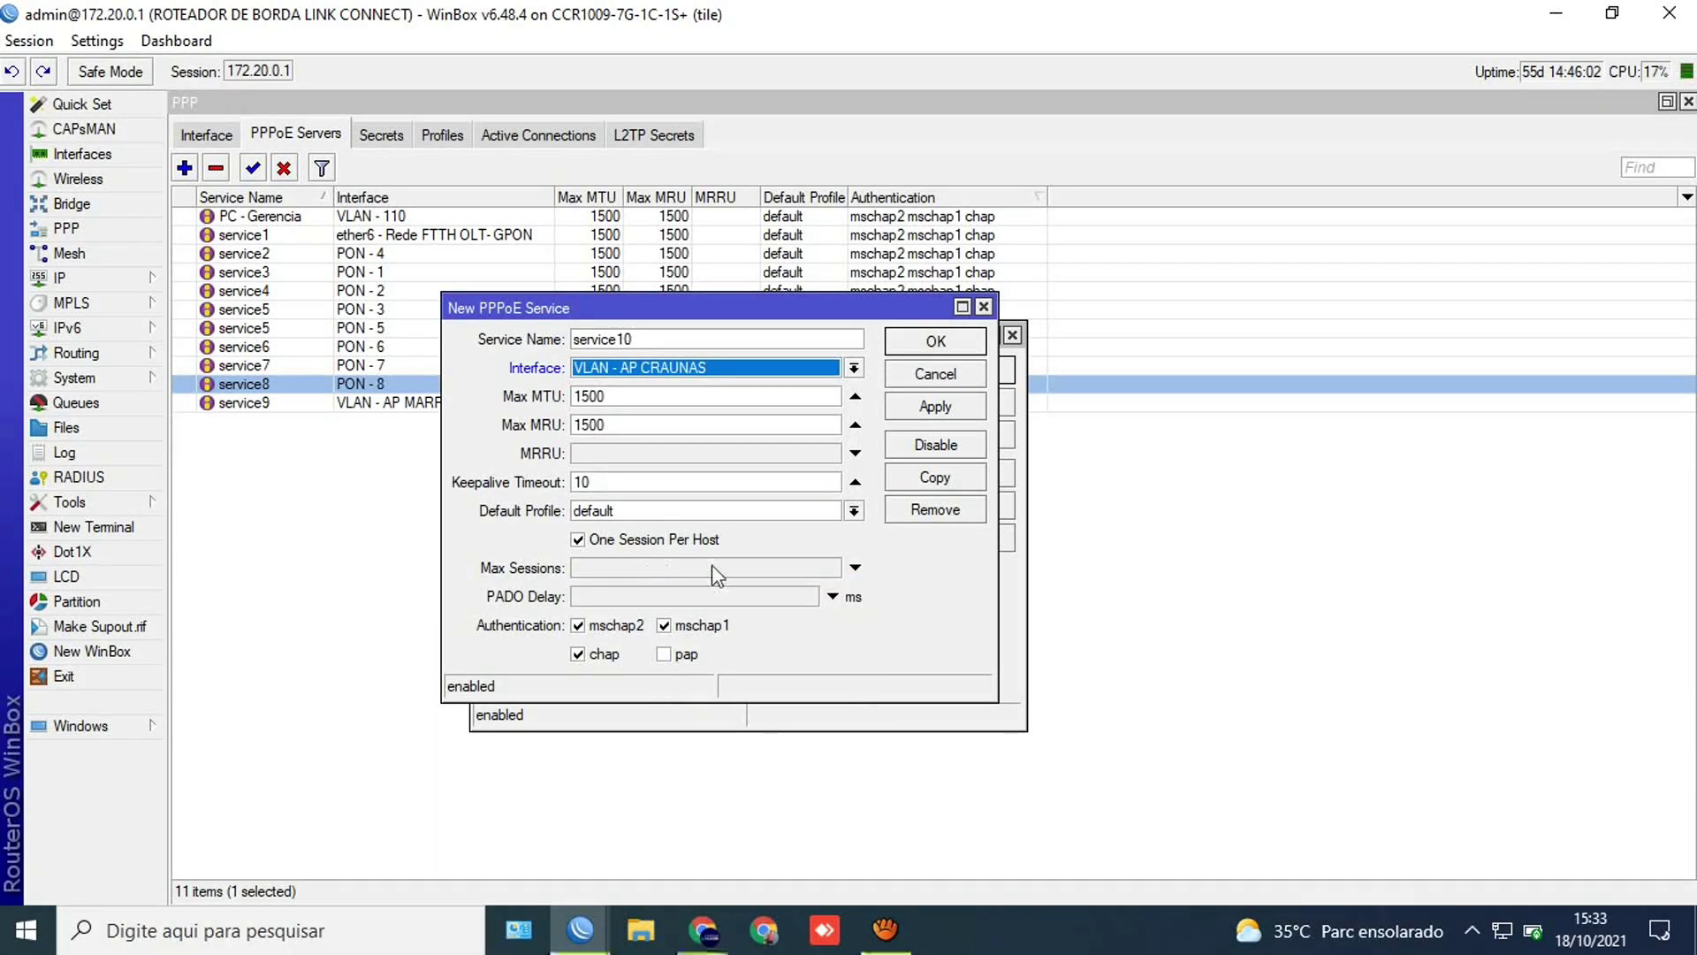
pyautogui.click(922, 415)
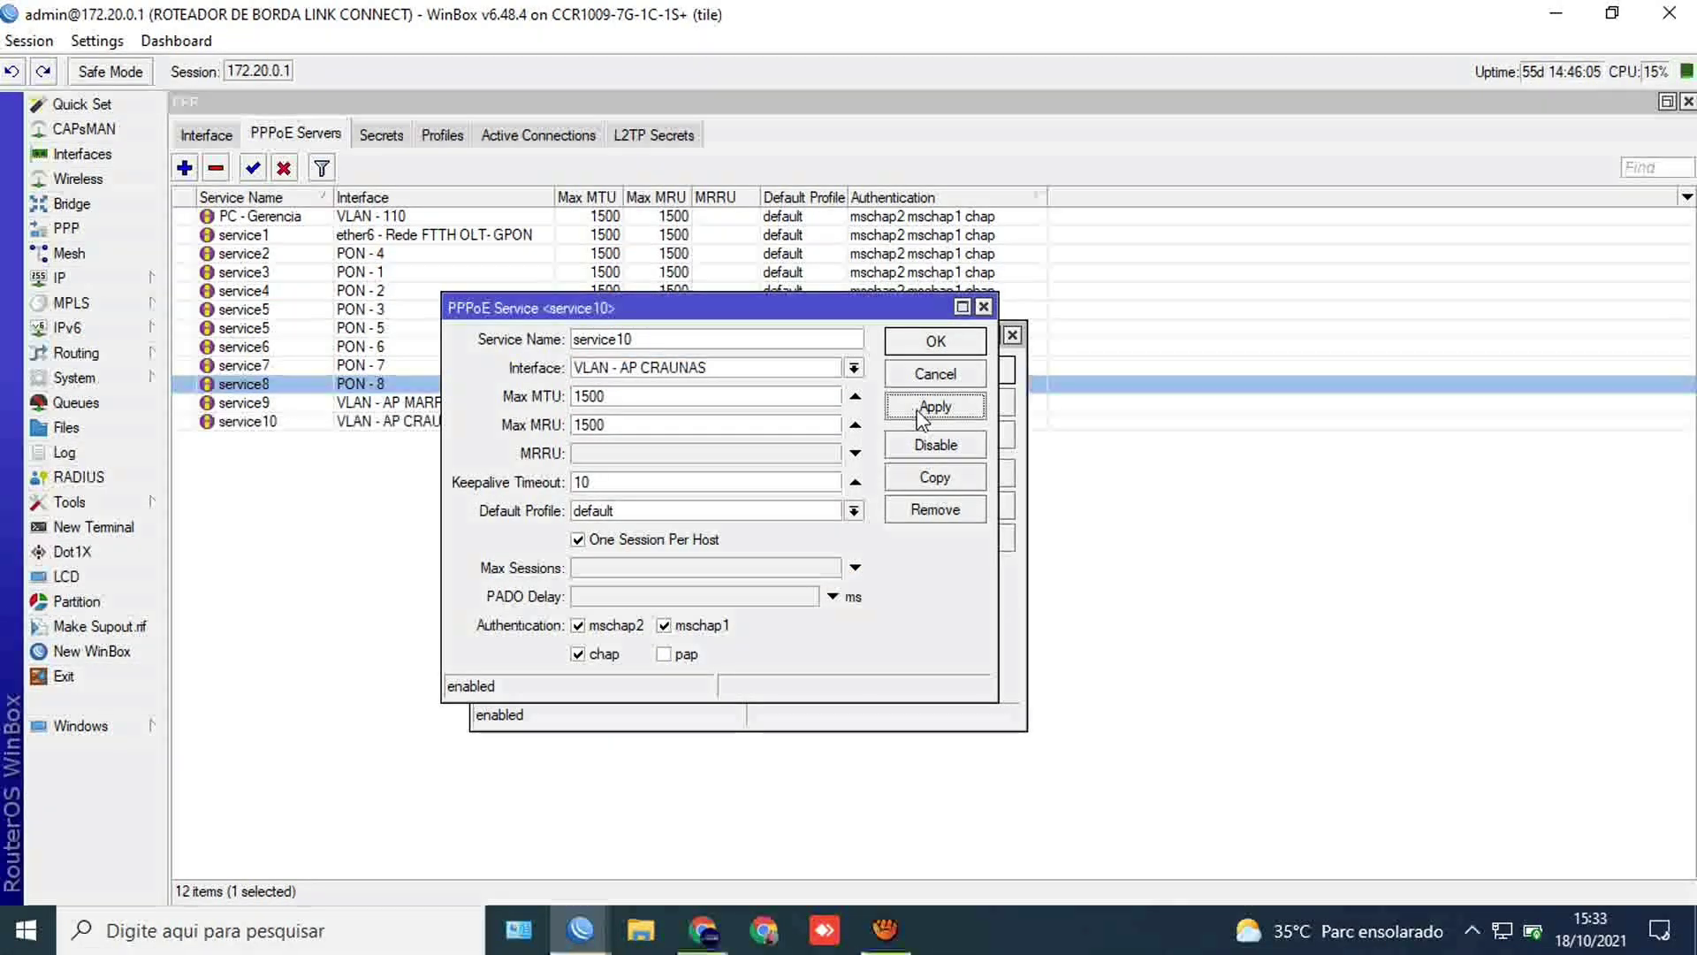
# Step: Copy the Craunas PPPoE service as a new one on interface "VLAN - AP LARANJEIRA", apply it and close the service windows
pyautogui.click(915, 481)
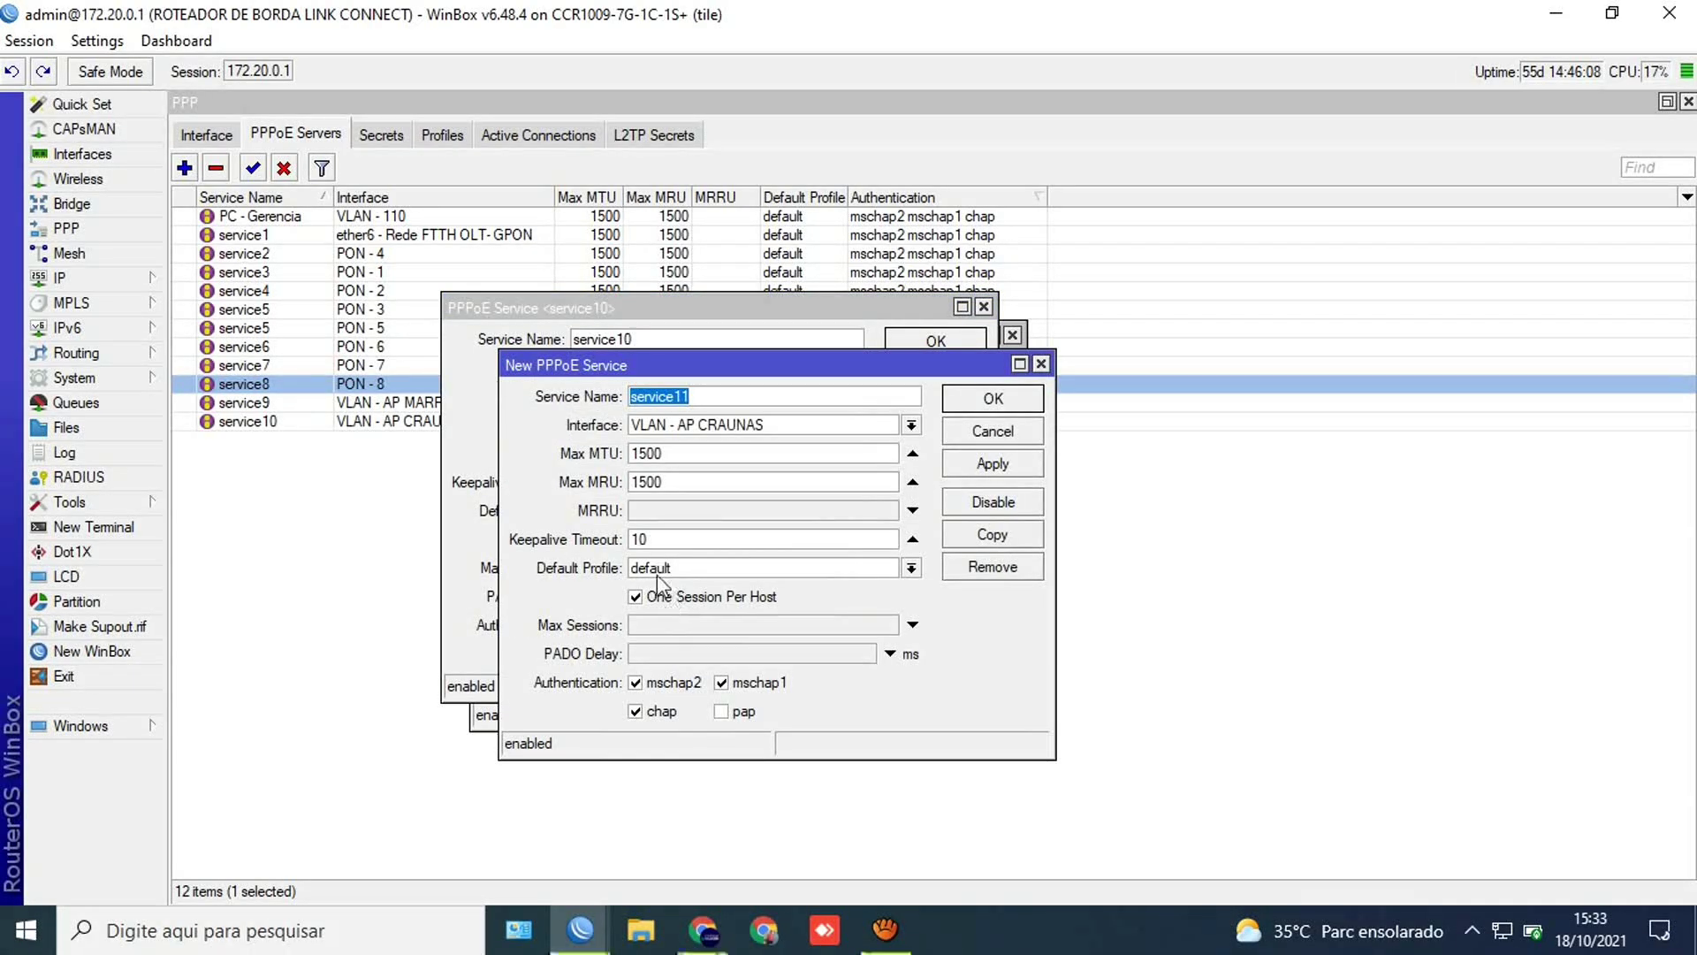
pyautogui.click(703, 425)
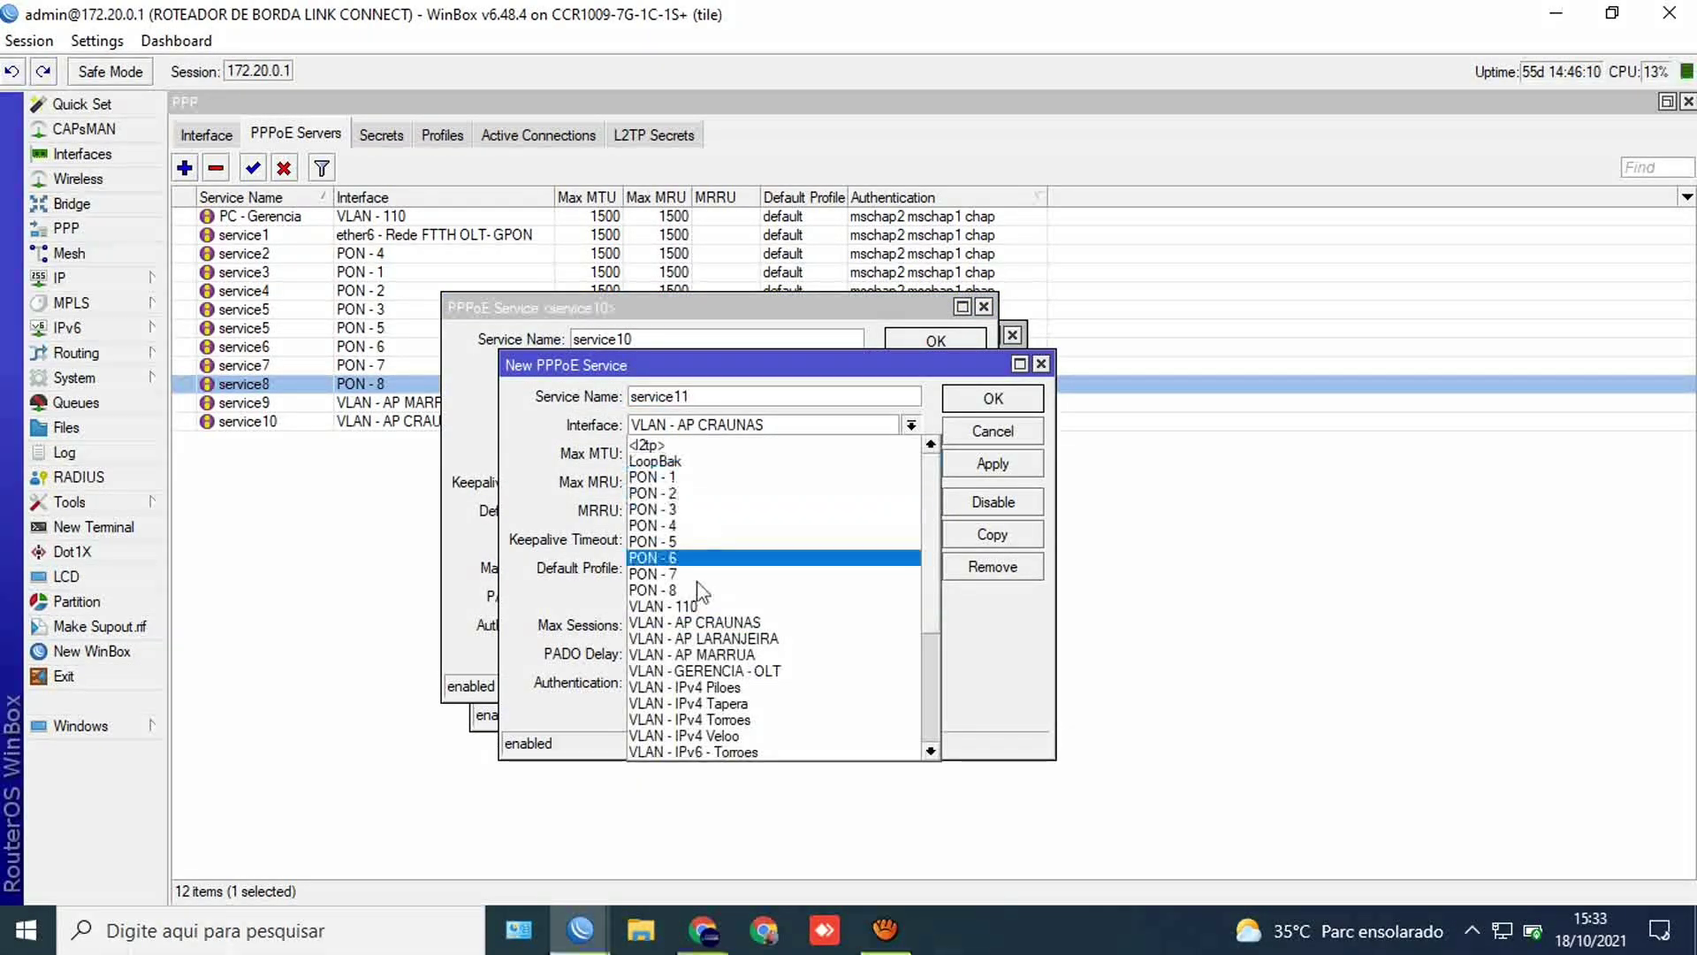
pyautogui.click(705, 661)
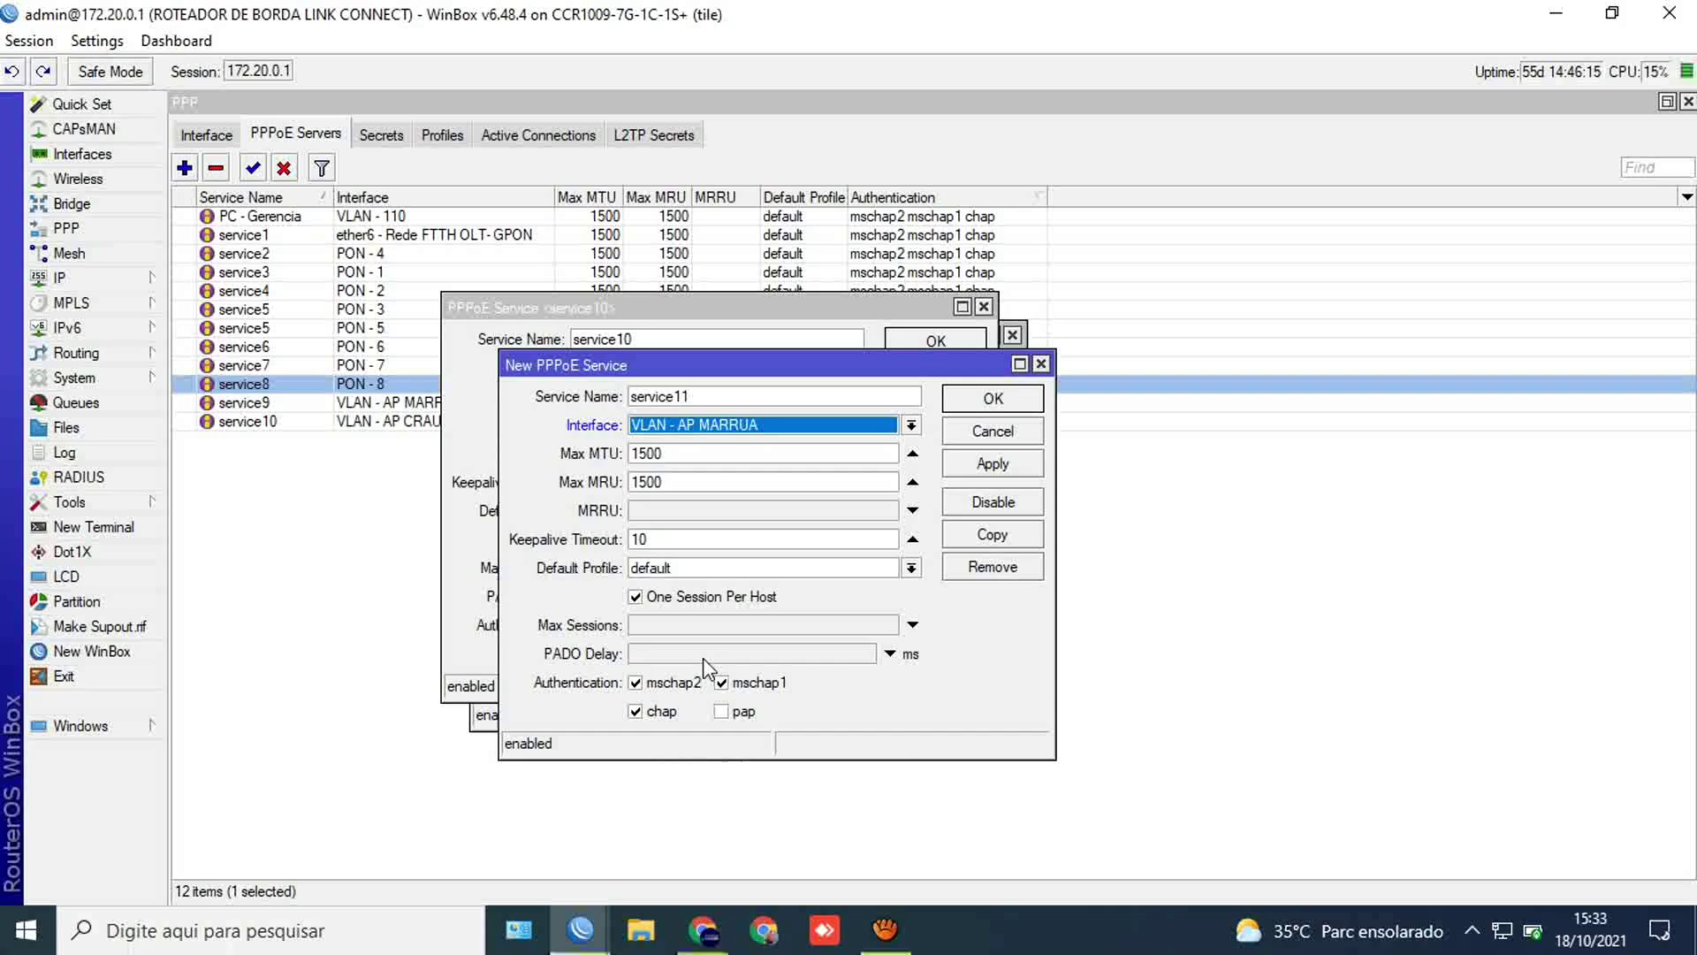
pyautogui.click(743, 430)
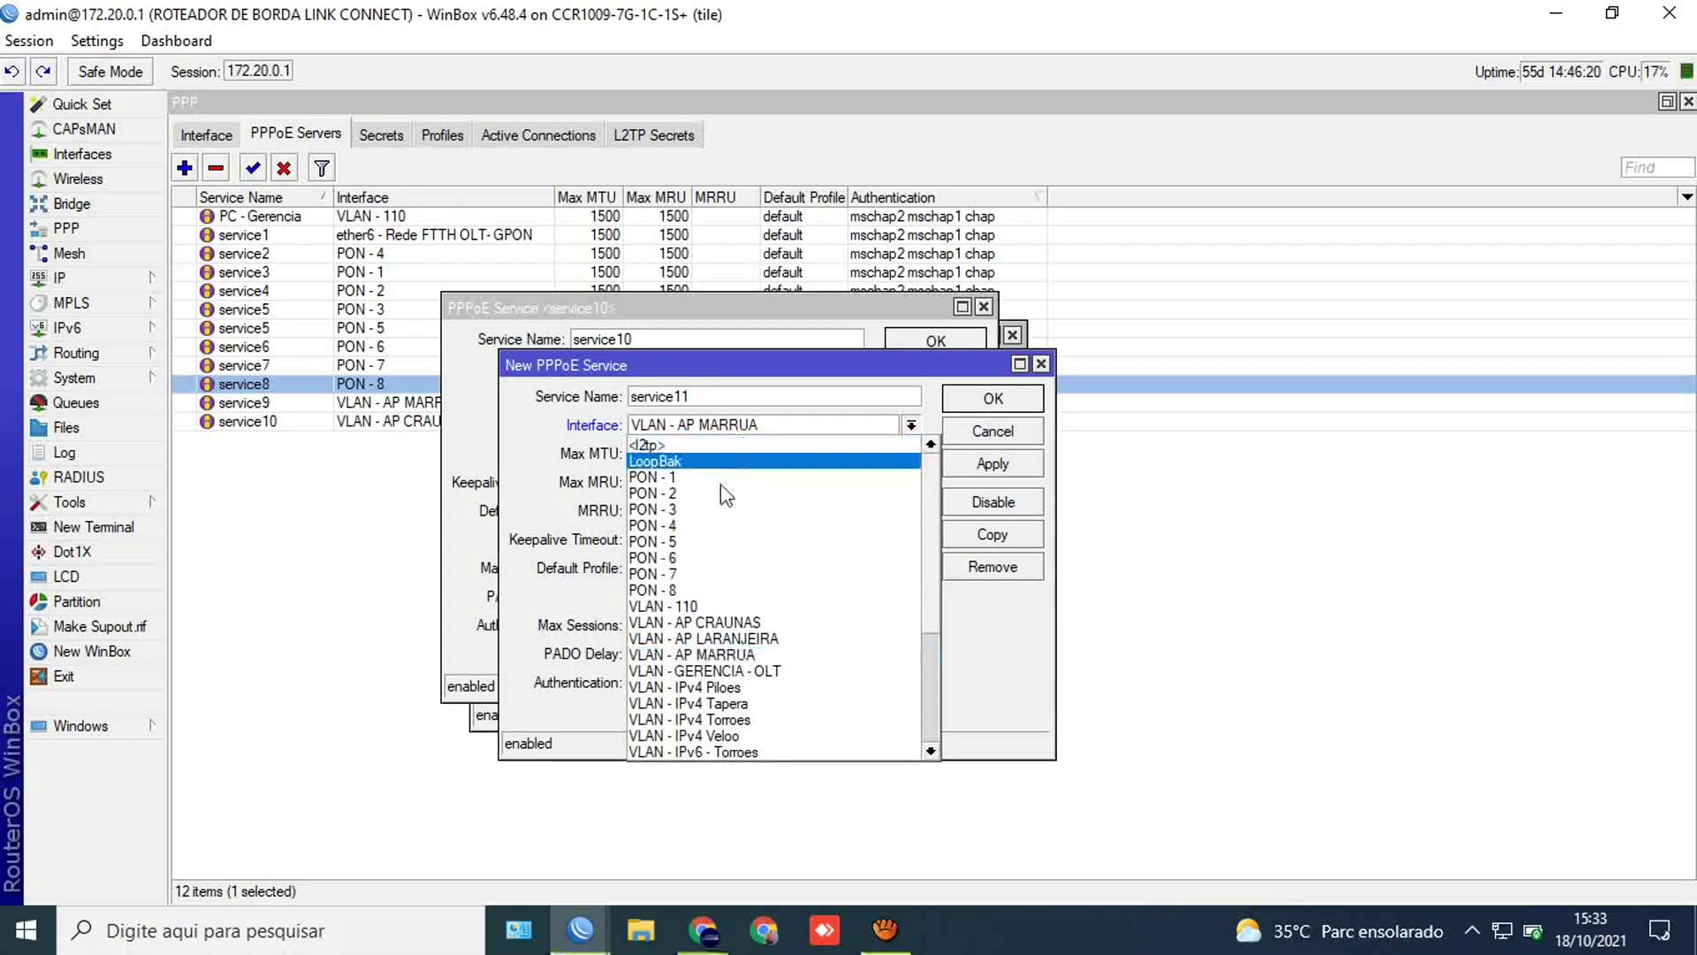
pyautogui.click(723, 638)
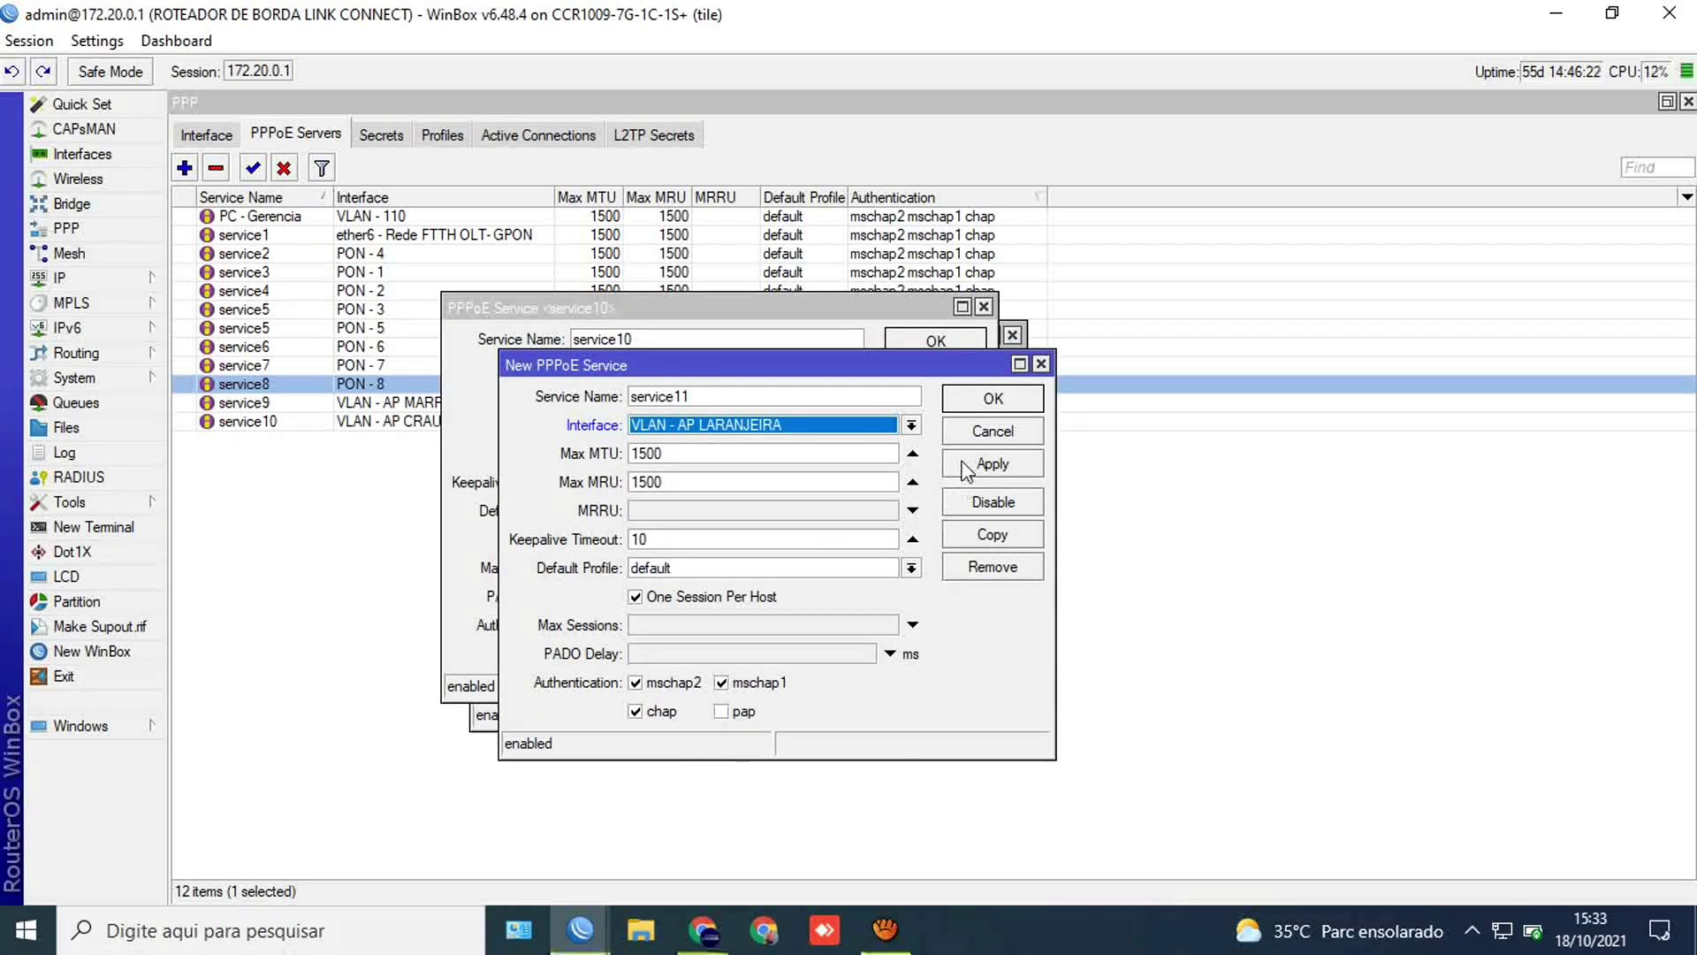
pyautogui.click(964, 466)
pyautogui.click(954, 405)
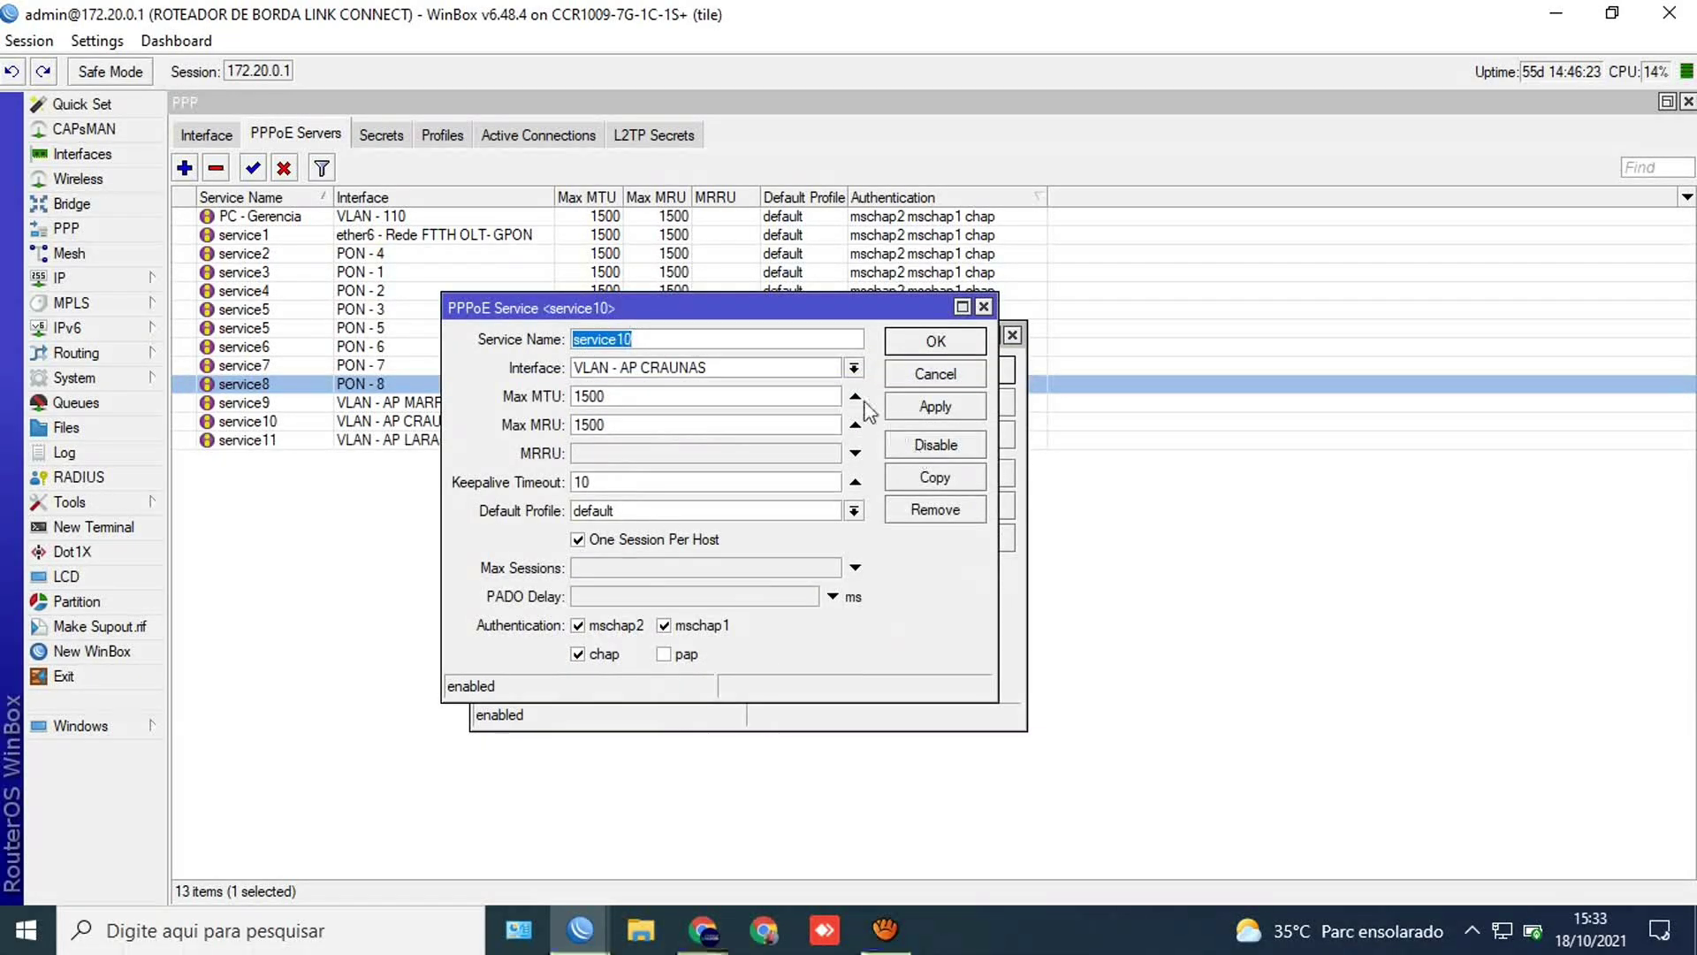
pyautogui.click(911, 352)
pyautogui.click(942, 375)
pyautogui.click(541, 557)
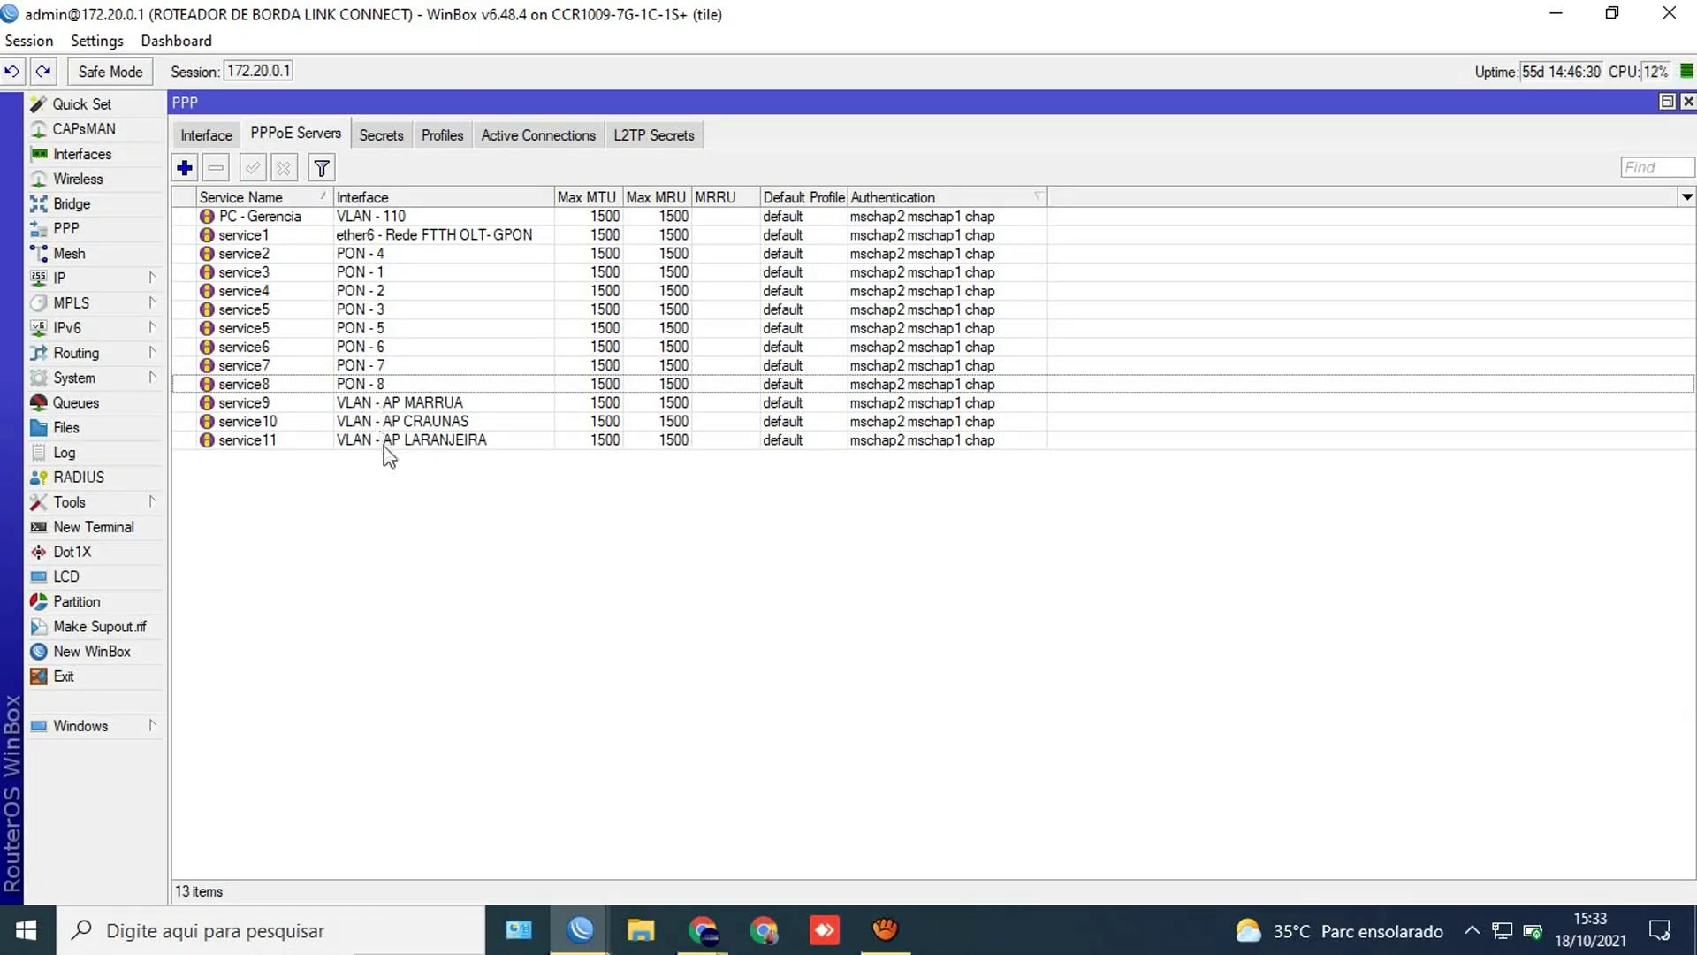
# Step: Review the border router's PPP profiles, PPPoE servers and active connections, and check its full interface list
pyautogui.click(442, 135)
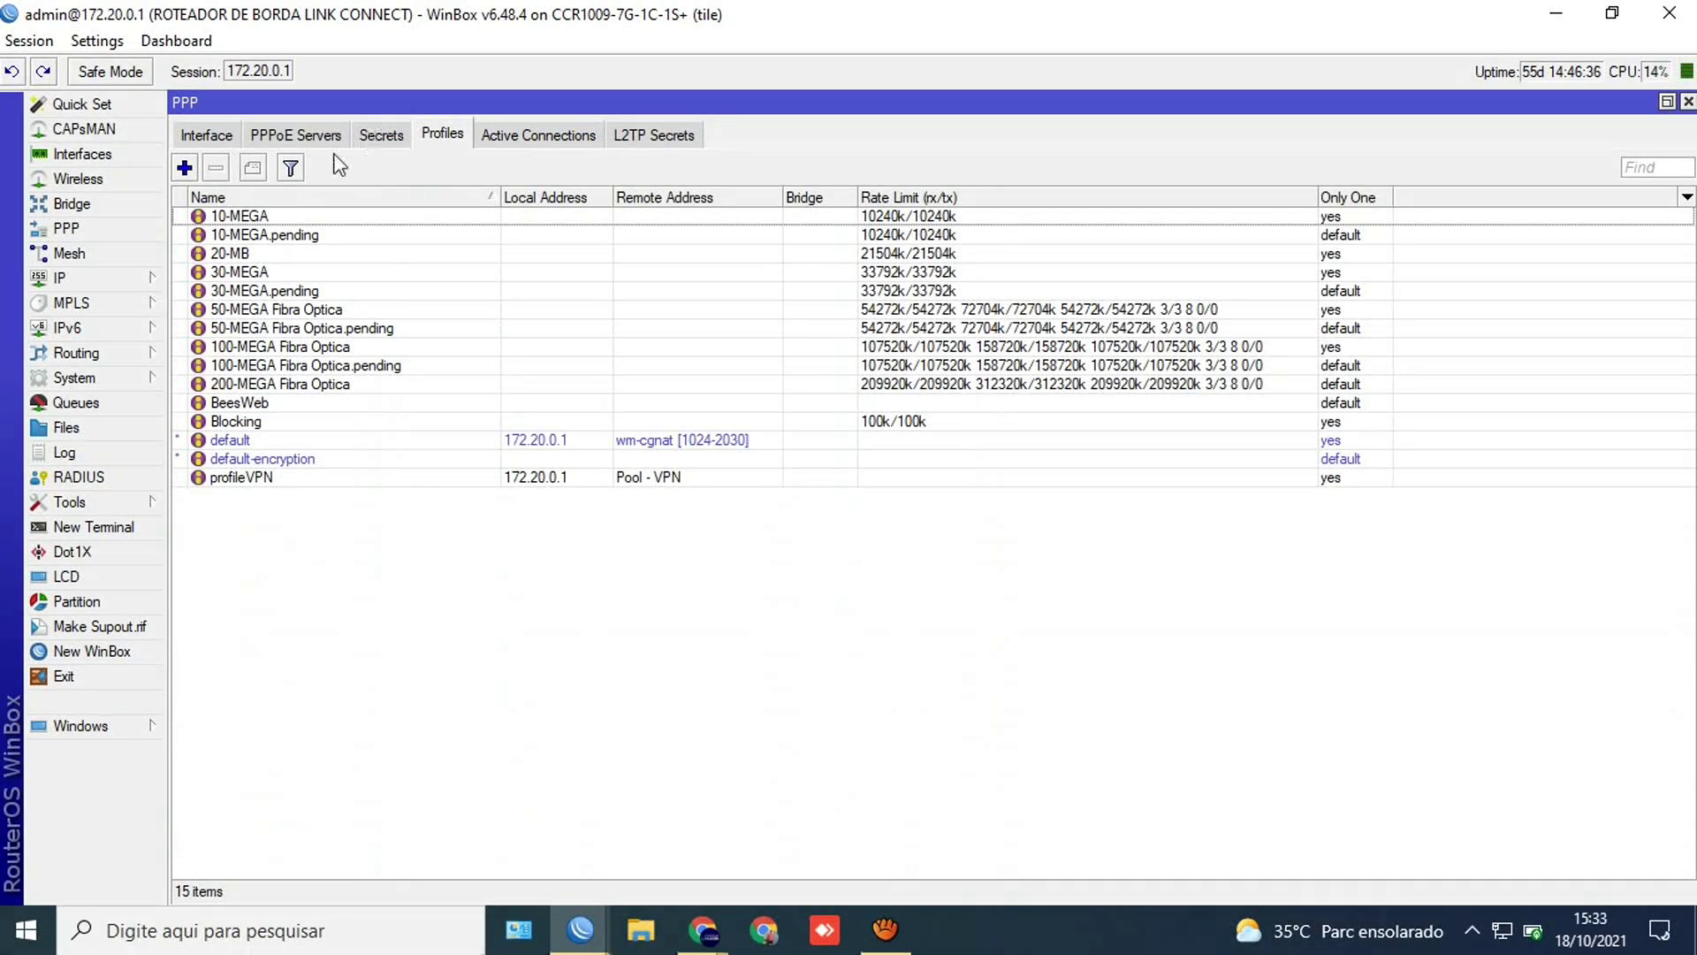
pyautogui.click(208, 137)
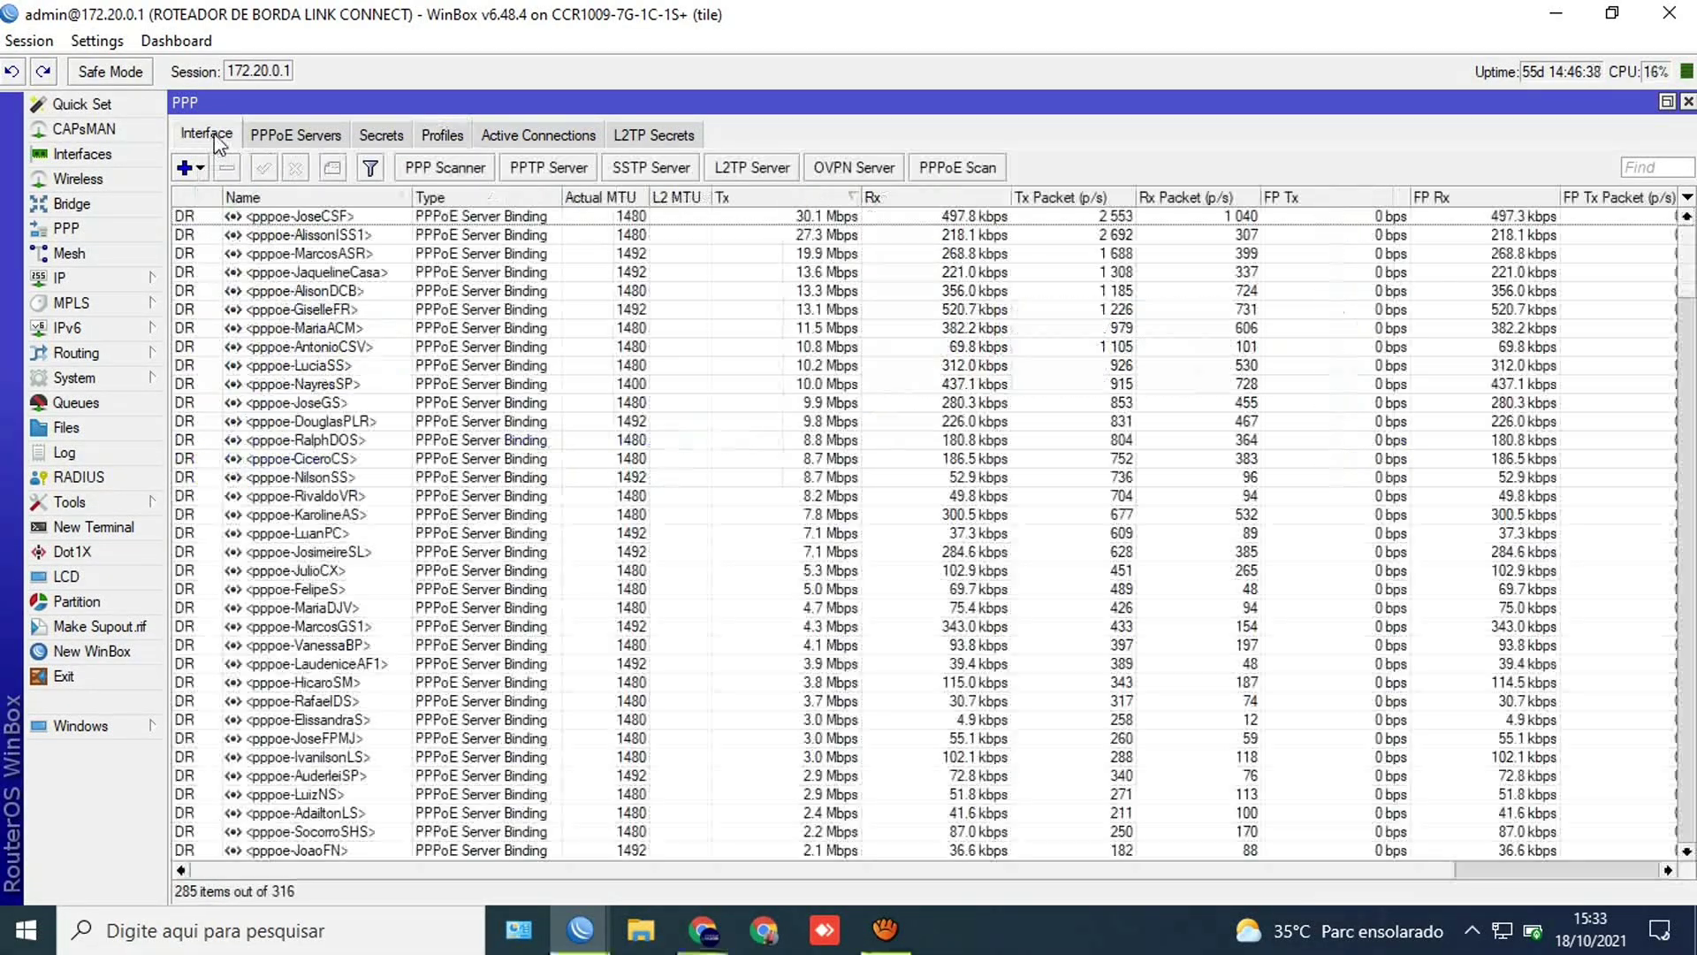
pyautogui.click(298, 141)
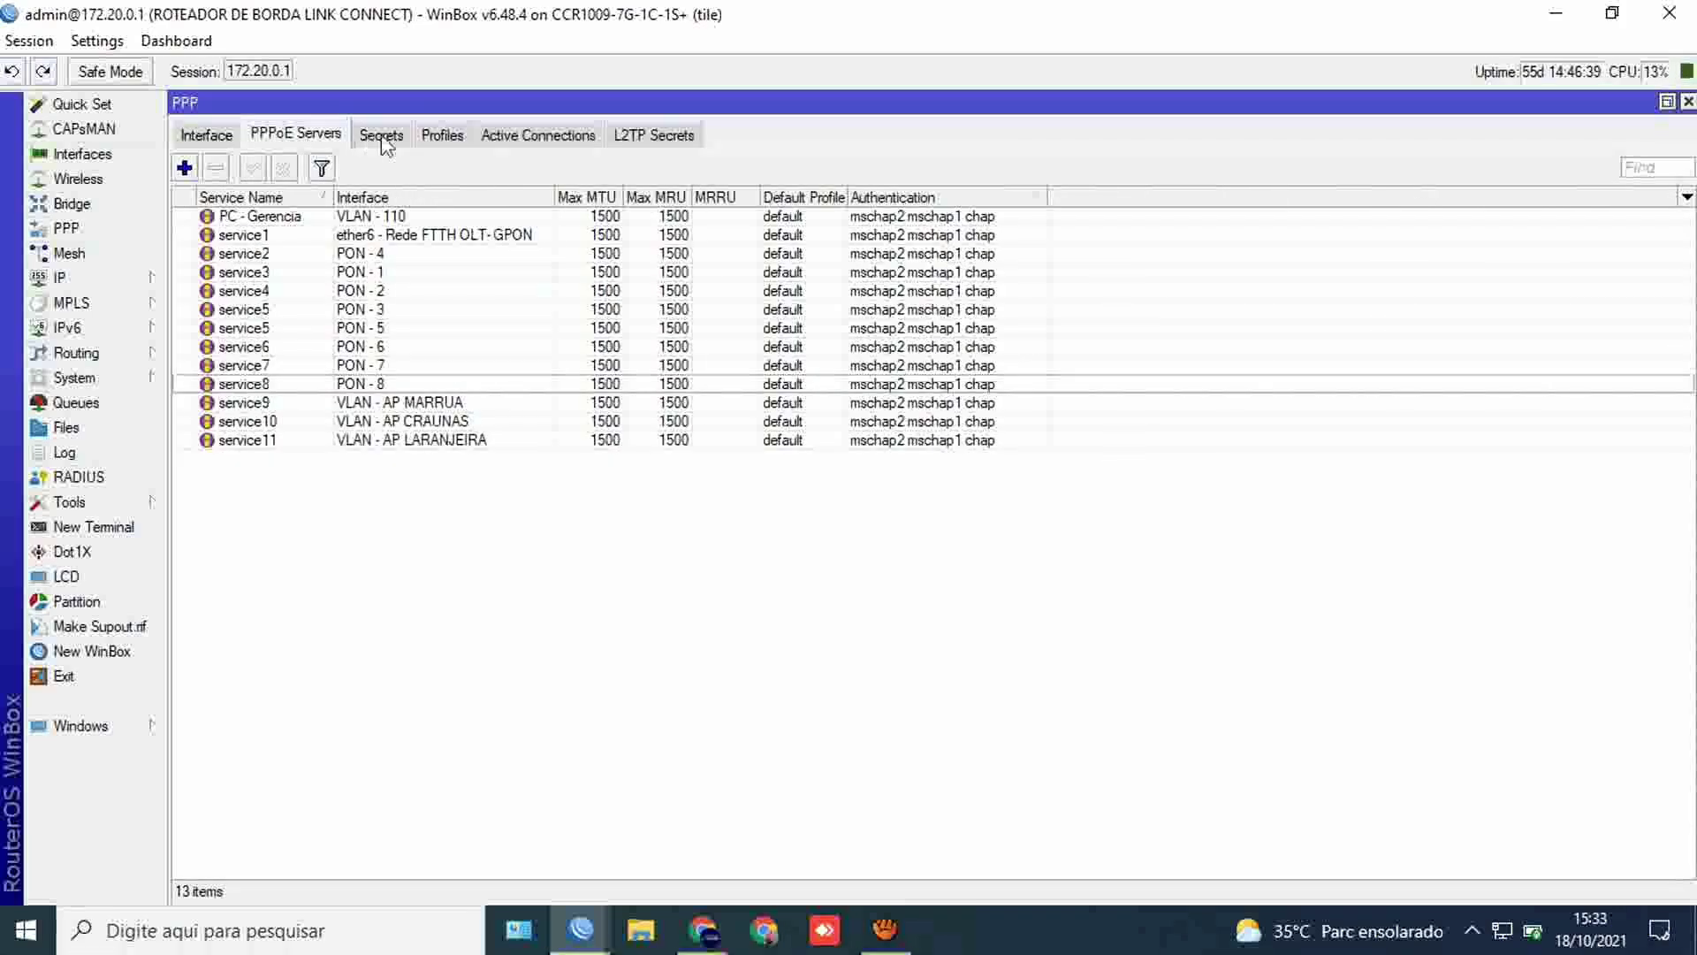
pyautogui.click(508, 138)
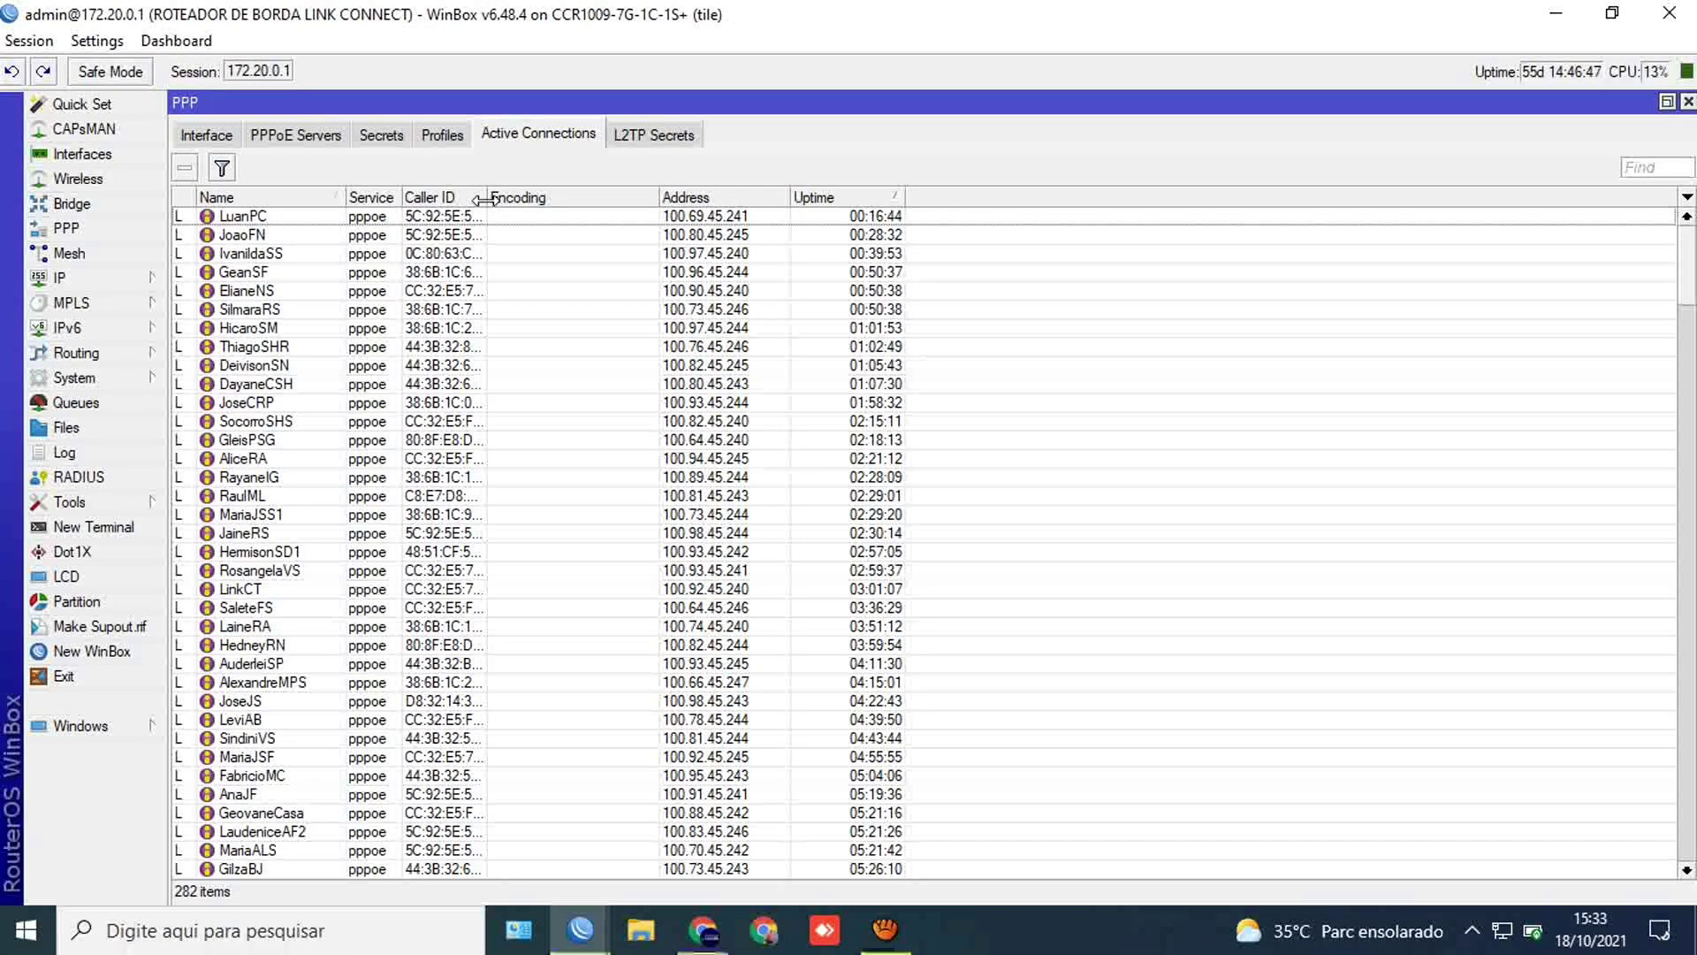
pyautogui.click(212, 139)
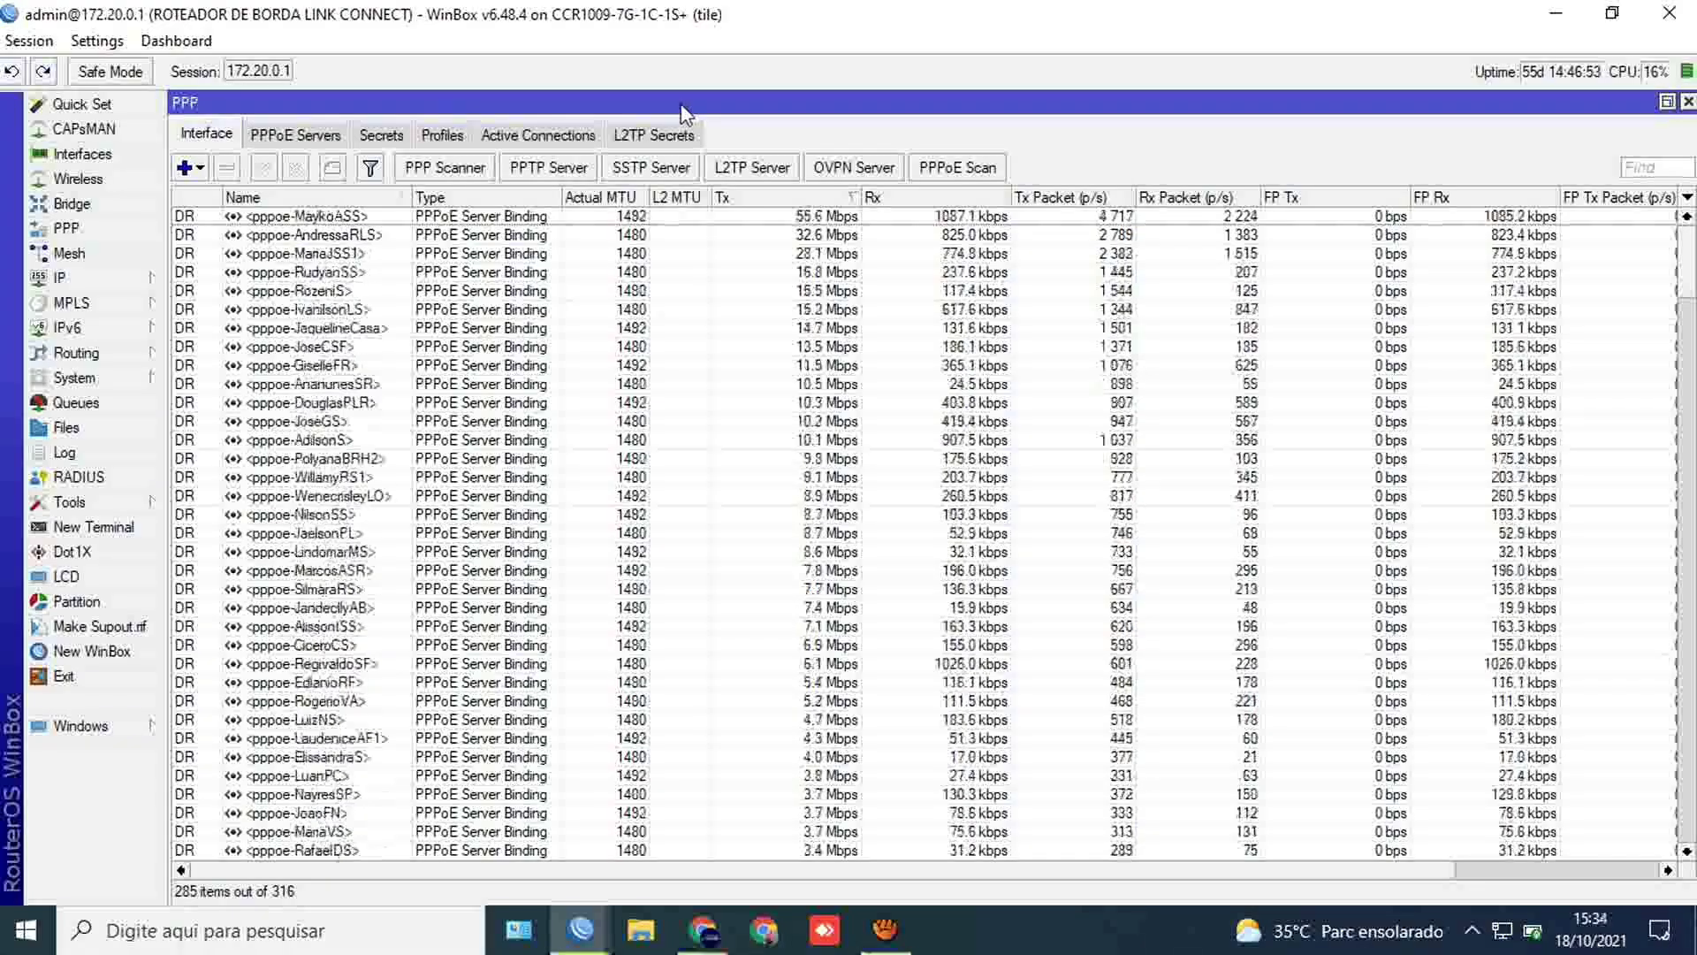
pyautogui.click(82, 154)
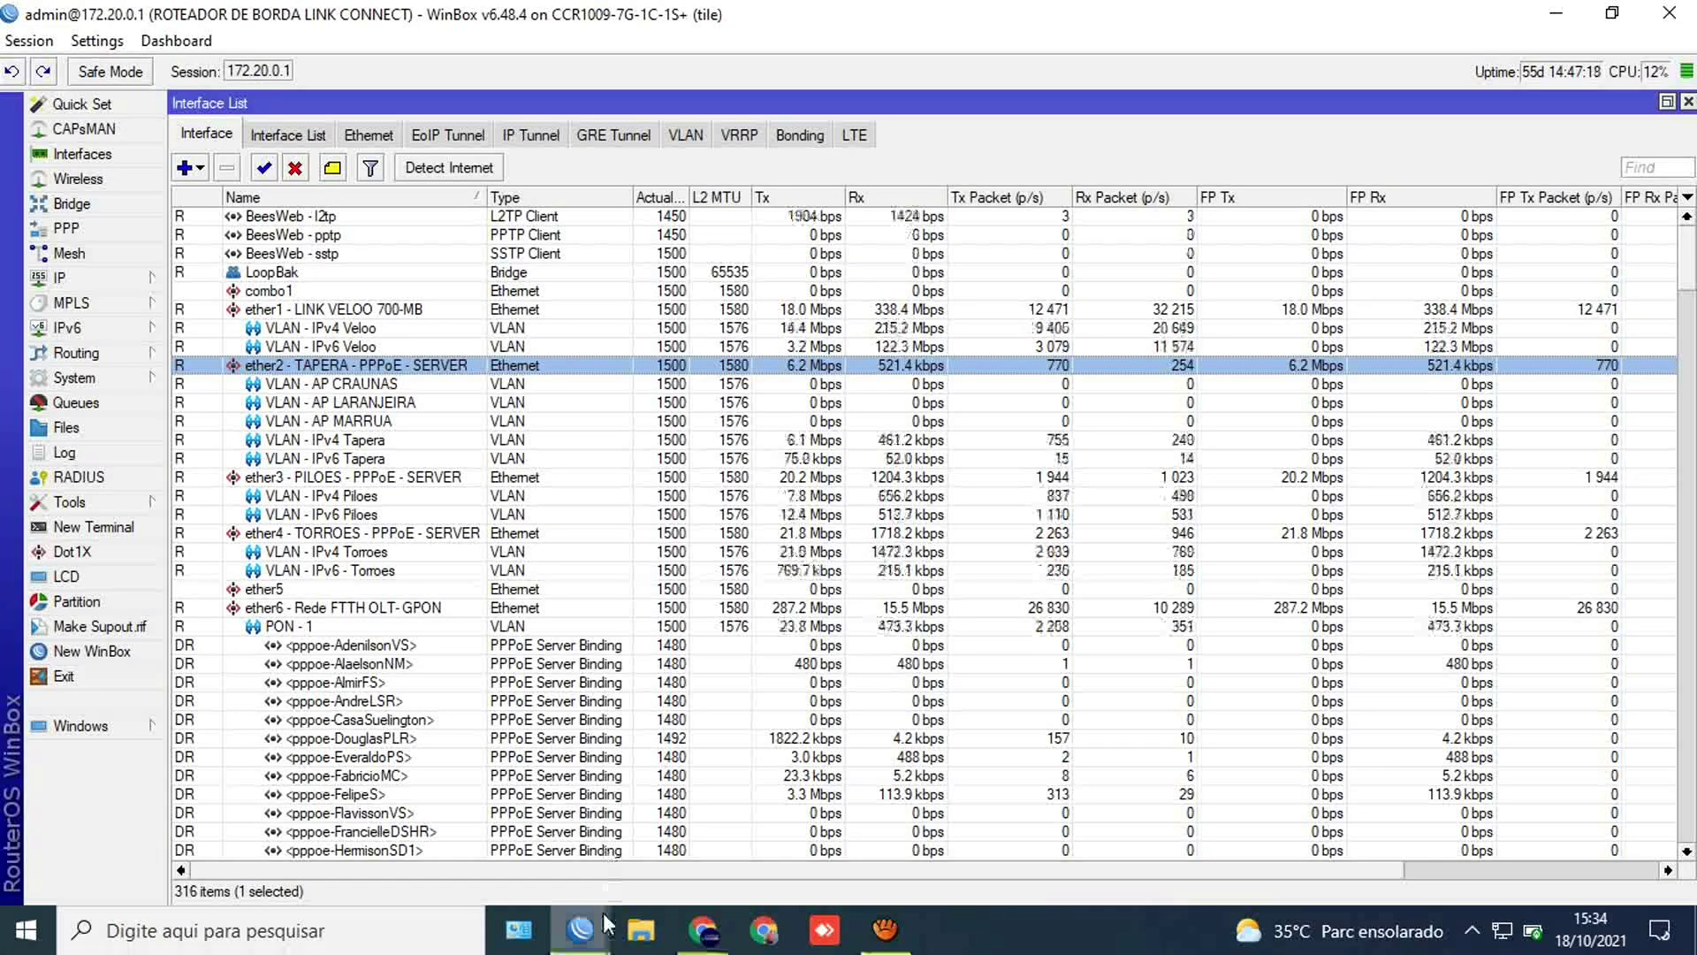
# Step: Switch to the BeesWeb client map in Chrome and examine the Tapera - Rádios clients and the servers' details
pyautogui.click(706, 931)
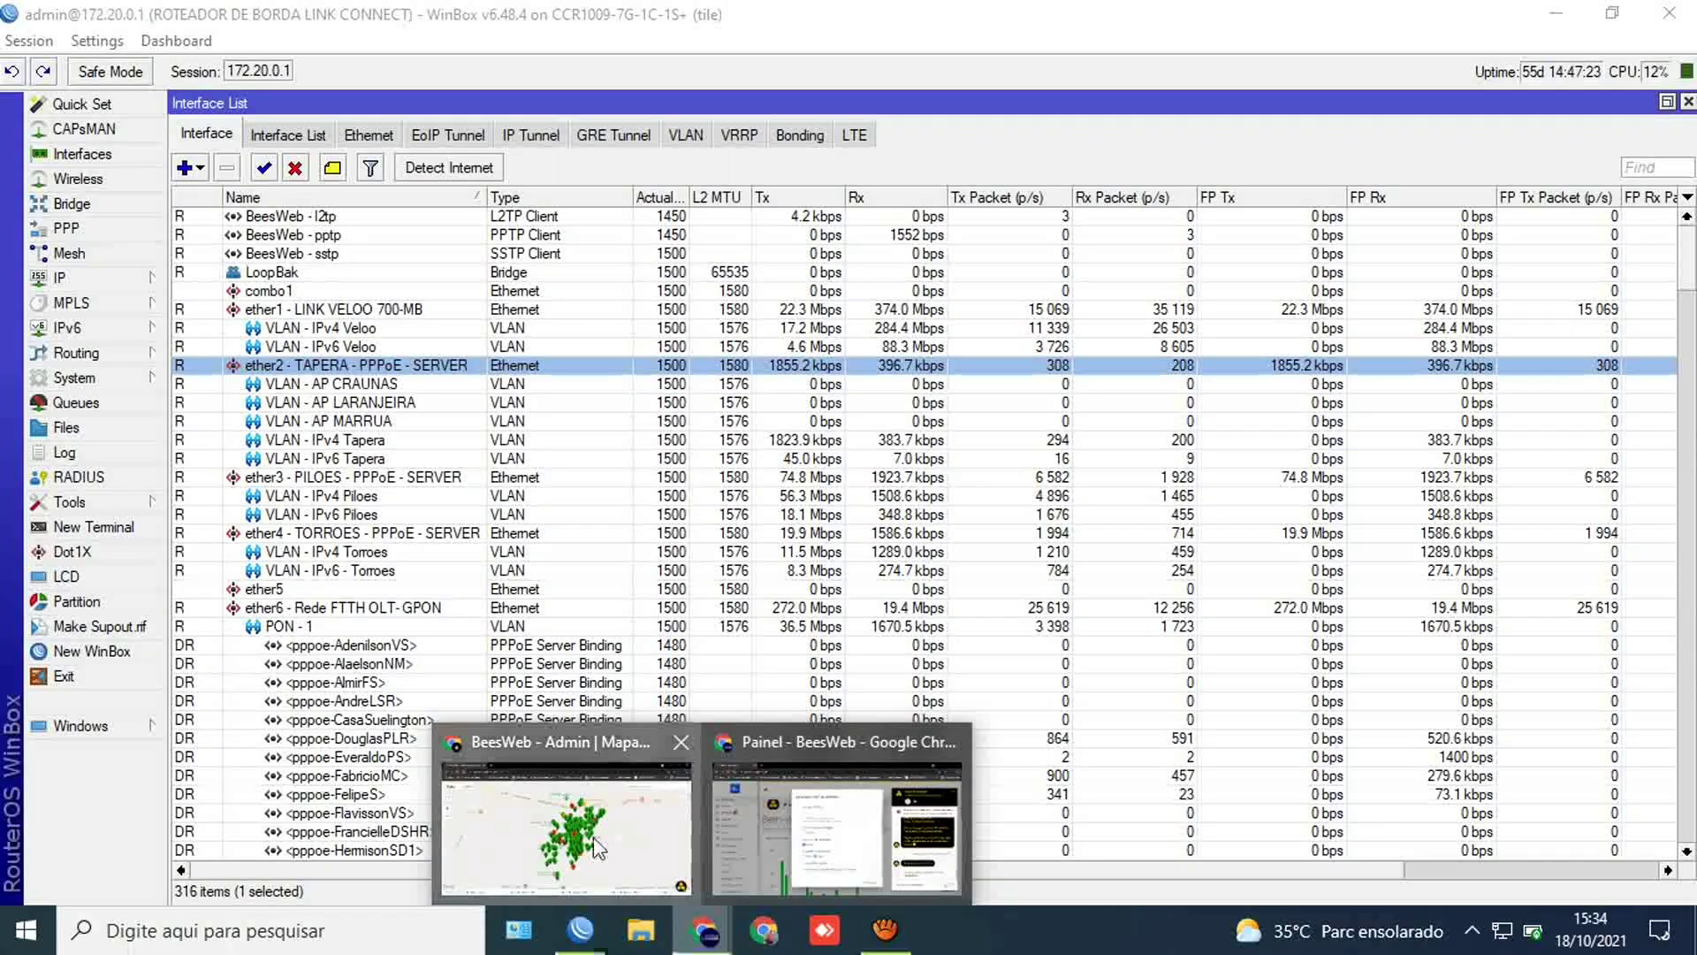
pyautogui.click(637, 831)
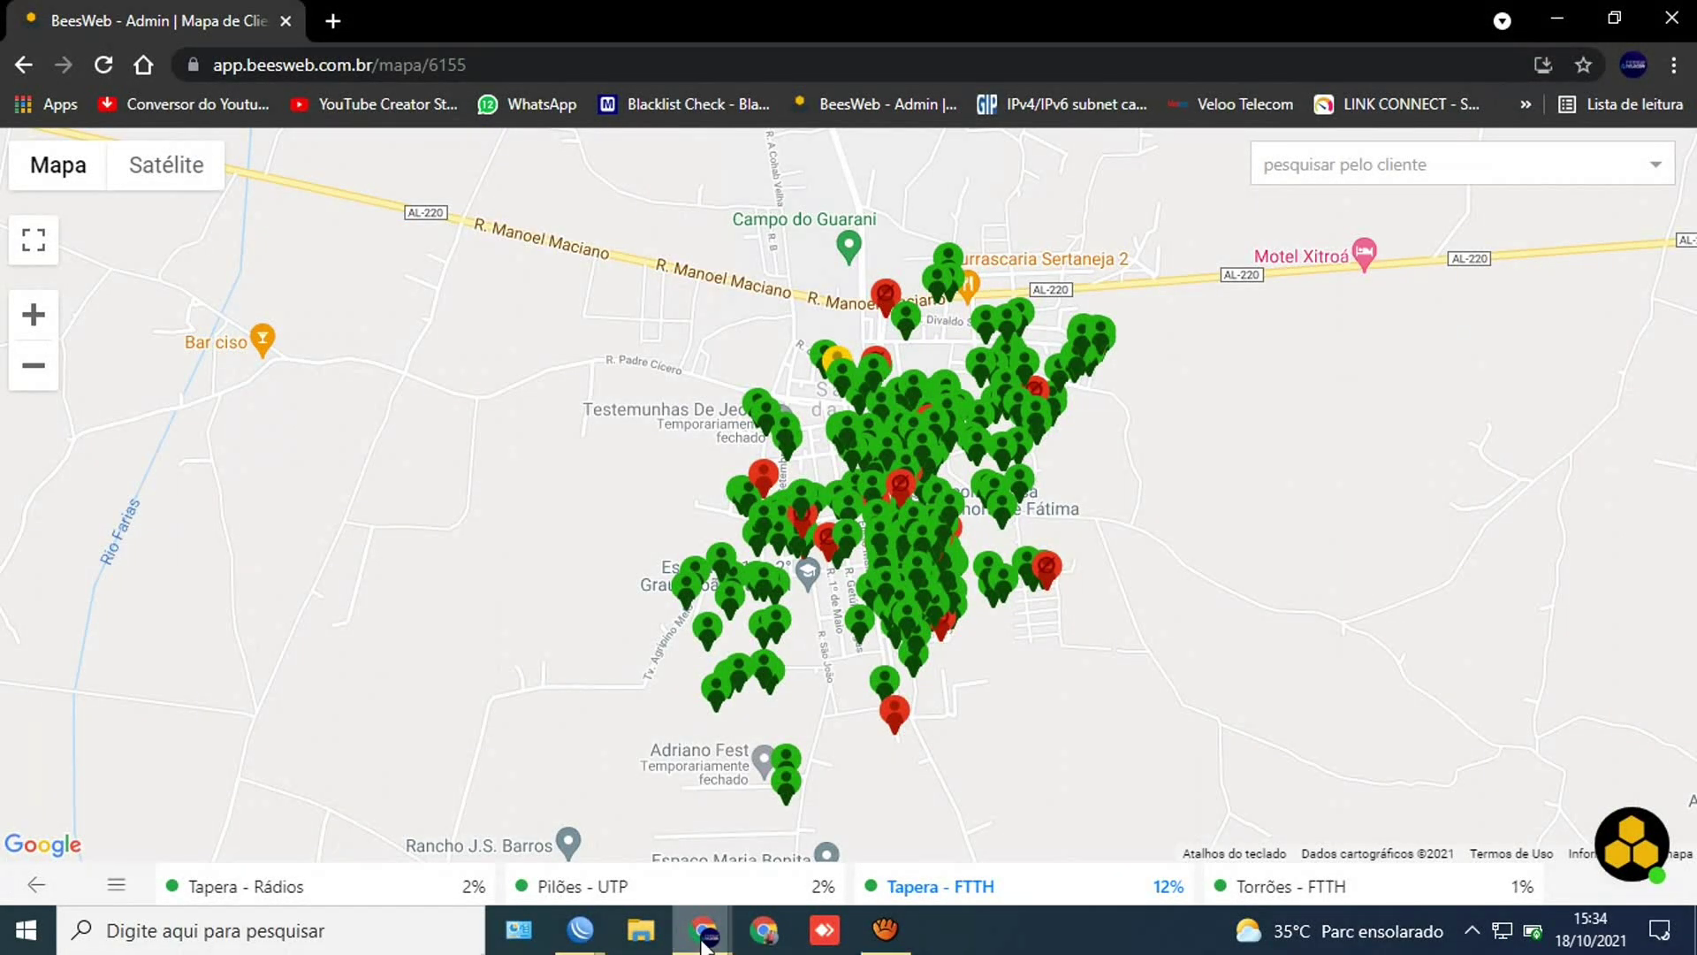
pyautogui.moveTo(706, 932)
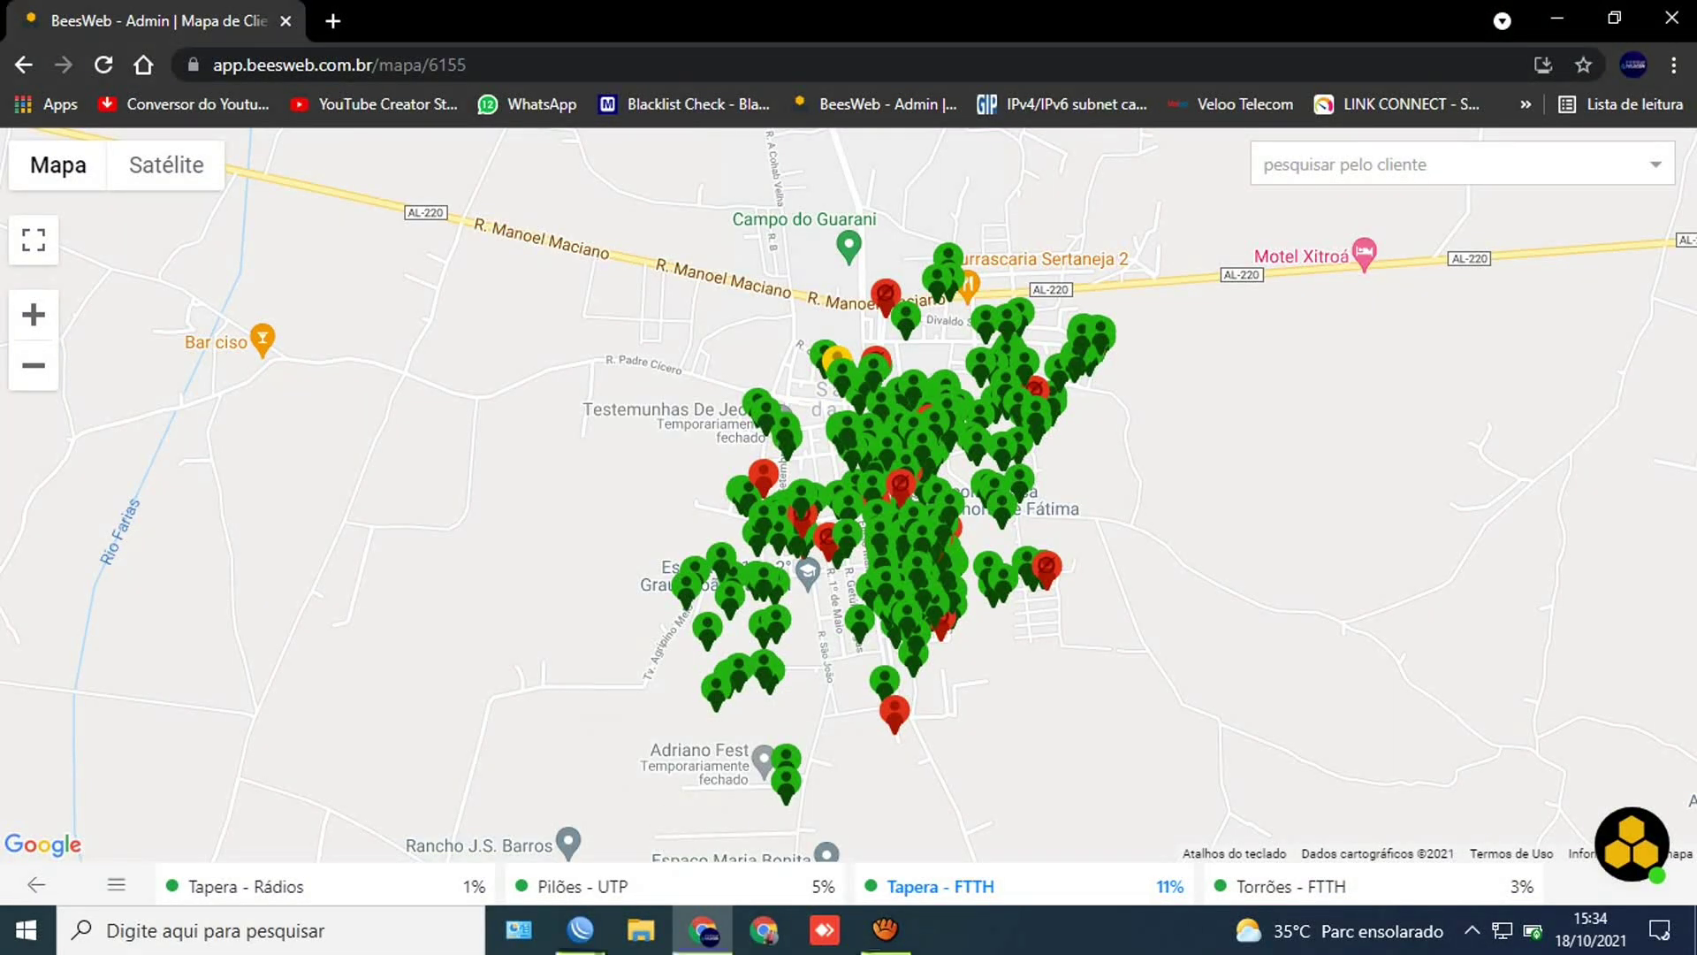
pyautogui.click(231, 891)
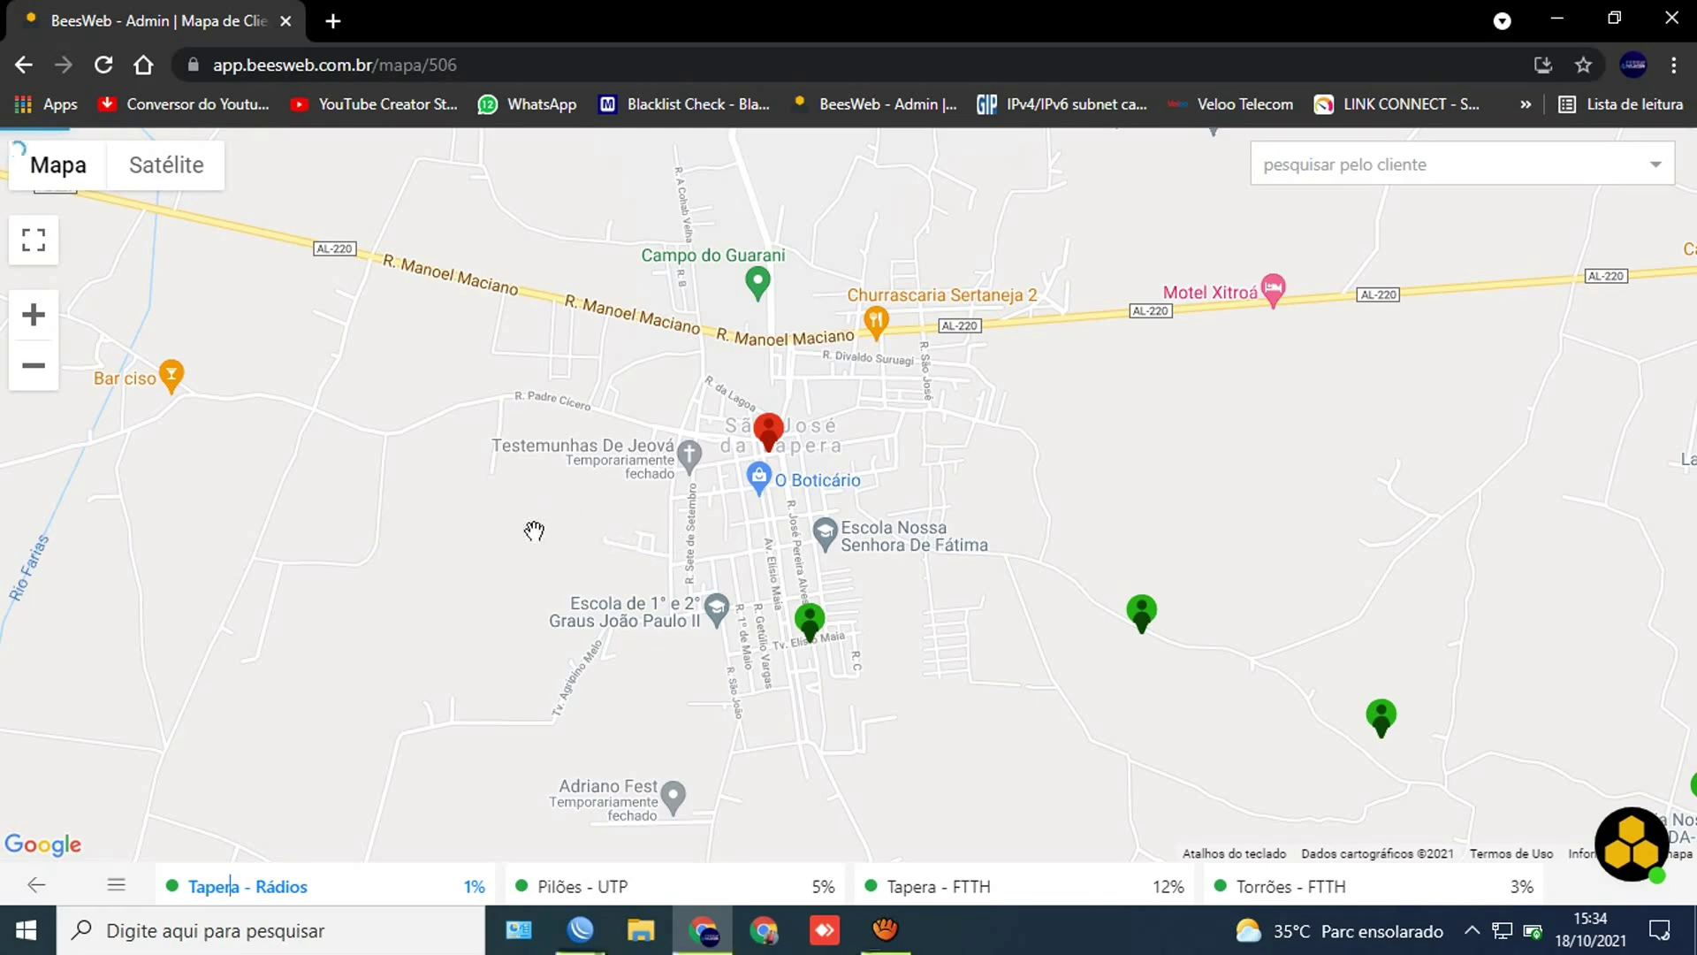
pyautogui.scroll(-1, 670, 521)
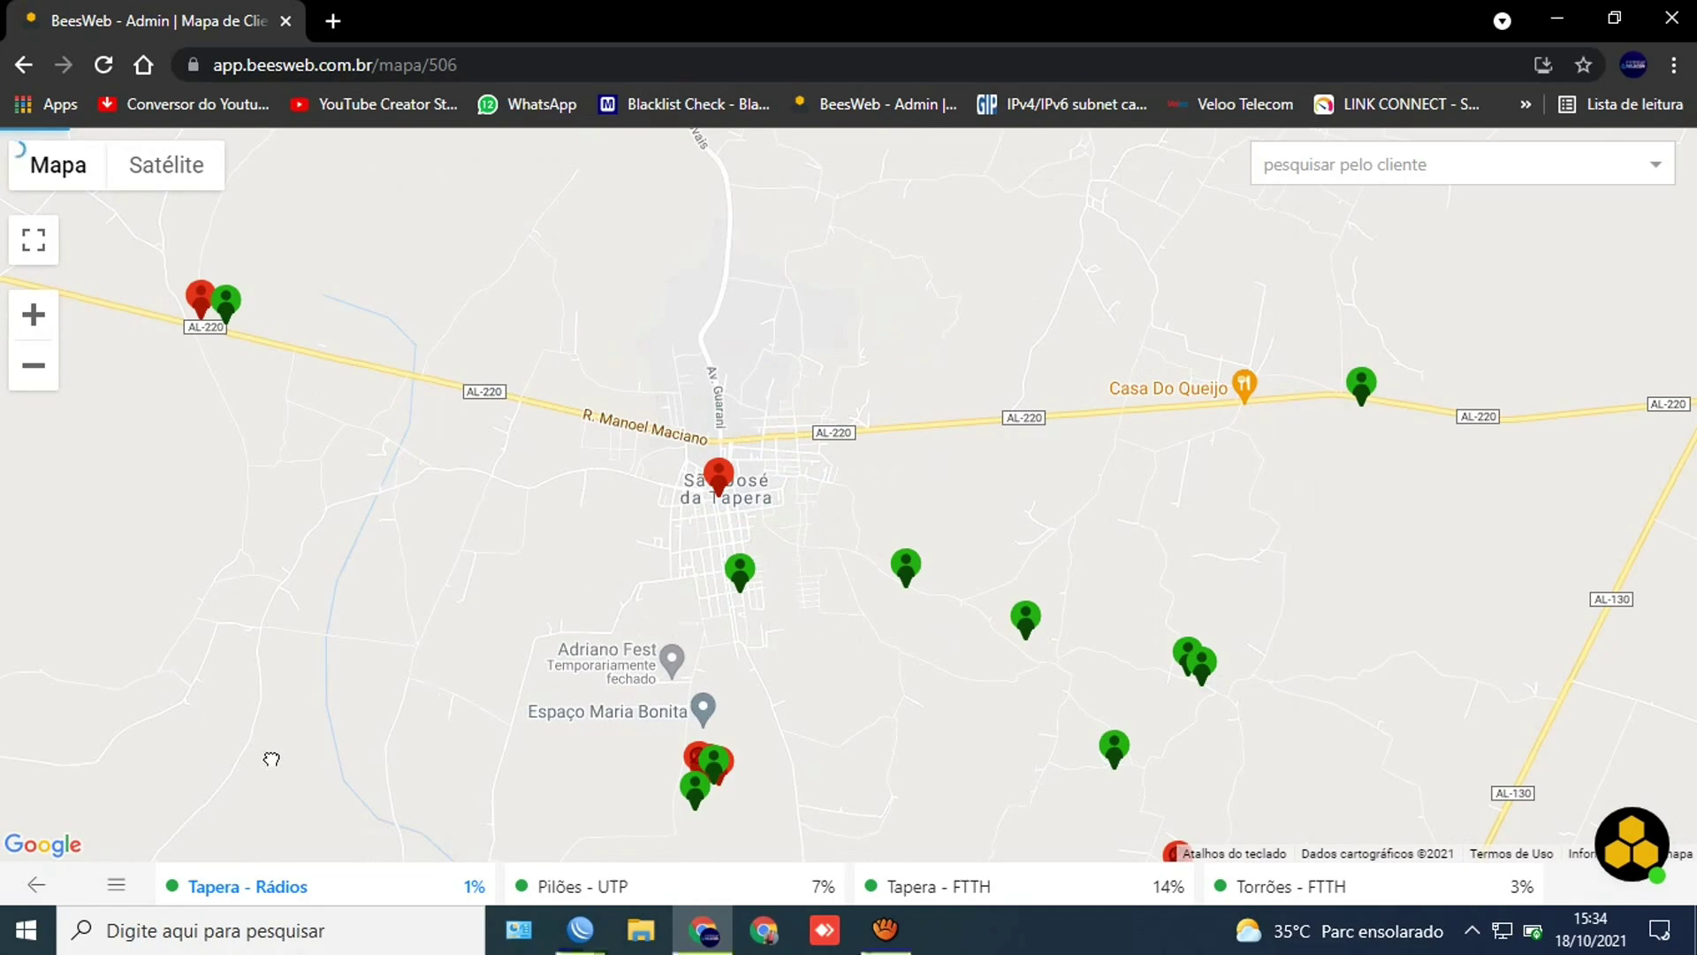
pyautogui.click(116, 885)
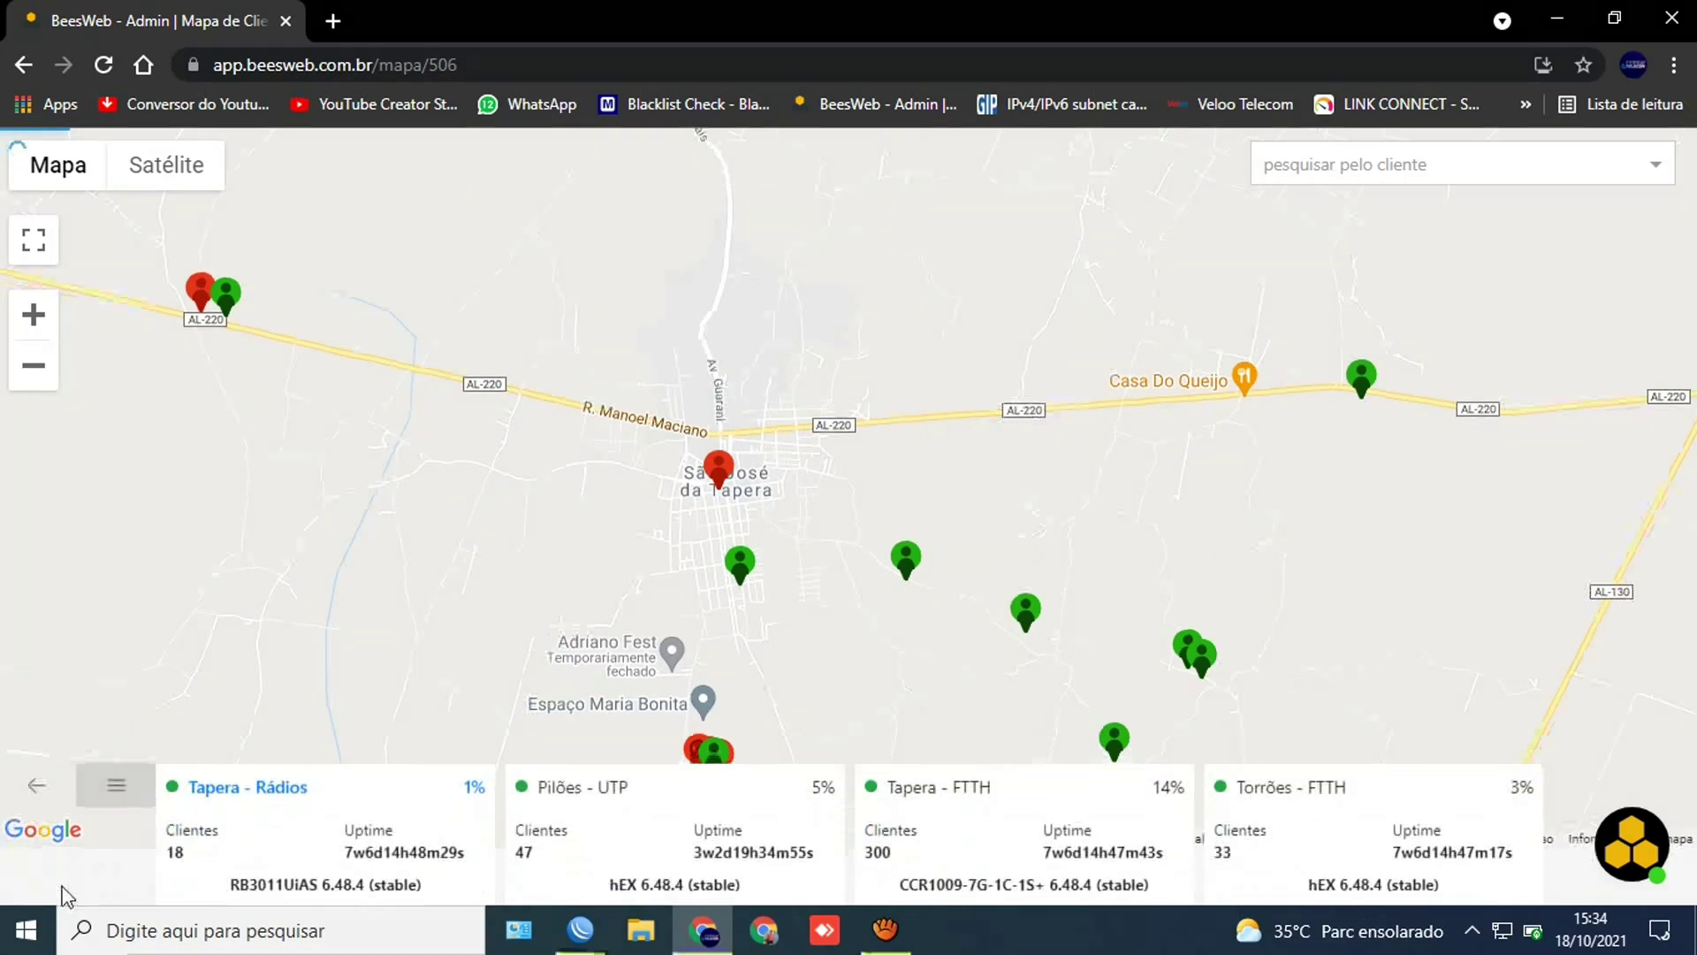
# Step: Leave the client map for the BeesWeb dashboard and open the Servidores page under Redes
pyautogui.click(39, 809)
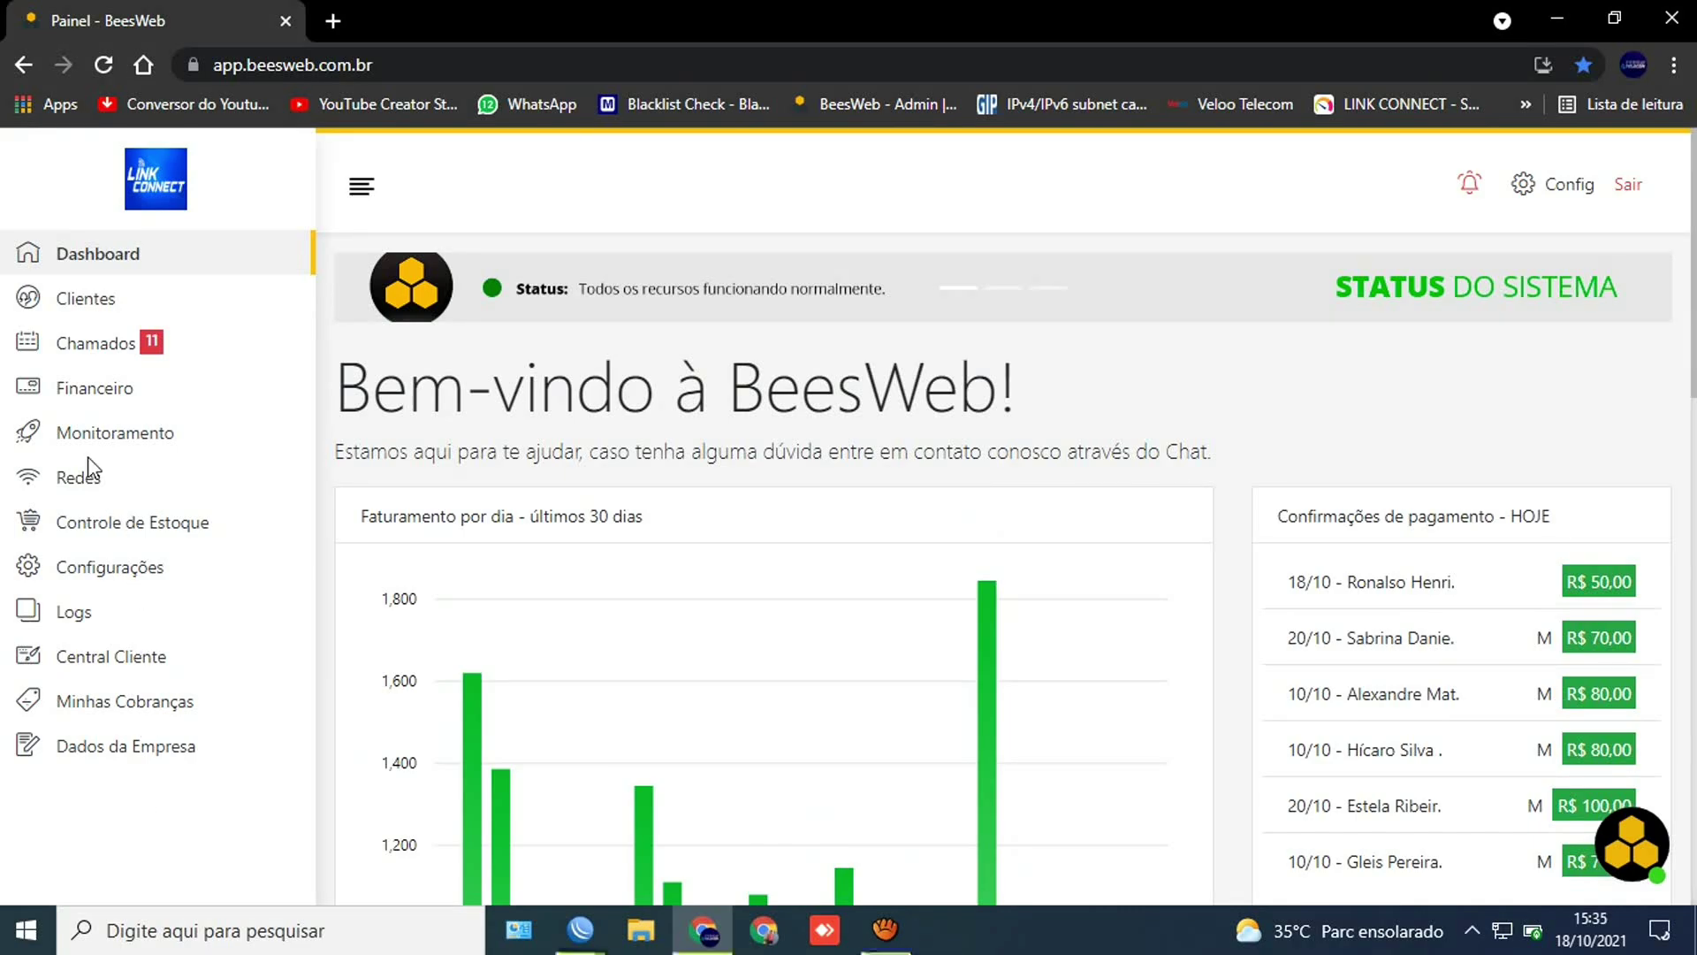
pyautogui.click(82, 396)
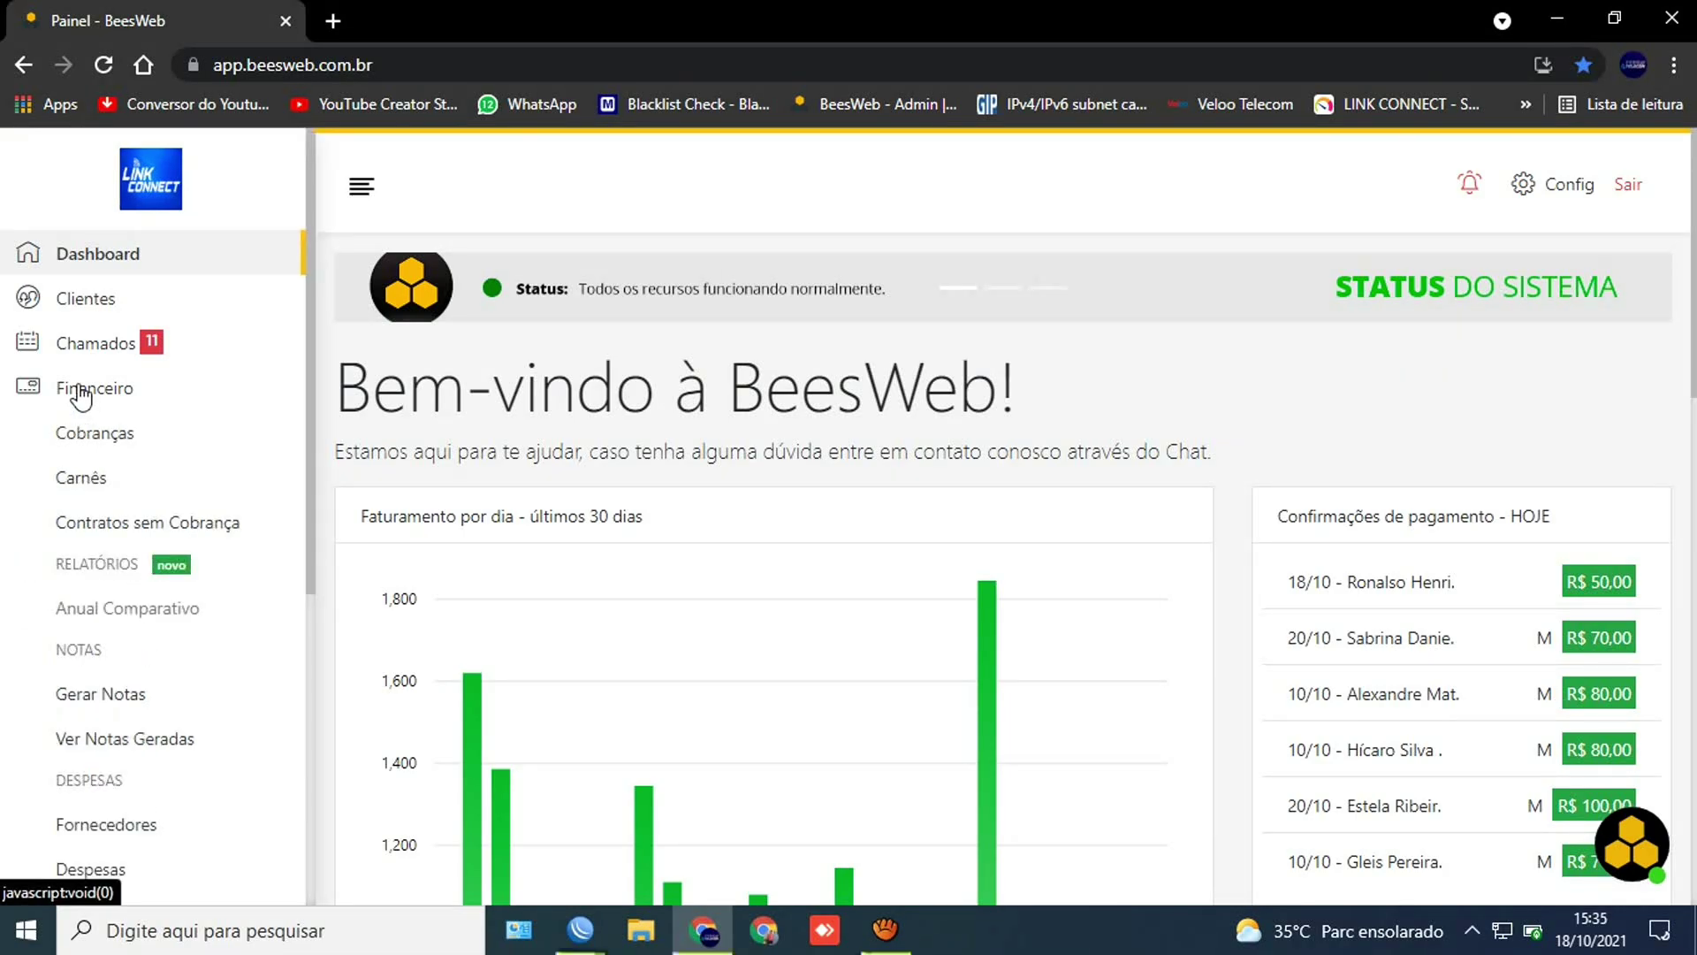
pyautogui.click(82, 396)
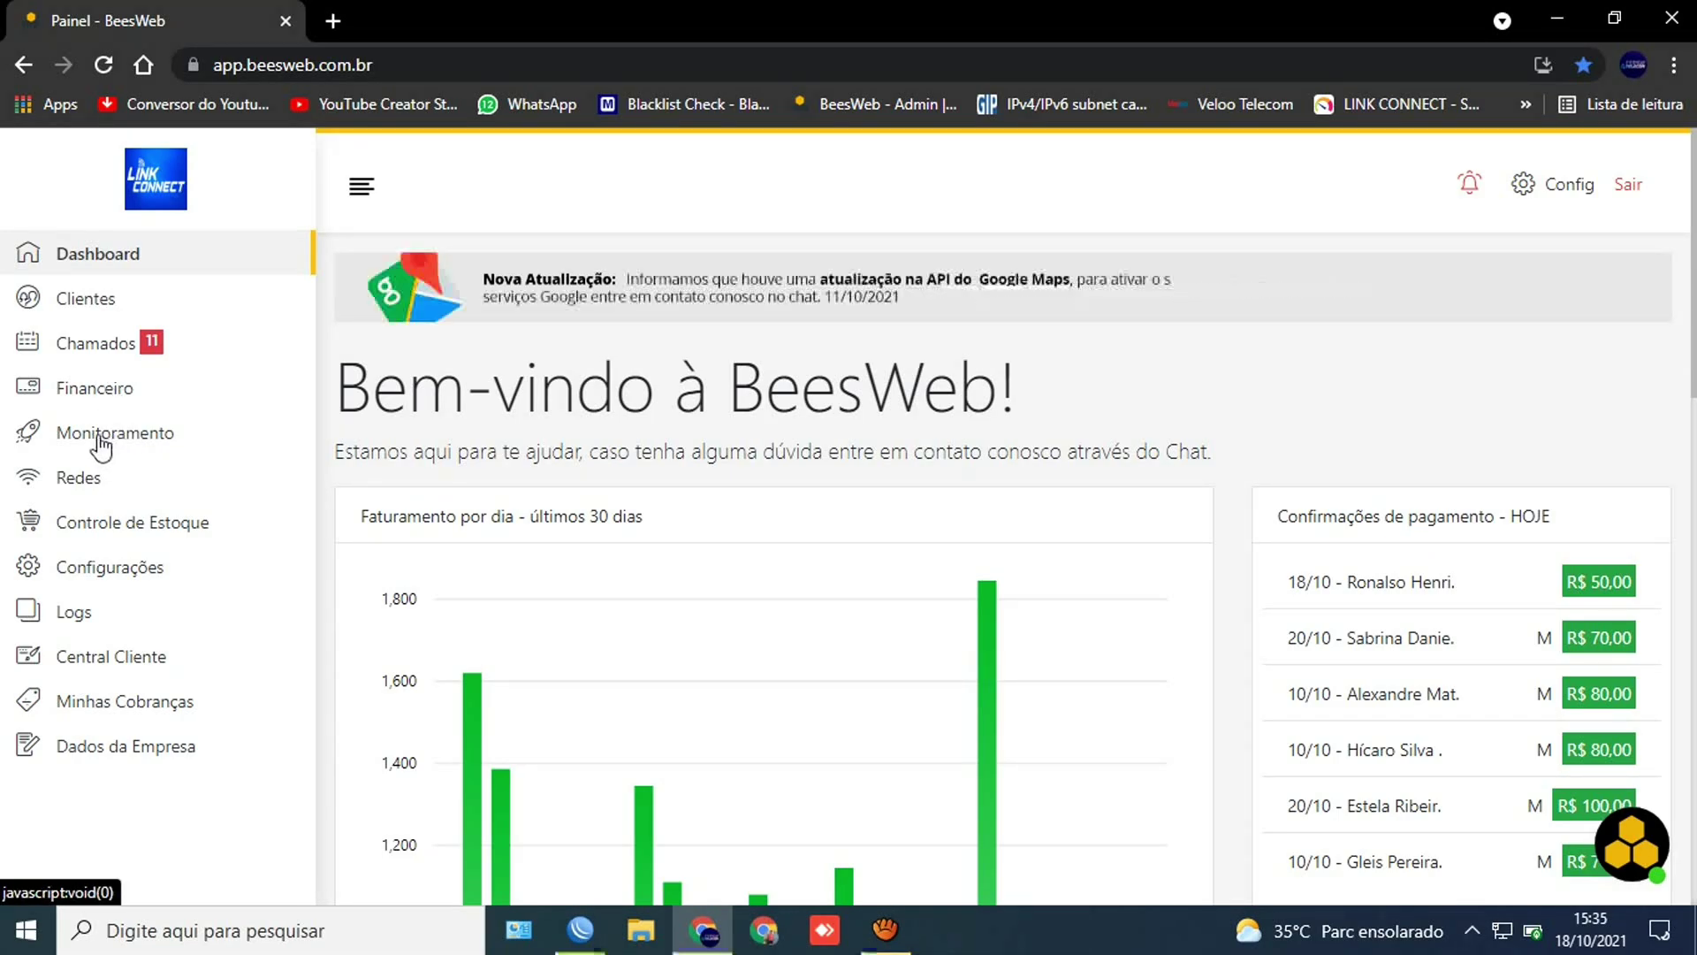
pyautogui.click(71, 300)
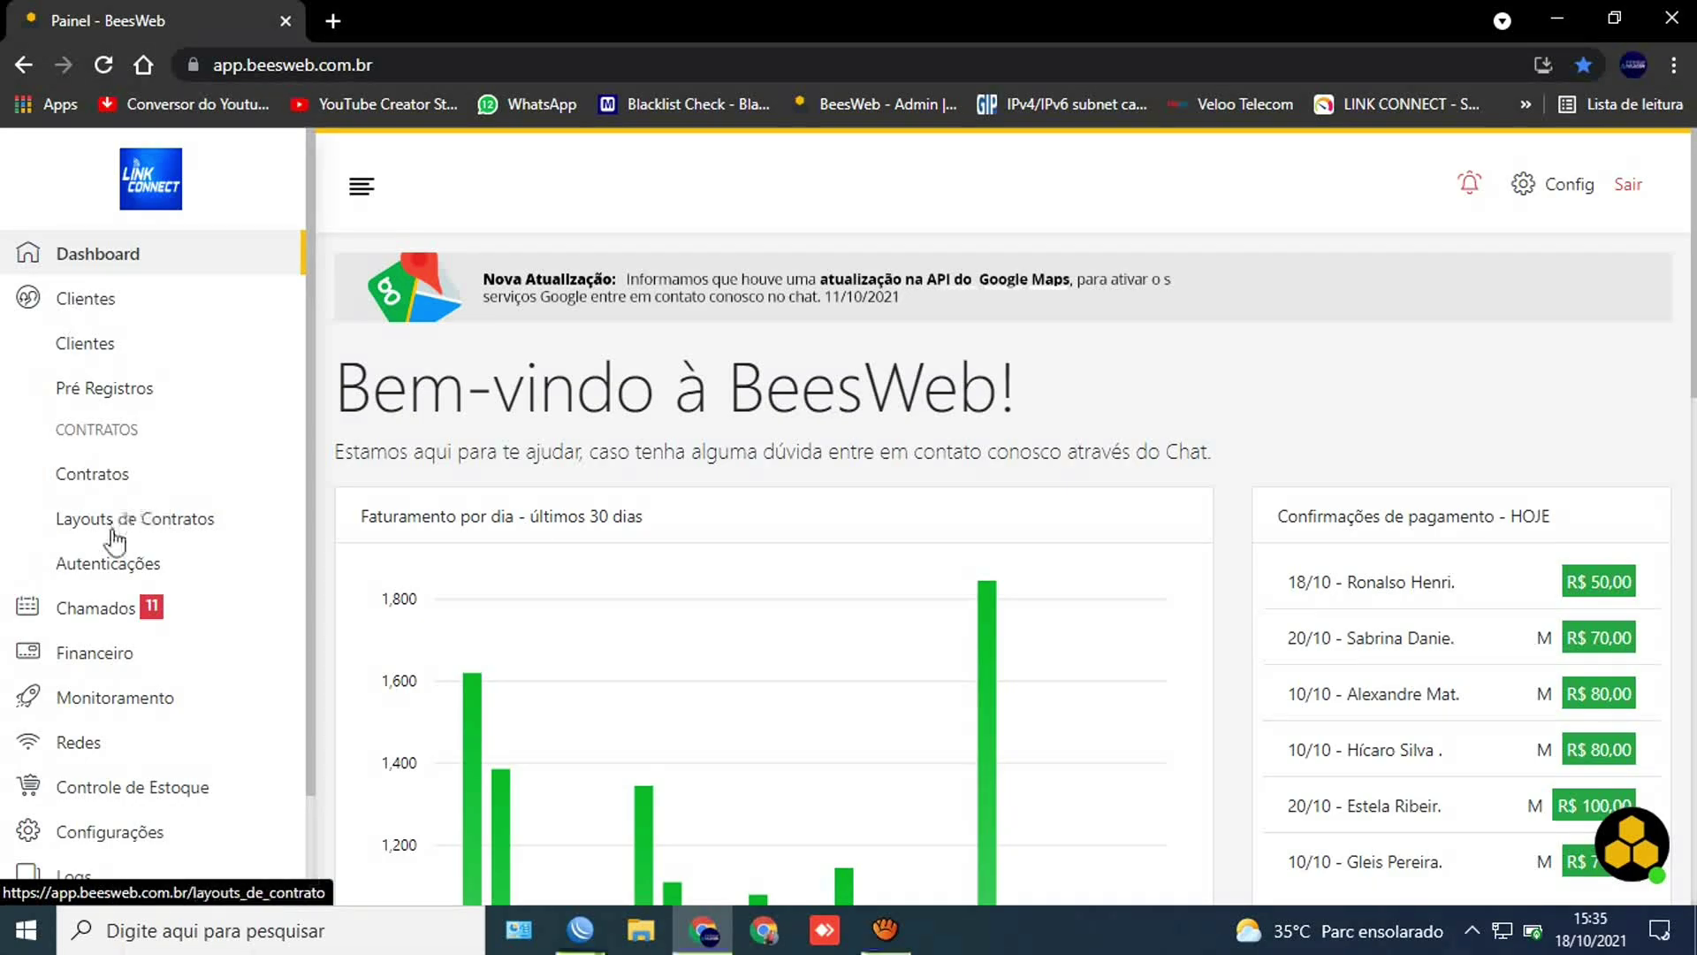
pyautogui.click(66, 299)
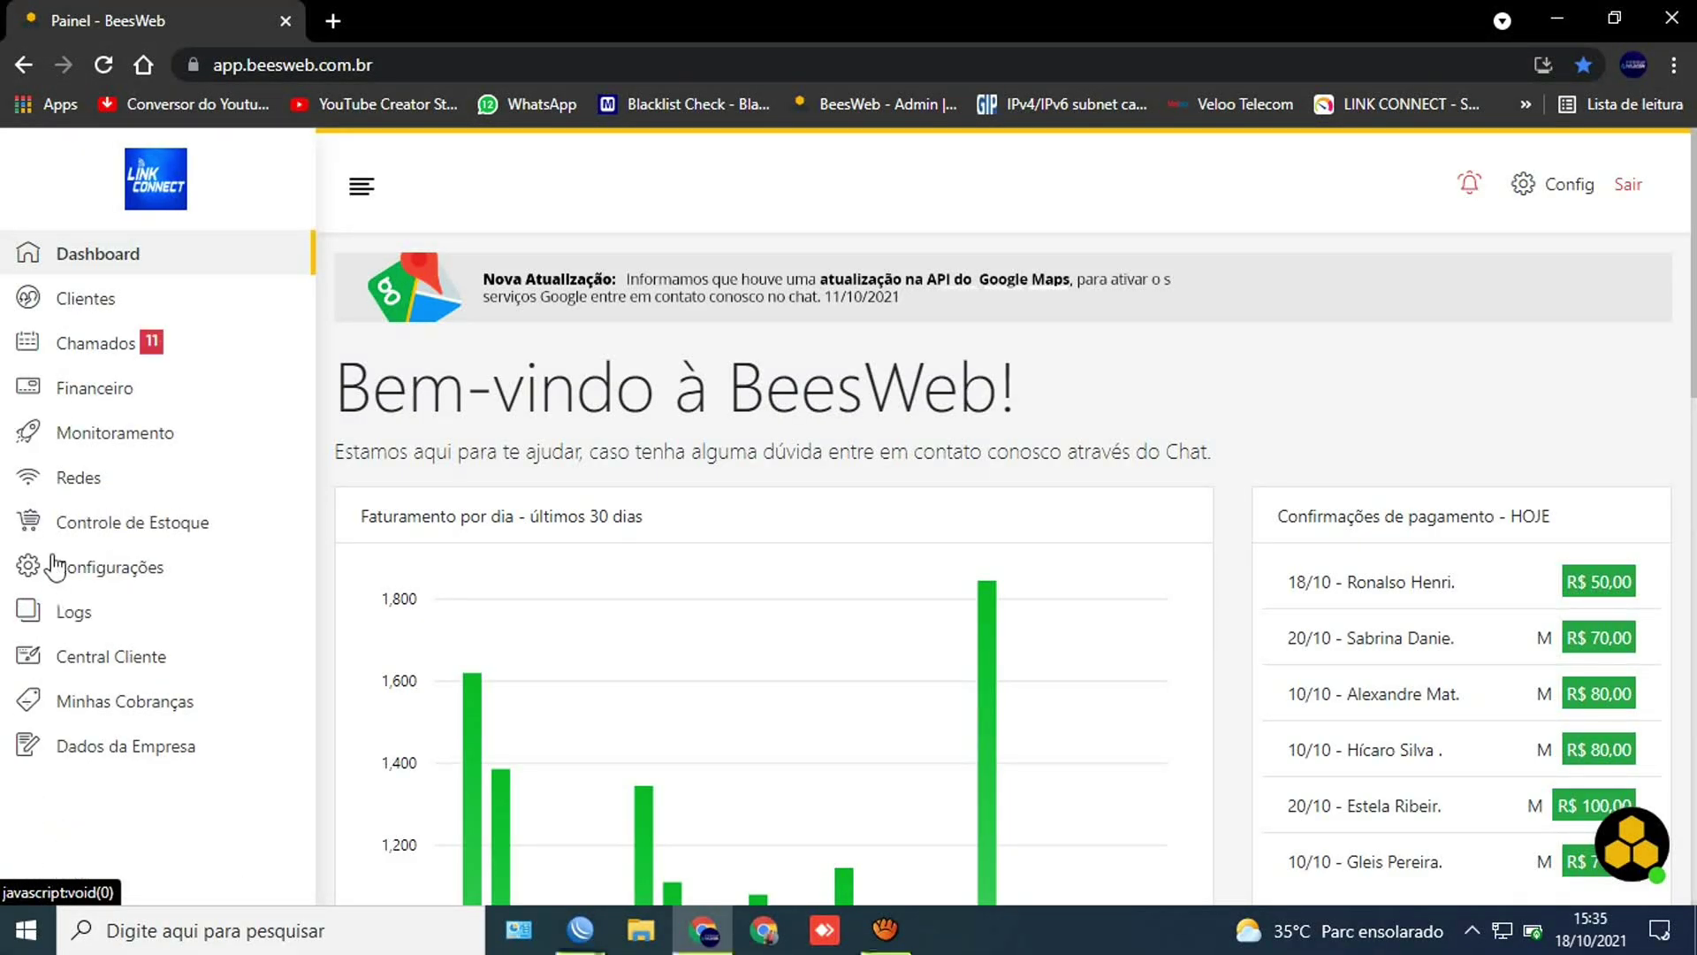
pyautogui.click(53, 482)
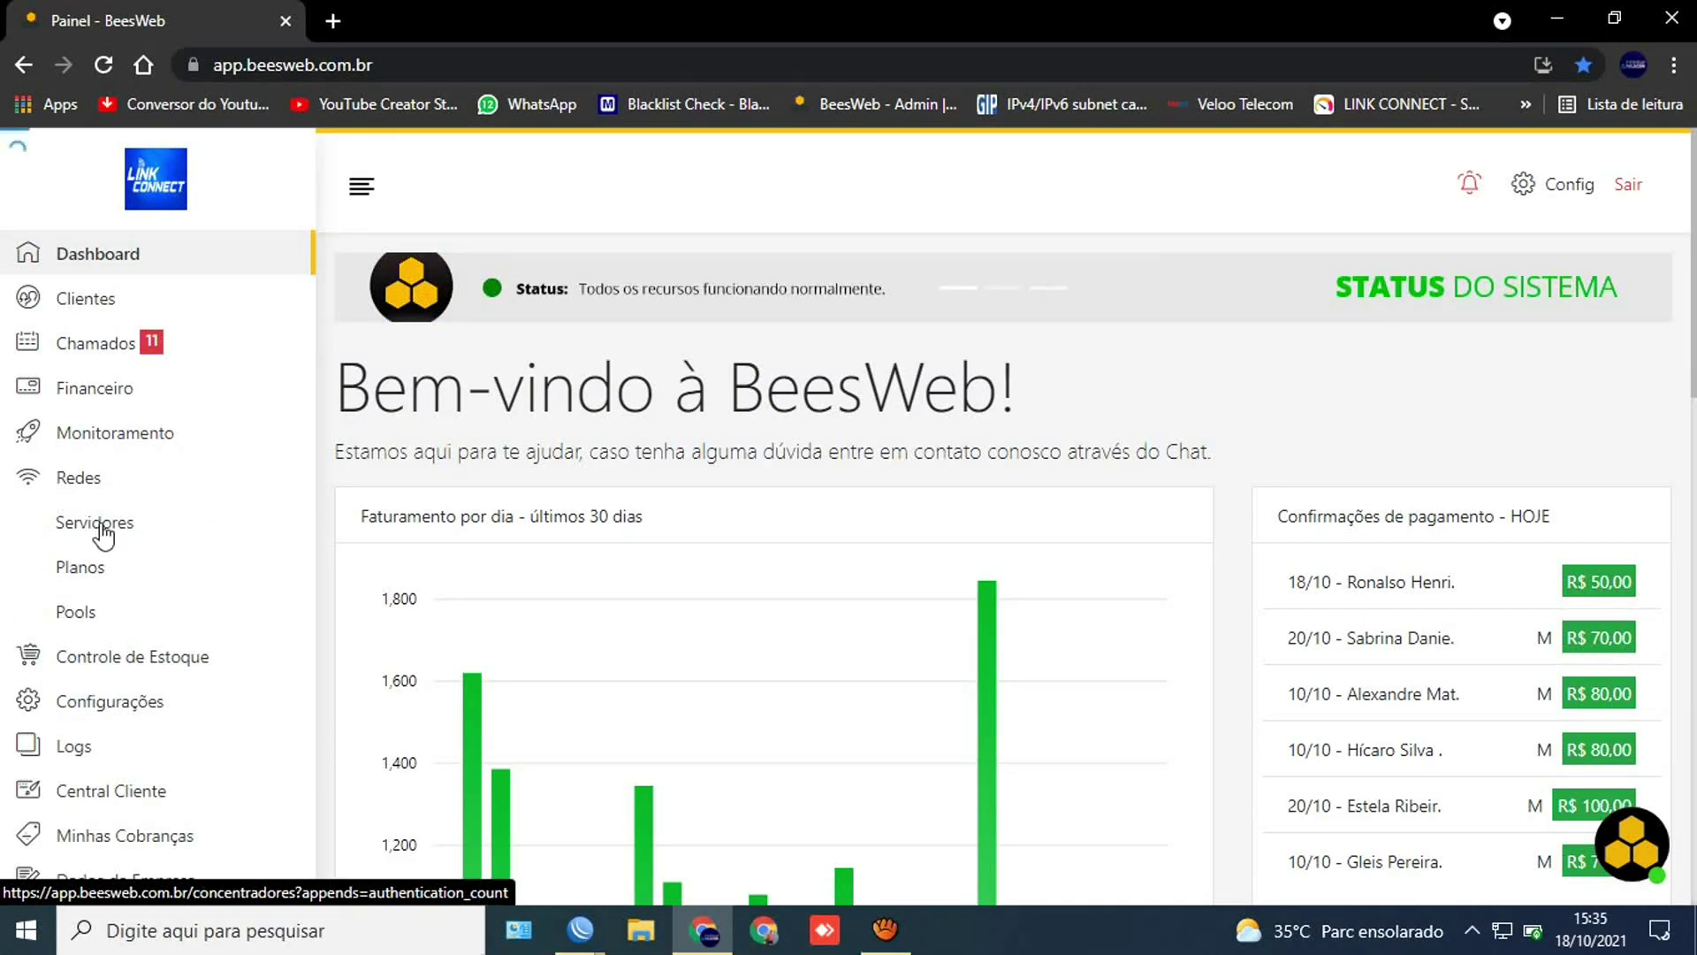
pyautogui.click(184, 525)
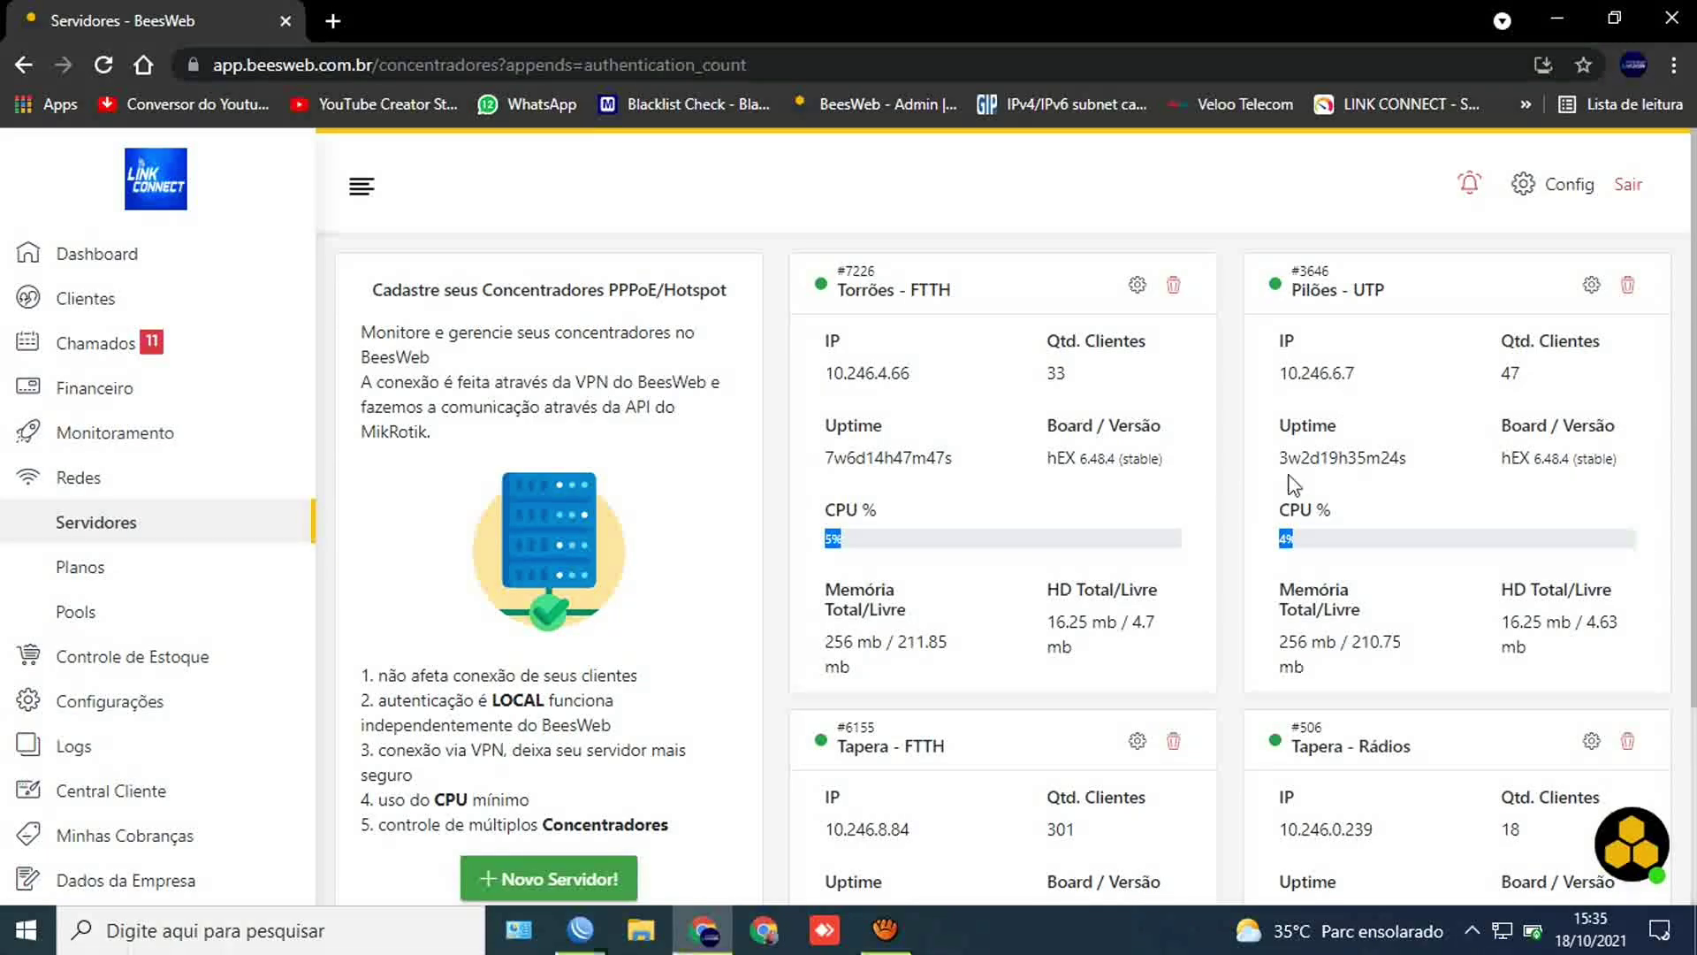
# Step: Open the client migration dialog (Migrar Clientes) for the Tapera - Rádios server
pyautogui.scroll(-3, 1264, 499)
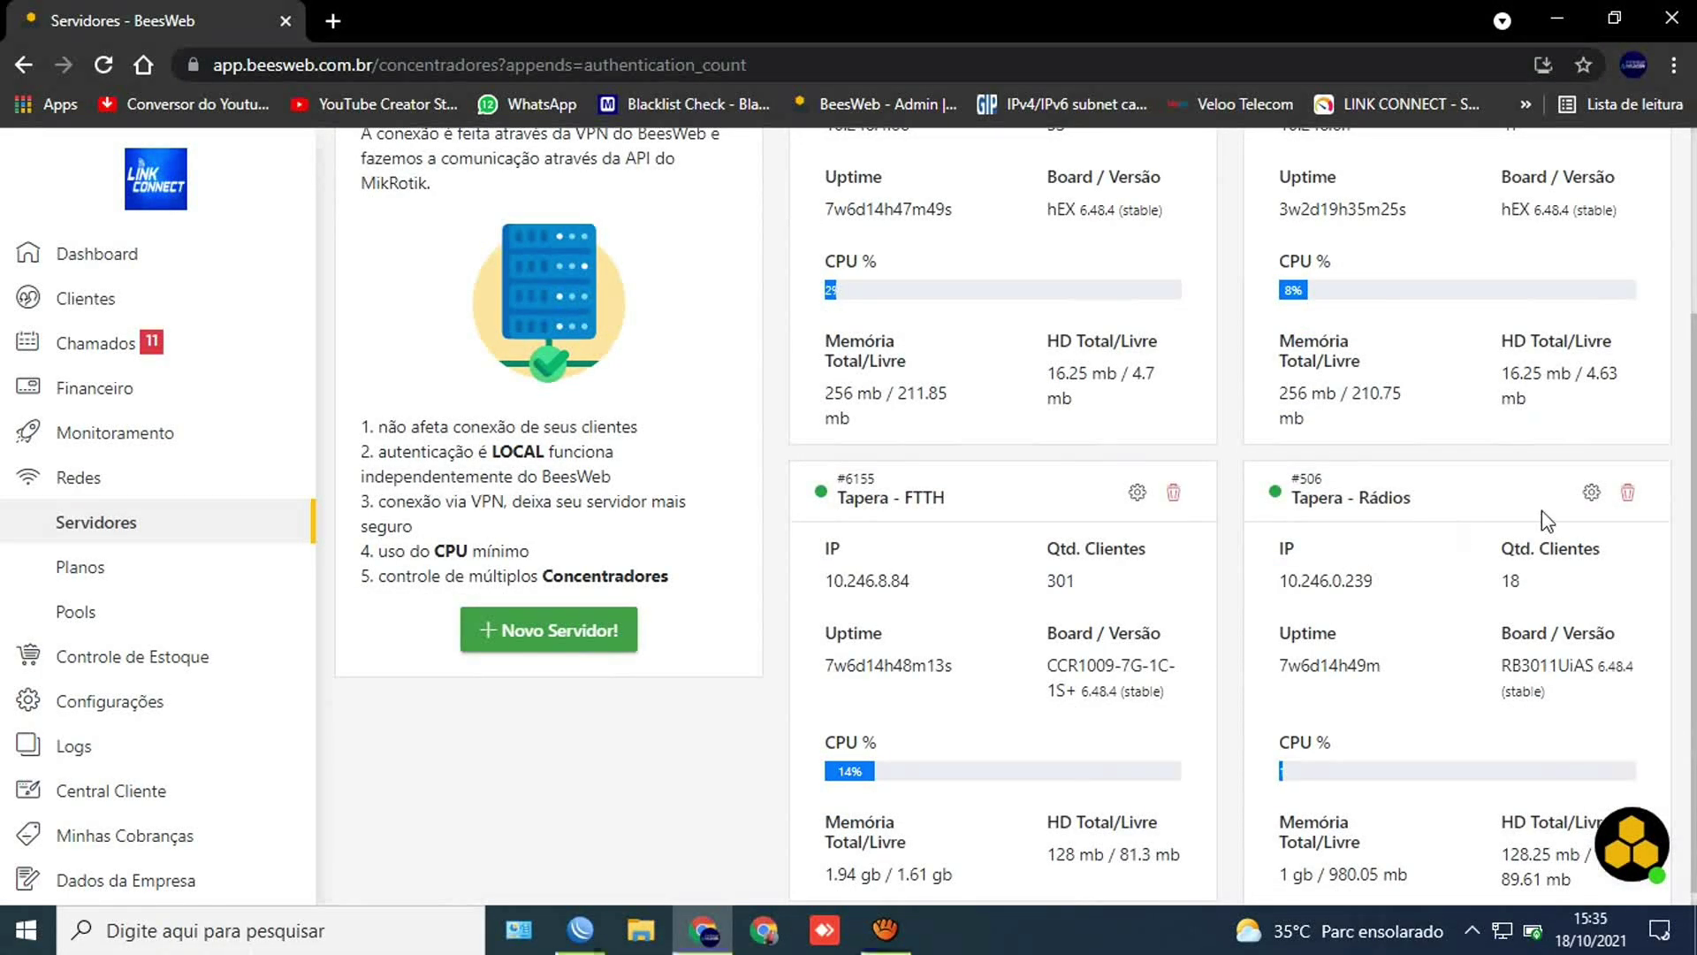
pyautogui.click(1591, 492)
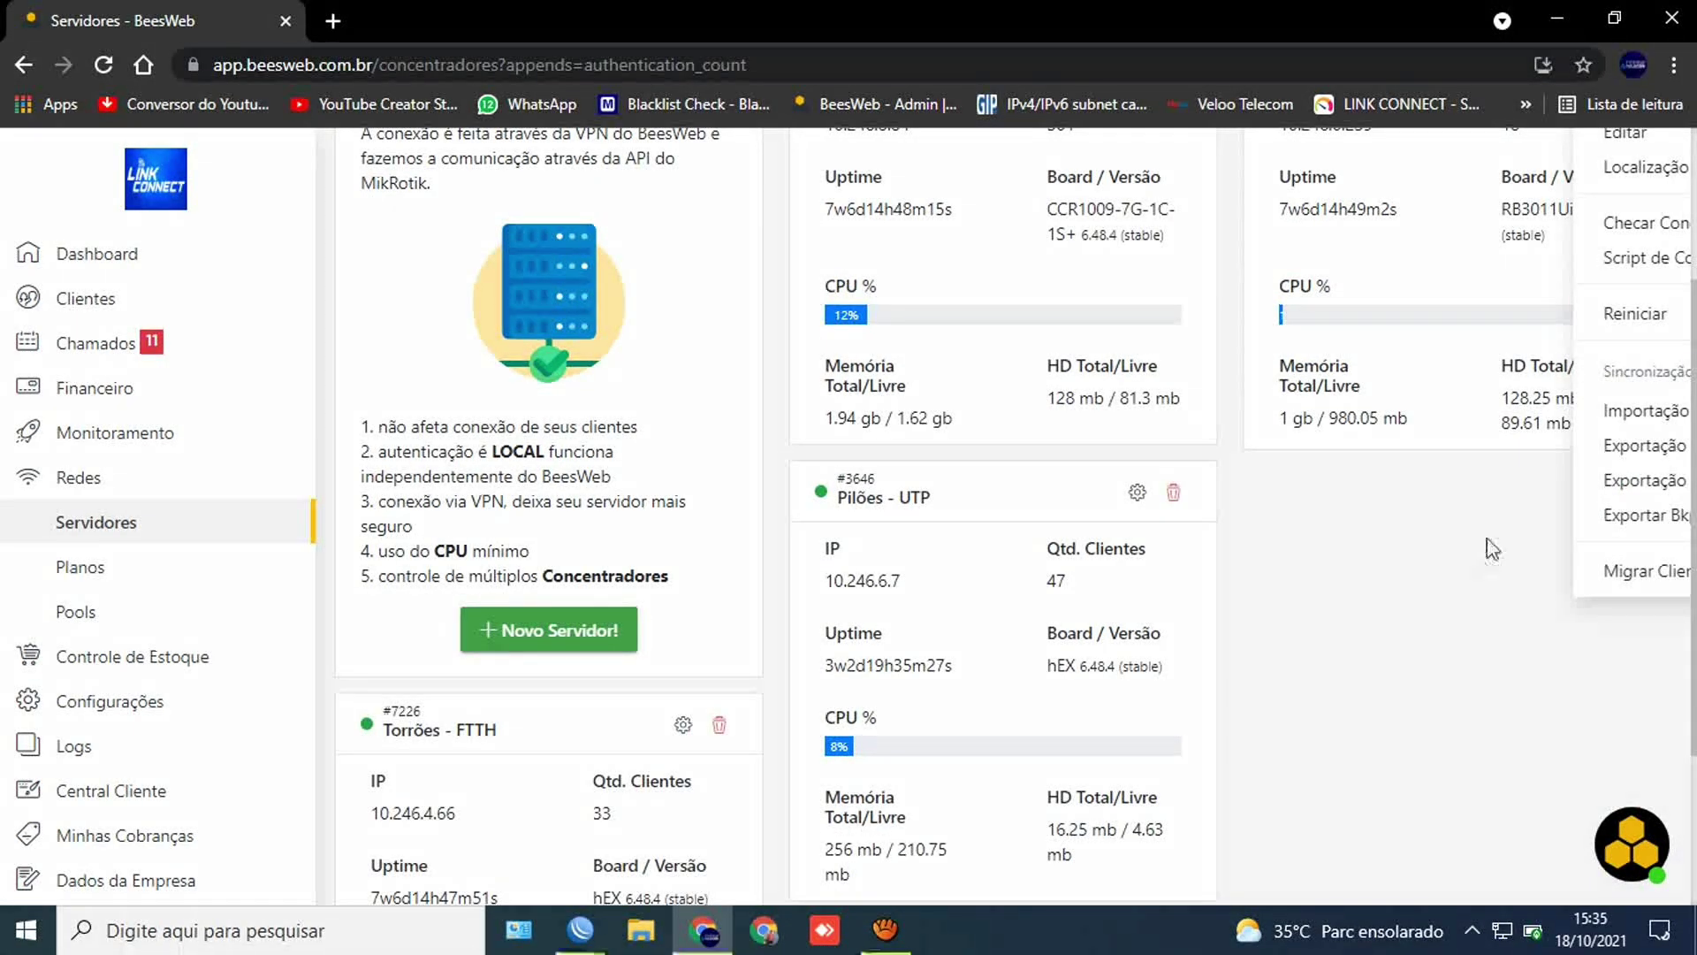
pyautogui.scroll(2, 1213, 555)
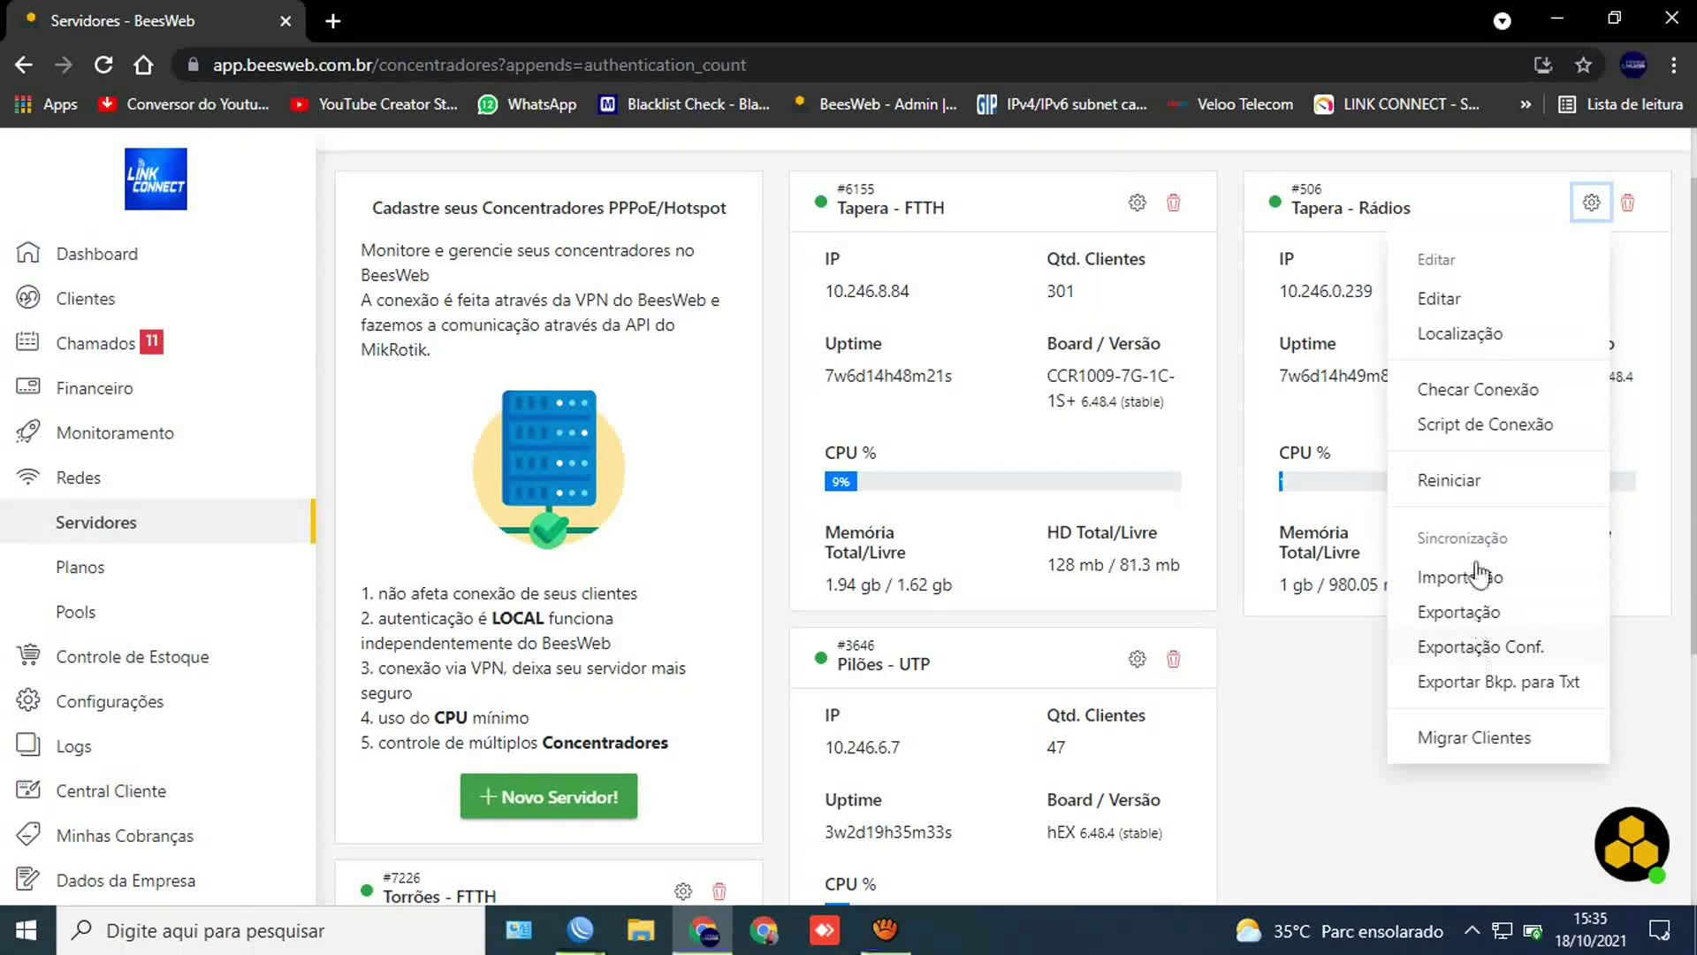
pyautogui.click(1296, 715)
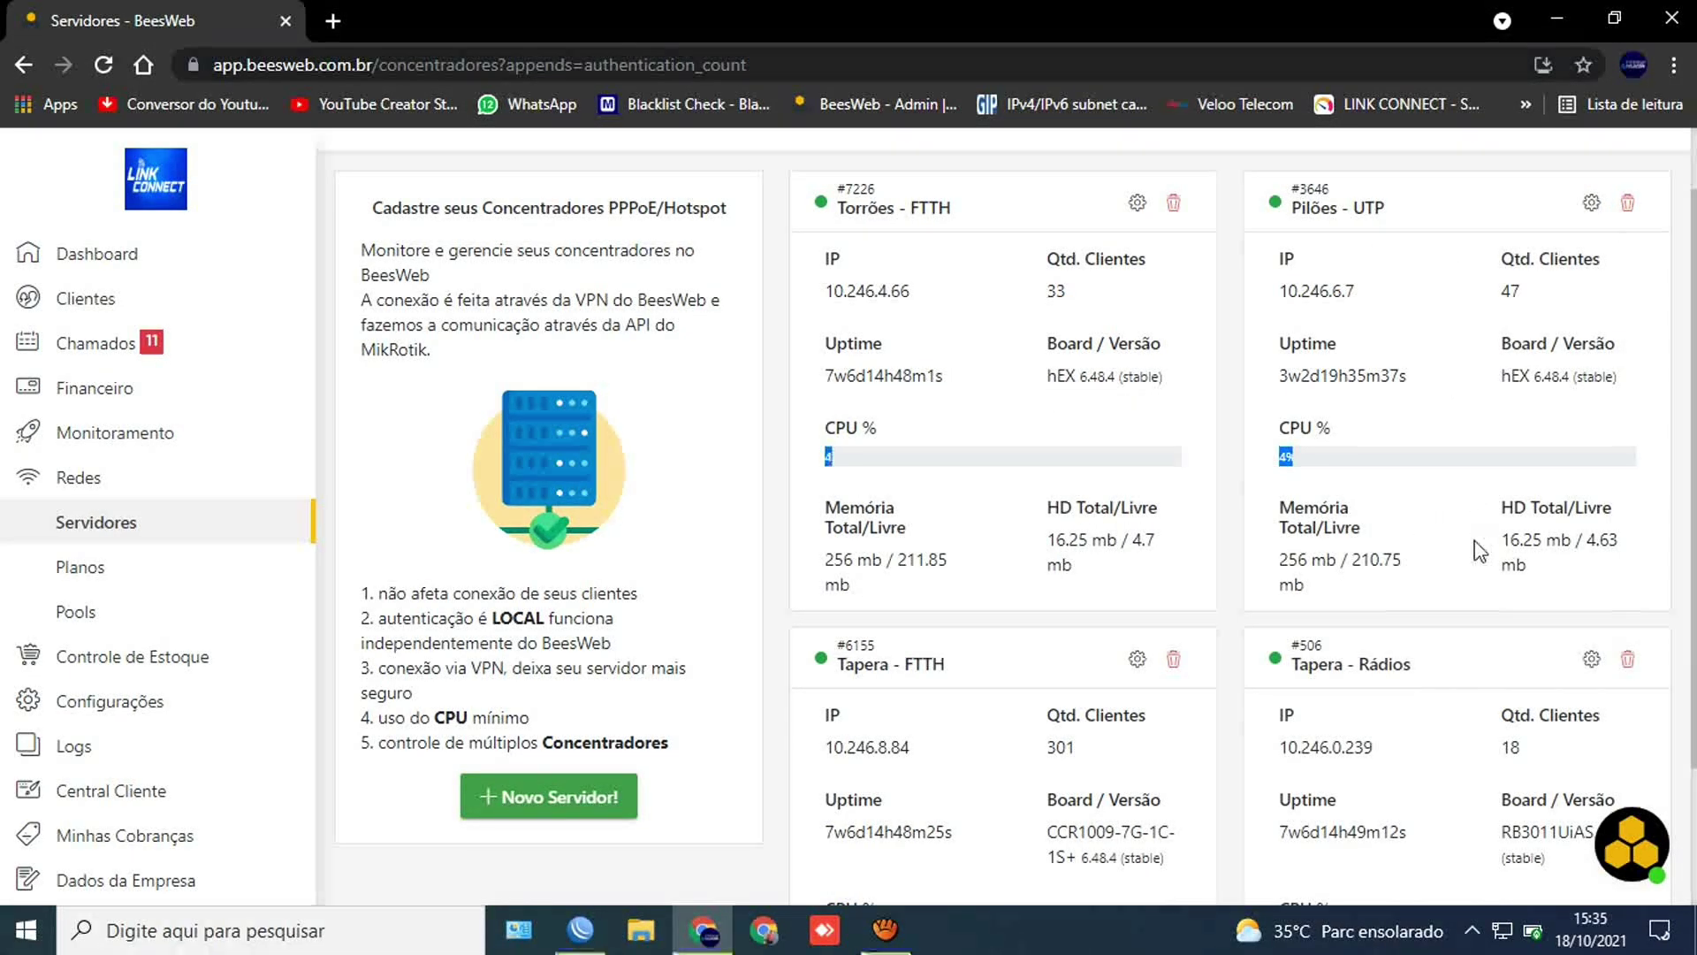
pyautogui.scroll(-2, 1481, 544)
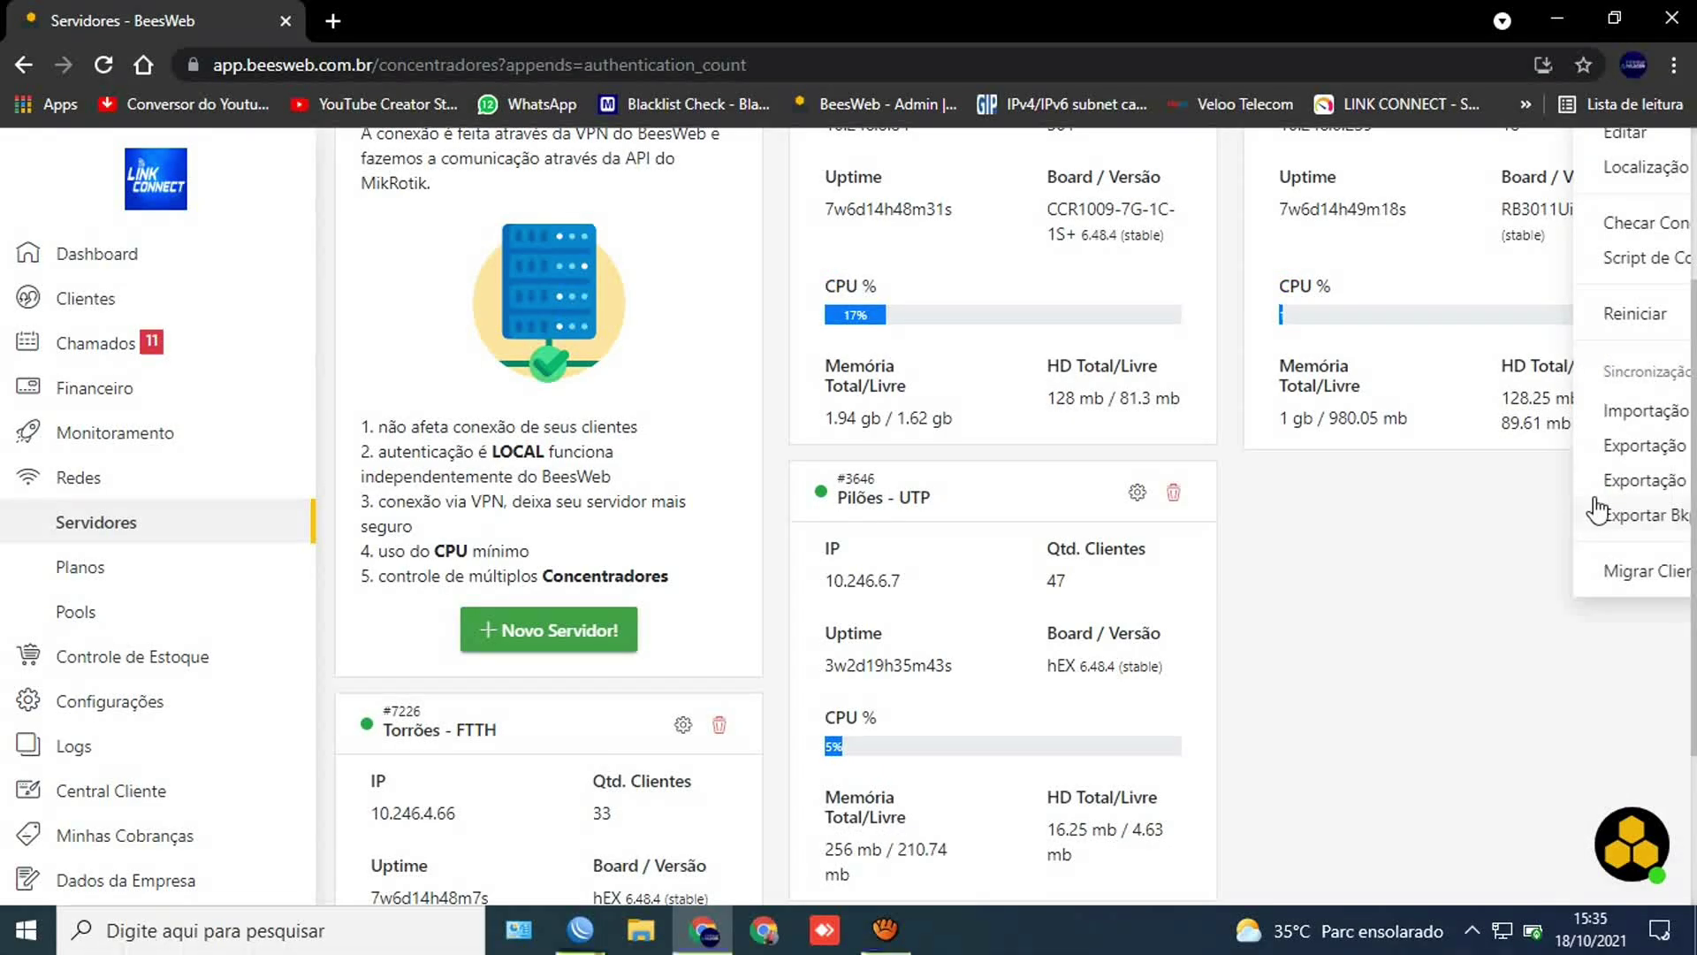
pyautogui.click(1631, 573)
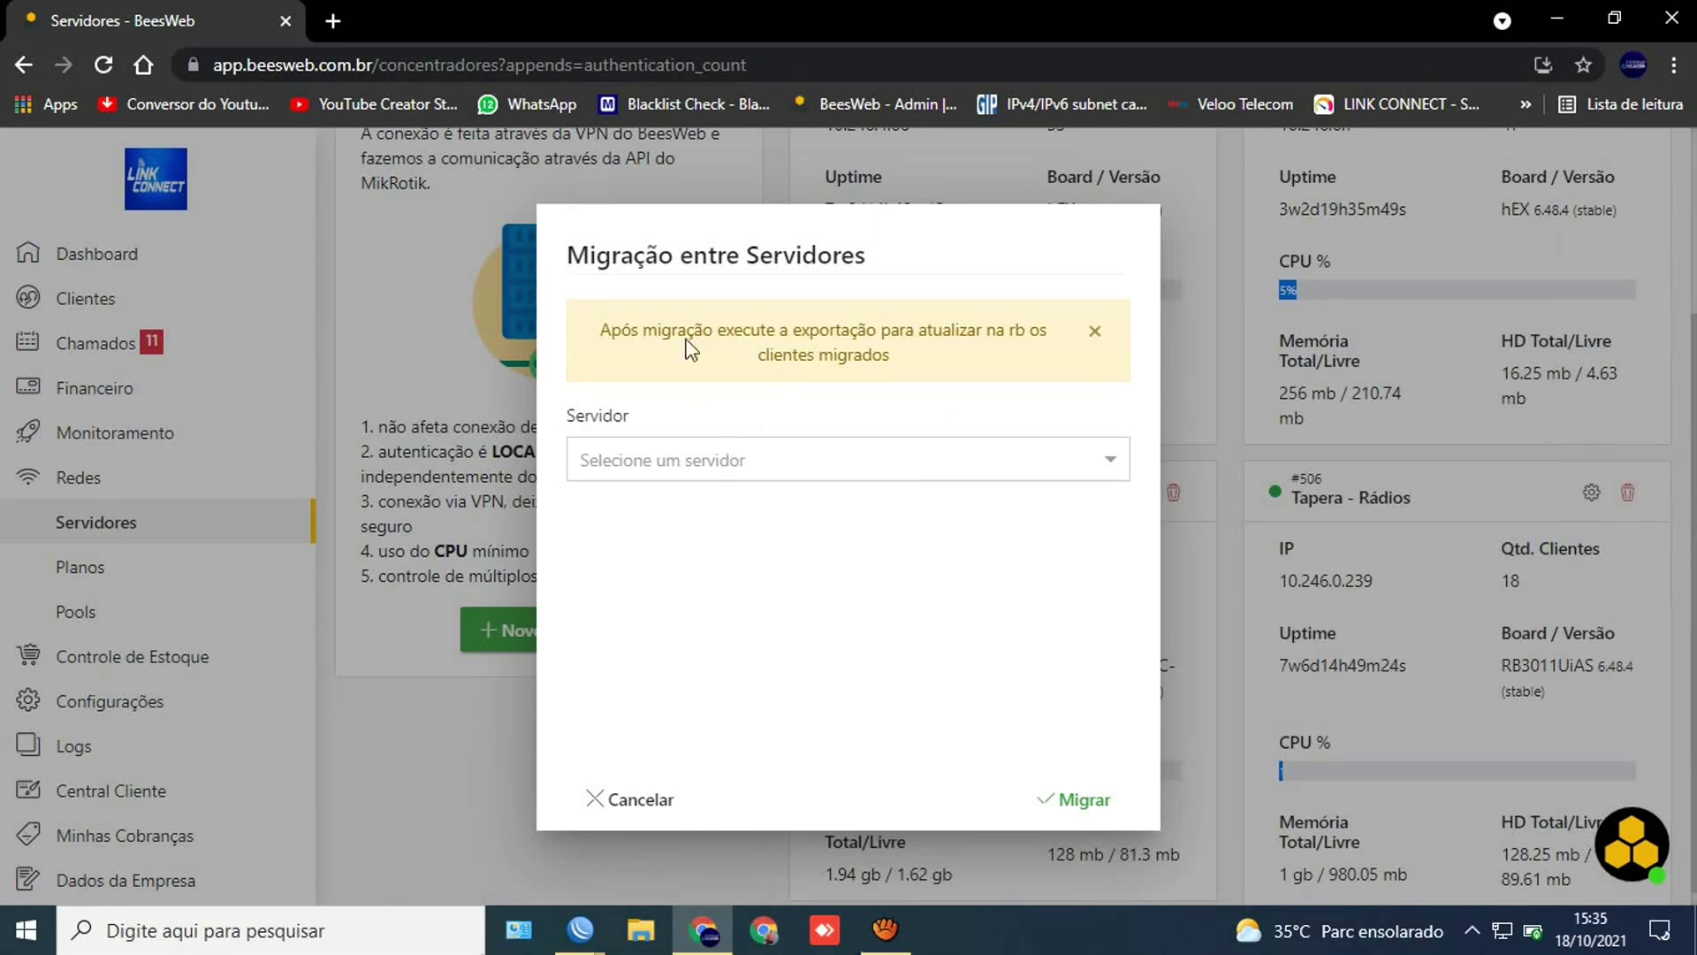
pyautogui.click(854, 462)
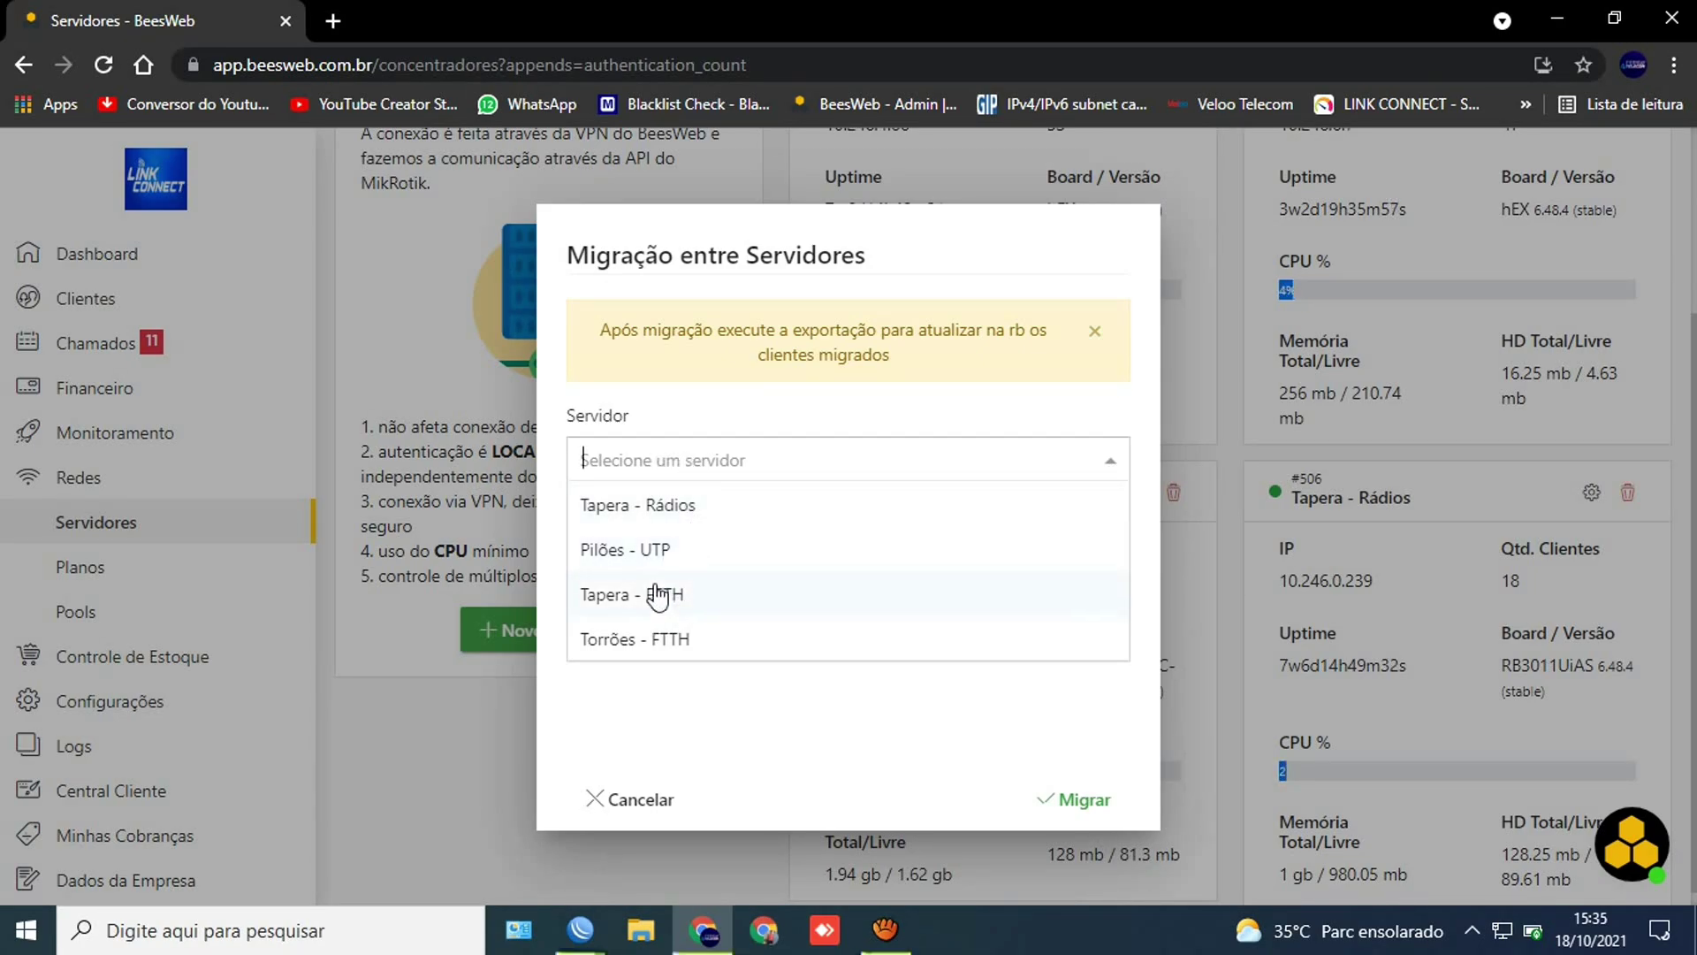
pyautogui.click(618, 512)
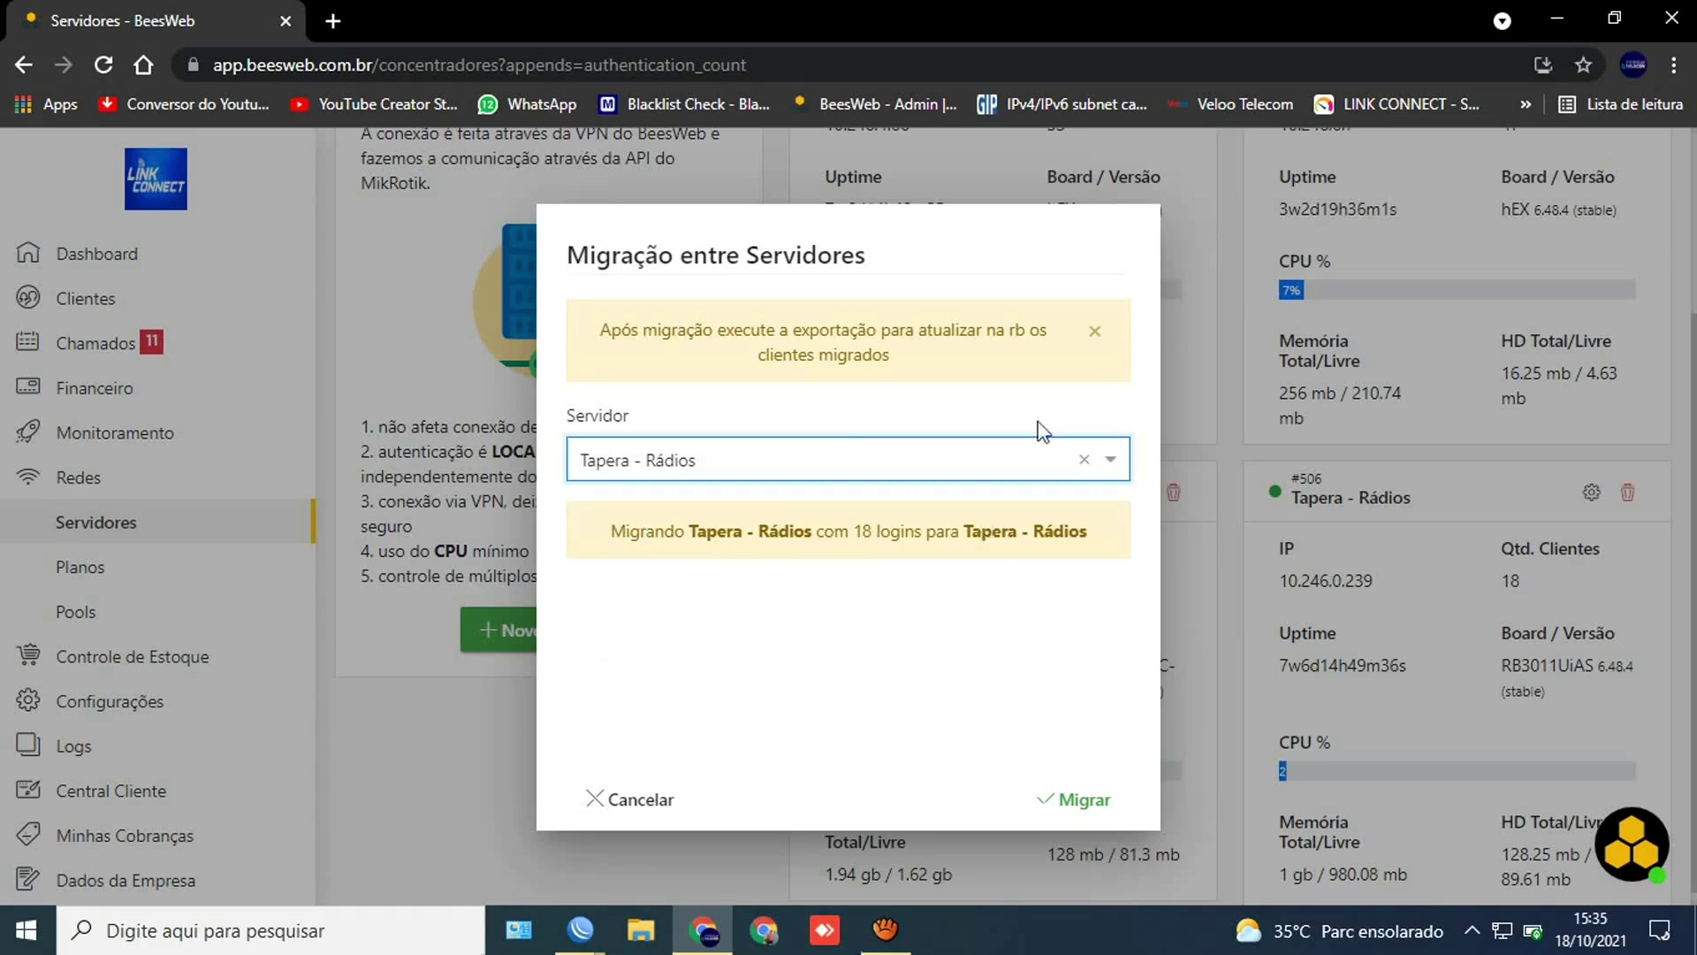
pyautogui.click(1084, 459)
# Step: Choose Tapera - FTTH as the destination server and migrate the Tapera - Rádios clients to it
pyautogui.click(1068, 464)
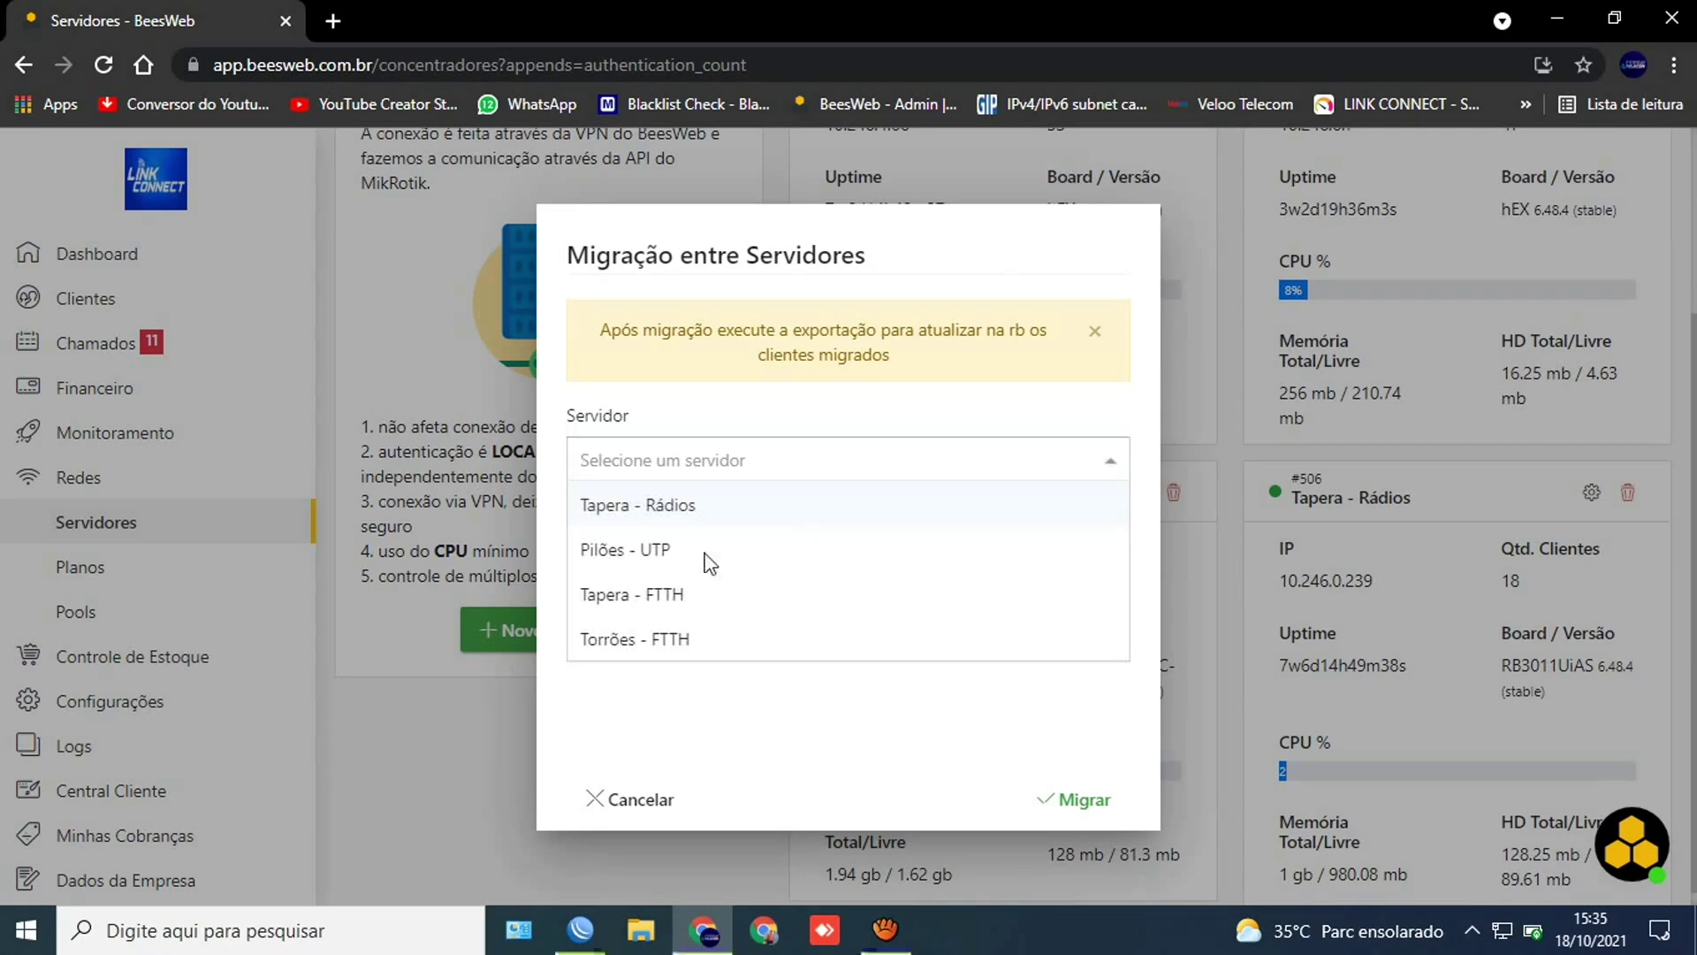
pyautogui.click(625, 605)
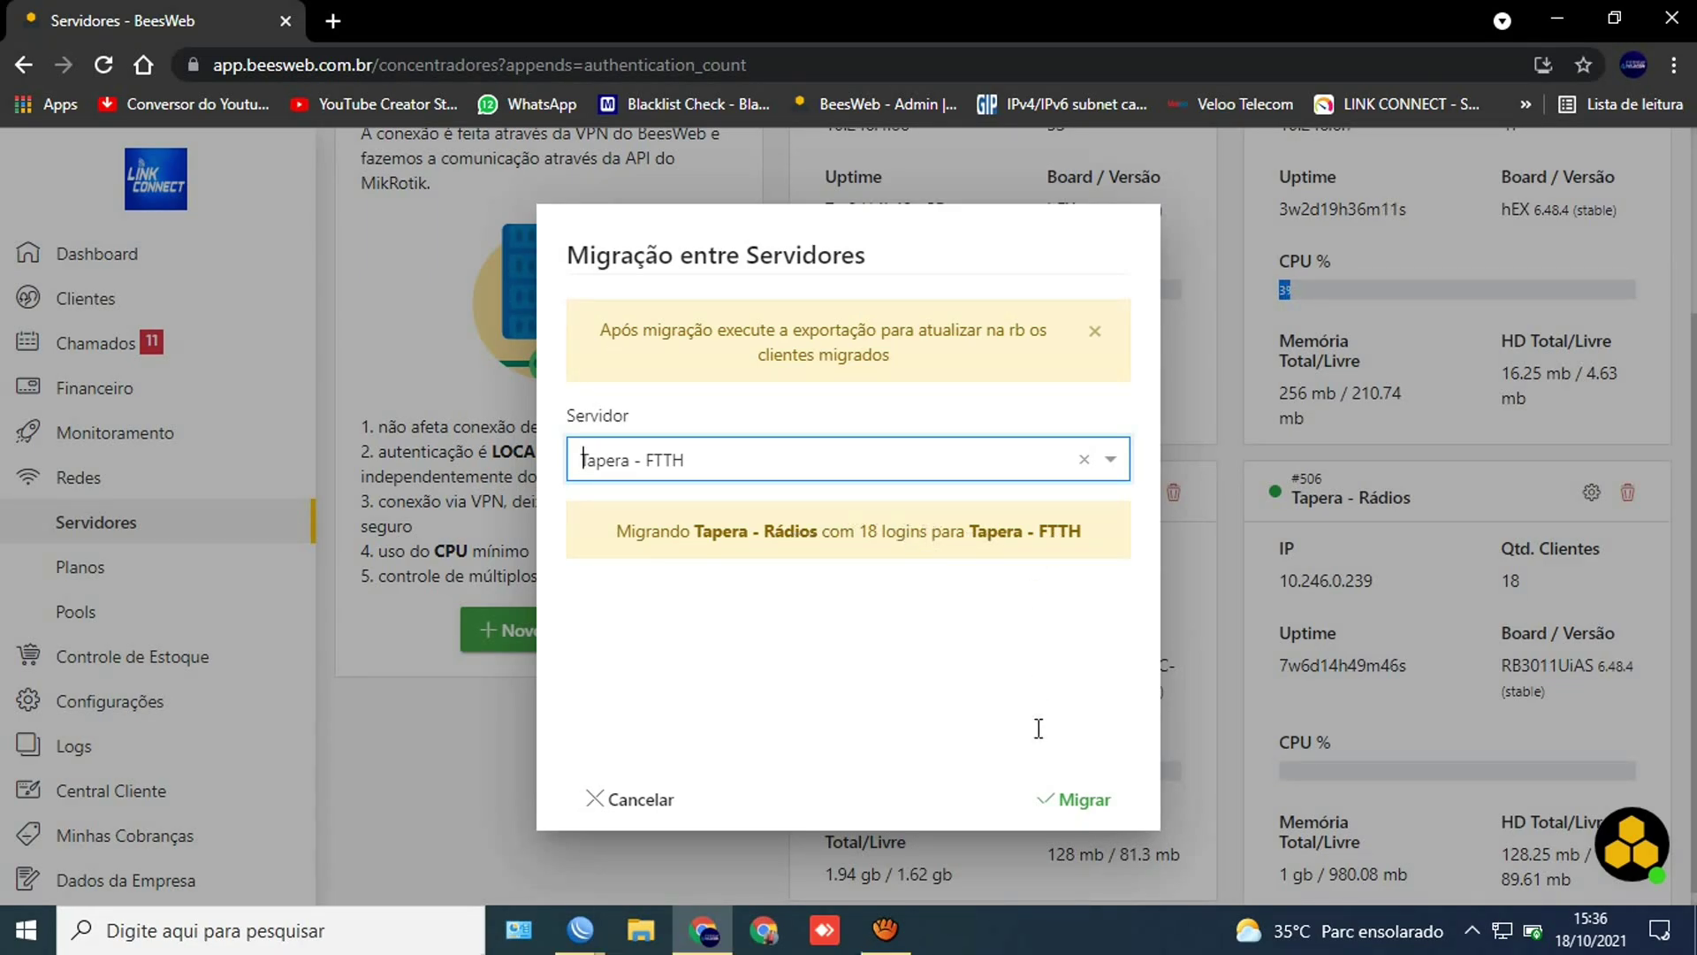
pyautogui.click(1073, 804)
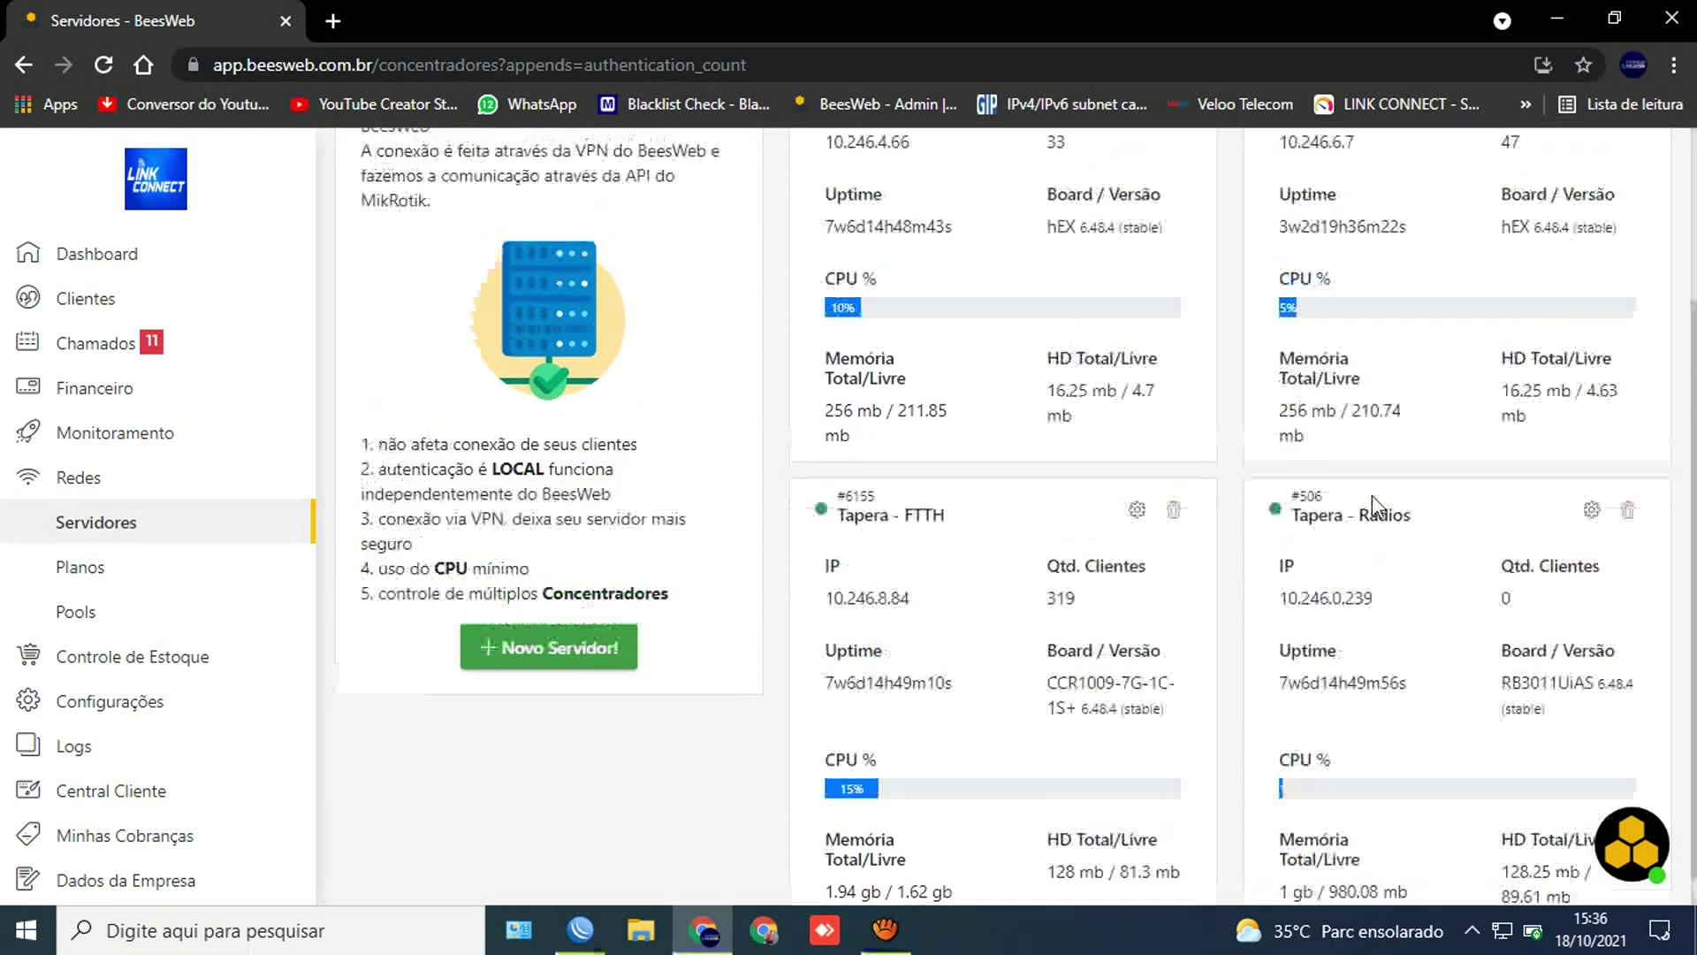
# Step: Check the client counts on the BeesWeb server cards and the interface list of Tapera-PPPoE-Server in WinBox
pyautogui.scroll(3, 1373, 504)
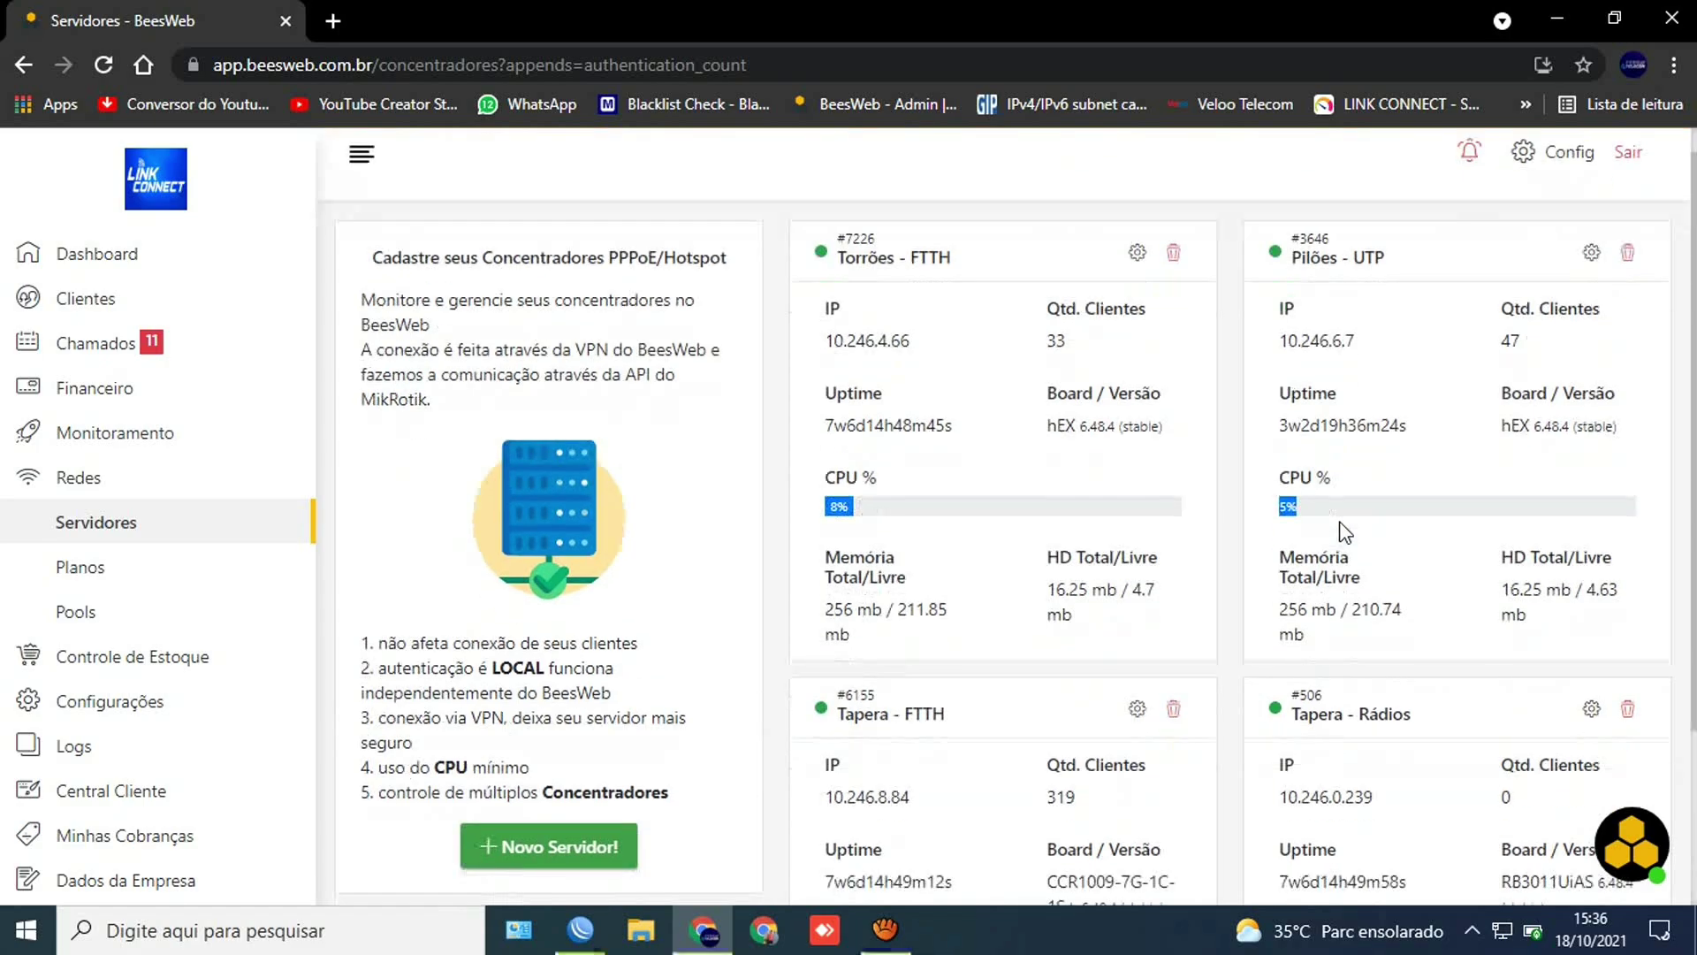
pyautogui.scroll(-3, 1350, 513)
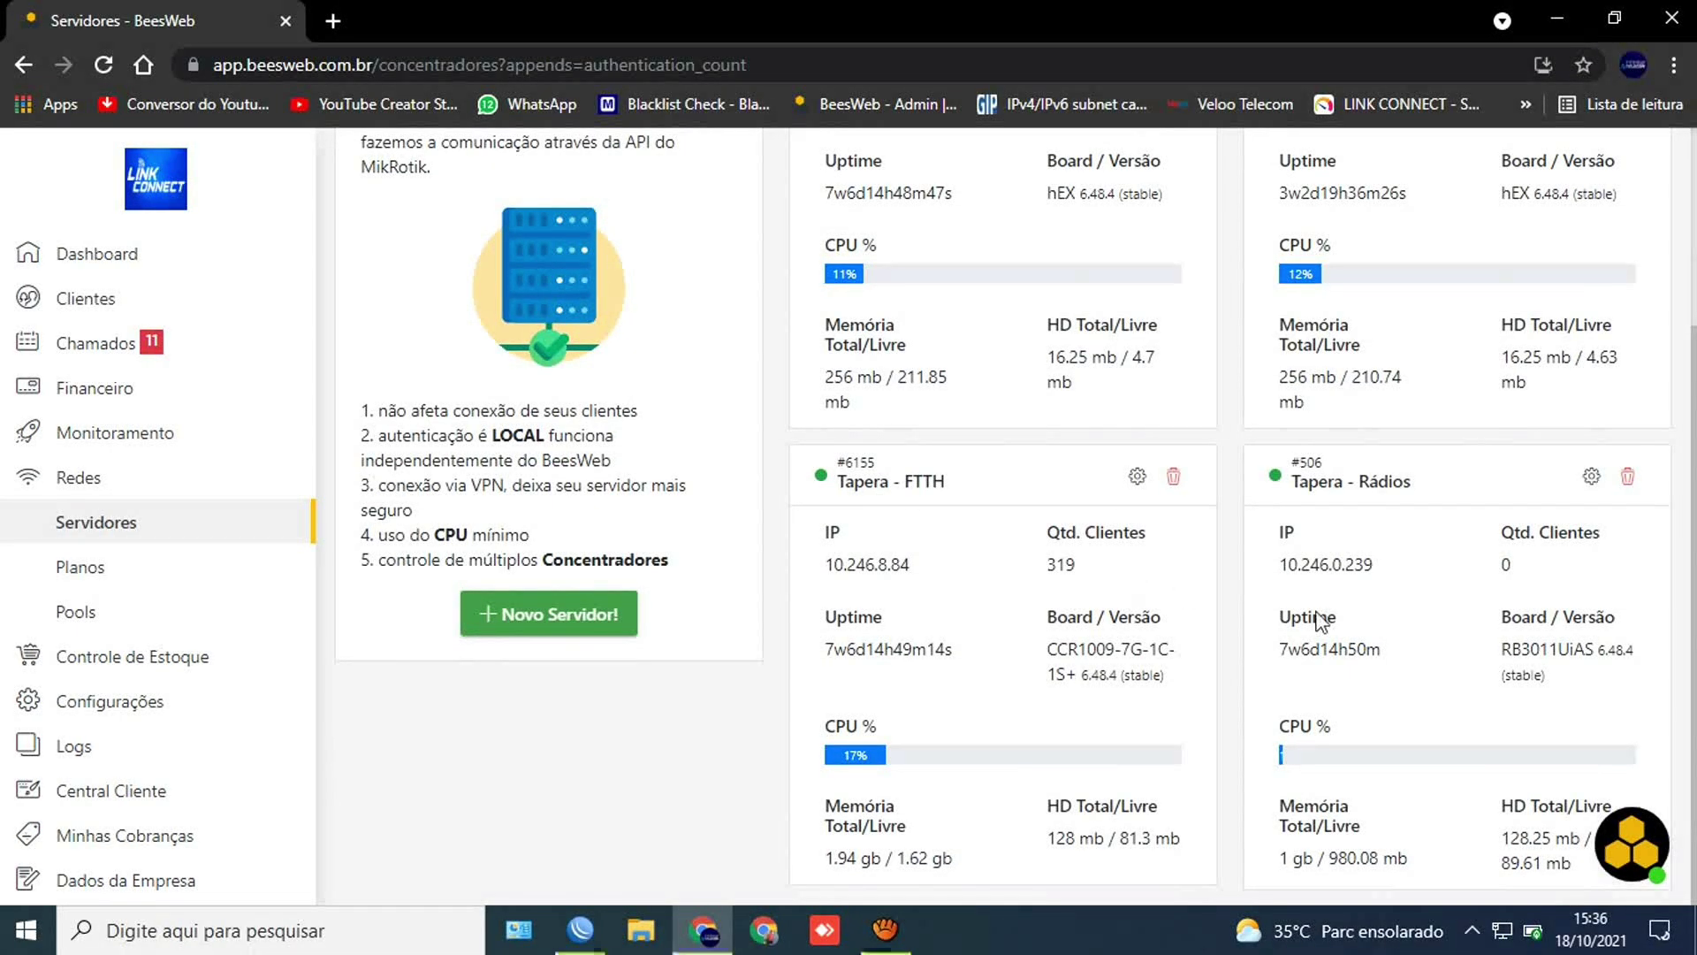
pyautogui.scroll(3, 1478, 618)
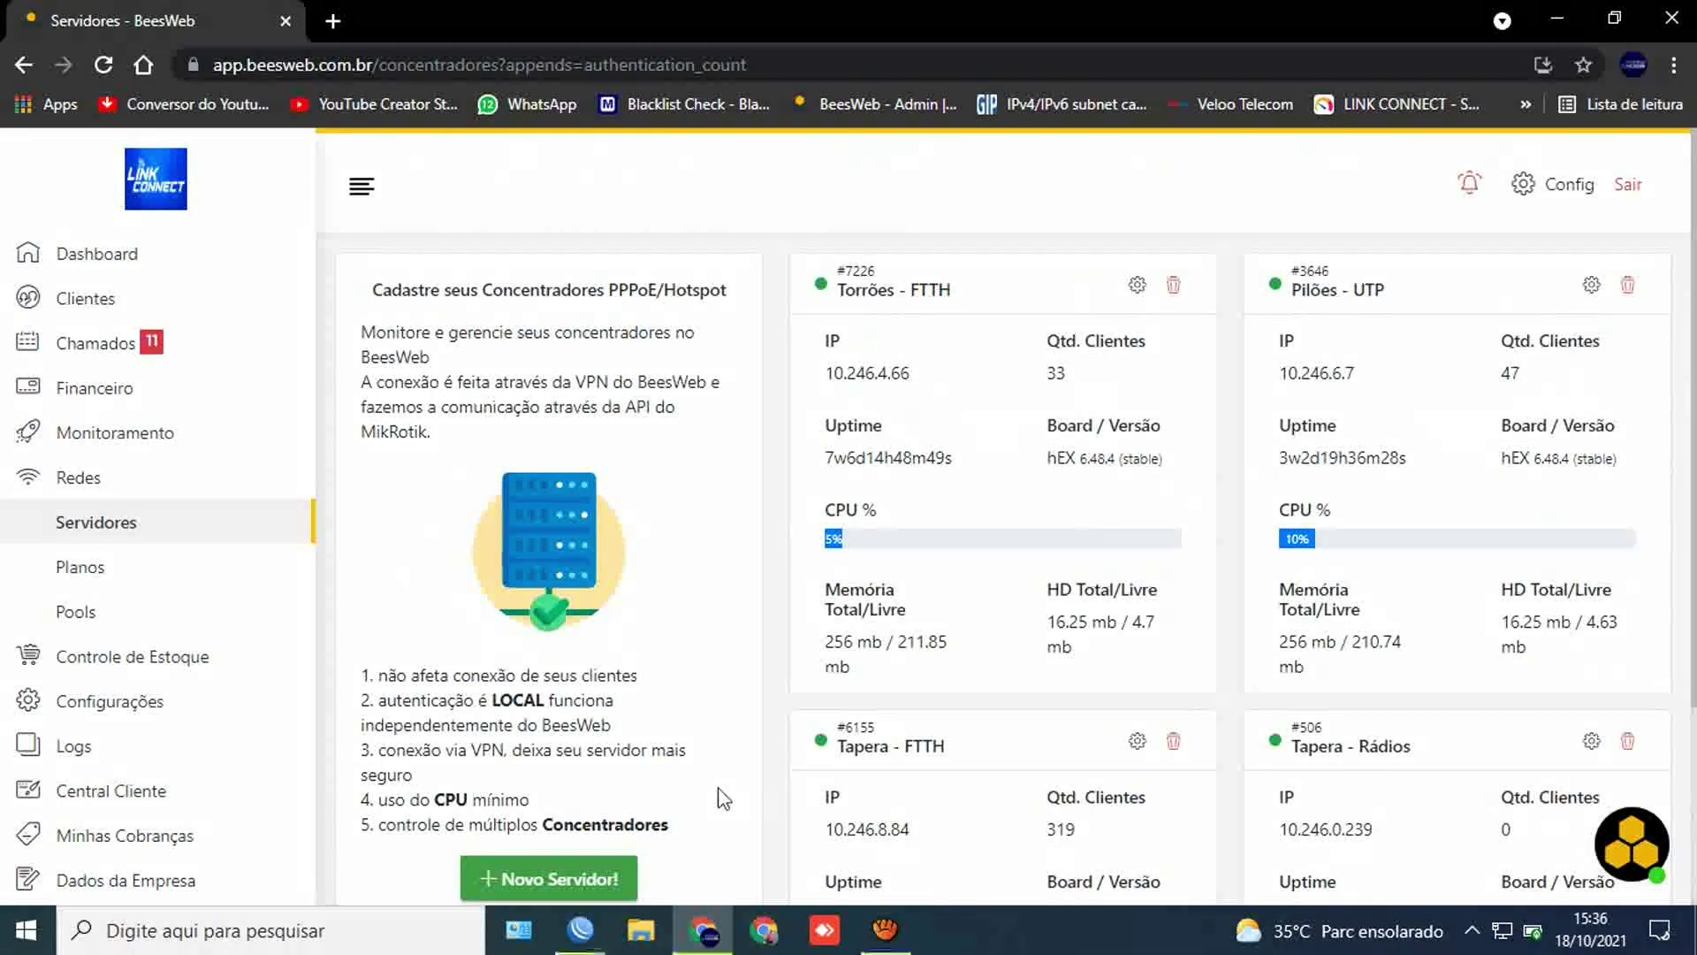
pyautogui.moveTo(580, 928)
pyautogui.moveTo(629, 821)
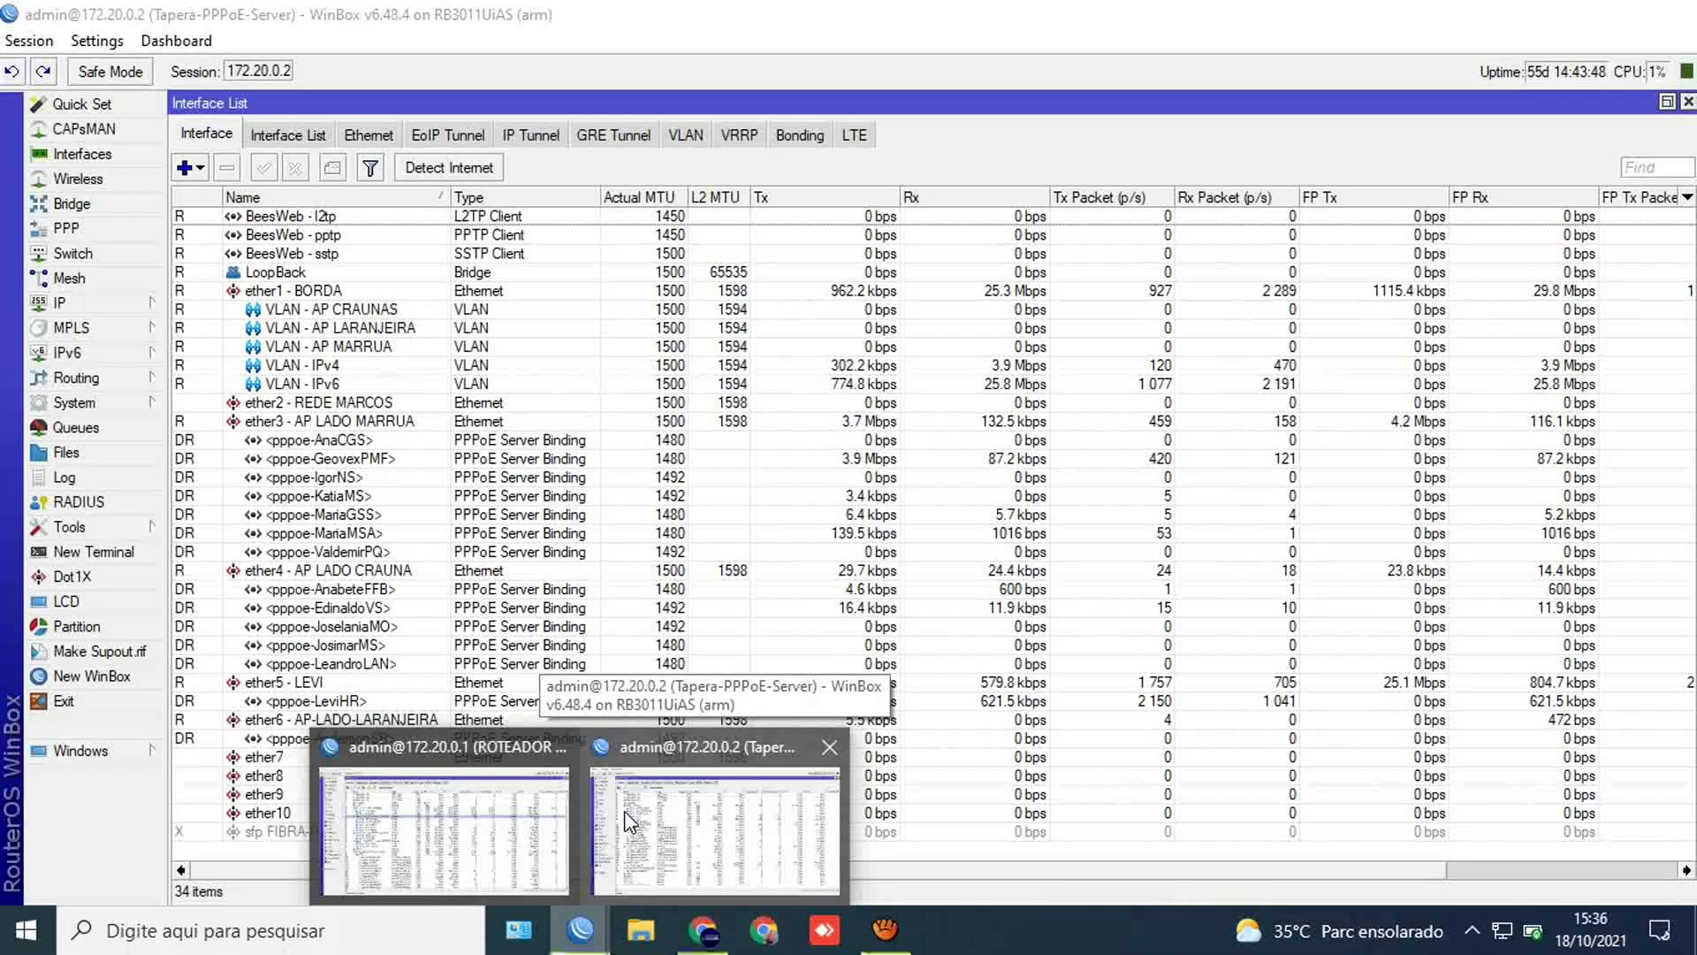
pyautogui.click(624, 810)
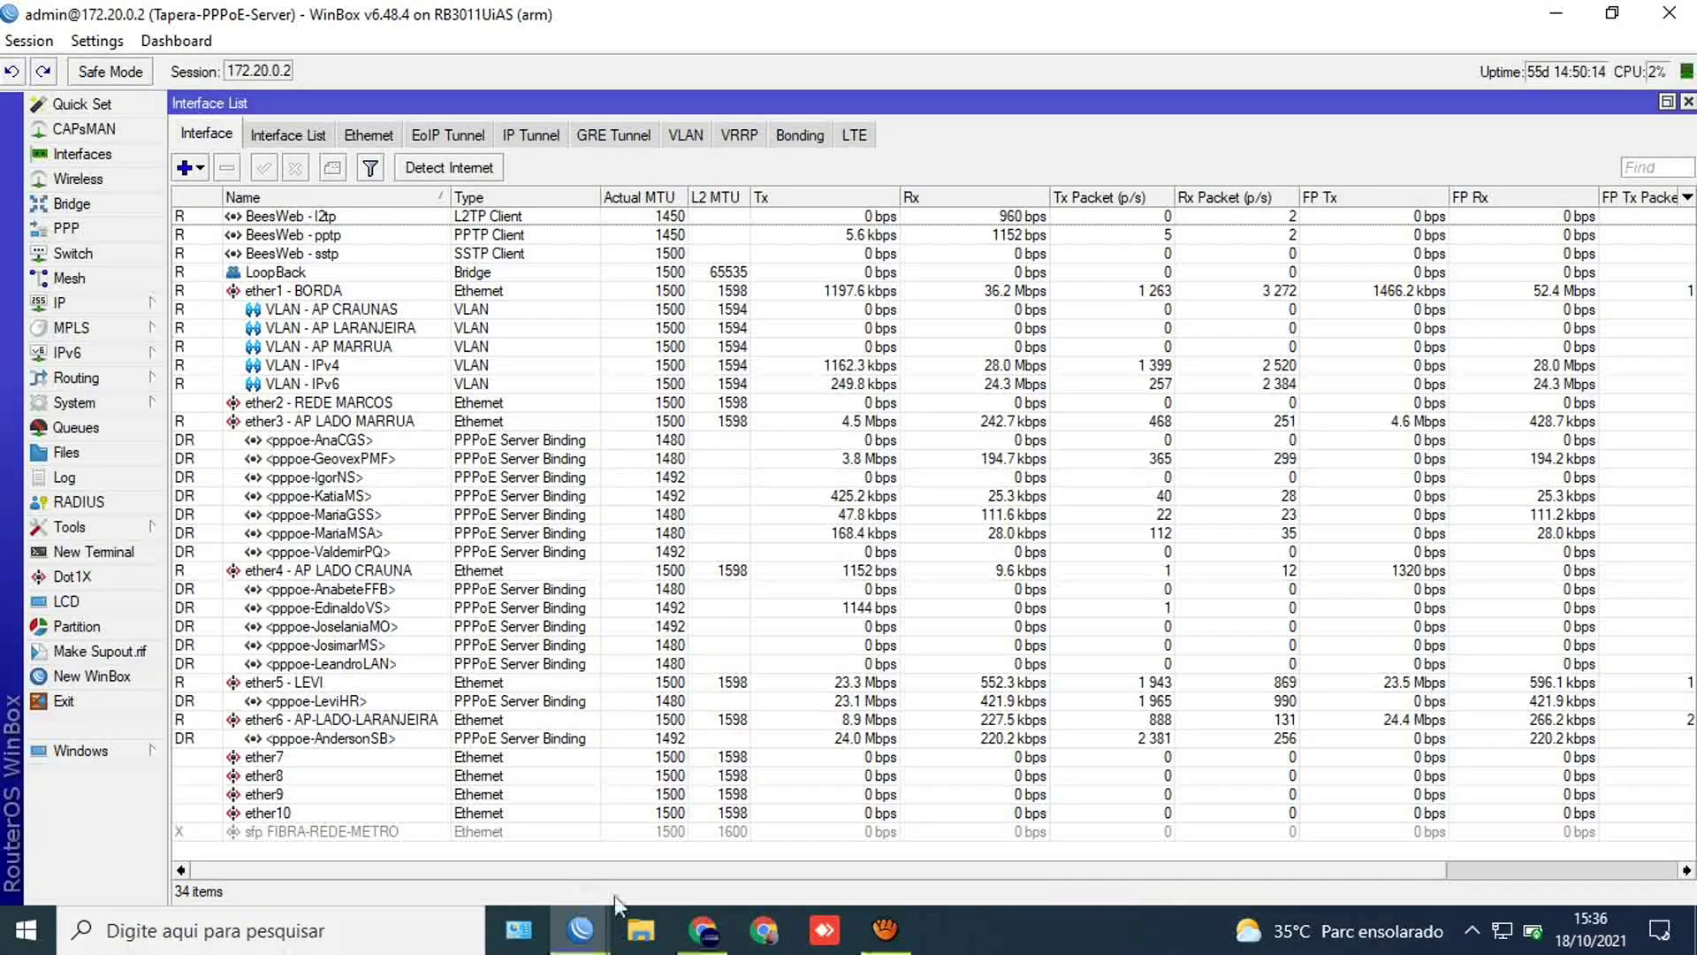
pyautogui.click(704, 928)
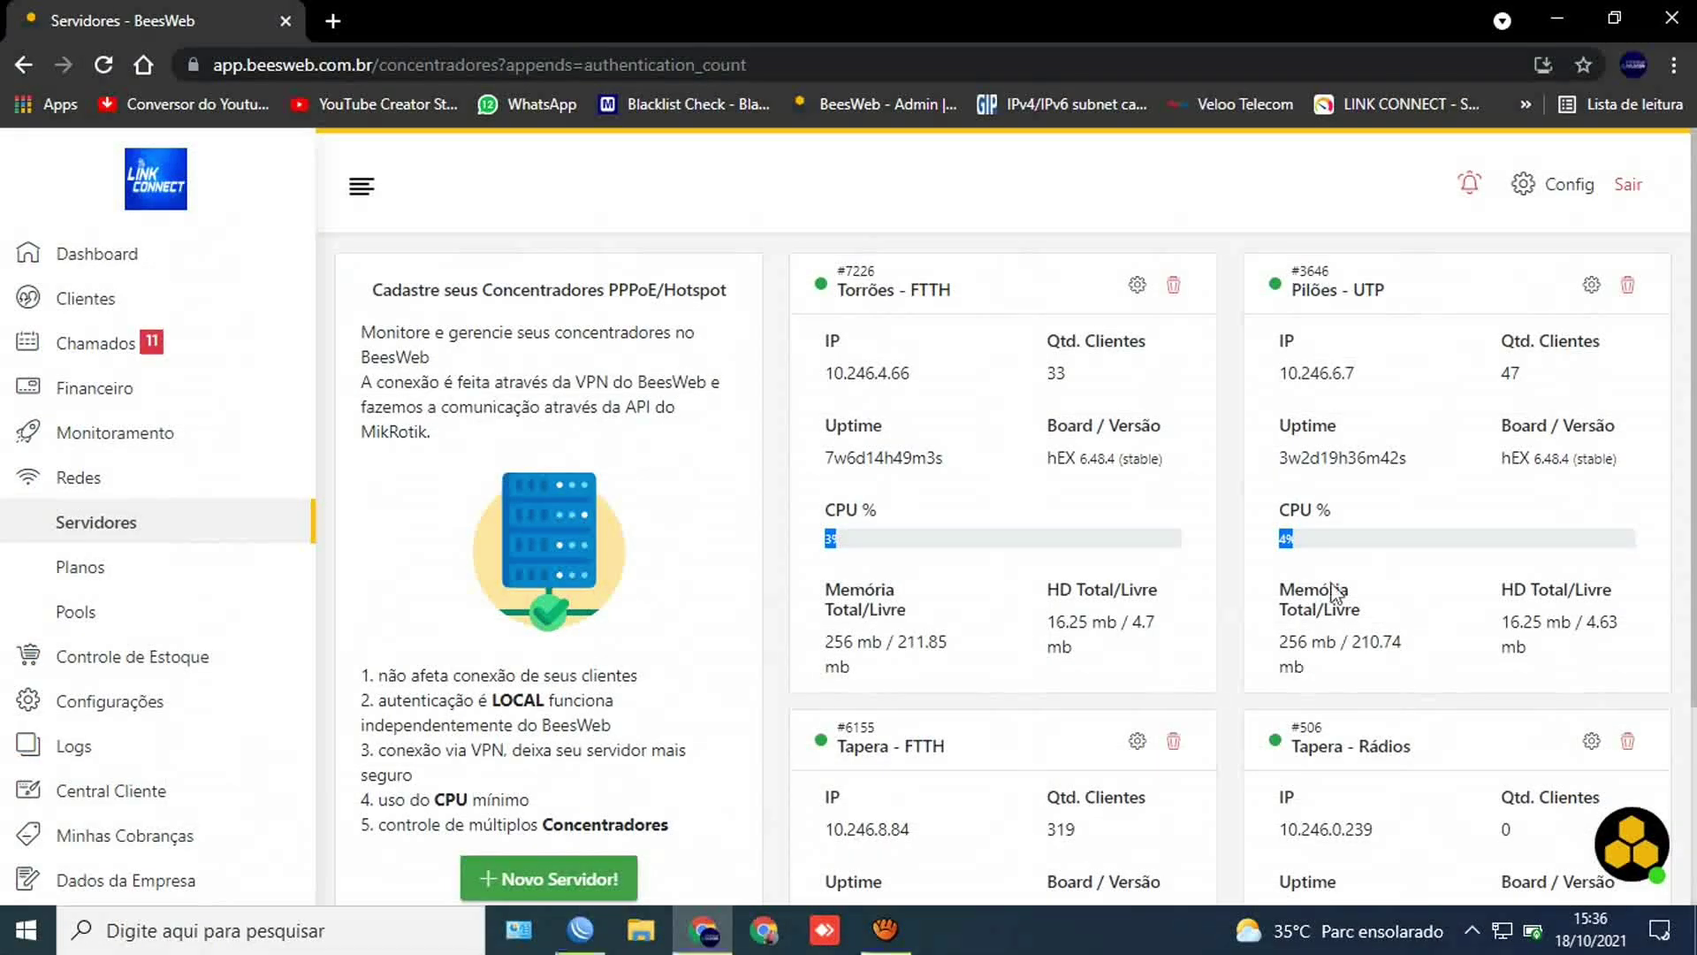
pyautogui.scroll(-2, 1448, 454)
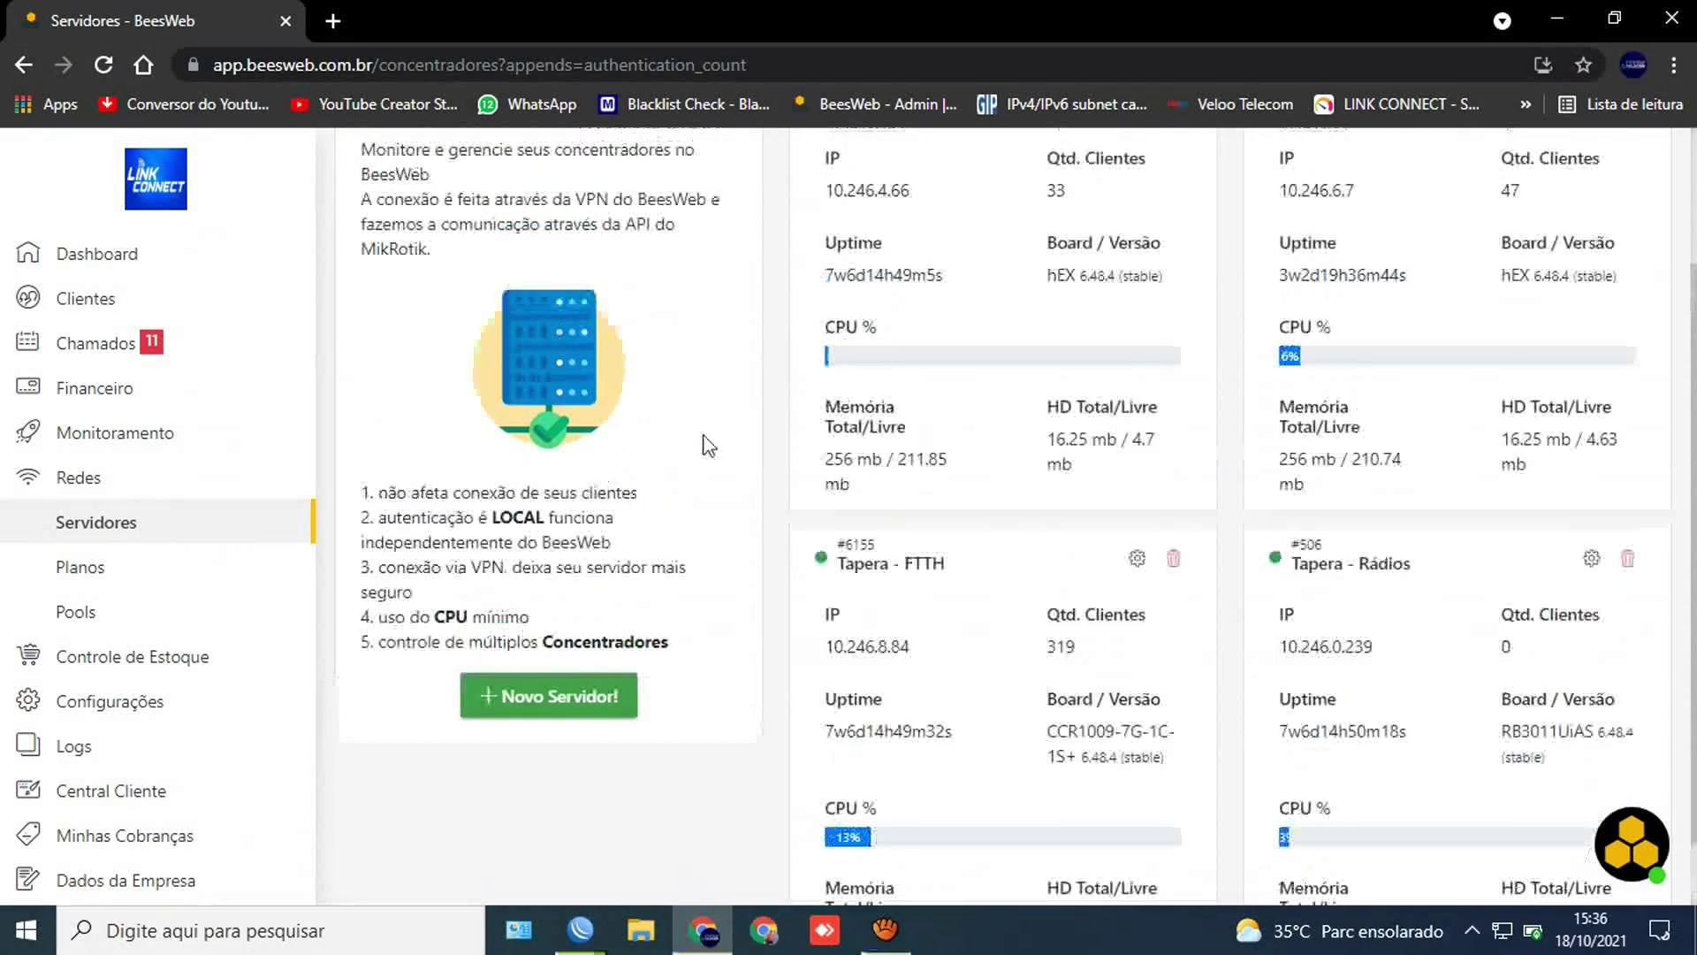
pyautogui.scroll(2, 1356, 542)
pyautogui.scroll(-3, 1440, 553)
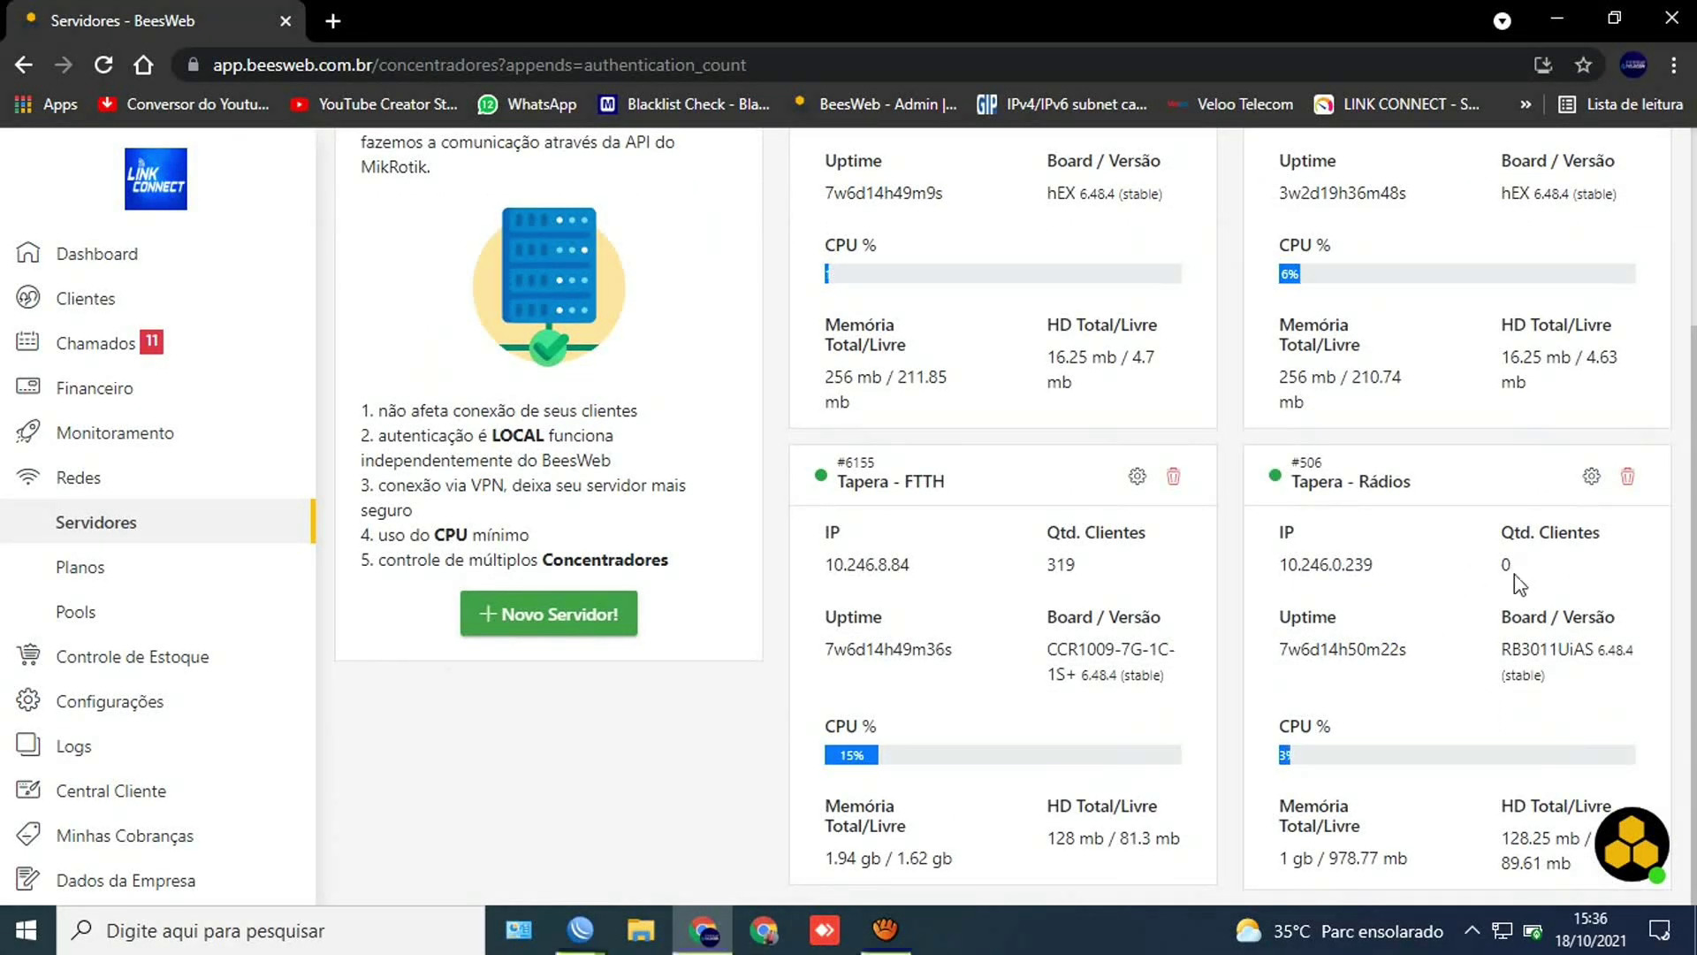
pyautogui.scroll(2, 1515, 530)
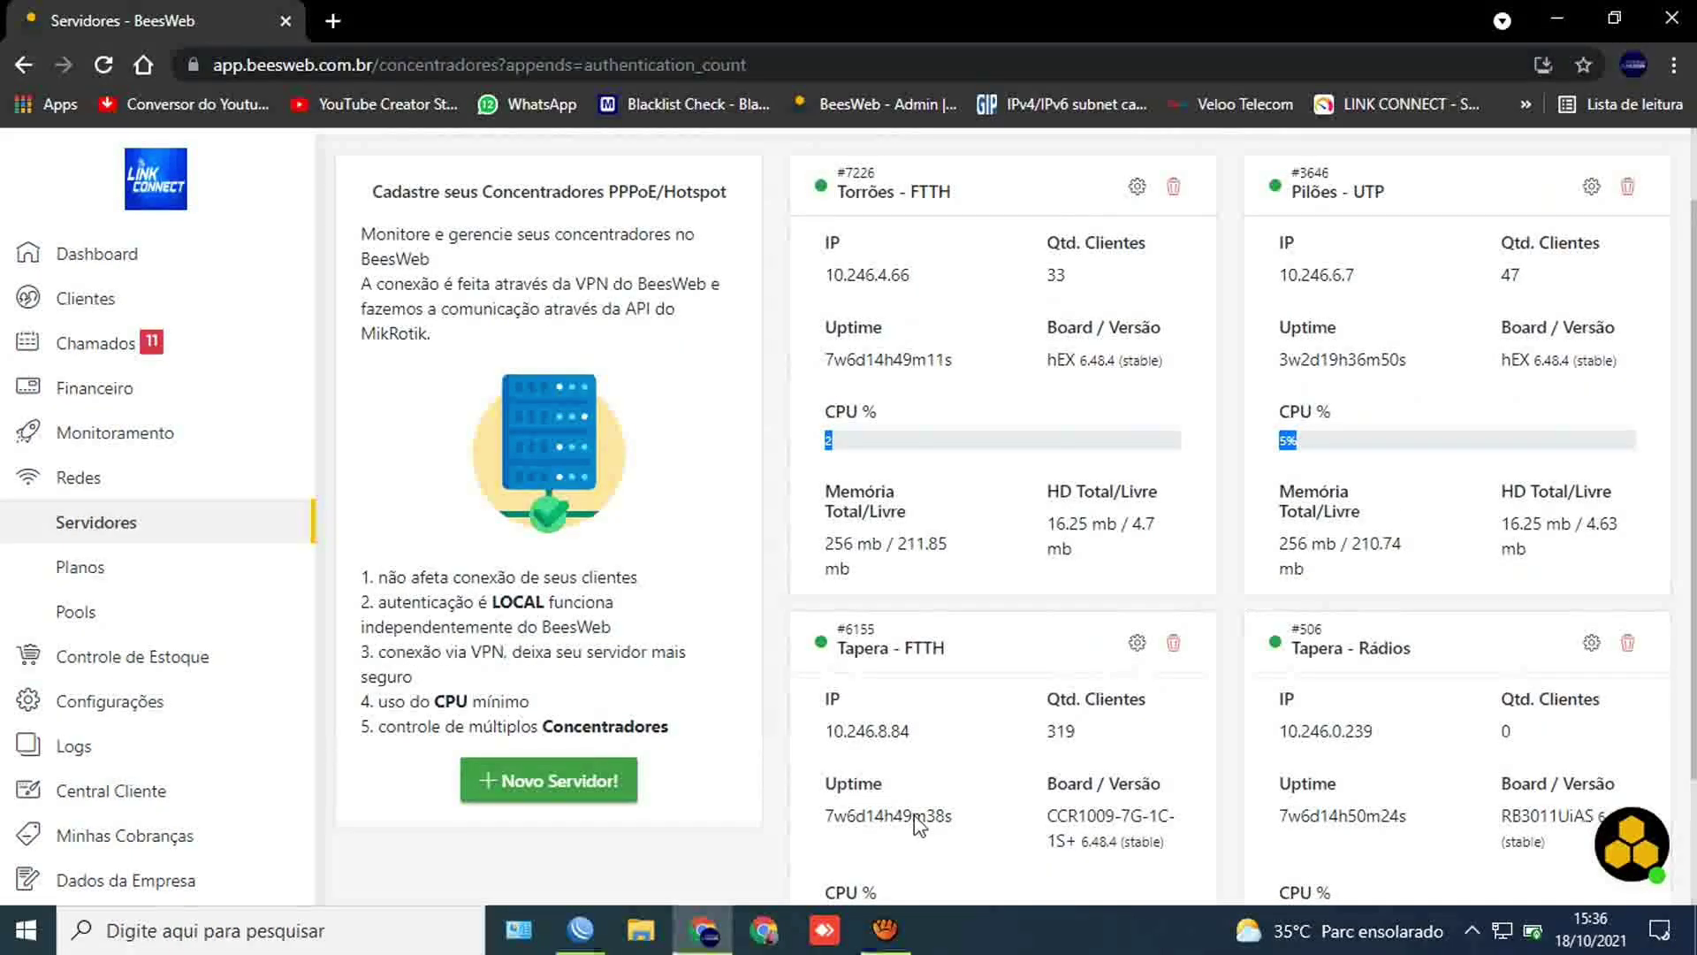
pyautogui.scroll(1, 919, 824)
# Step: Switch to the Tapera-PPPoE-Server session in WinBox and create a bridge interface named BRIDGE AP1
pyautogui.moveTo(580, 928)
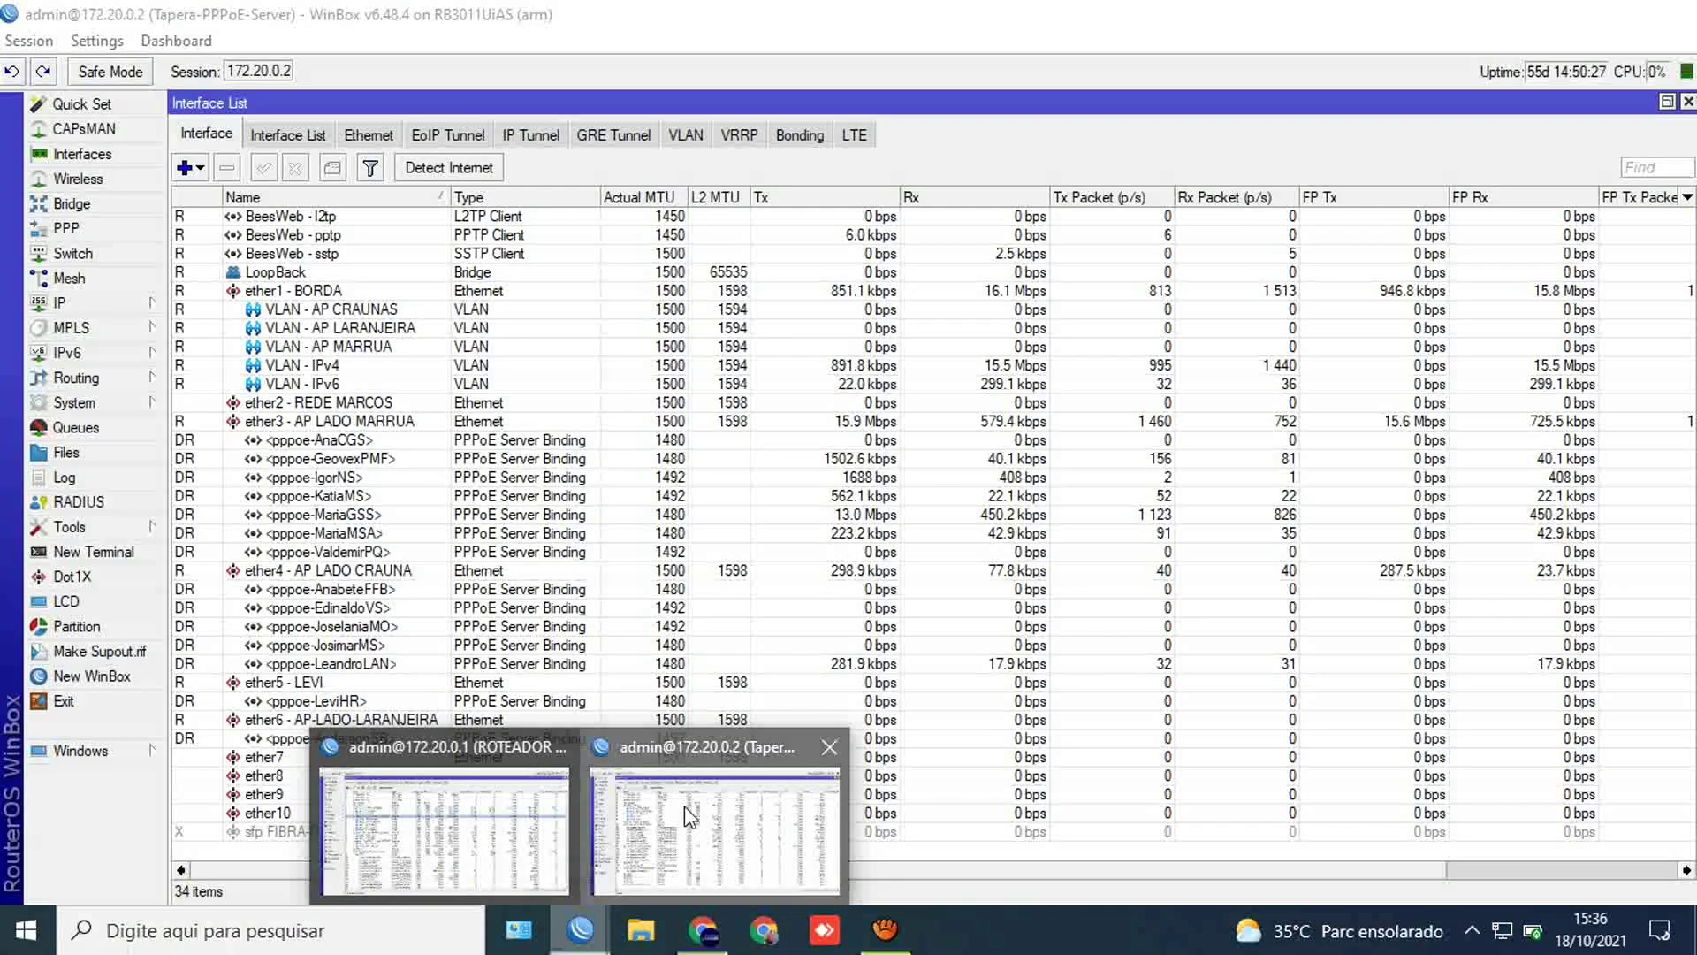
pyautogui.click(684, 804)
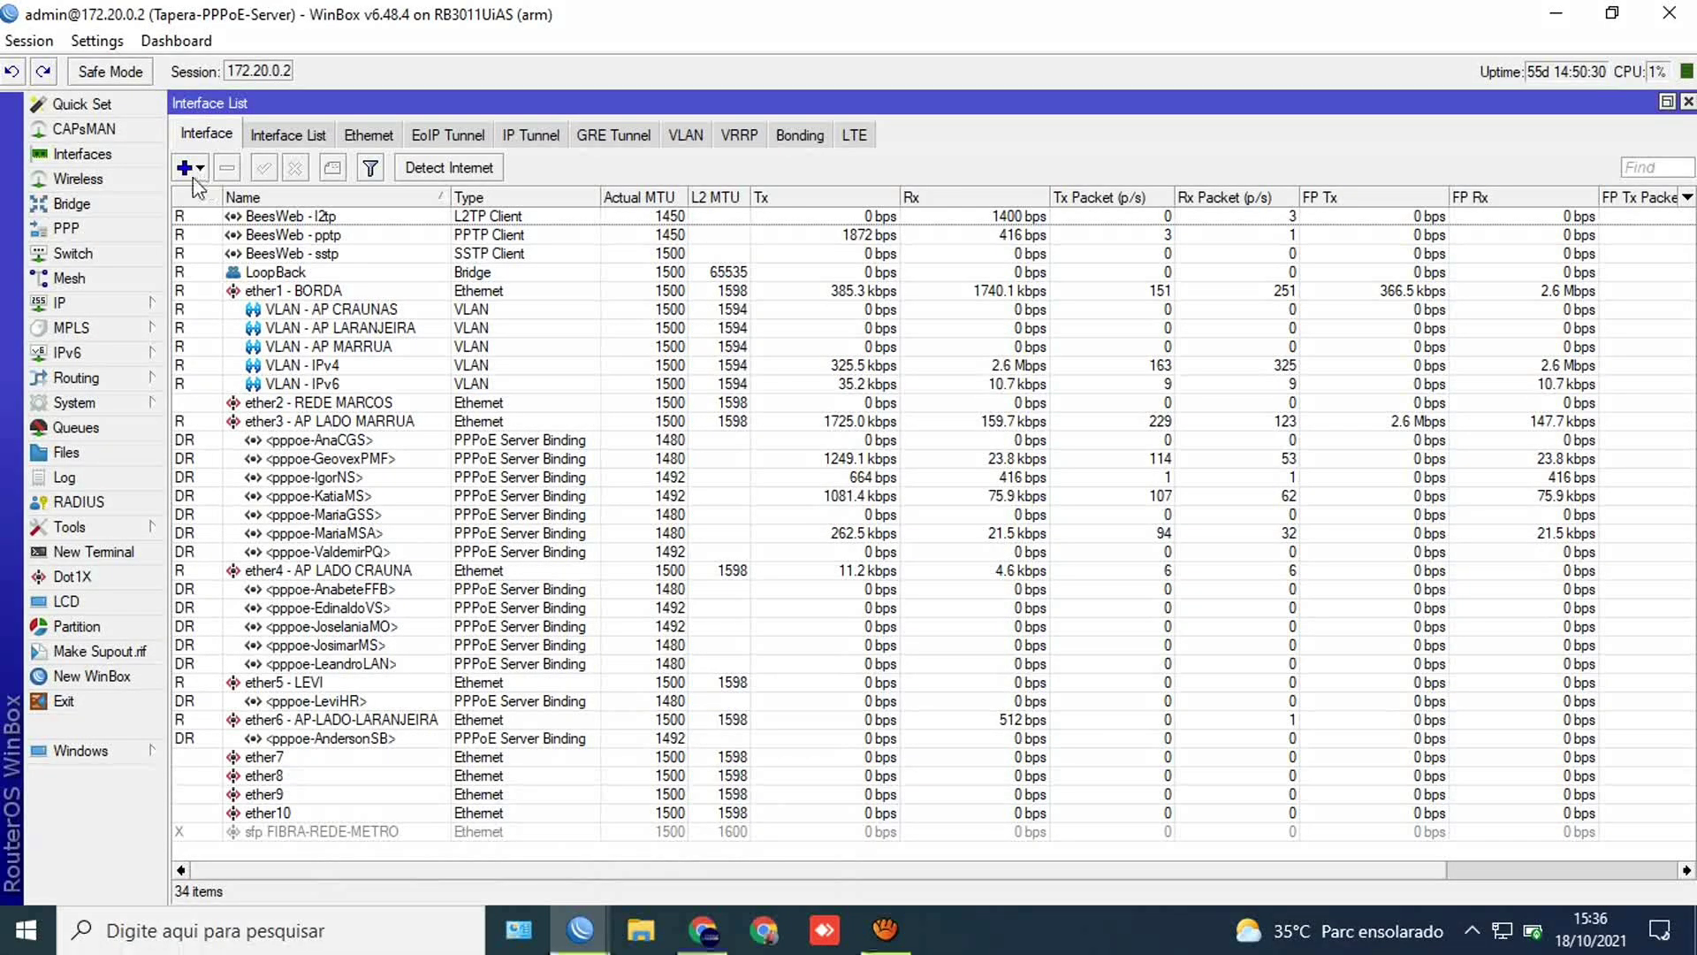
pyautogui.click(74, 205)
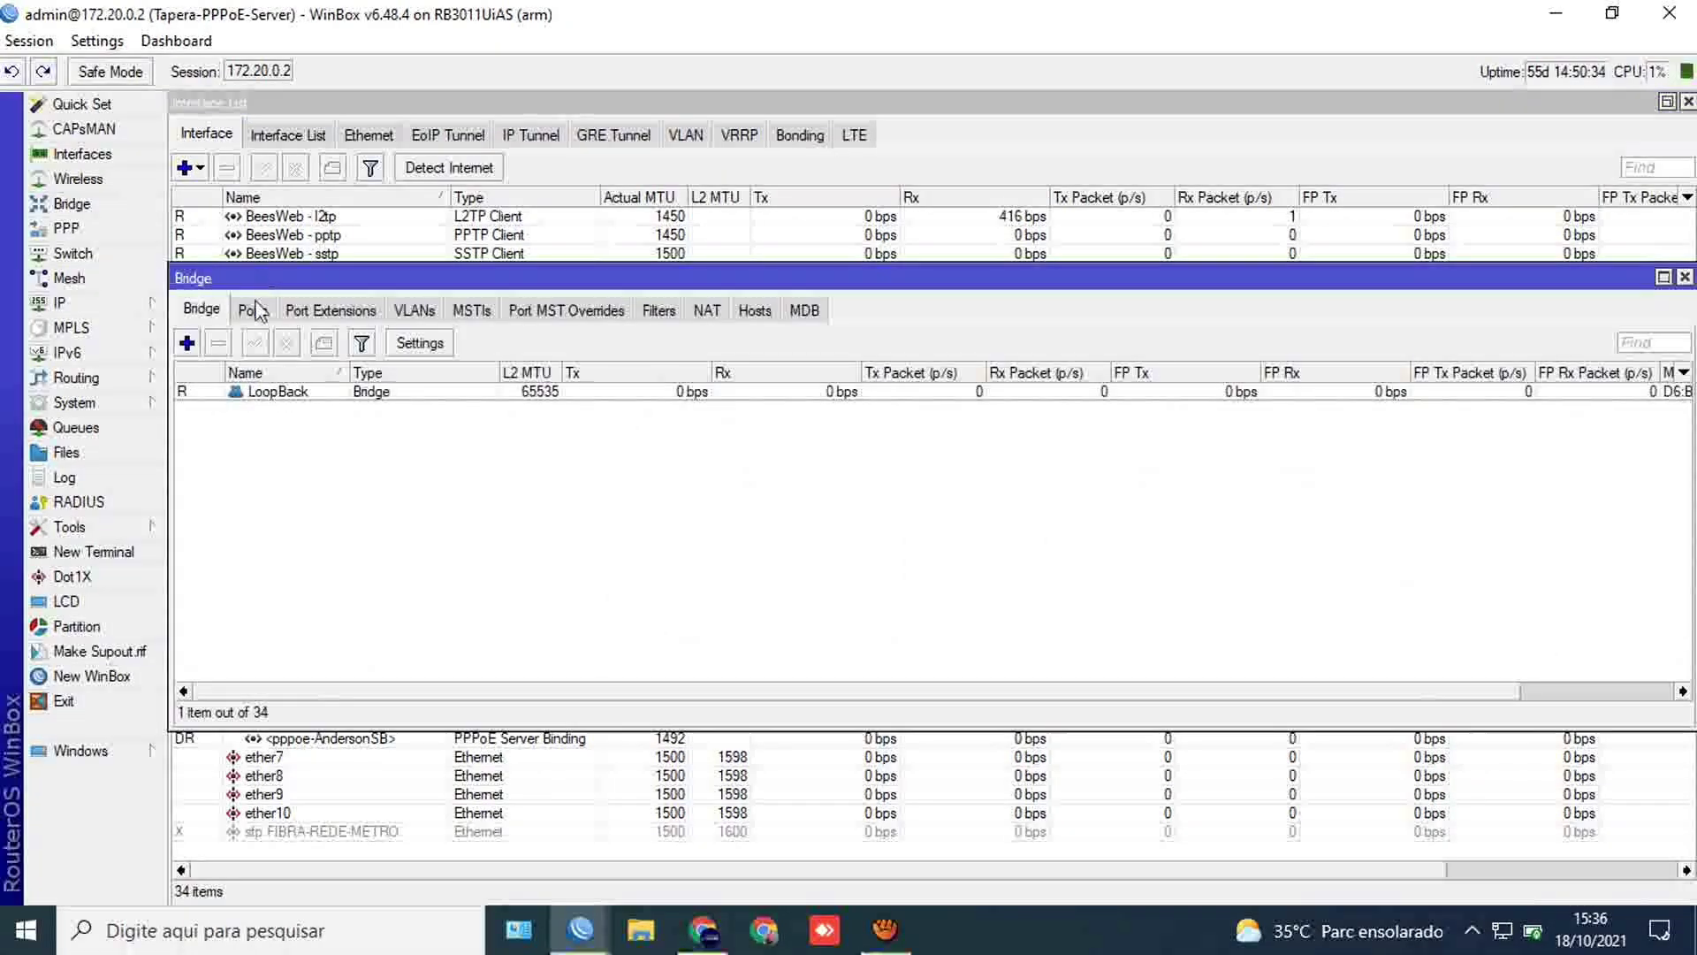
pyautogui.click(186, 343)
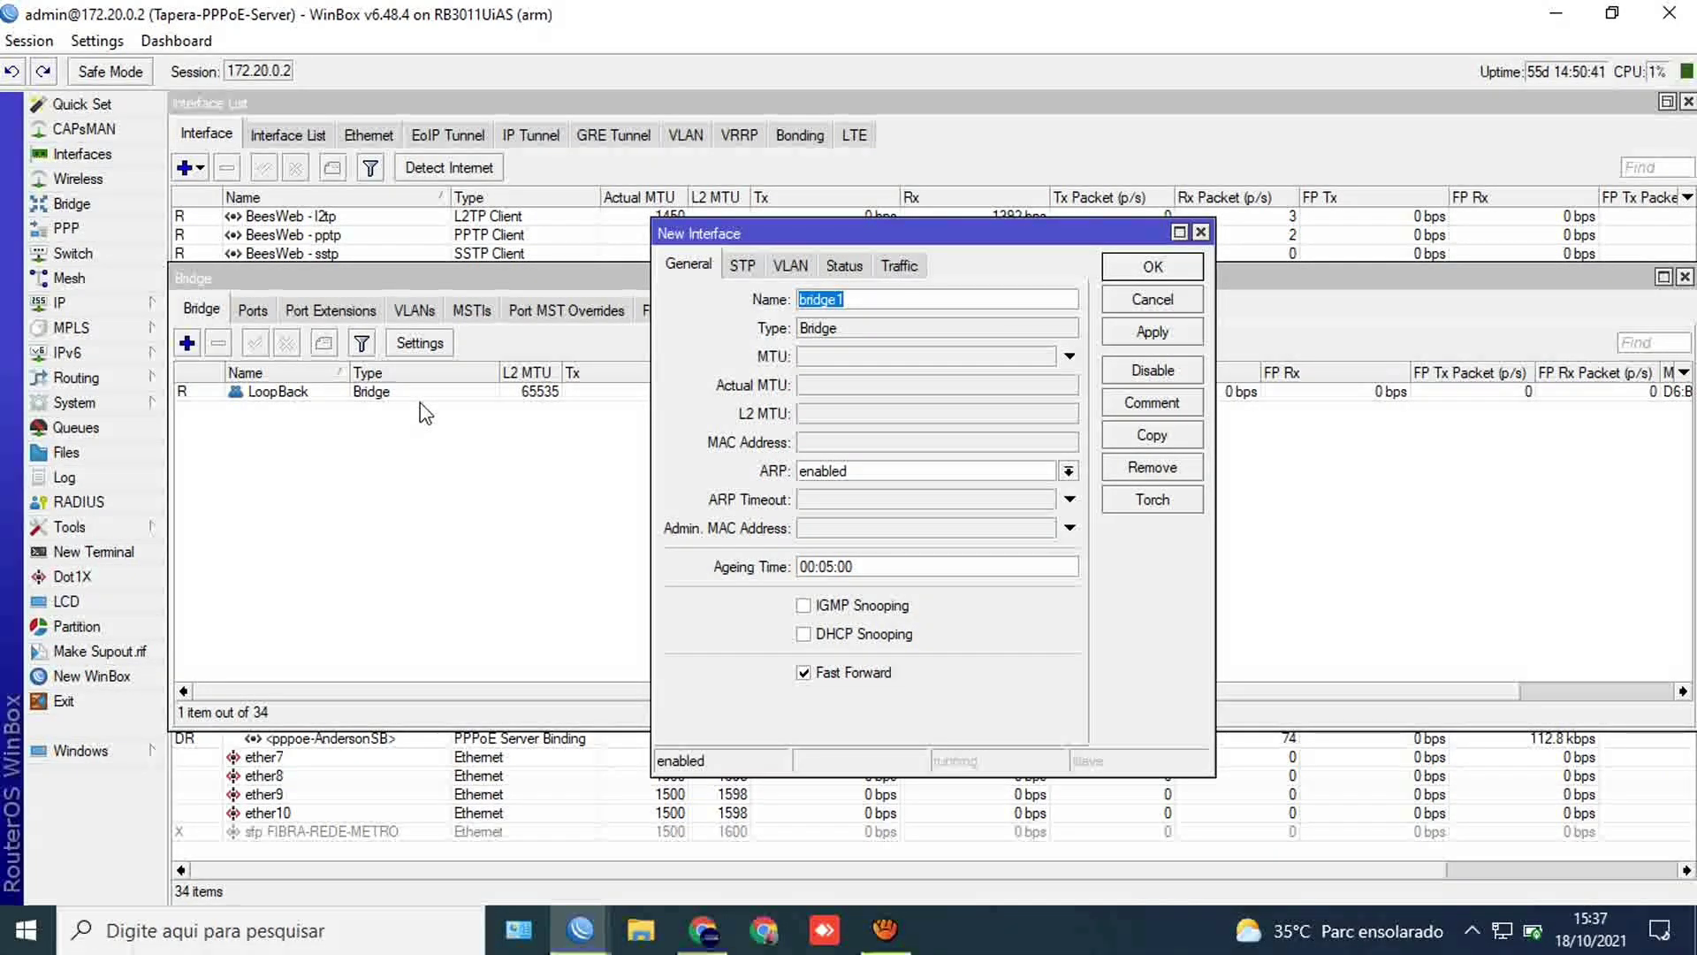
pyautogui.press('End')
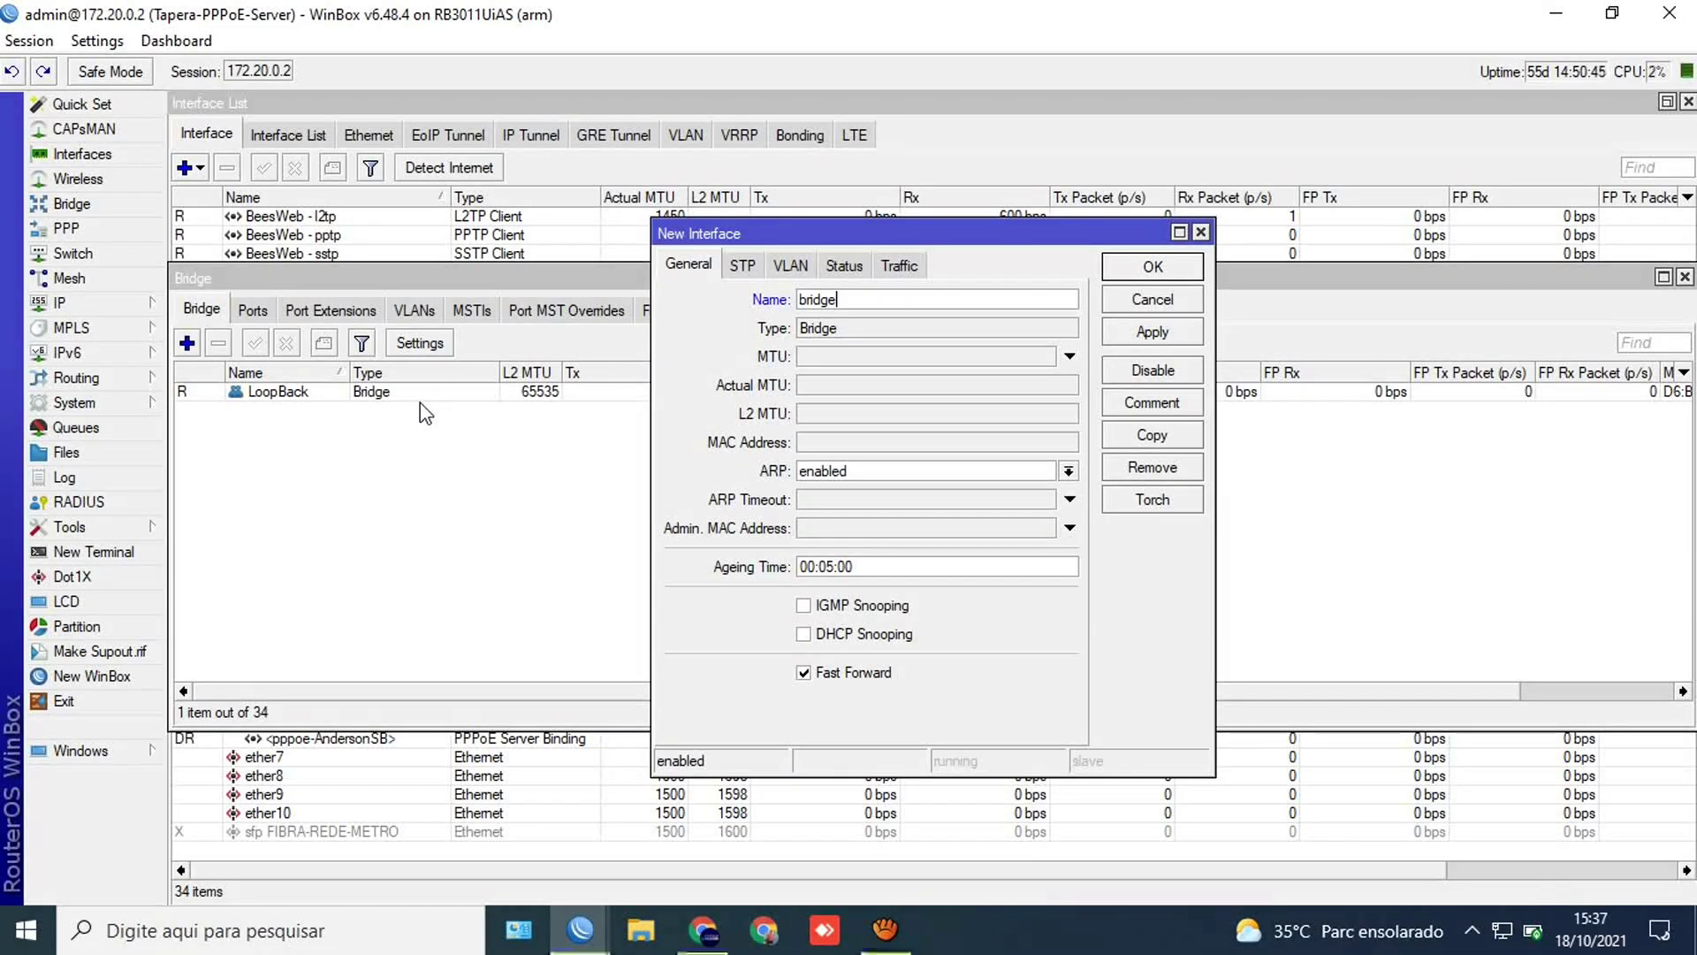
pyautogui.write('BRI')
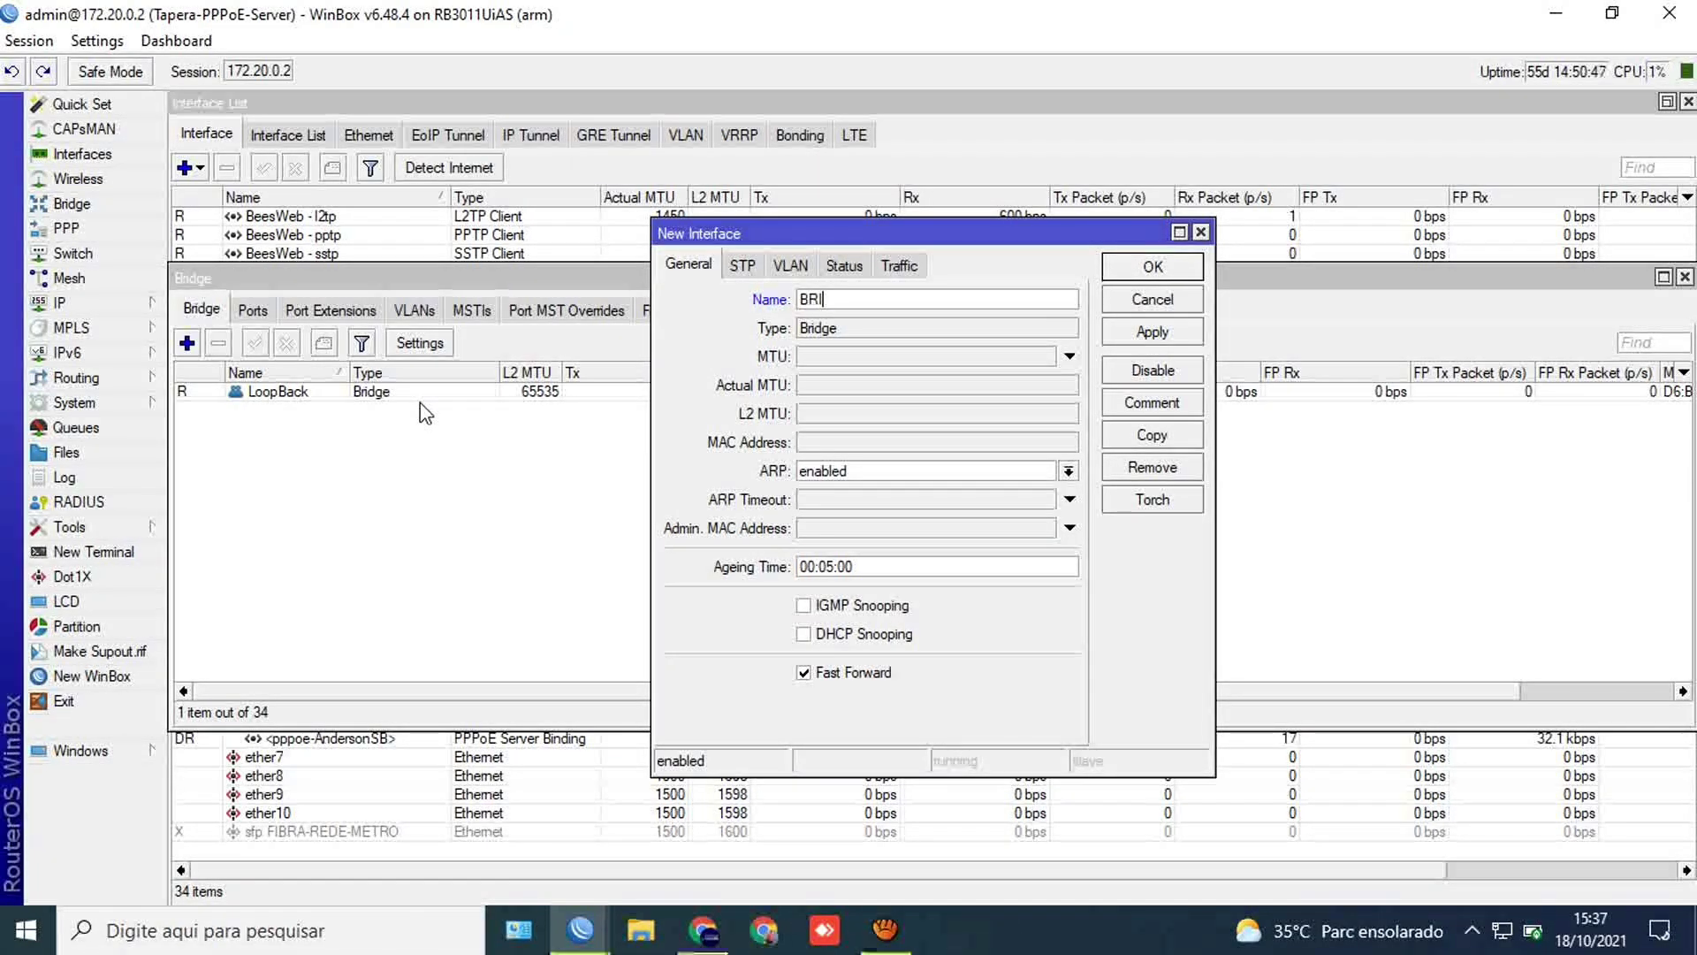
pyautogui.write('DR')
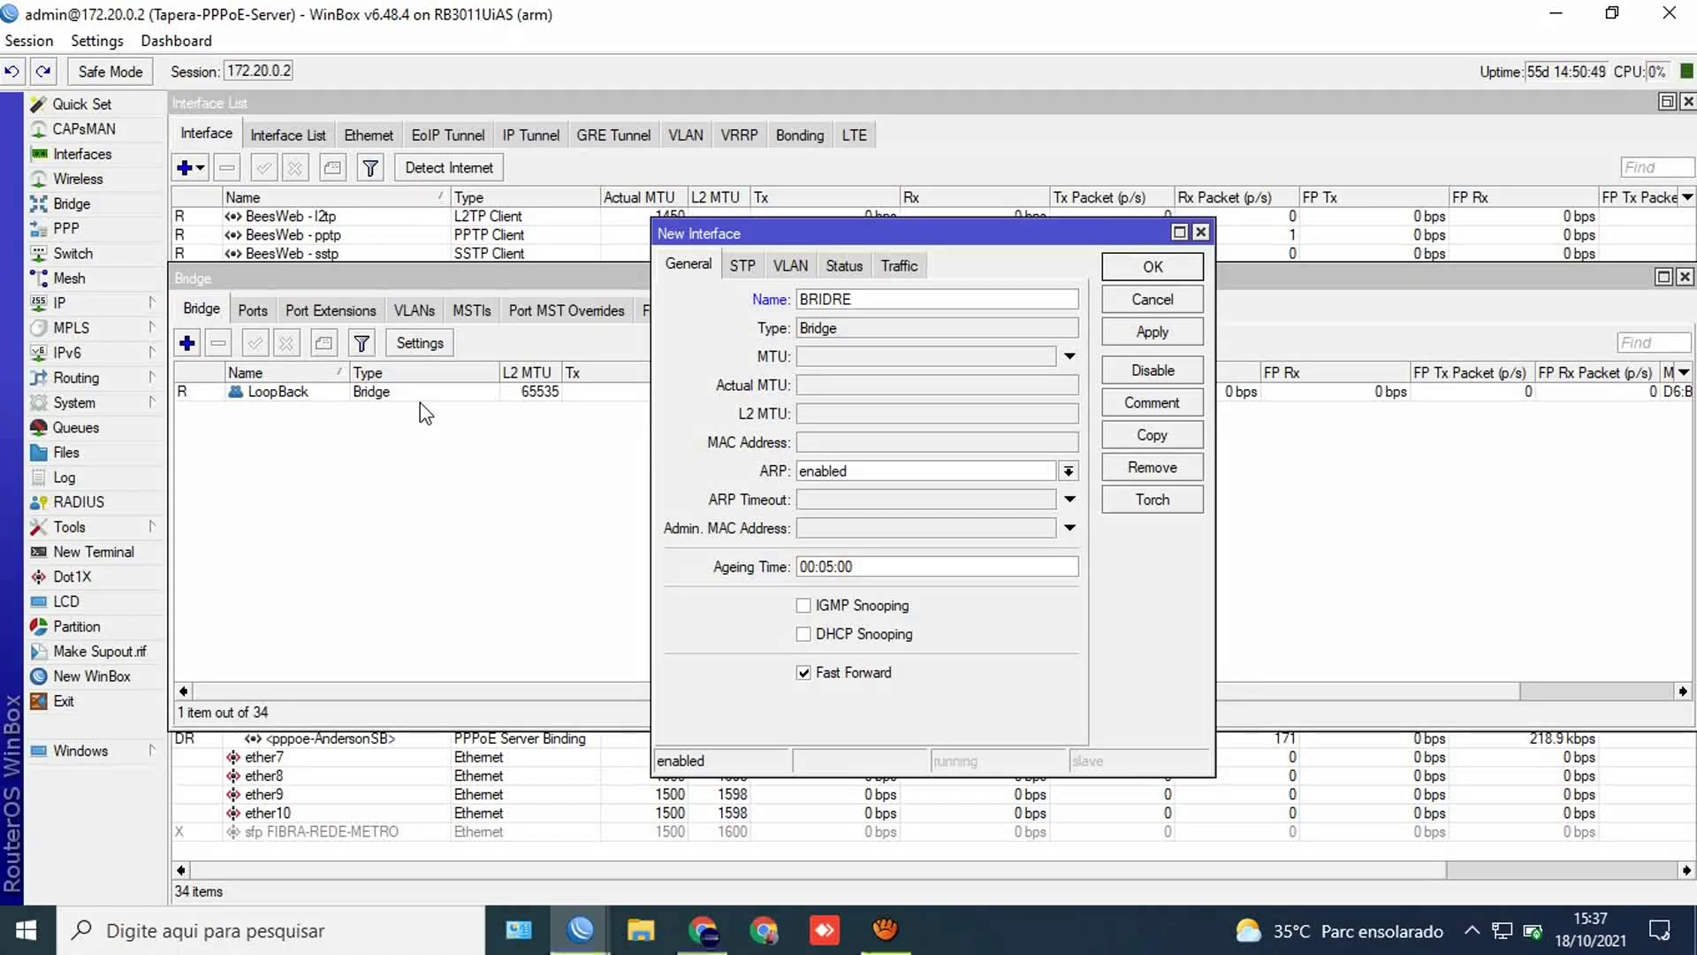
pyautogui.press('BackSpace')
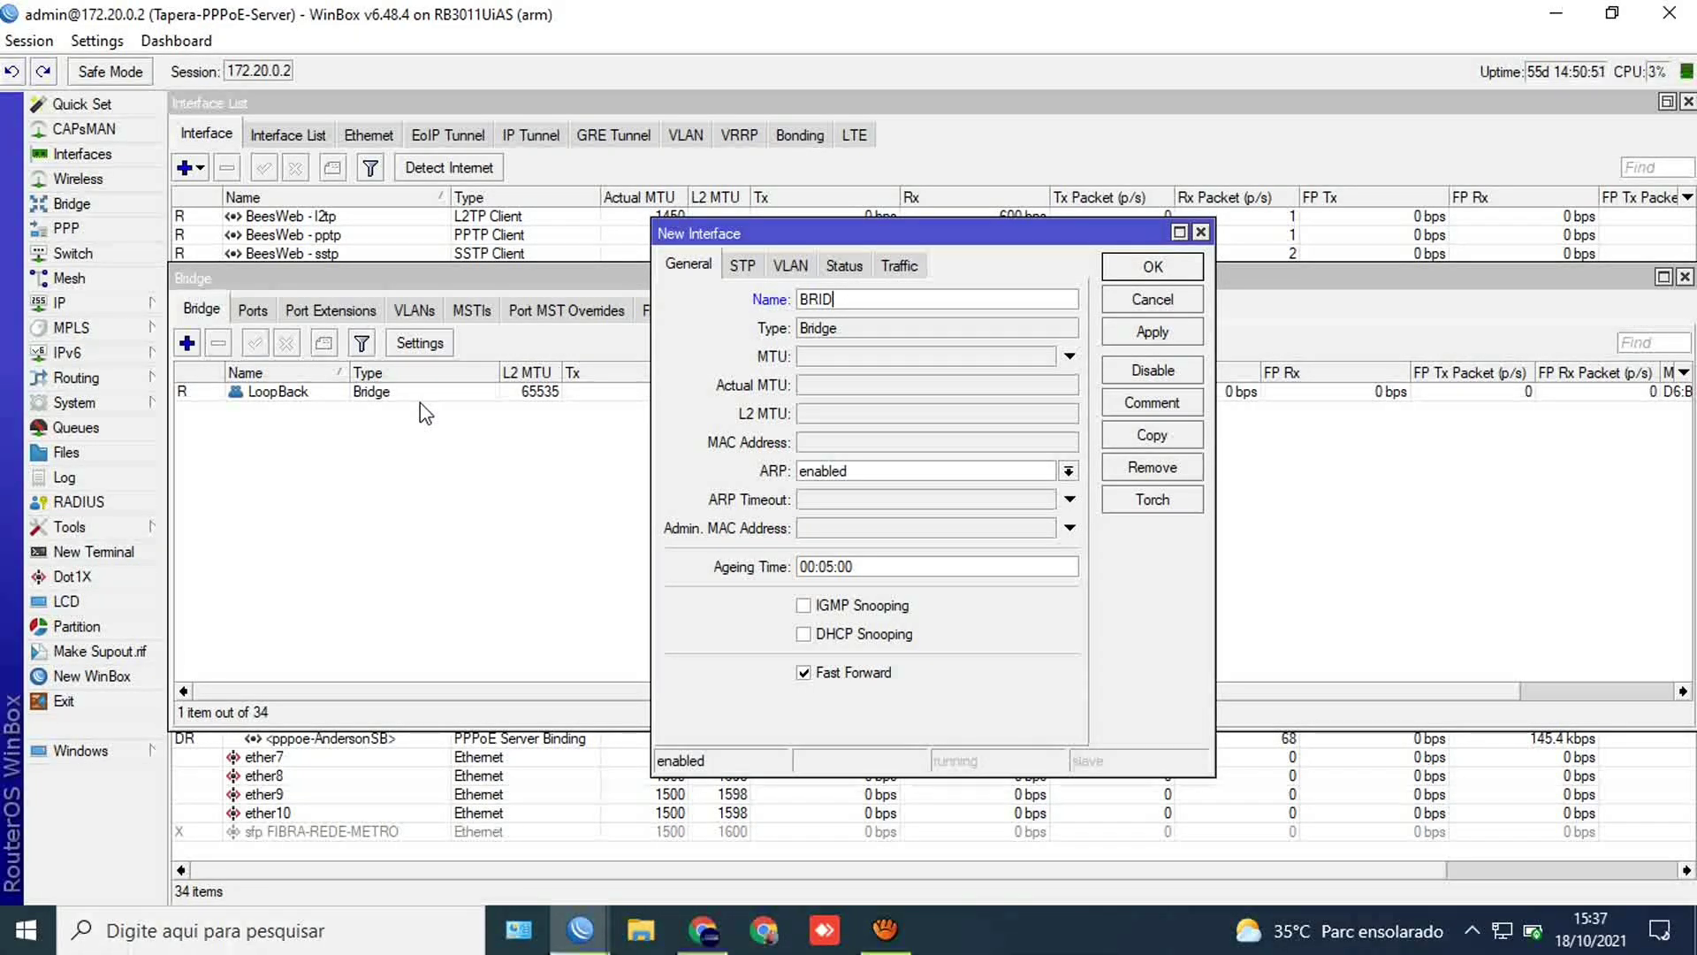
pyautogui.write('GE')
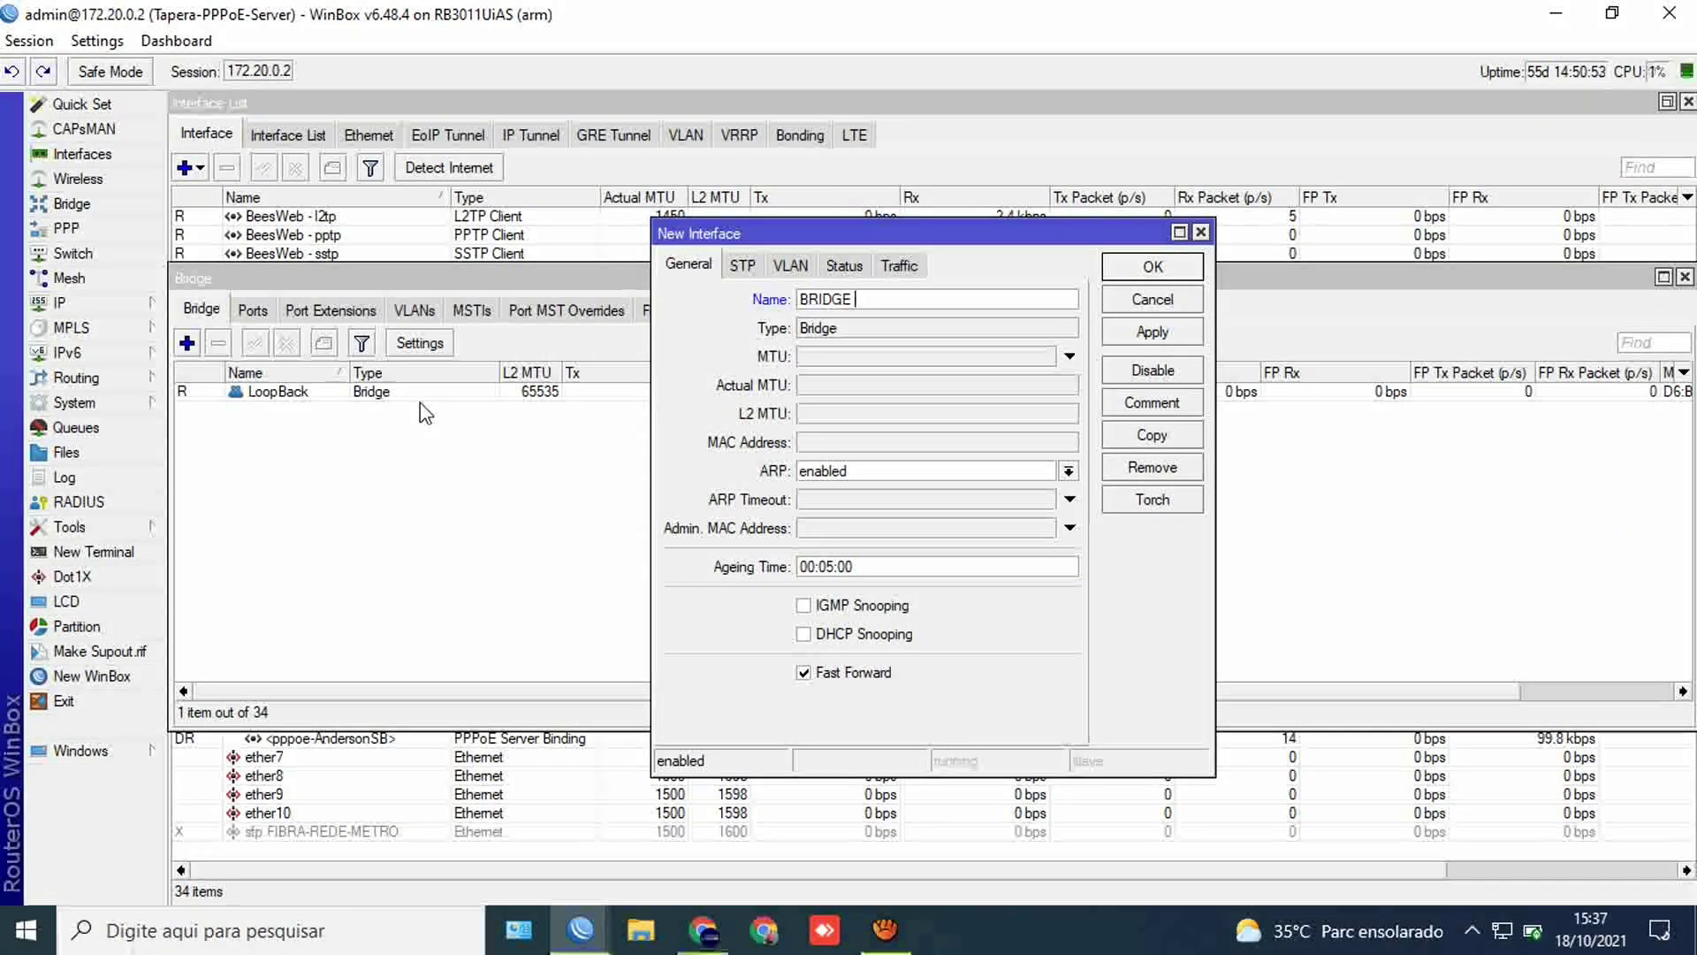
pyautogui.write(' AP1')
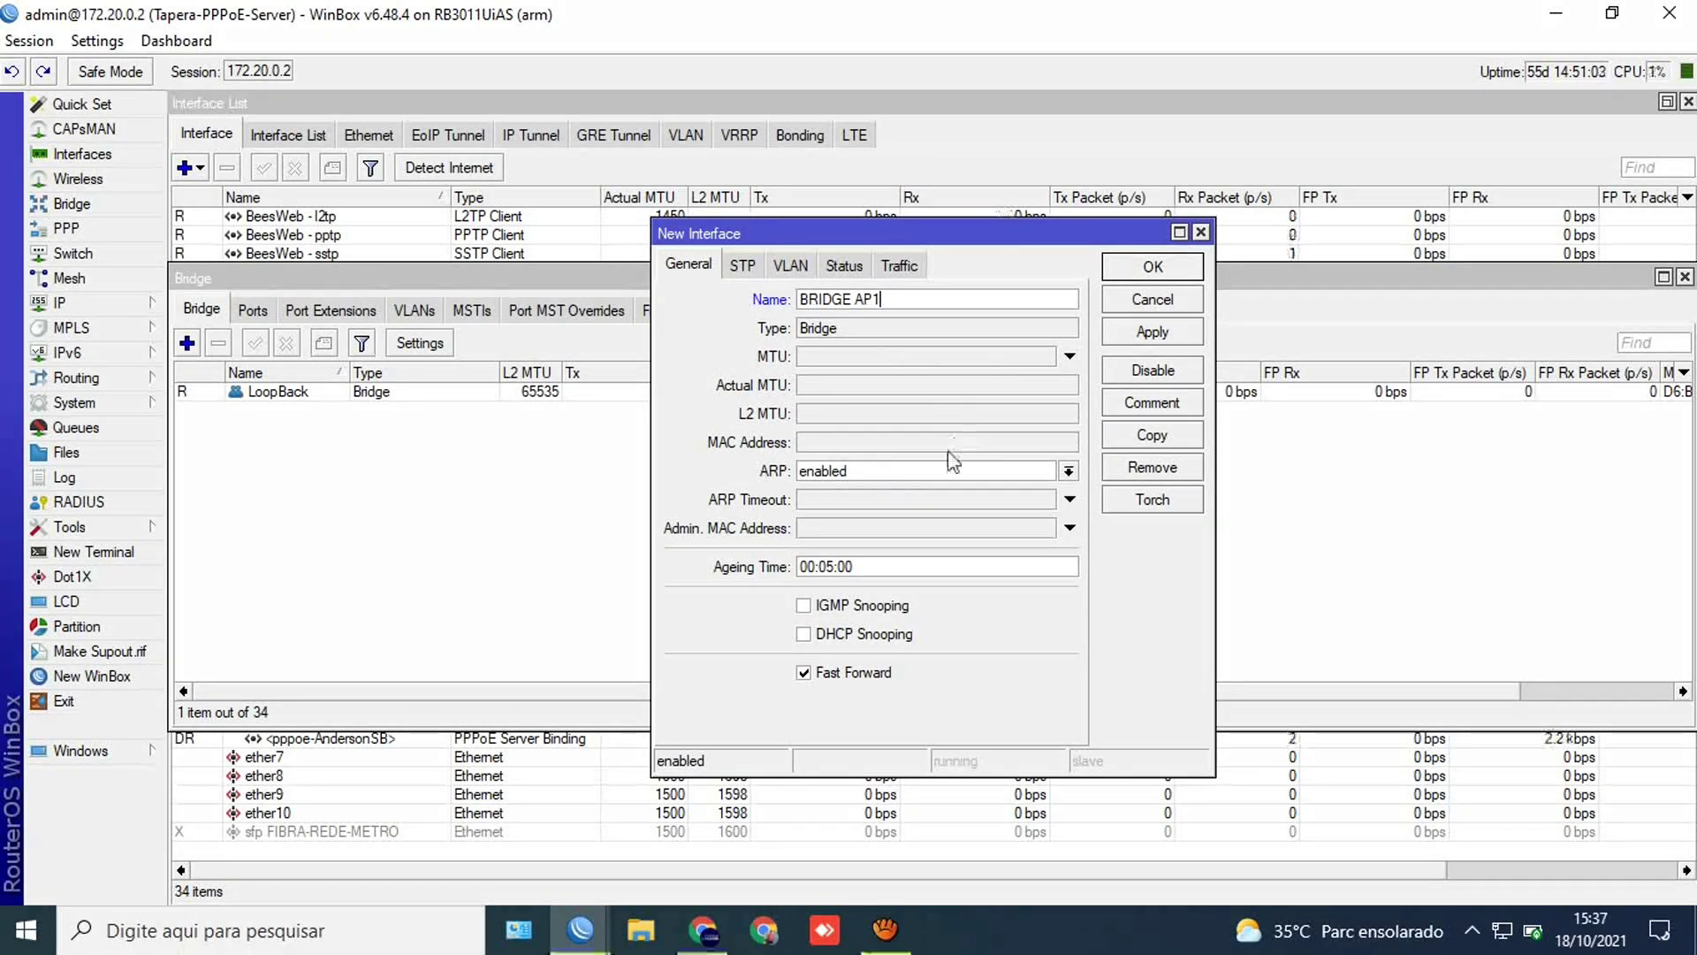
pyautogui.click(1149, 333)
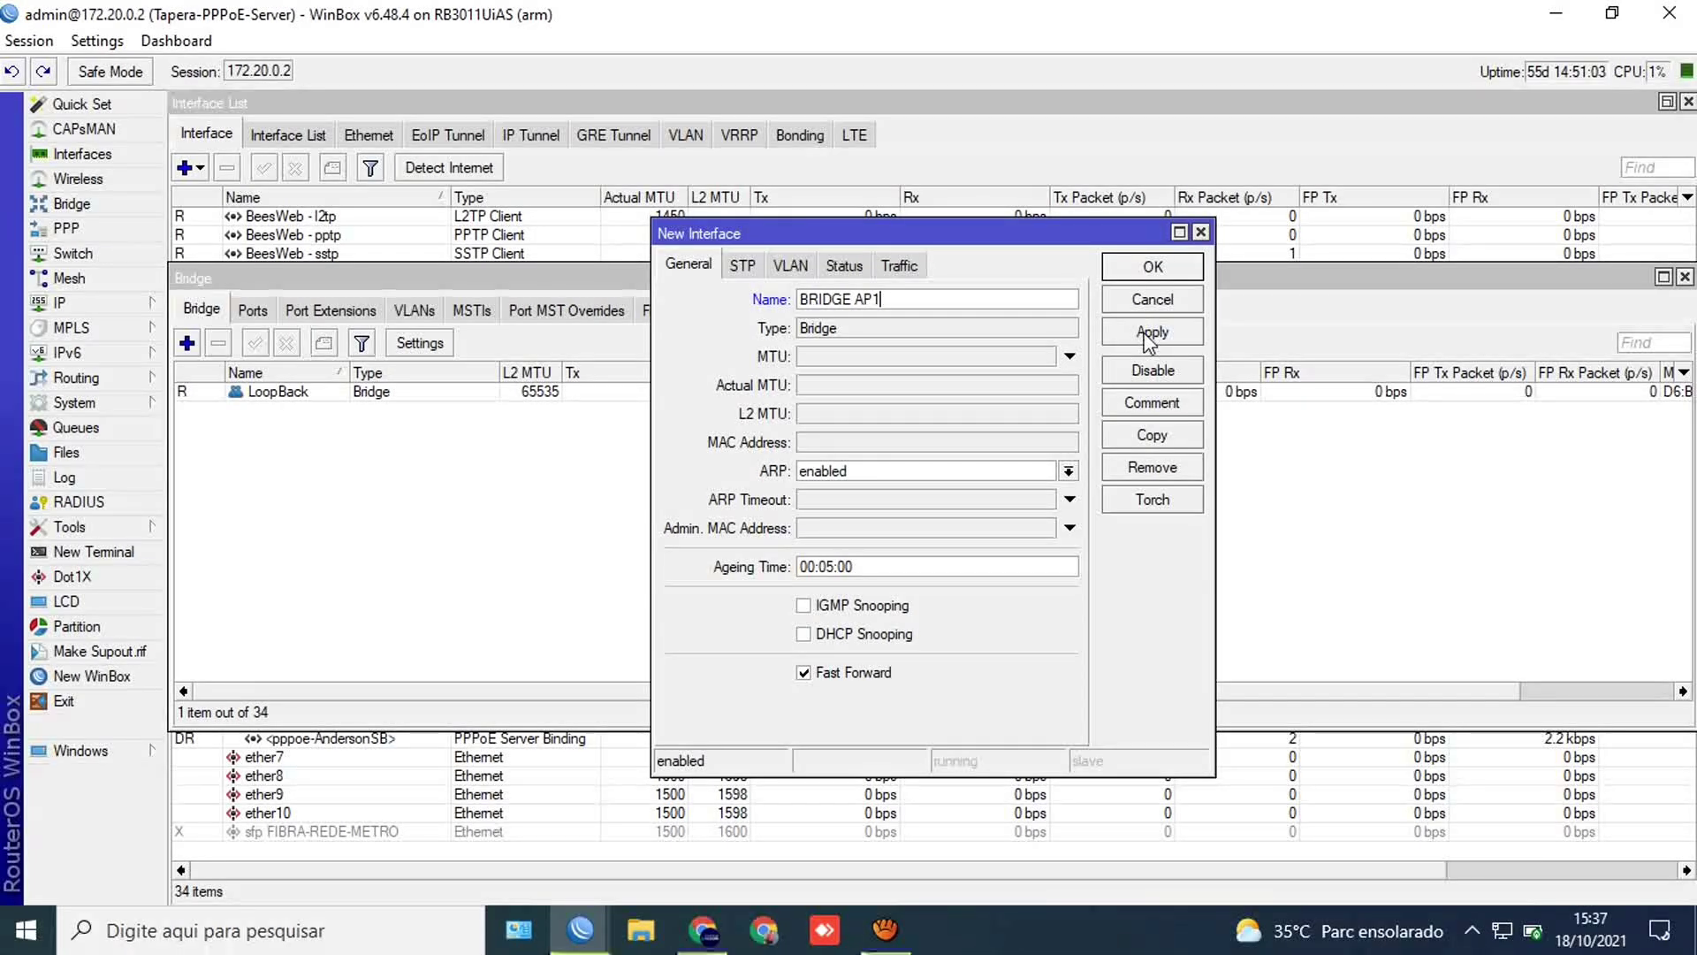
# Step: Create a second bridge from a copy of BRIDGE AP1 and name it BRIDGE AP2
pyautogui.click(1152, 434)
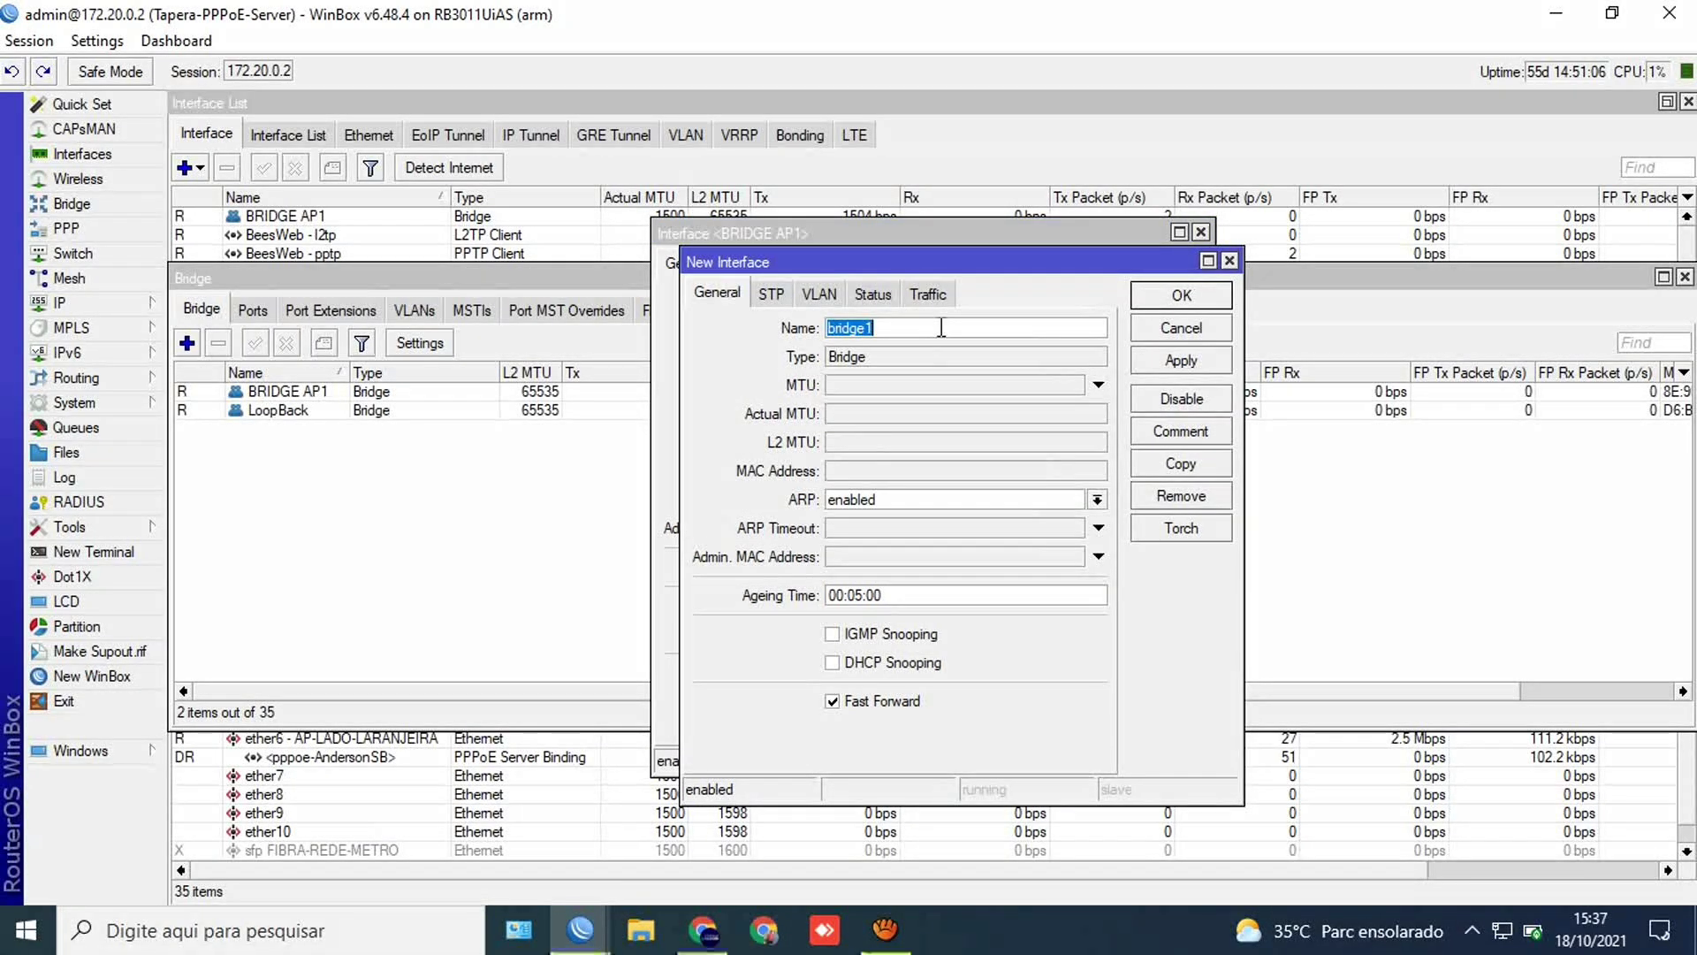
pyautogui.write('BRIDGE')
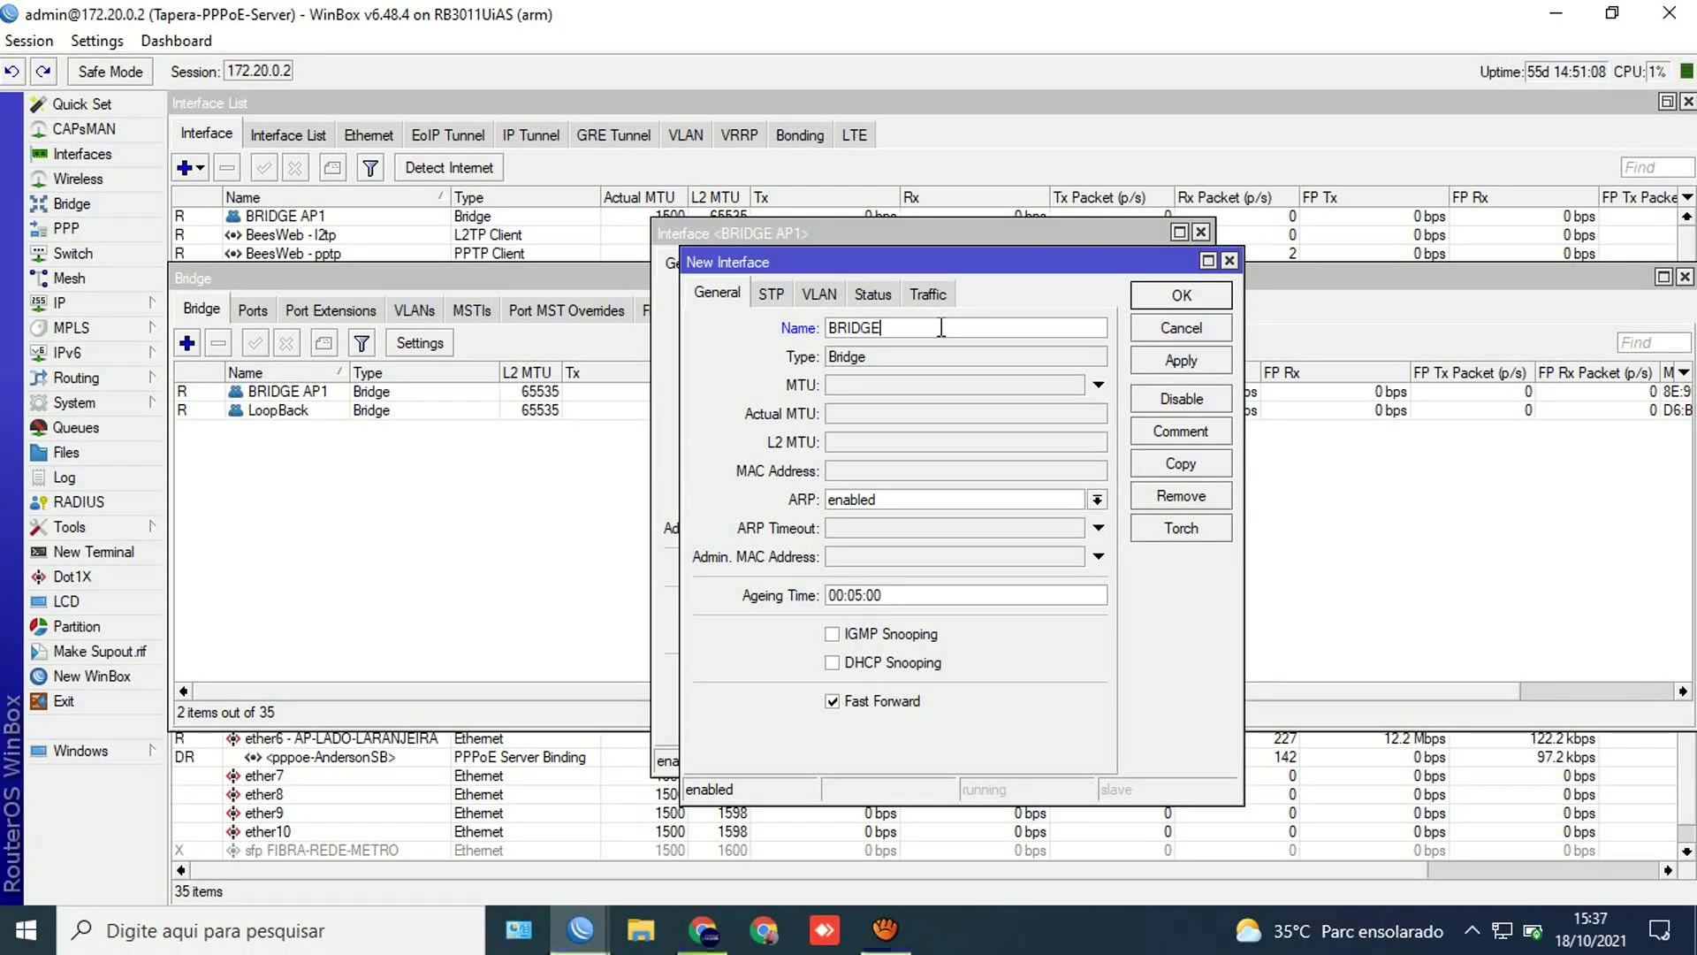
pyautogui.write(' A')
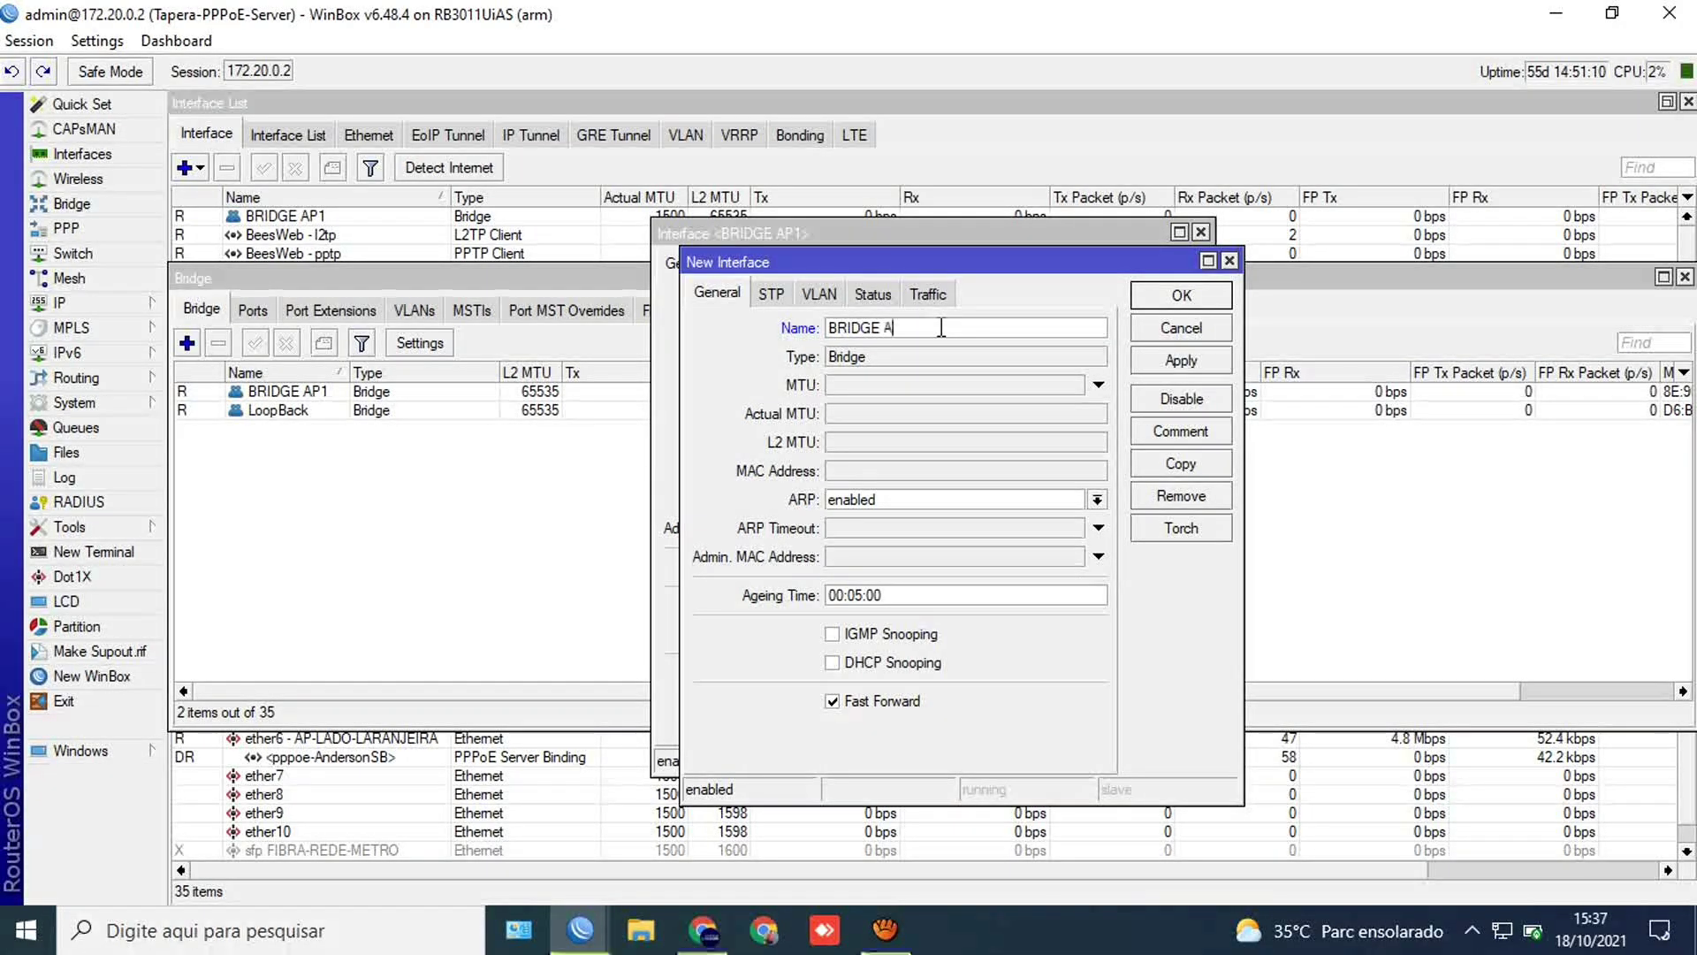
pyautogui.write('P2')
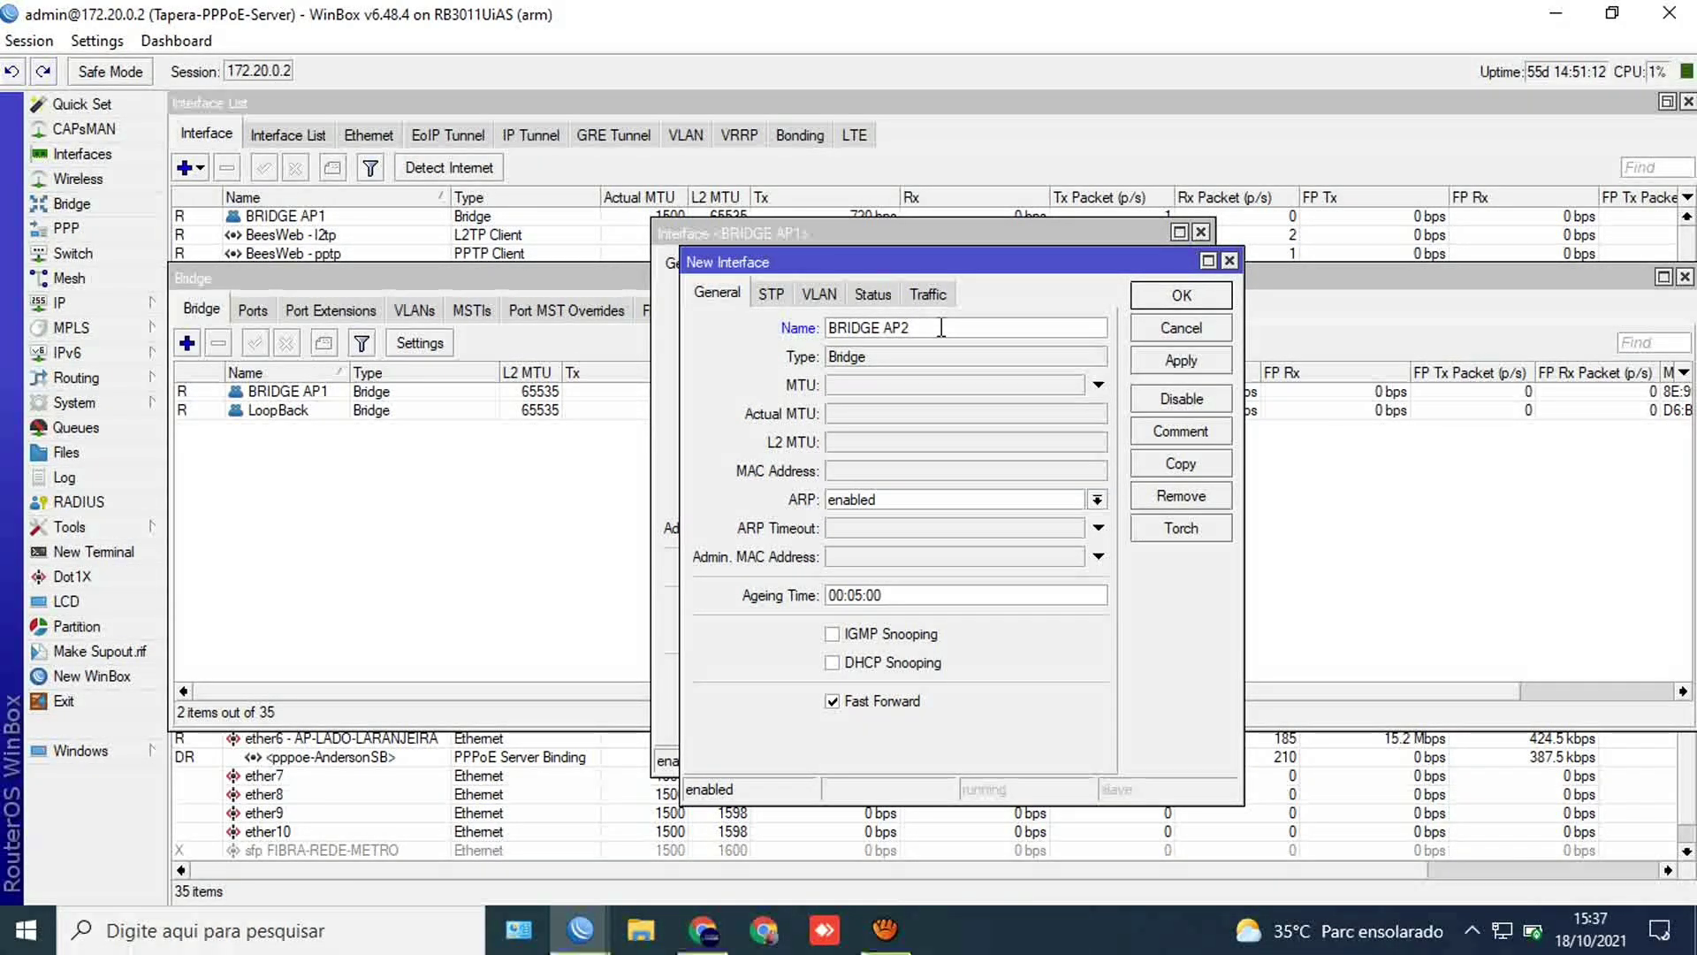
pyautogui.click(1149, 362)
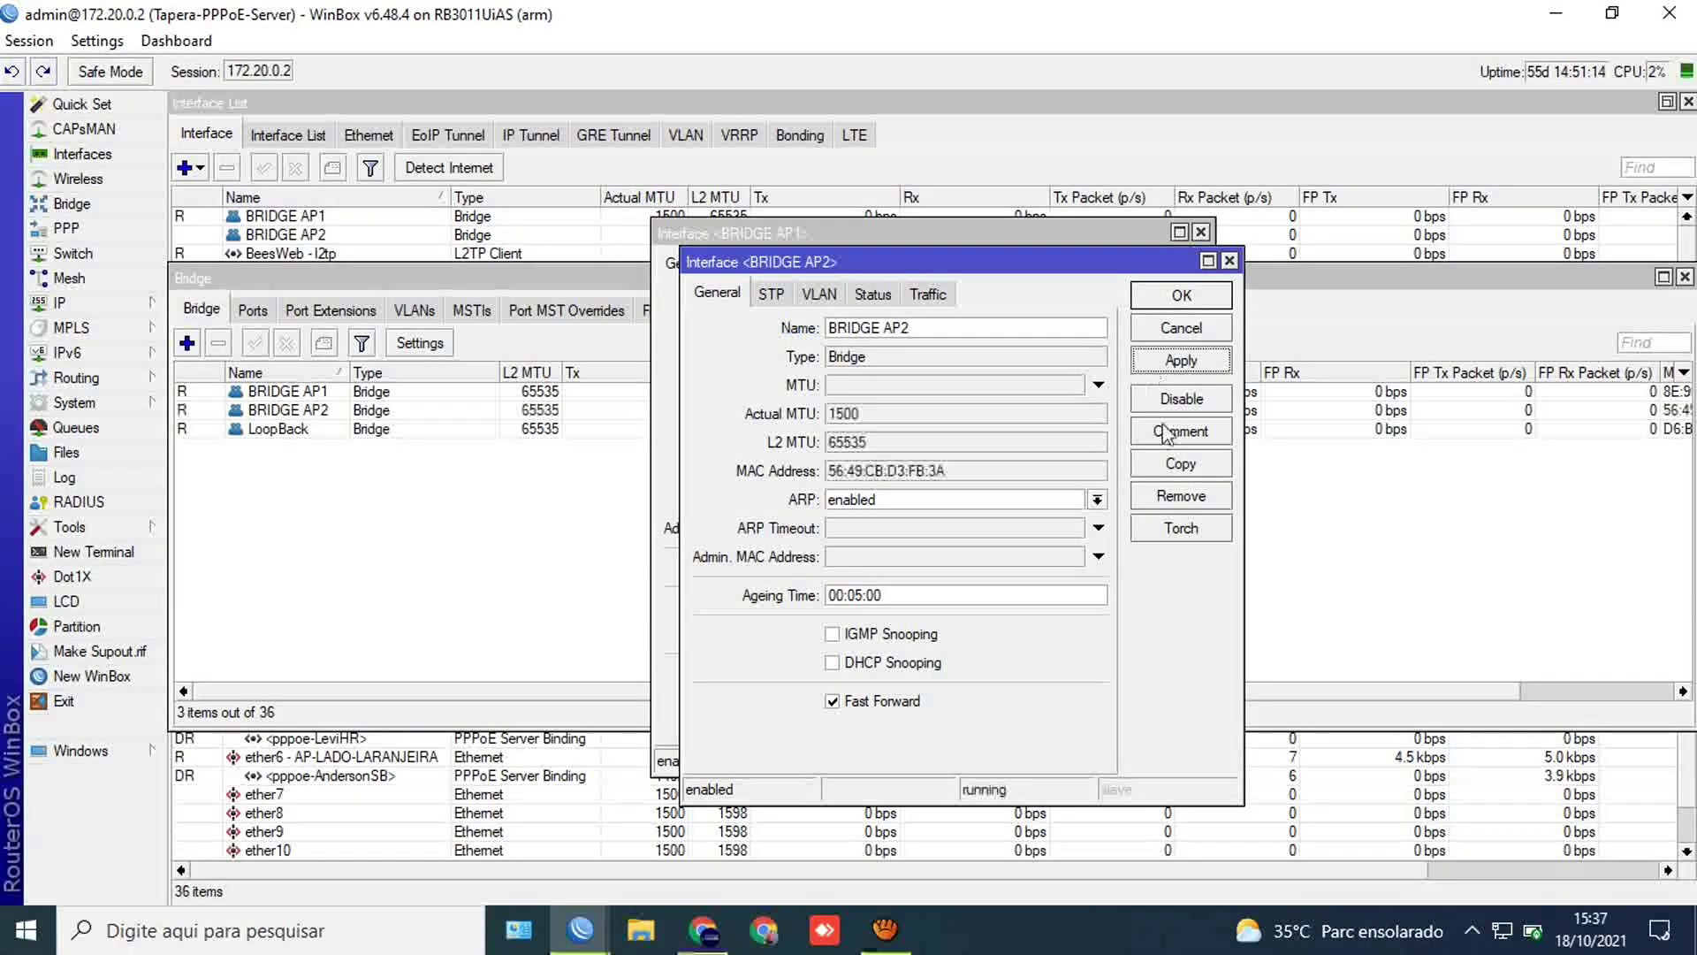
# Step: Create a third bridge from a copy of BRIDGE AP2 and name it BRIDGE AP3
pyautogui.click(1191, 464)
pyautogui.write('BRI')
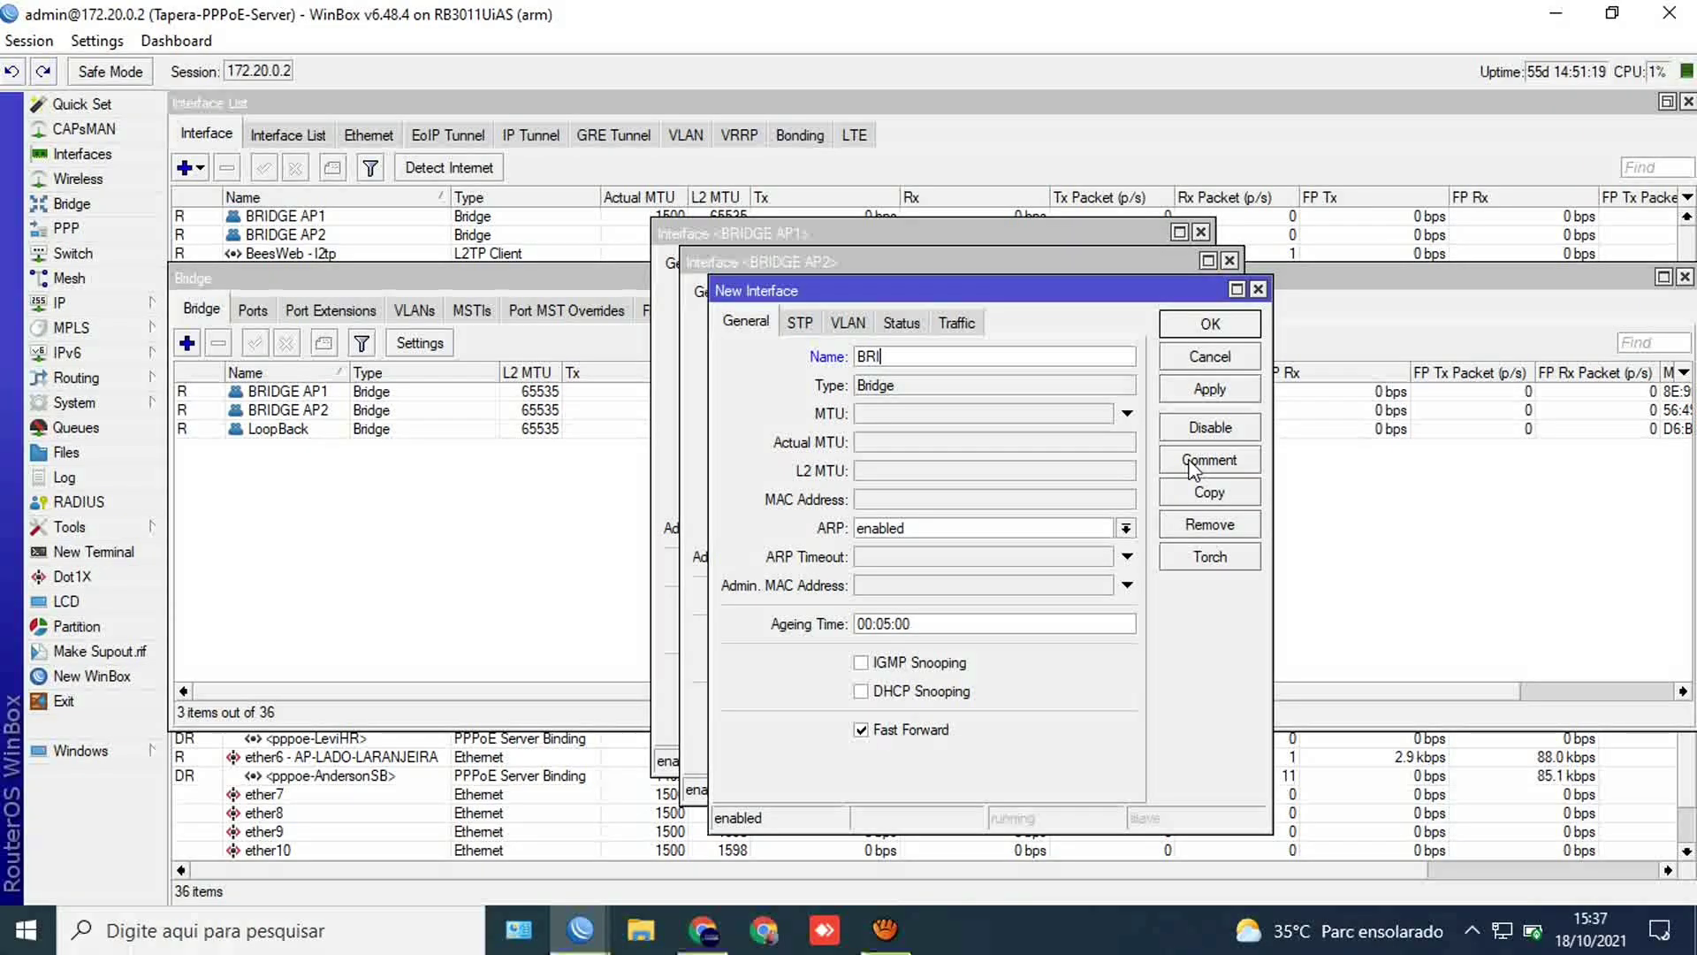
pyautogui.write('DGE')
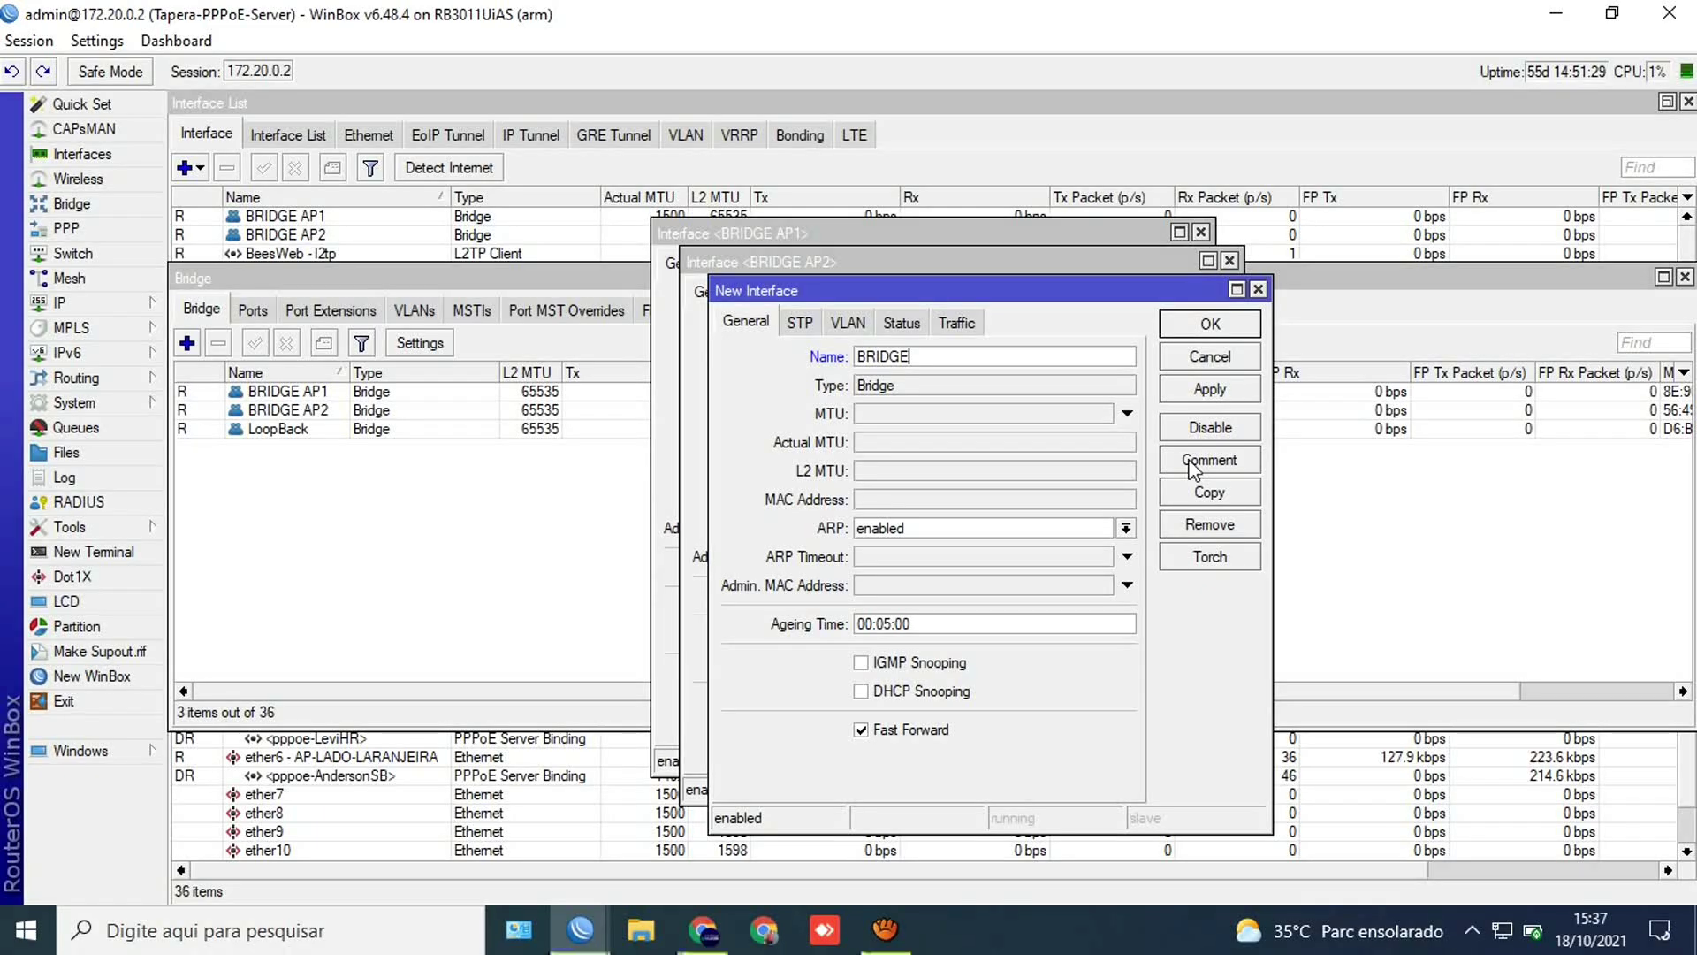
pyautogui.write('AP3')
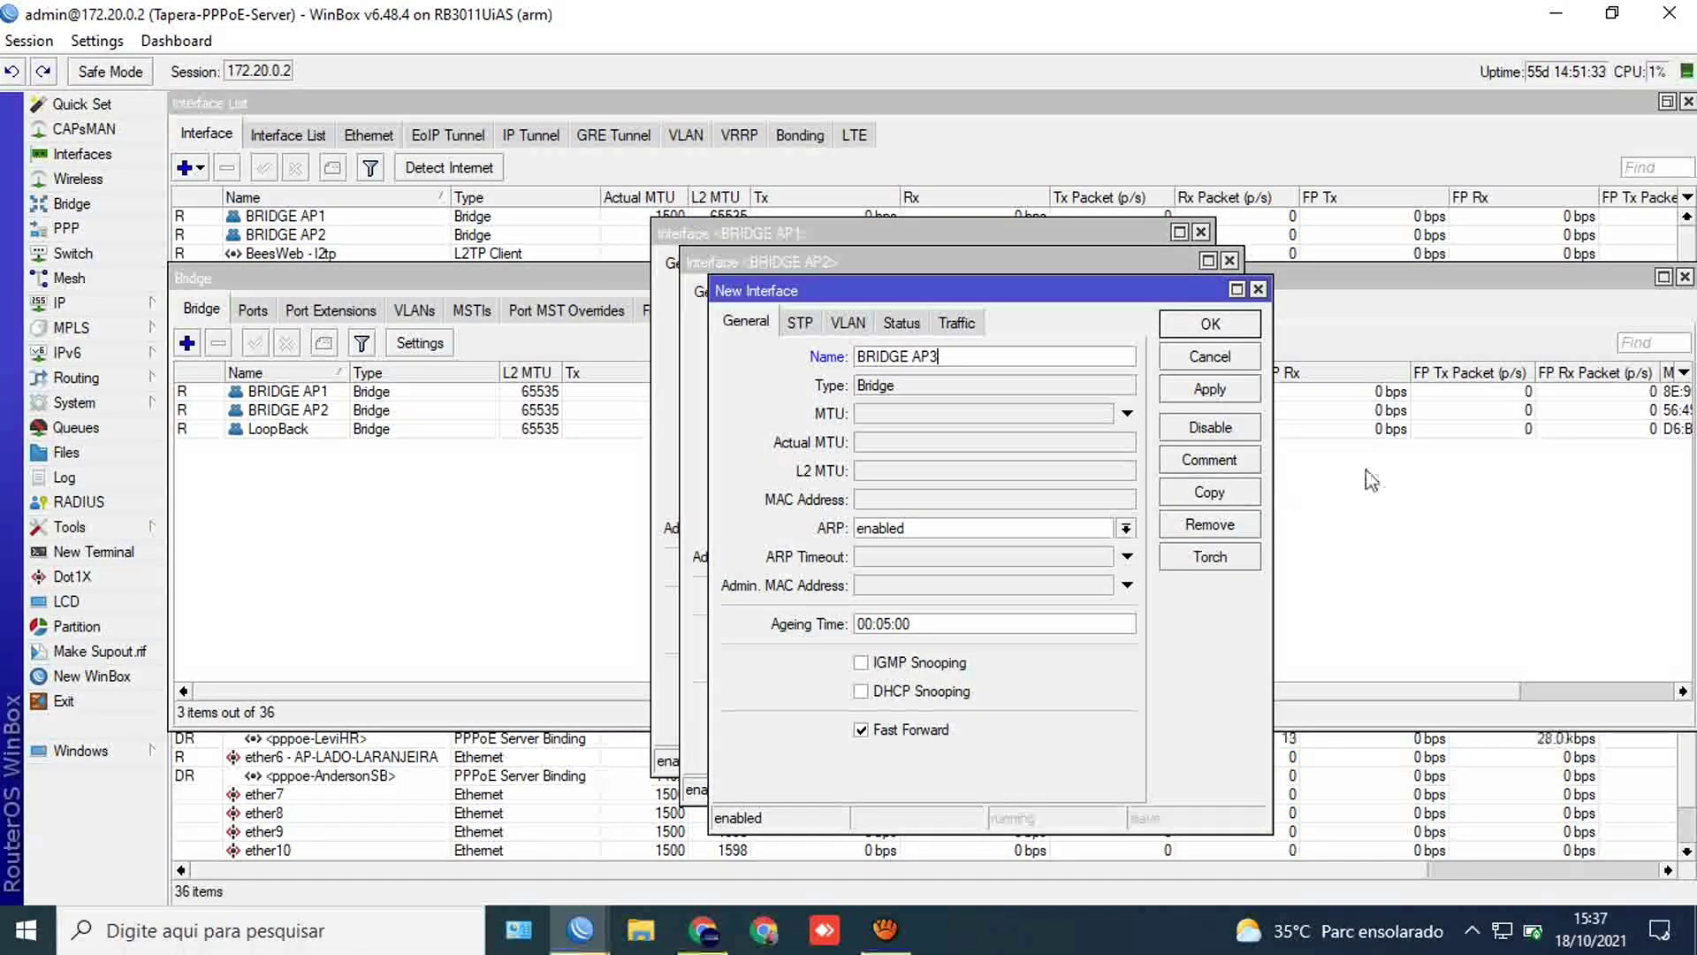
pyautogui.click(1227, 391)
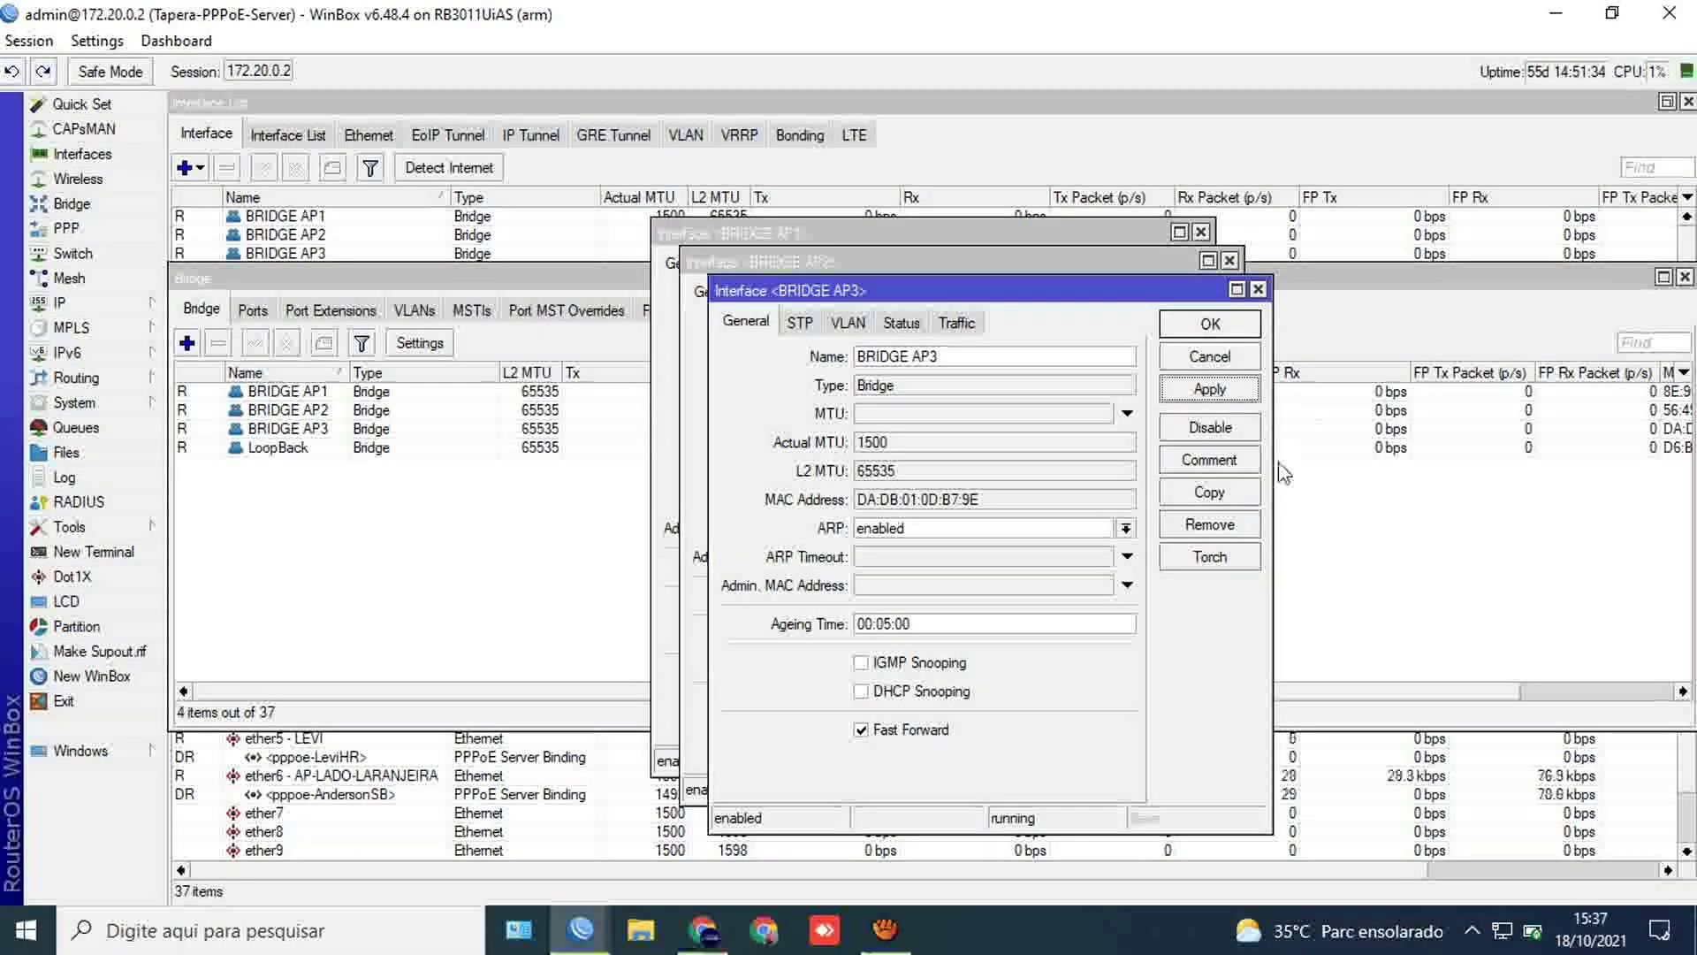
# Step: Create a fourth bridge from a copy of BRIDGE AP3, name it BRIDGE - ether5, and close the open bridge windows
pyautogui.click(1208, 492)
pyautogui.write('BRIDGE')
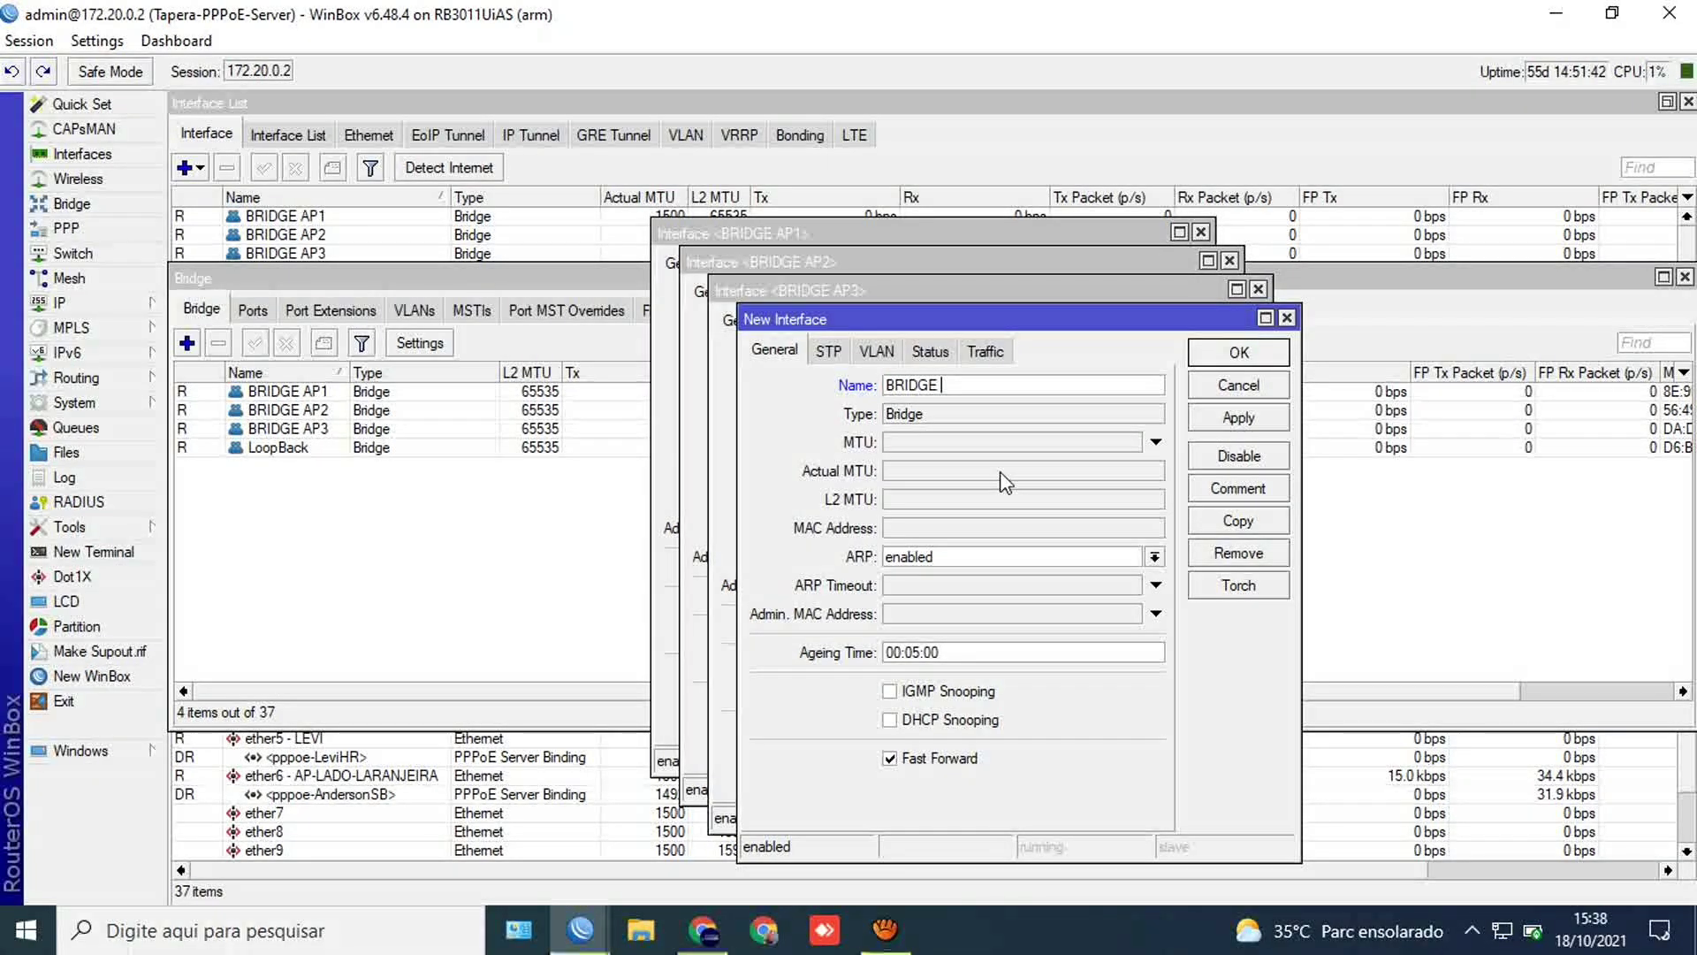
pyautogui.write(' LOCAL')
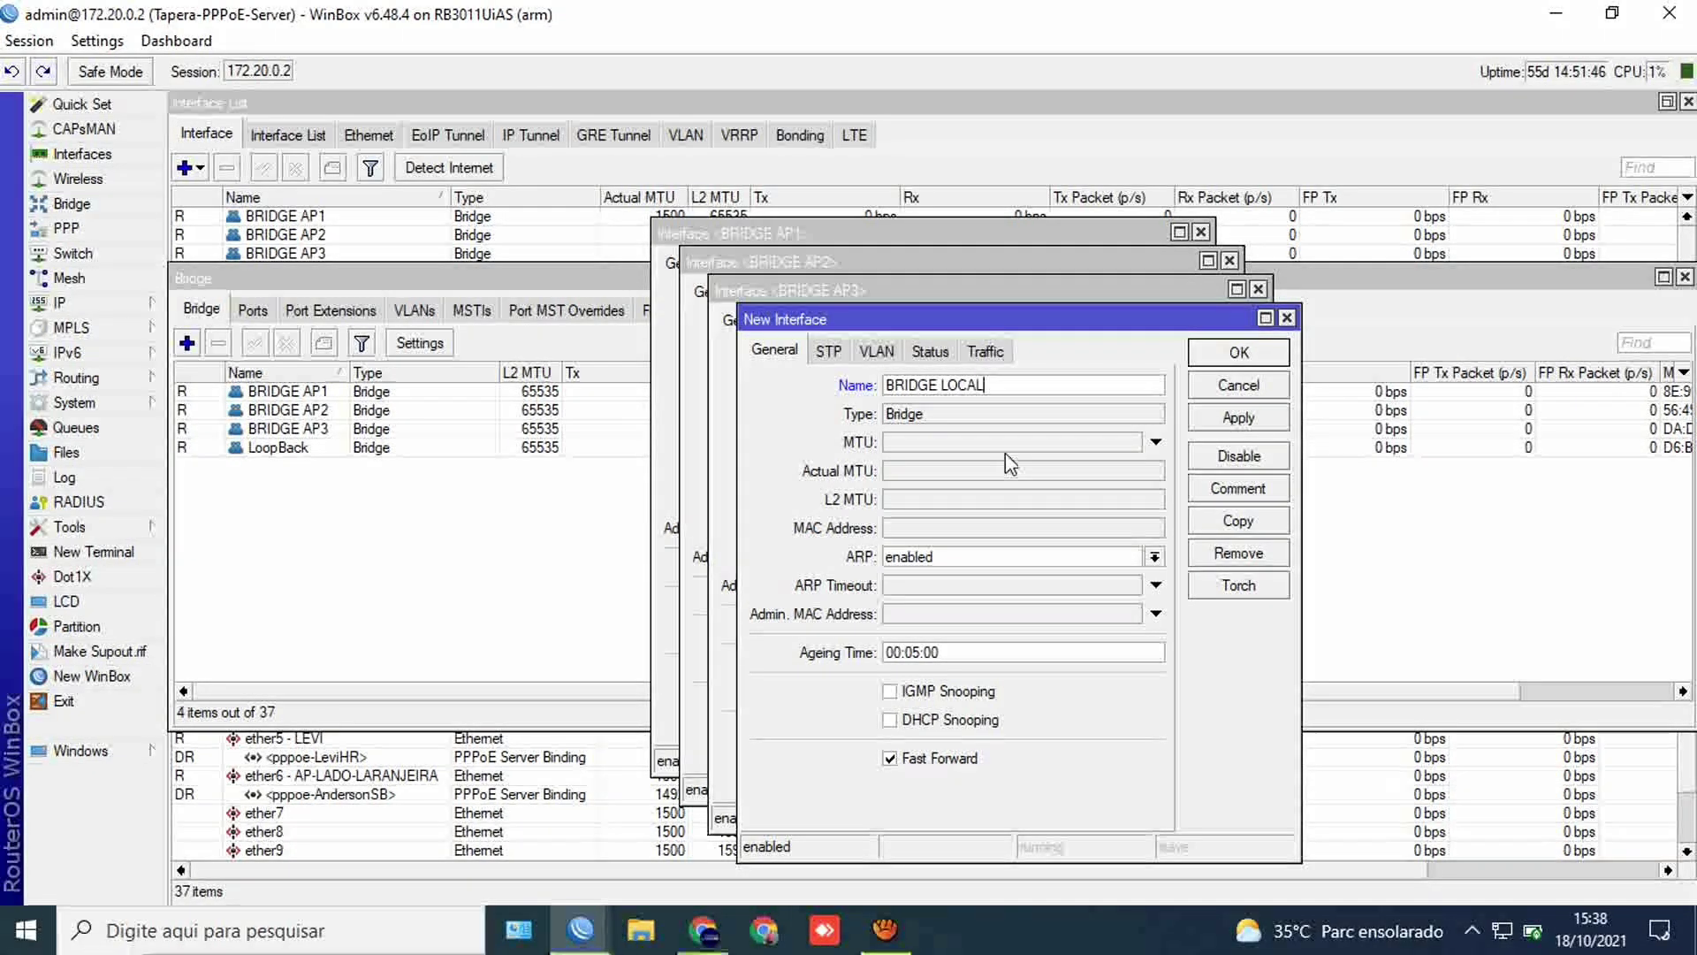
pyautogui.press('BackSpace')
pyautogui.press('BackSpace')
pyautogui.press('BackSpace')
pyautogui.press('BackSpace')
pyautogui.press('BackSpace')
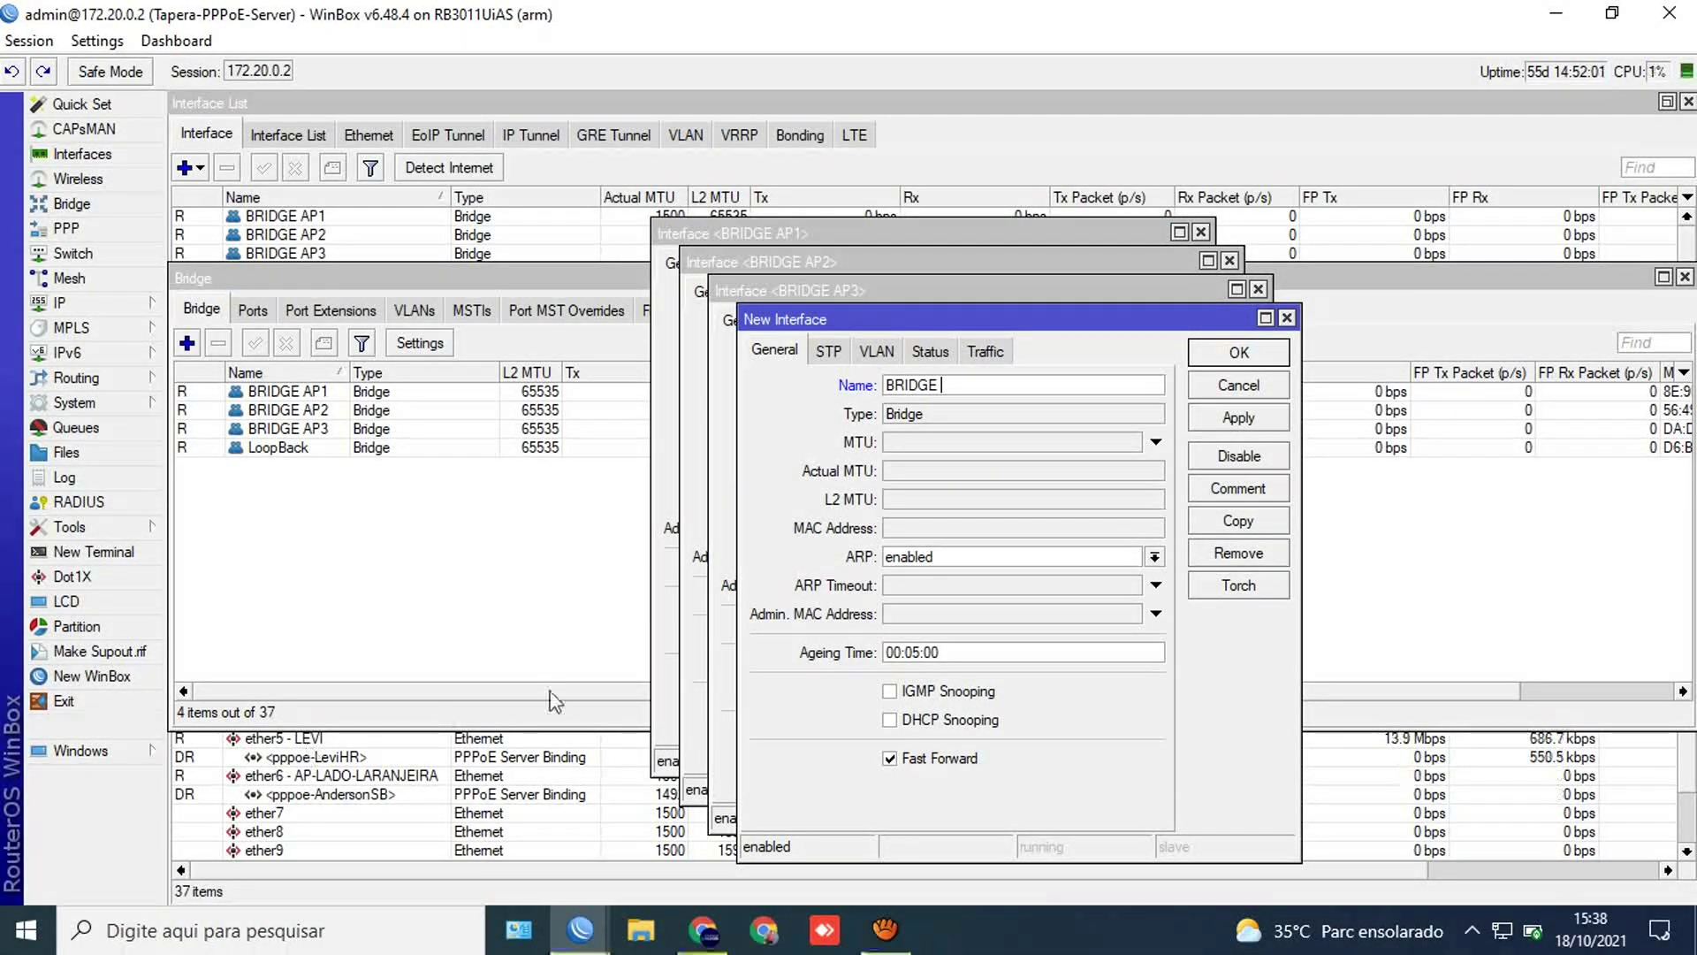
pyautogui.write('-')
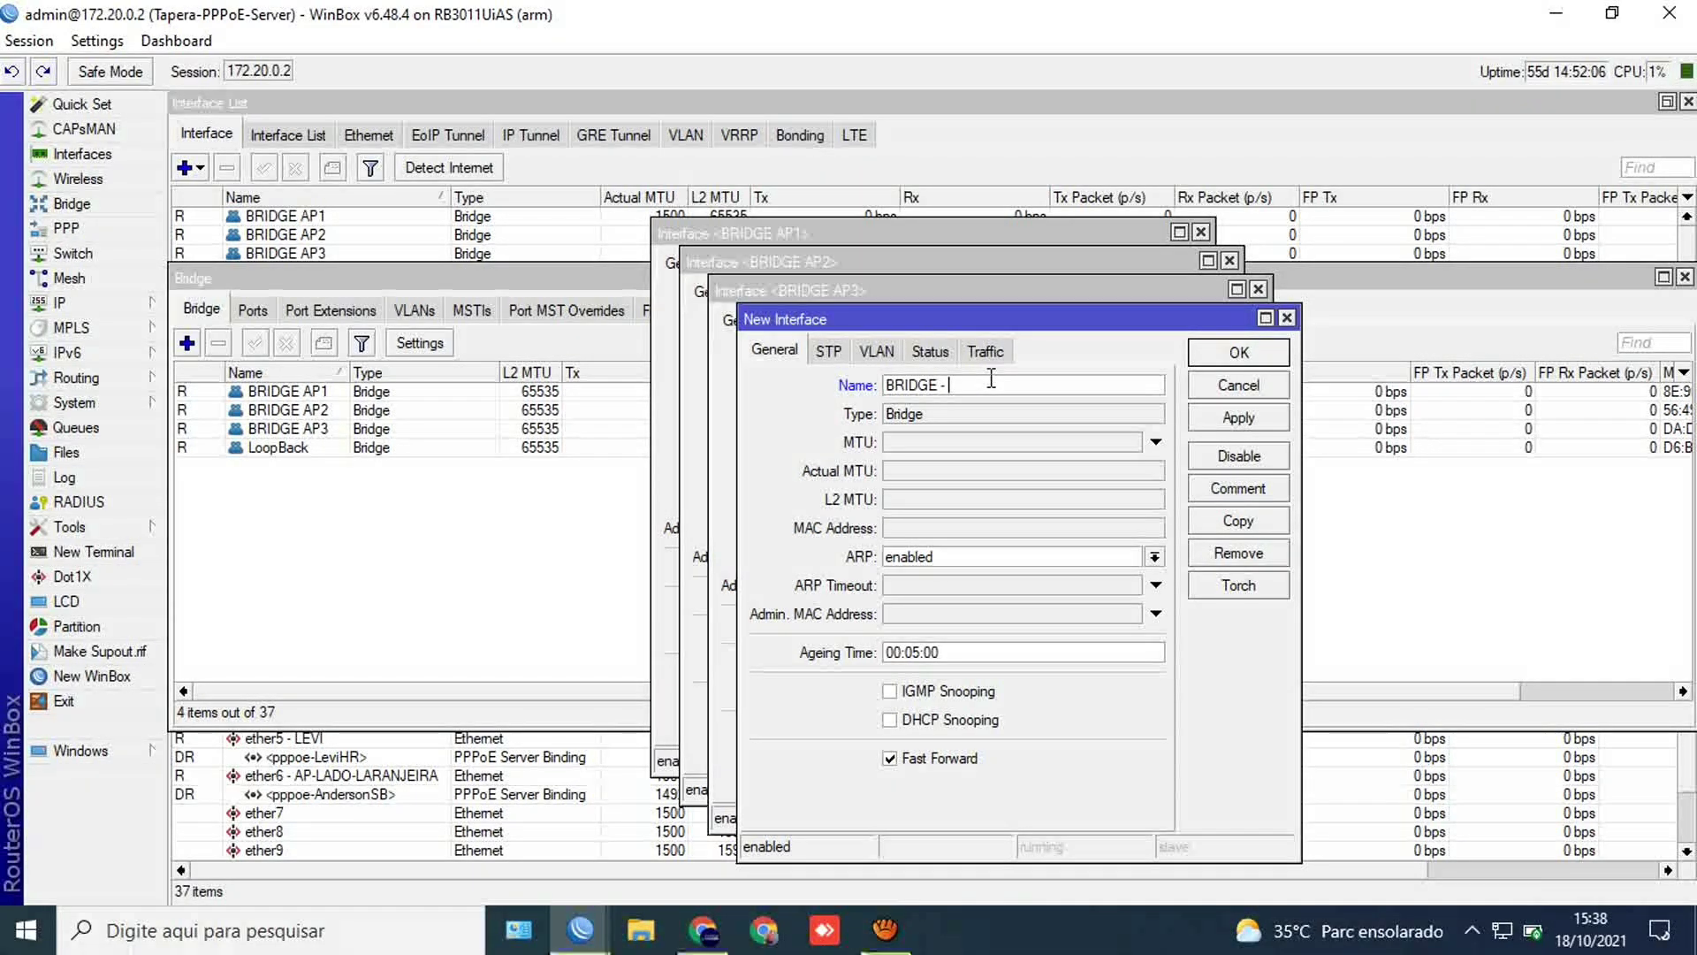
pyautogui.press('BackSpace')
pyautogui.press('BackSpace')
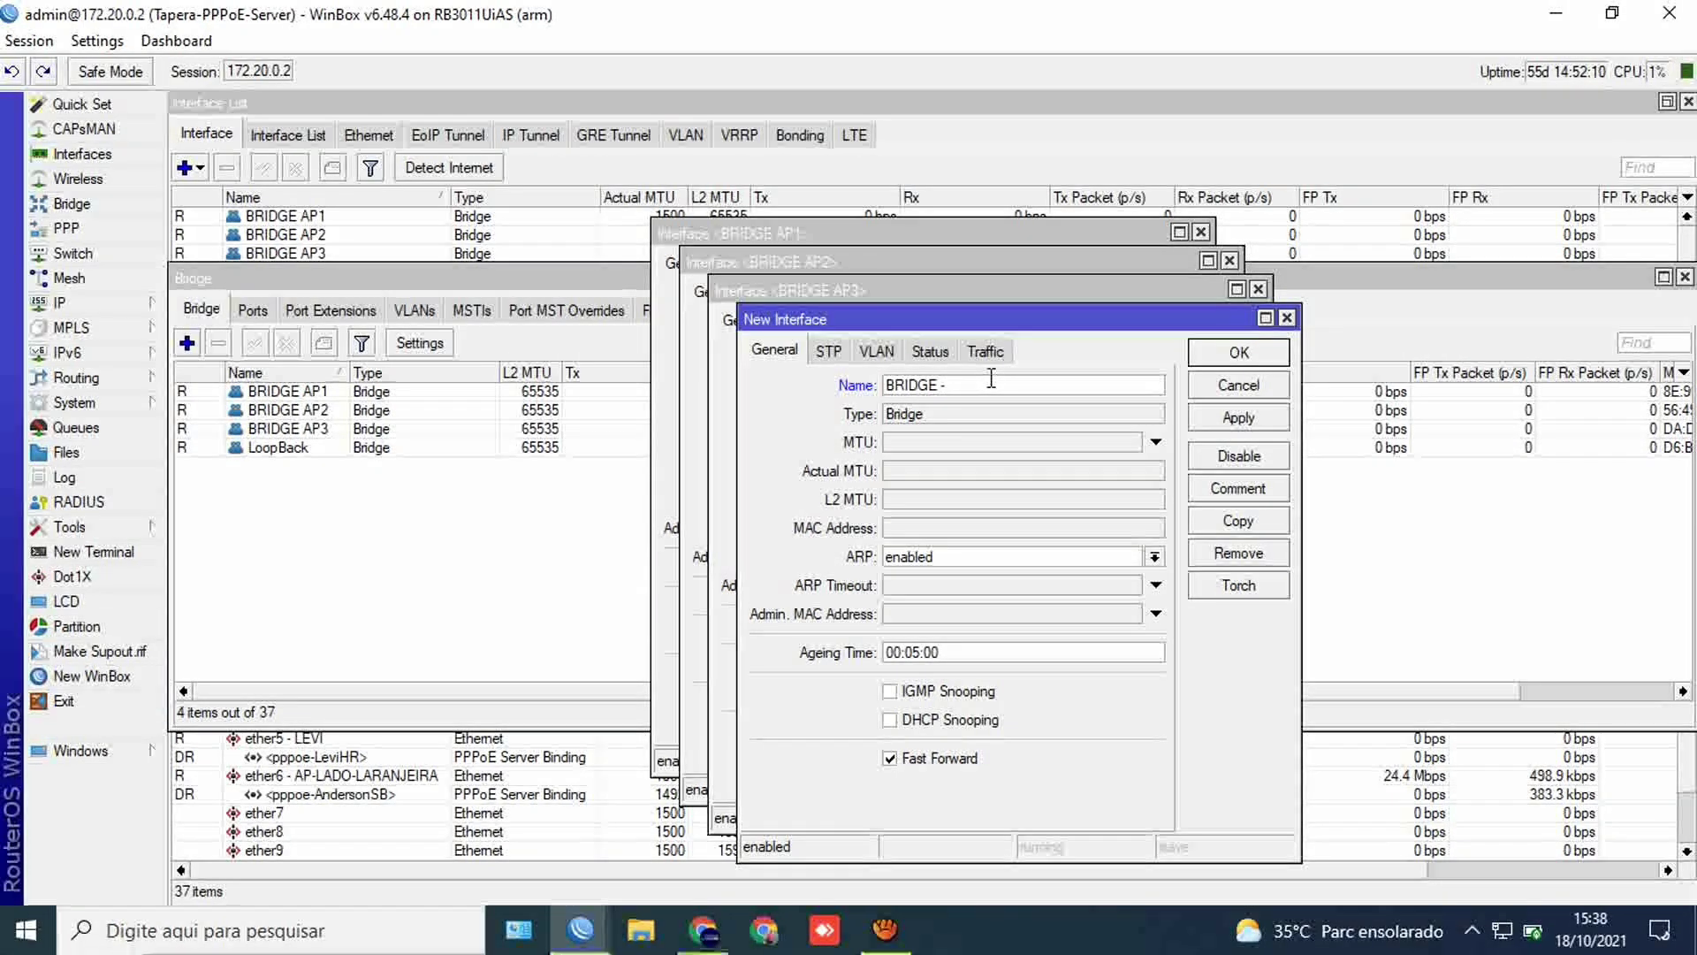
pyautogui.write('ether')
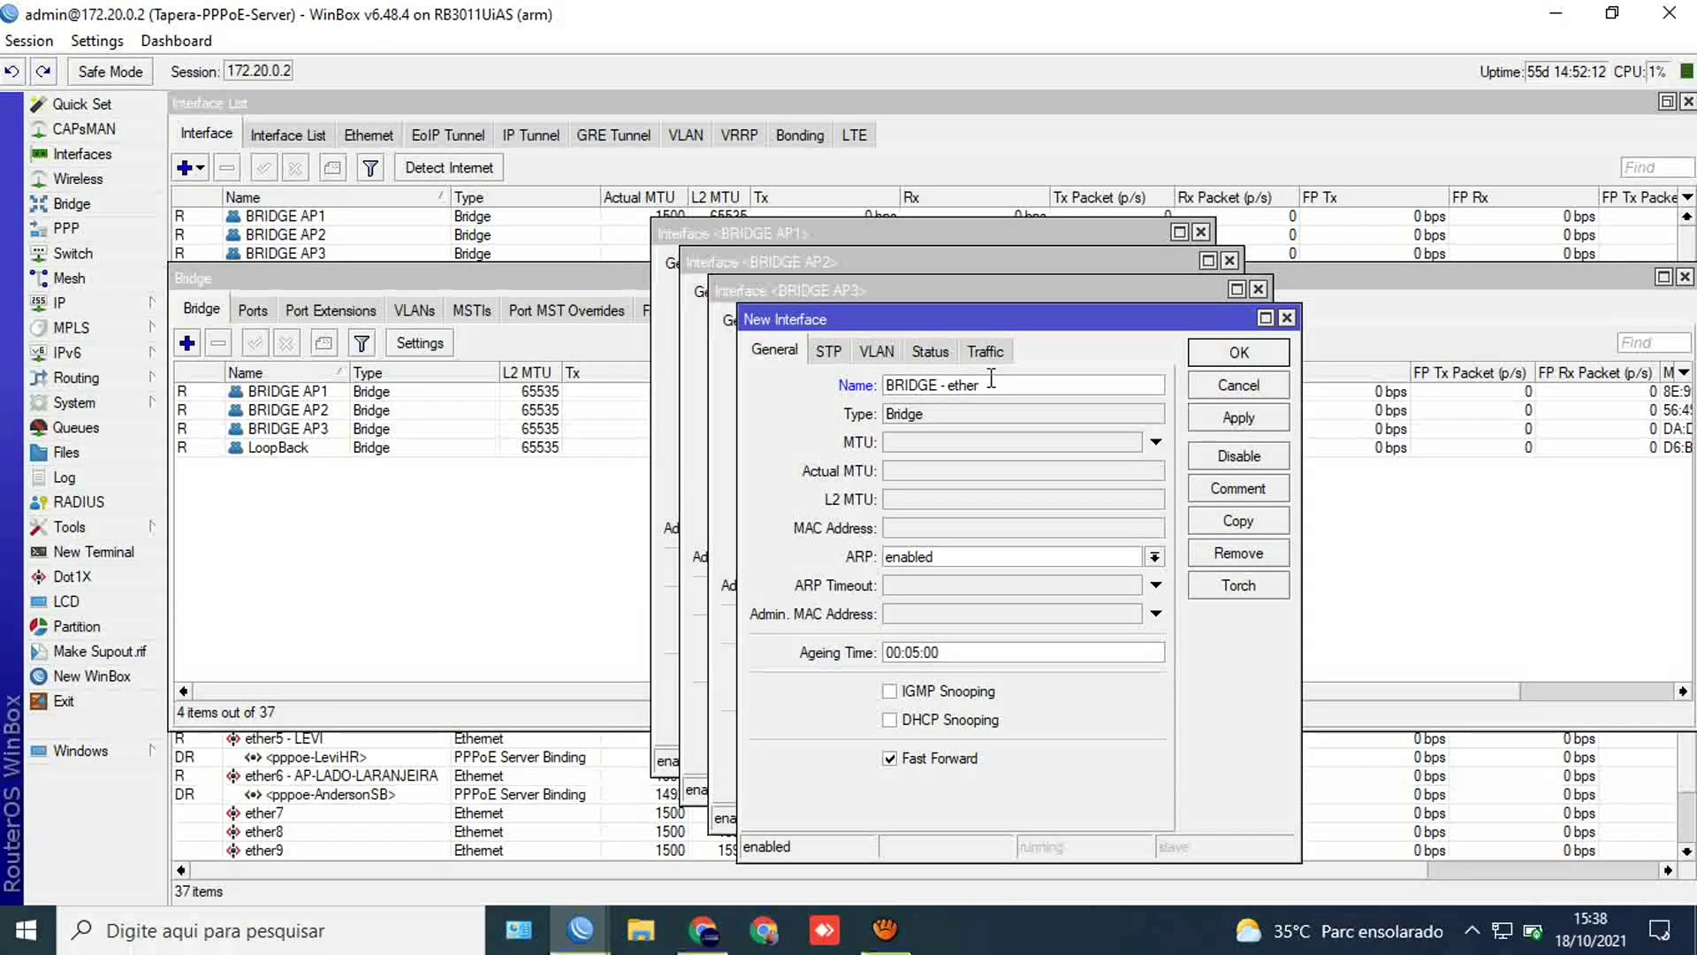
pyautogui.write('5')
pyautogui.click(1239, 417)
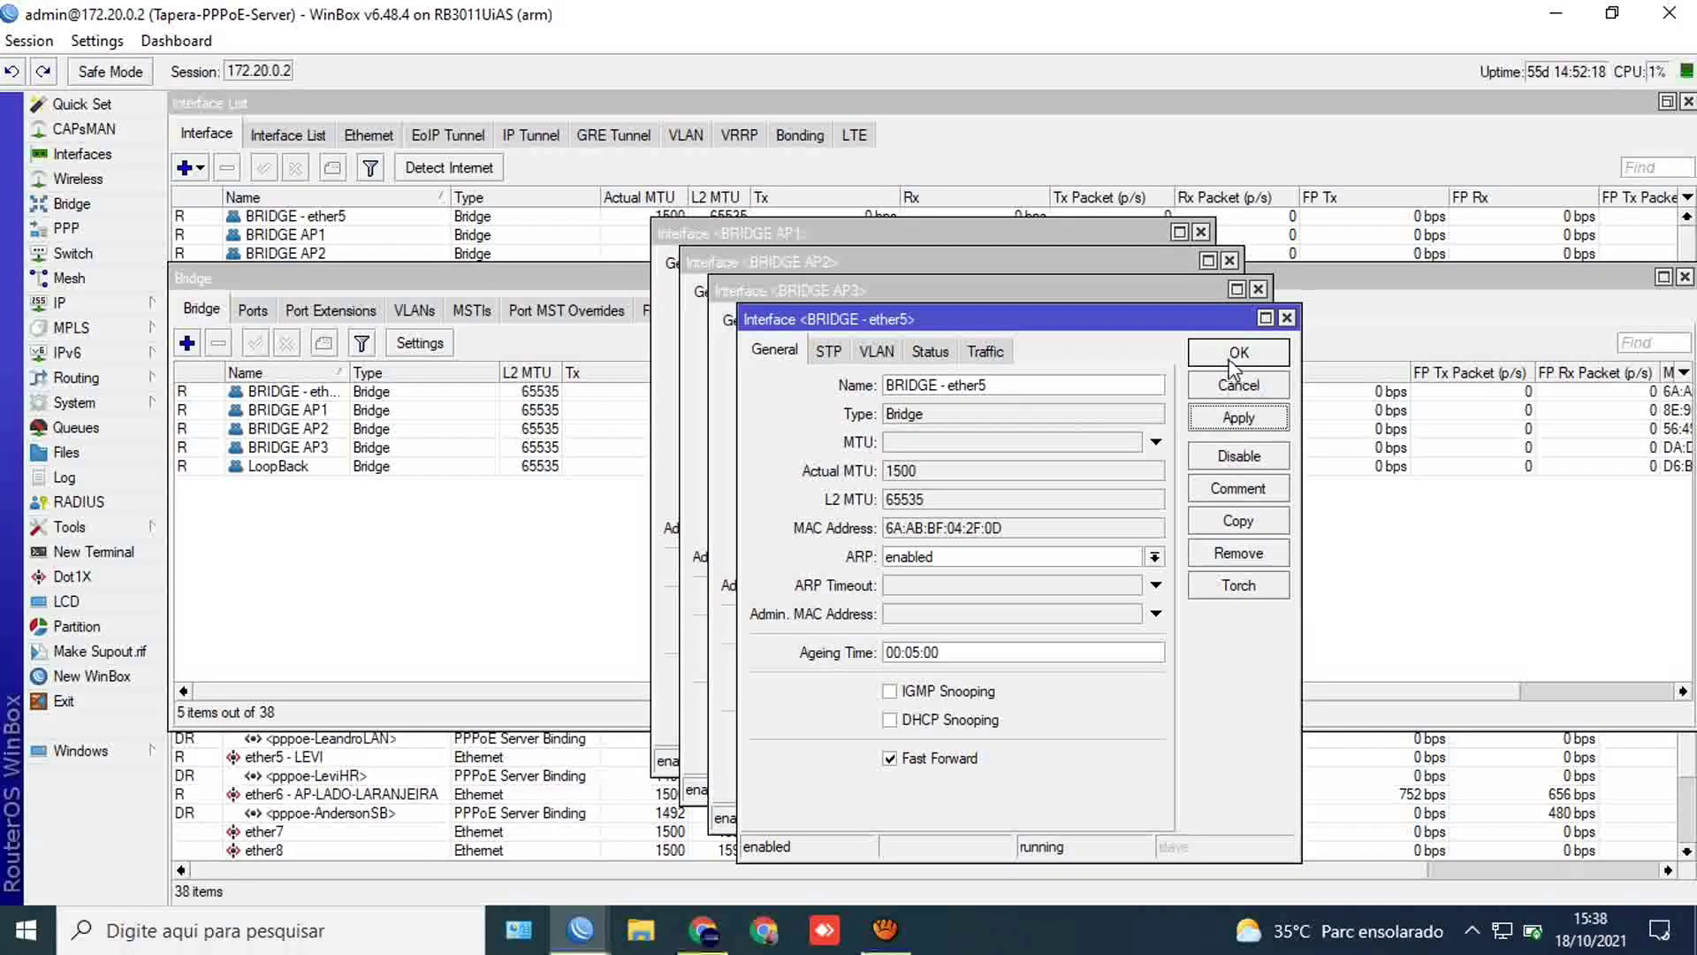
pyautogui.click(1233, 355)
pyautogui.click(1204, 326)
pyautogui.click(1175, 297)
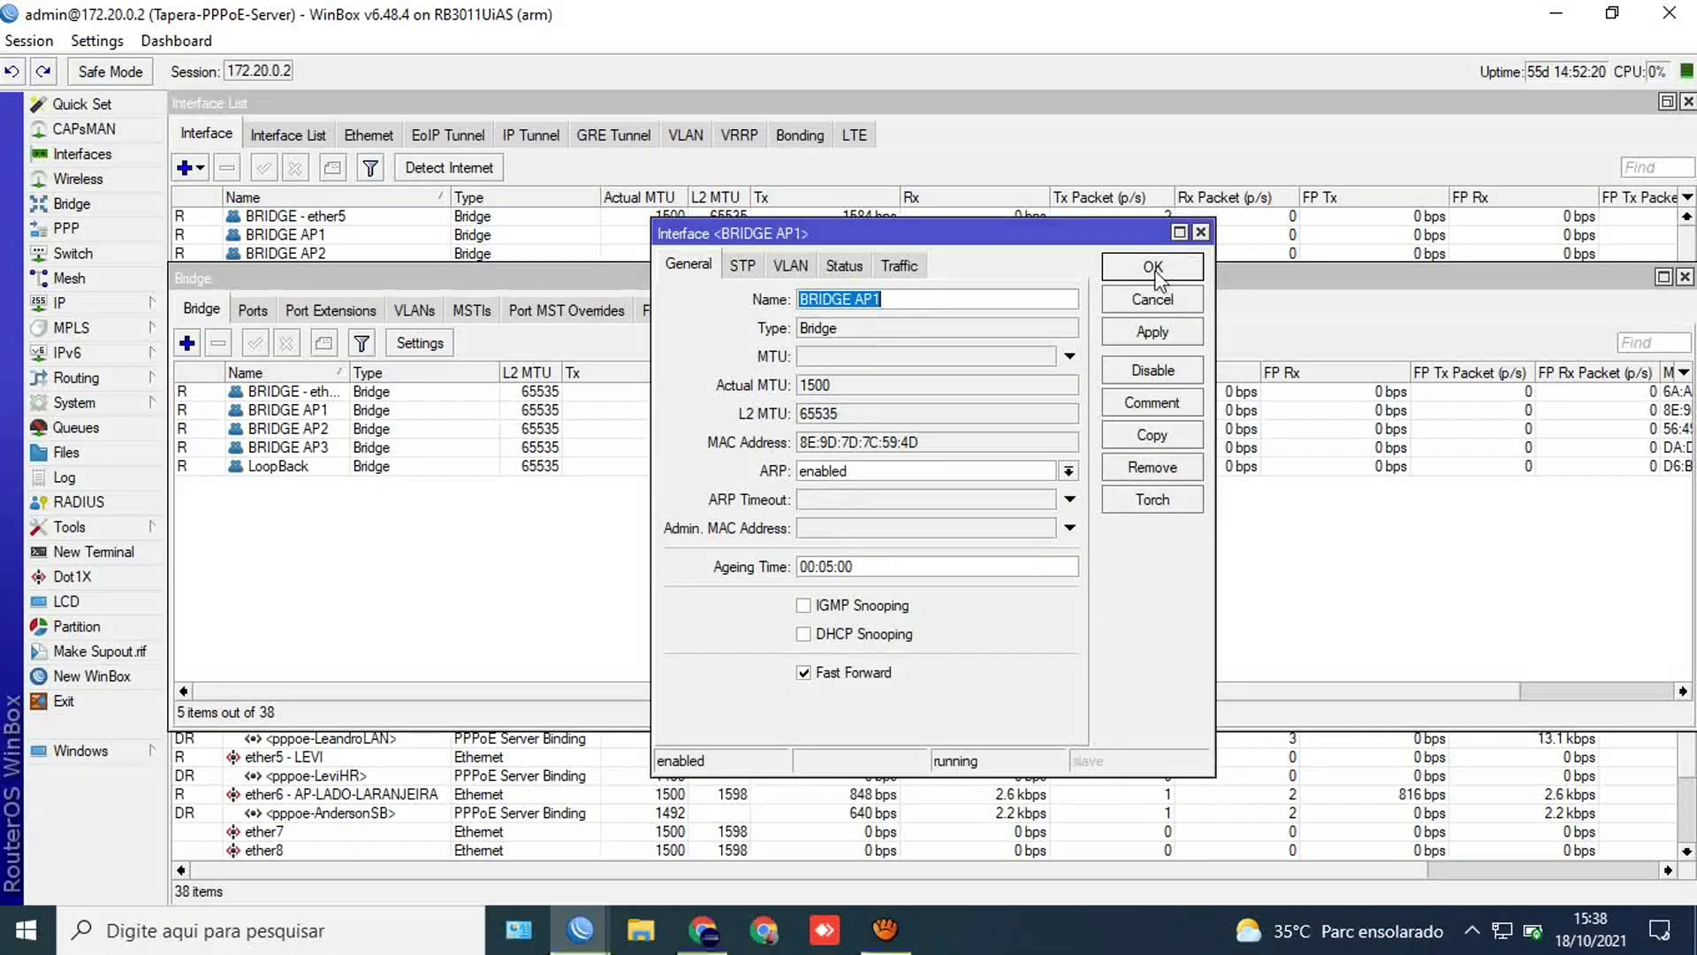
pyautogui.click(1154, 268)
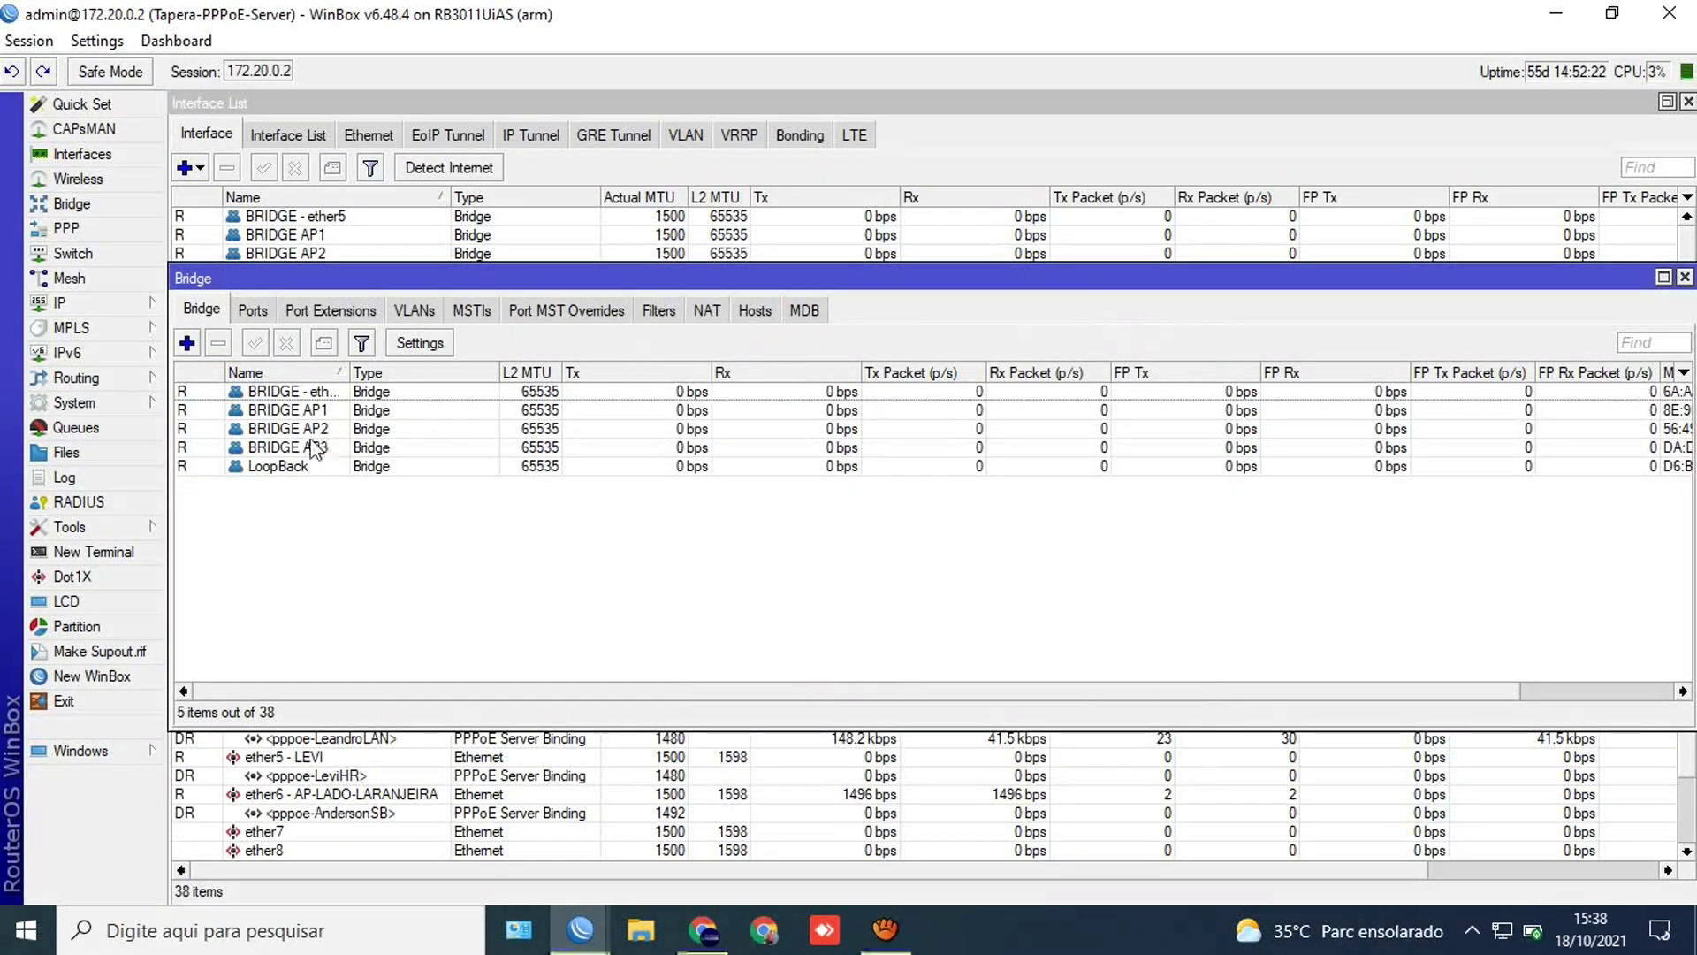
pyautogui.moveTo(349, 372); pyautogui.dragTo(431, 369)
pyautogui.click(253, 311)
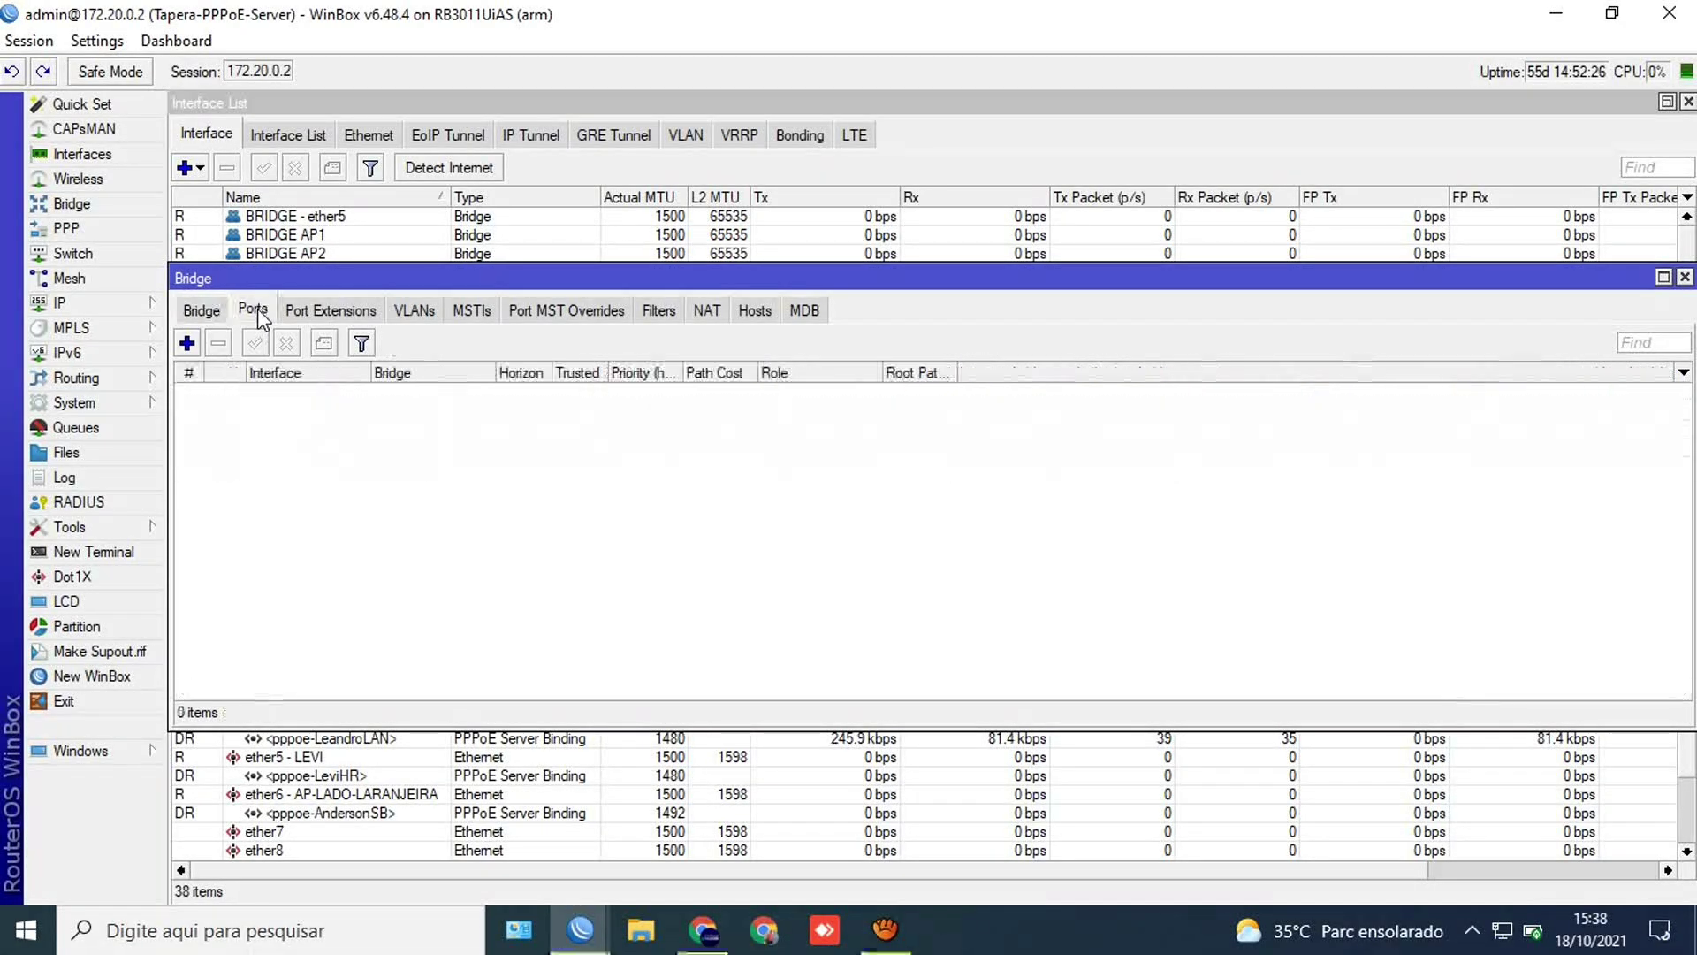
pyautogui.click(186, 343)
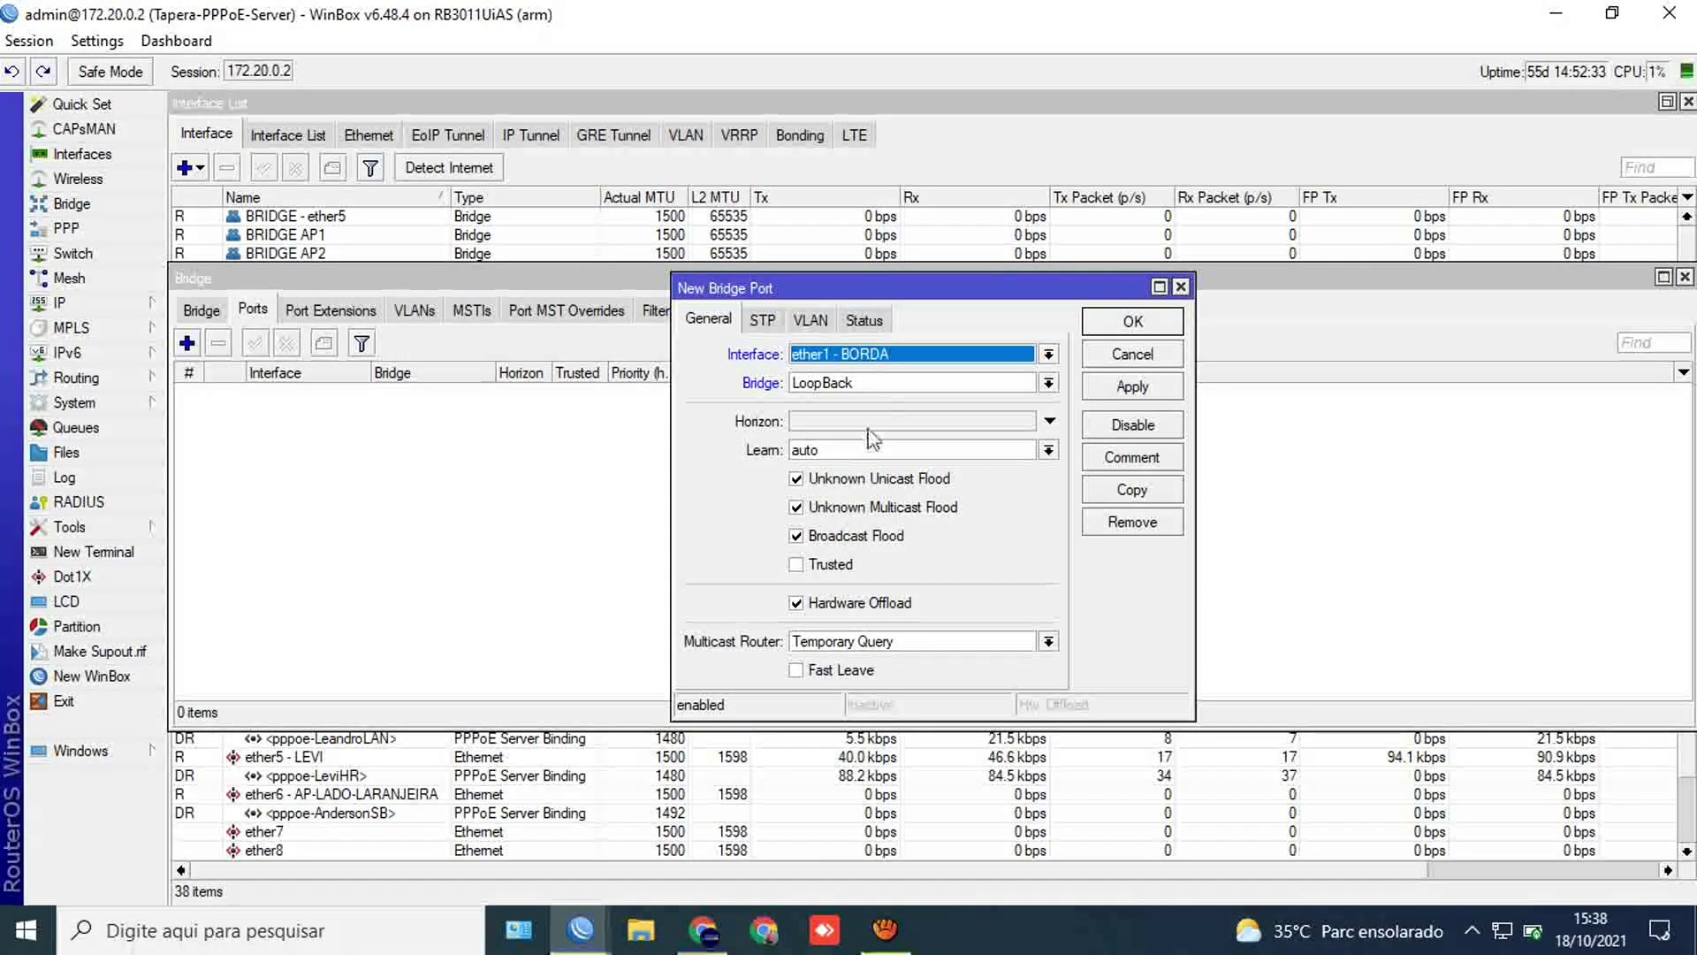
pyautogui.click(1046, 383)
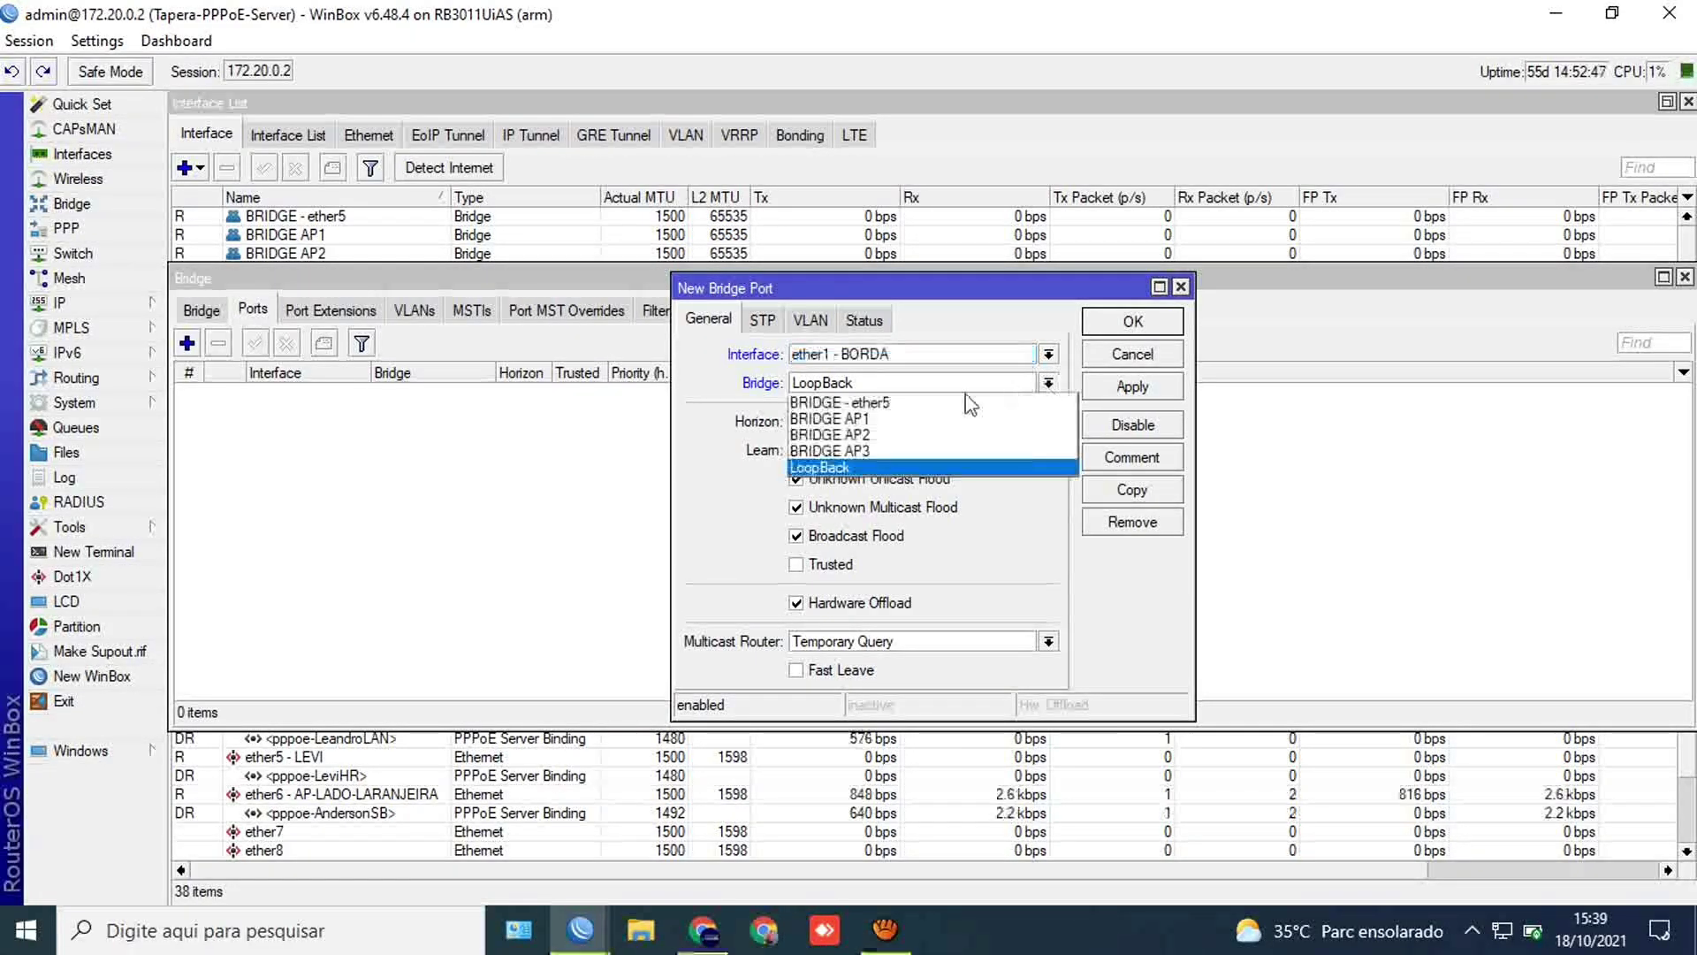
pyautogui.click(820, 404)
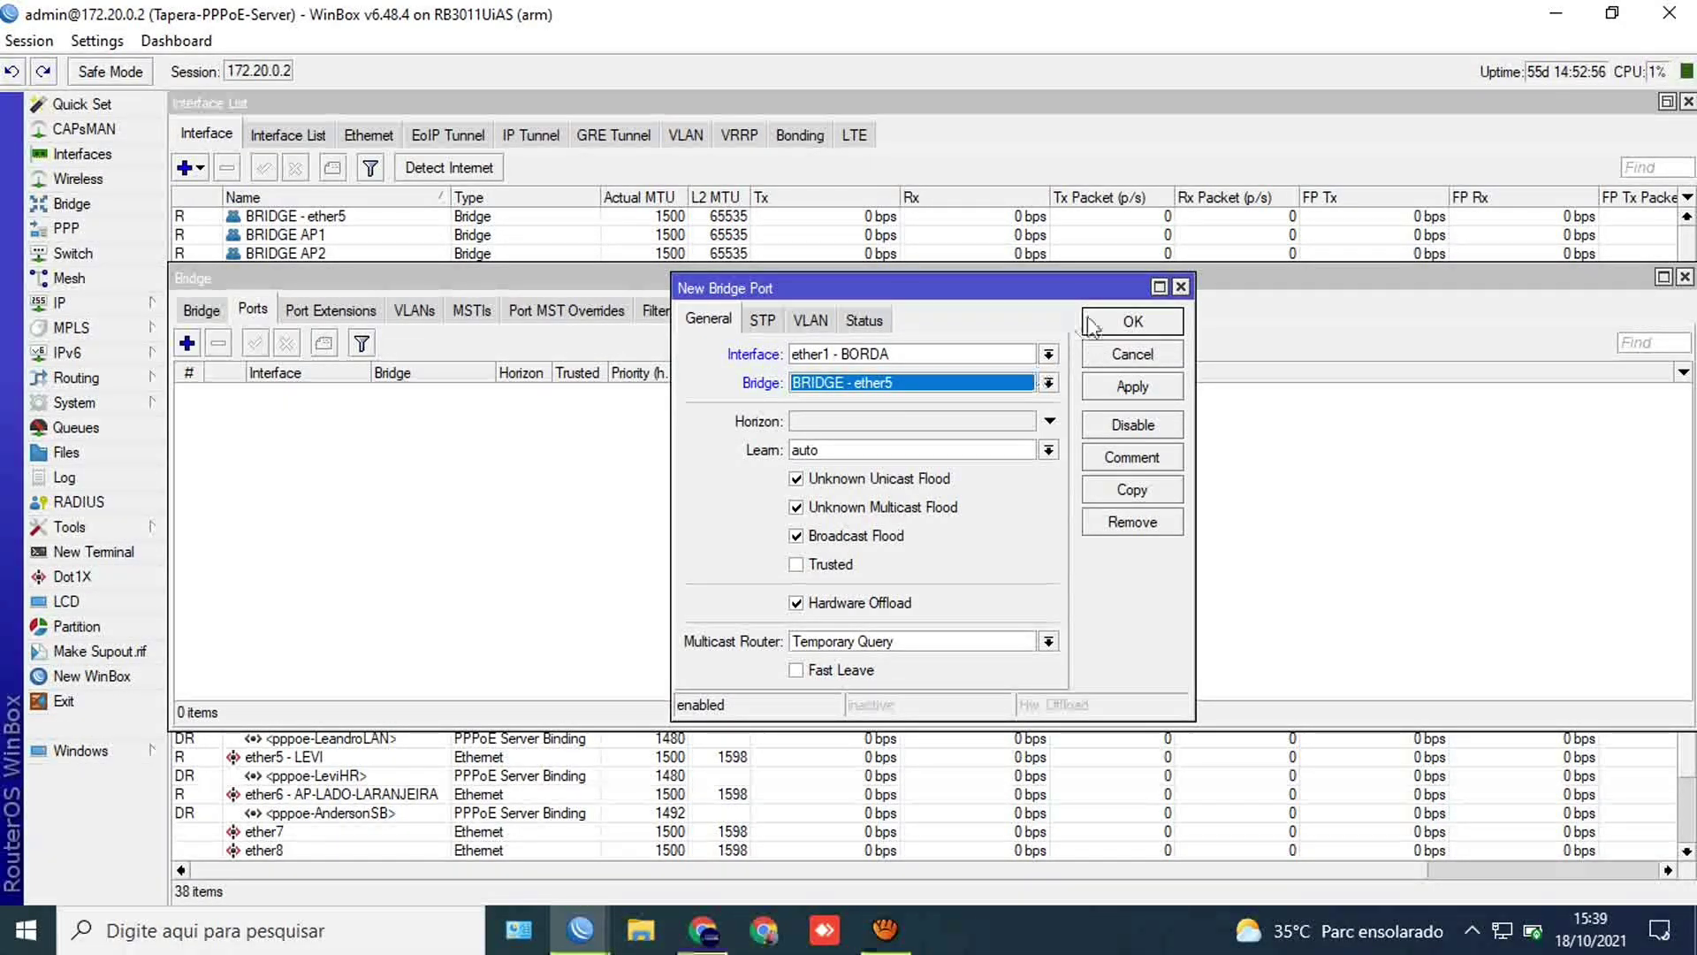
pyautogui.click(1181, 287)
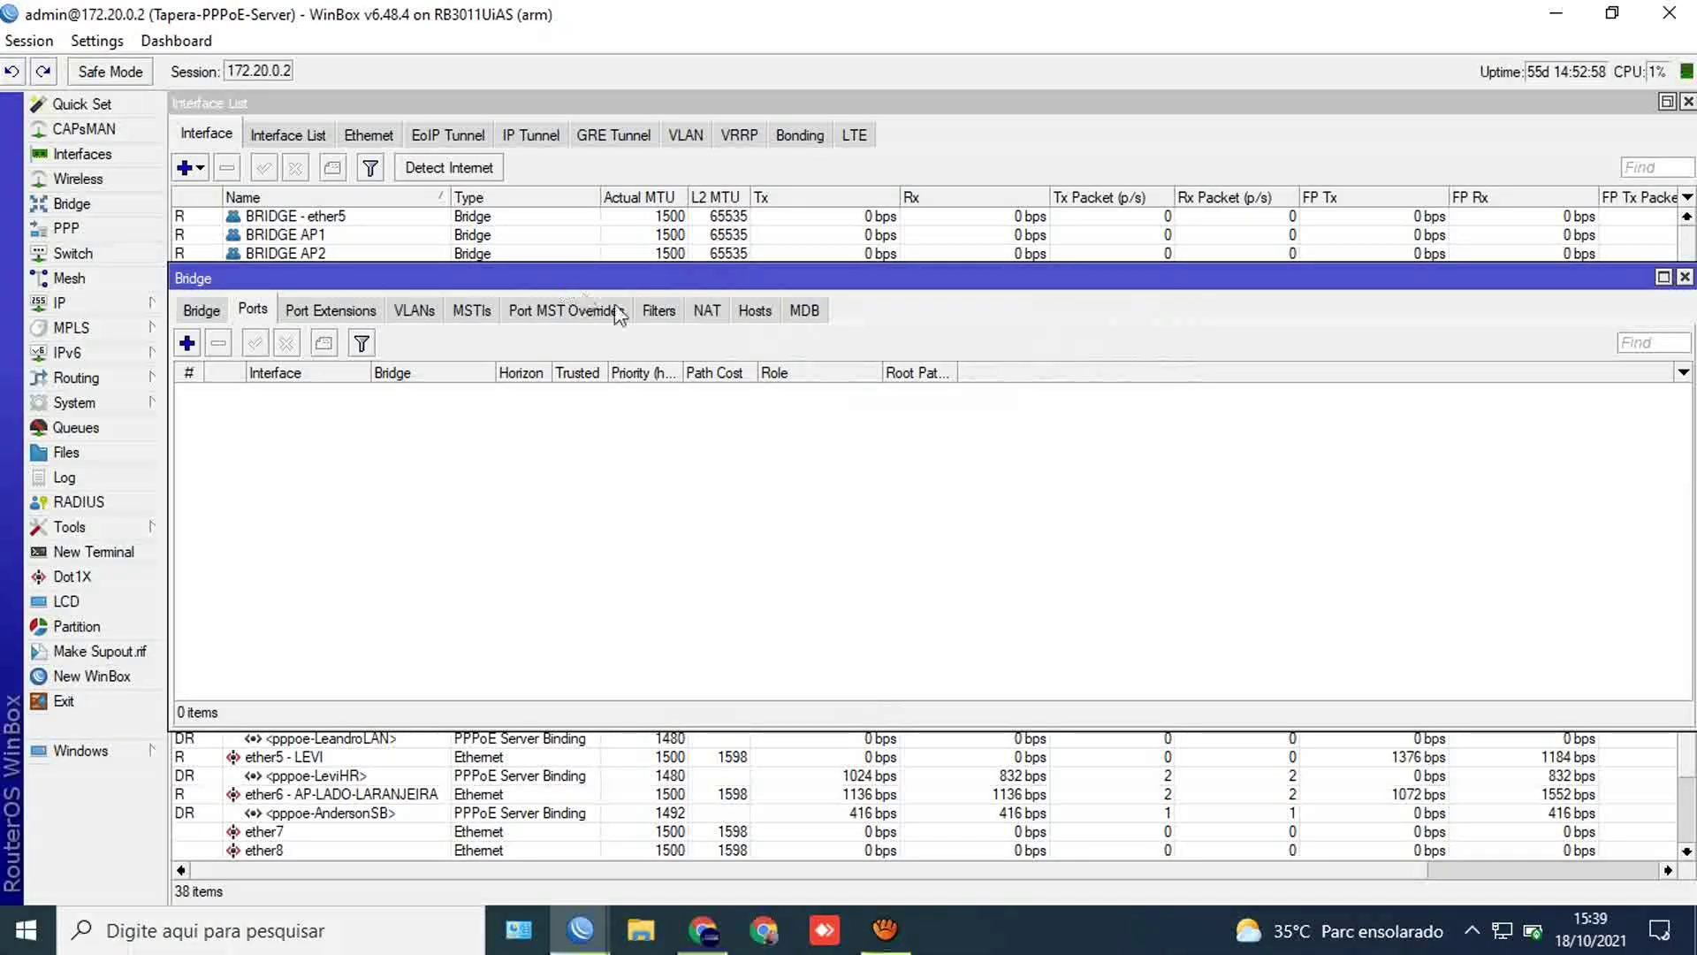
# Step: Create a VLAN interface named VLAN - ether5 with VLAN ID 40 on ether1 - BORDA
pyautogui.click(690, 138)
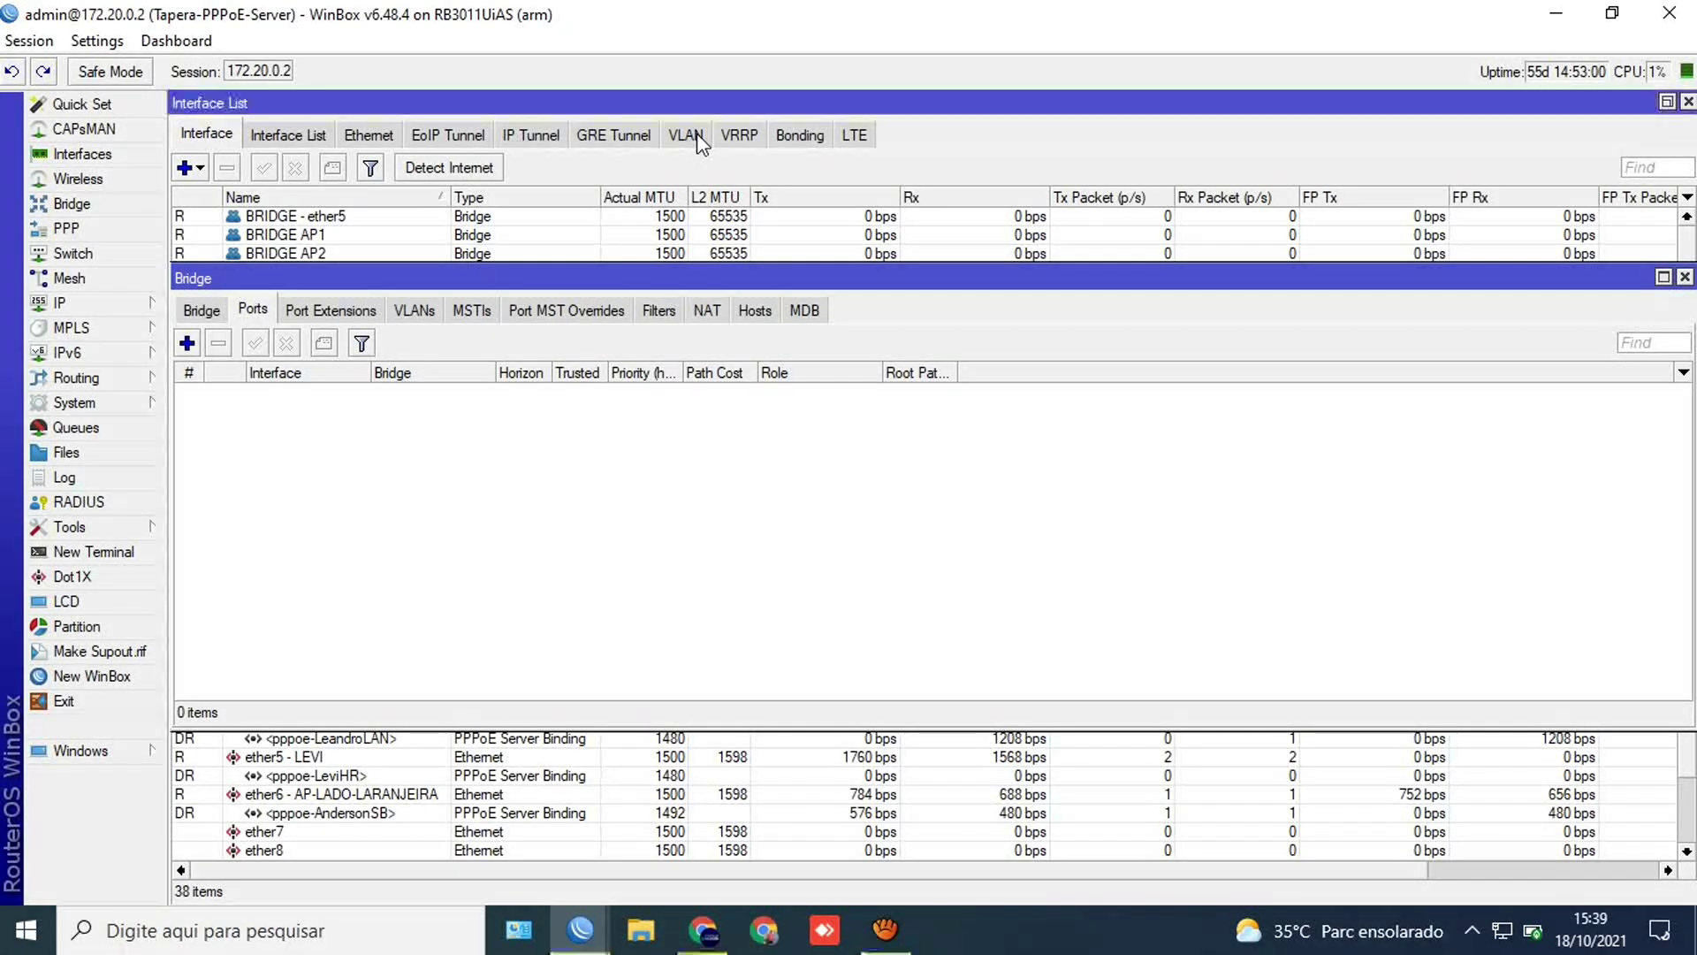
pyautogui.click(185, 168)
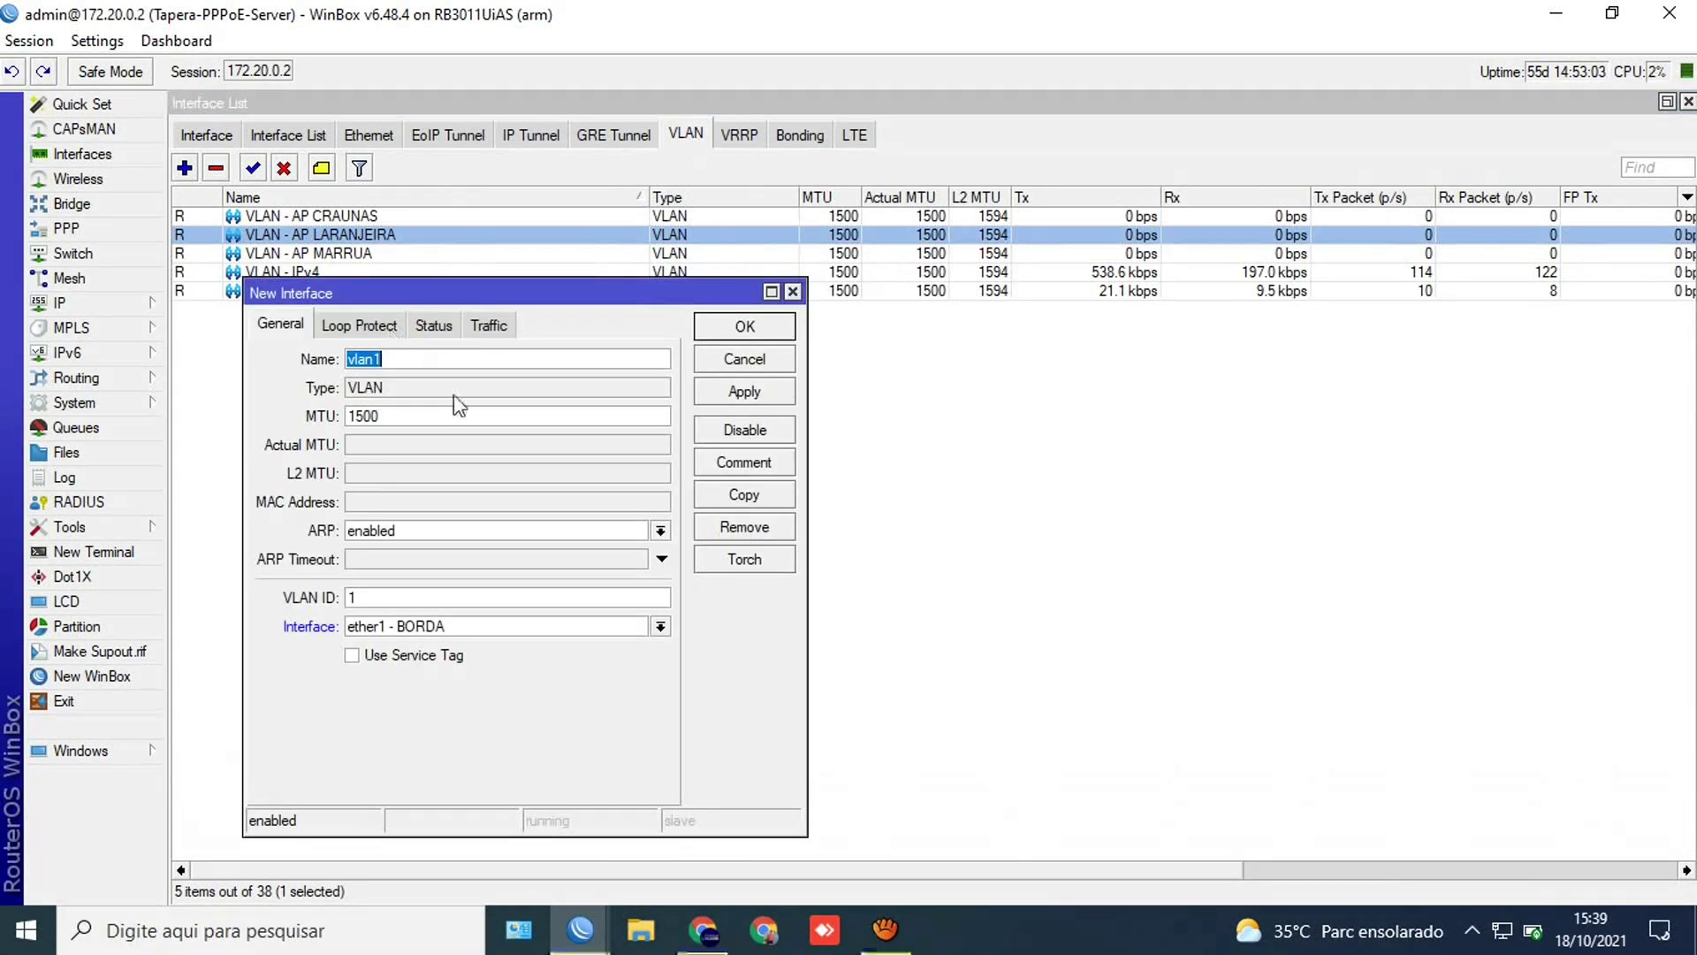
pyautogui.write('v')
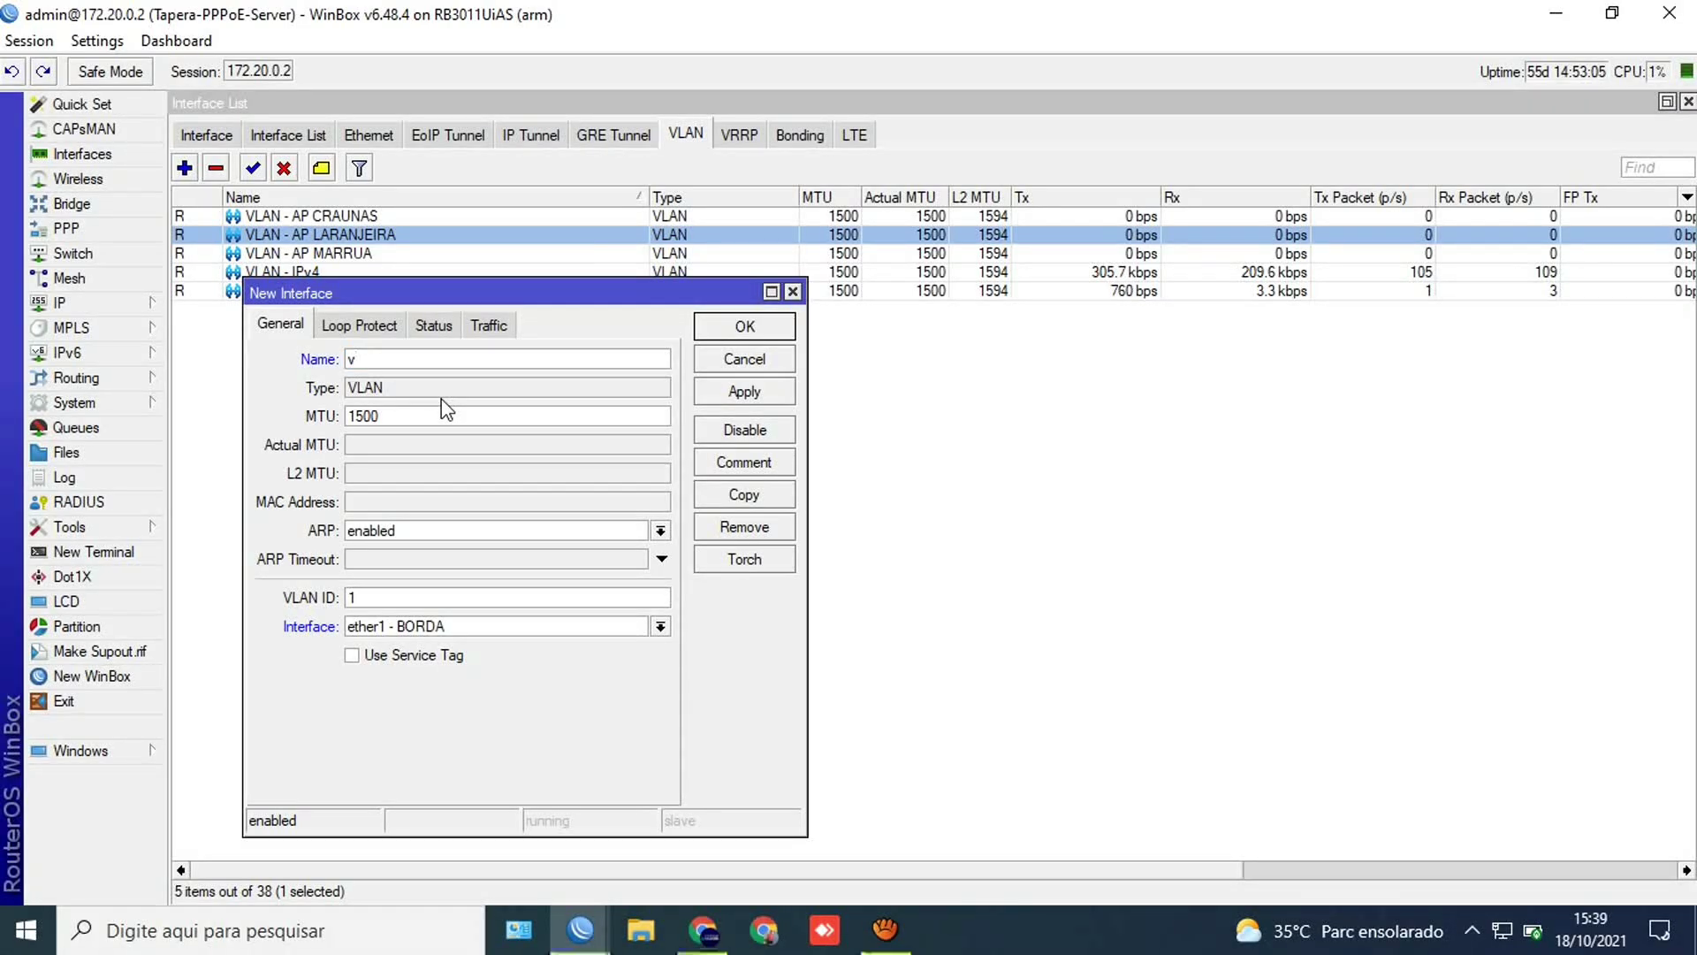
pyautogui.press('BackSpace')
pyautogui.write('V')
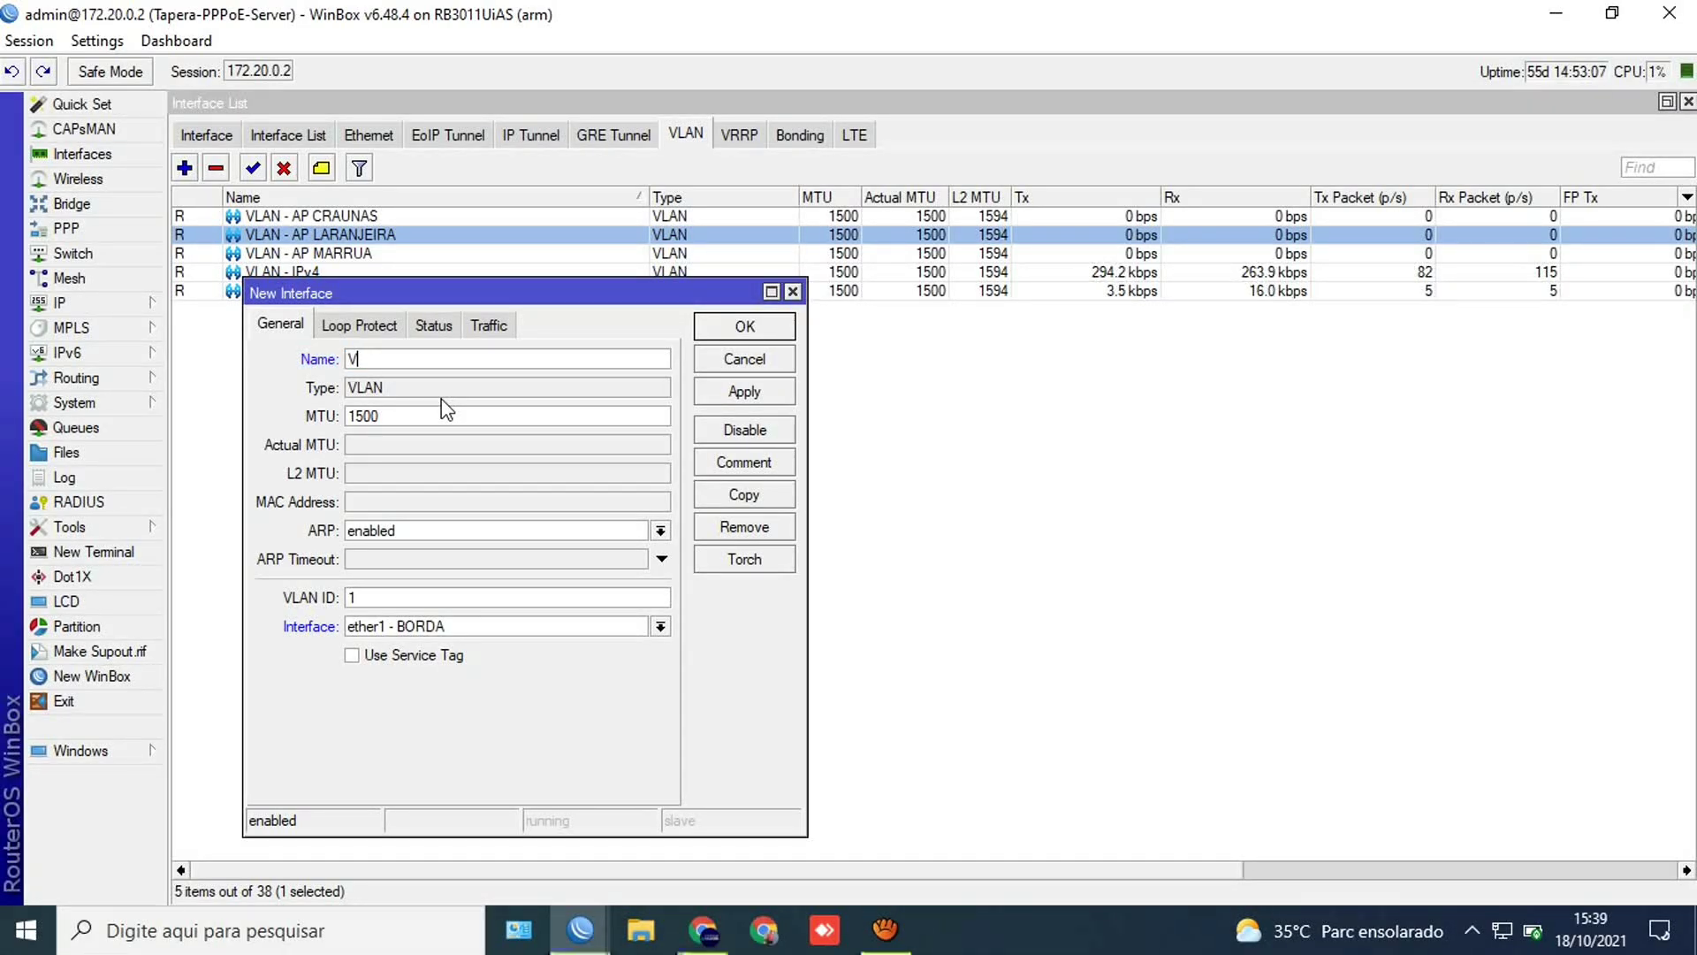
pyautogui.write('LA N')
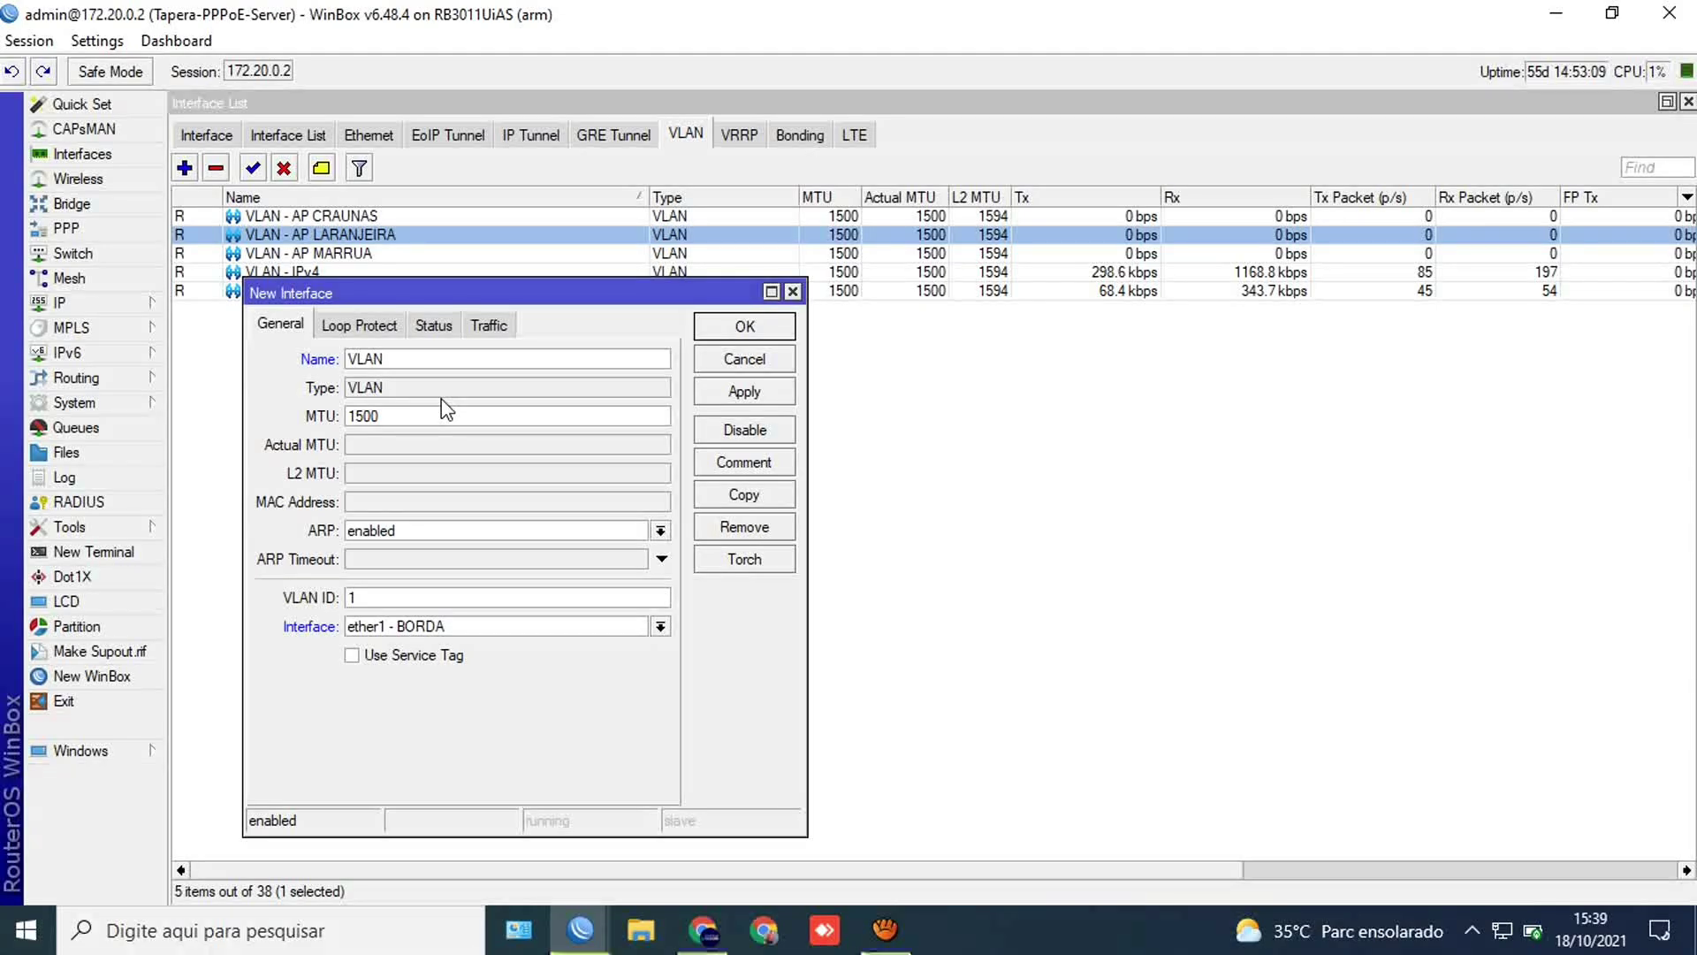
pyautogui.write(' - e')
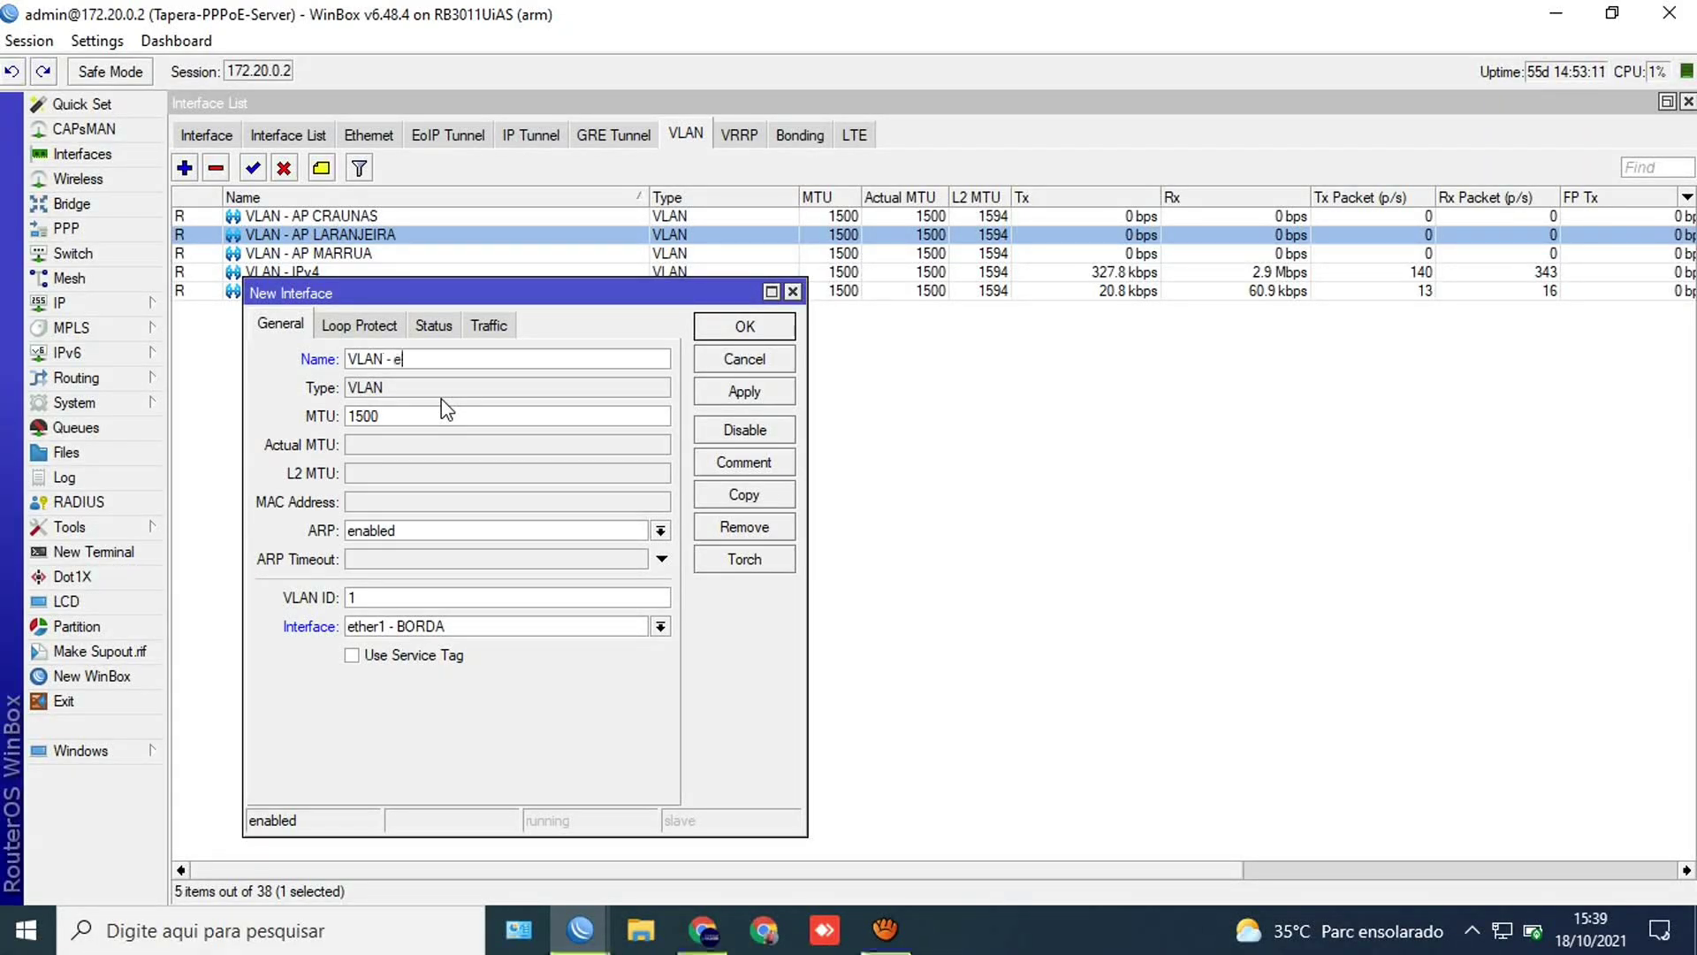
pyautogui.write('ther5')
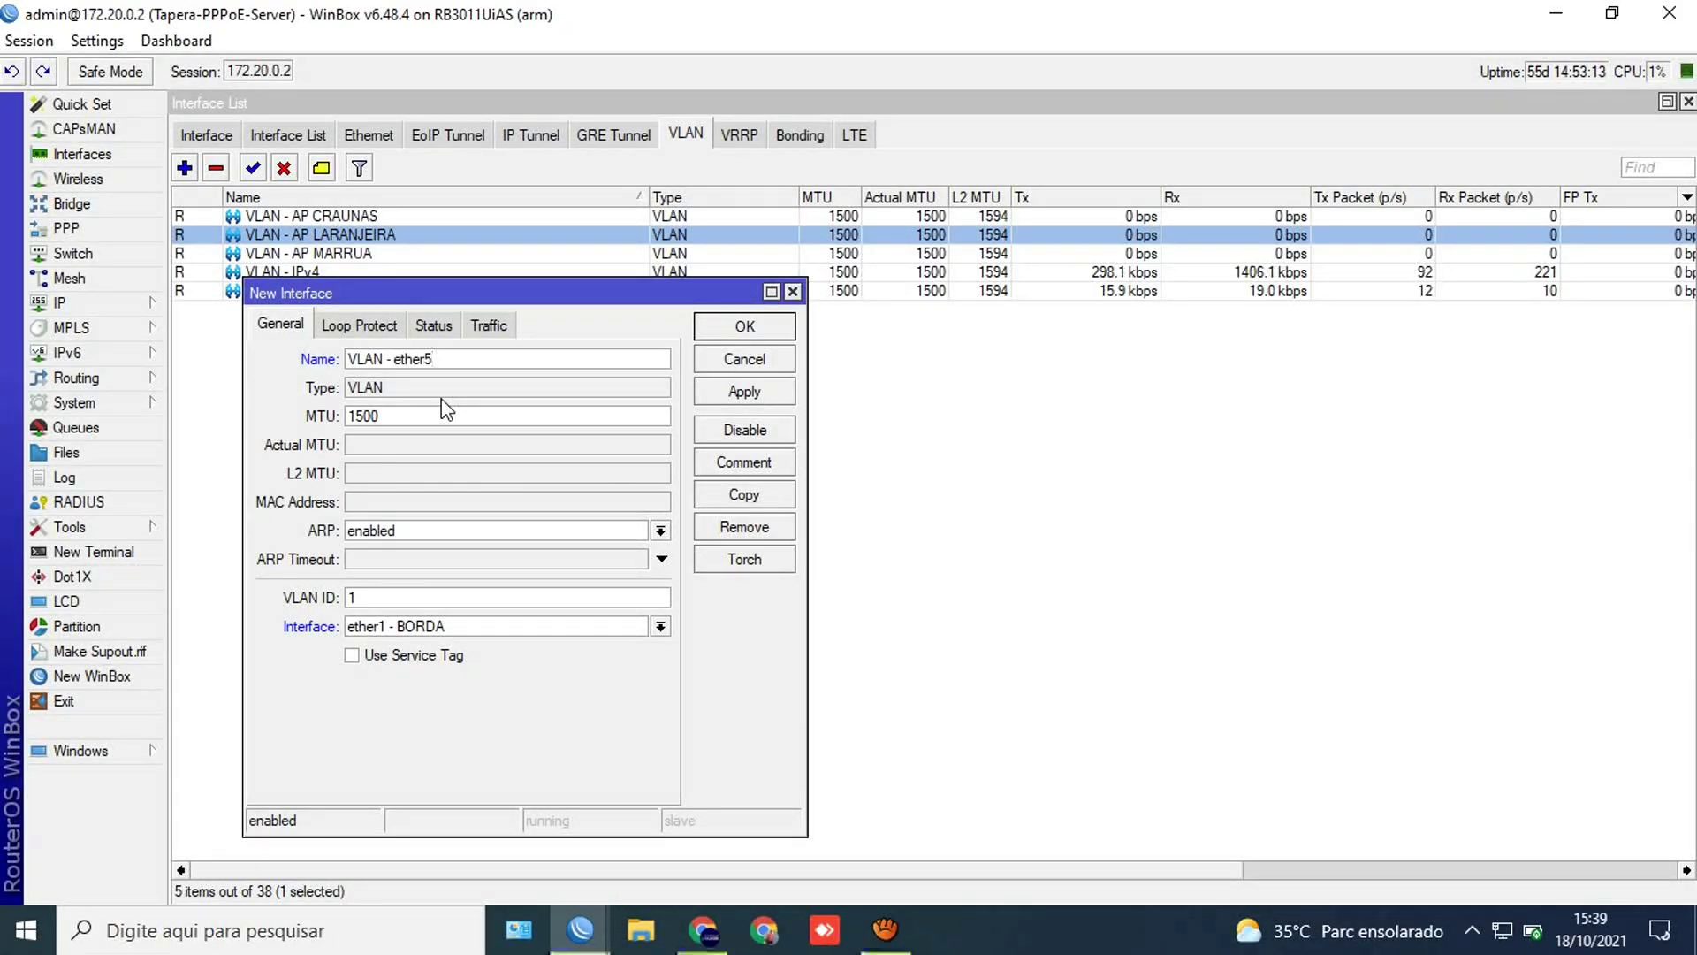
pyautogui.moveTo(376, 599); pyautogui.dragTo(335, 602)
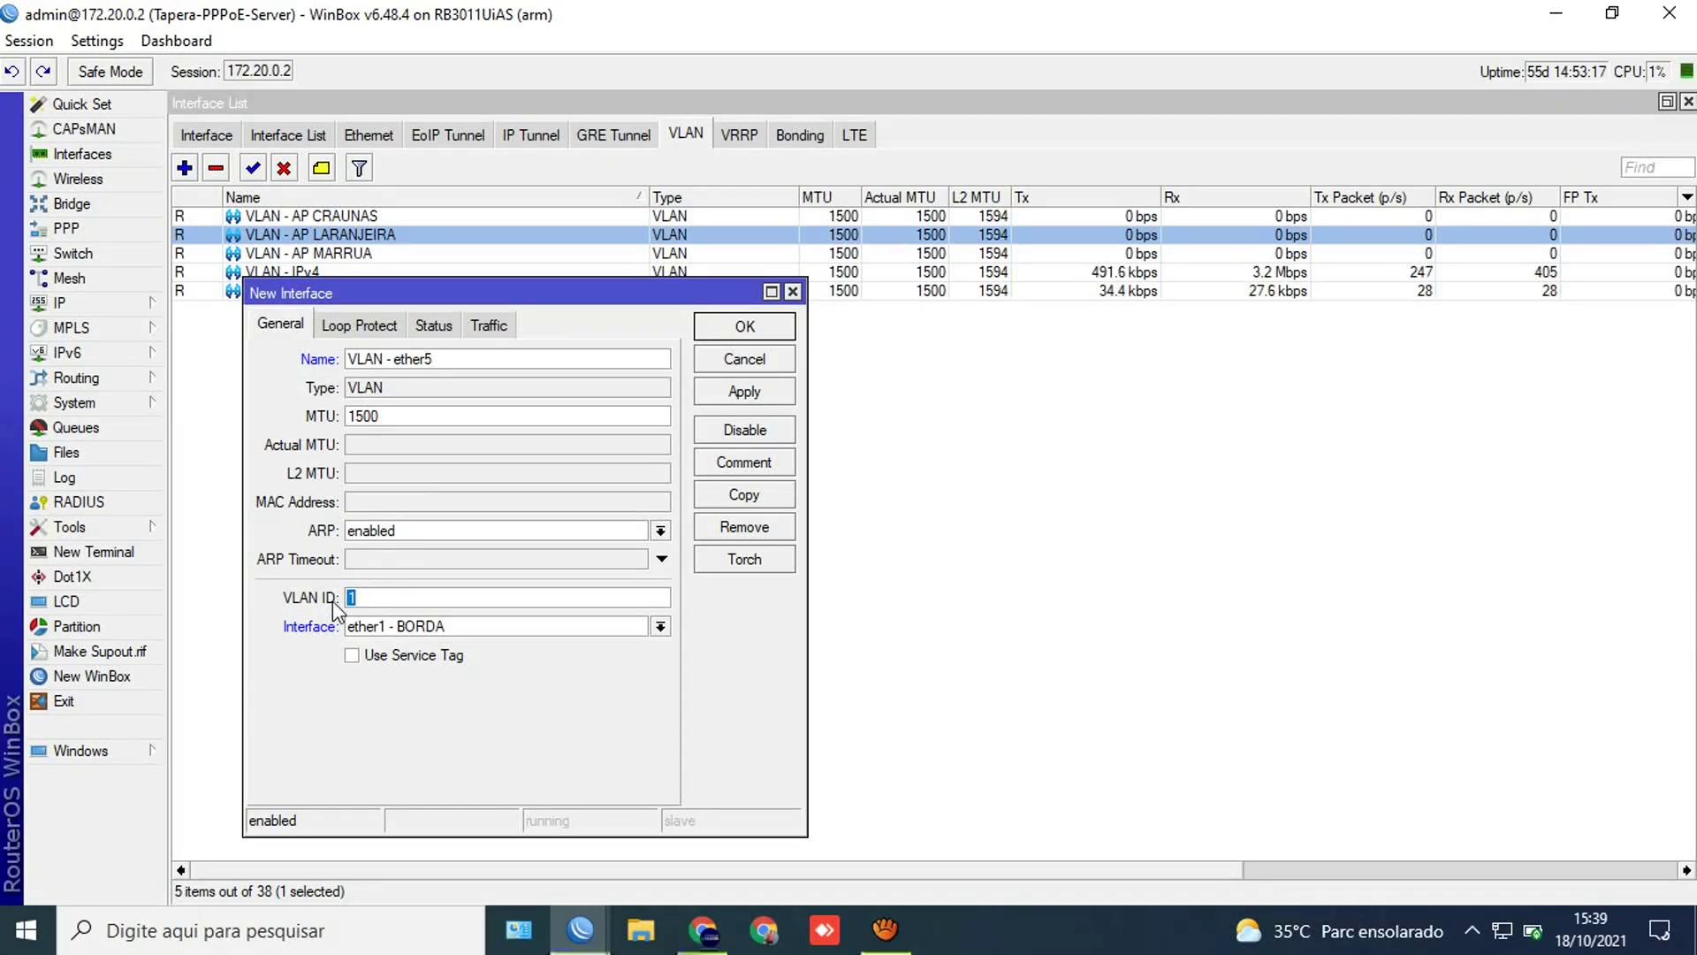
pyautogui.click(446, 604)
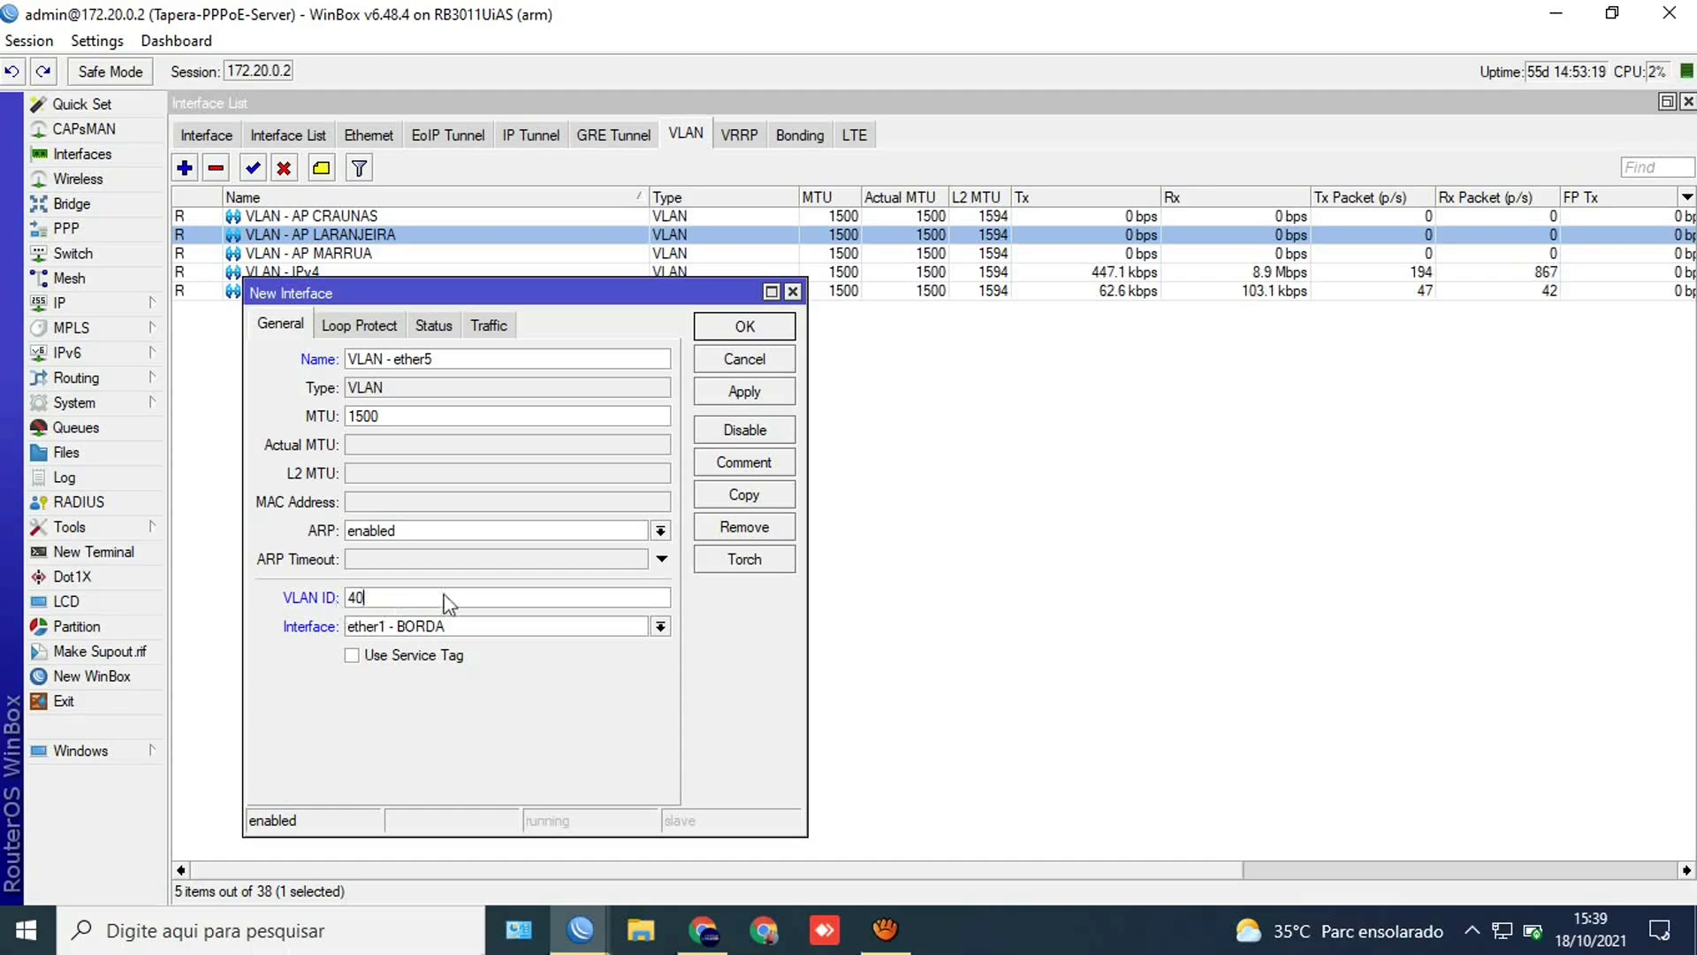
pyautogui.click(731, 392)
pyautogui.click(714, 333)
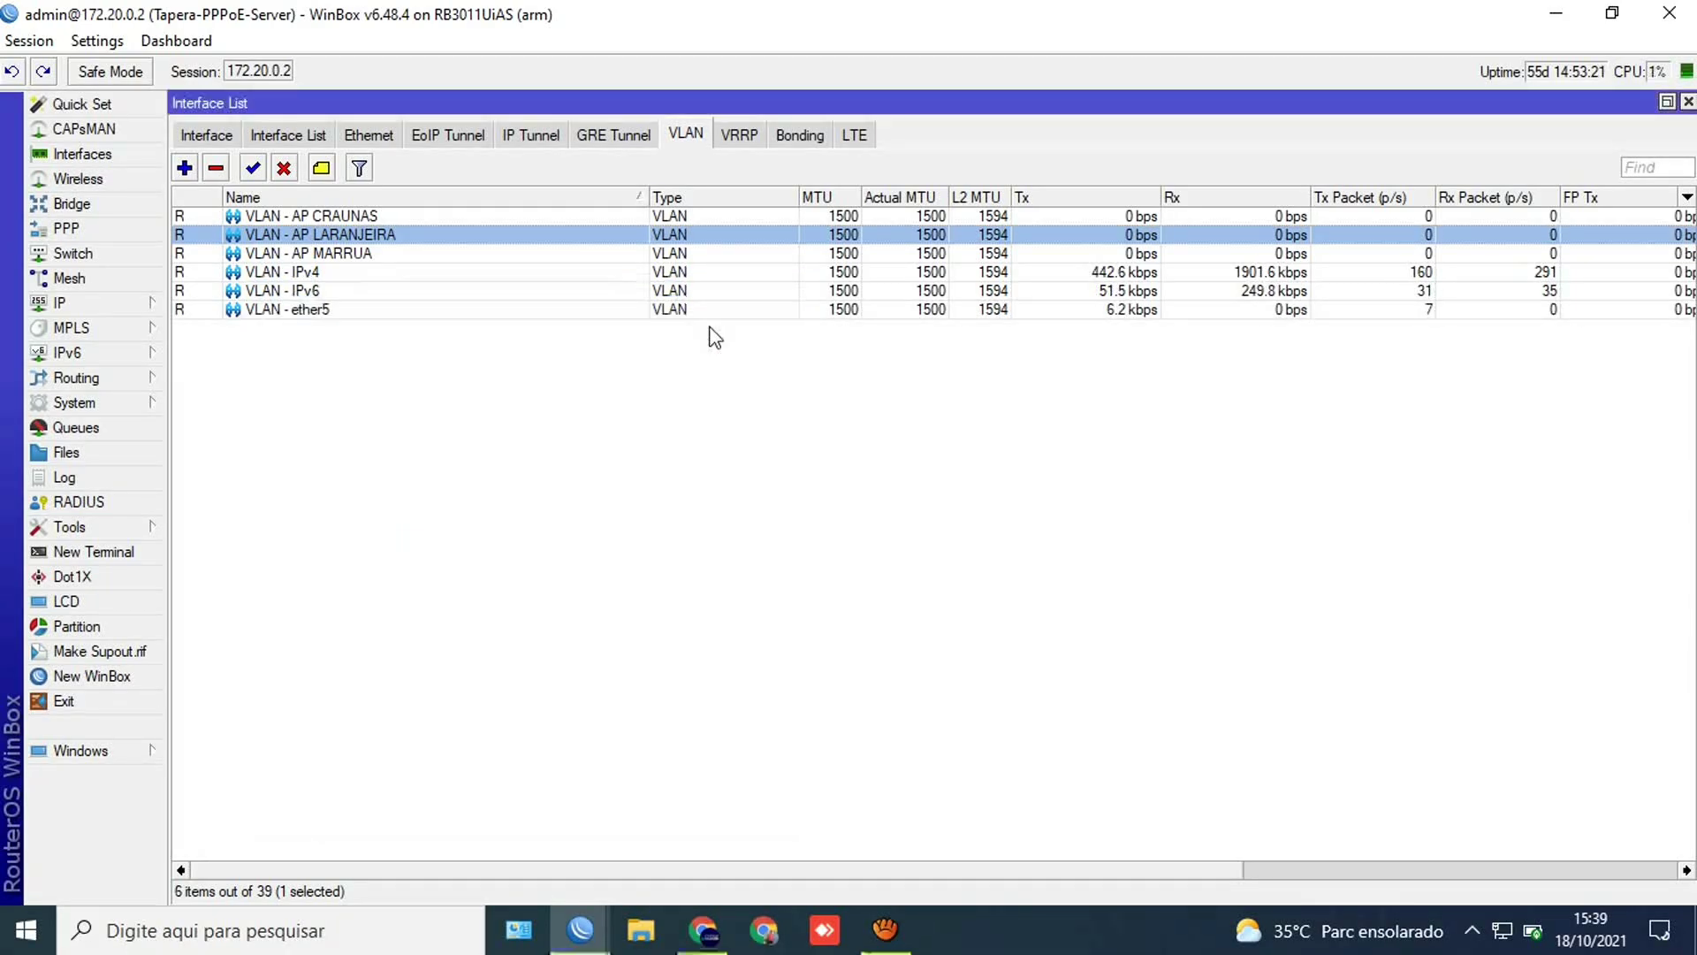
# Step: Switch to the border router's WinBox session and open the settings of the VLAN - AP LARANJEIRA interface
pyautogui.click(580, 928)
pyautogui.click(458, 855)
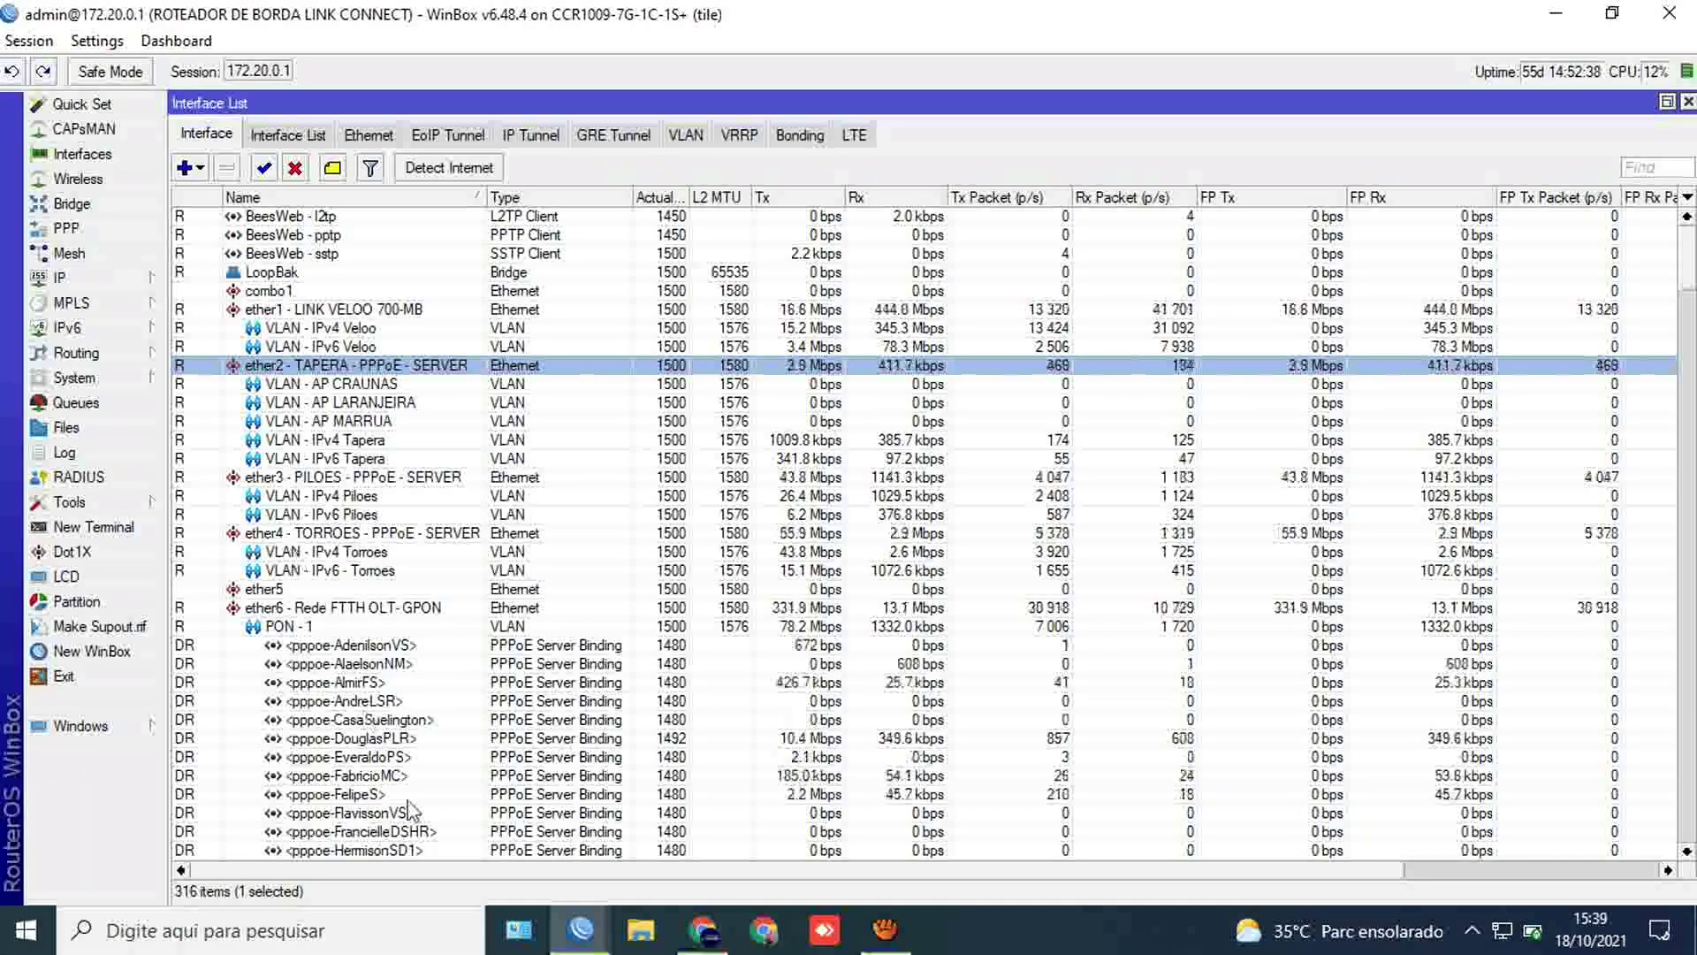
pyautogui.click(686, 134)
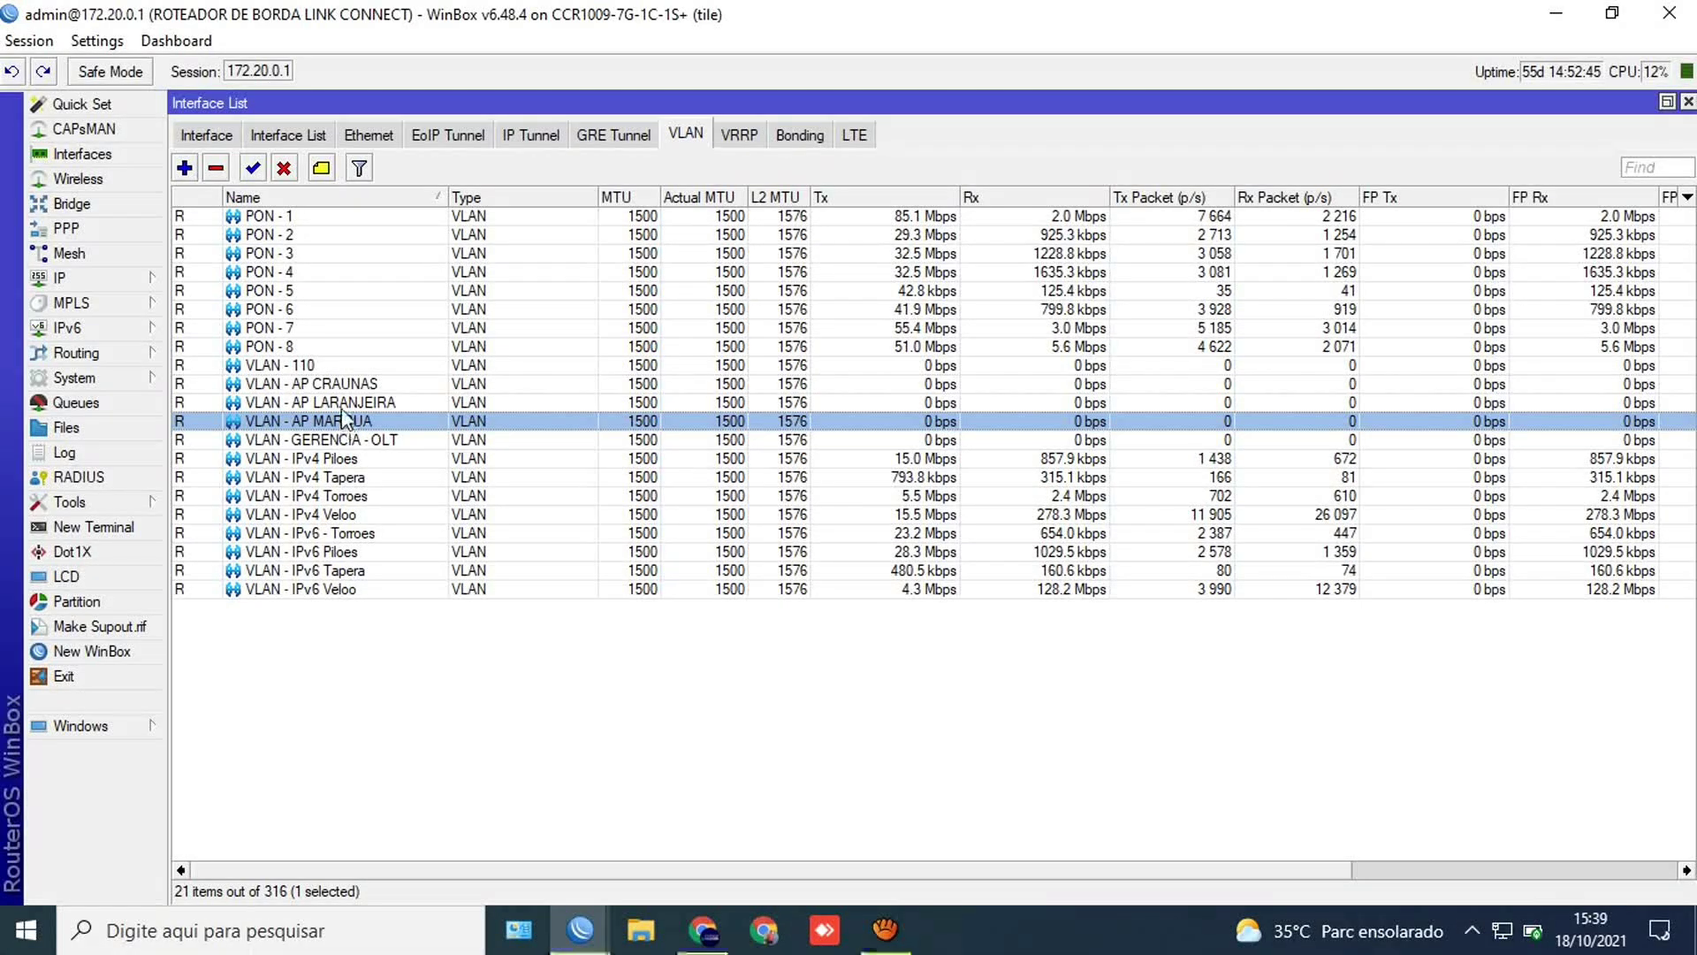
pyautogui.click(330, 403)
pyautogui.doubleClick(330, 404)
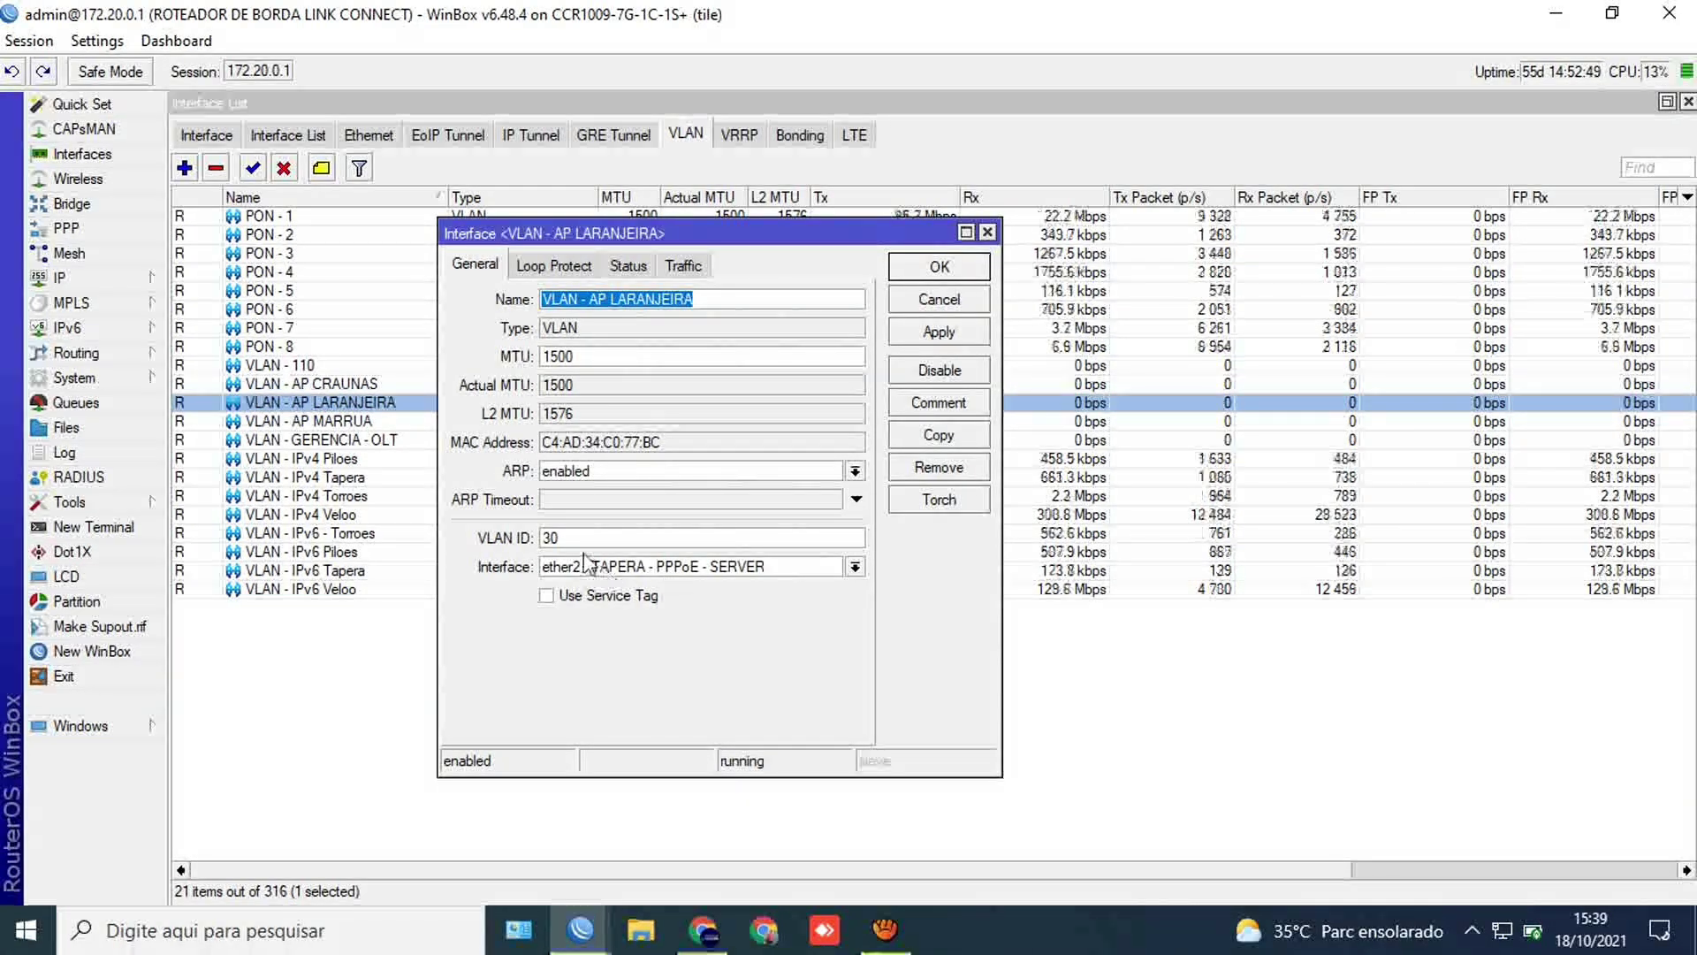
# Step: Copy the VLAN - AP LARANJEIRA interface and name the copy VLAN - ether5
pyautogui.click(954, 443)
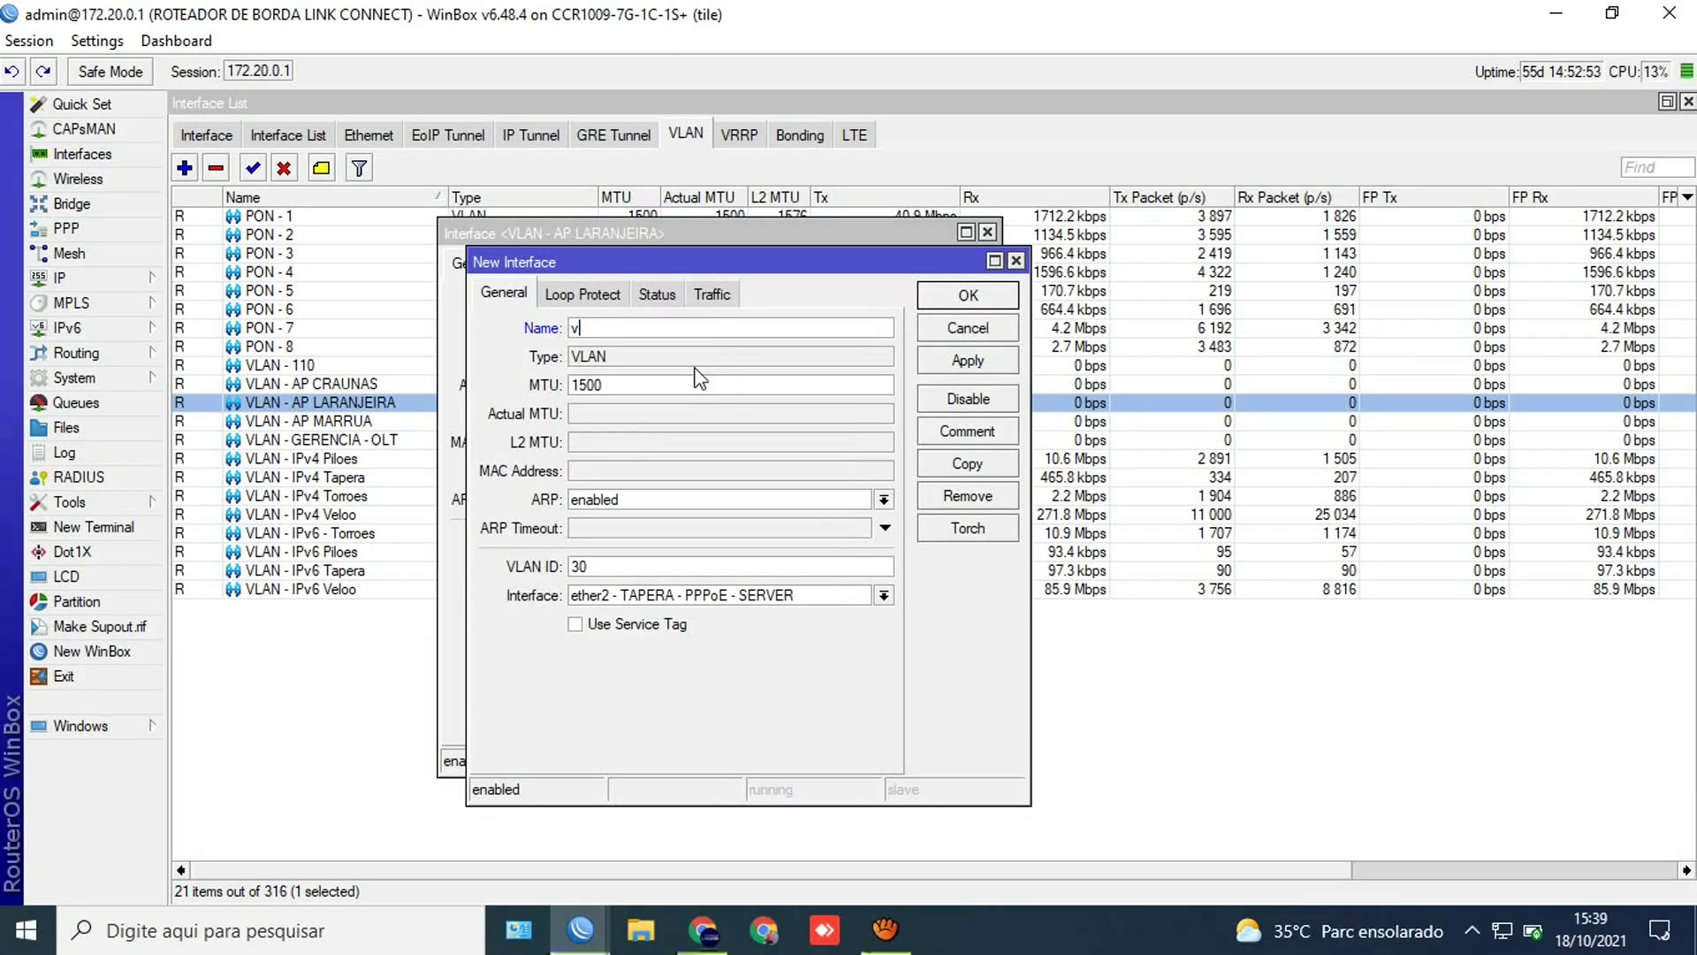
pyautogui.write('lan')
pyautogui.press('BackSpace')
pyautogui.press('BackSpace')
pyautogui.press('BackSpace')
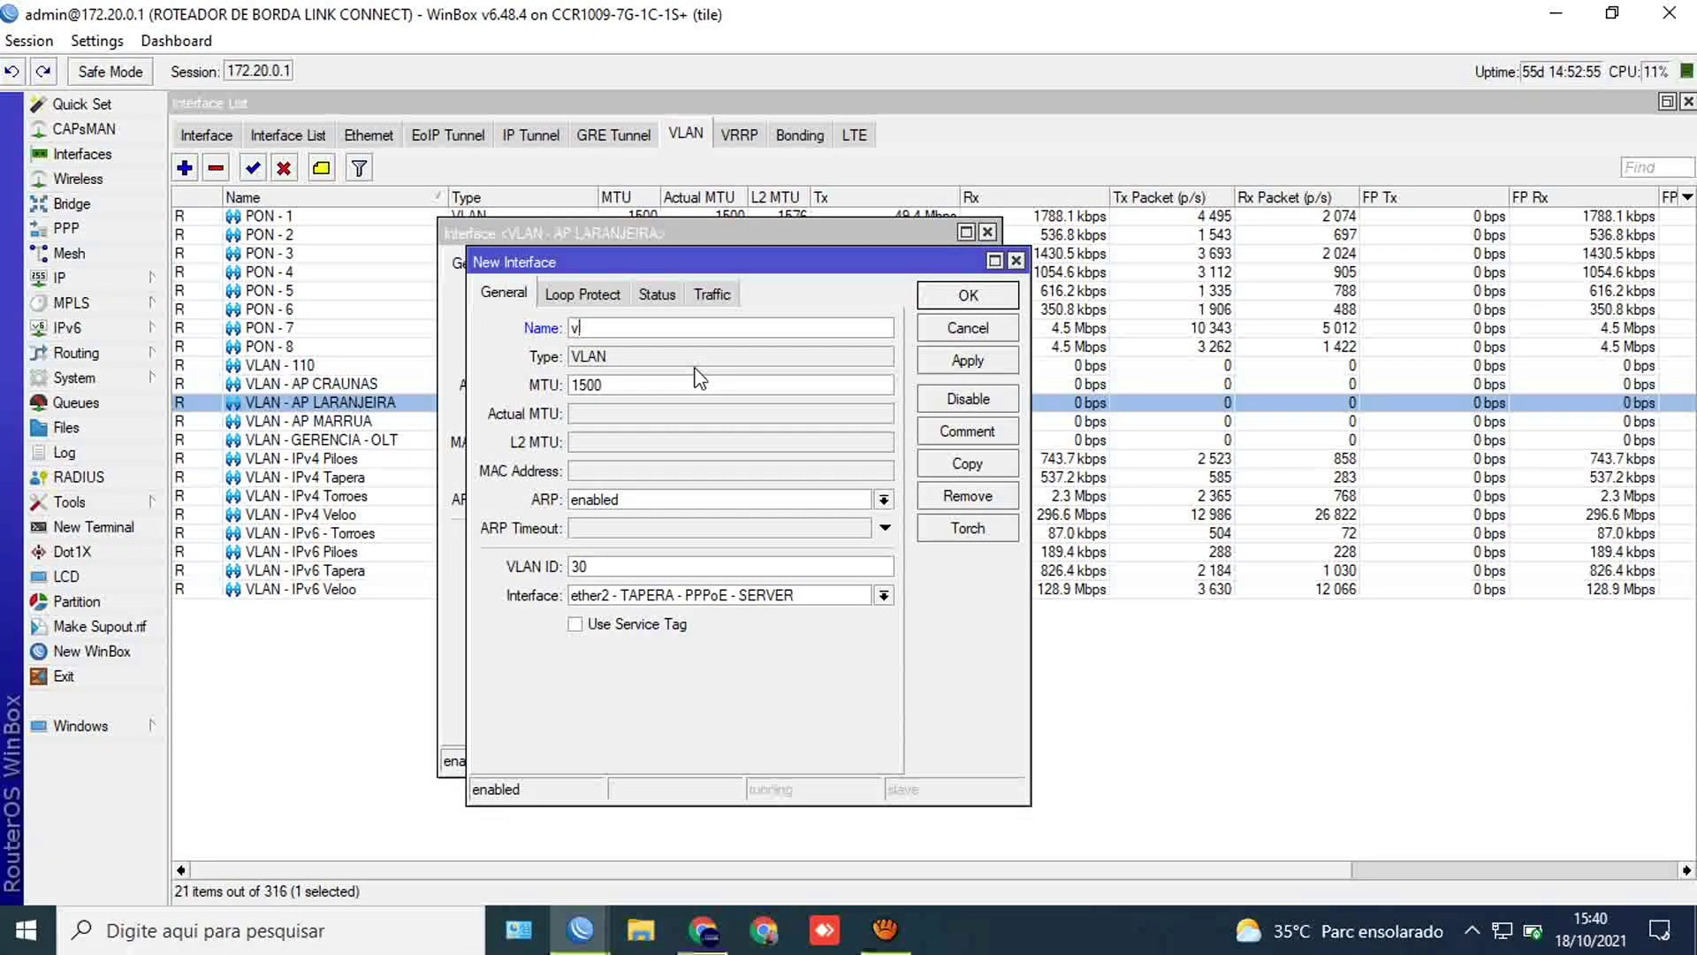
pyautogui.press('BackSpace')
pyautogui.write('V')
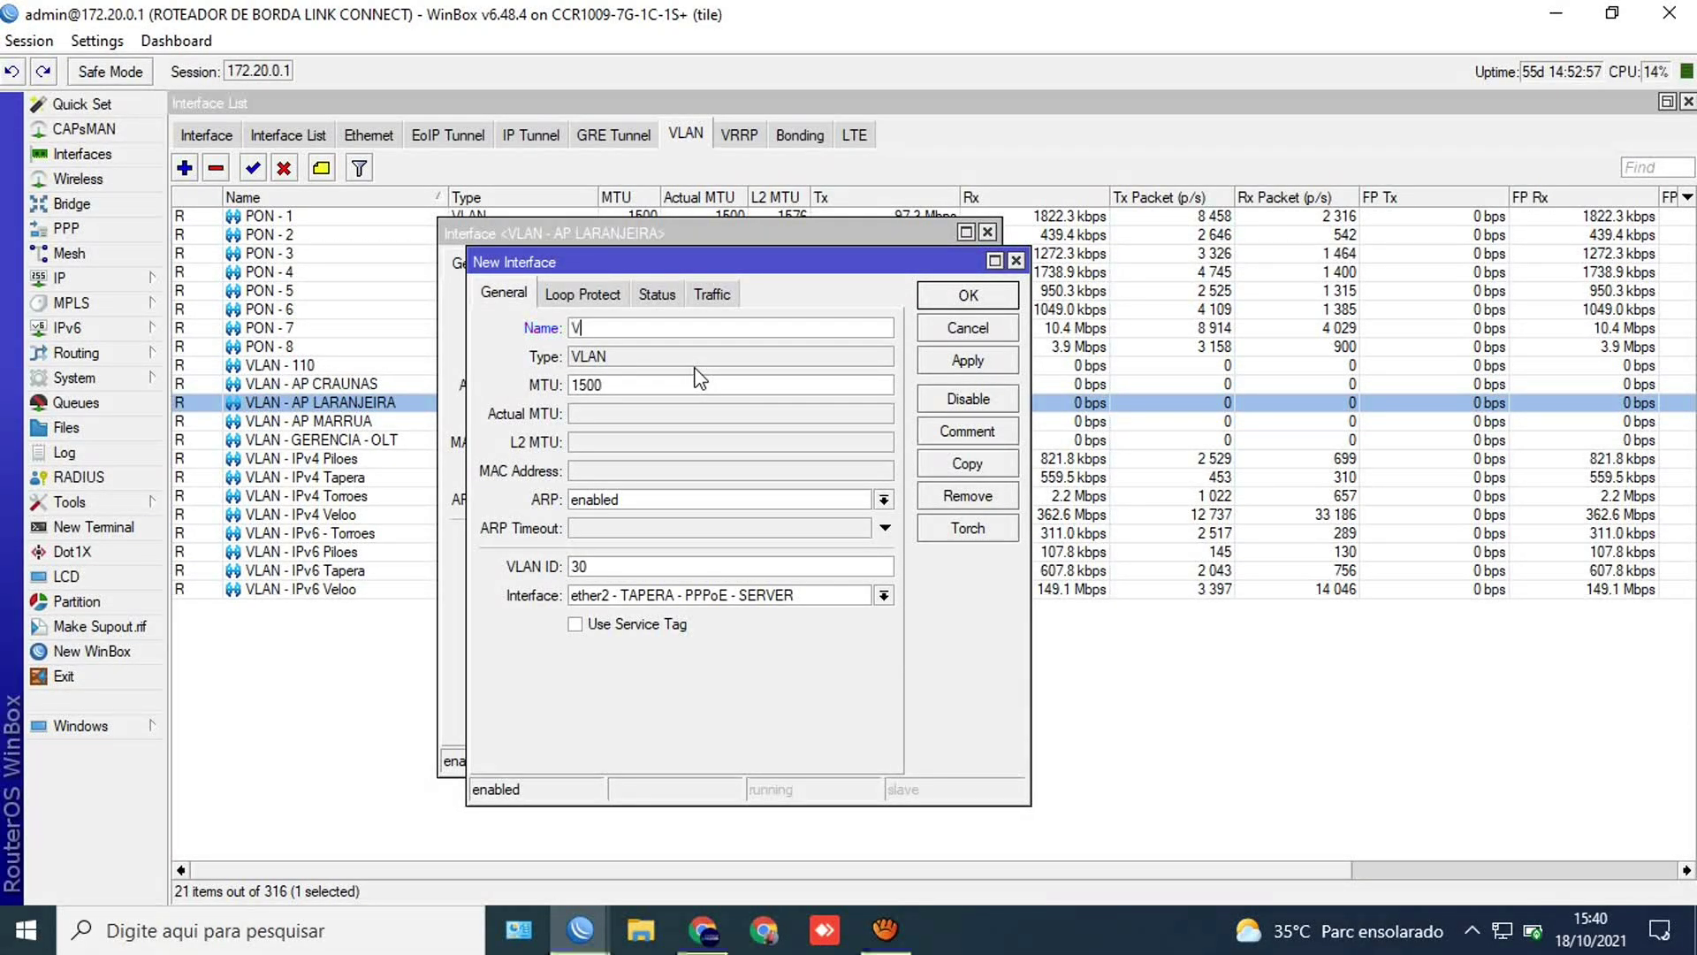
pyautogui.write('LAN')
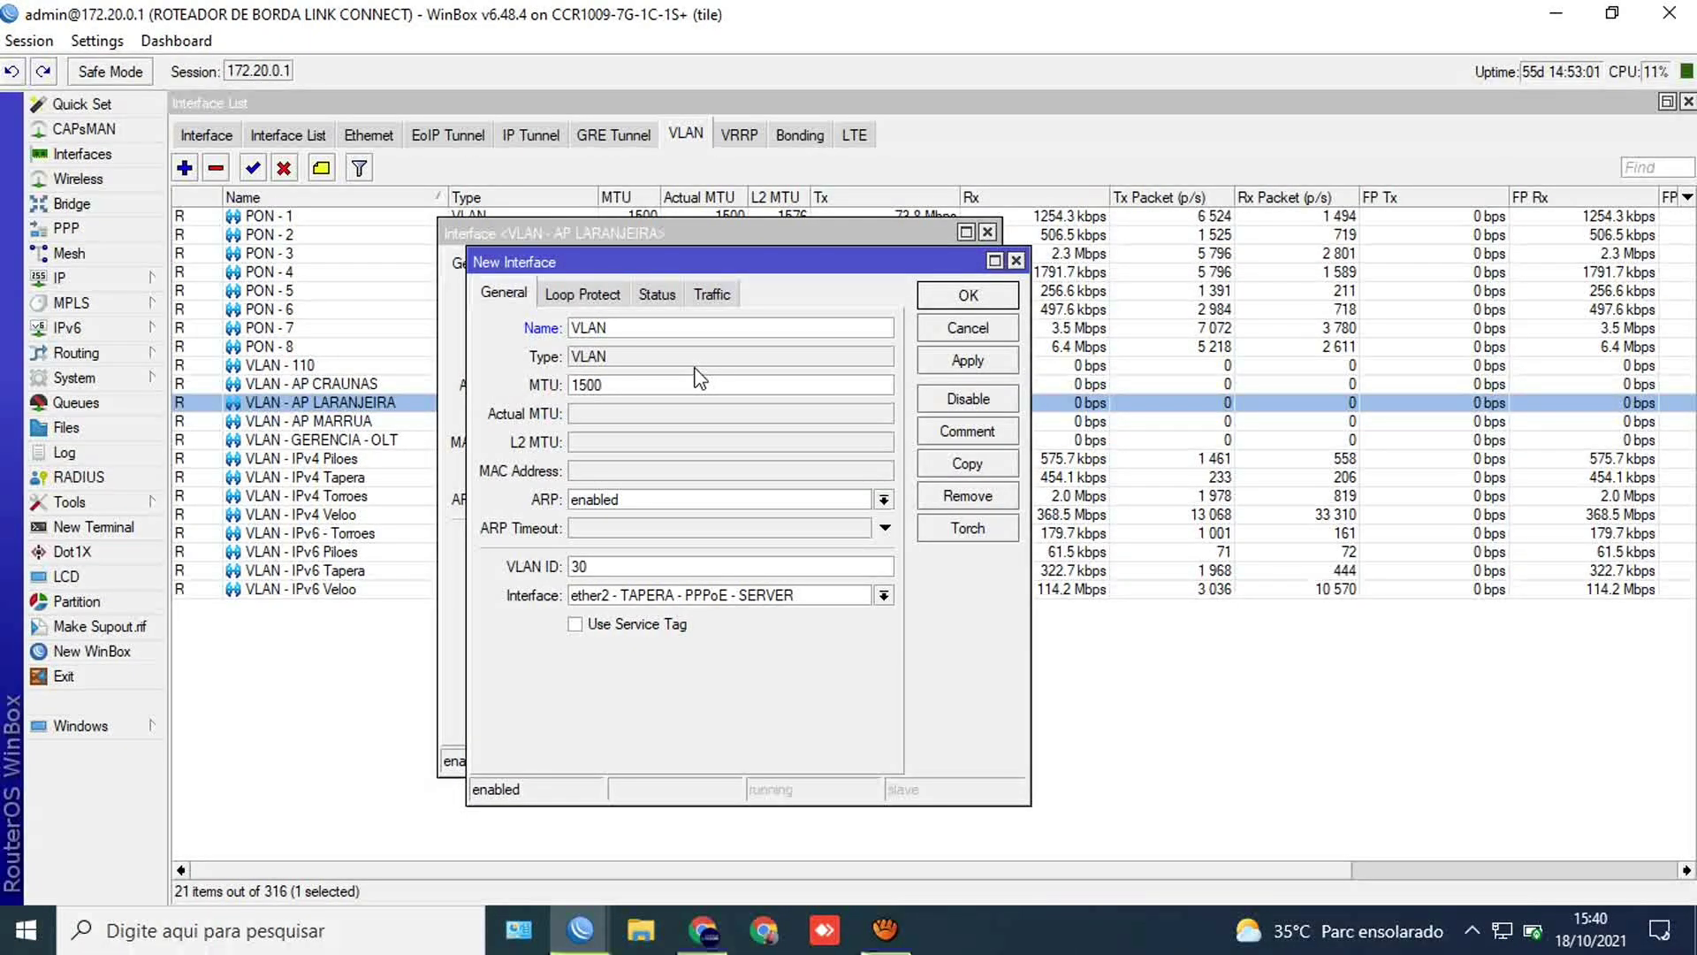
pyautogui.write(' - ')
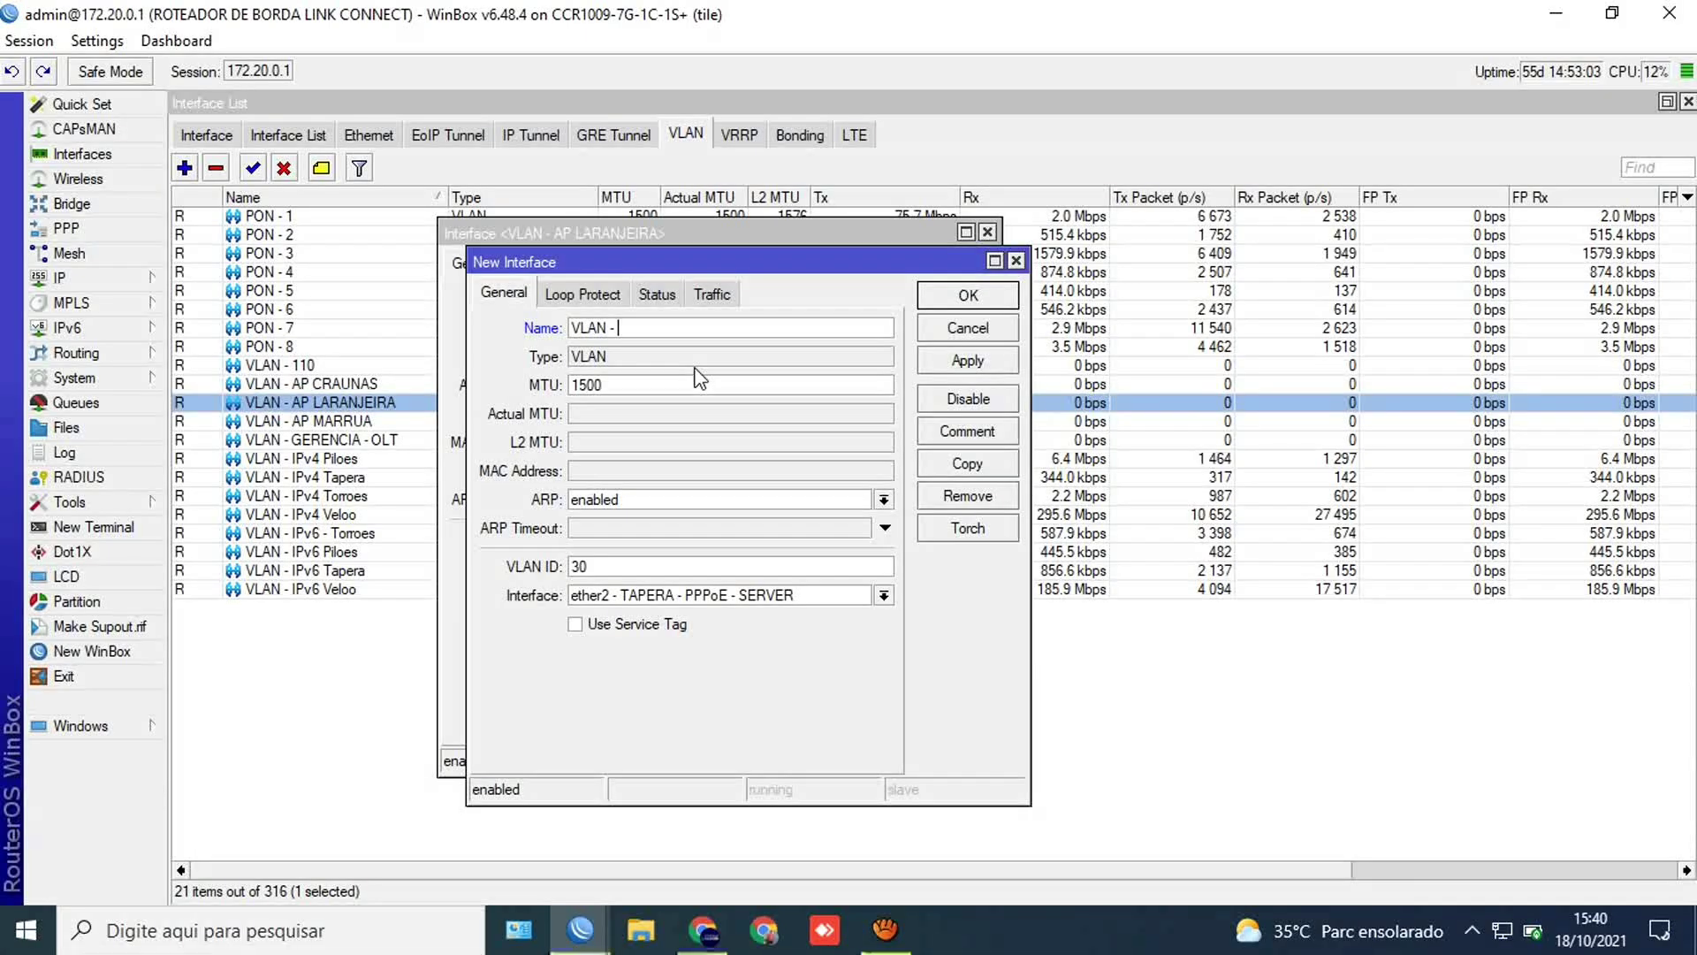
pyautogui.write('ether')
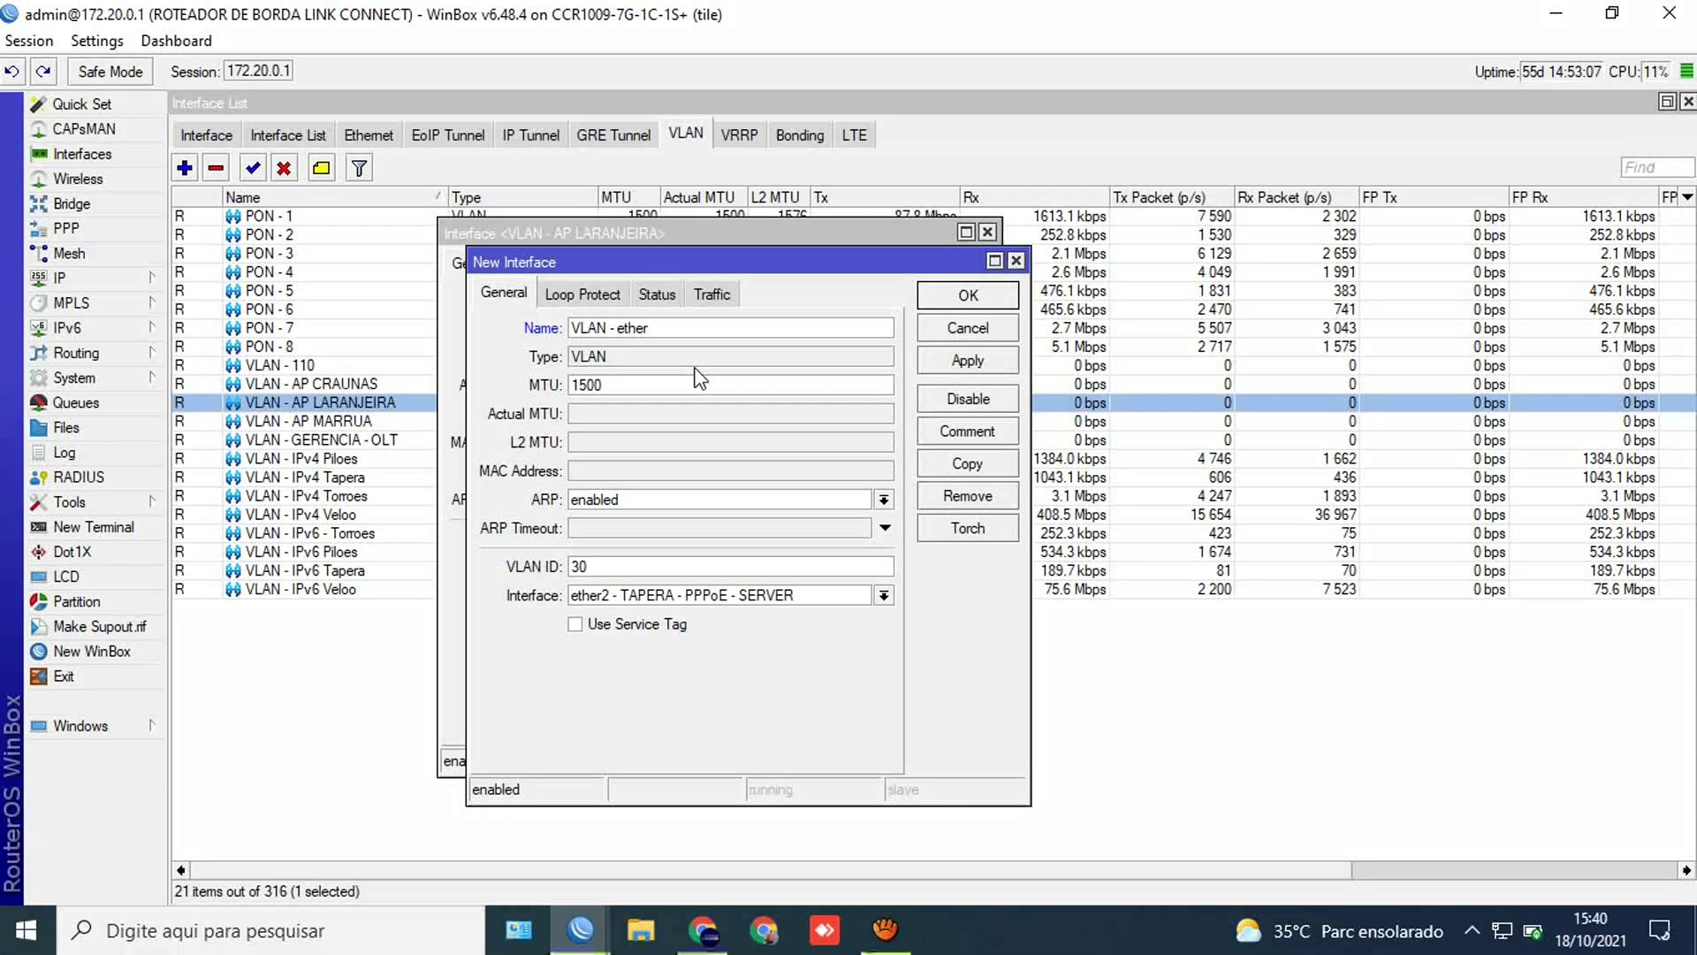
pyautogui.write('5')
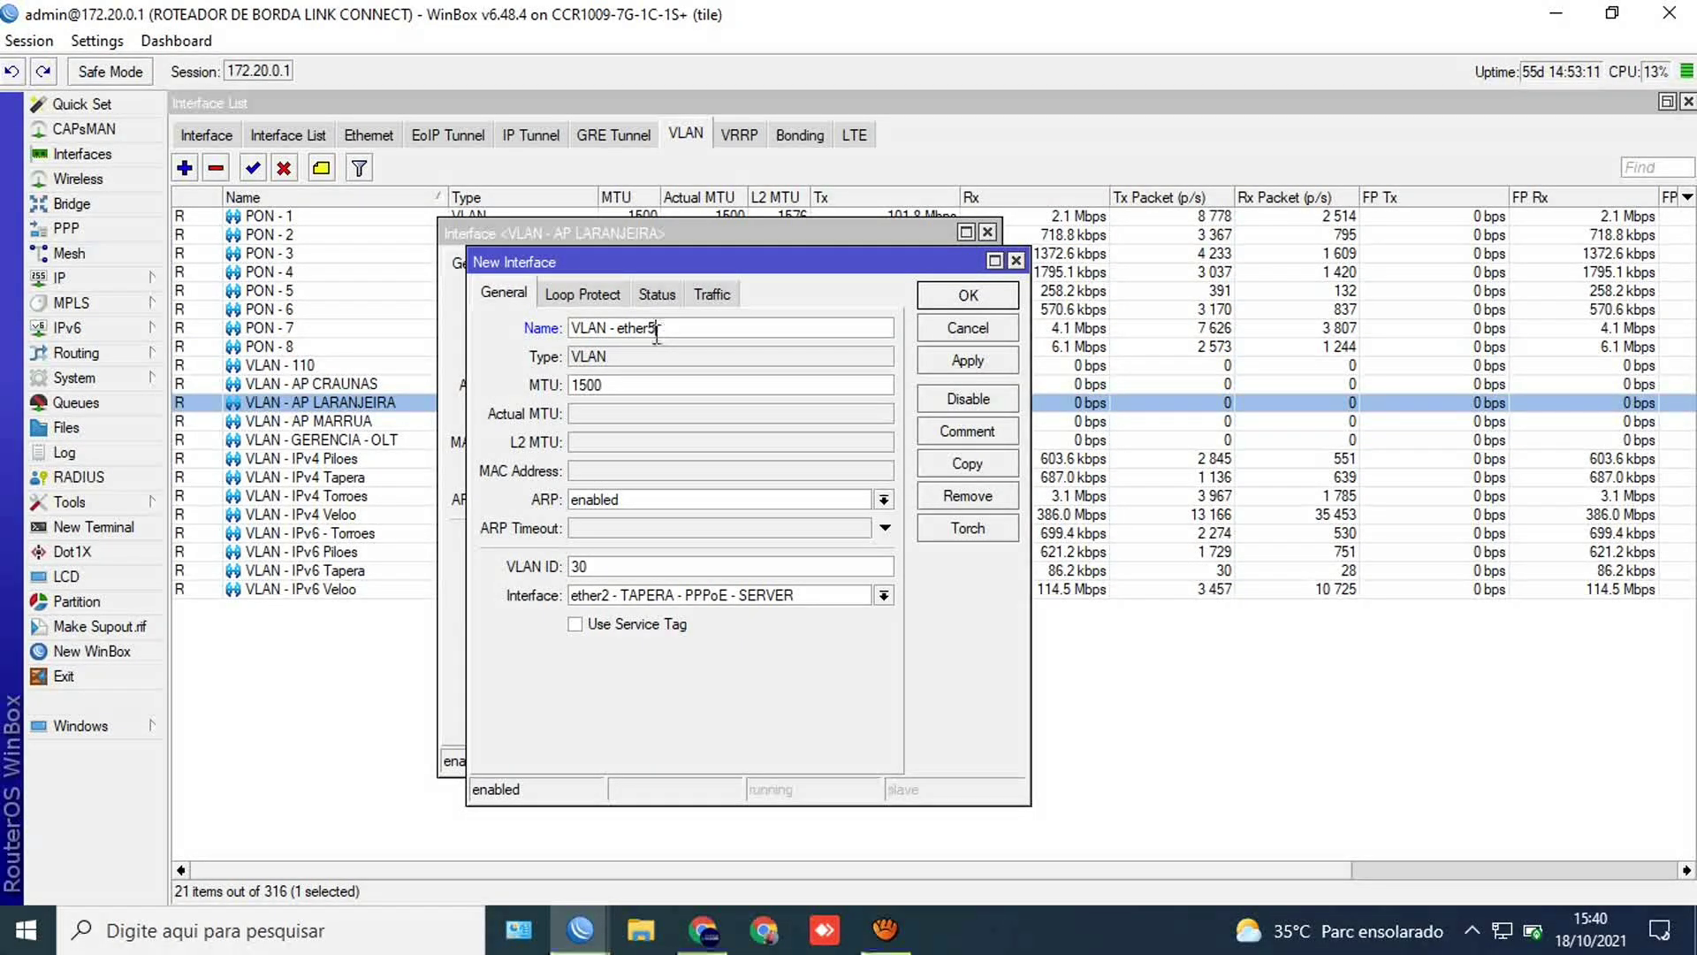
# Step: Set the new VLAN's ID to 40, save it on ether2 - TAPERA - PPPoE - SERVER, and close both interface windows
pyautogui.click(621, 329)
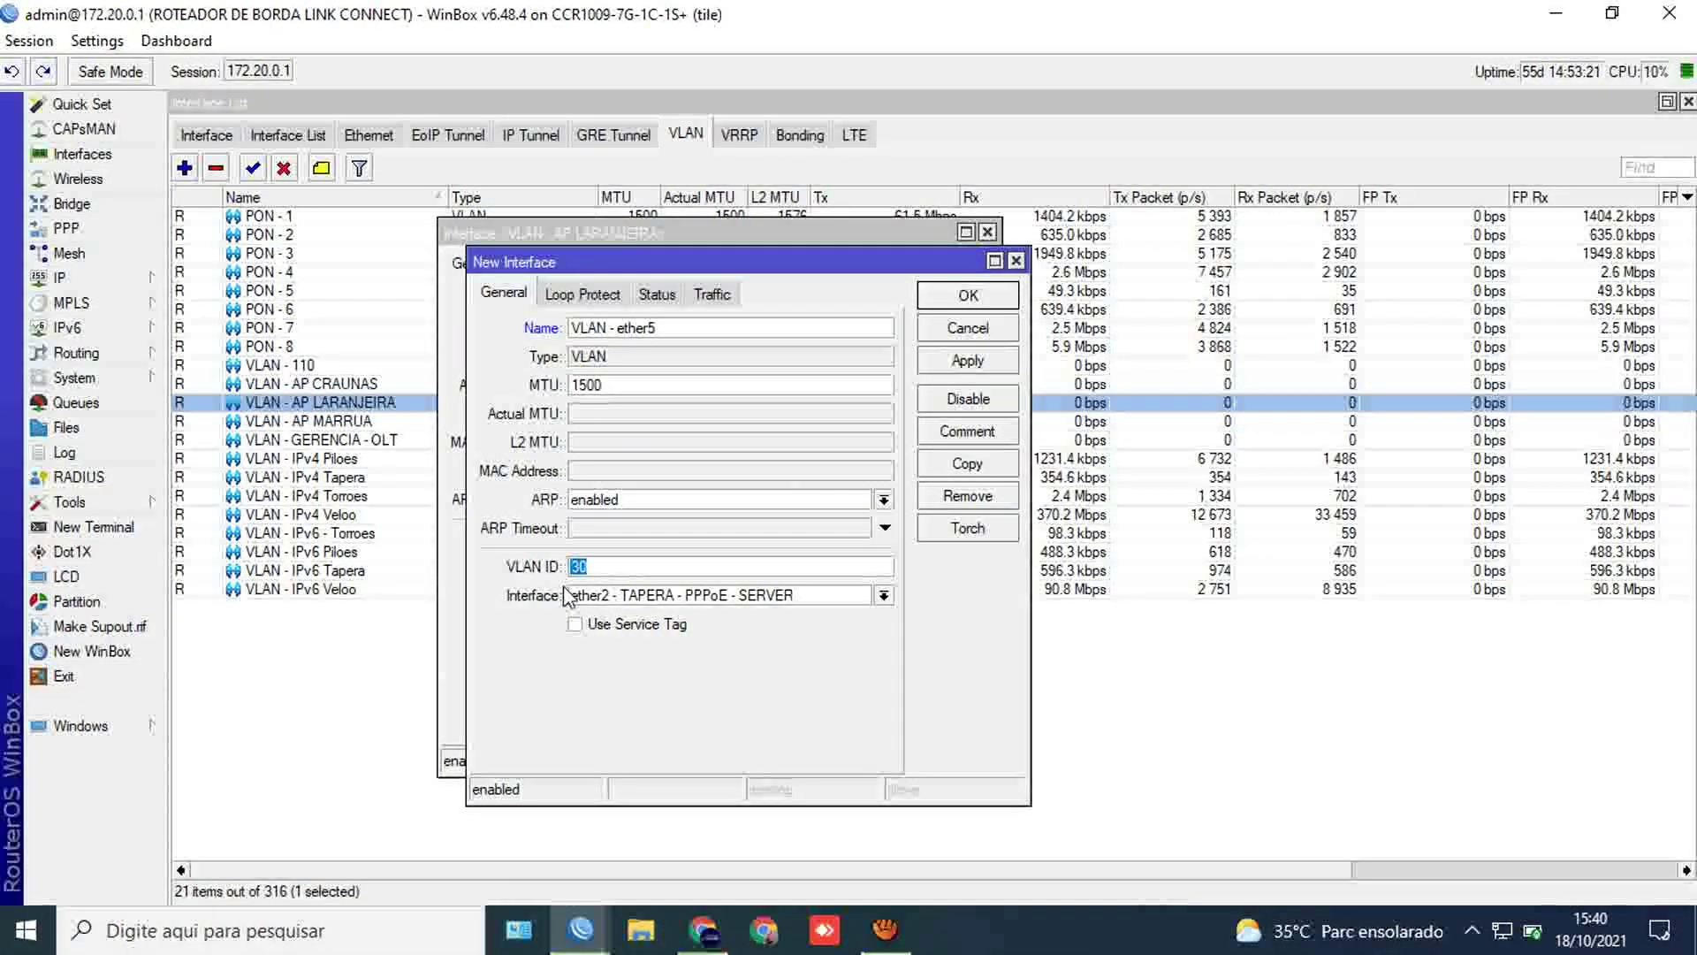
pyautogui.write('40')
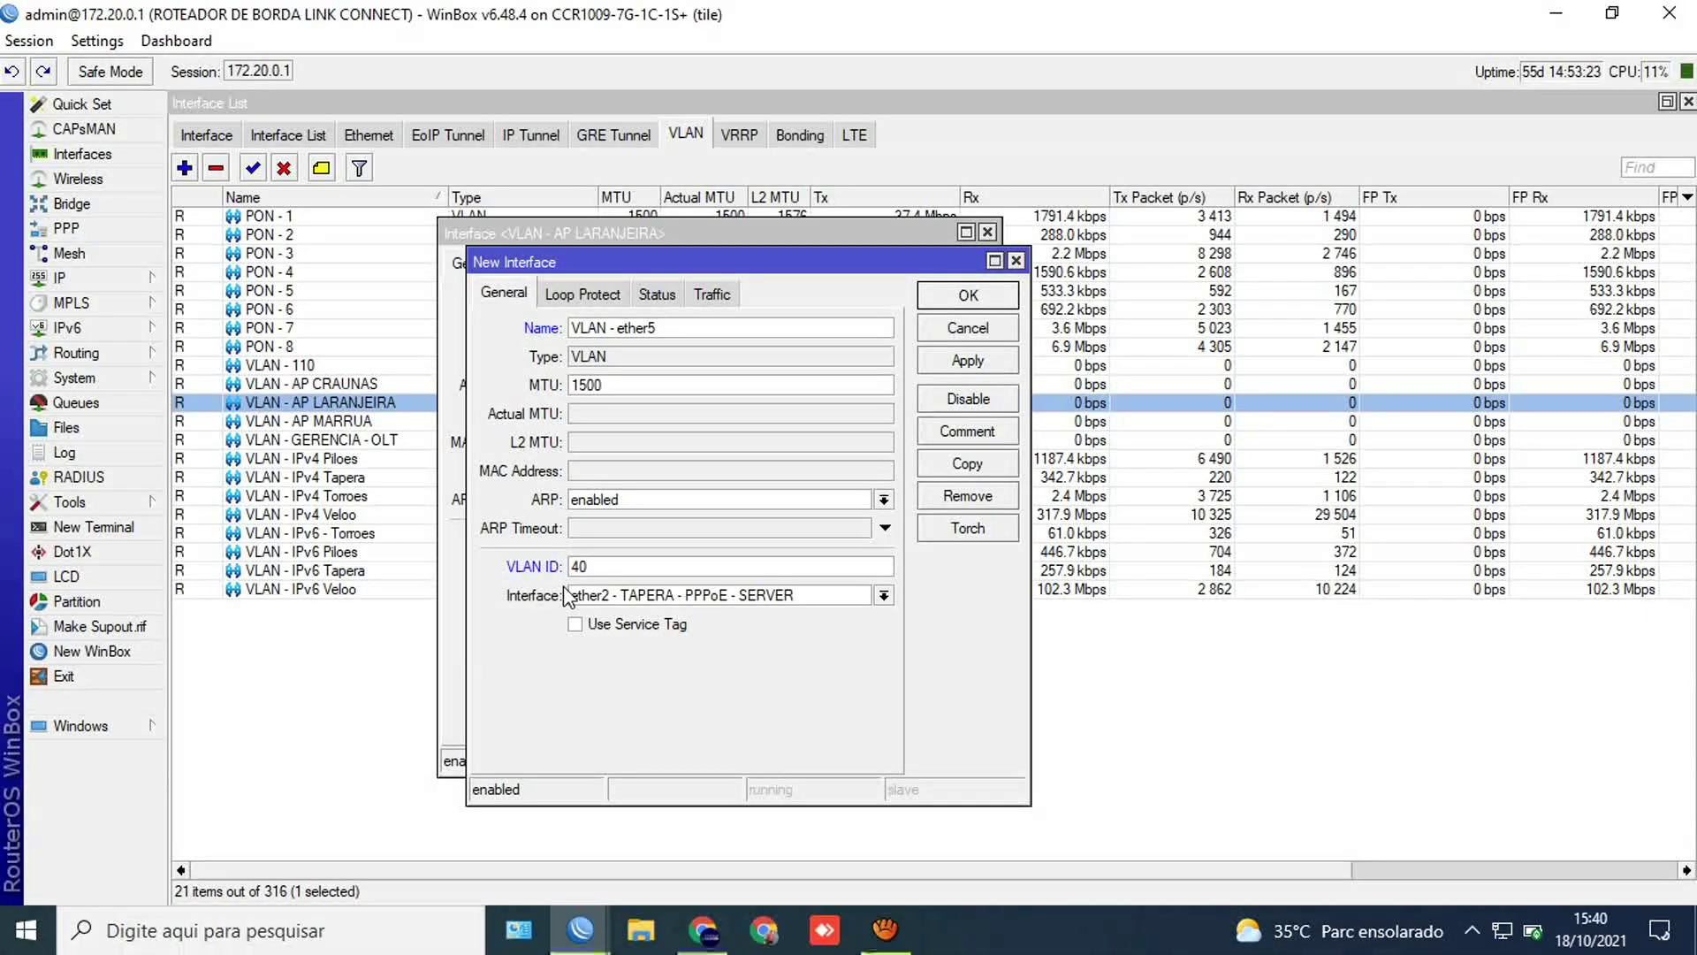
pyautogui.click(953, 360)
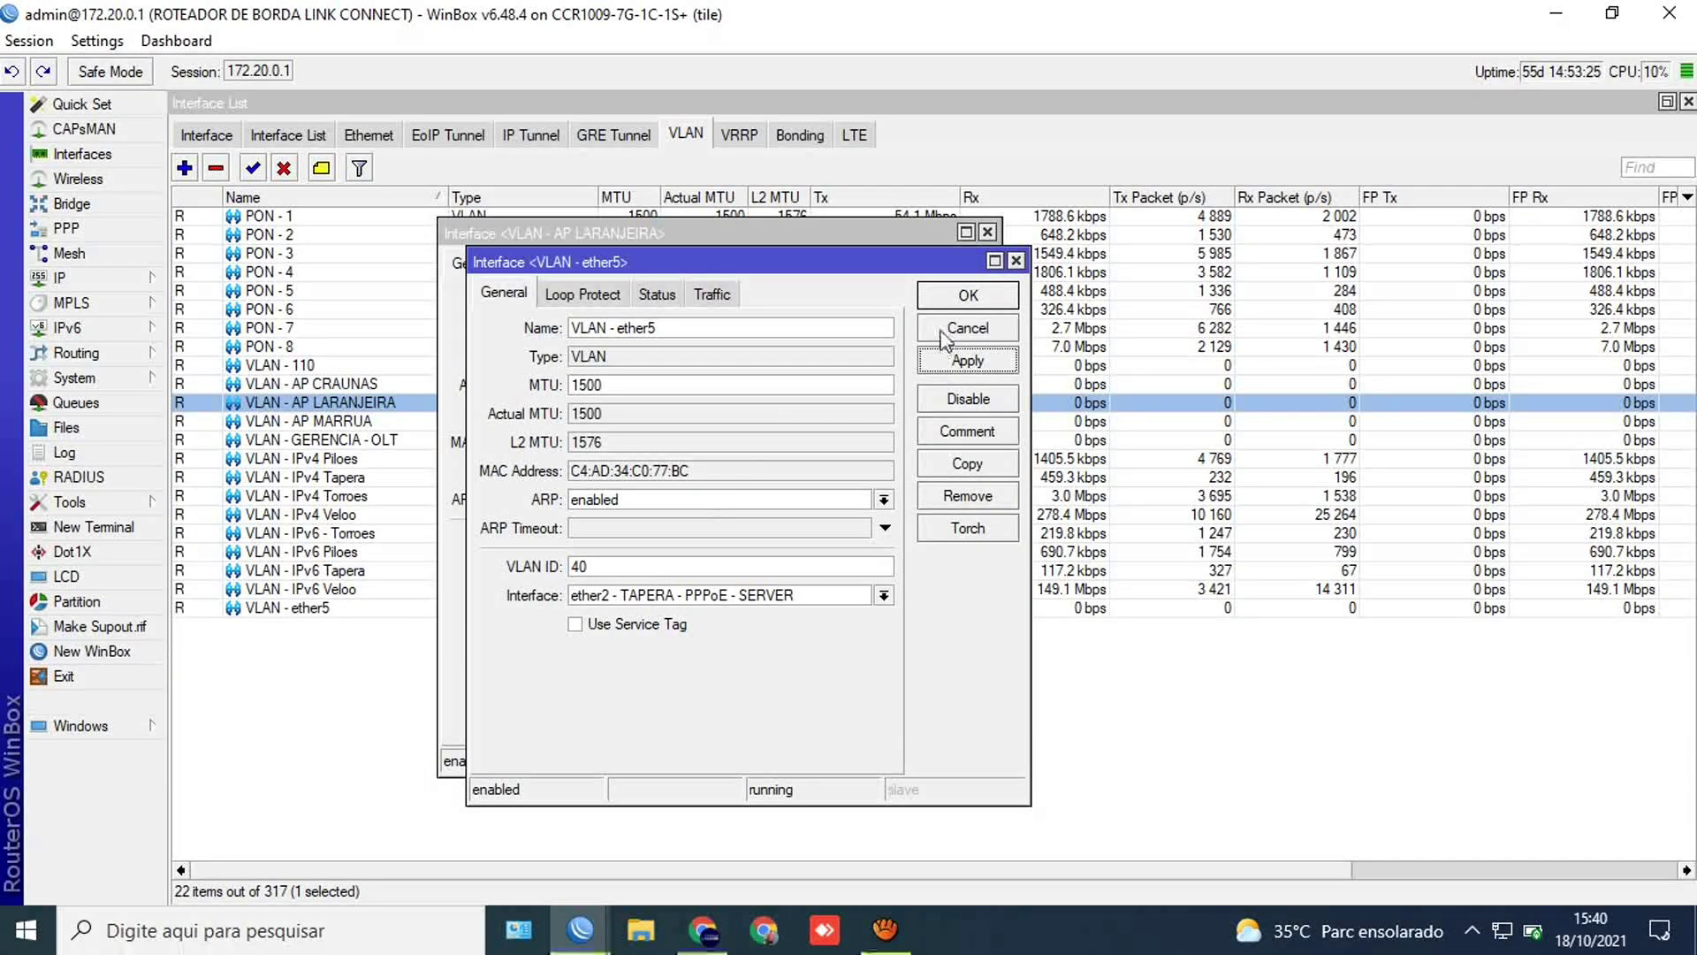
pyautogui.click(949, 303)
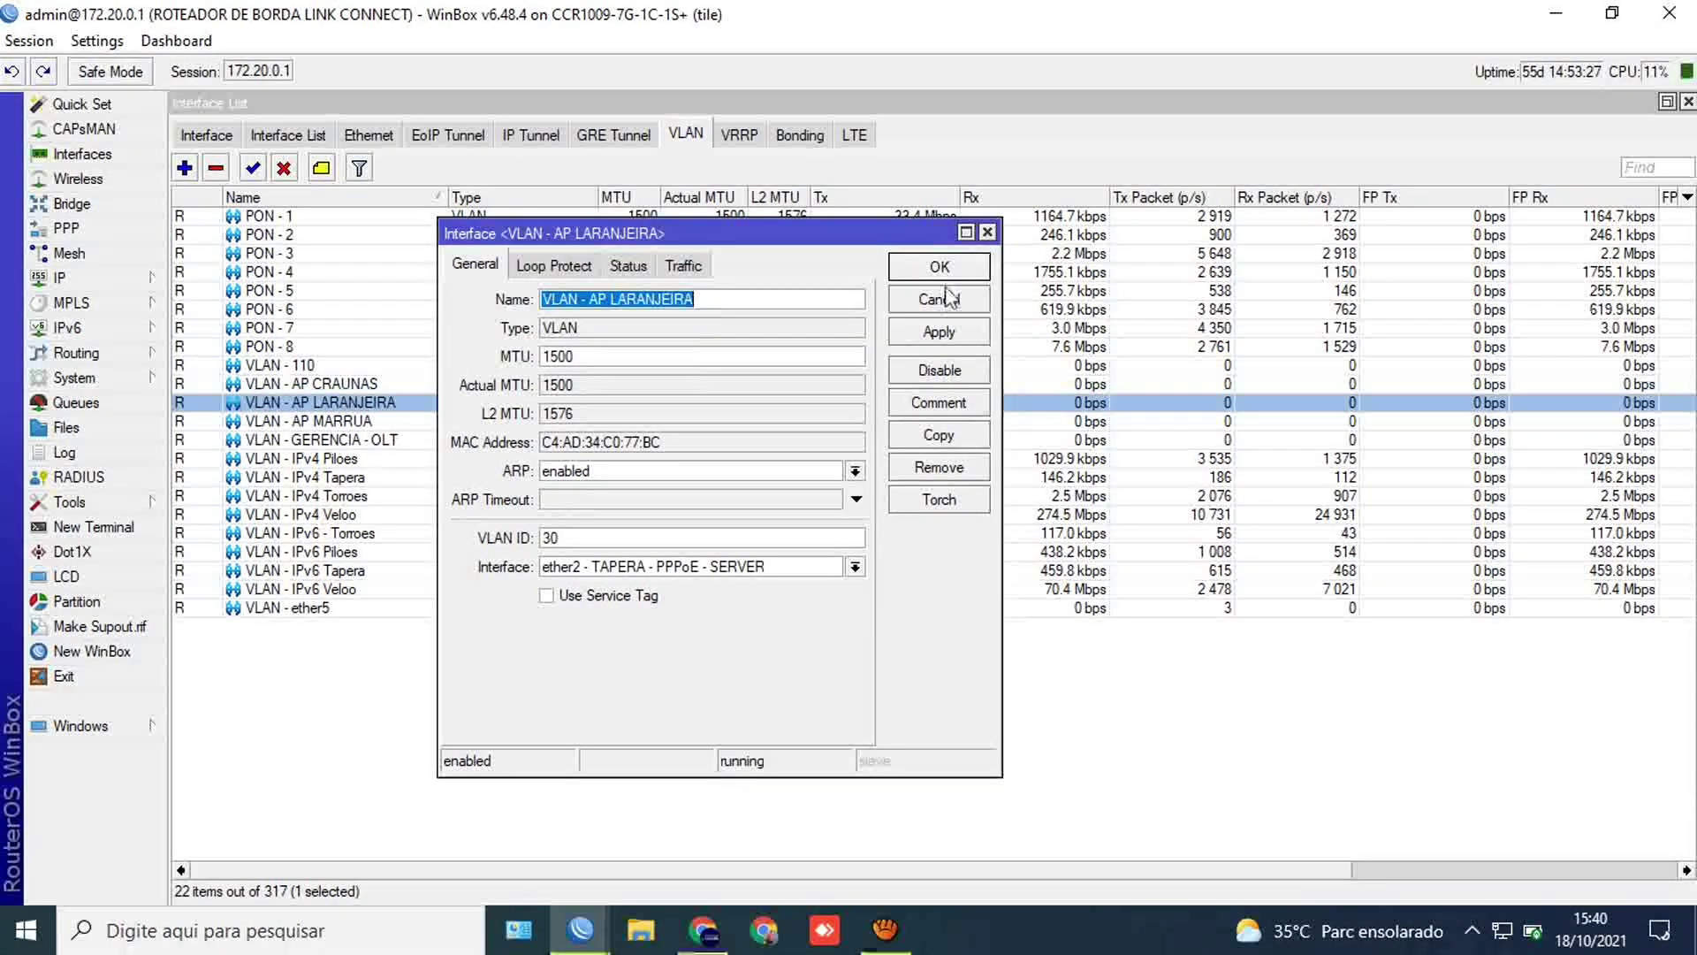
pyautogui.click(942, 274)
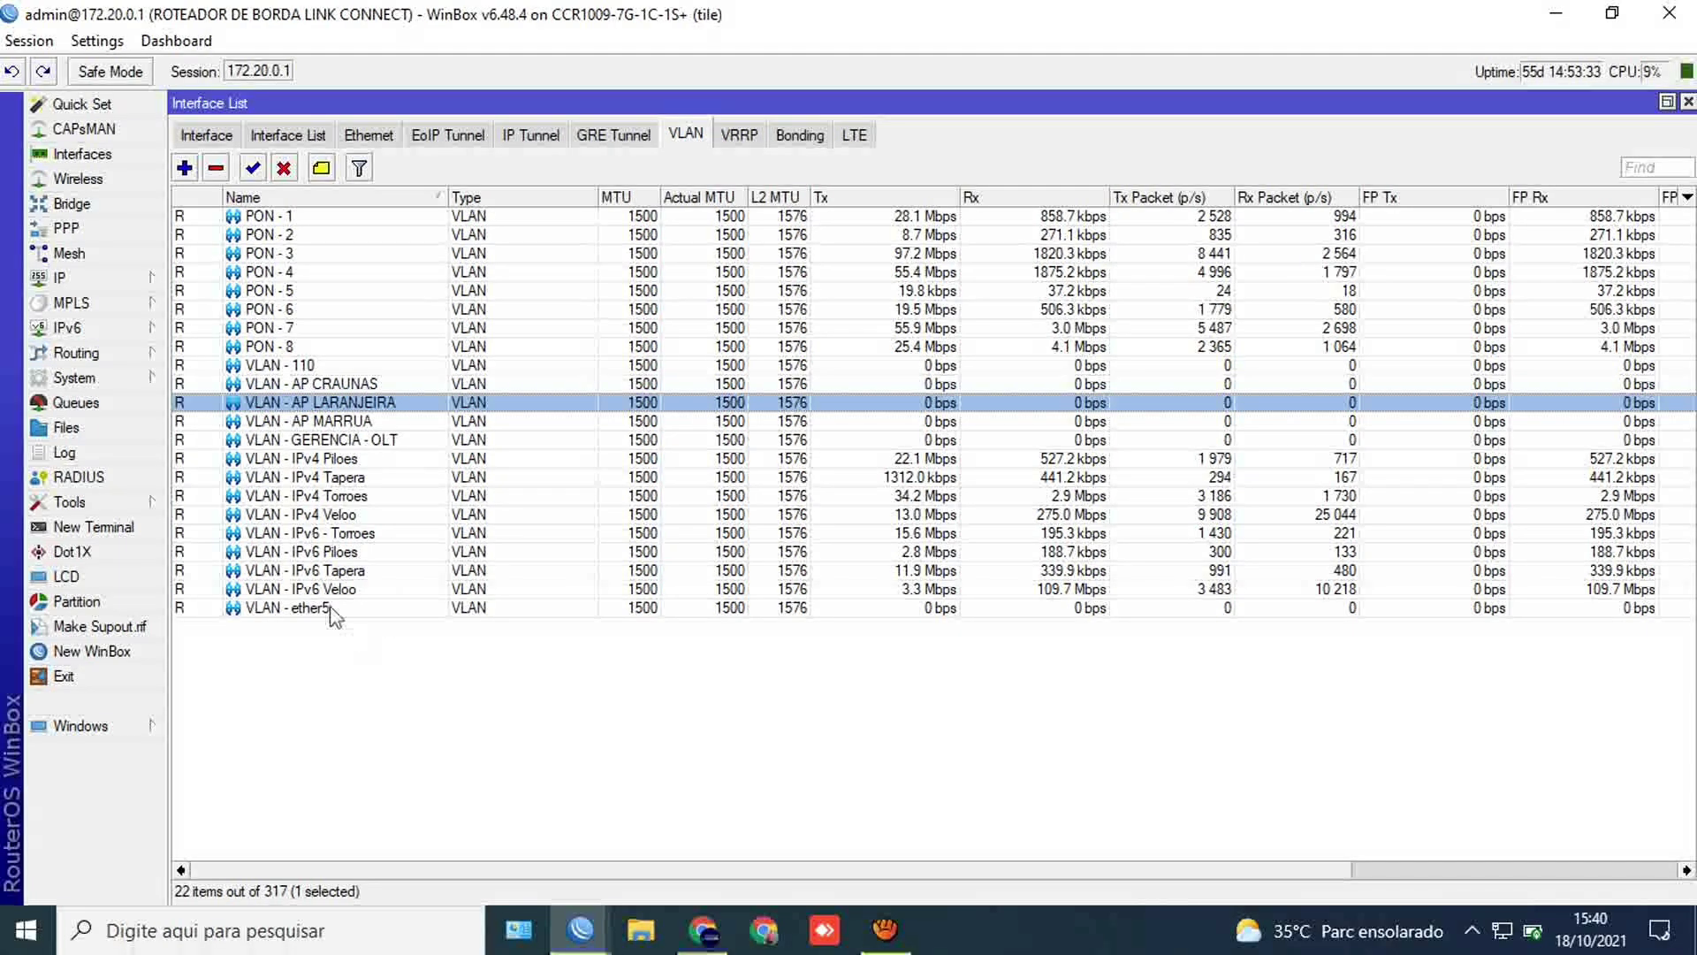
# Step: Check the border router's full interface list and switch to the Tapera-PPPoE-Server WinBox session
pyautogui.click(207, 134)
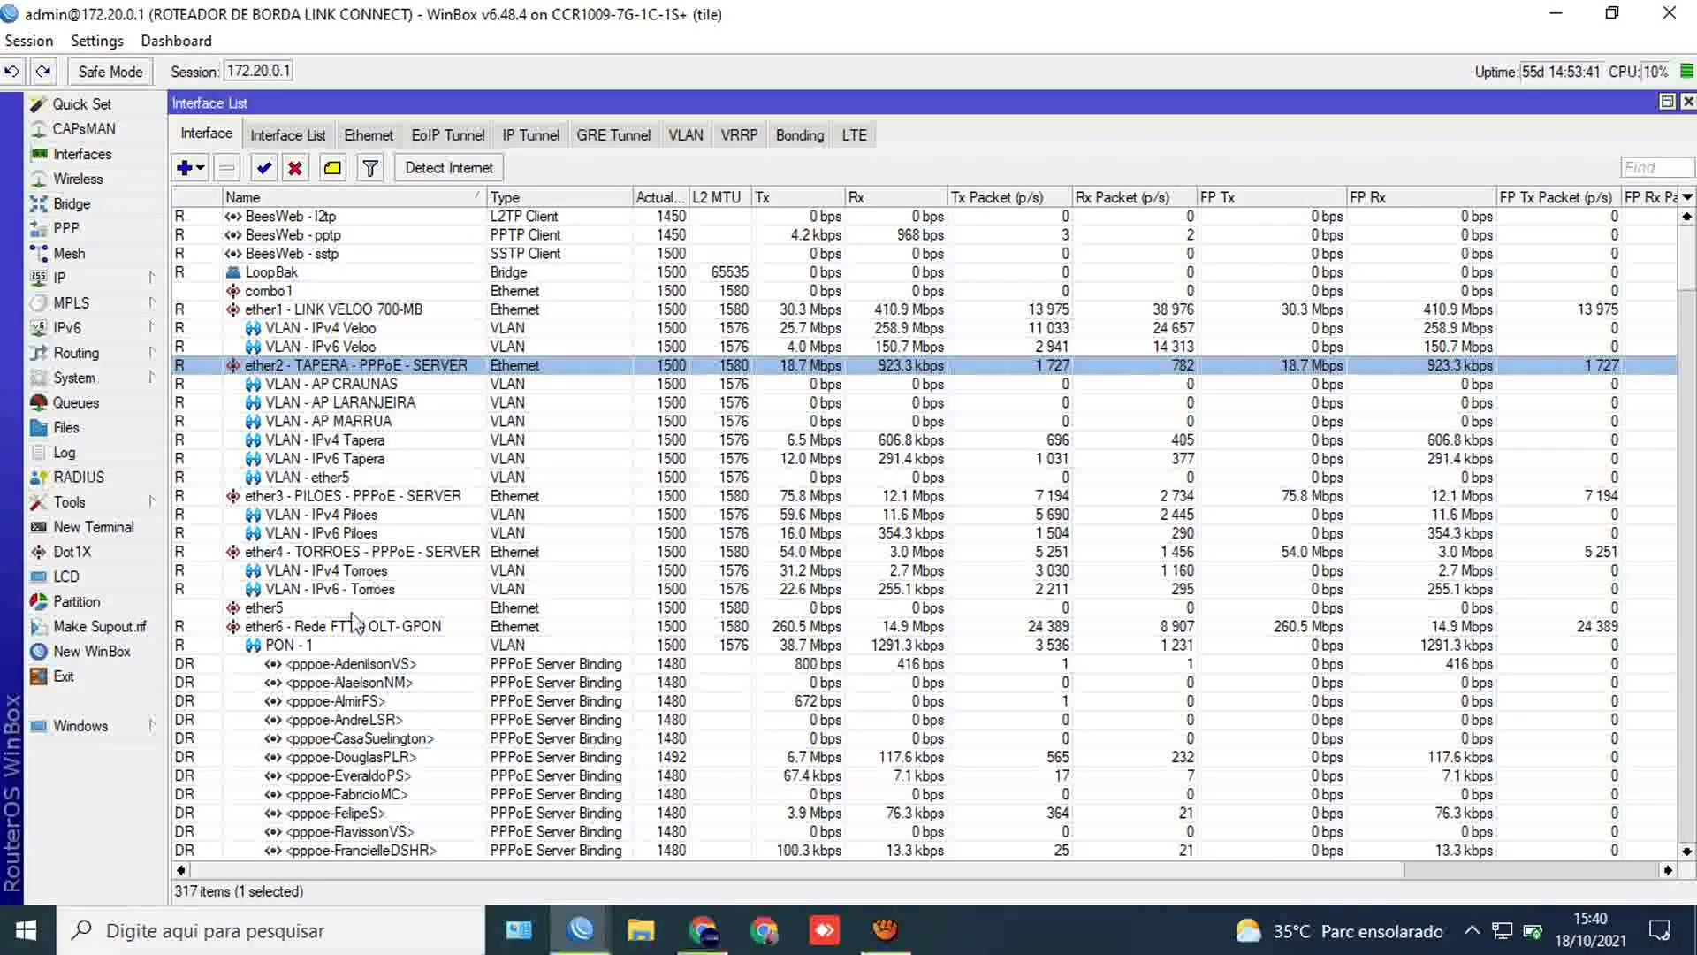
pyautogui.click(63, 279)
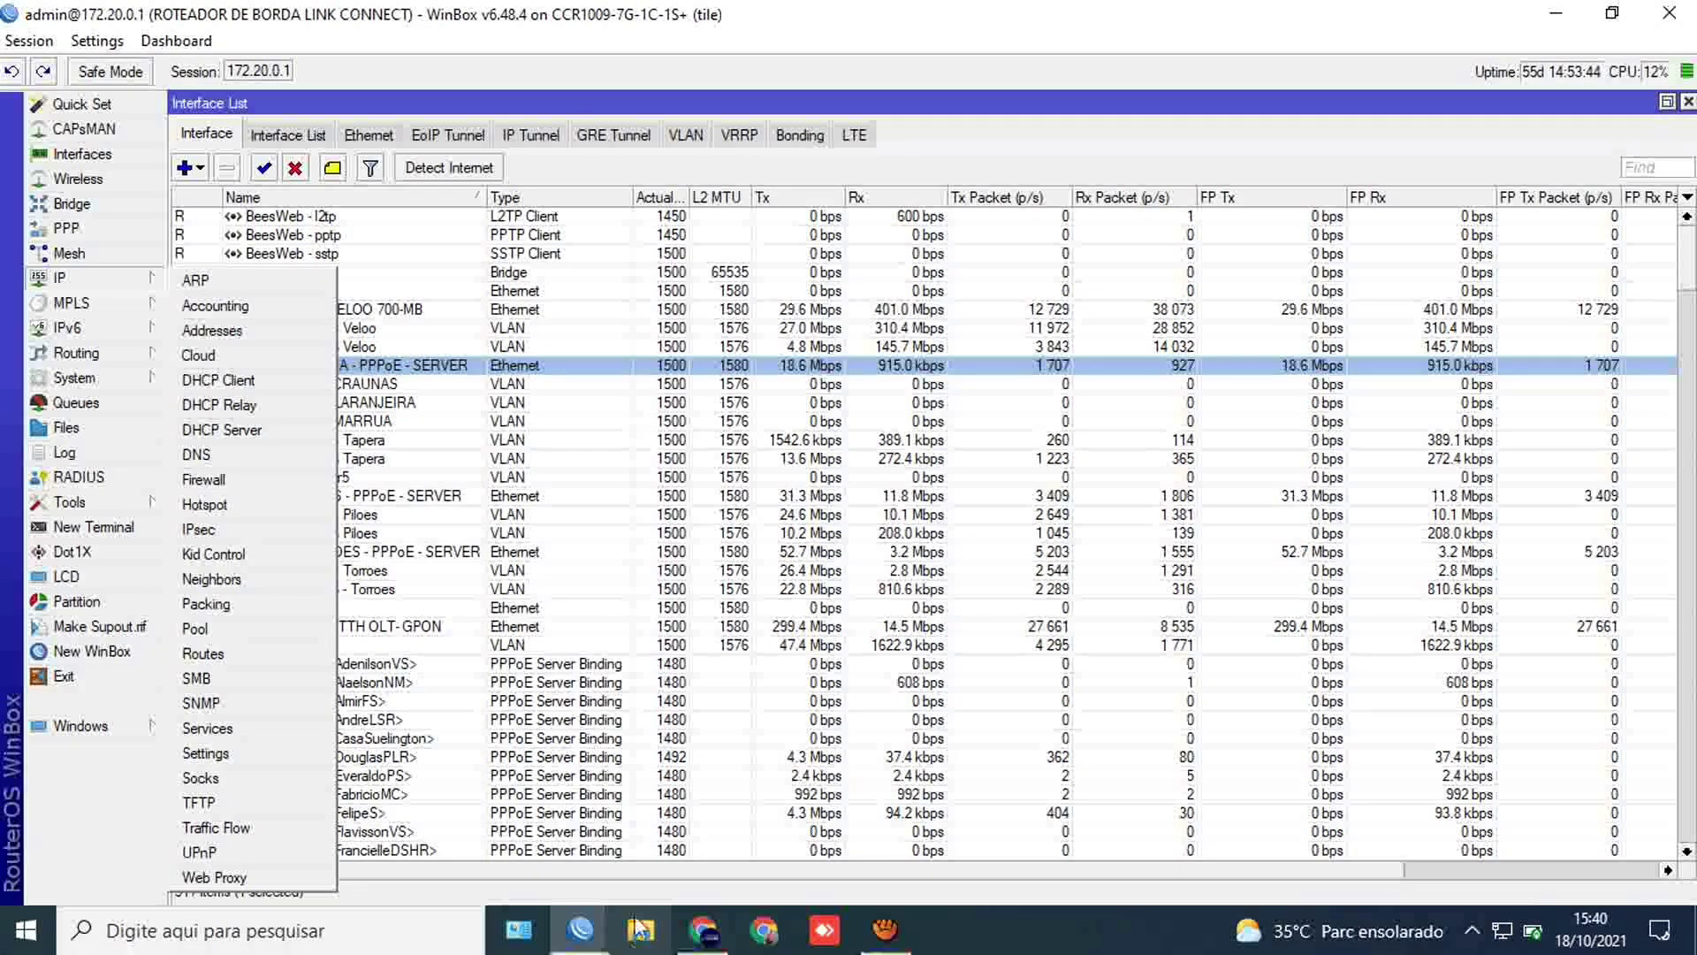
pyautogui.click(580, 929)
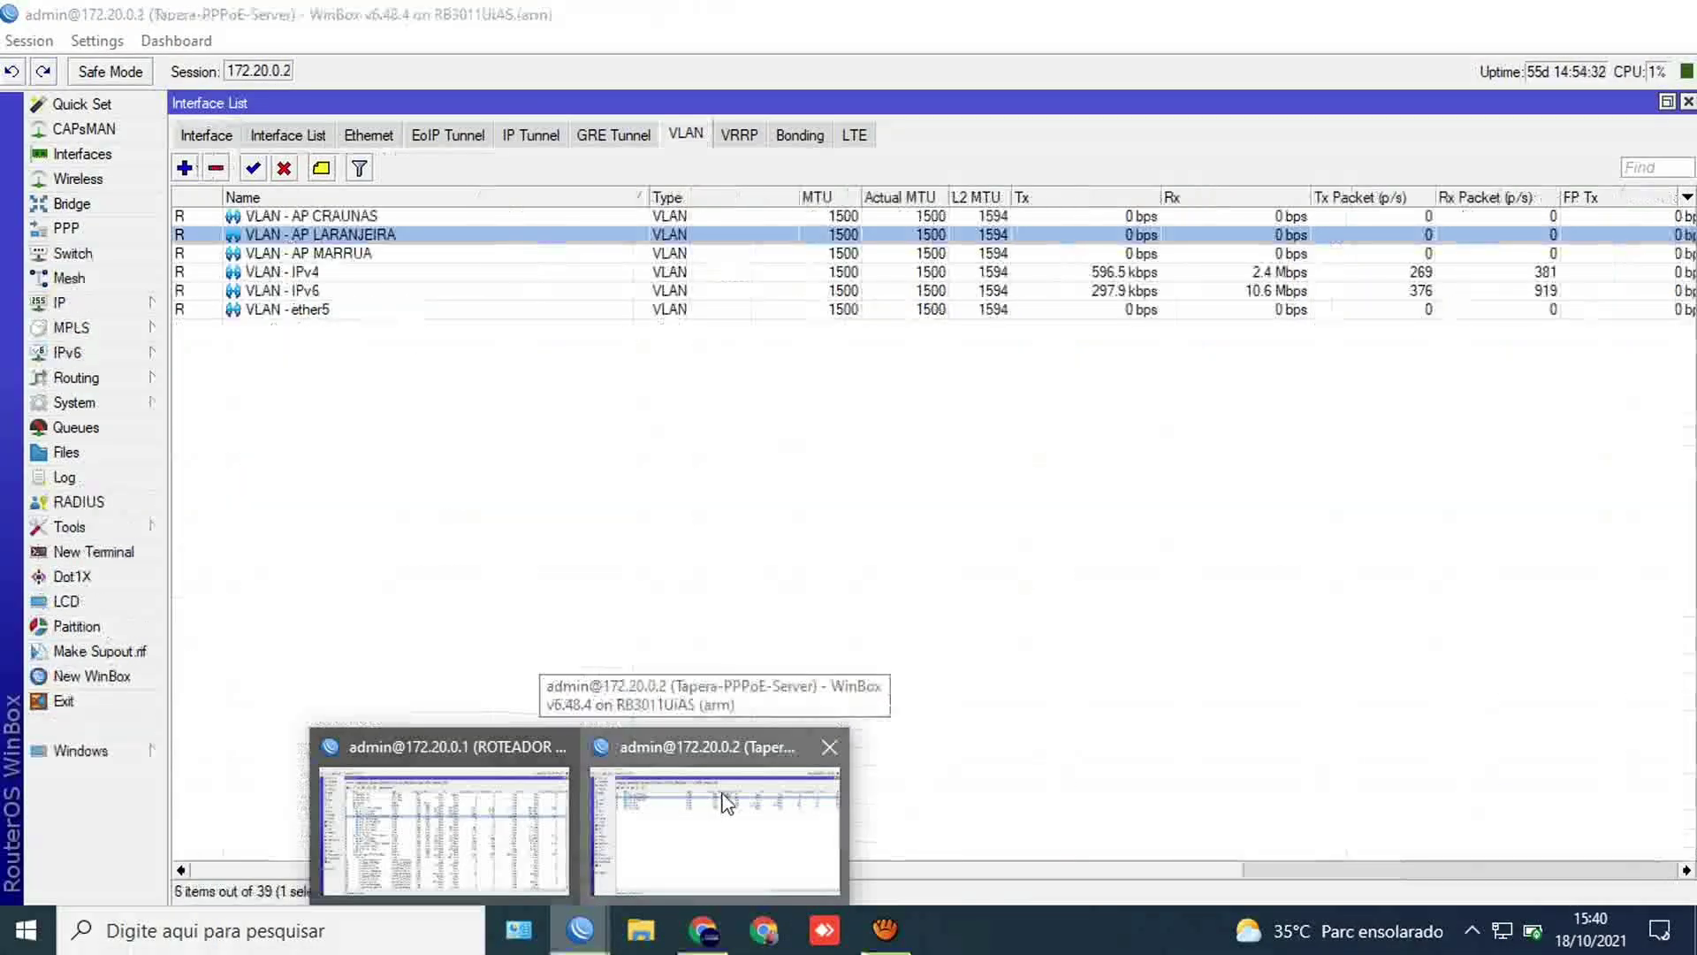
pyautogui.click(726, 800)
pyautogui.click(538, 481)
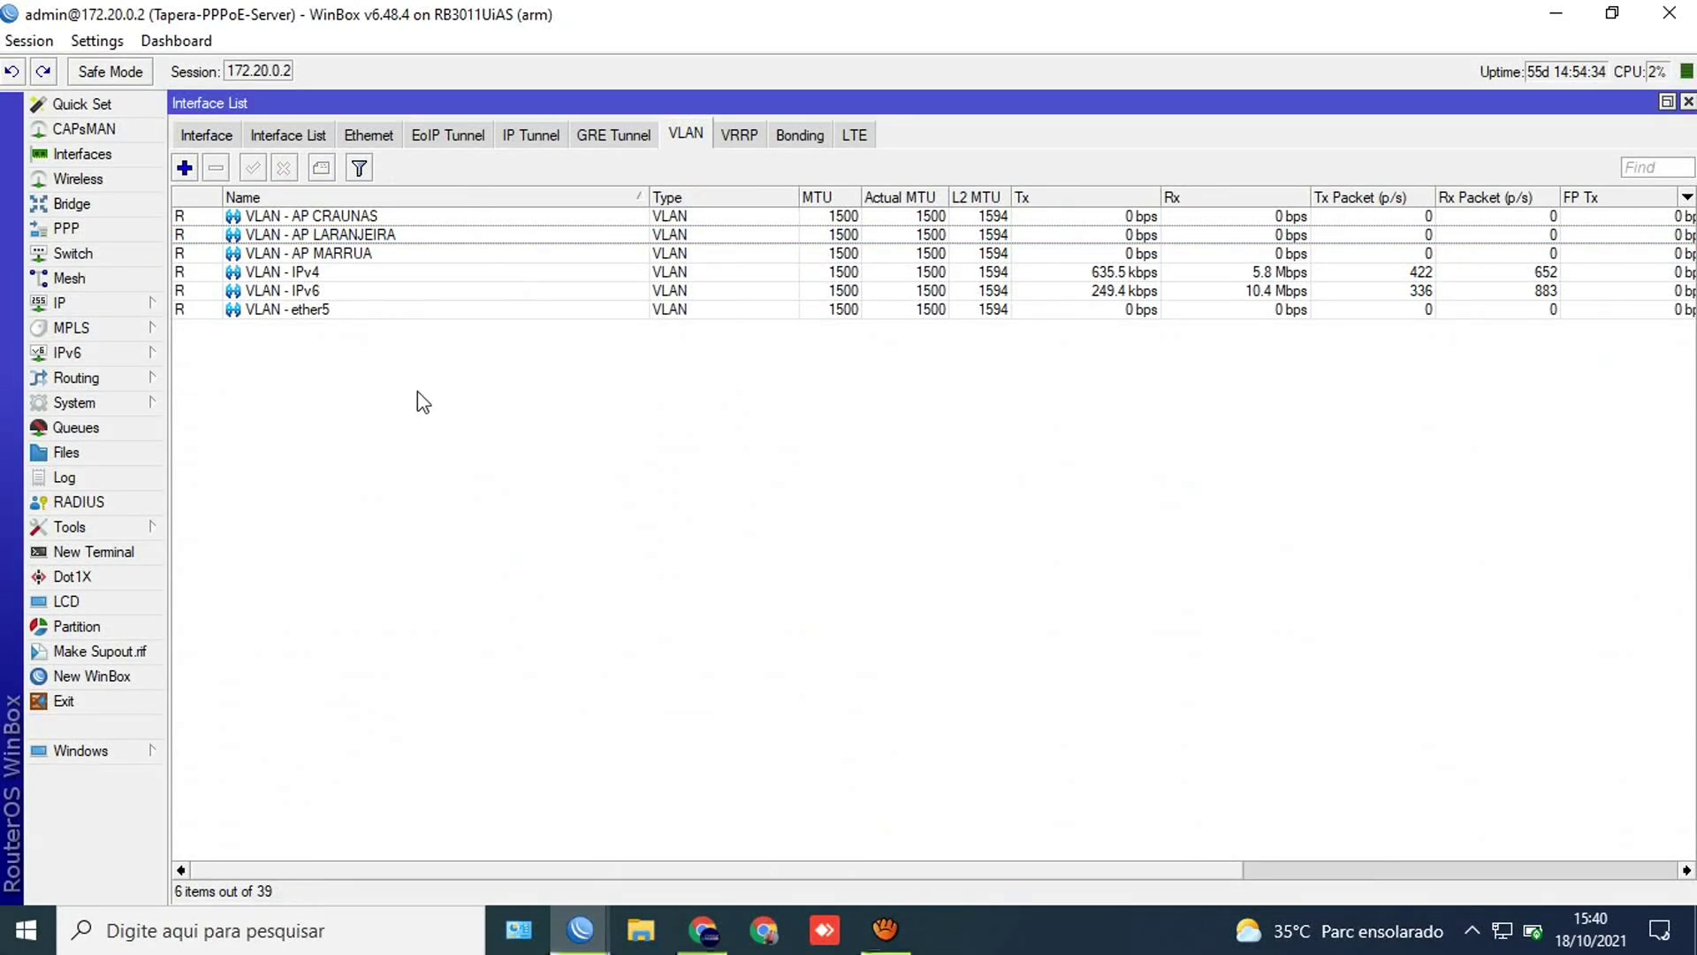
# Step: Review the server's full interface list and add ether3 - AP LADO MARRUA as a port of BRIDGE AP1
pyautogui.click(214, 131)
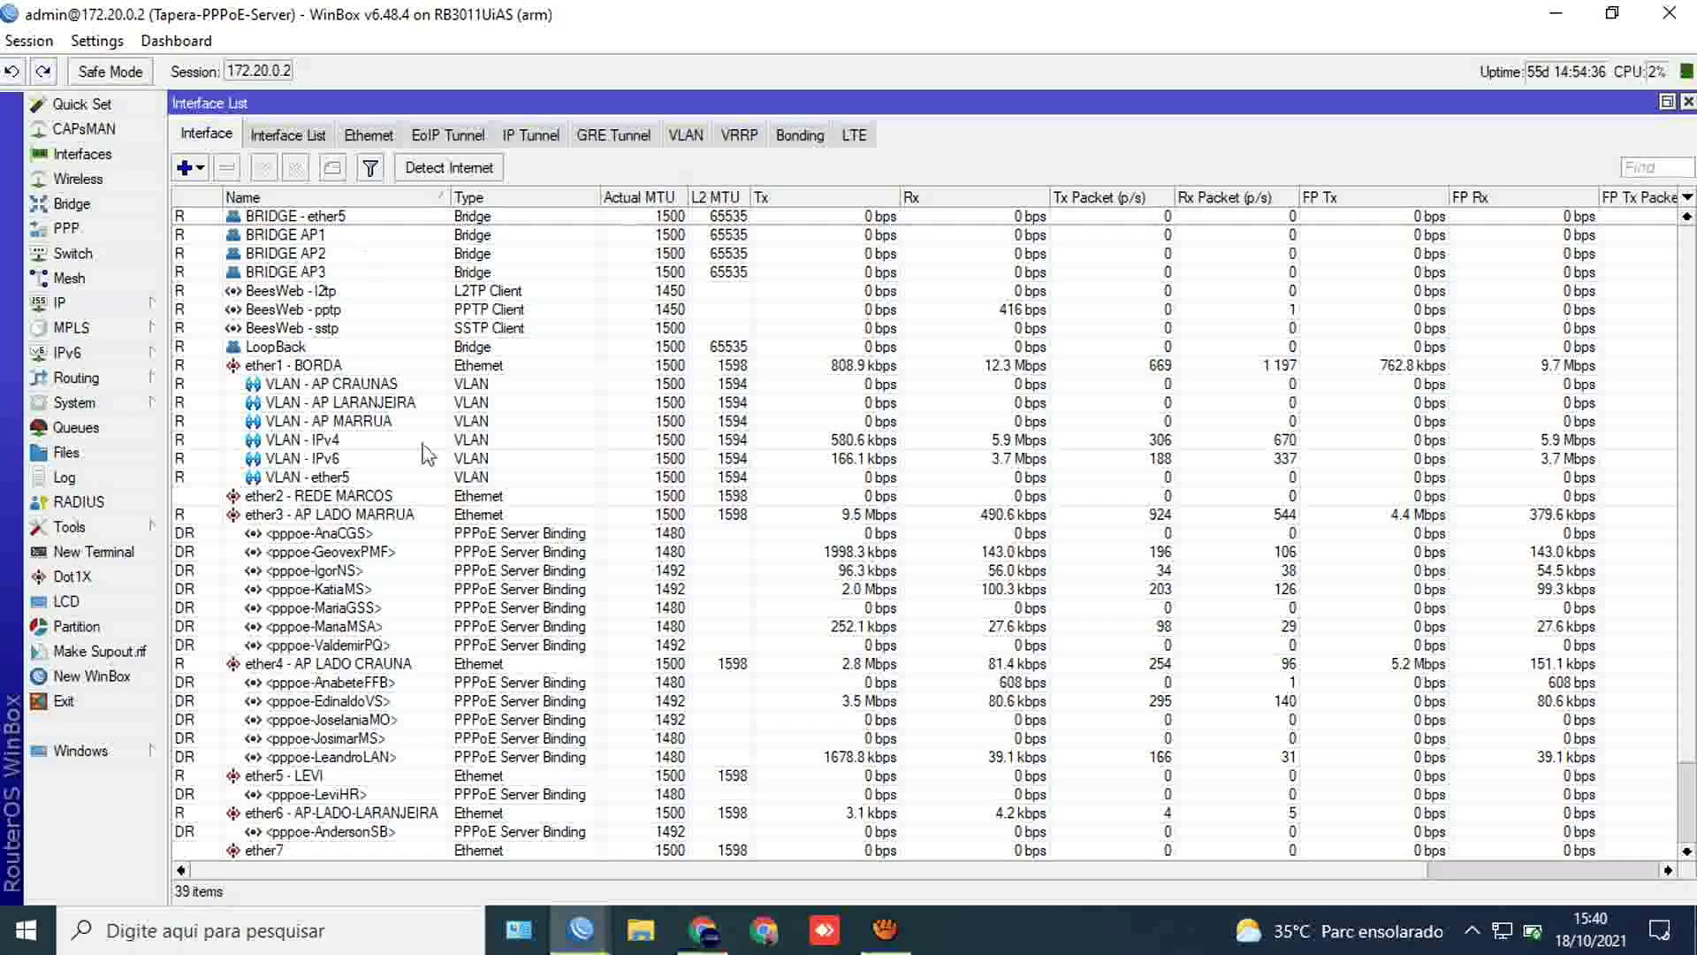
pyautogui.scroll(-2, 451, 460)
pyautogui.scroll(2, 452, 460)
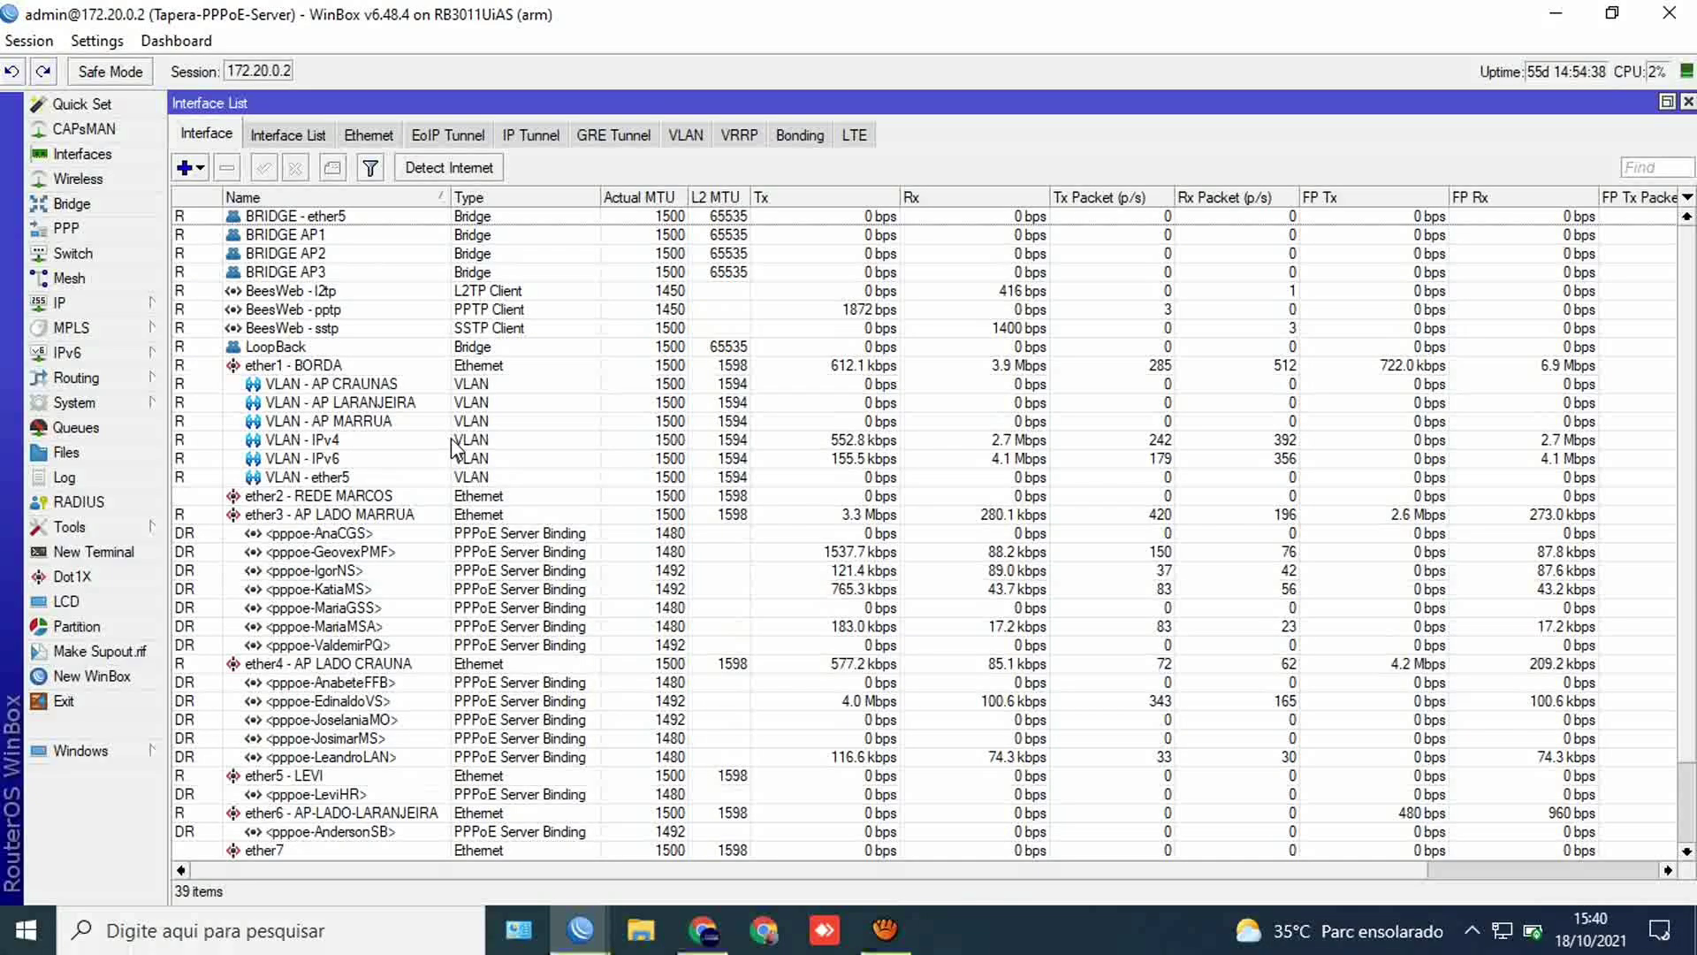
pyautogui.scroll(-1, 454, 448)
pyautogui.scroll(1, 454, 448)
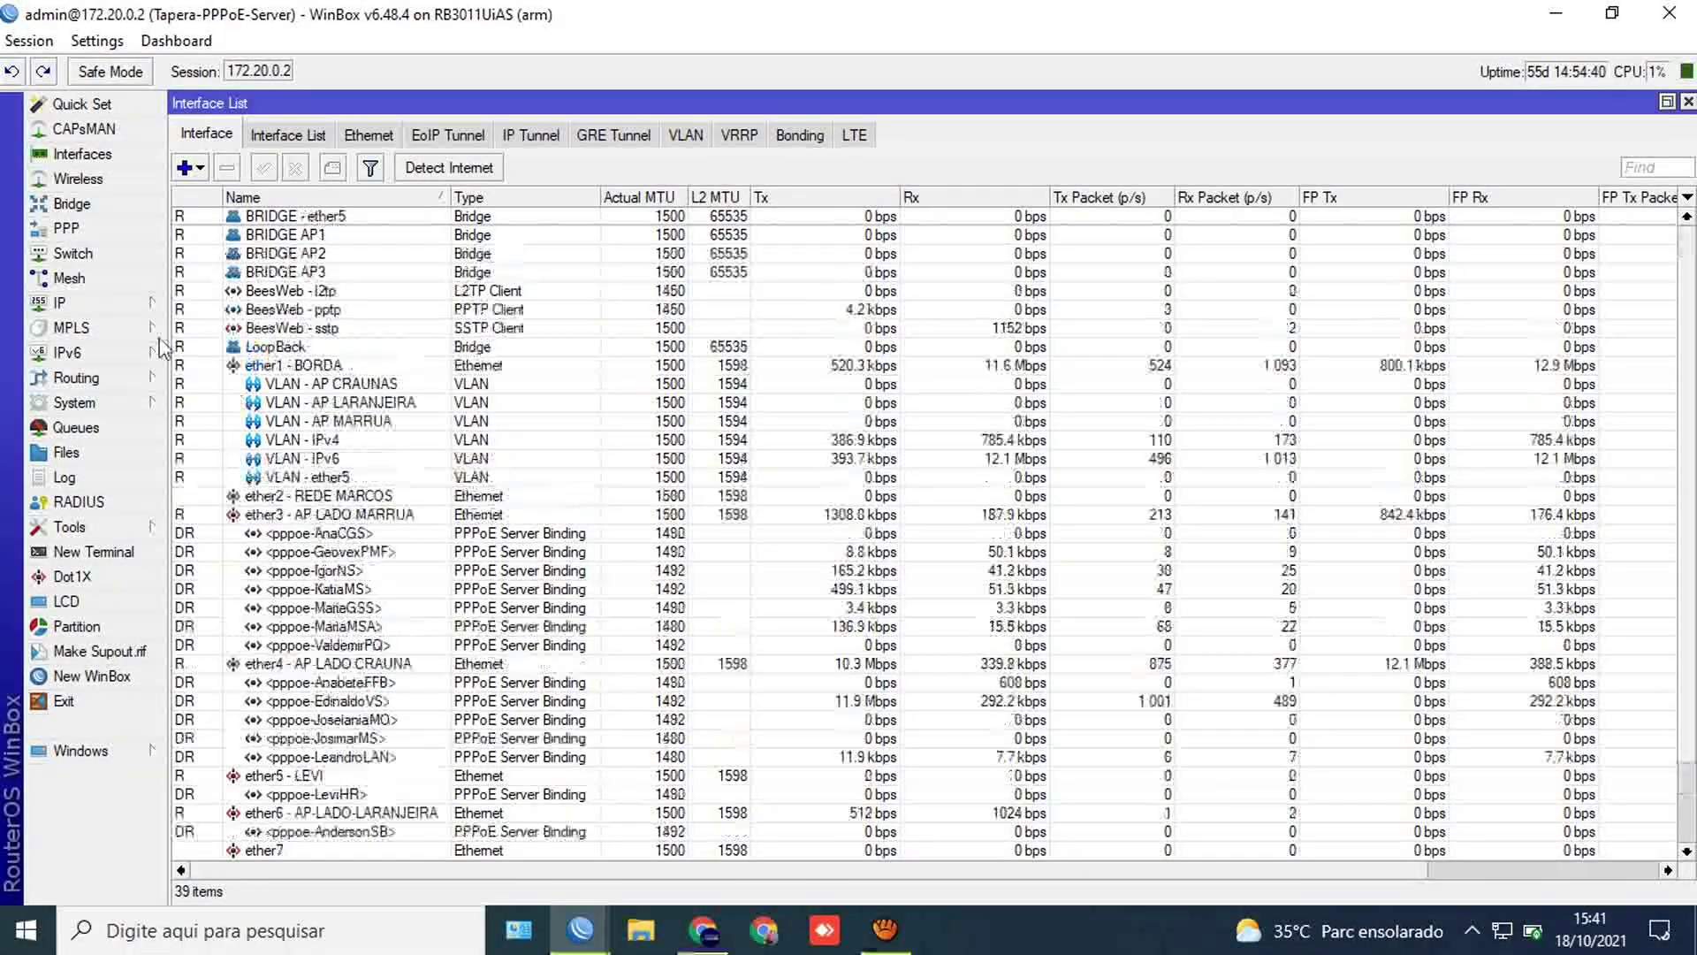
pyautogui.click(72, 204)
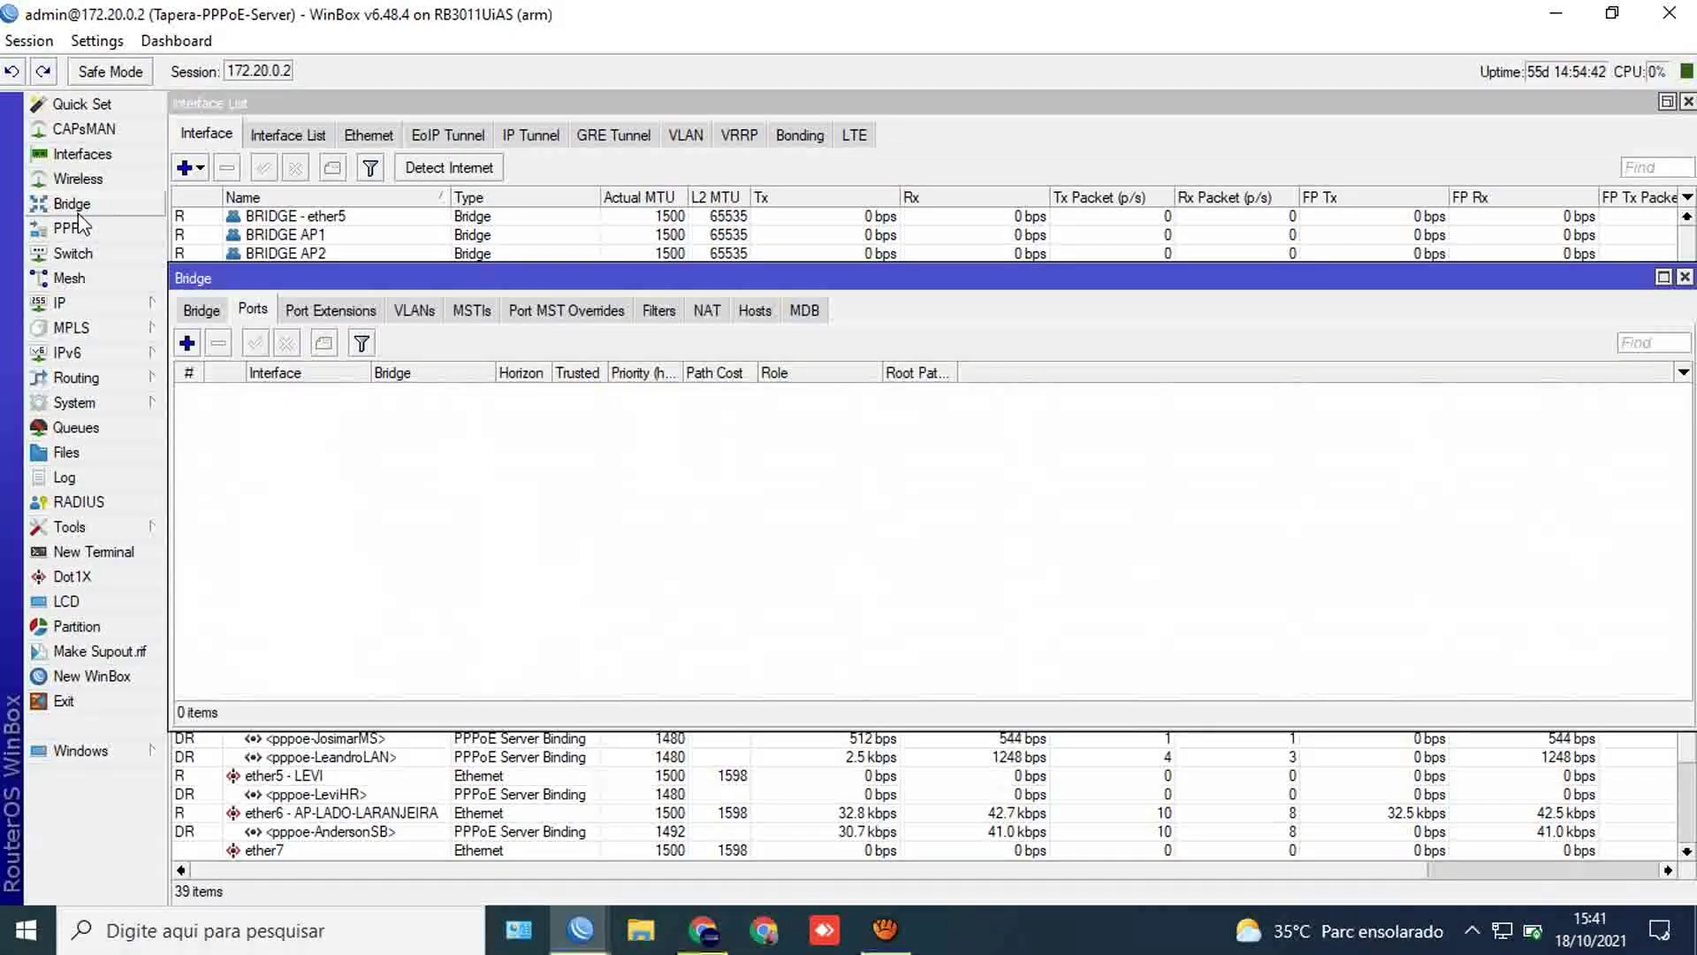
pyautogui.click(187, 343)
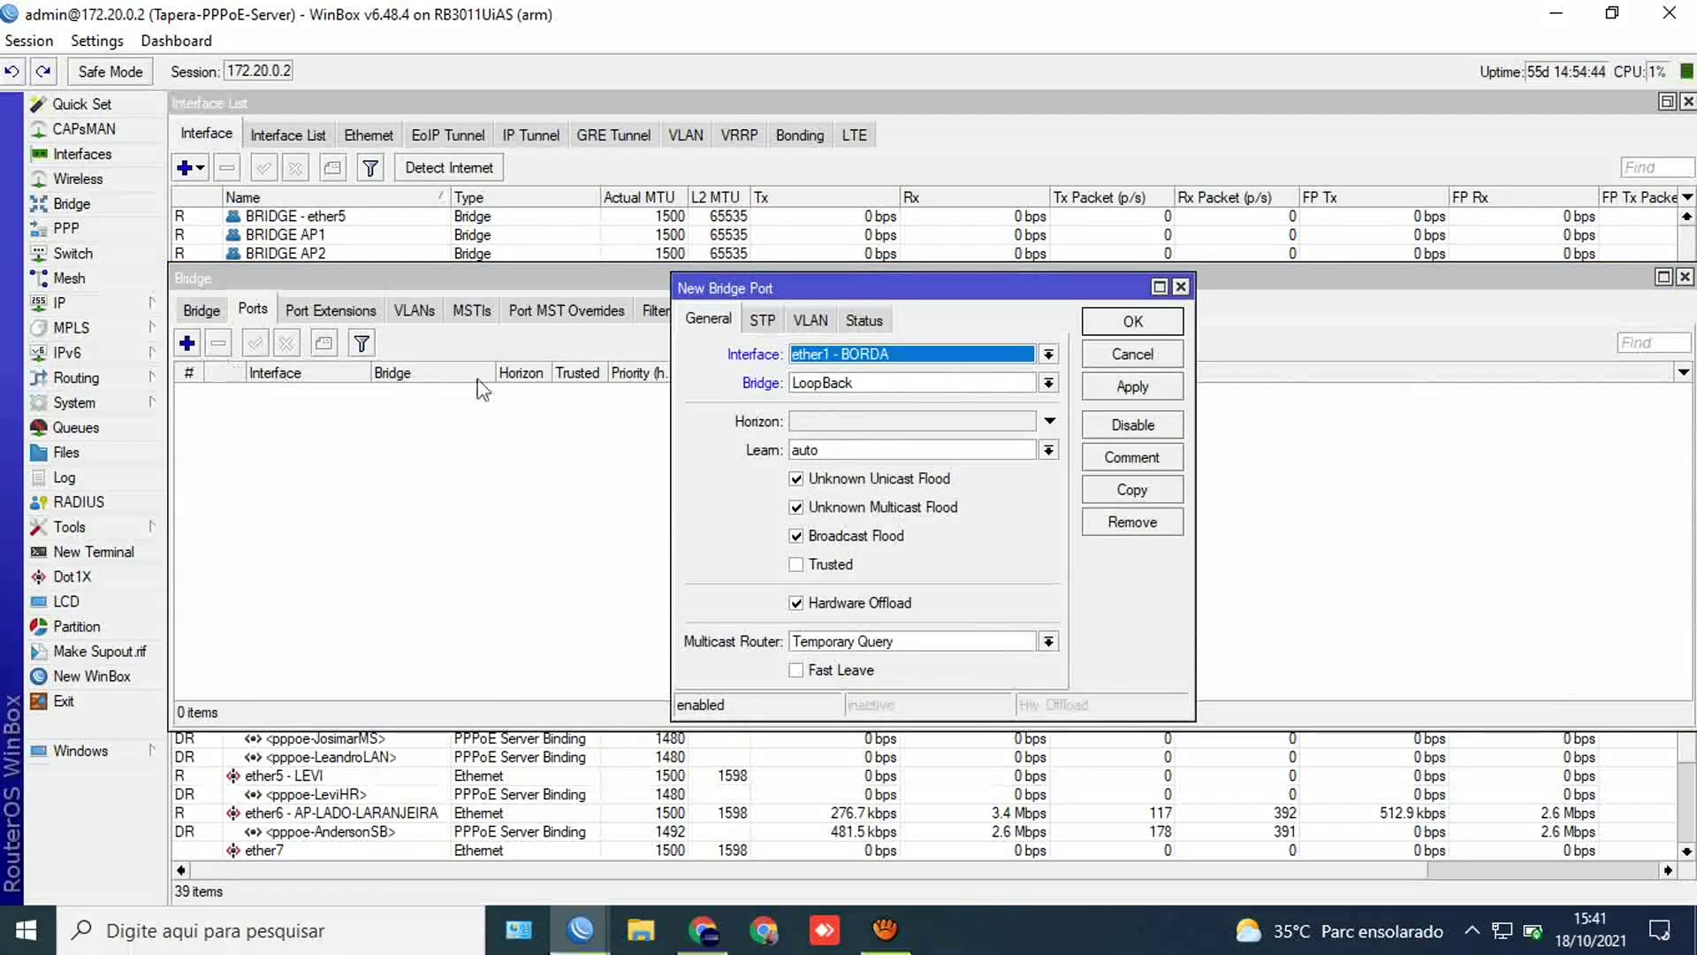
pyautogui.click(848, 363)
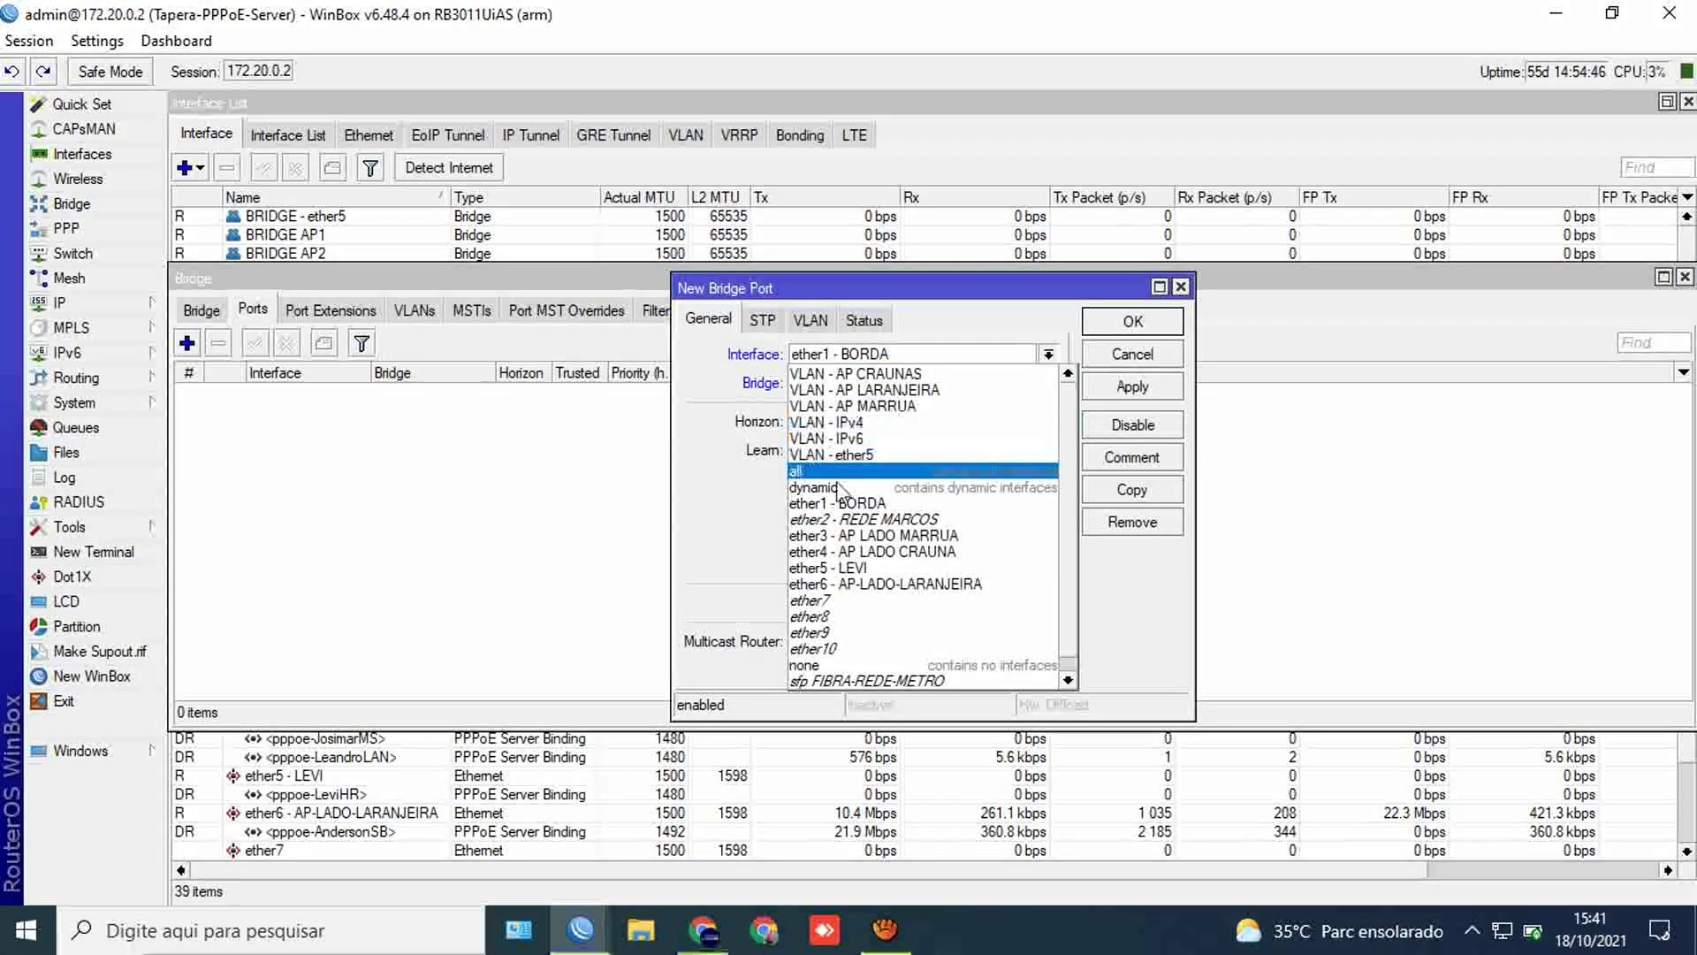
pyautogui.click(881, 537)
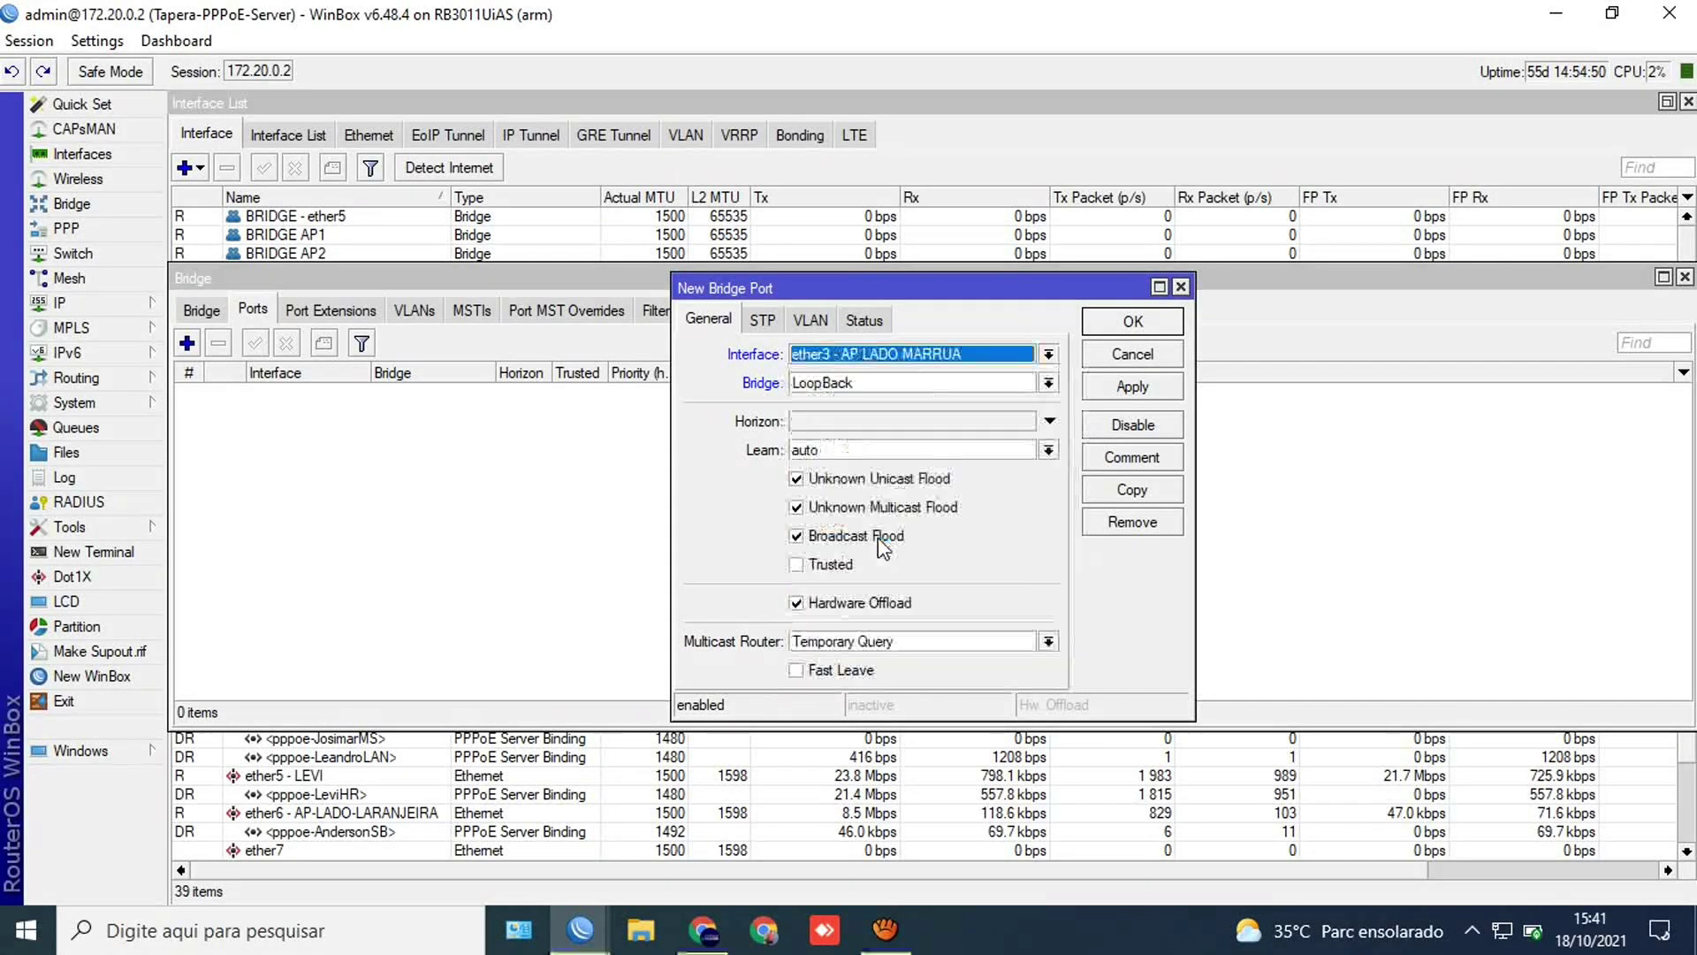
pyautogui.click(857, 381)
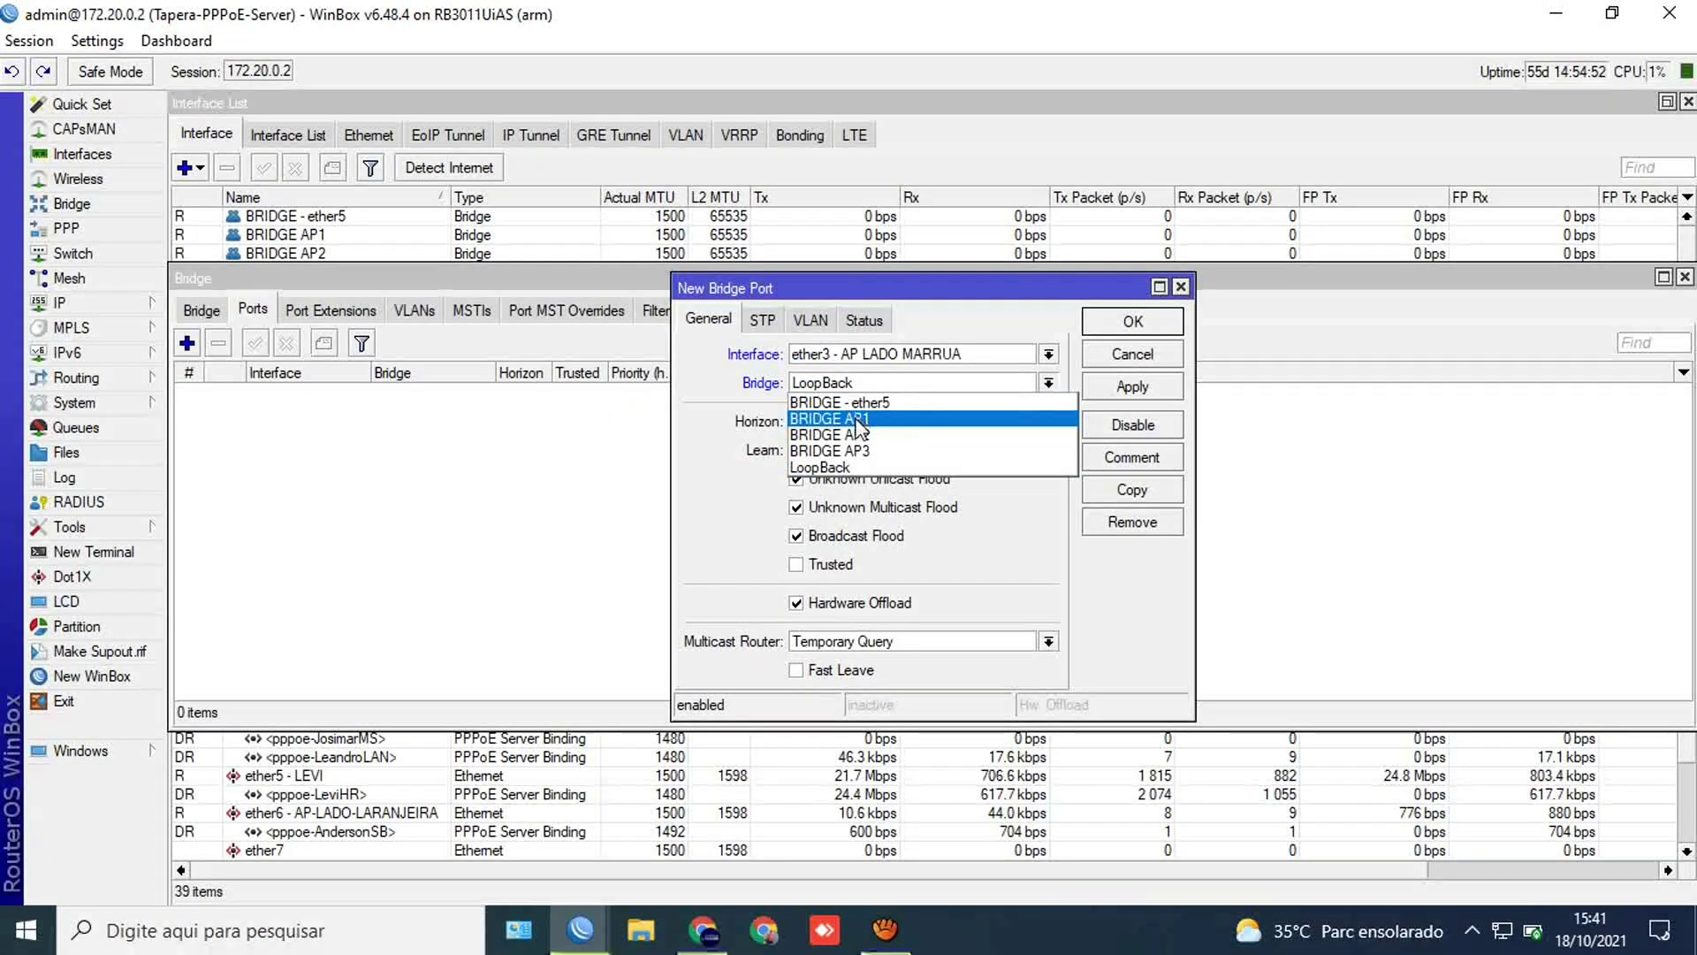
pyautogui.click(834, 422)
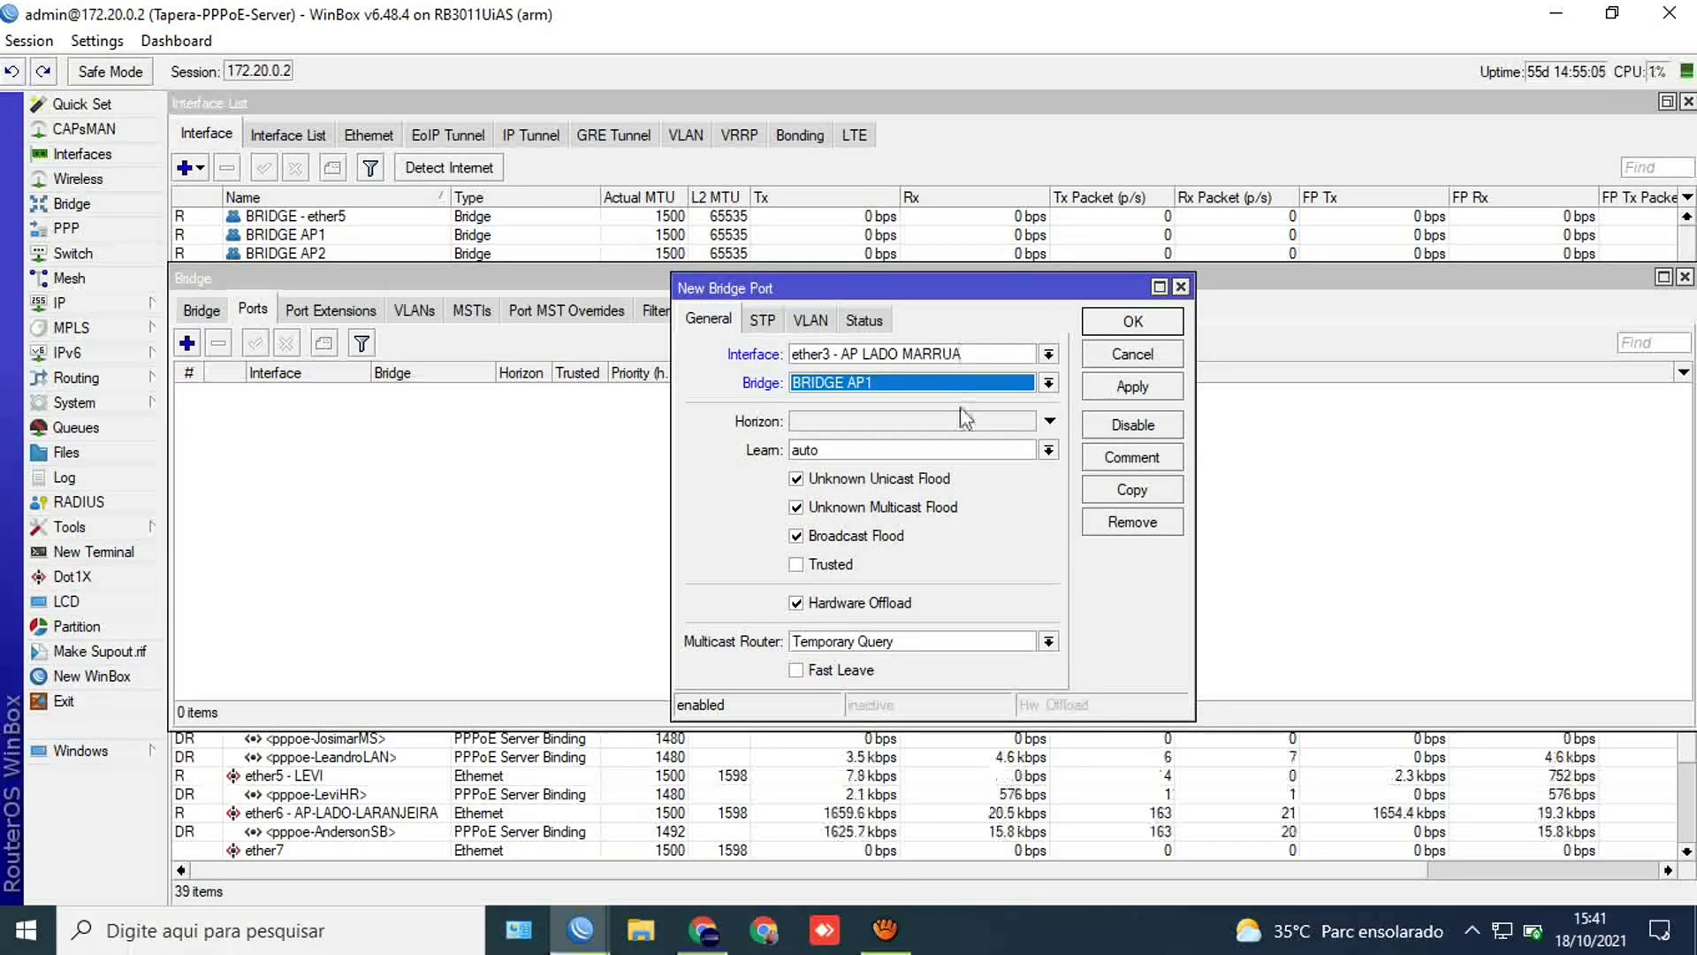
pyautogui.click(1128, 389)
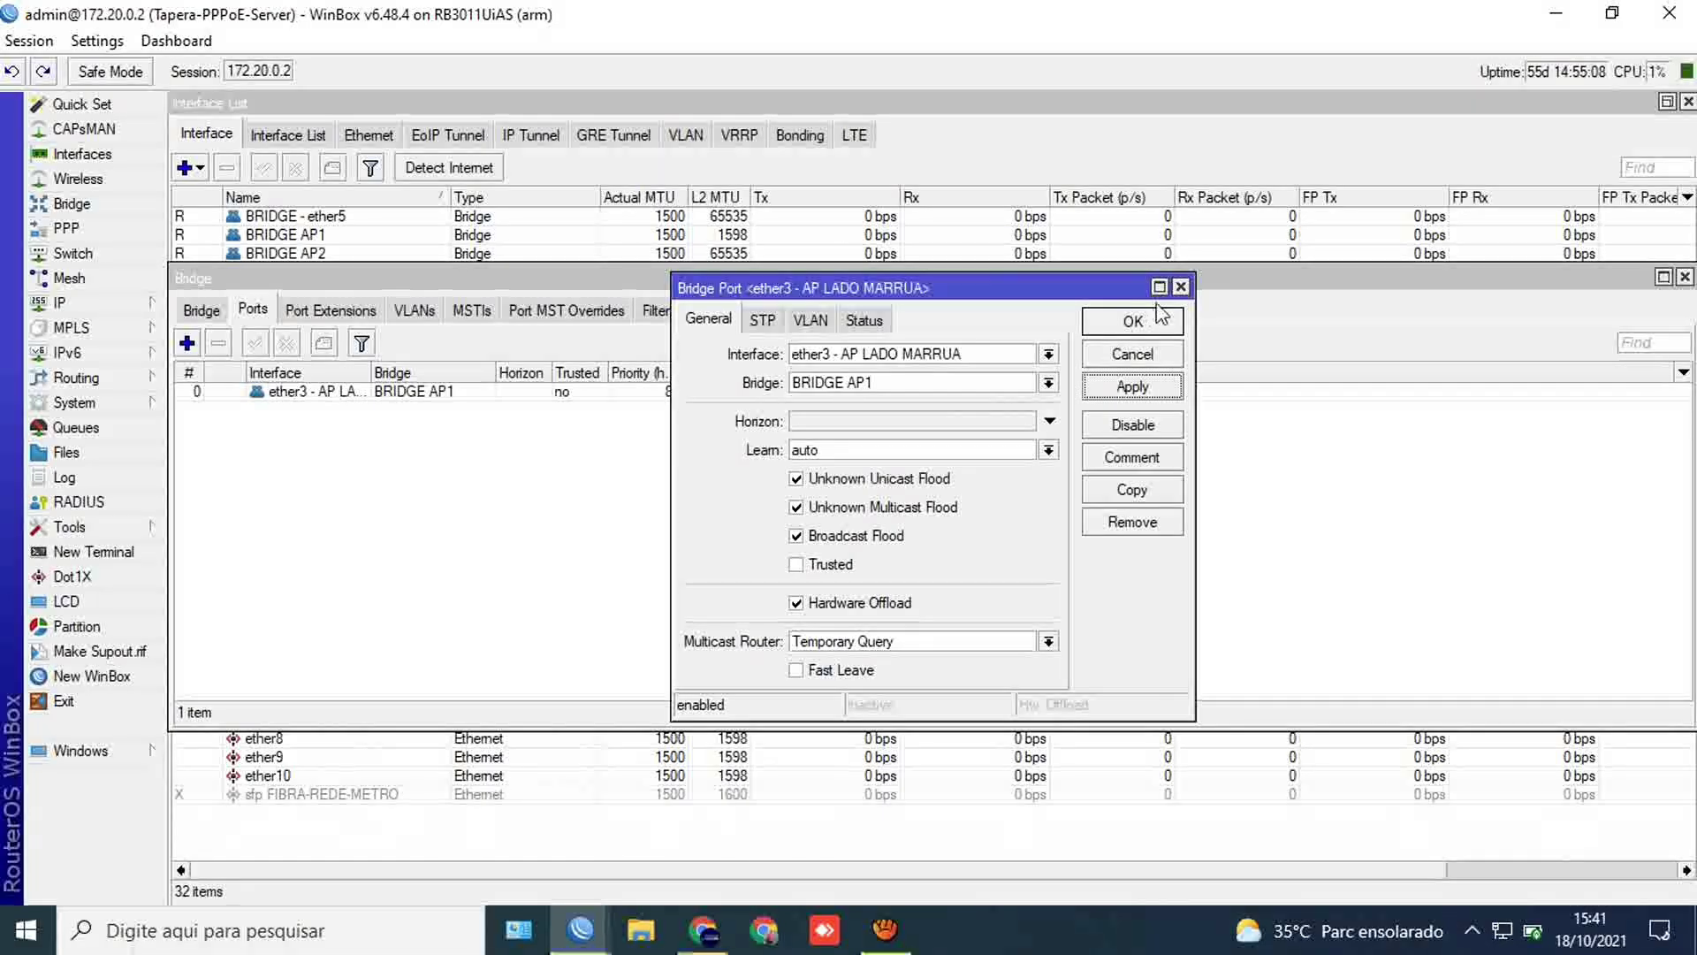
# Step: Copy the ether3 port entry to add VLAN - AP MARRUA to BRIDGE AP1, and widen the Interface column of the port list
pyautogui.click(1127, 491)
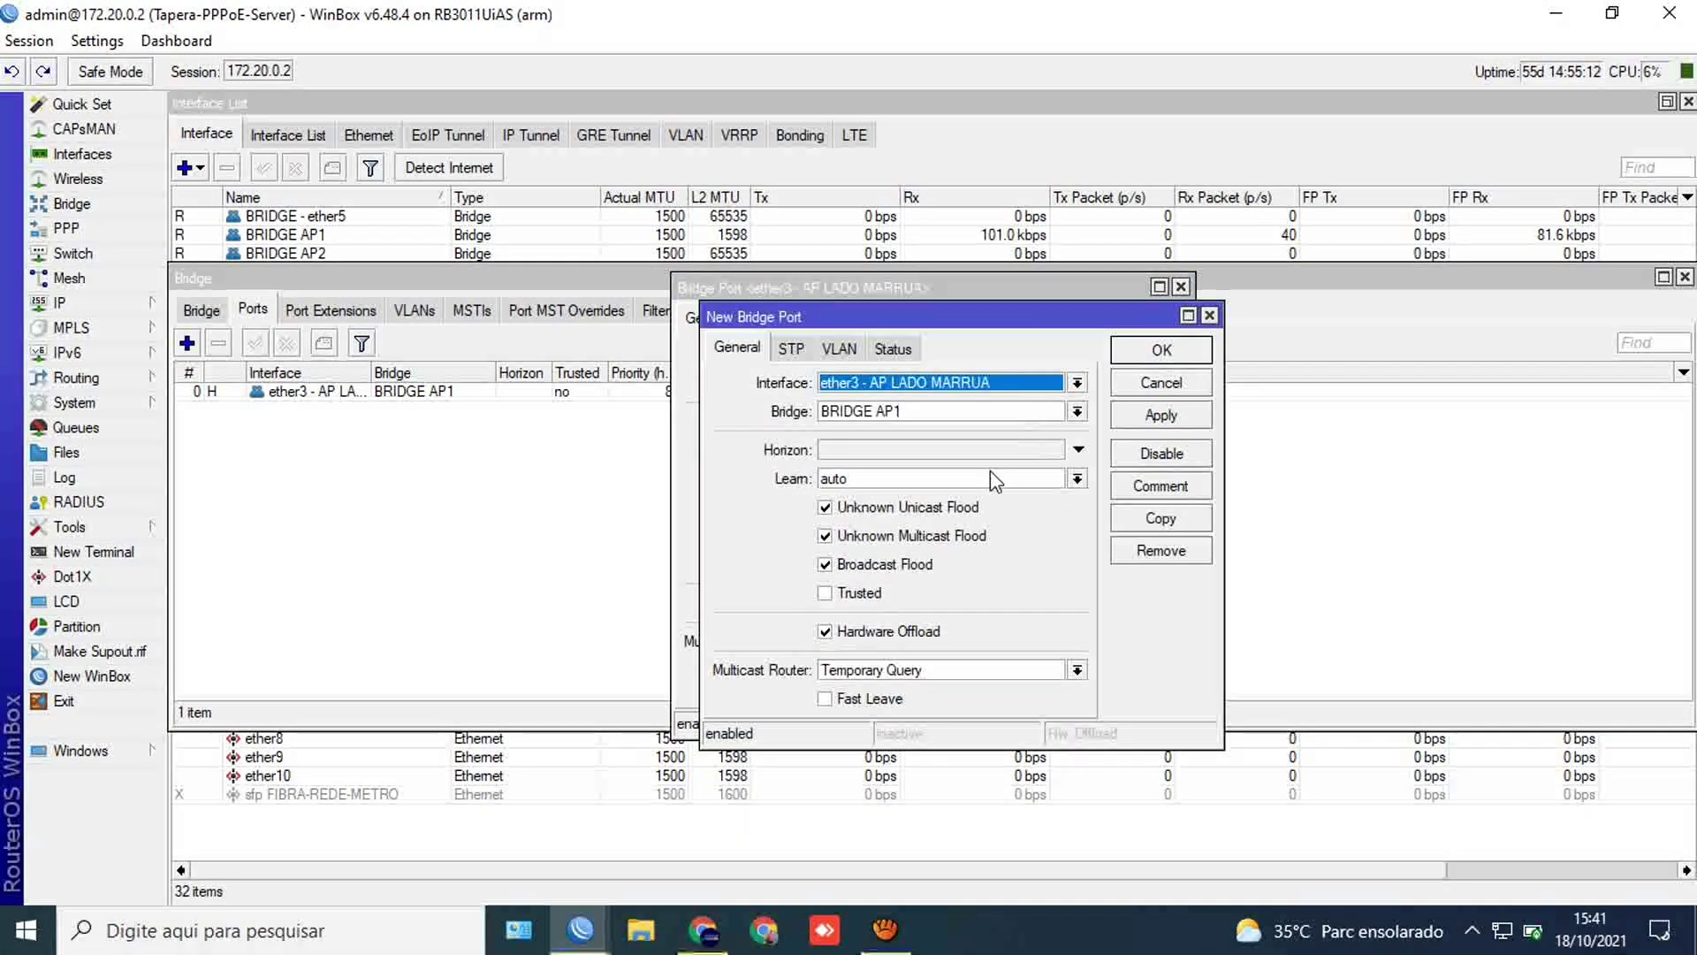
pyautogui.click(902, 383)
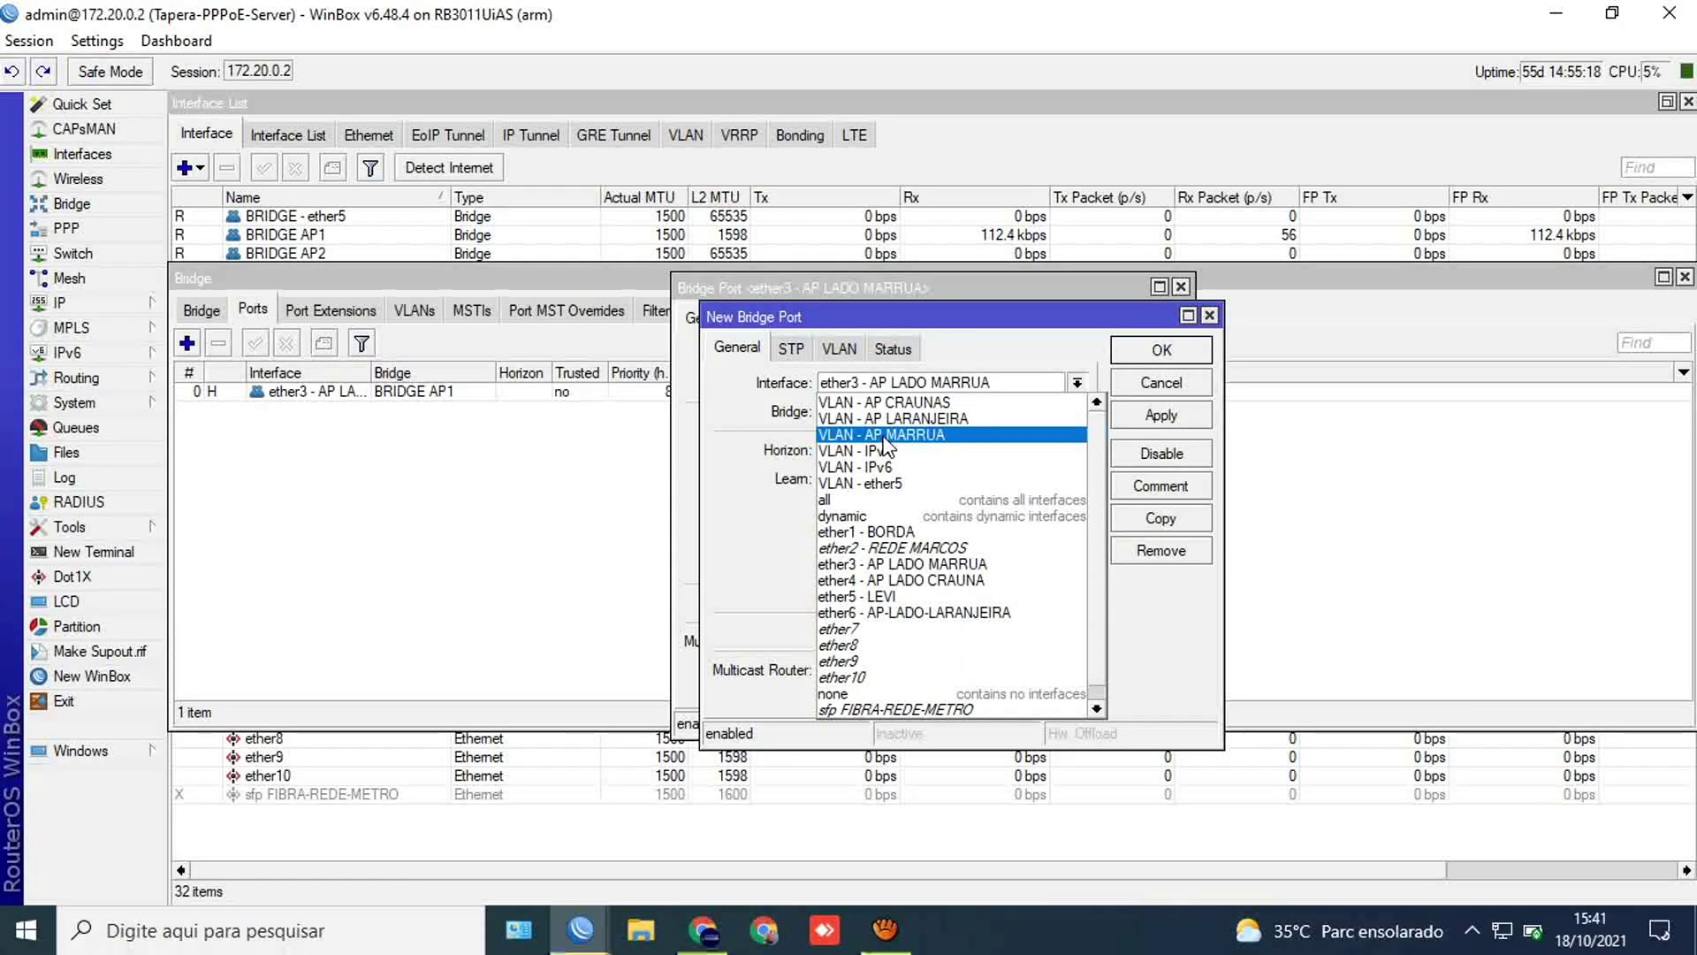
pyautogui.click(884, 436)
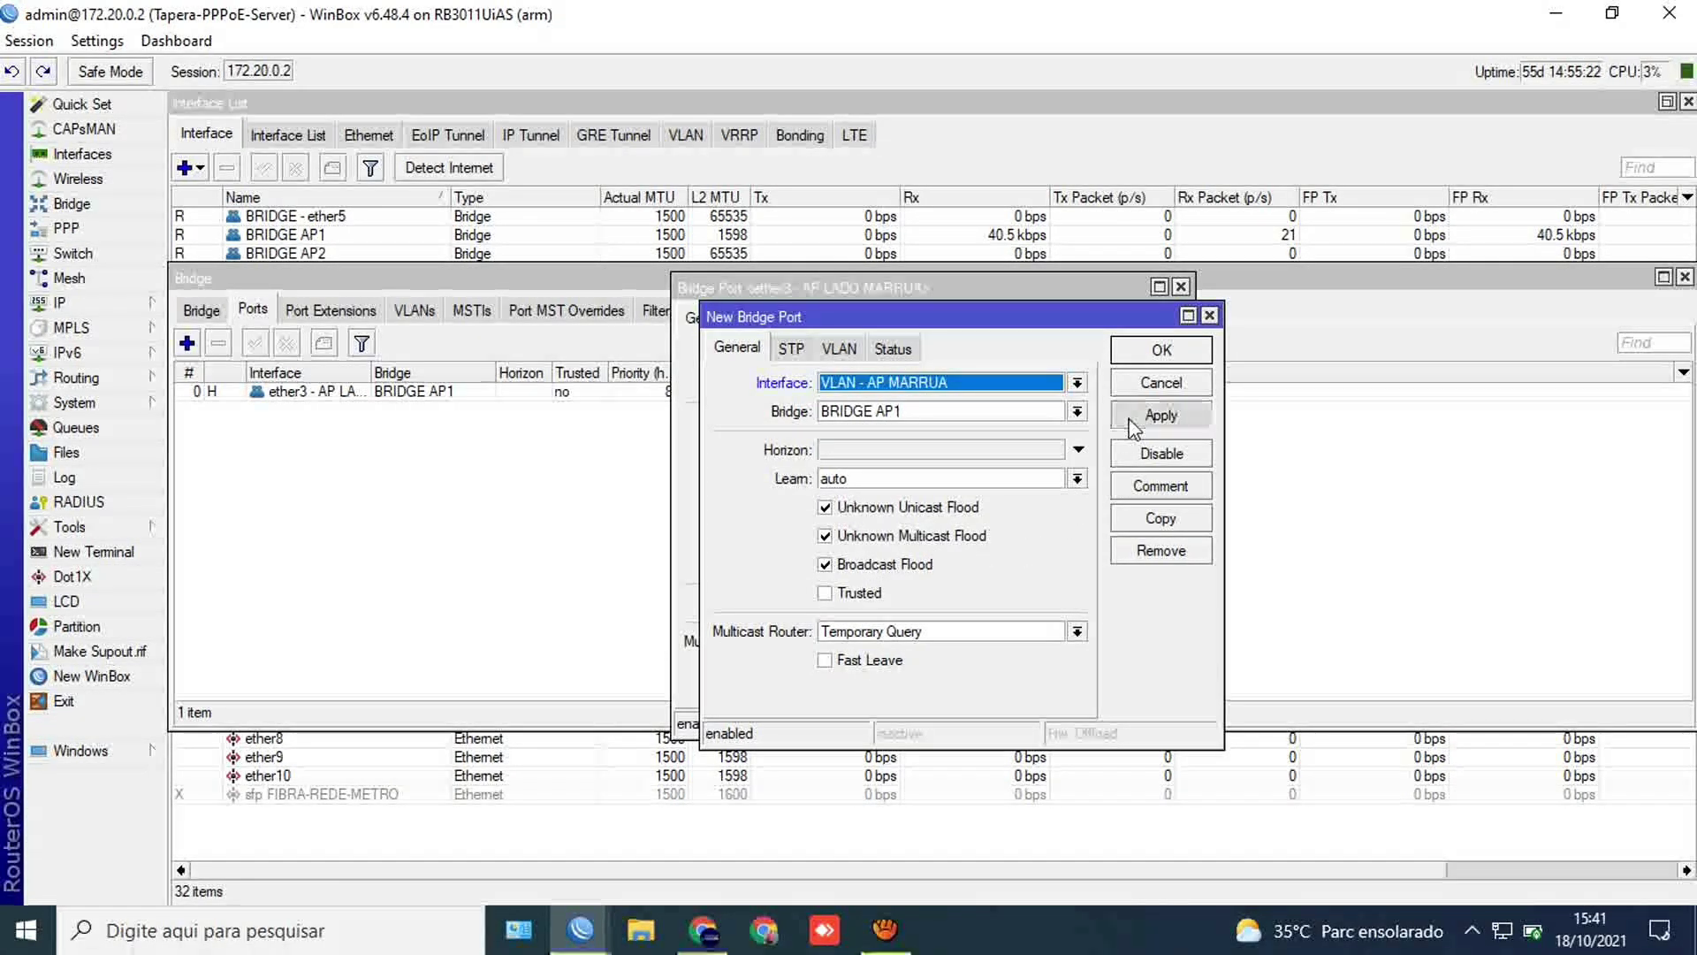
pyautogui.click(1140, 350)
pyautogui.click(1115, 321)
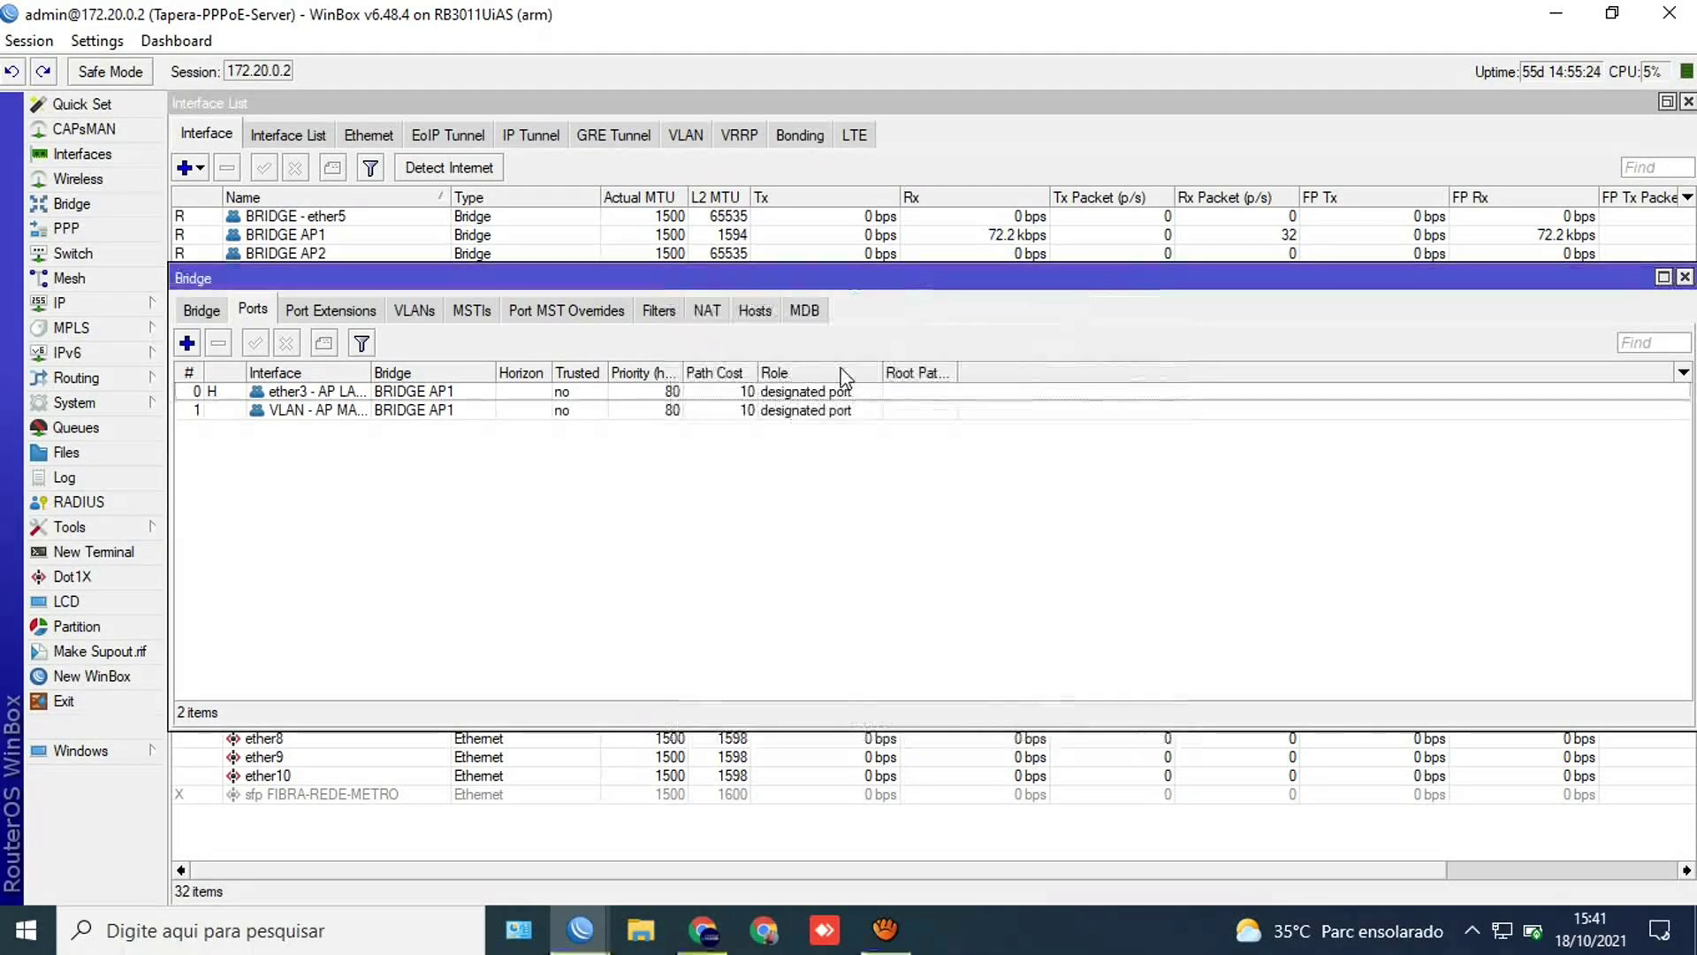
pyautogui.moveTo(372, 374); pyautogui.dragTo(491, 383)
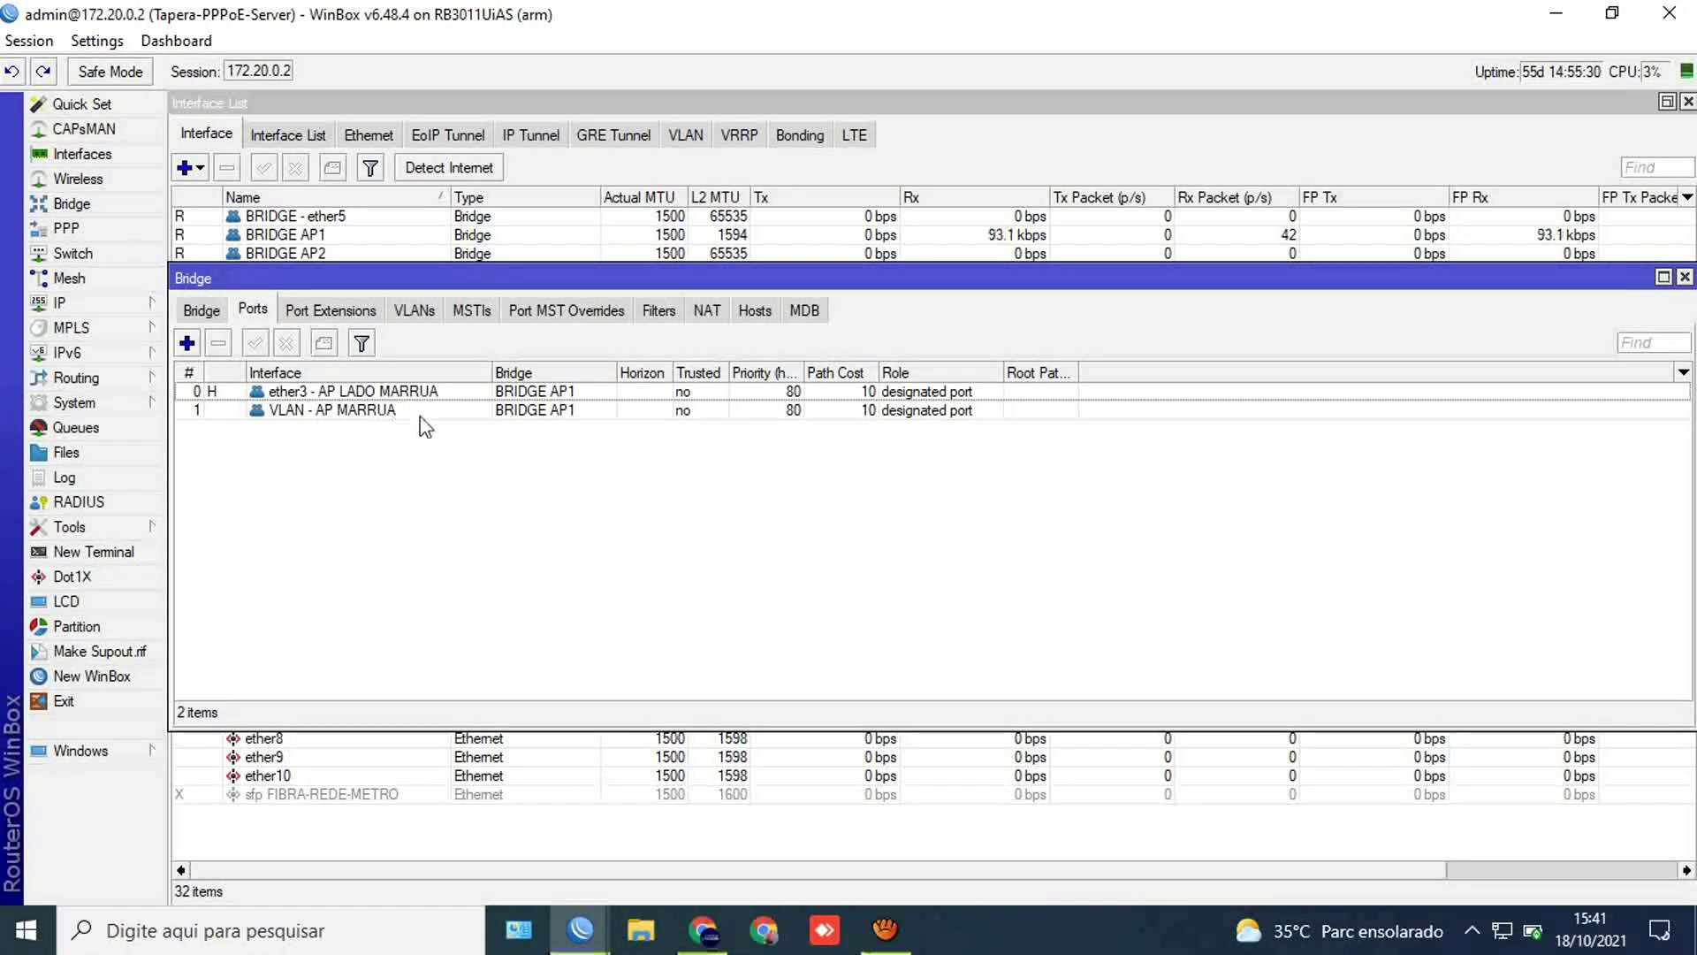
# Step: Add ether4 - AP LADO CRAUNA as a port of BRIDGE AP2
pyautogui.click(186, 344)
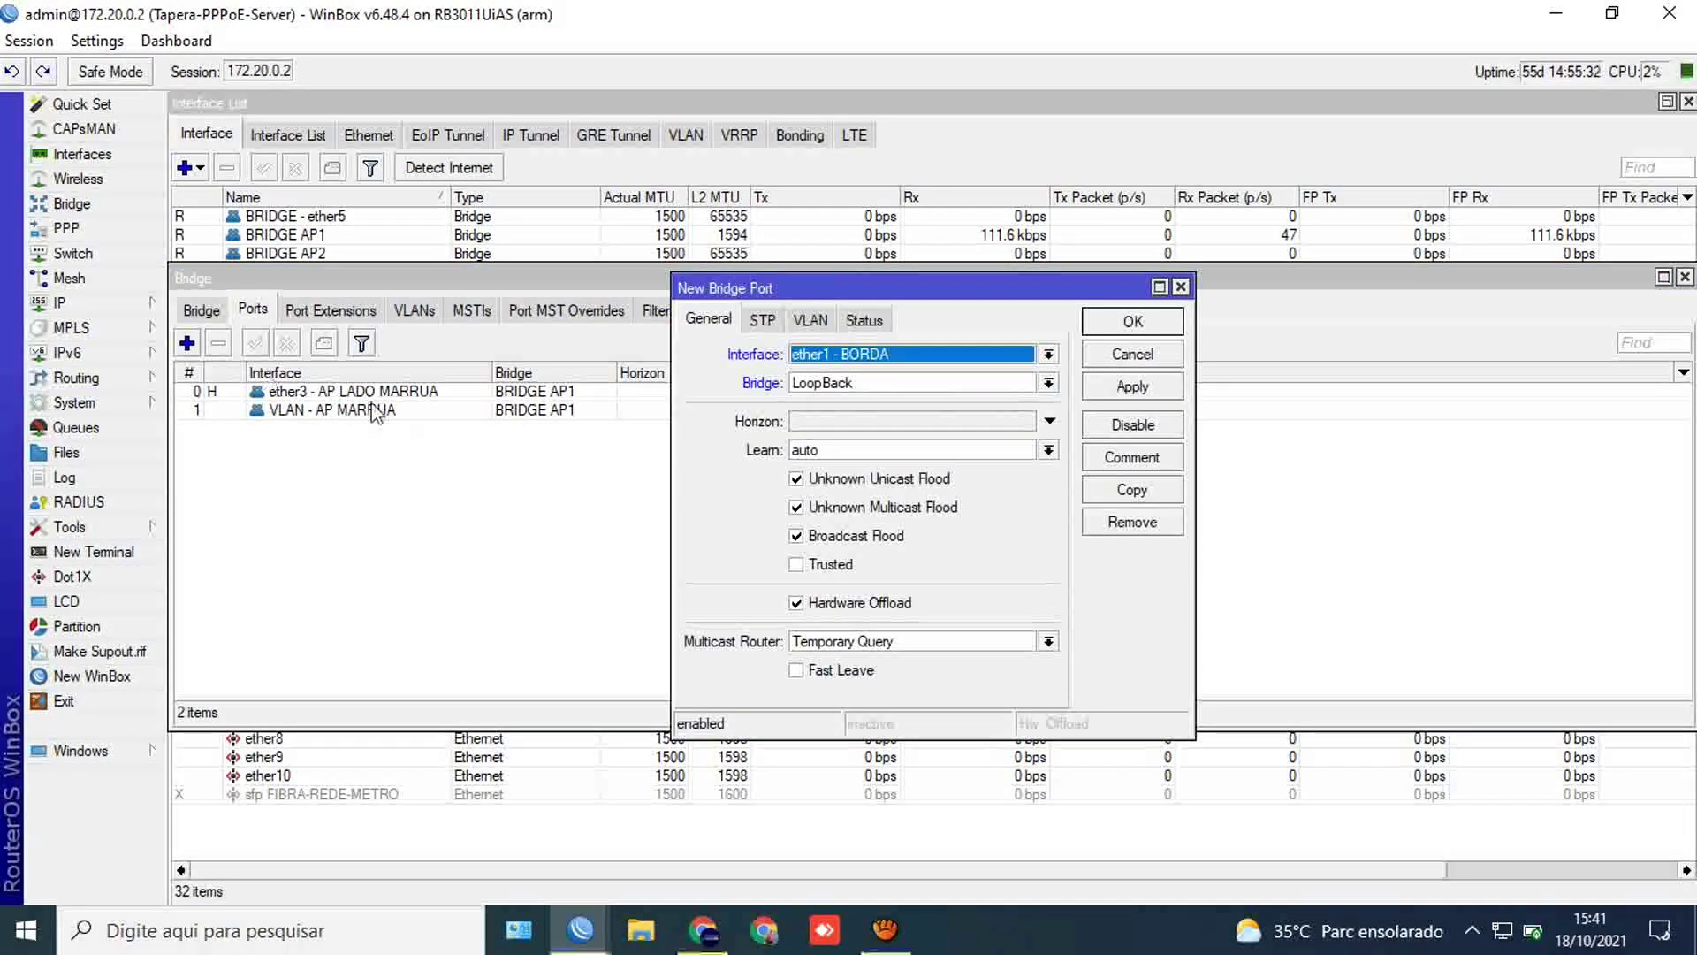
pyautogui.click(916, 356)
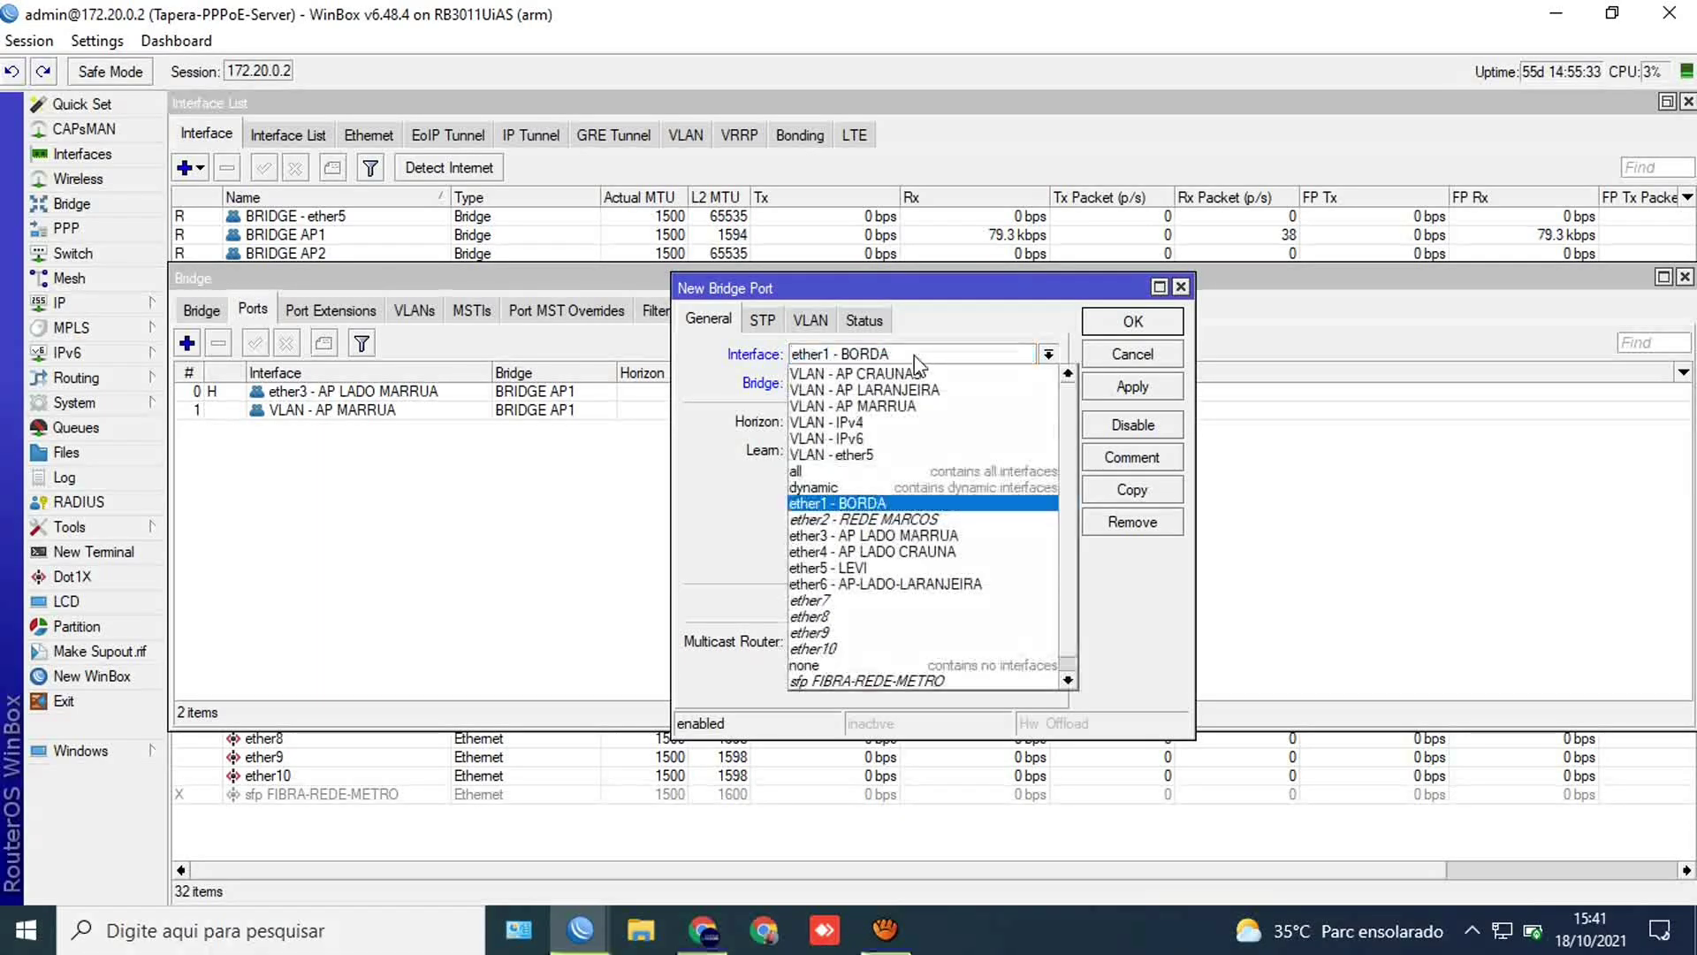
pyautogui.click(851, 551)
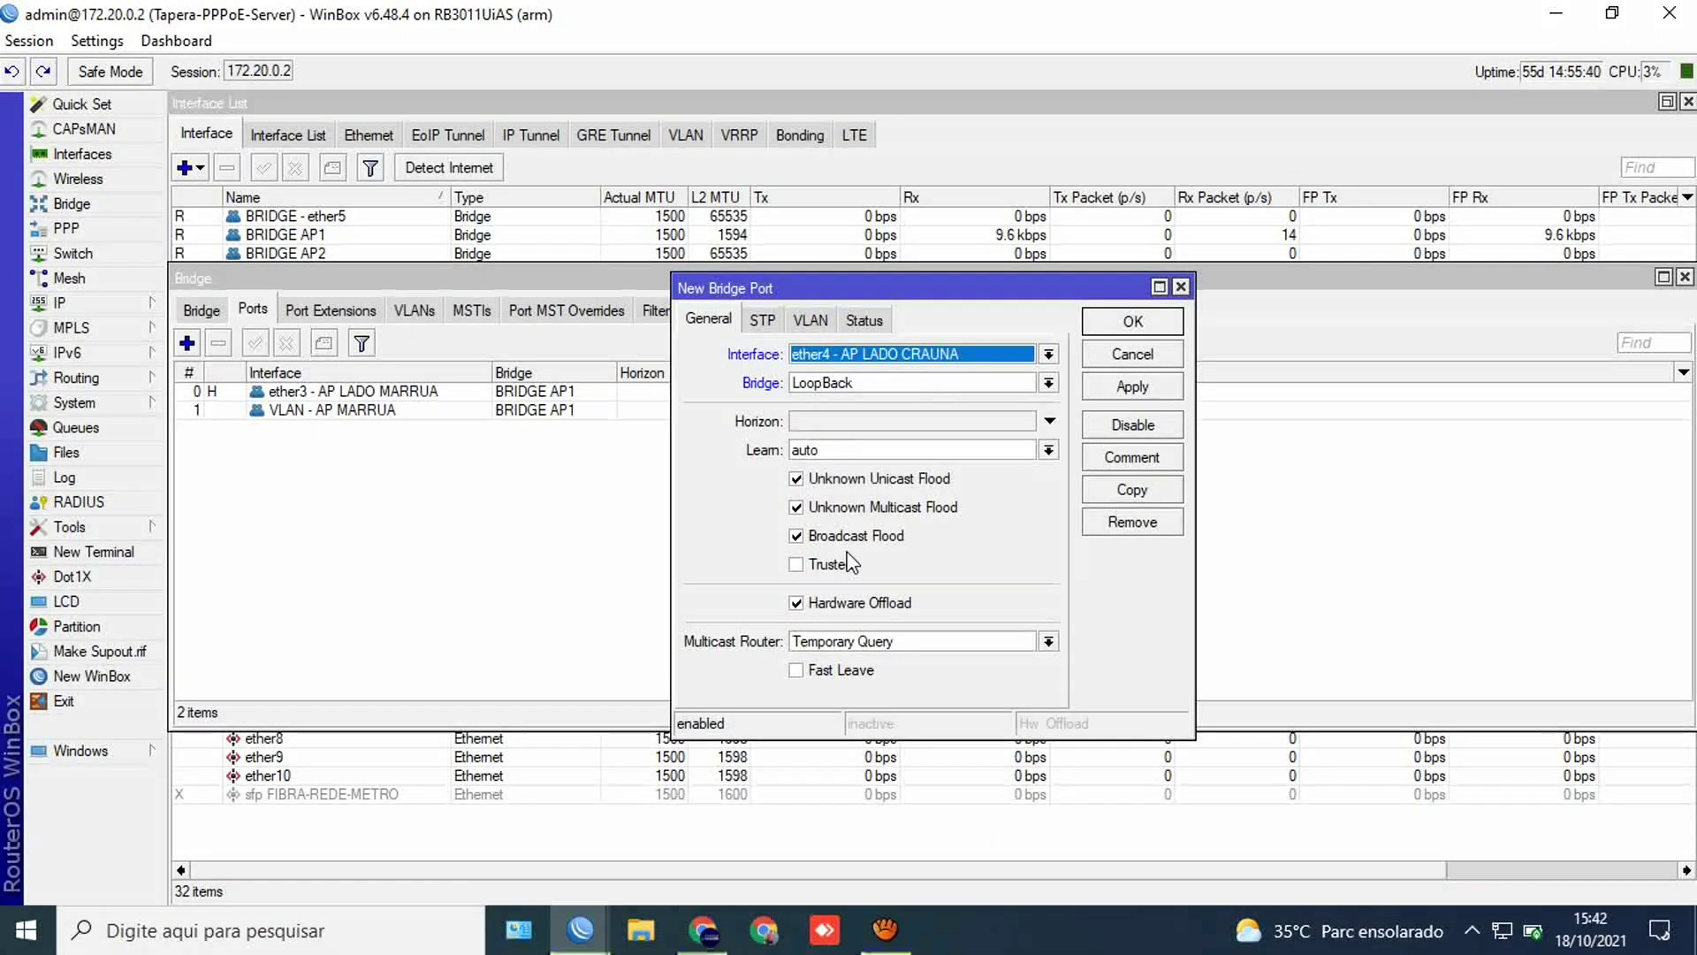
pyautogui.click(827, 386)
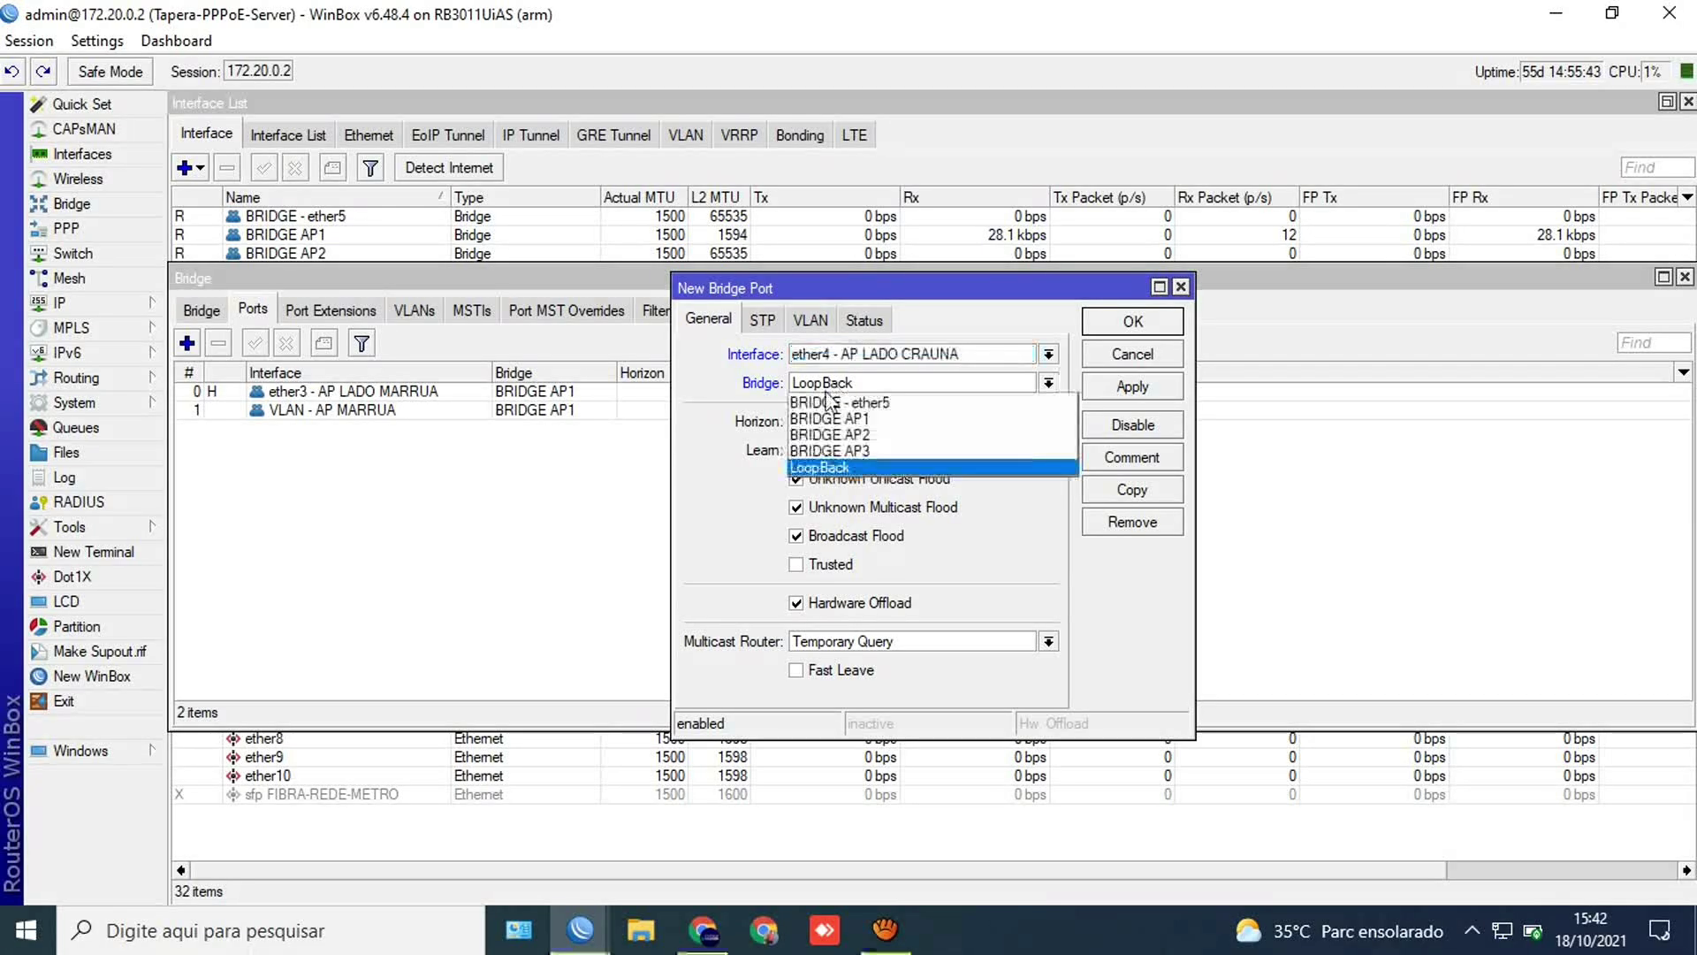
pyautogui.click(847, 434)
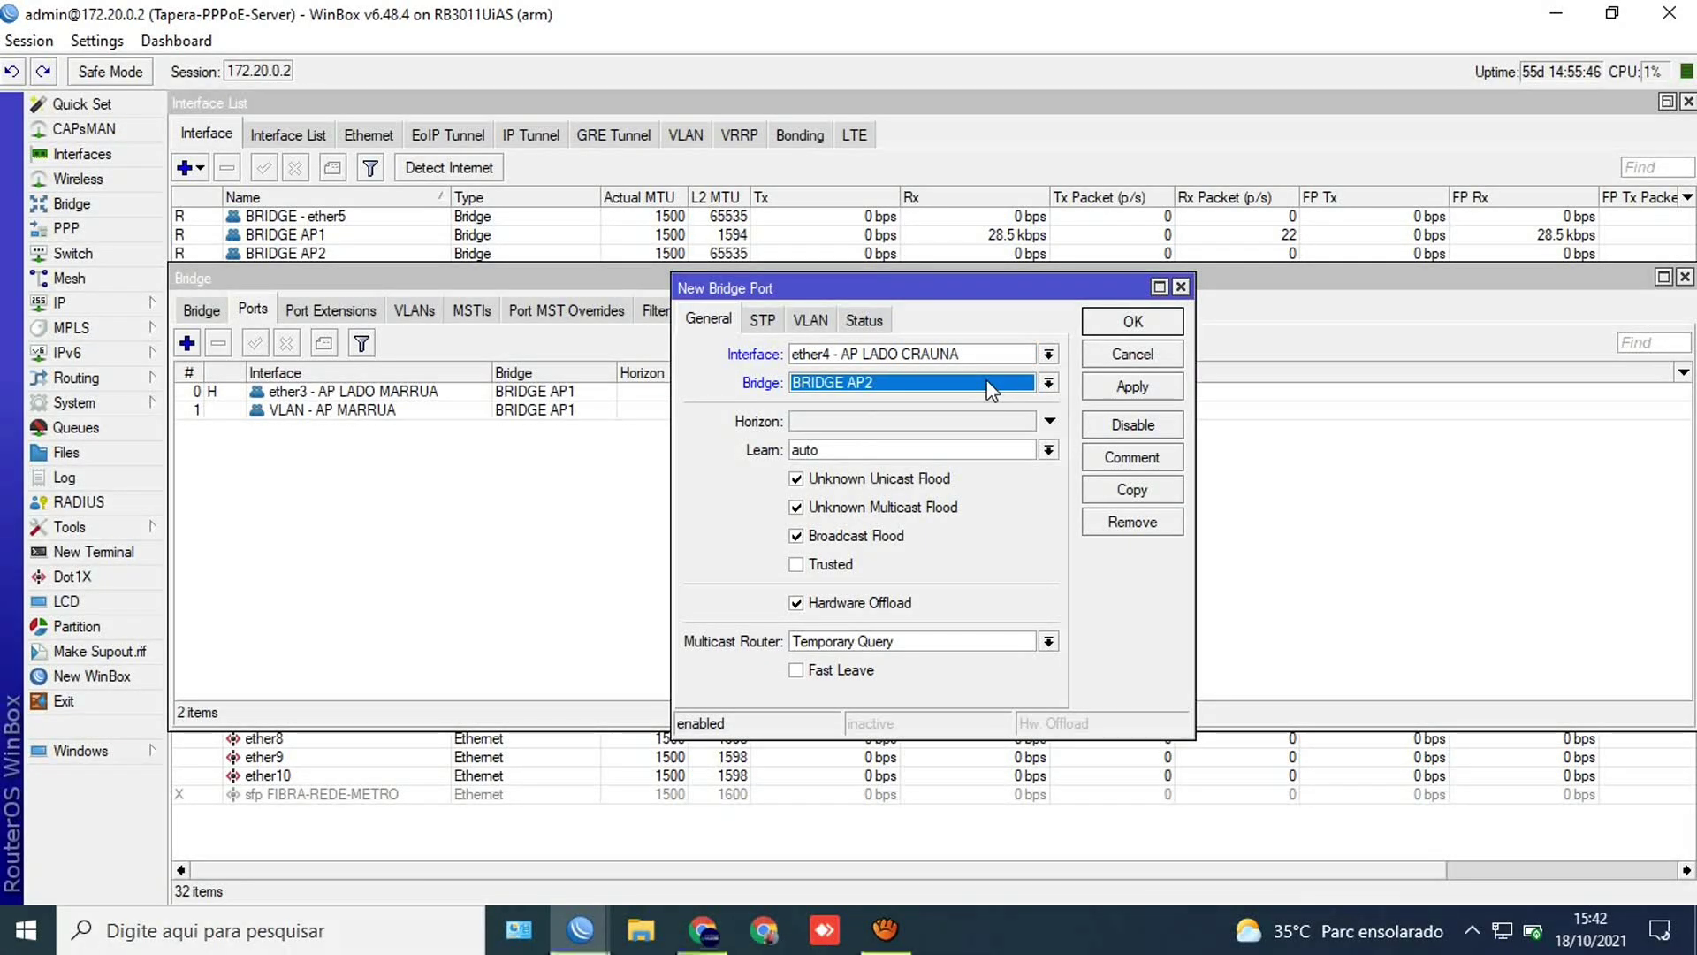
pyautogui.click(1116, 426)
pyautogui.click(1117, 390)
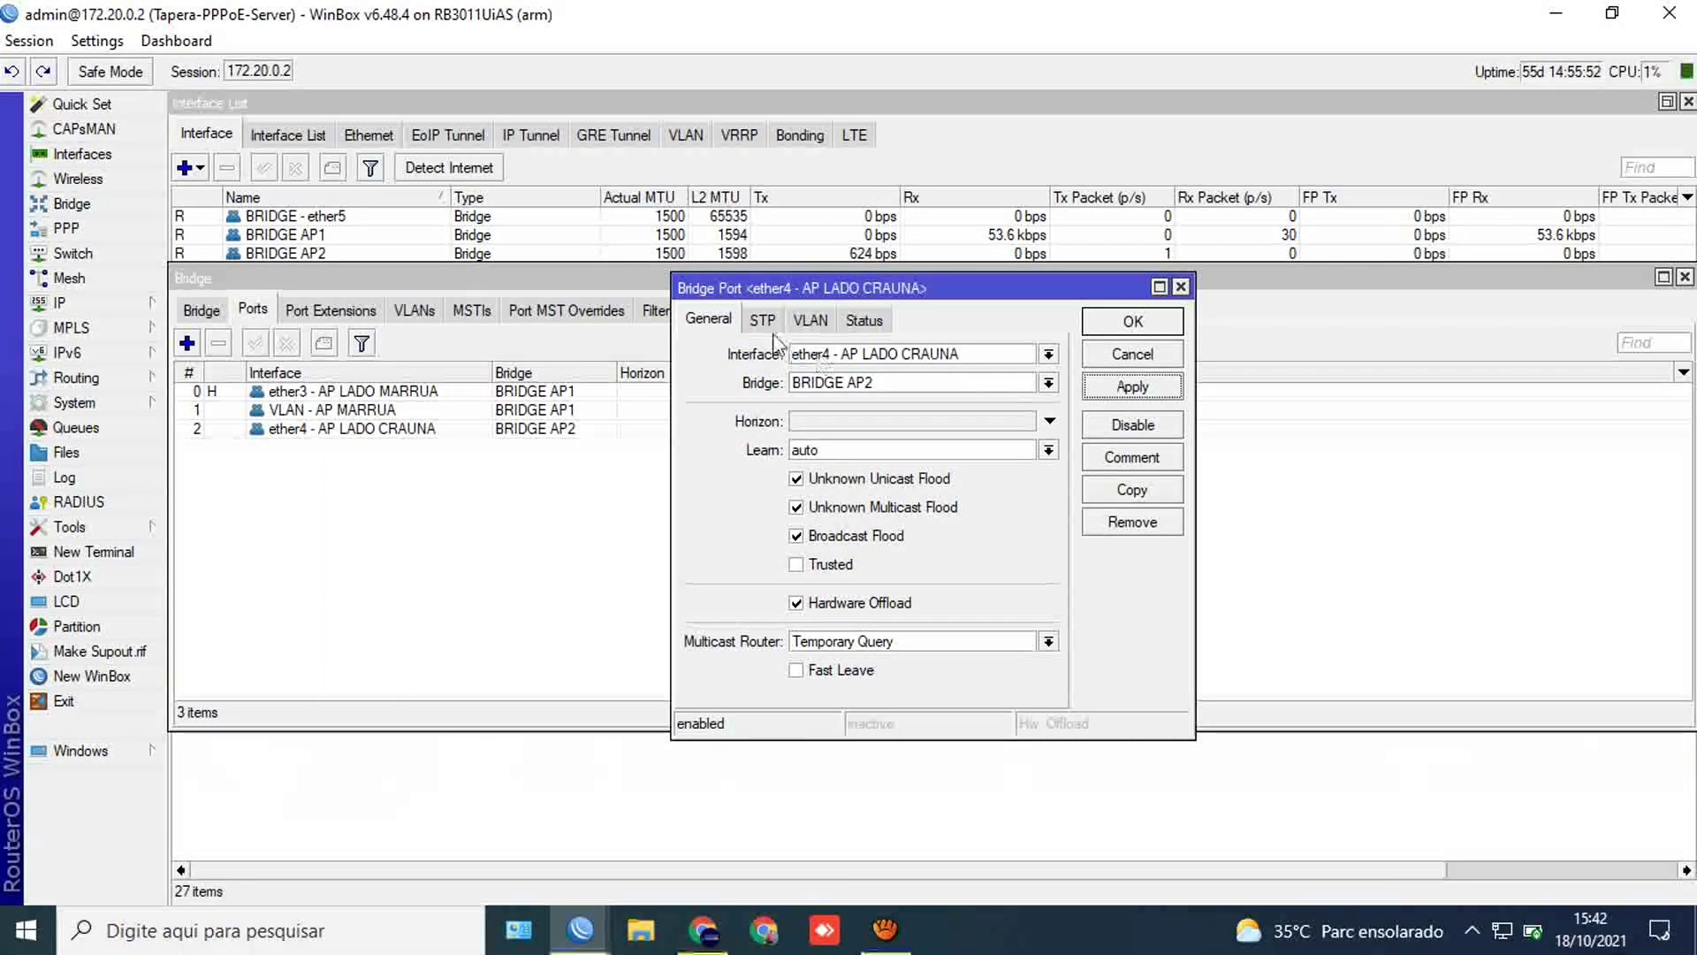
# Step: Copy the ether4 port entry to add VLAN - AP CRAUNAS to BRIDGE AP2, and close both port windows
pyautogui.click(1125, 495)
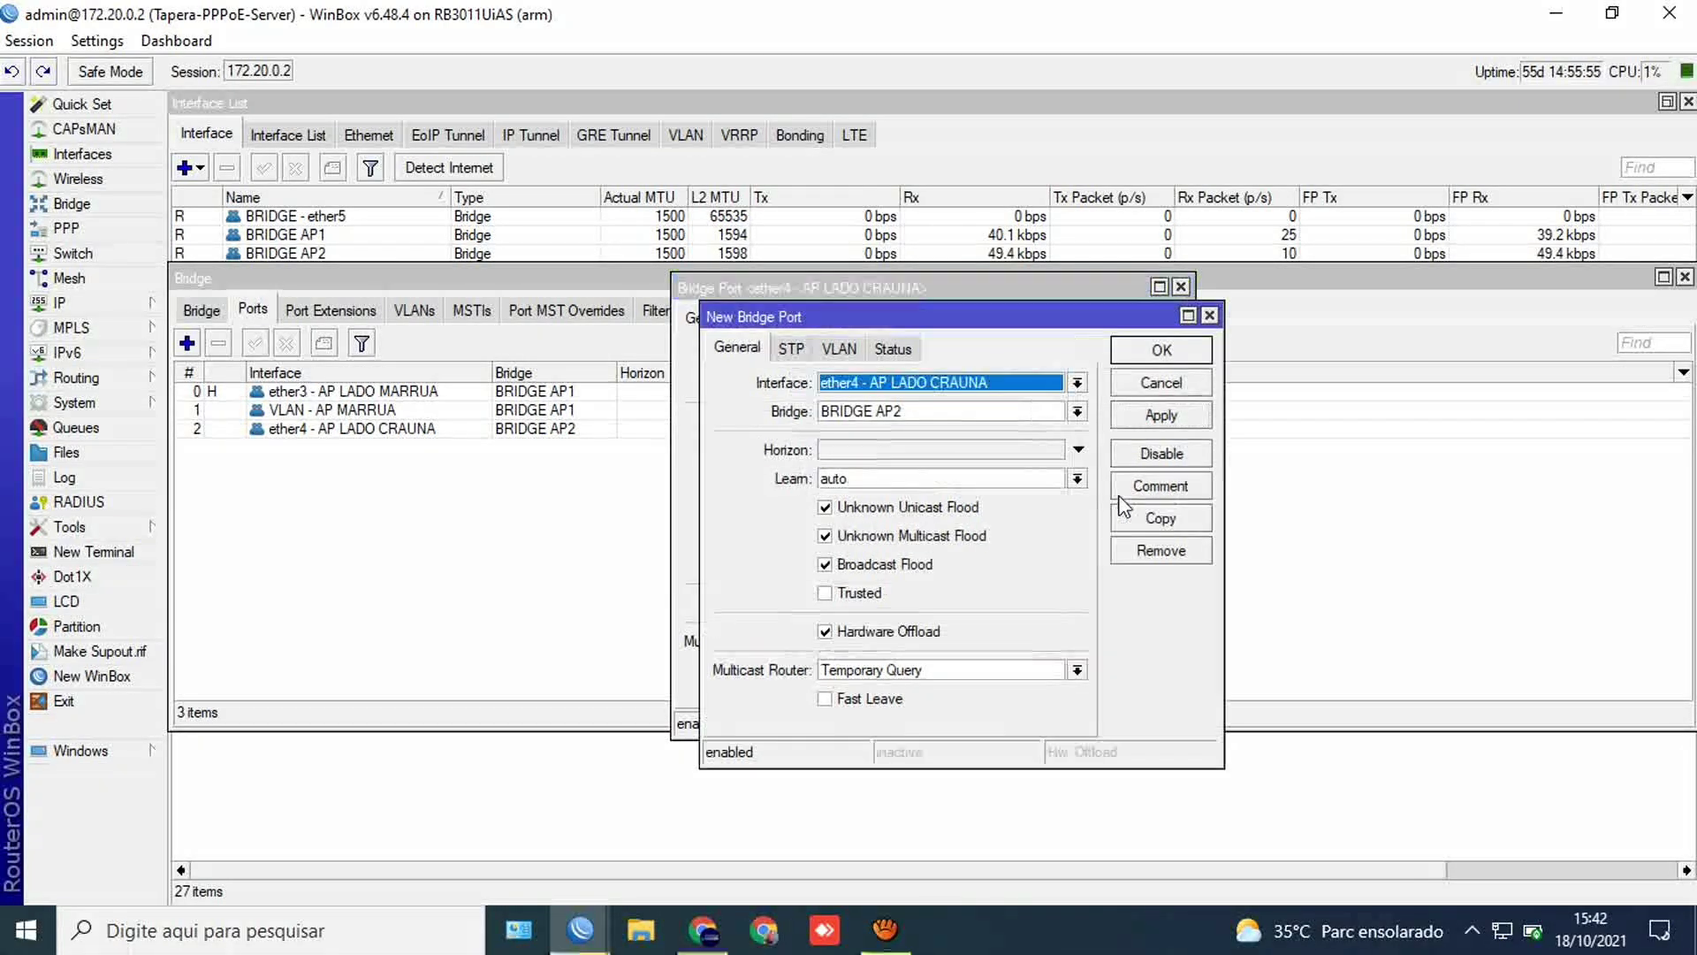
pyautogui.click(1043, 386)
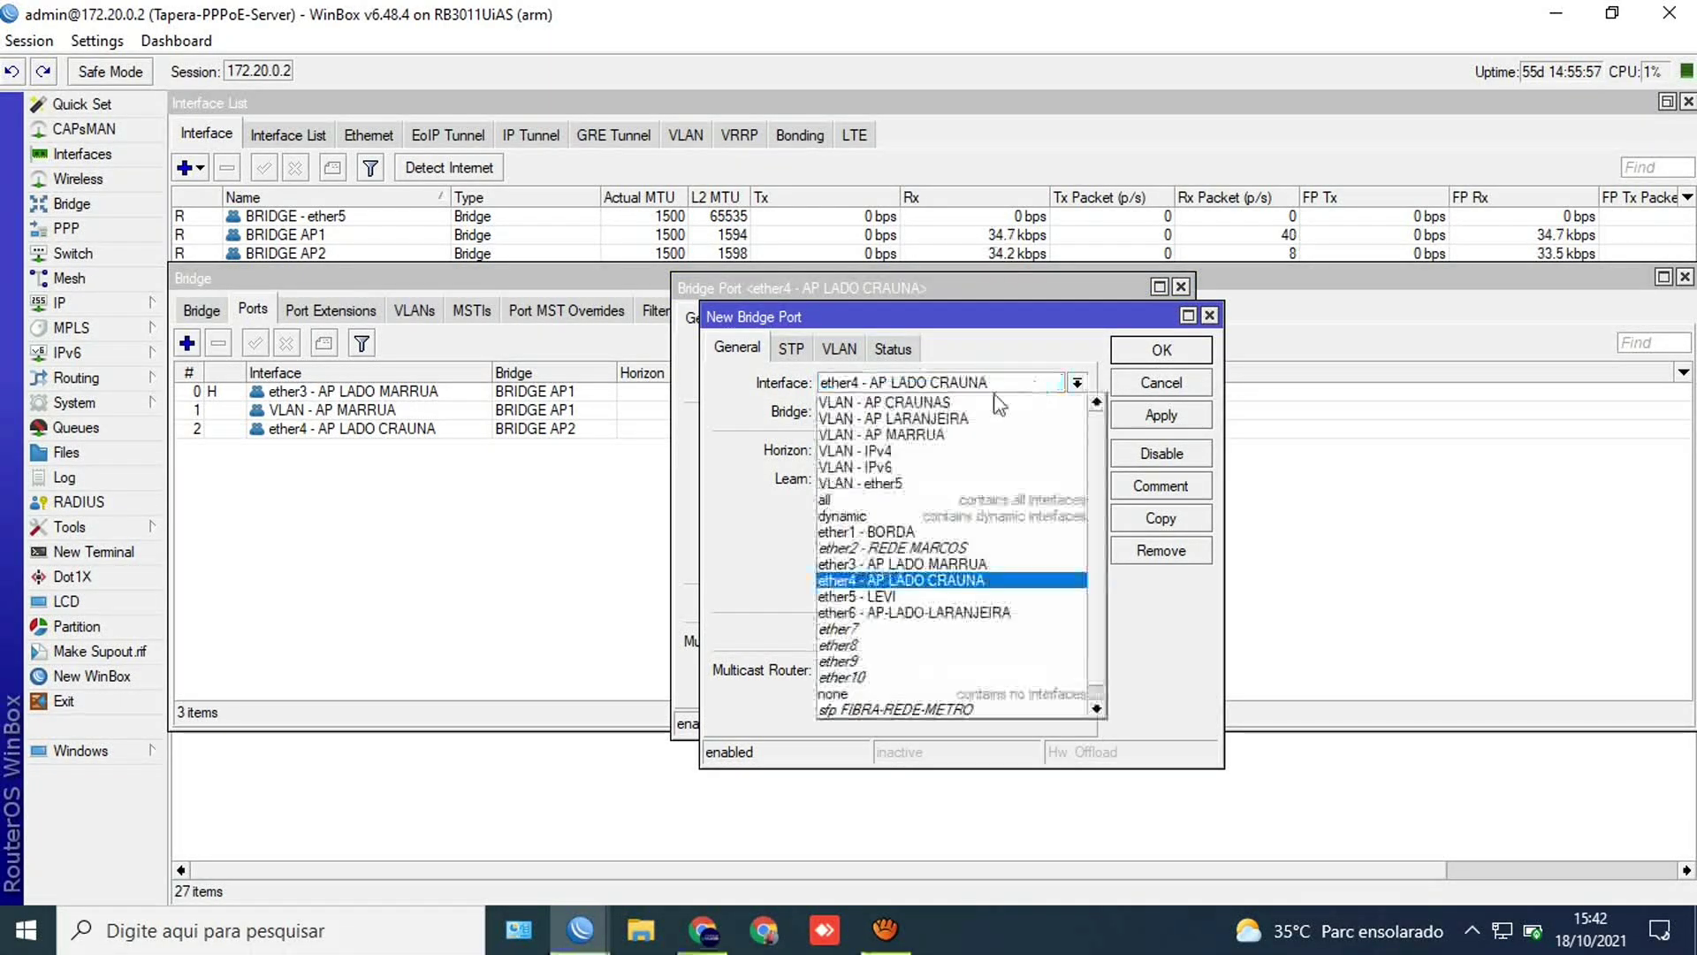
pyautogui.click(869, 405)
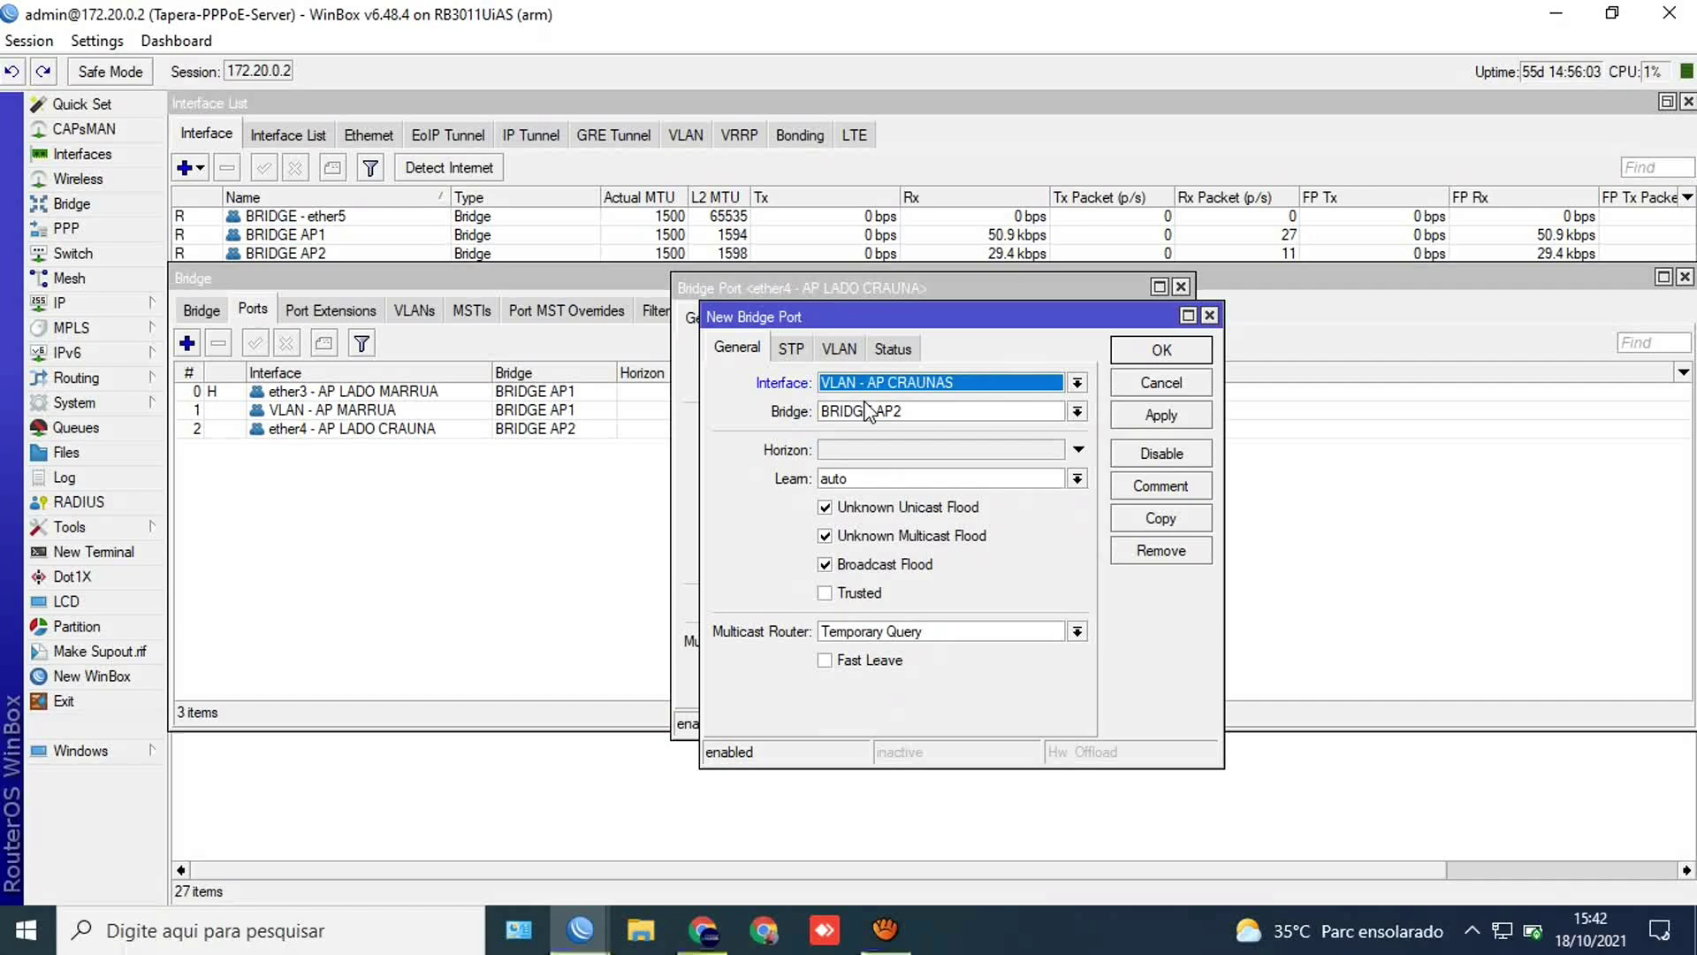
pyautogui.click(1160, 415)
pyautogui.click(1161, 349)
pyautogui.click(1136, 323)
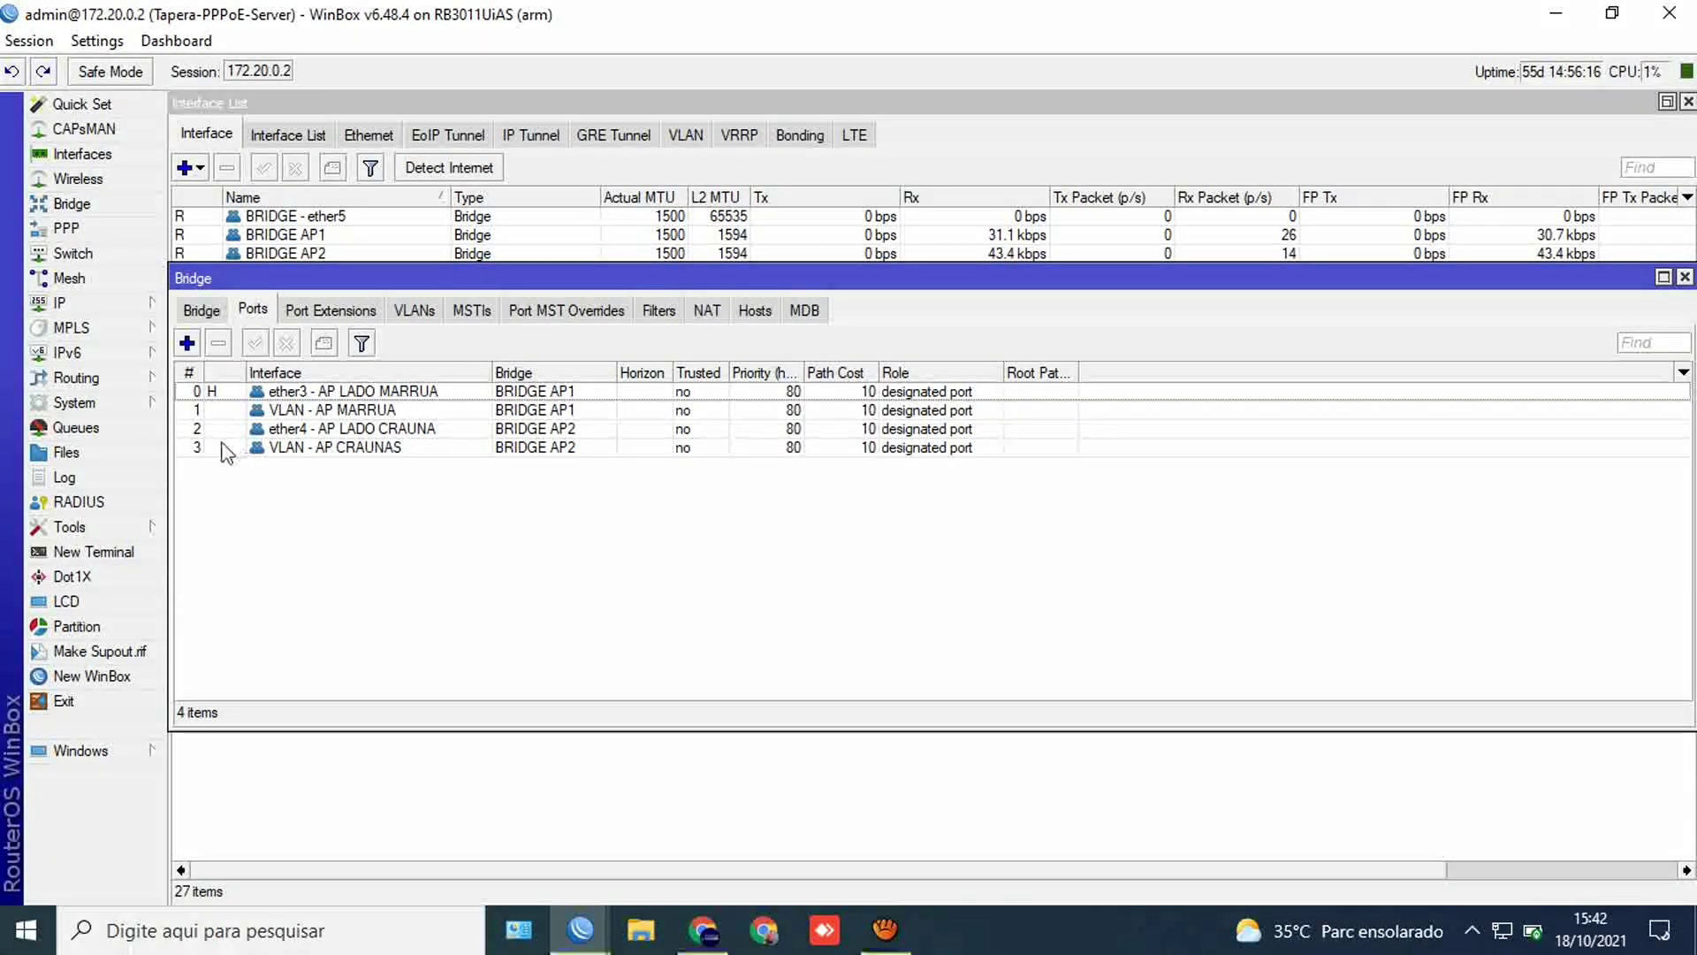
# Step: Add ether6 - AP-LADO-LARANJEIRA as a port of BRIDGE AP3, keeping its port window open
pyautogui.click(187, 343)
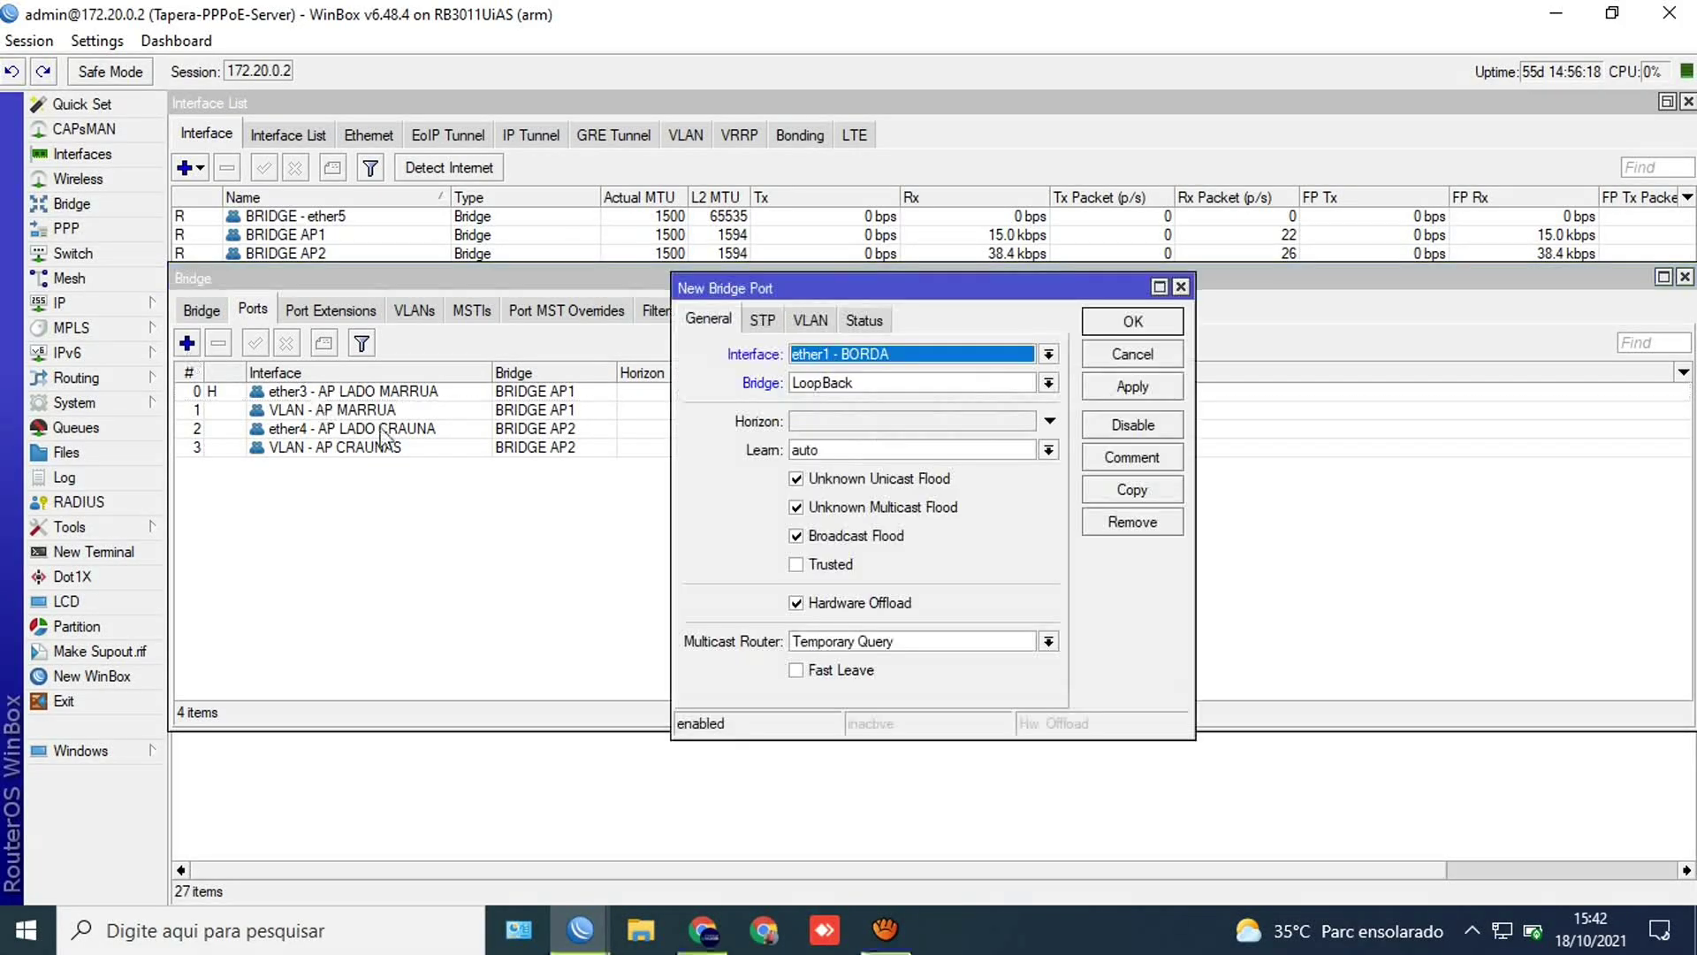
pyautogui.click(852, 363)
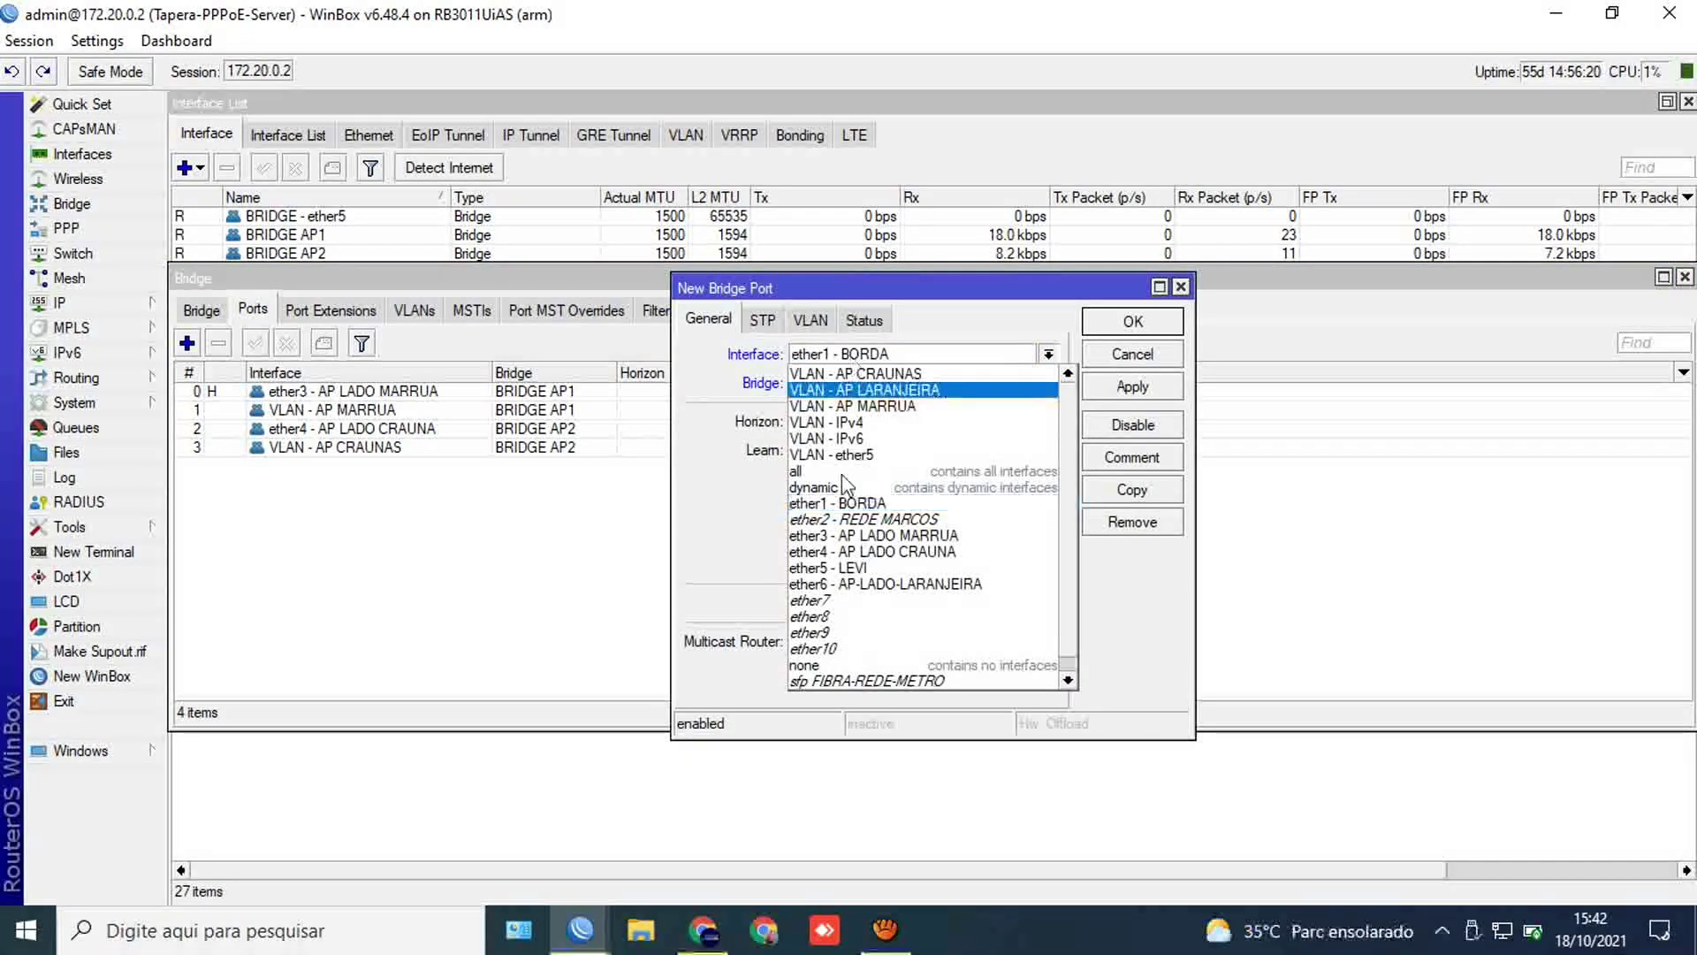
pyautogui.click(871, 585)
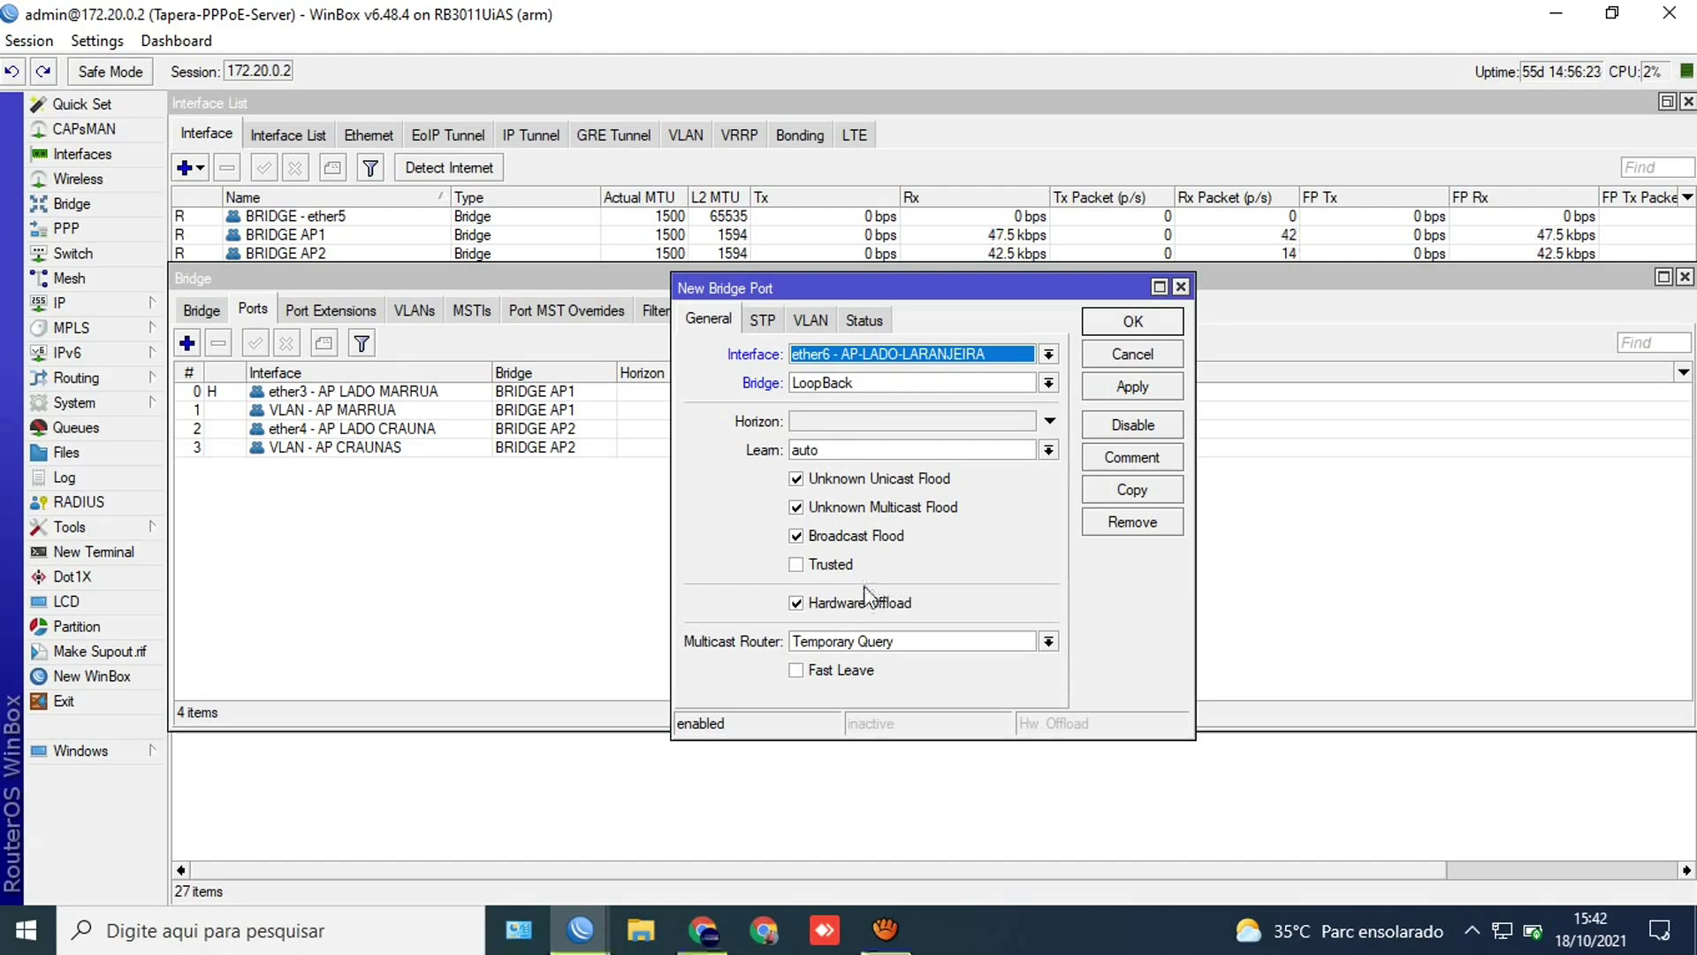
pyautogui.click(885, 386)
pyautogui.click(875, 465)
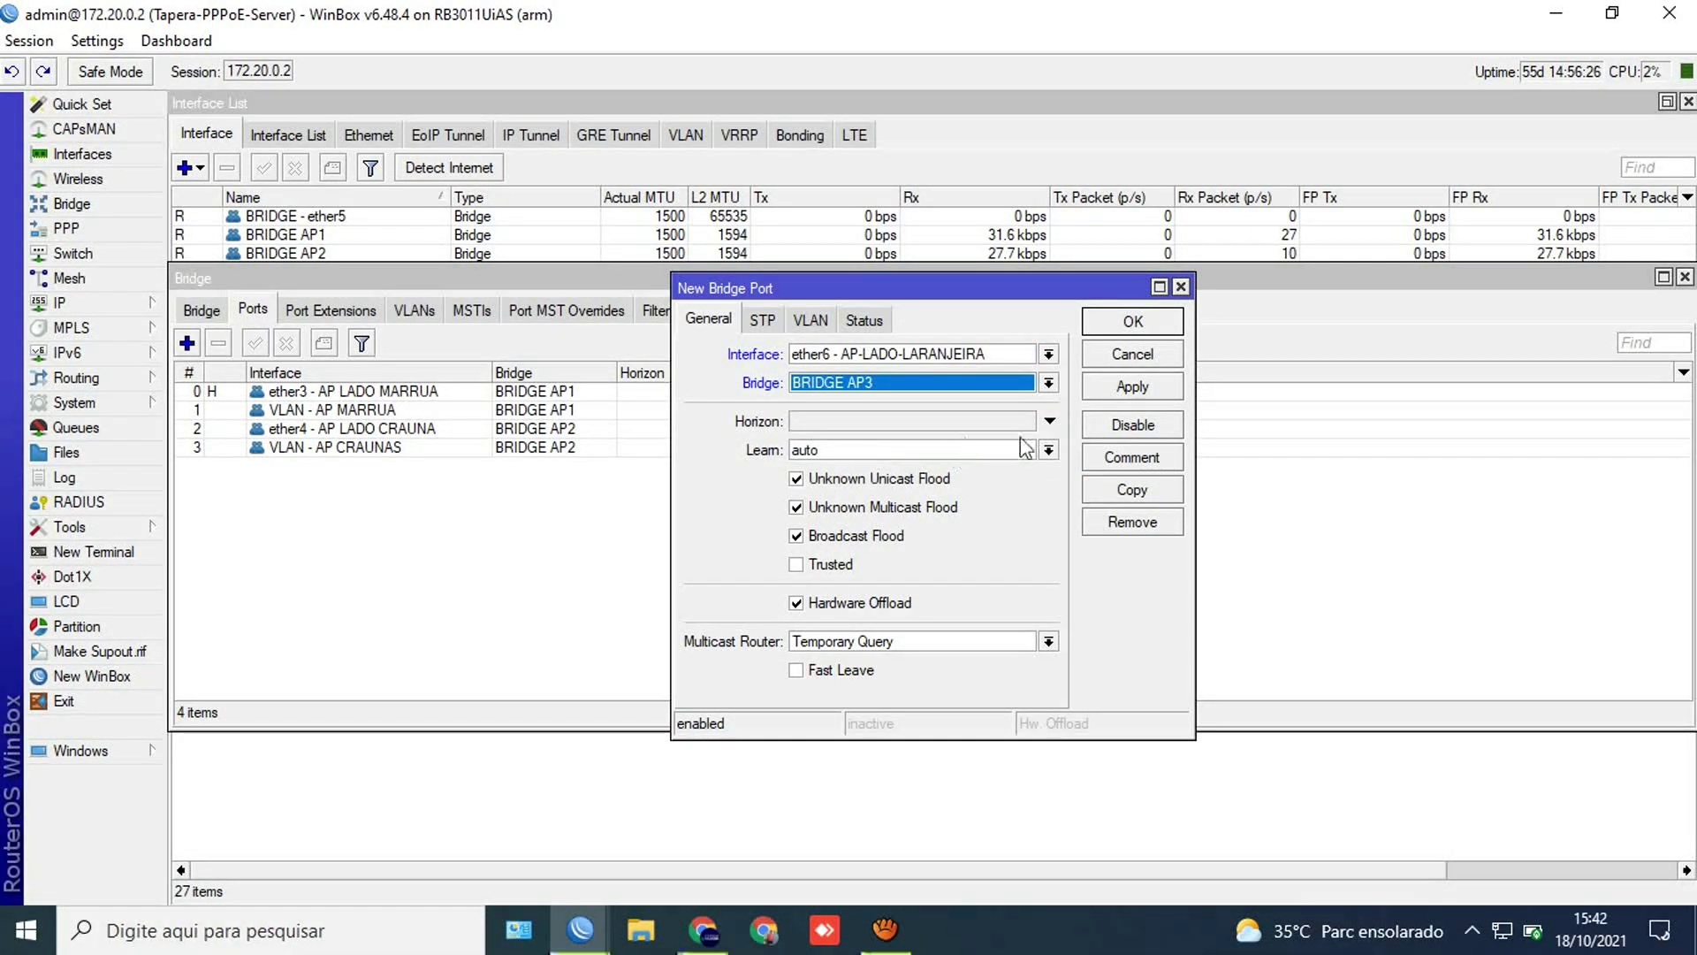
pyautogui.click(1091, 395)
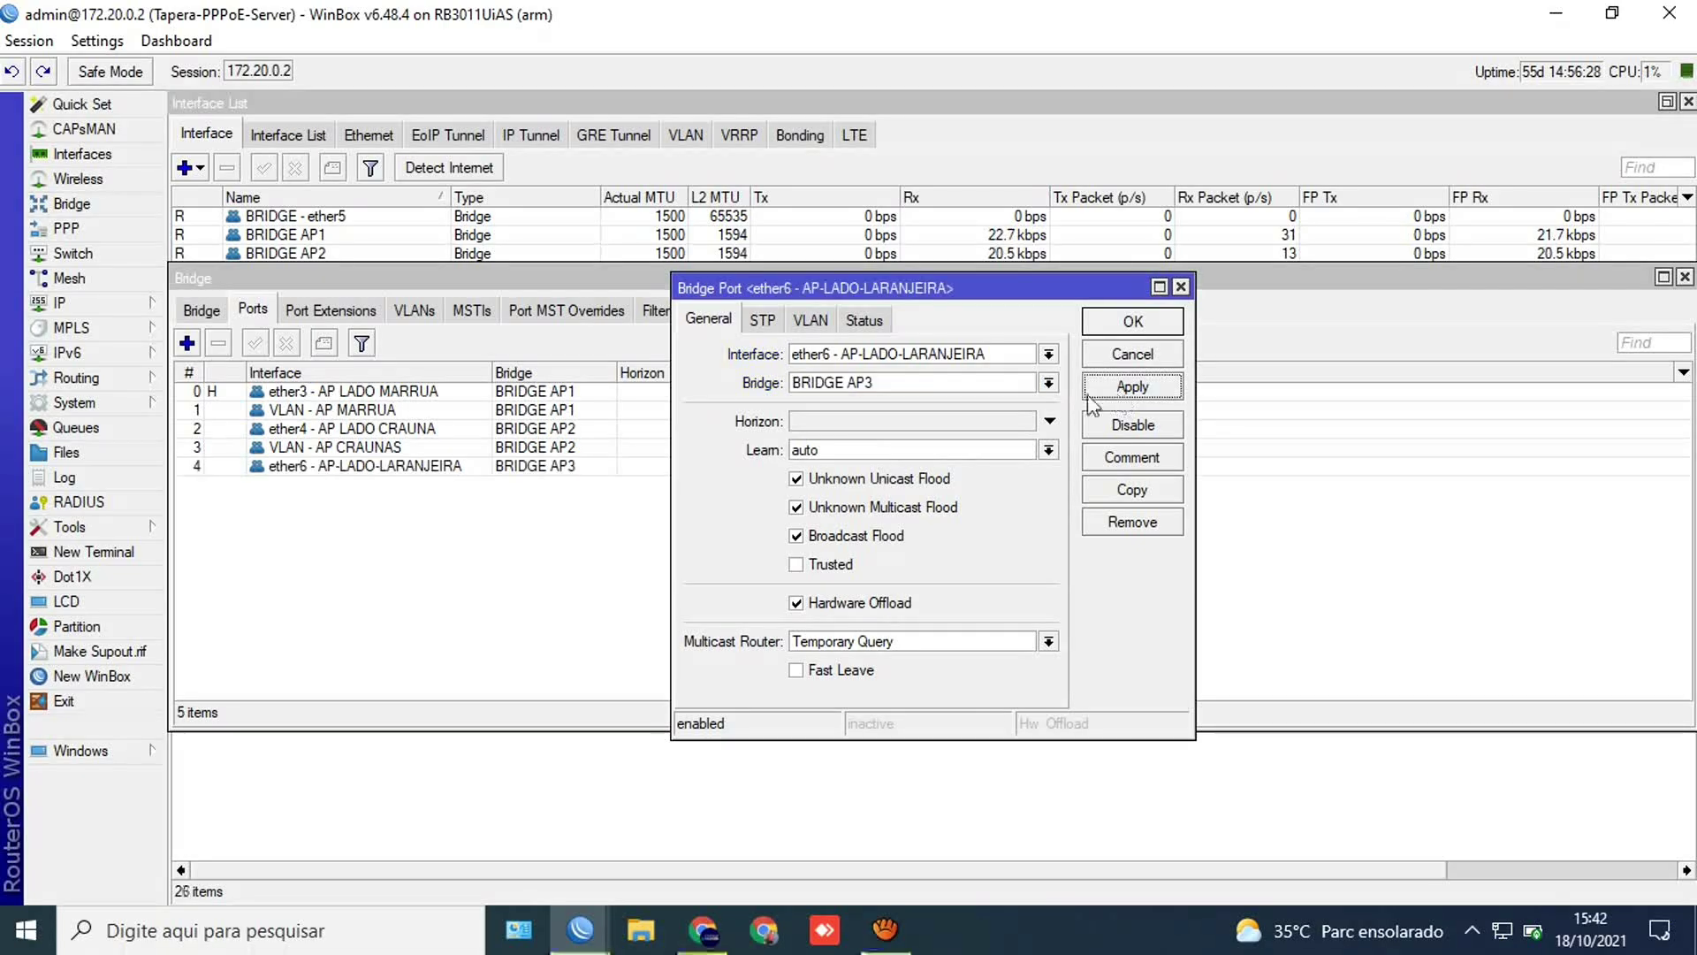
# Step: Change the interface of the BRIDGE AP3 port entry to VLAN - AP LARANJEIRA and save it
pyautogui.click(1049, 353)
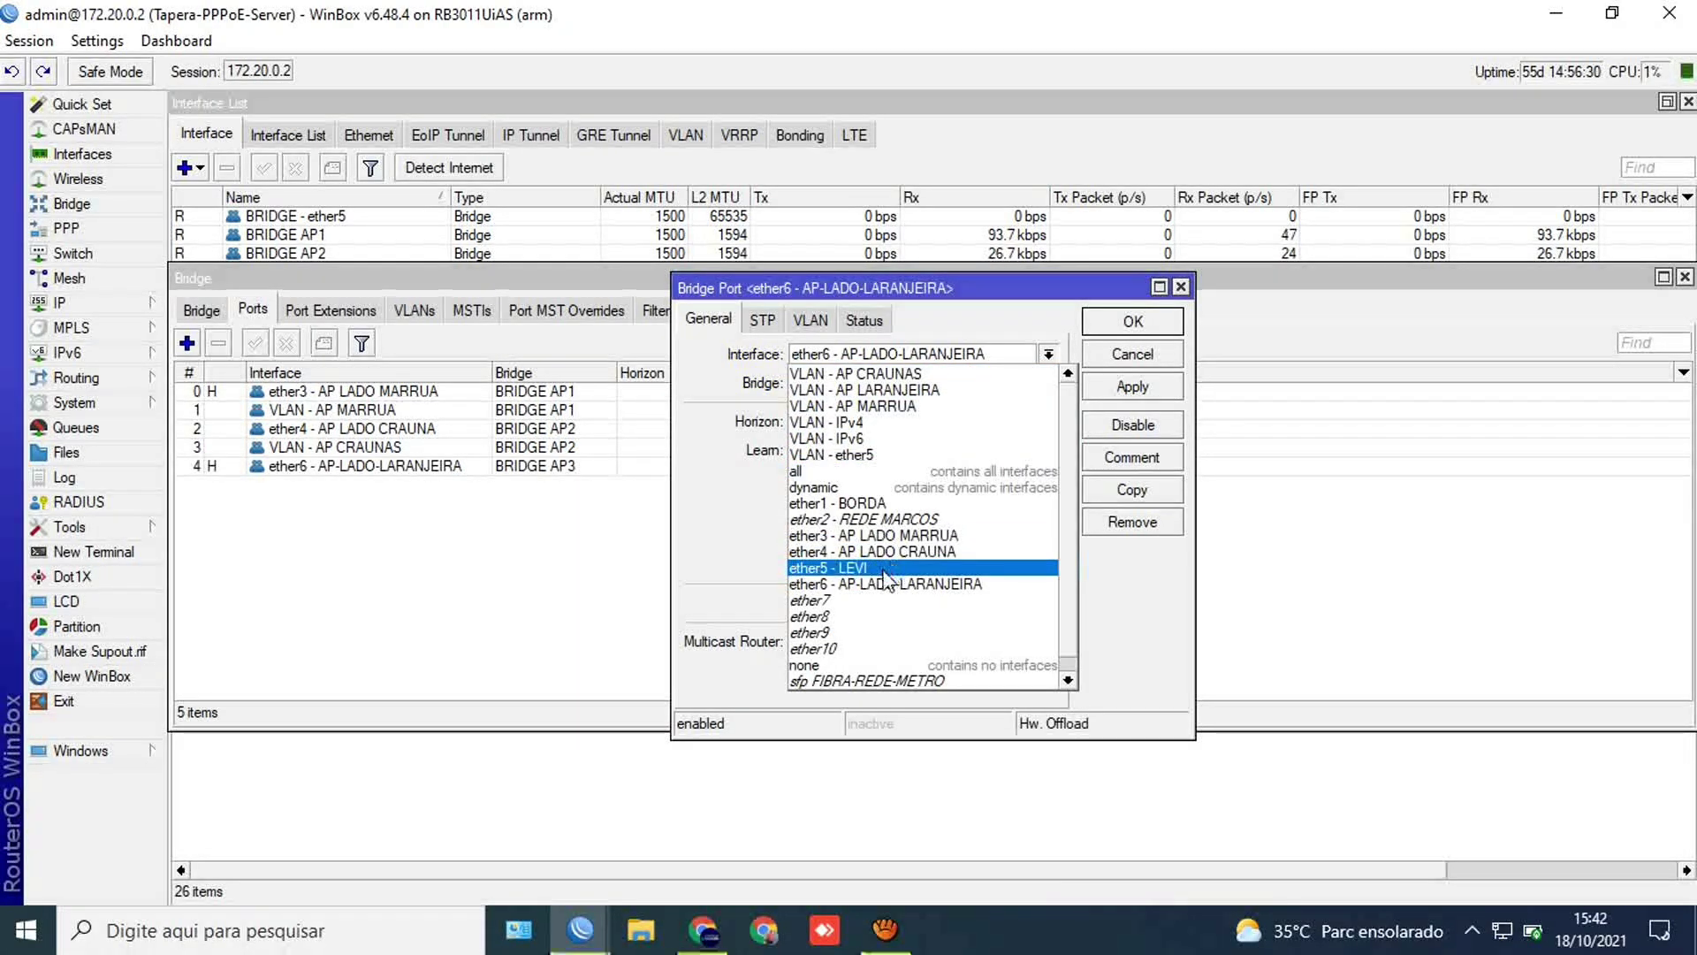
pyautogui.click(875, 390)
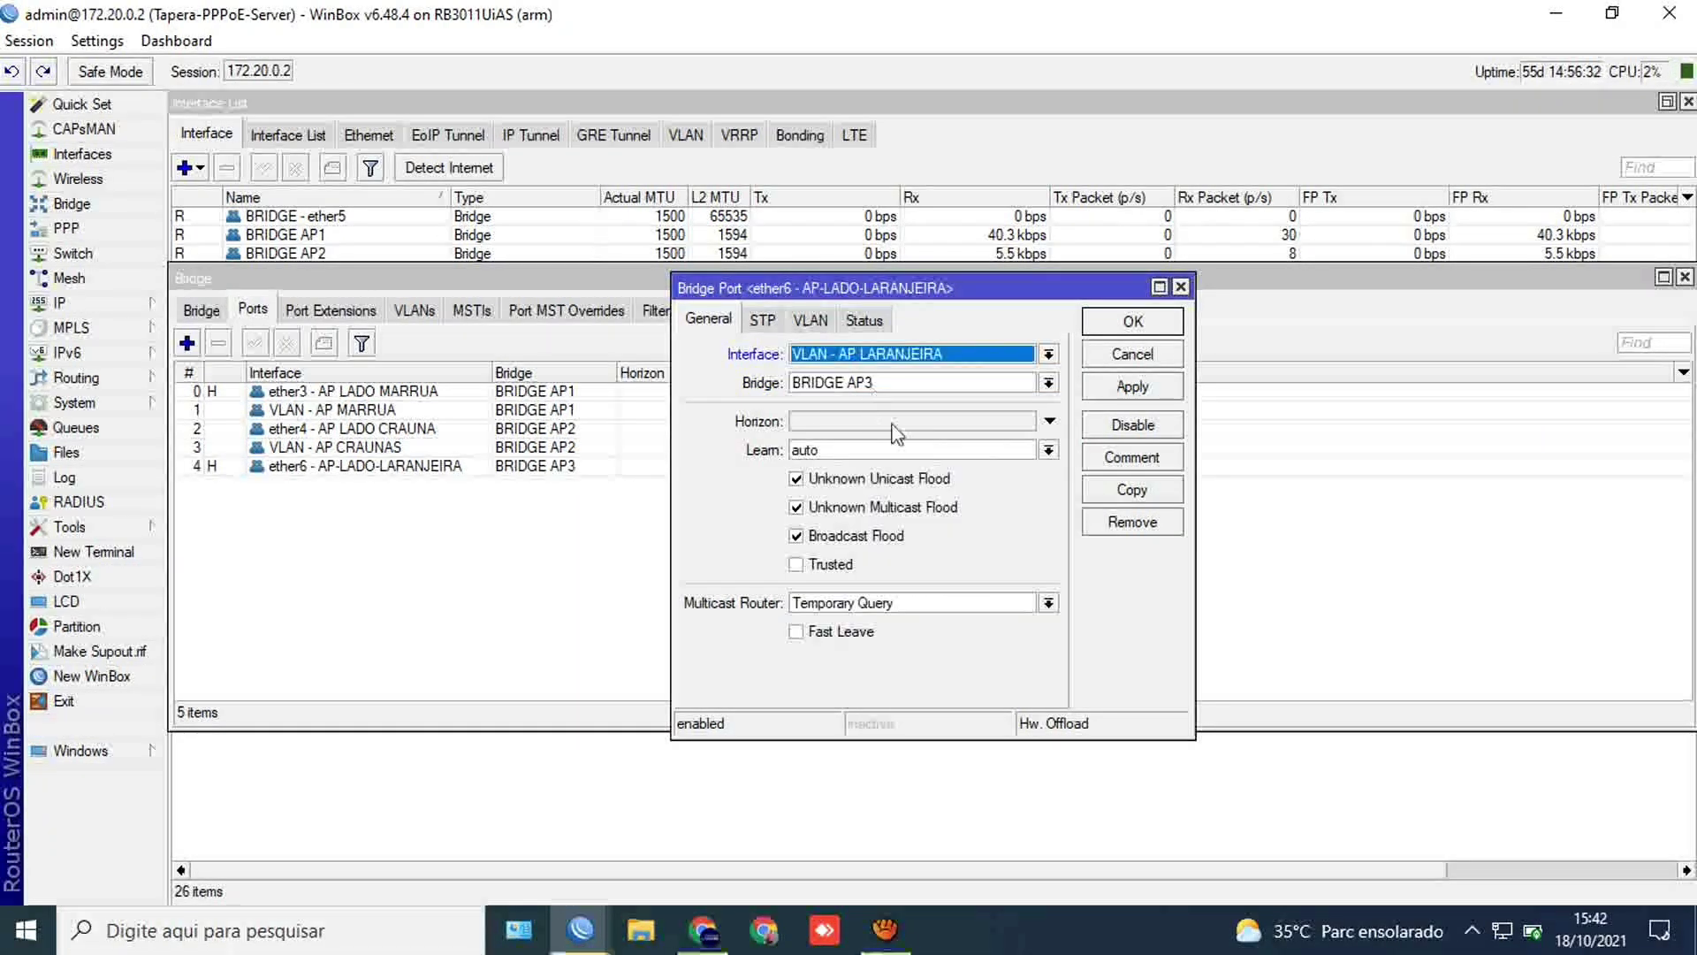
pyautogui.click(1124, 391)
pyautogui.click(1118, 325)
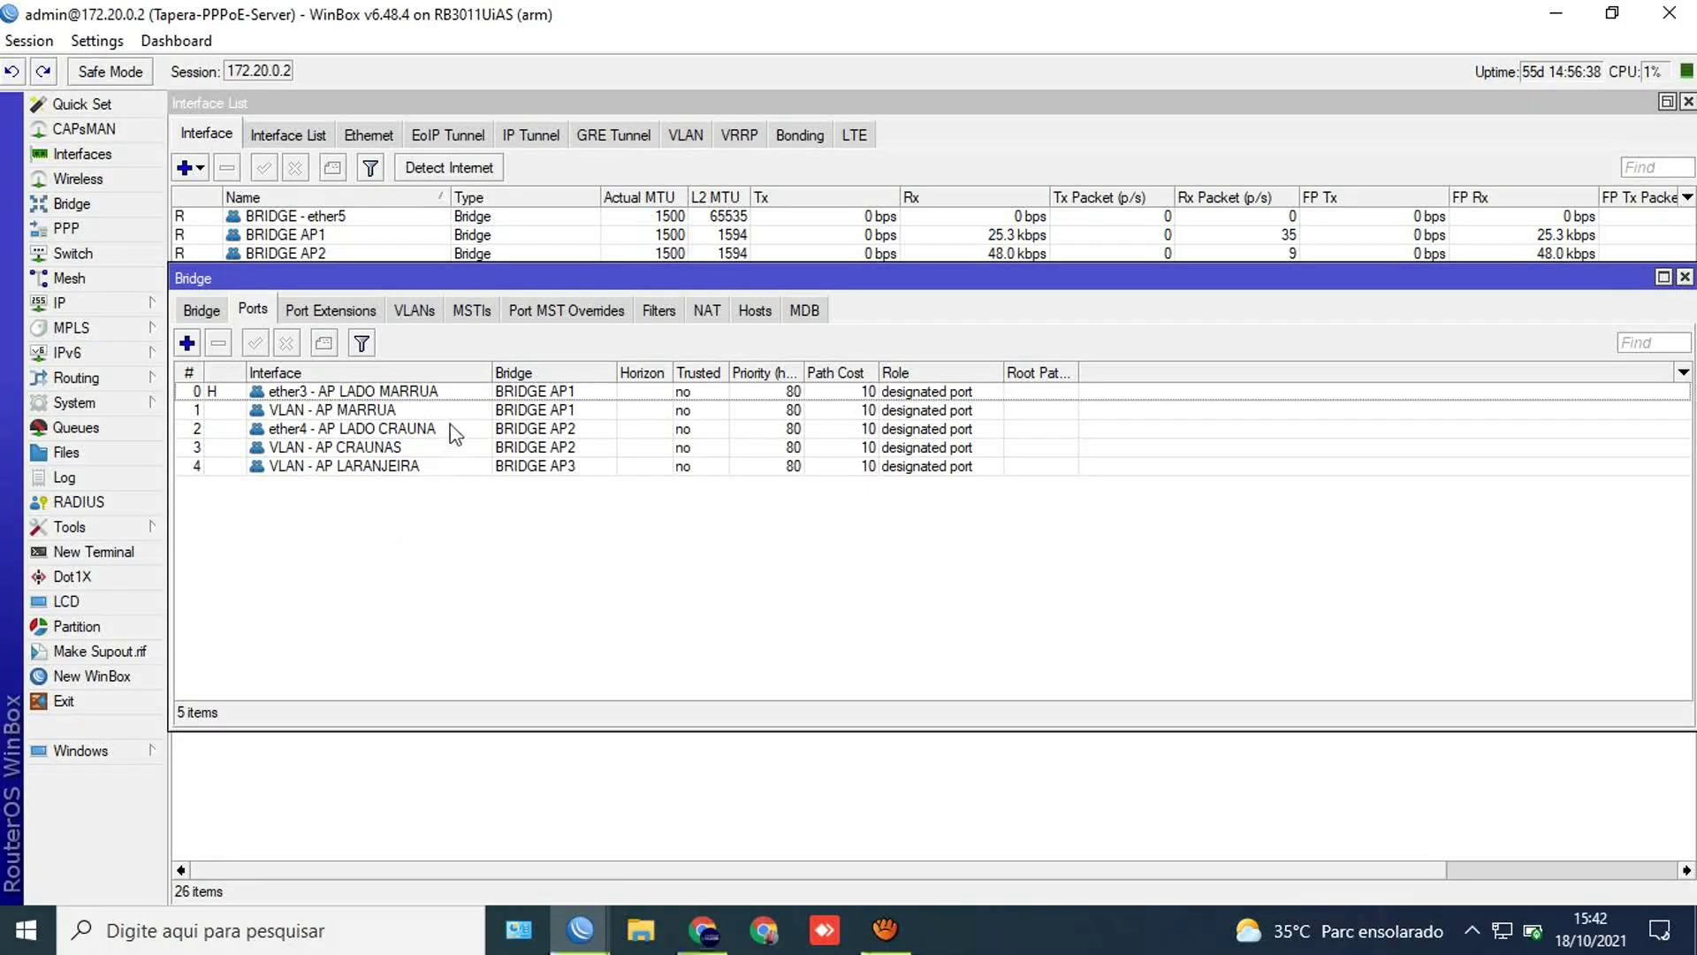
# Step: Add the ether5 interface as a port of BRIDGE - ether5
pyautogui.click(185, 344)
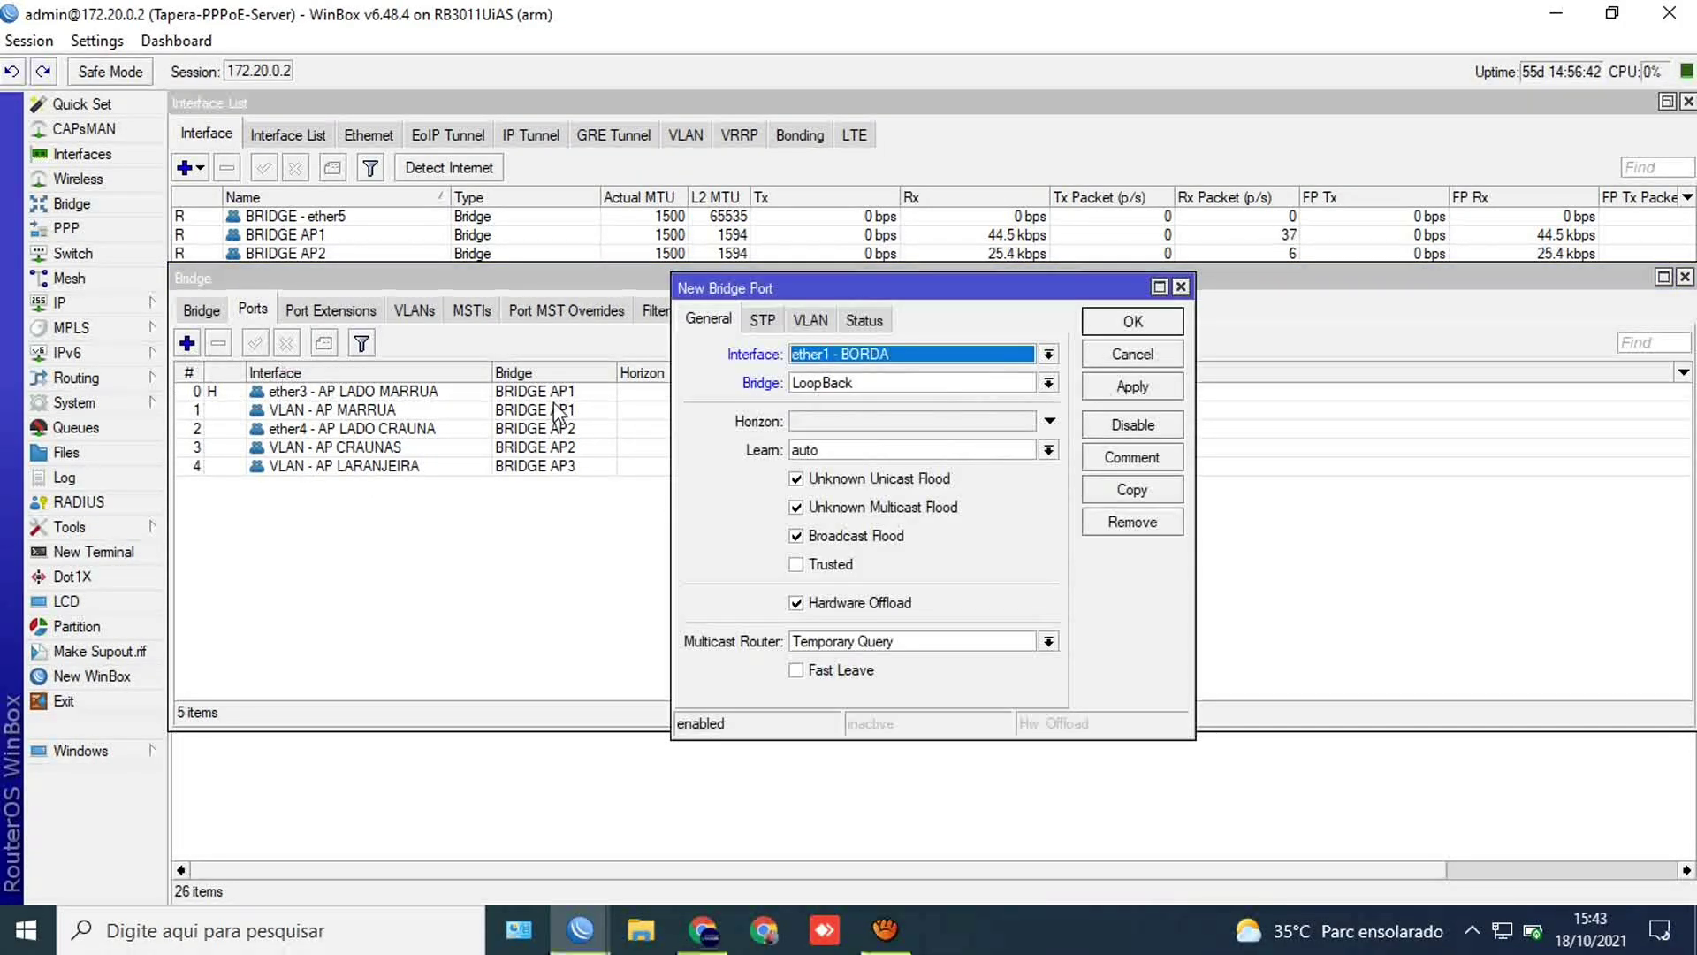
pyautogui.click(882, 358)
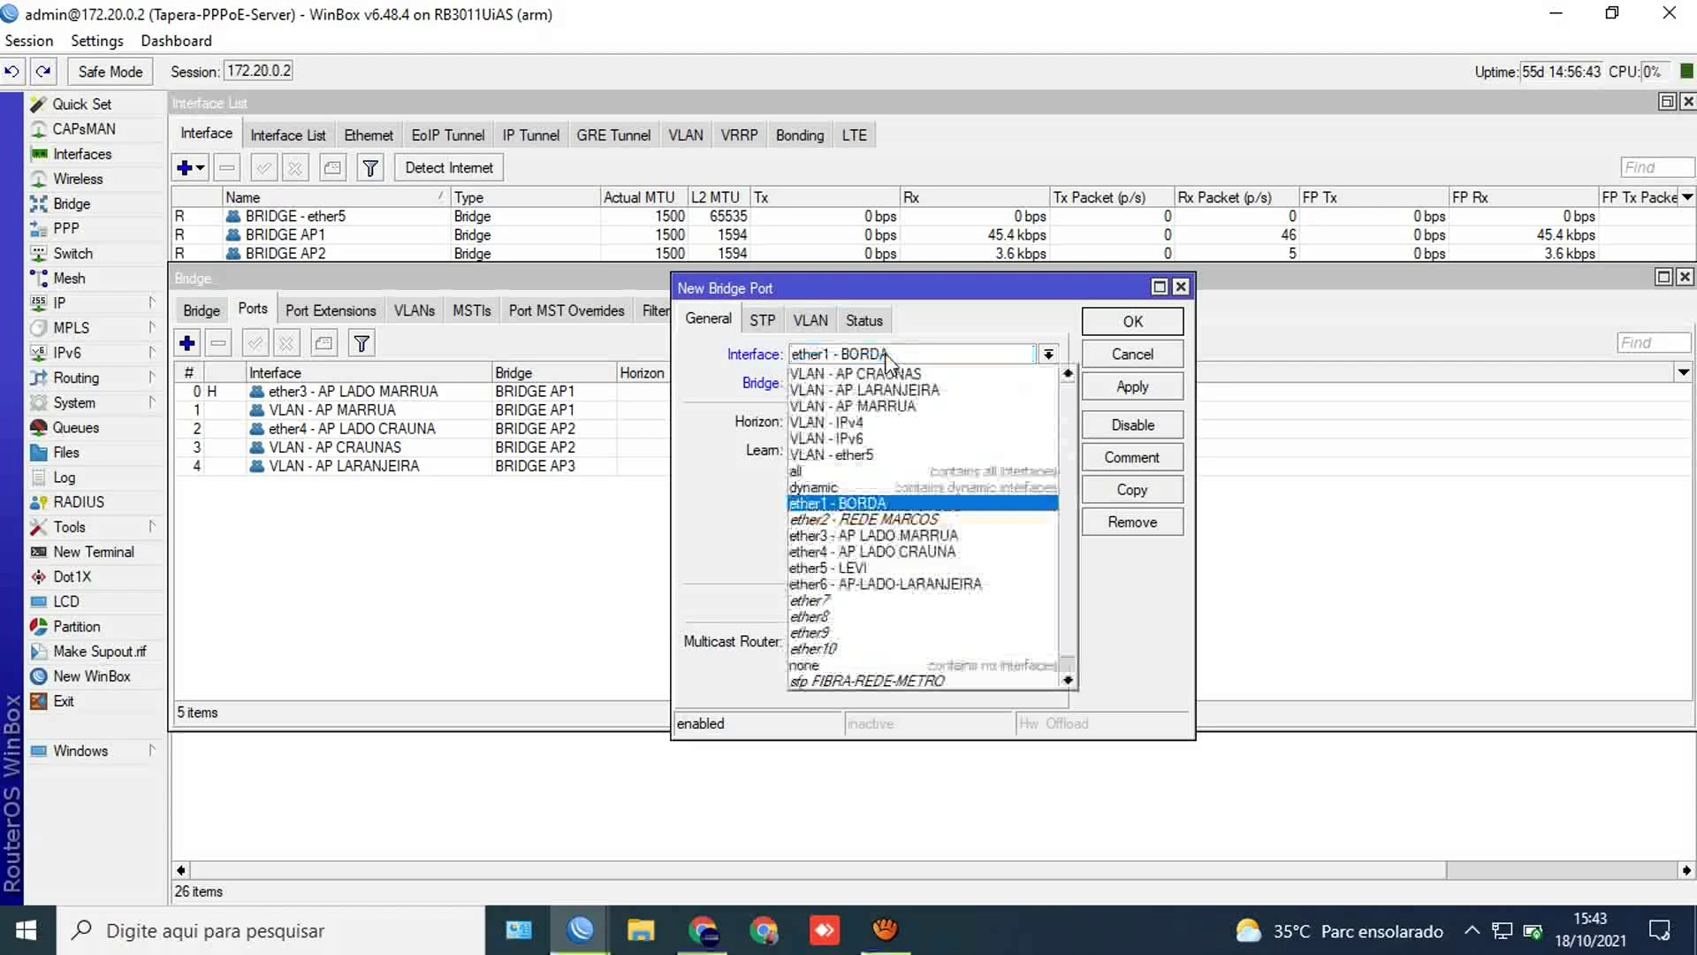
pyautogui.click(871, 569)
pyautogui.click(831, 392)
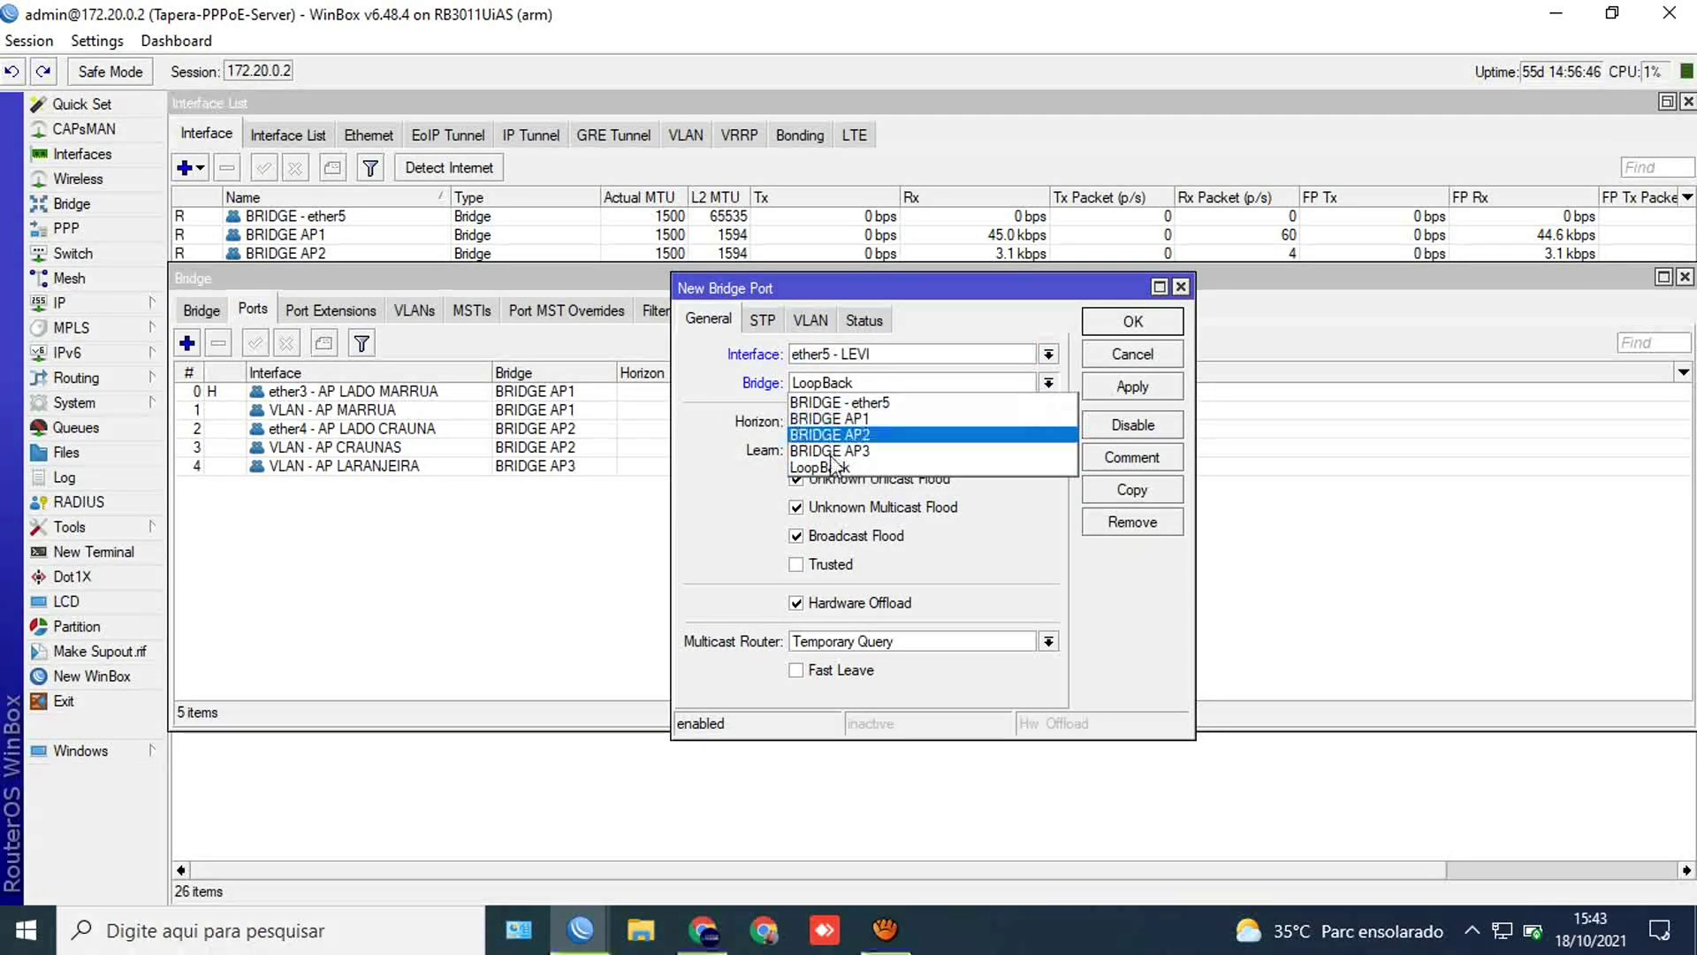
pyautogui.click(842, 403)
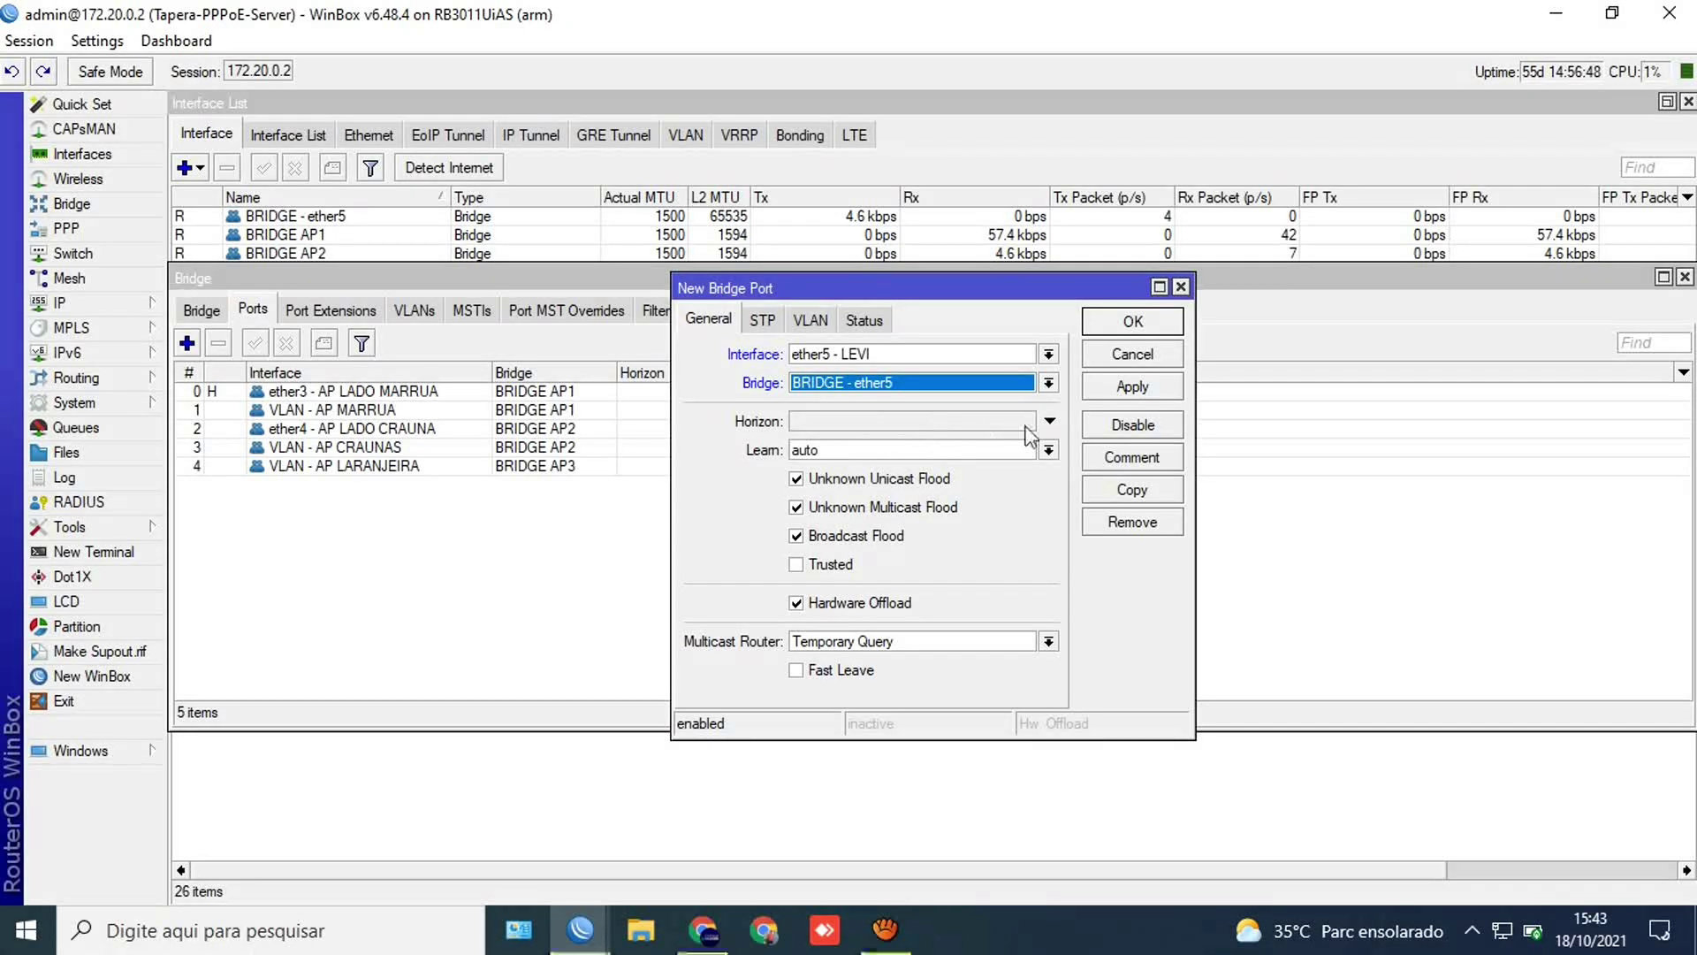
pyautogui.click(1110, 389)
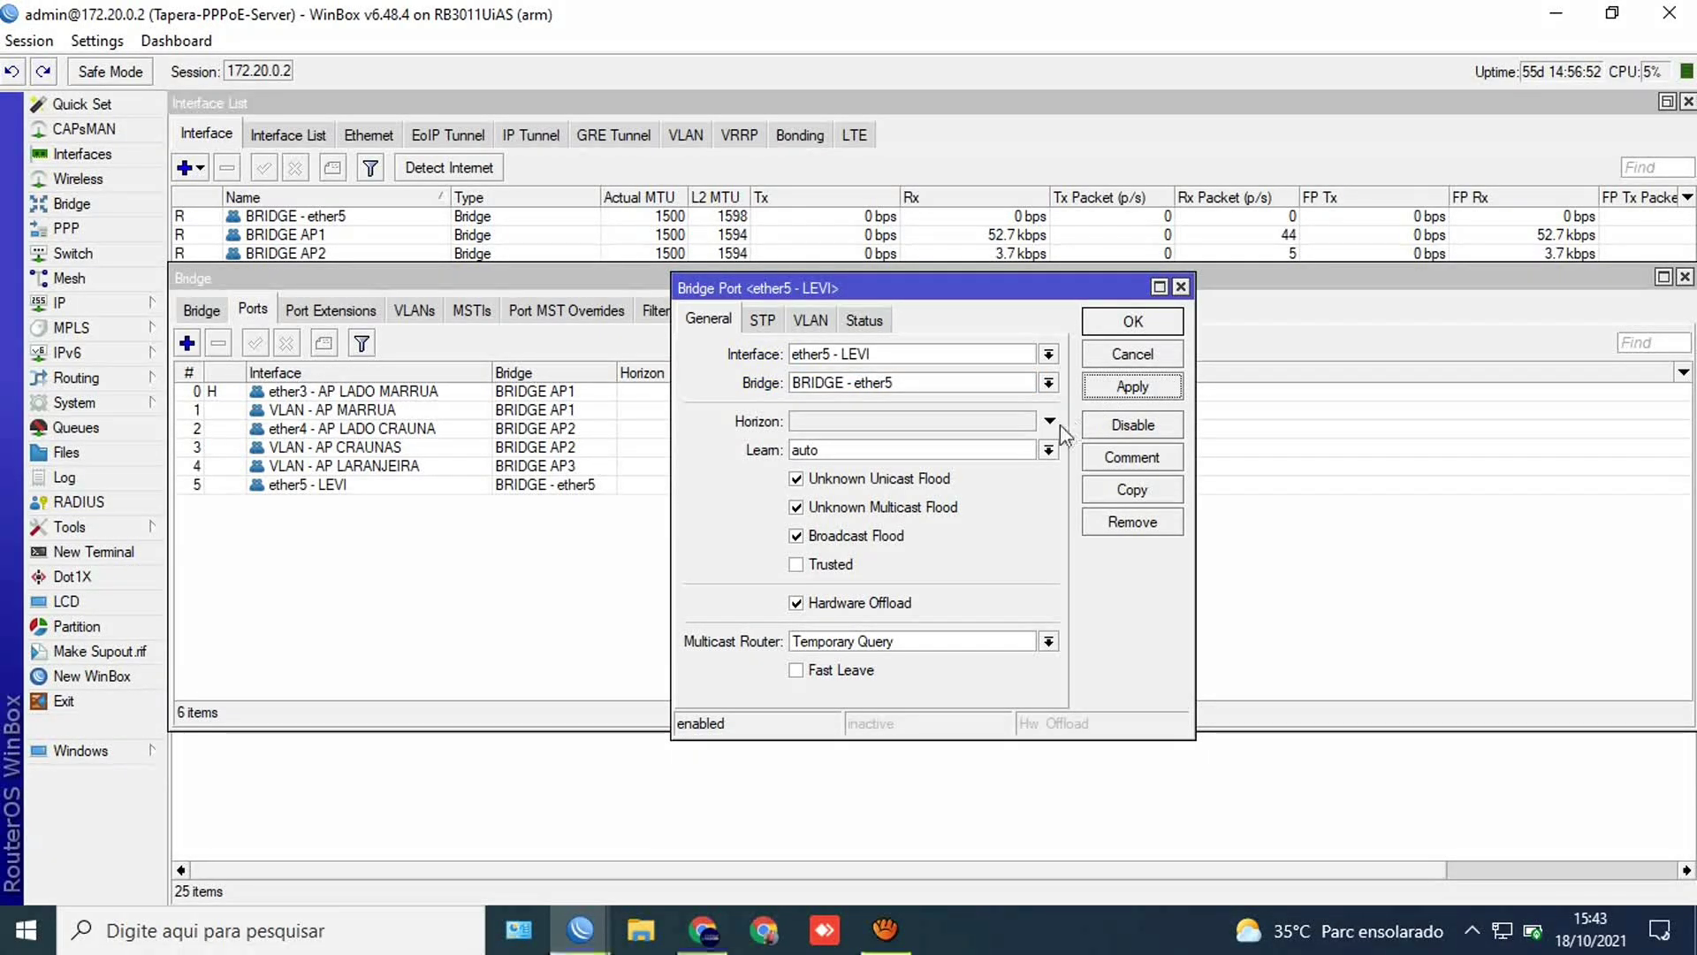
# Step: Copy the ether5 port entry to add VLAN - ether5 to BRIDGE - ether5, and return to the full interface list
pyautogui.click(1136, 490)
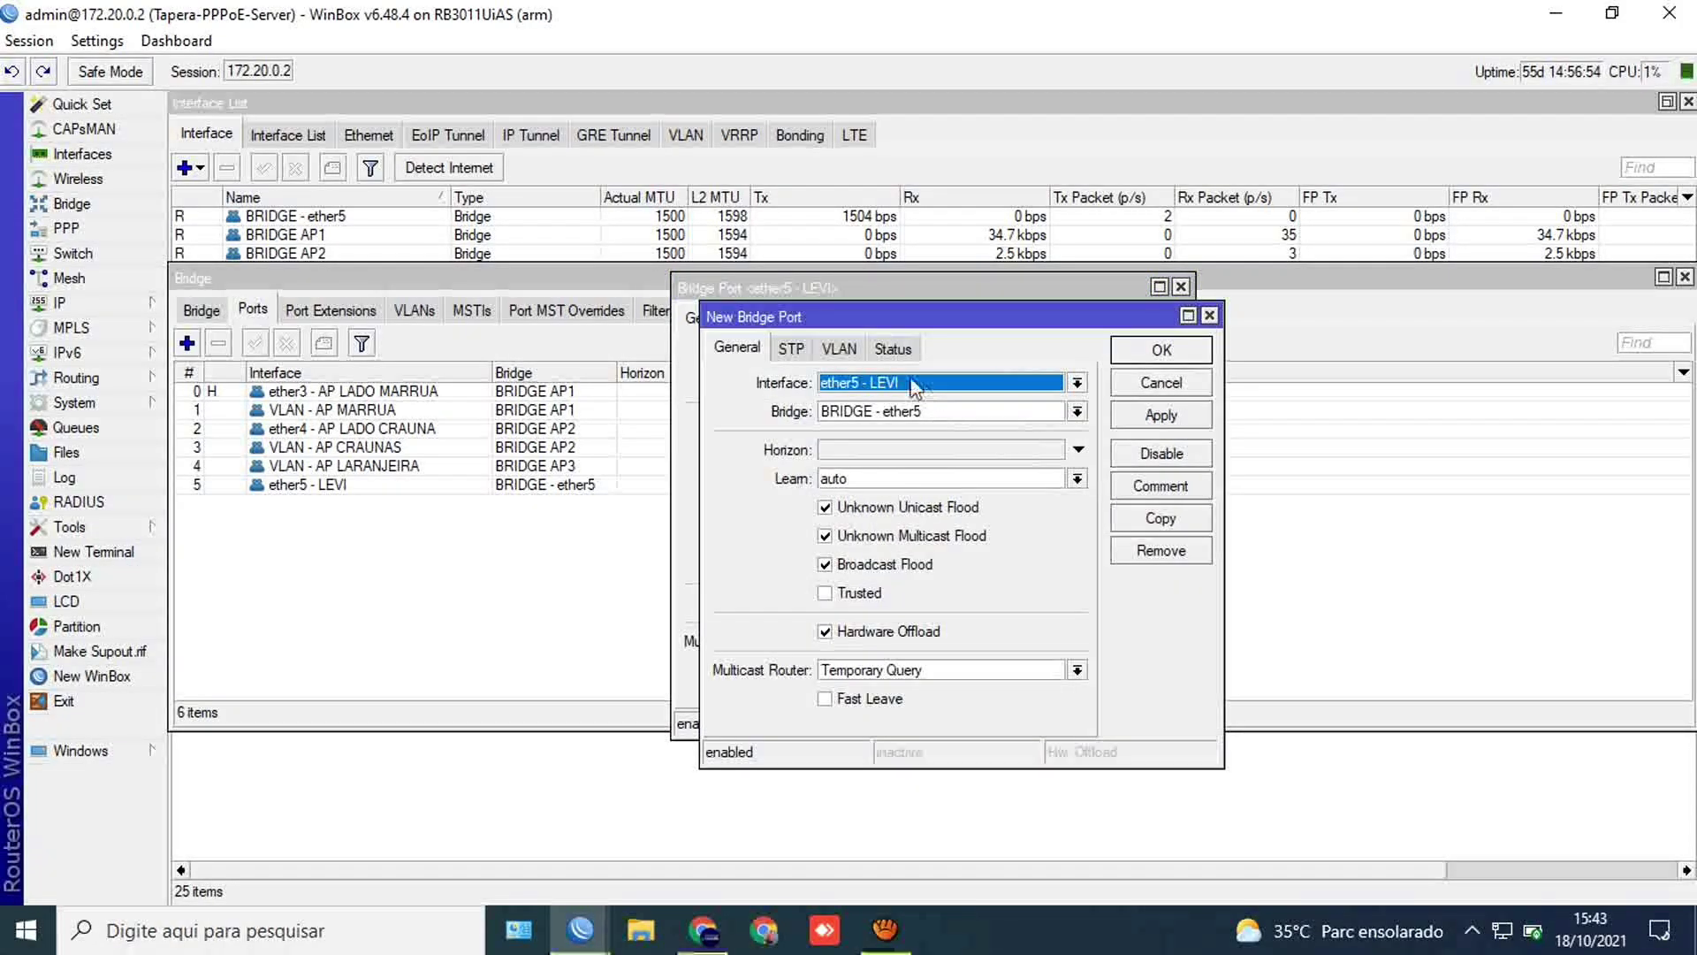
pyautogui.click(909, 381)
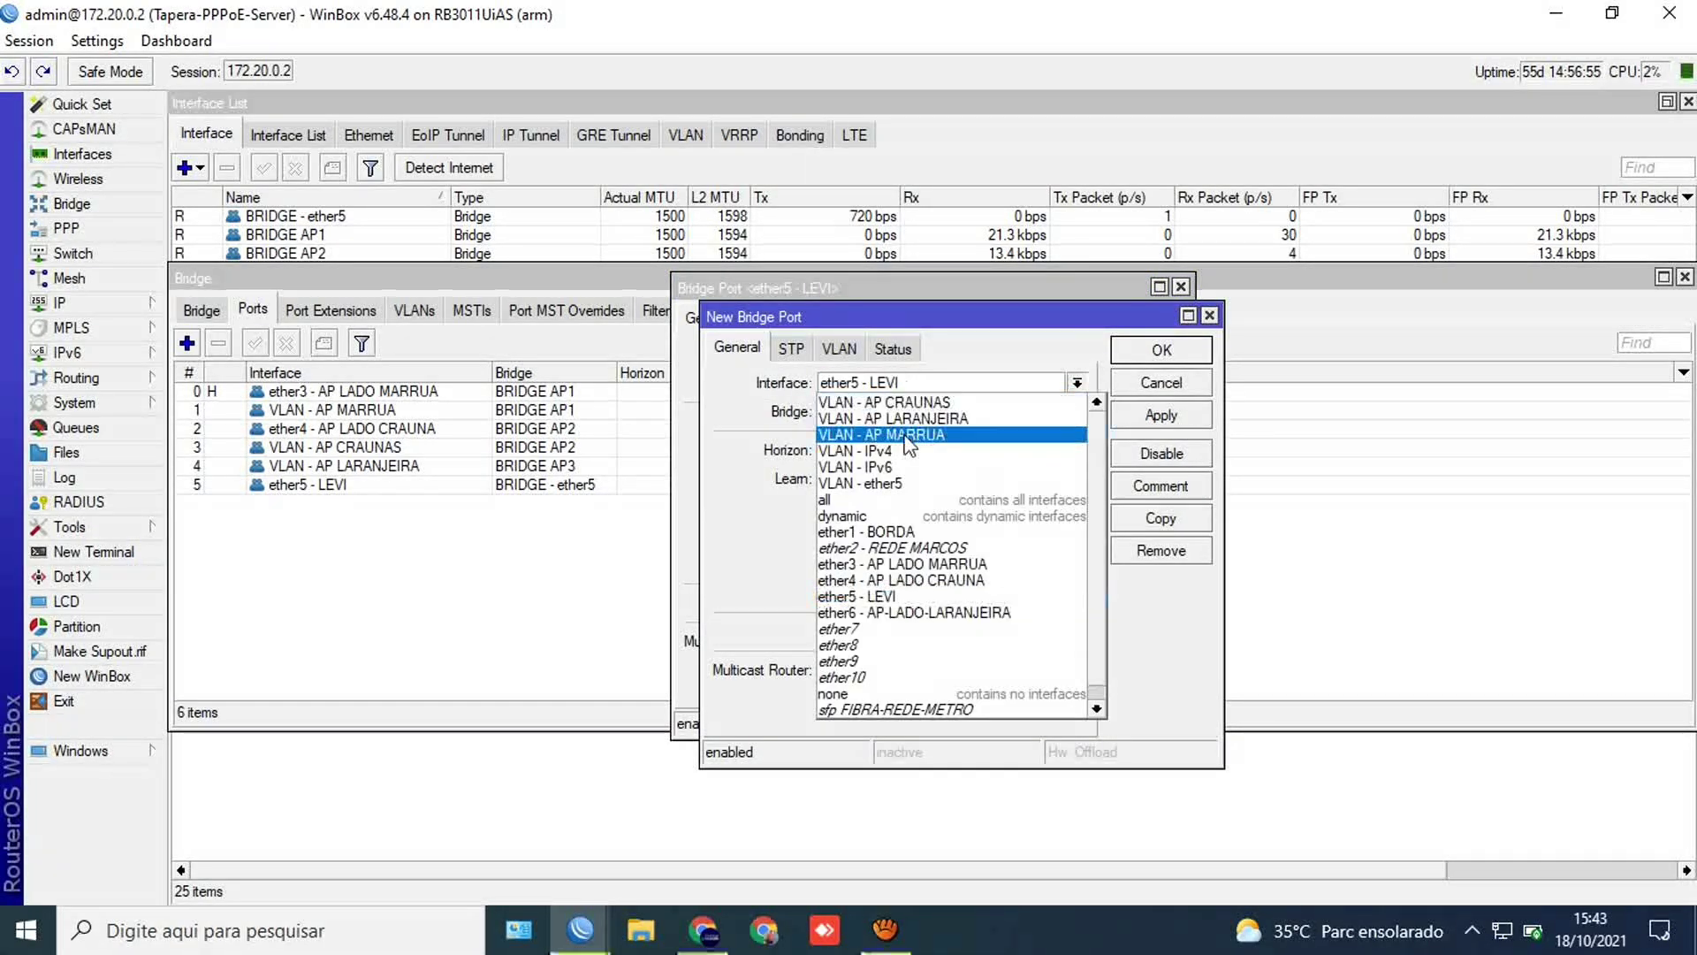
pyautogui.click(894, 484)
pyautogui.click(1132, 417)
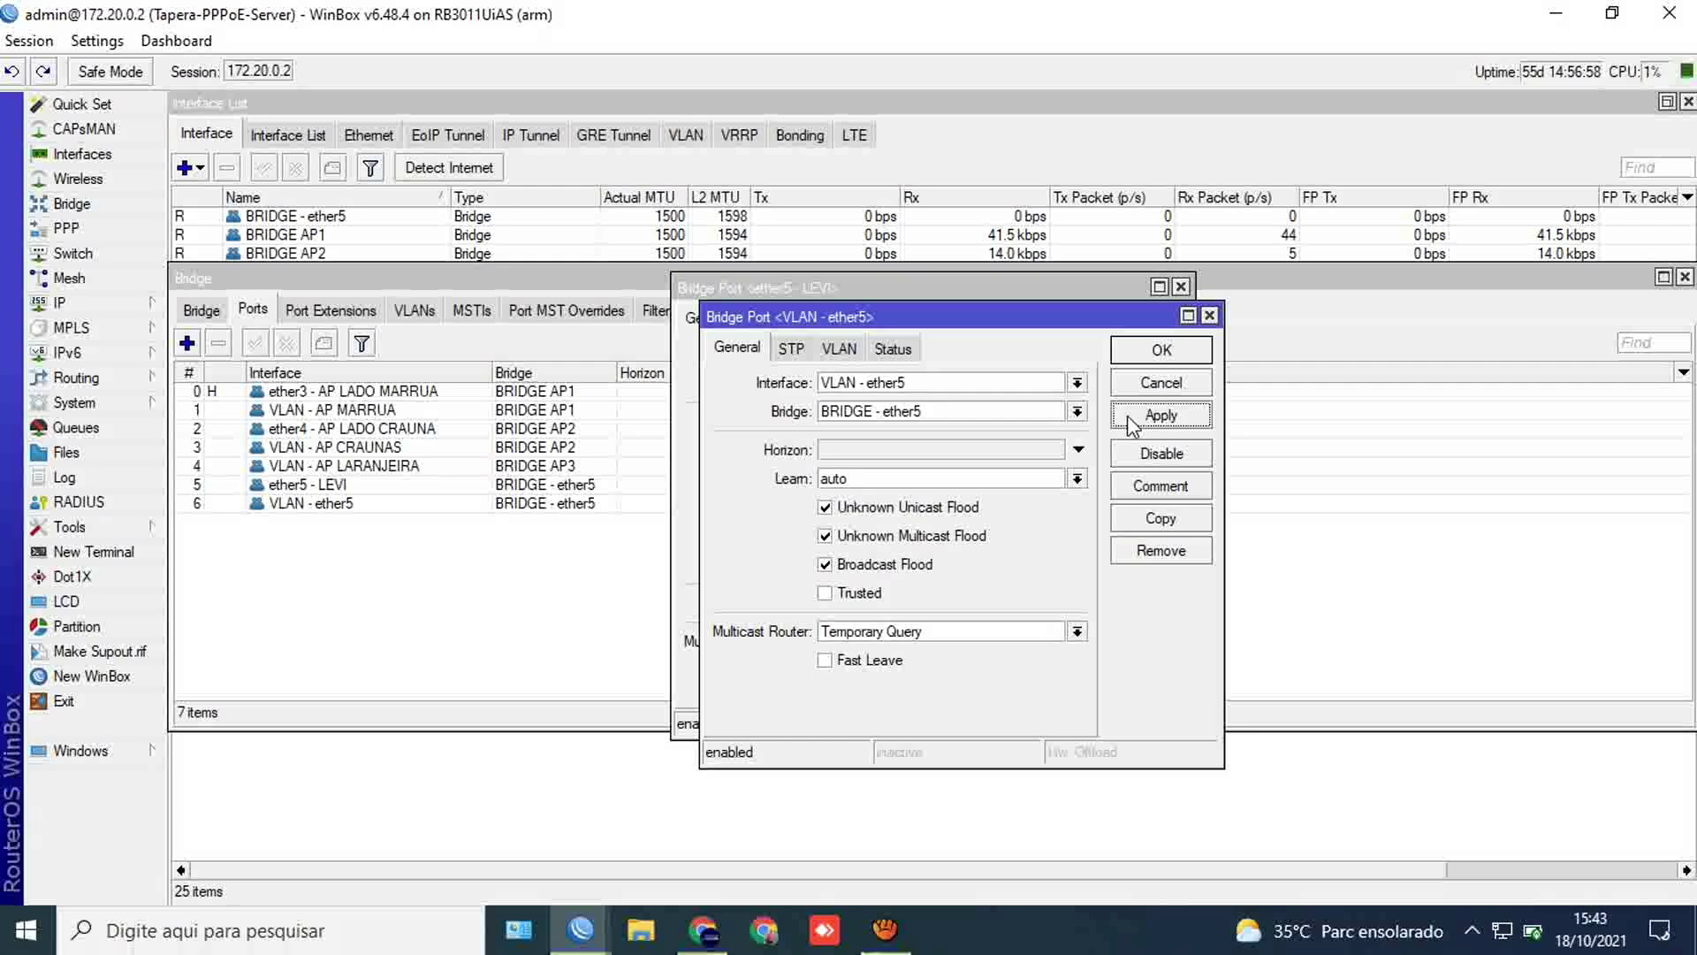
pyautogui.click(1134, 350)
pyautogui.click(1107, 327)
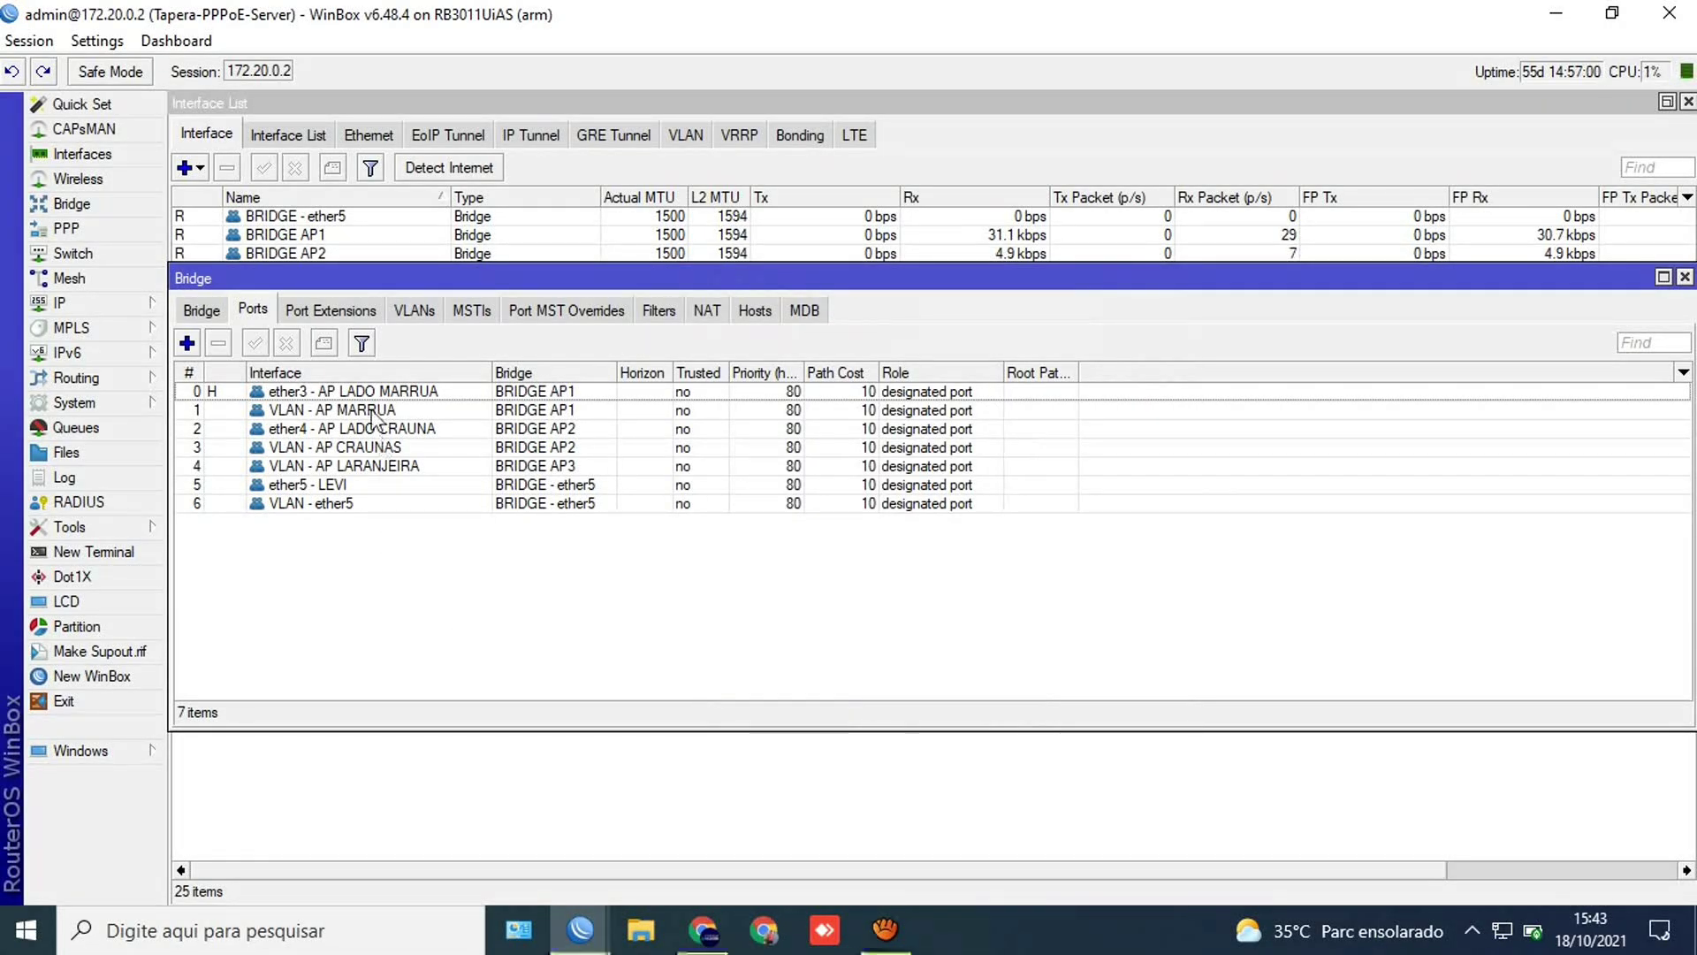
pyautogui.click(194, 389)
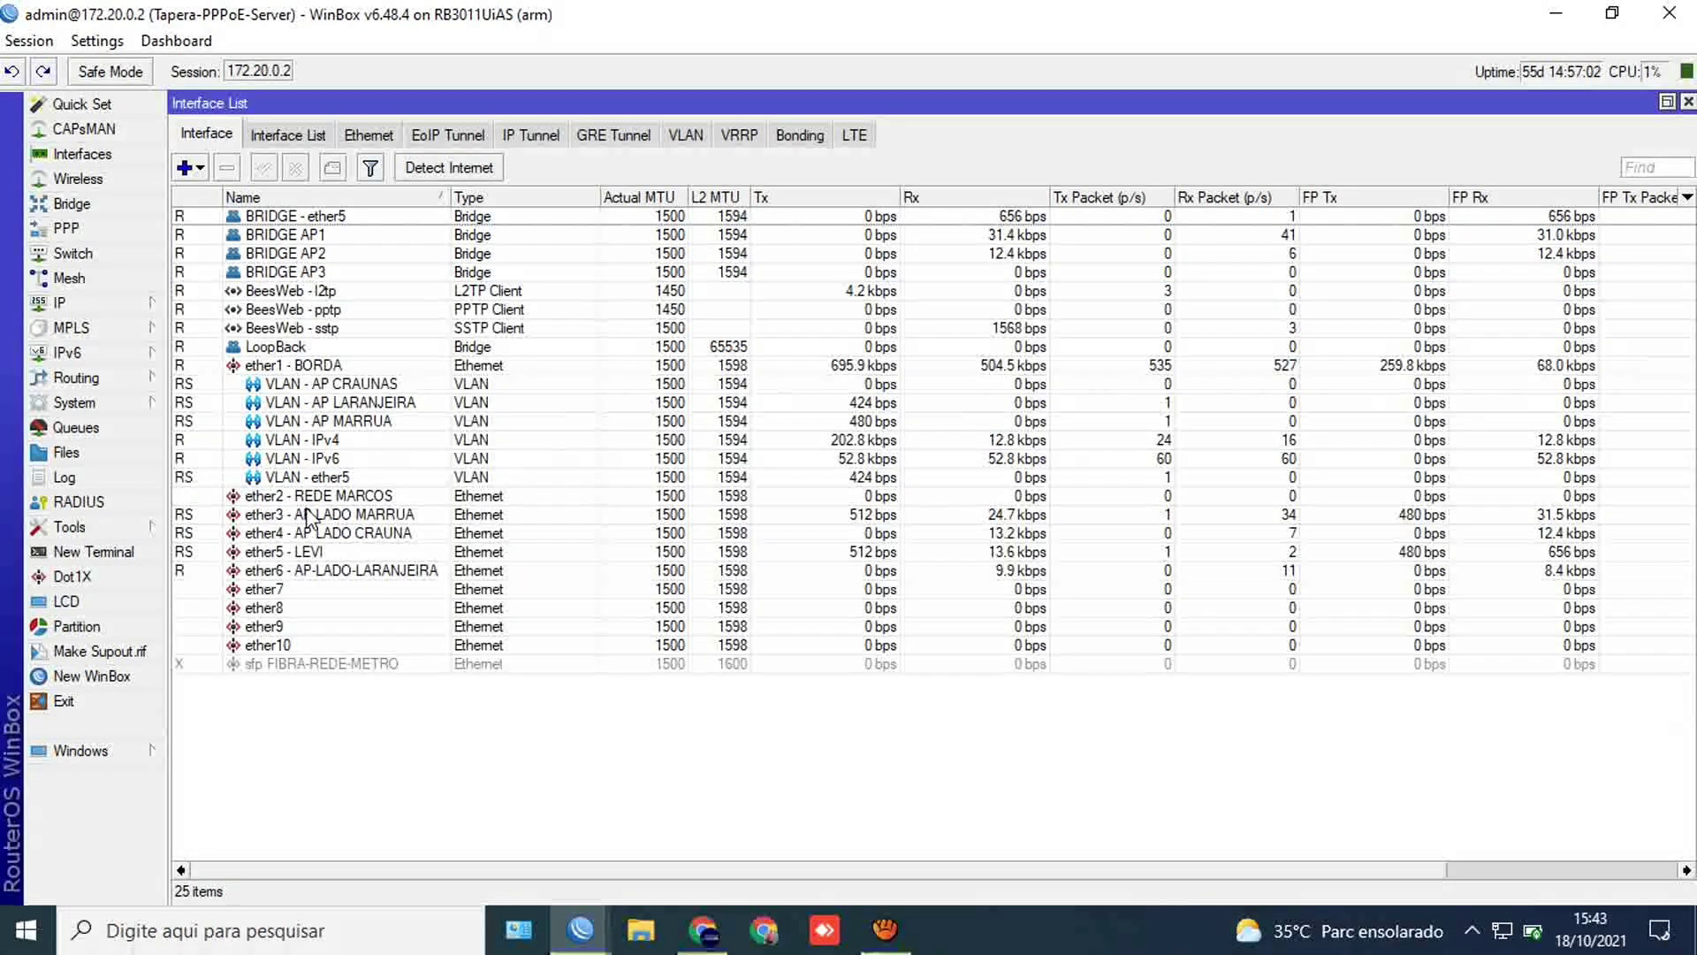